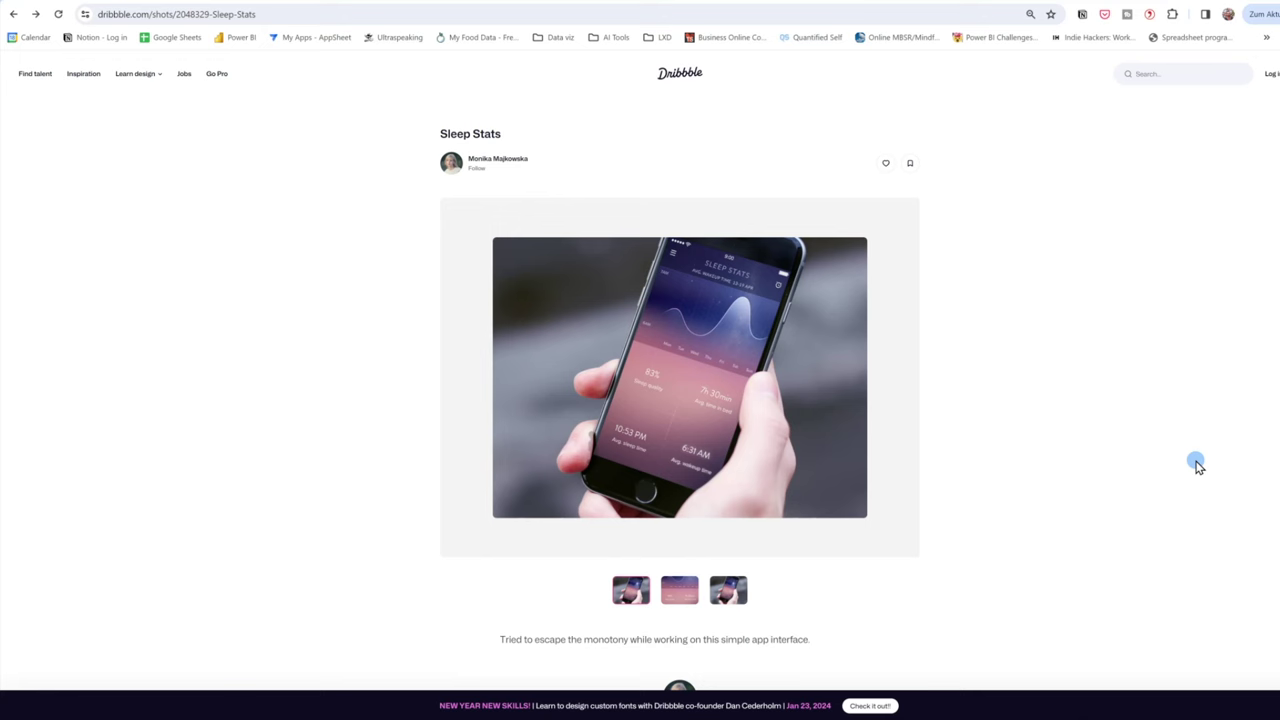
View the close-up image of the Sleep Stats shot on Dribbble
left_click(679, 597)
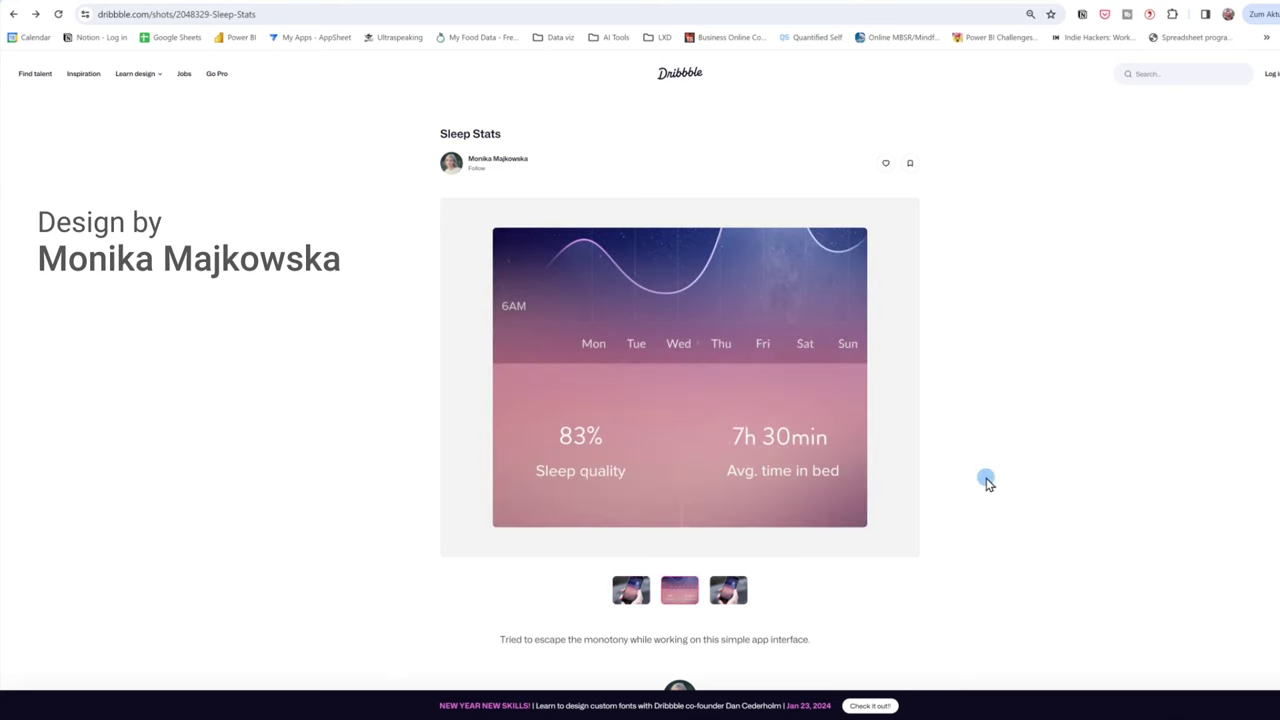
left_click(734, 408)
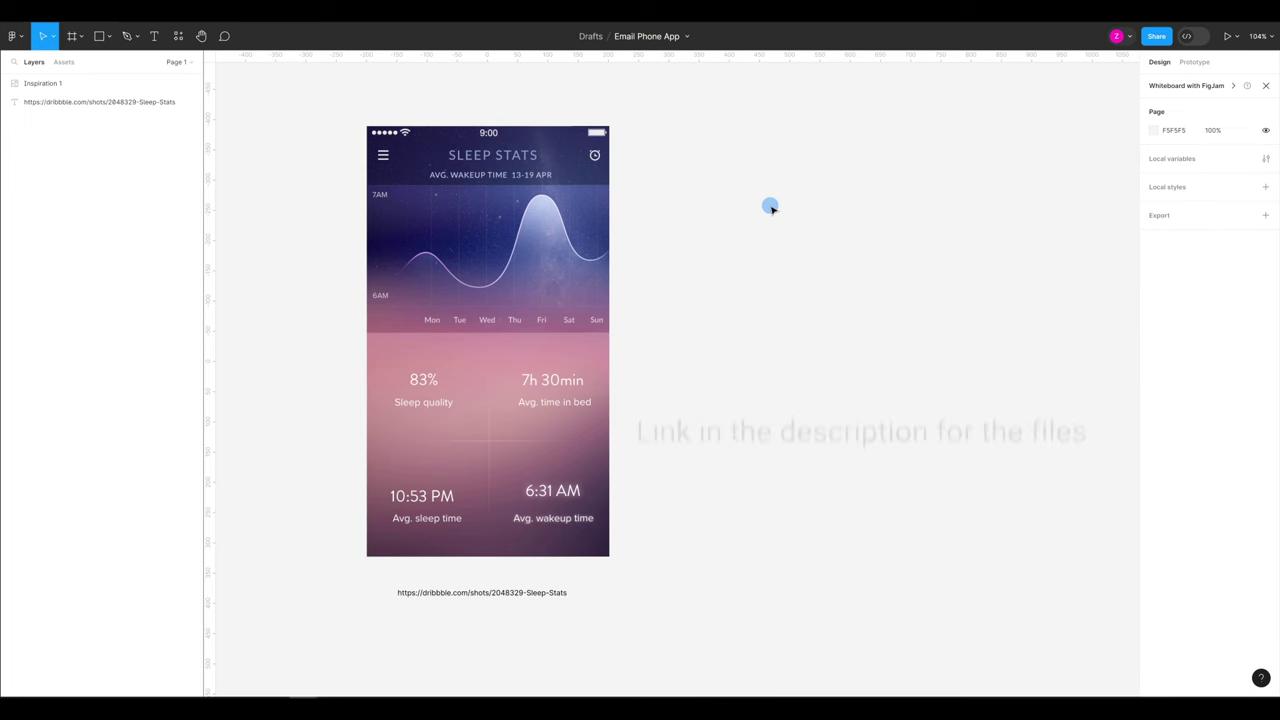
Add an iPhone 14 & 15 Pro frame beside the Sleep Stats reference image and name it Background
key("f")
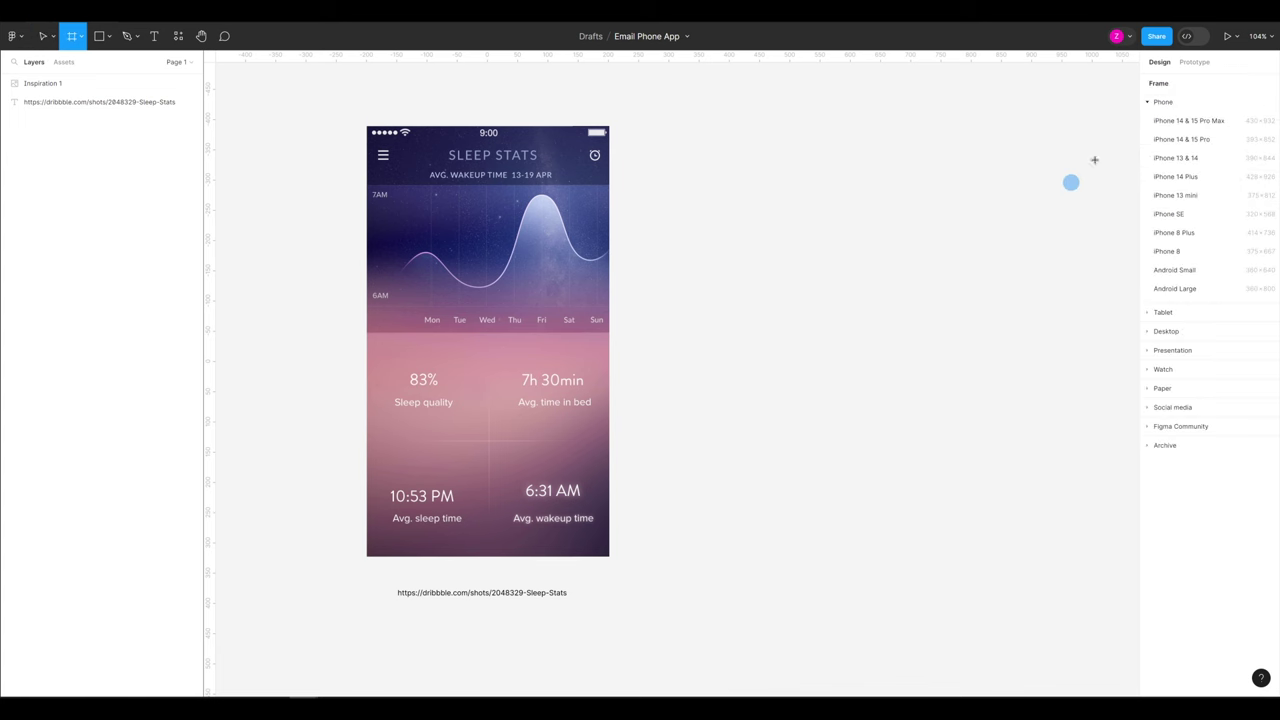
left_click(1196, 142)
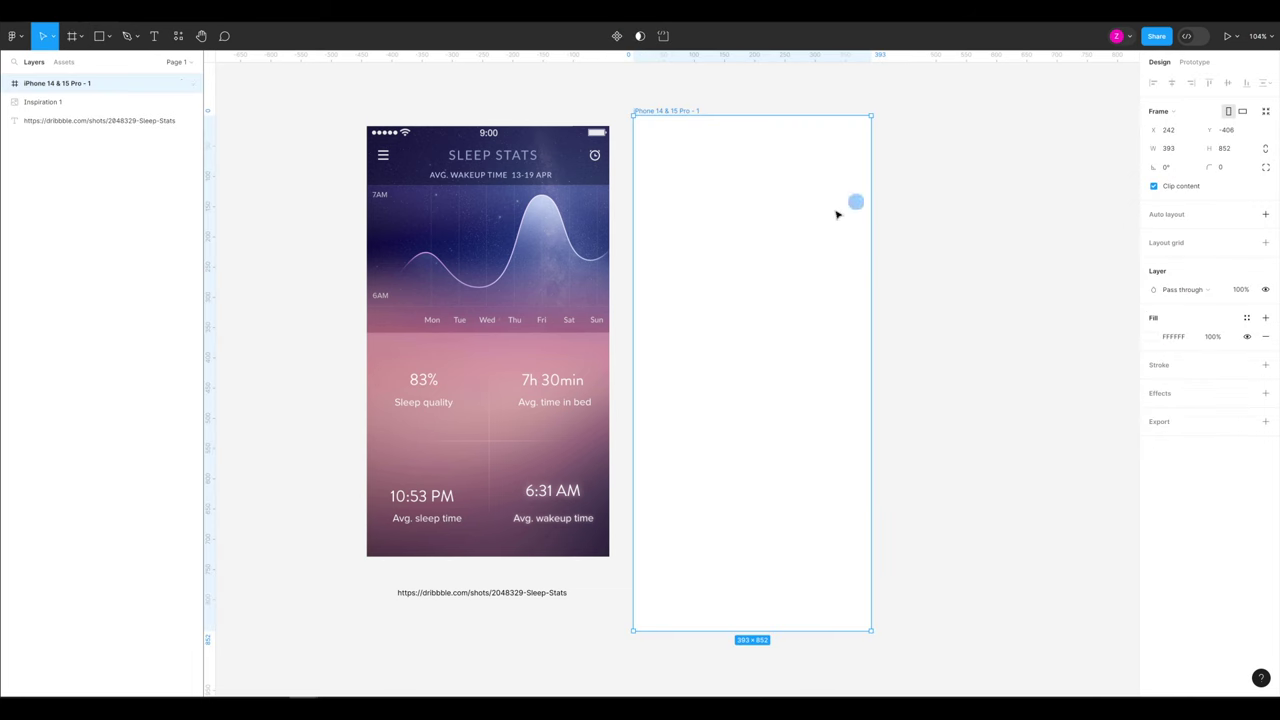
double_click(676, 111)
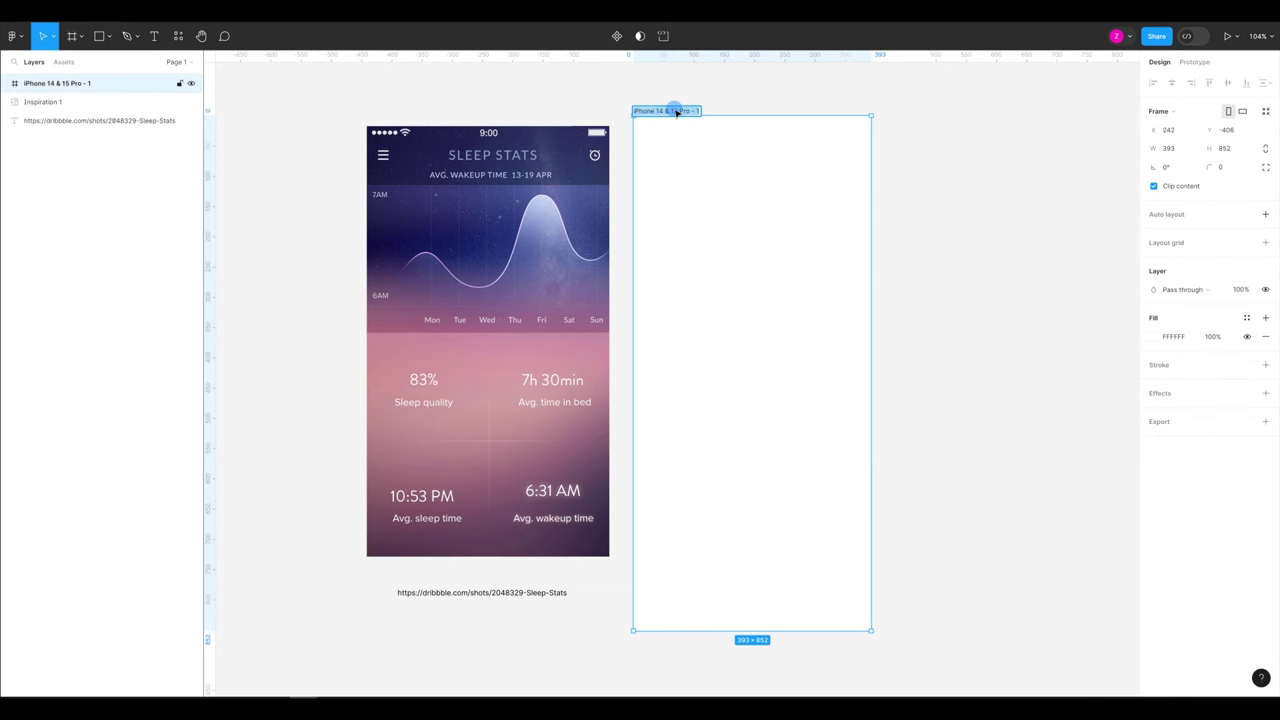
key("BackSpace")
type("Background")
key("Return")
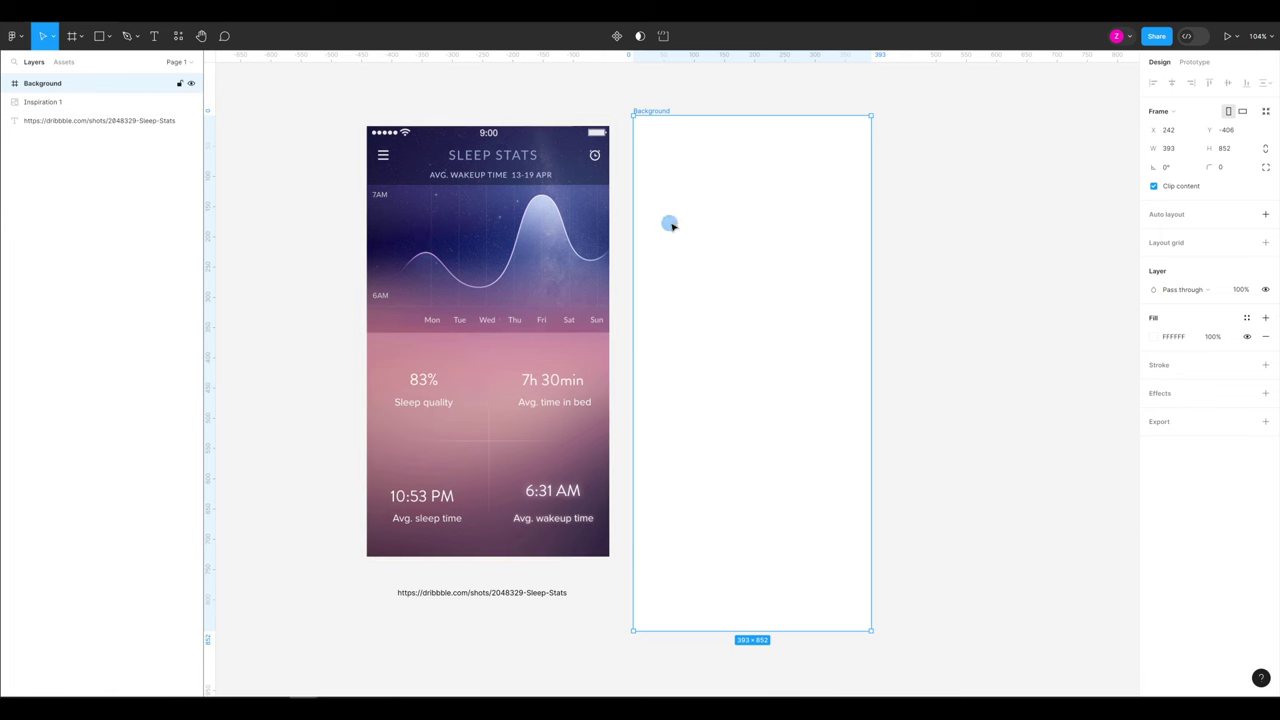
Draw a frame inside Background, align it to the upper-left corner, and size it 393 wide by 430 high
key("f")
left_click_drag(648, 126, 840, 293)
left_click_drag(686, 171, 671, 160)
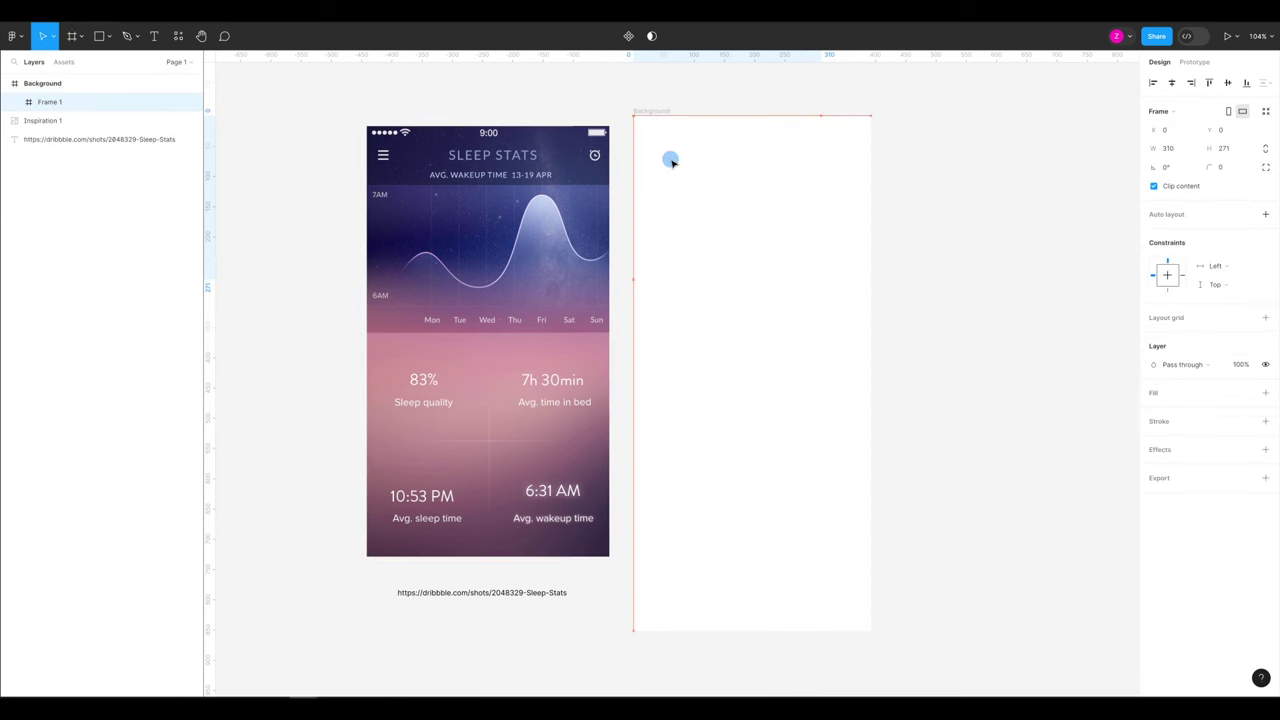
left_click(823, 190)
left_click_drag(843, 190, 871, 191)
left_click(1230, 150)
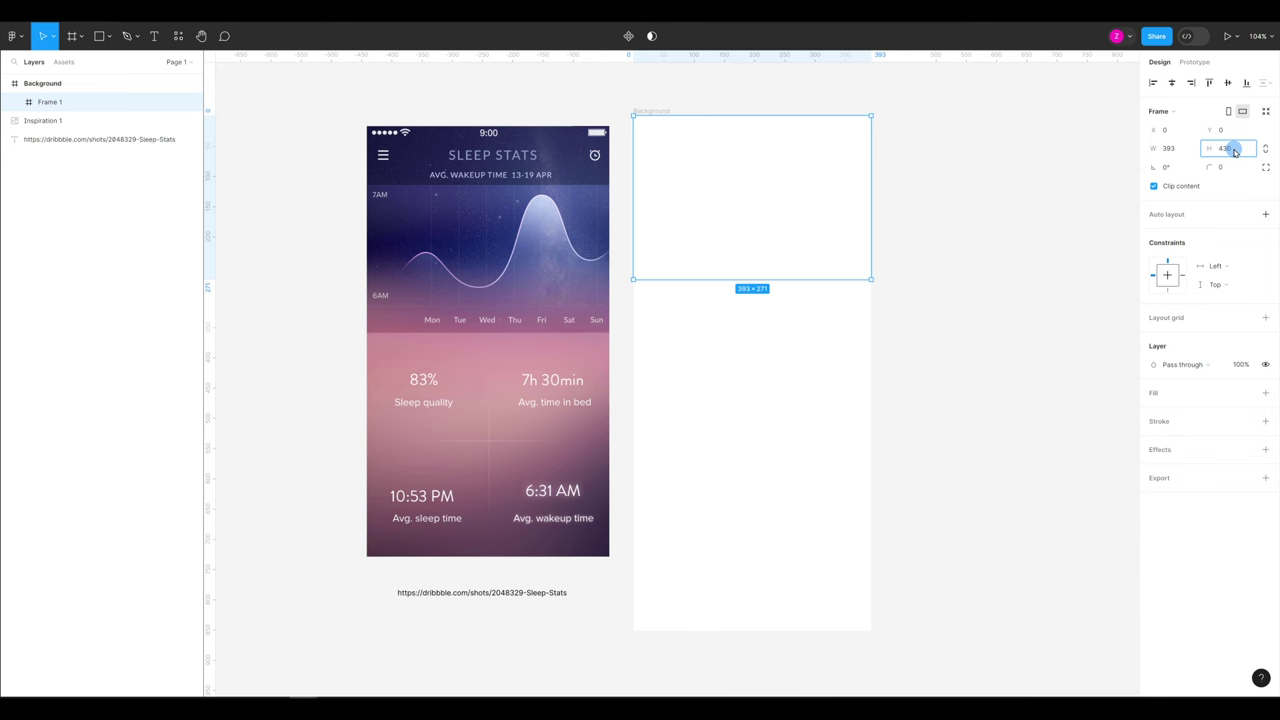
type("430")
key("Return")
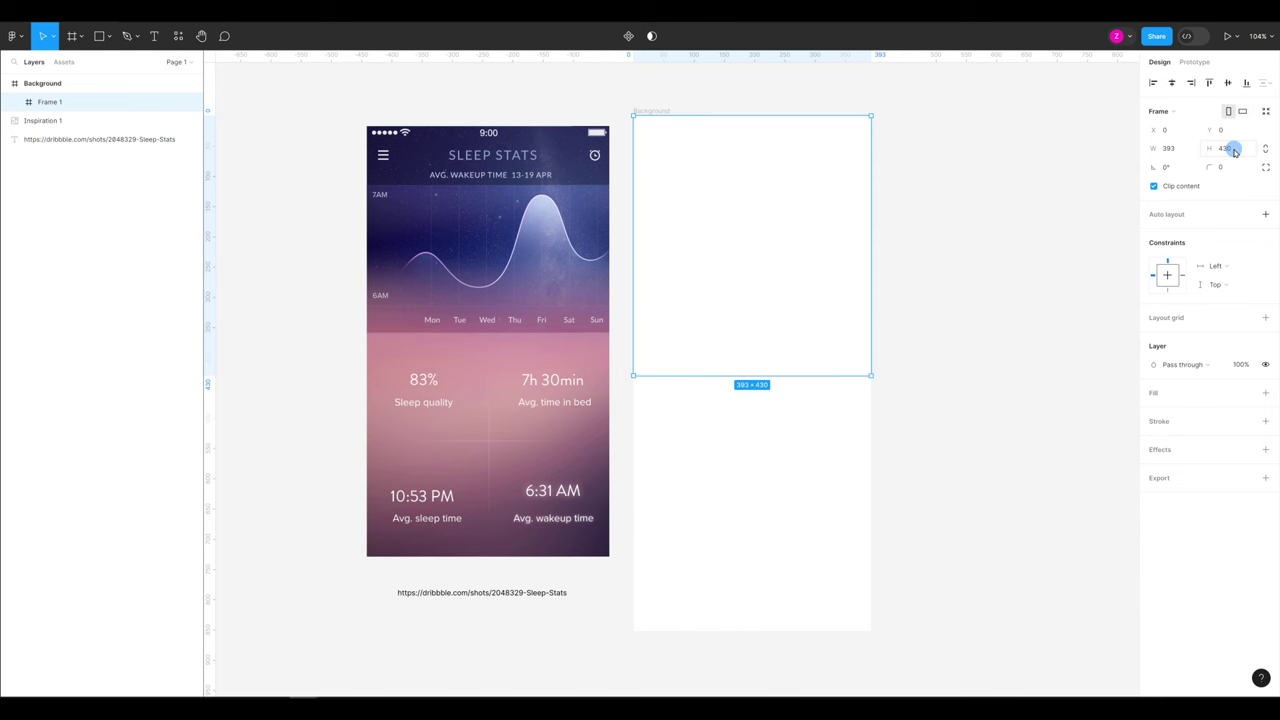
Give the nested frame a linear gradient fill whose start colour is sampled from the blue sky in the reference chart
left_click(1266, 394)
left_click(1155, 411)
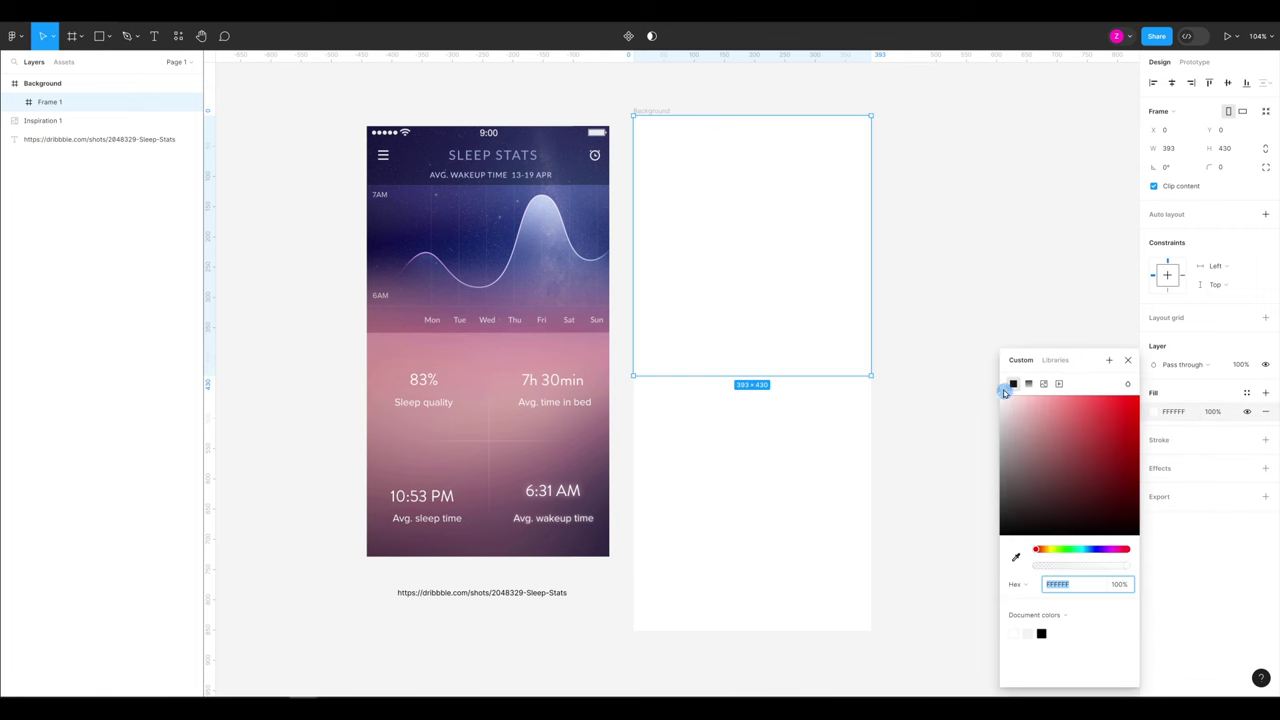
left_click(1028, 384)
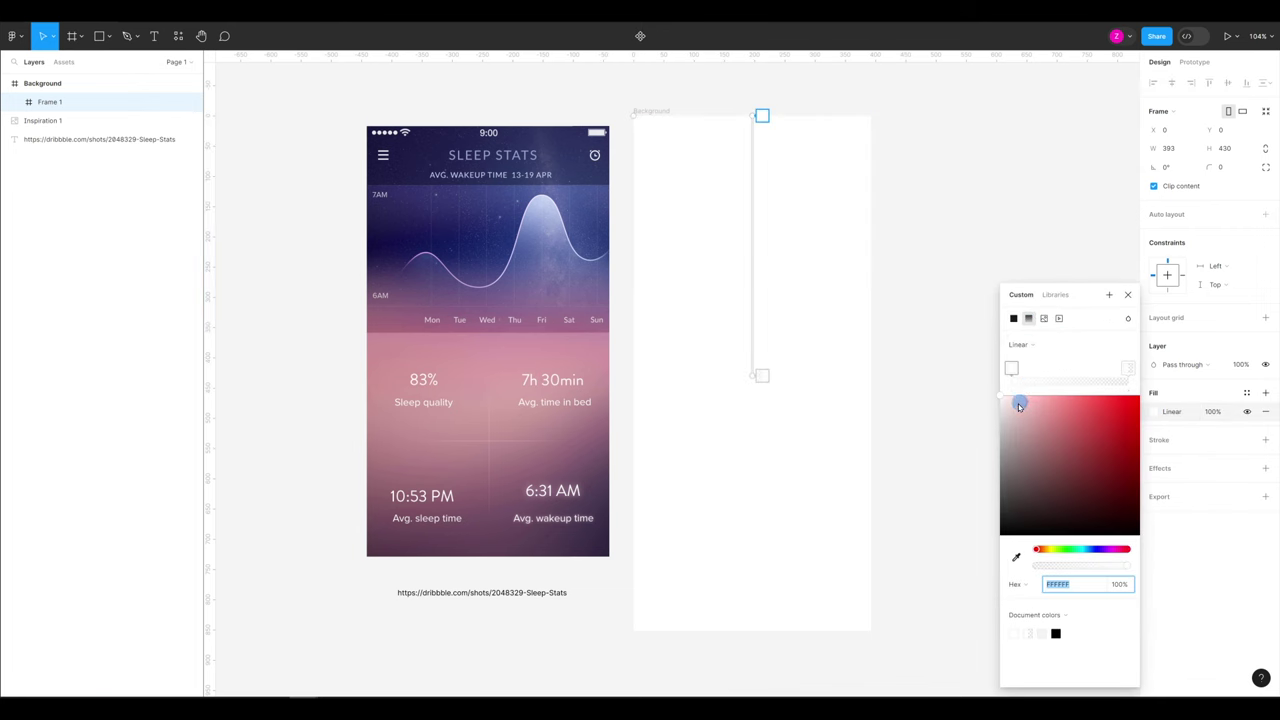
left_click(1011, 370)
left_click(1016, 557)
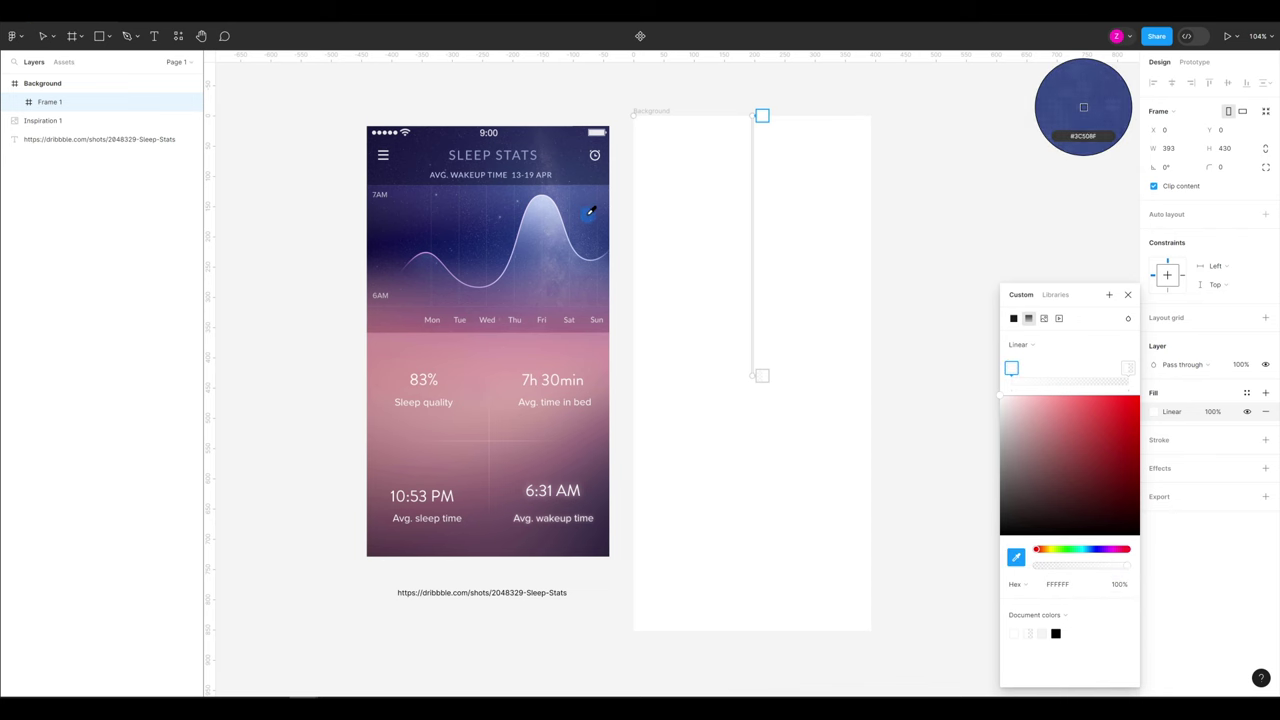
left_click(587, 207)
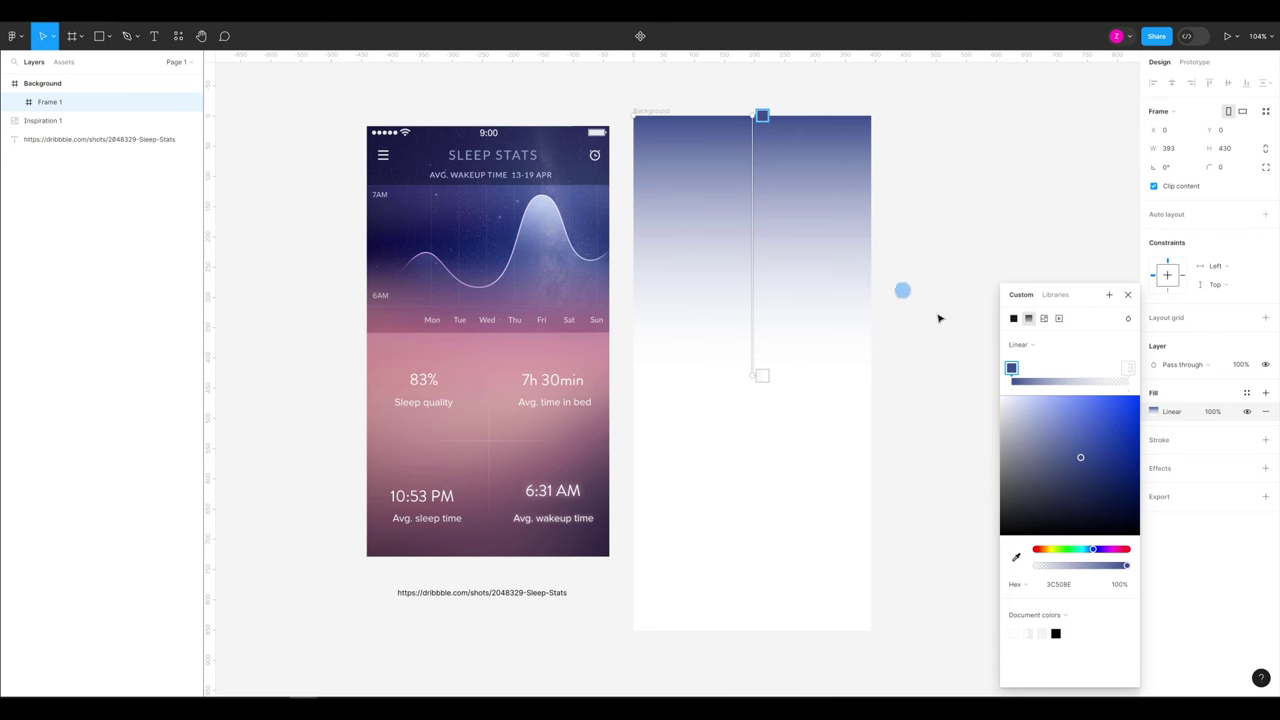
Sample the gradient's end colour 130F42 from the reference chart's dark edge and tilt the gradient slightly by shifting its end point sideways
left_click(1122, 369)
left_click(1016, 557)
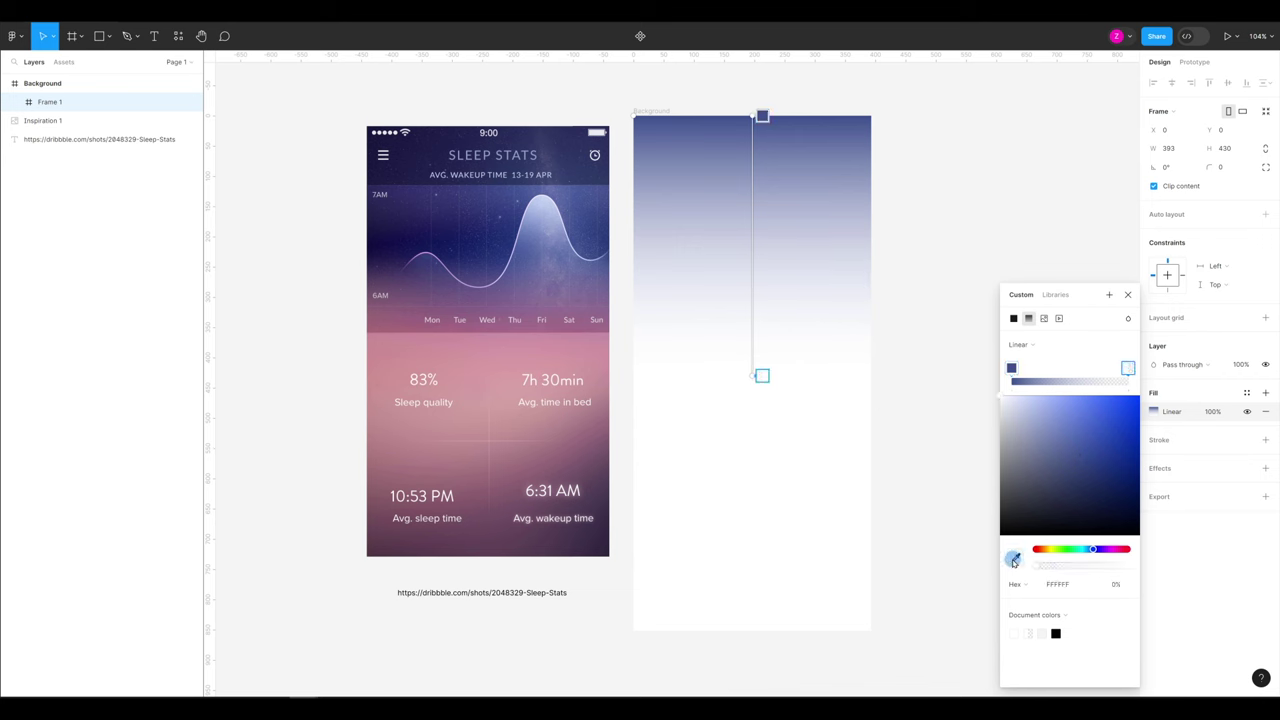
left_click(377, 246)
left_click_drag(762, 375, 794, 364)
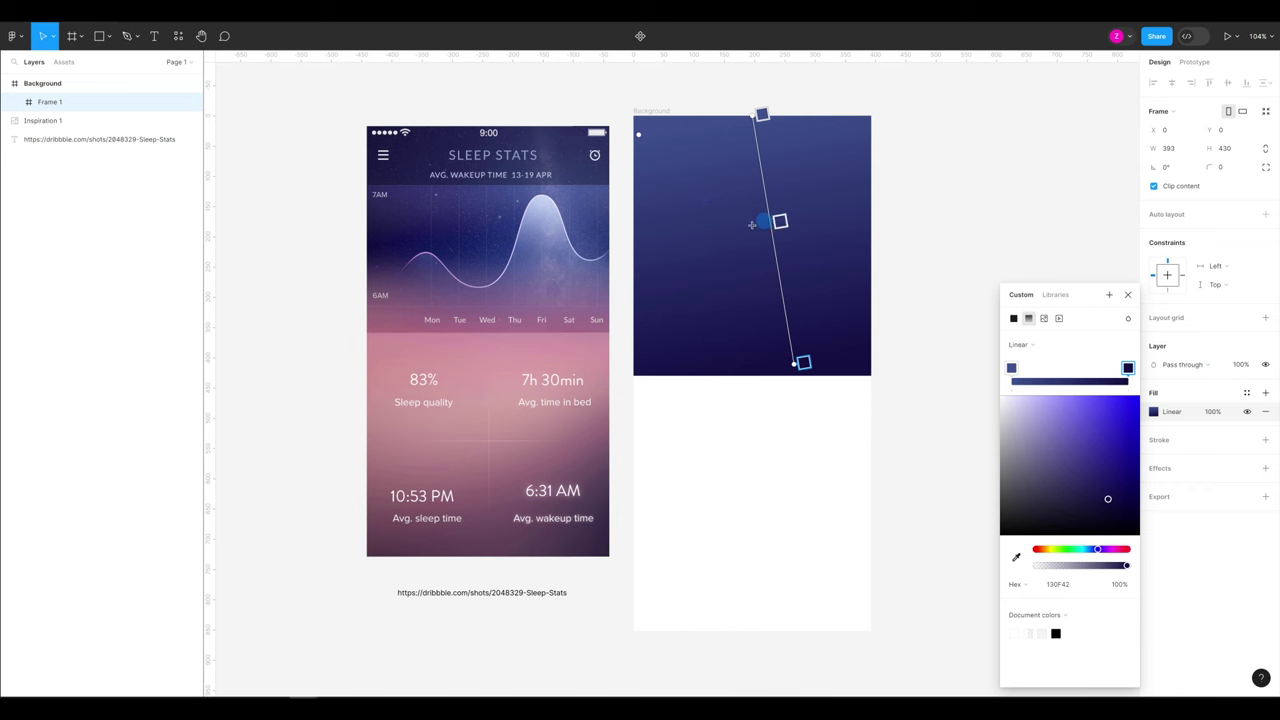
Draw an ellipse about 224 by 122 in the middle of the blue frame and fill it with FFFFFF at 20% opacity
key("o")
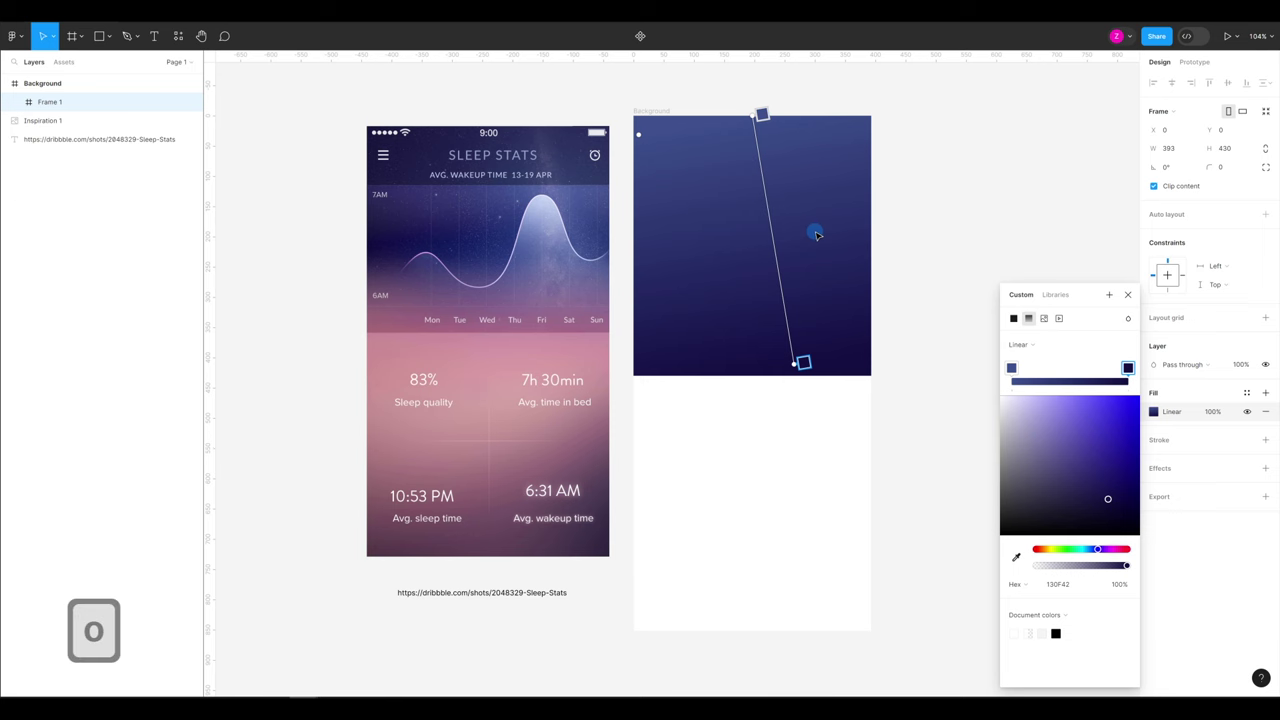
left_click_drag(826, 209, 688, 284)
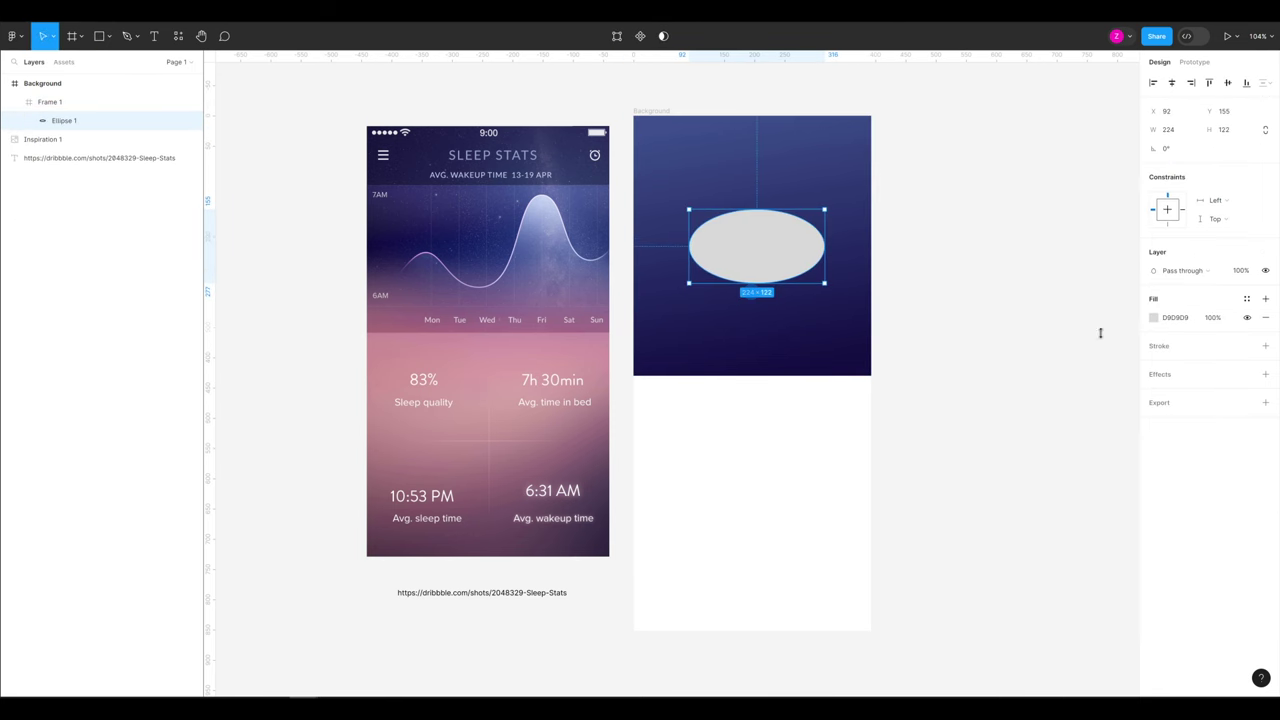
left_click(1190, 318)
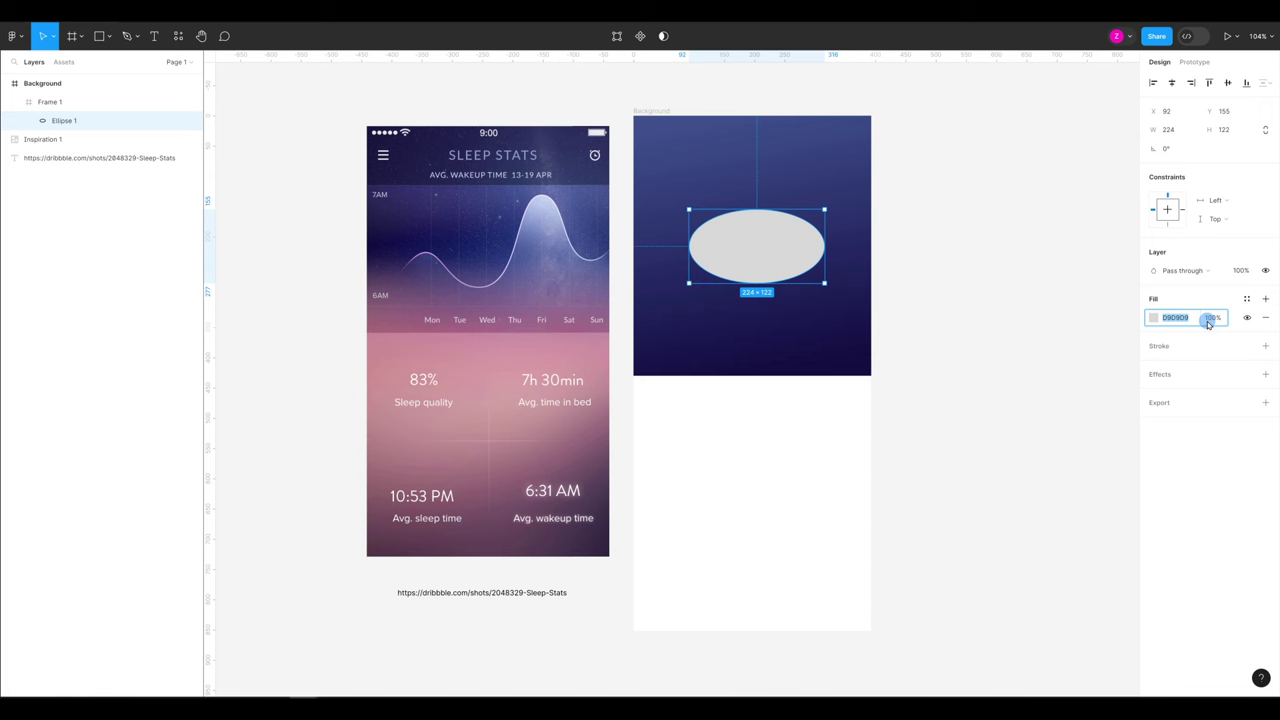
type("f")
key("Tab")
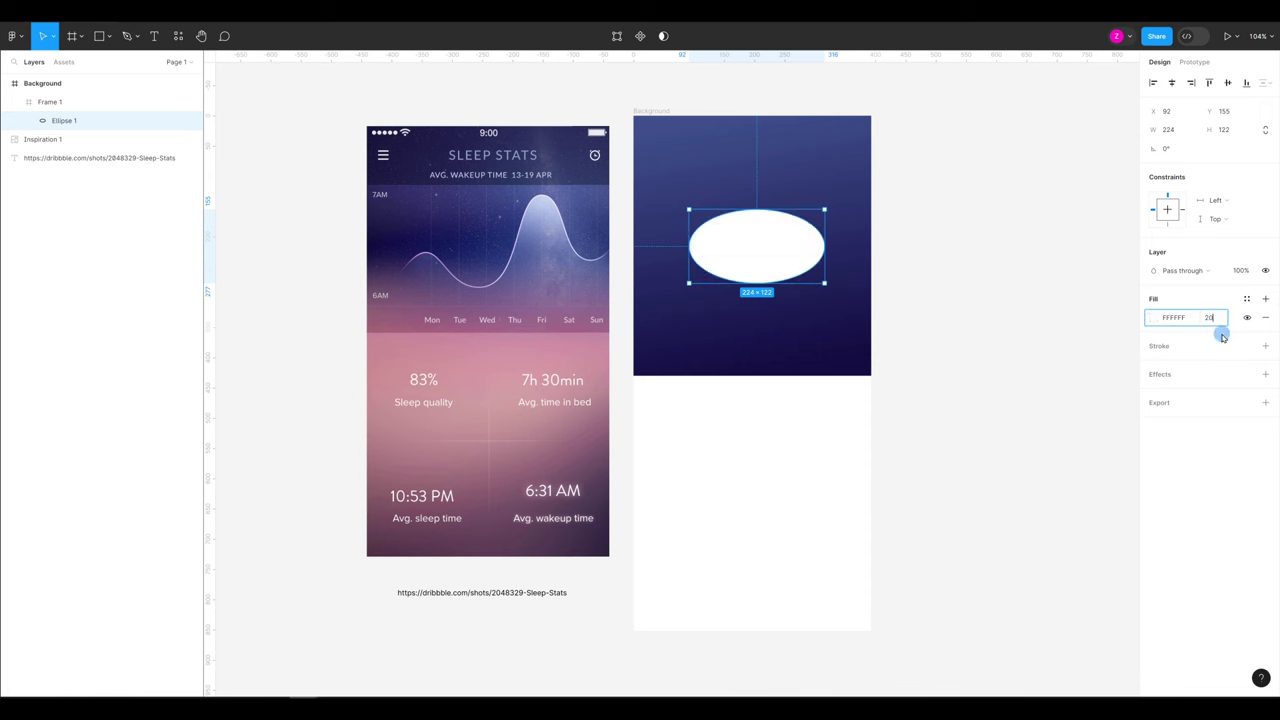
type("20")
key("Return")
Add an effect to the ellipse, change it to a layer blur, and set the blur to 150
left_click(1265, 374)
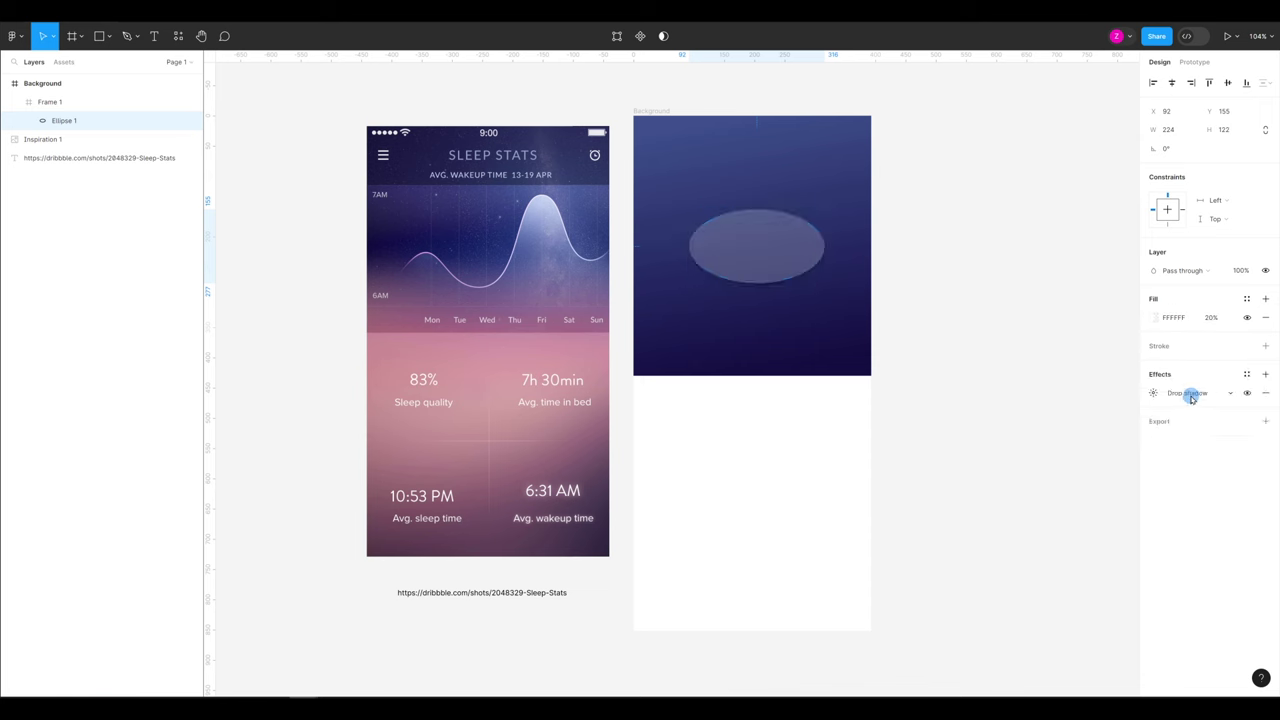
left_click(1191, 395)
left_click(1202, 408)
left_click(1153, 393)
left_click(1055, 420)
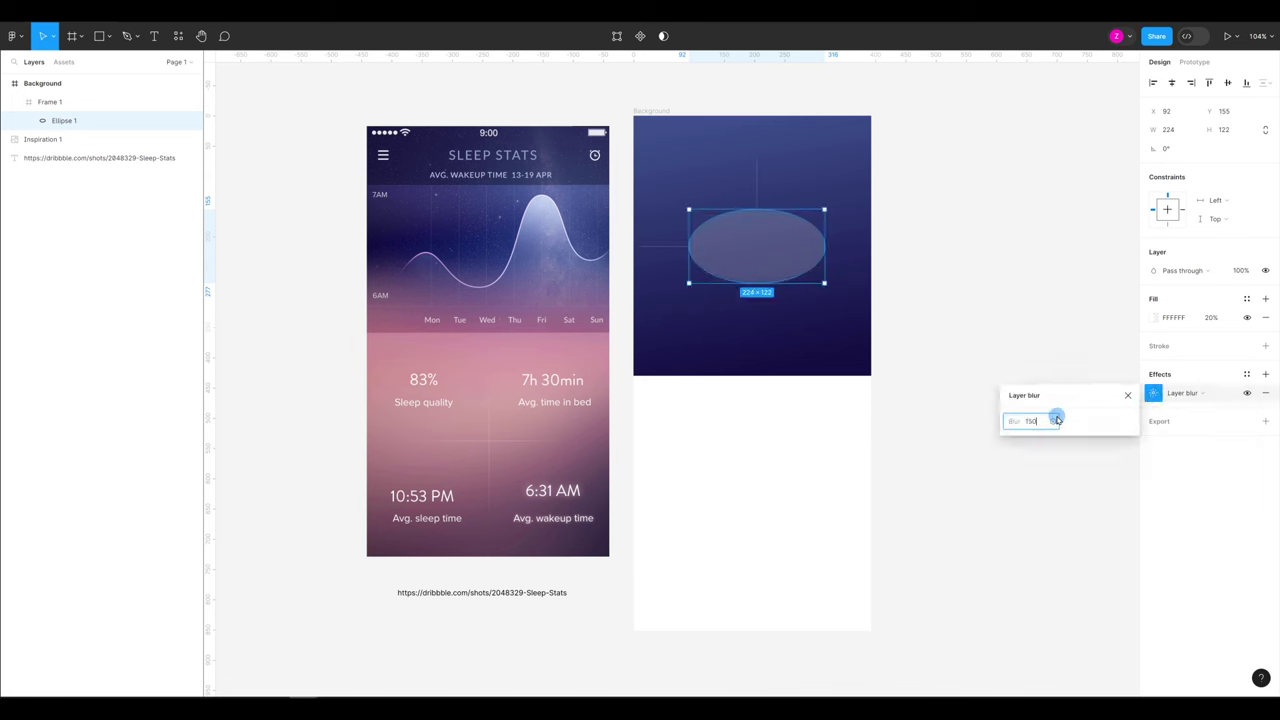
key("Return")
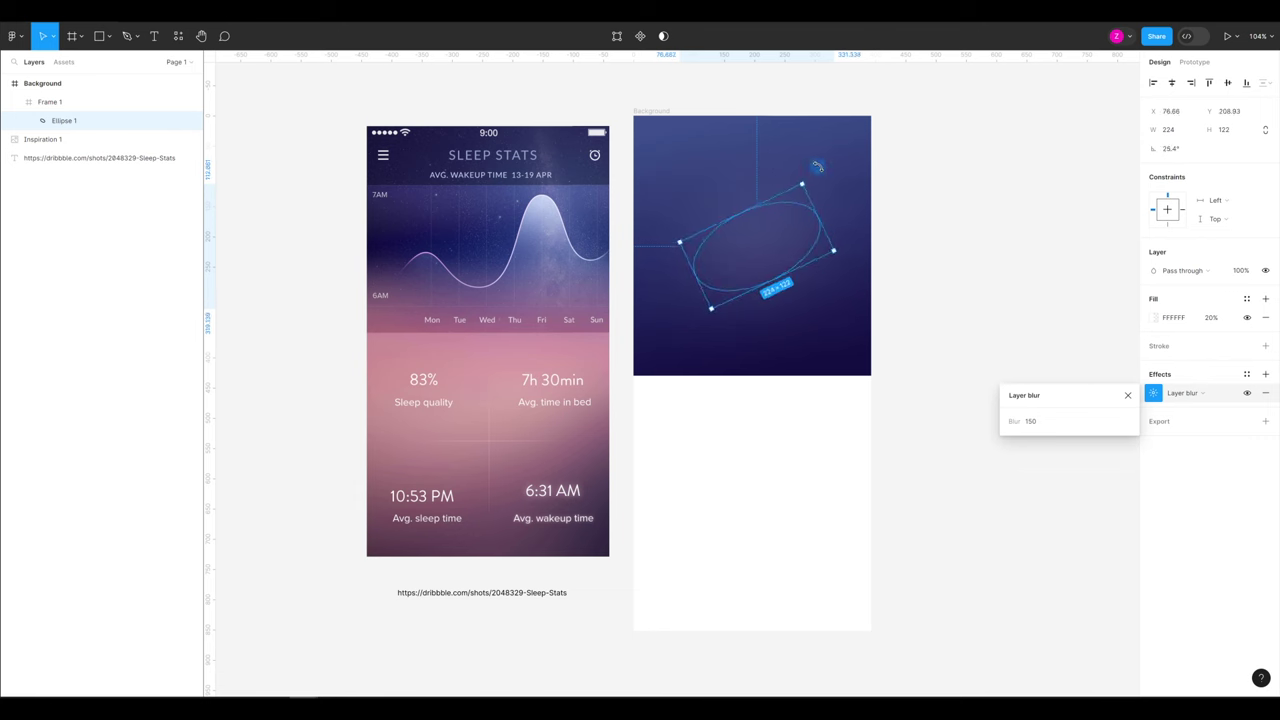
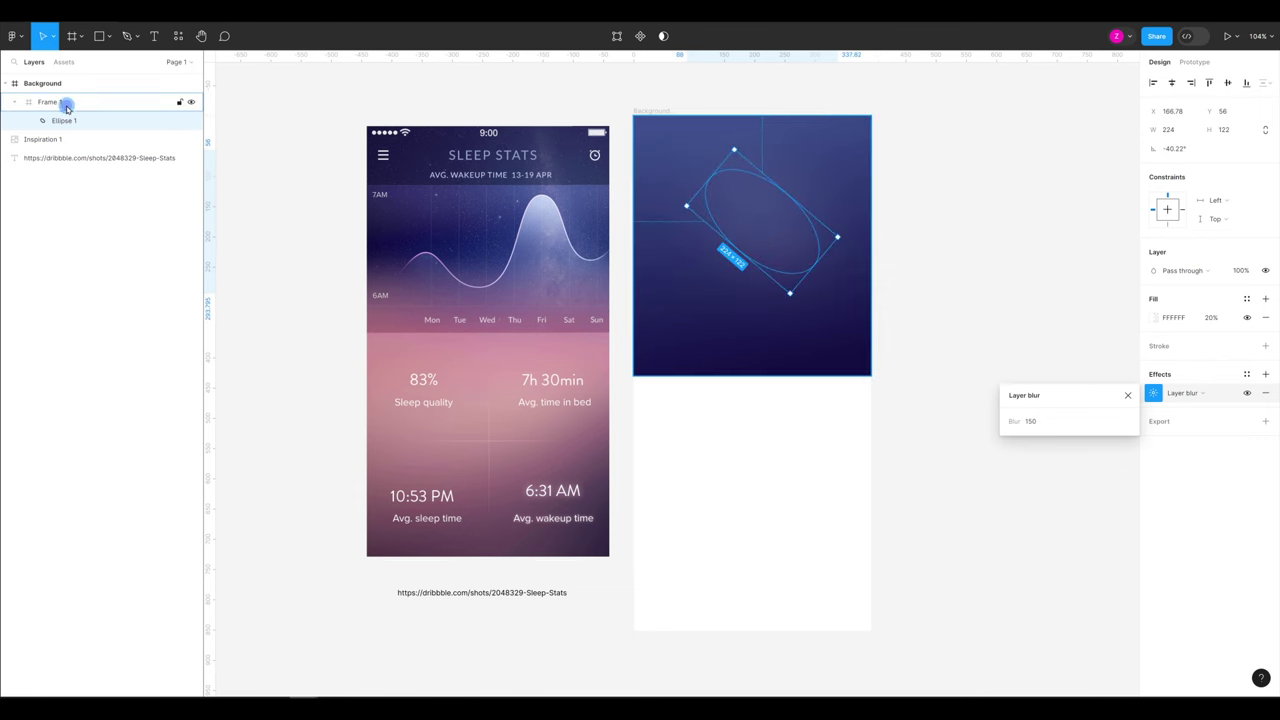
Duplicate the blue gradient frame and move the copy down to the lower edge of Background at Y 422
left_click(63, 103)
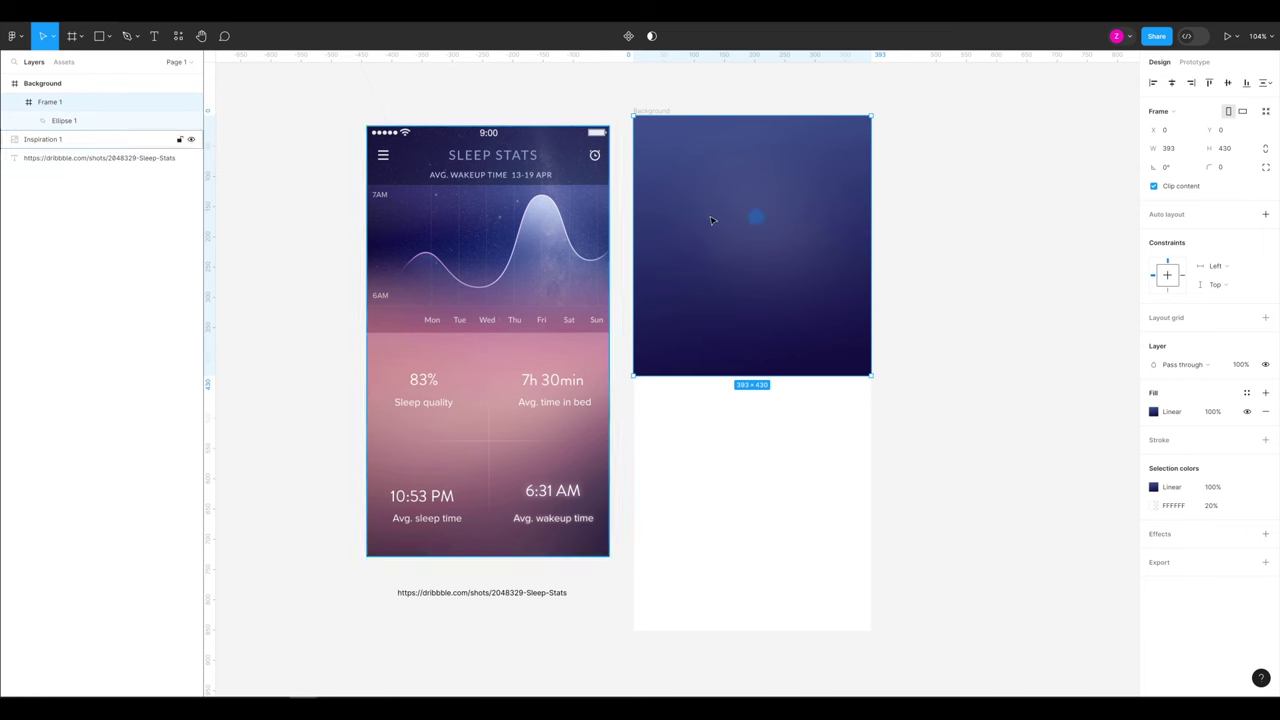
key("ctrl+d")
left_click_drag(723, 277, 720, 486)
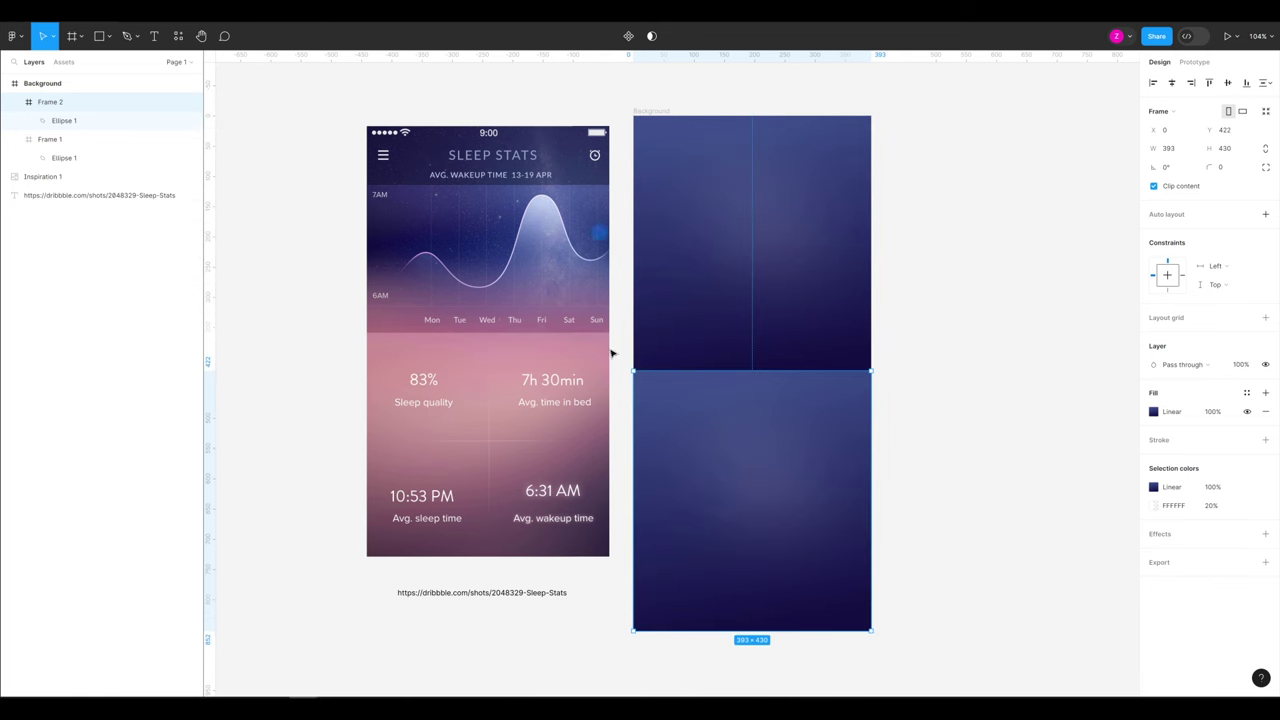
Recolour the lower frame's gradient by sampling pink CF92A2 for the start and dark purple 322A41 for the end from the reference image
left_click(1155, 413)
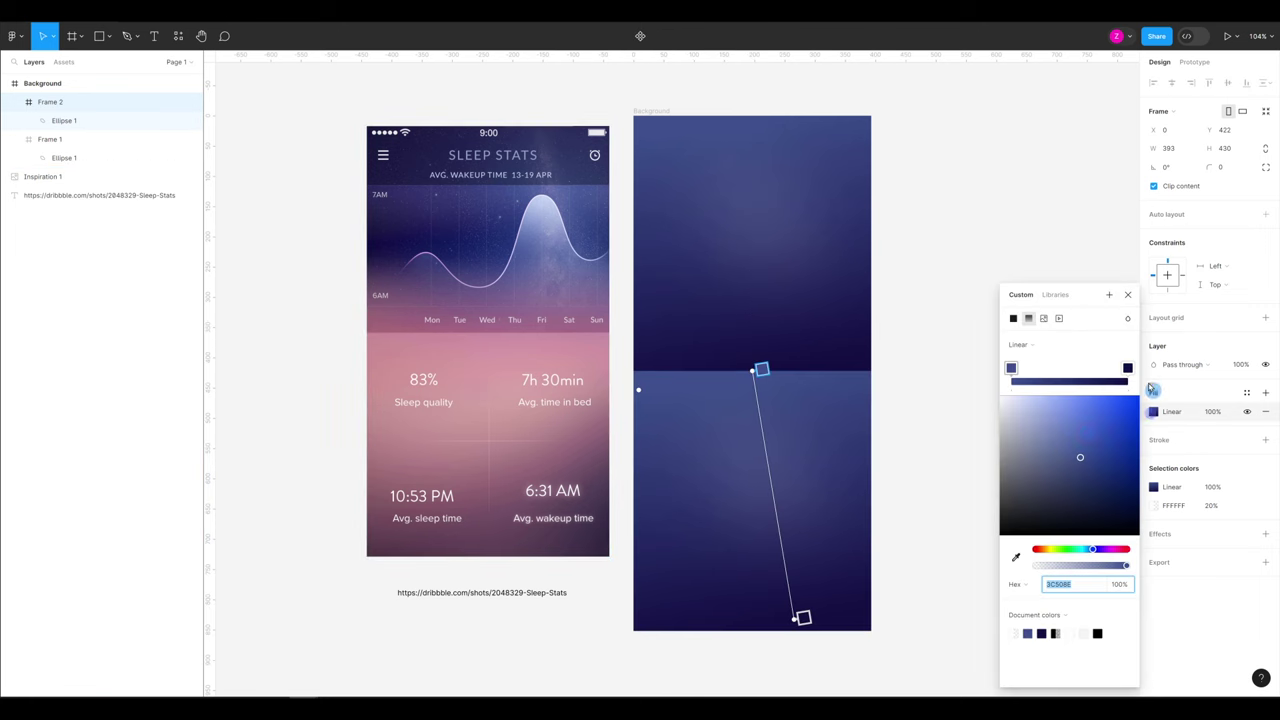
left_click(1015, 558)
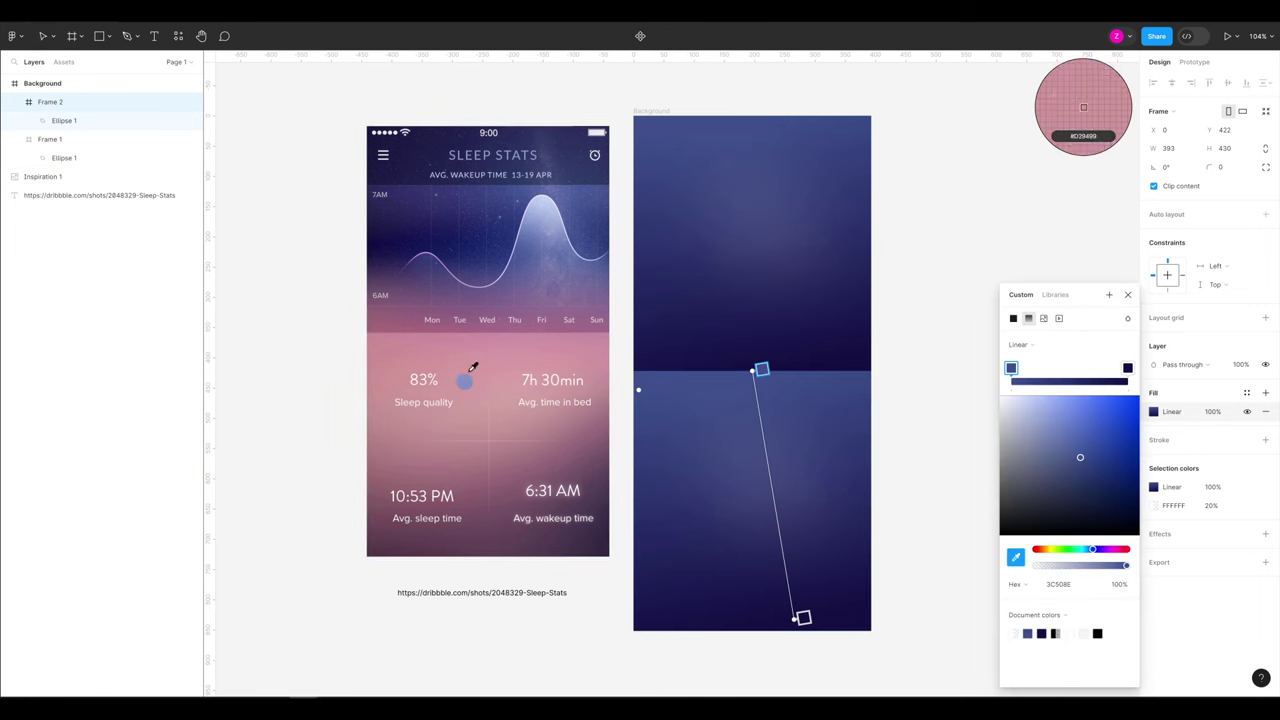
left_click(497, 341)
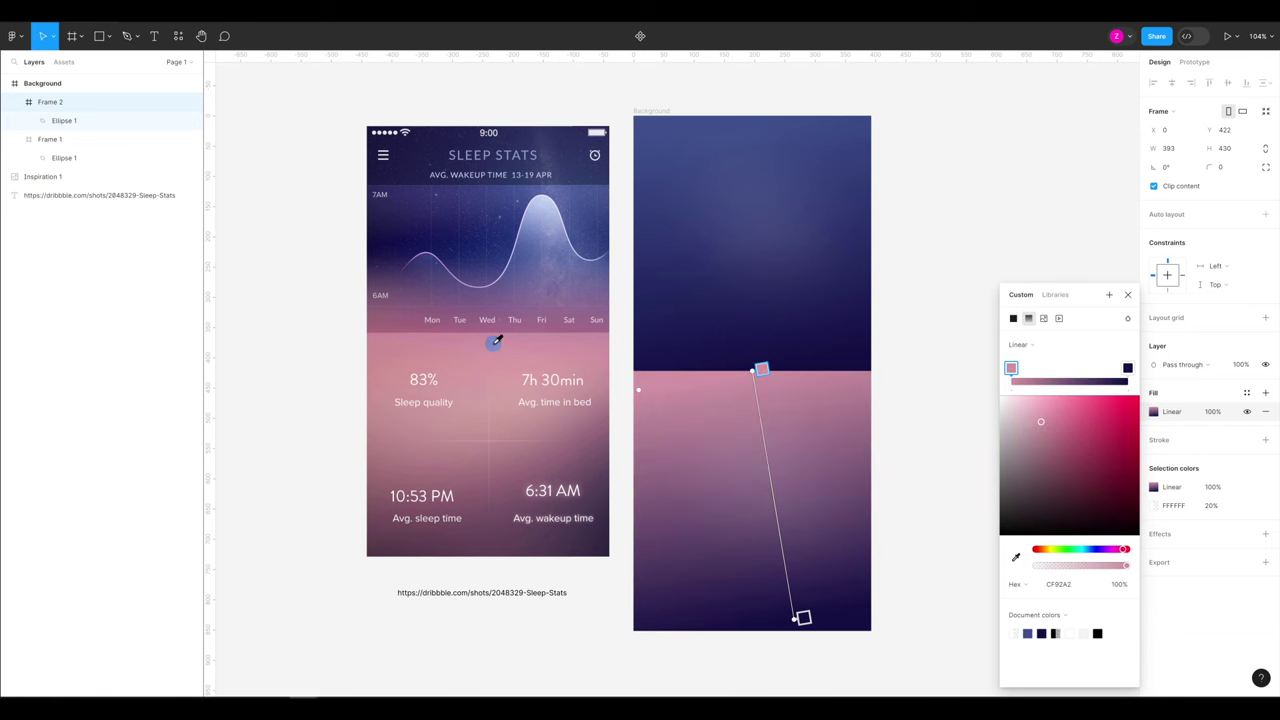
left_click(1124, 368)
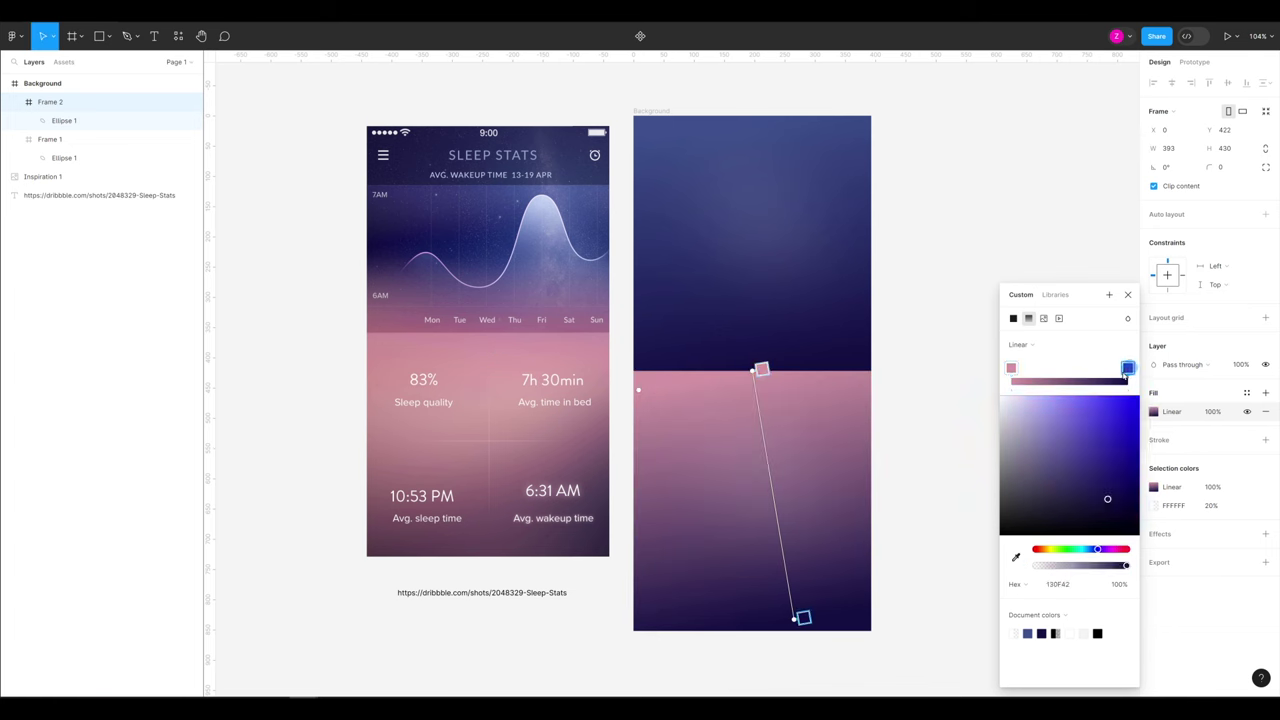
left_click(1015, 558)
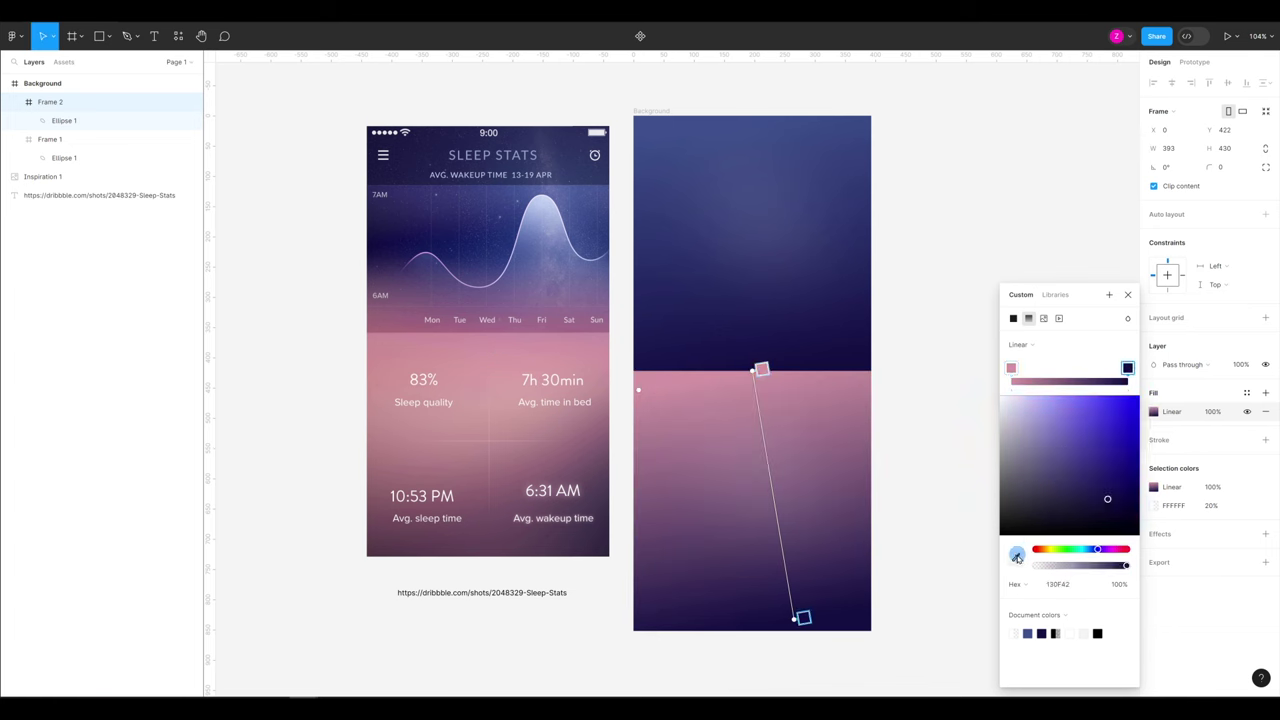
left_click(602, 544)
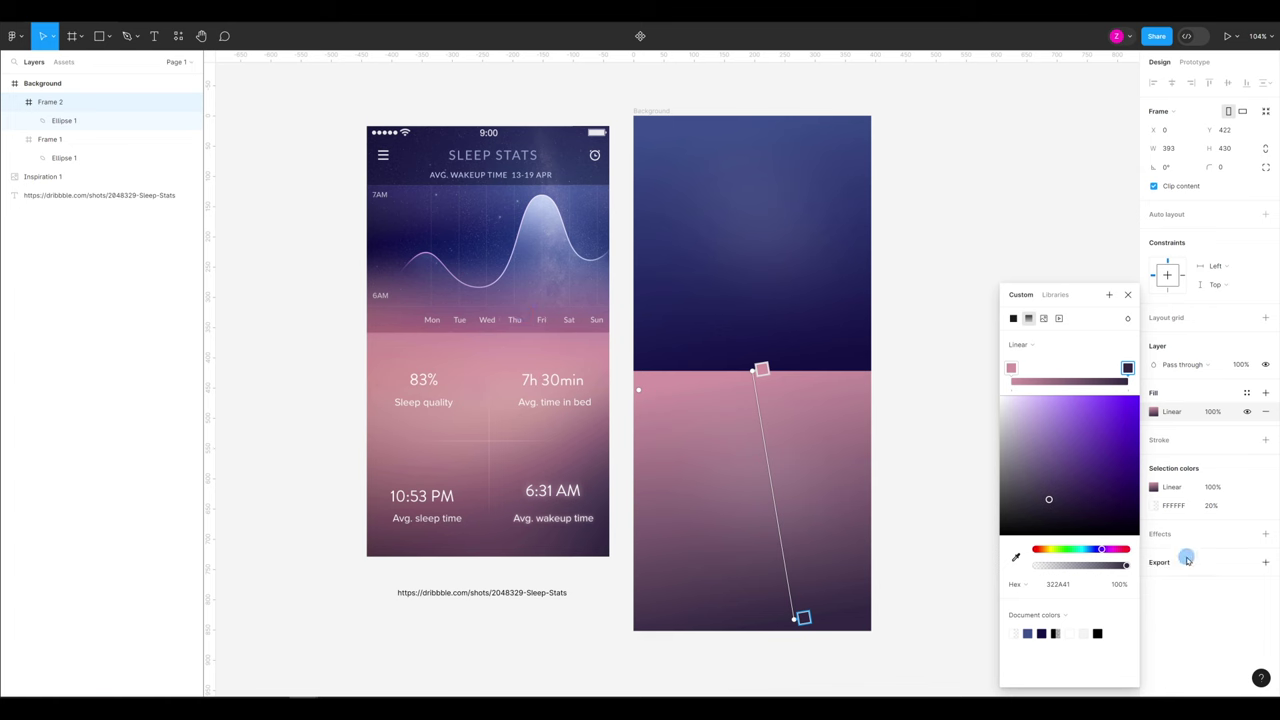
Add a drop shadow to the lower frame with a Y offset of -50 and a blur of 150
left_click(1265, 533)
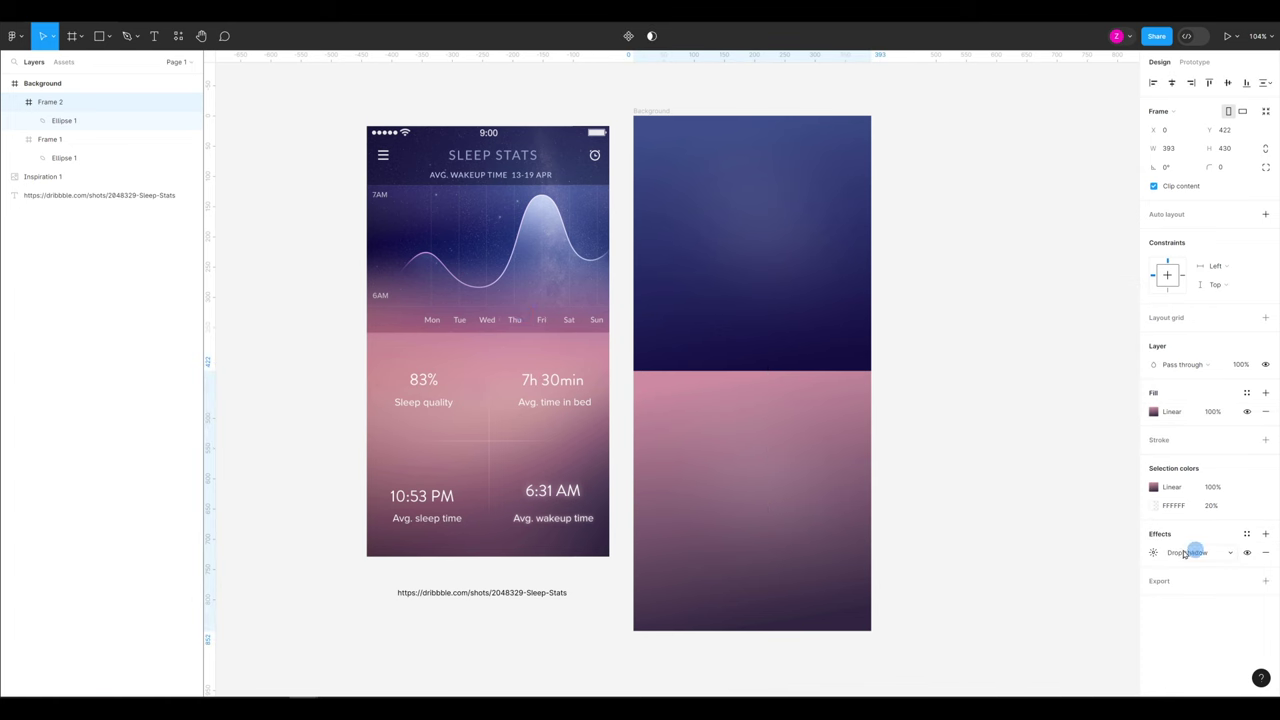
left_click(1153, 552)
left_click(1025, 580)
left_click(1025, 599)
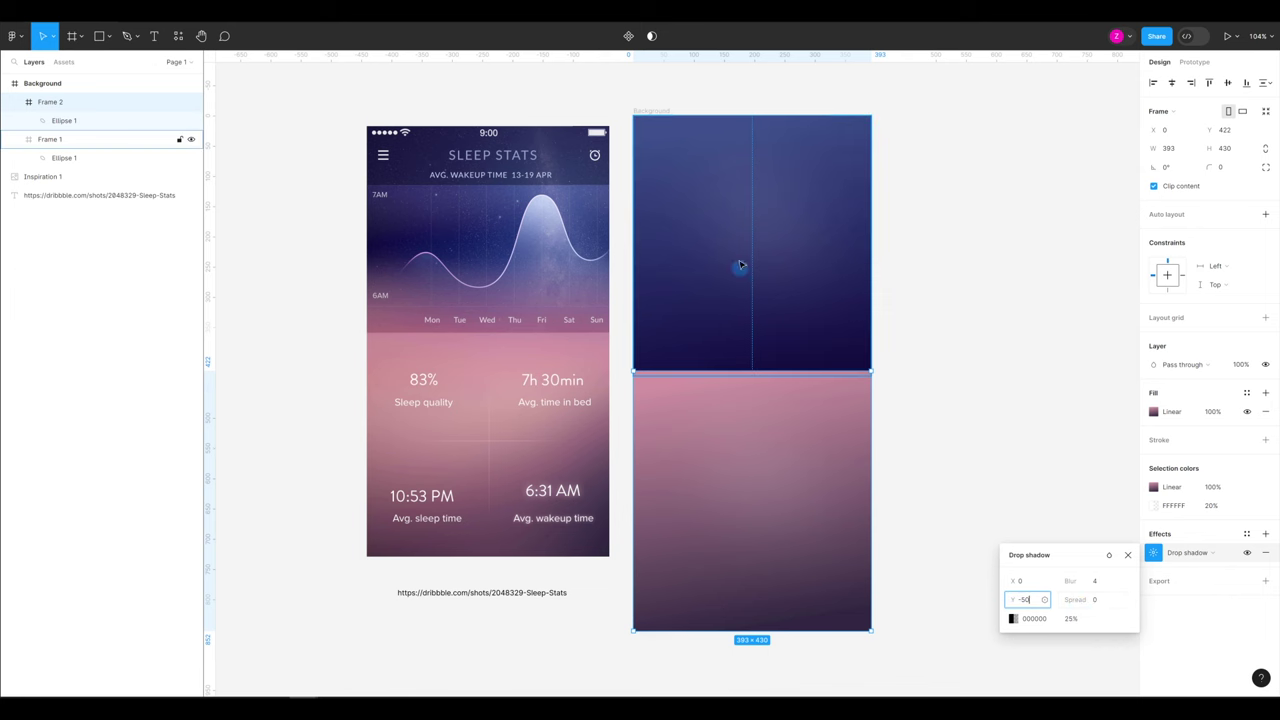
type("-50")
left_click(1100, 583)
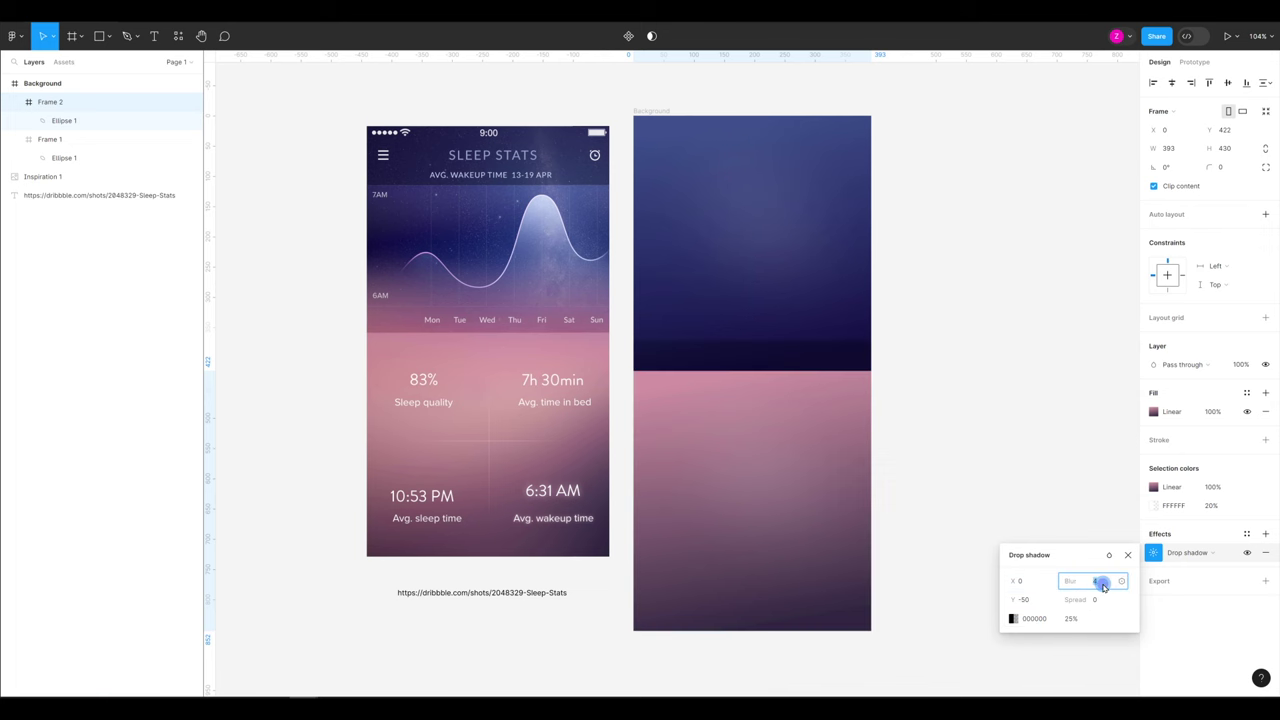
type("150")
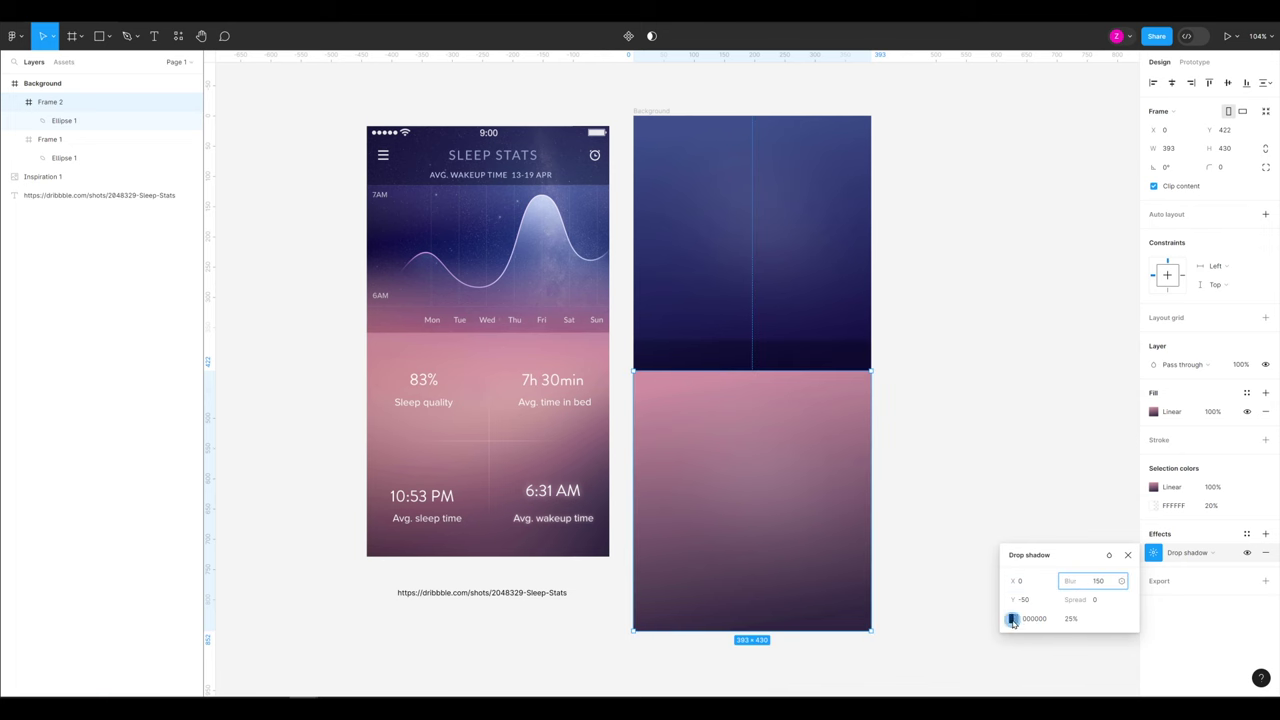
Recolour the lower frame's drop shadow by sampling the pink CC92A1 from its upper edge, at 100% opacity
left_click(1013, 618)
left_click(876, 556)
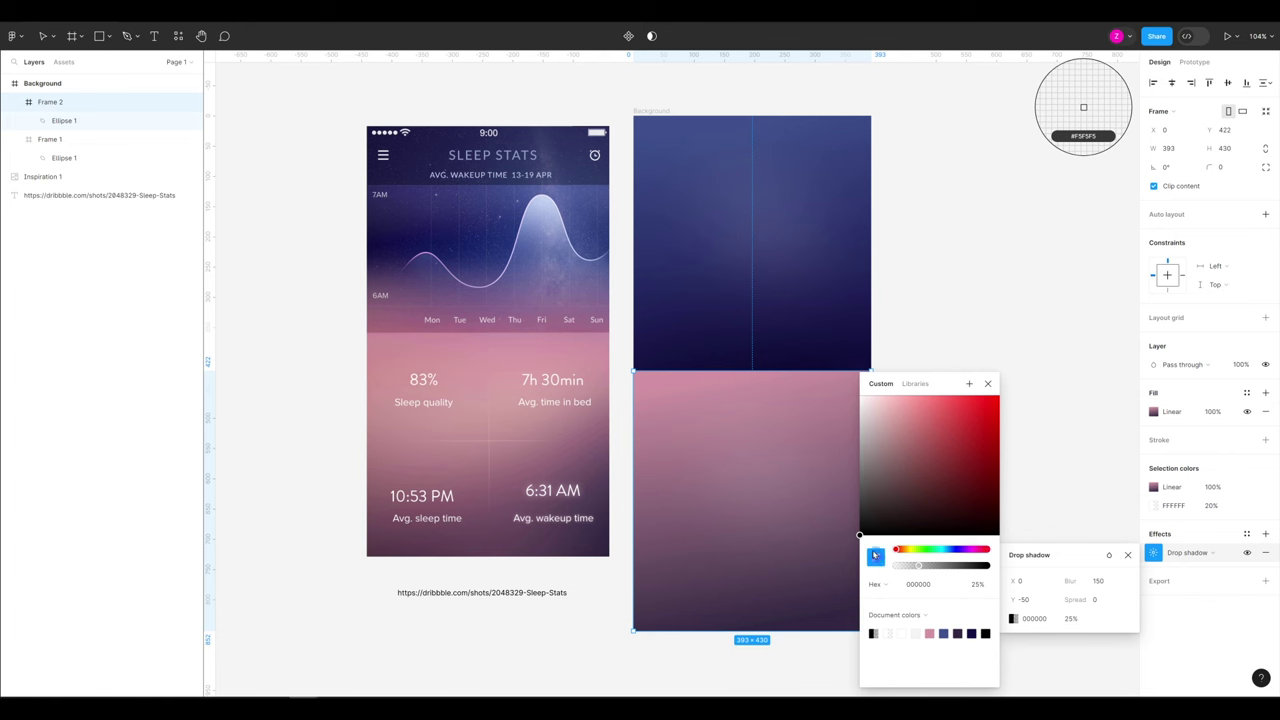
left_click(754, 375)
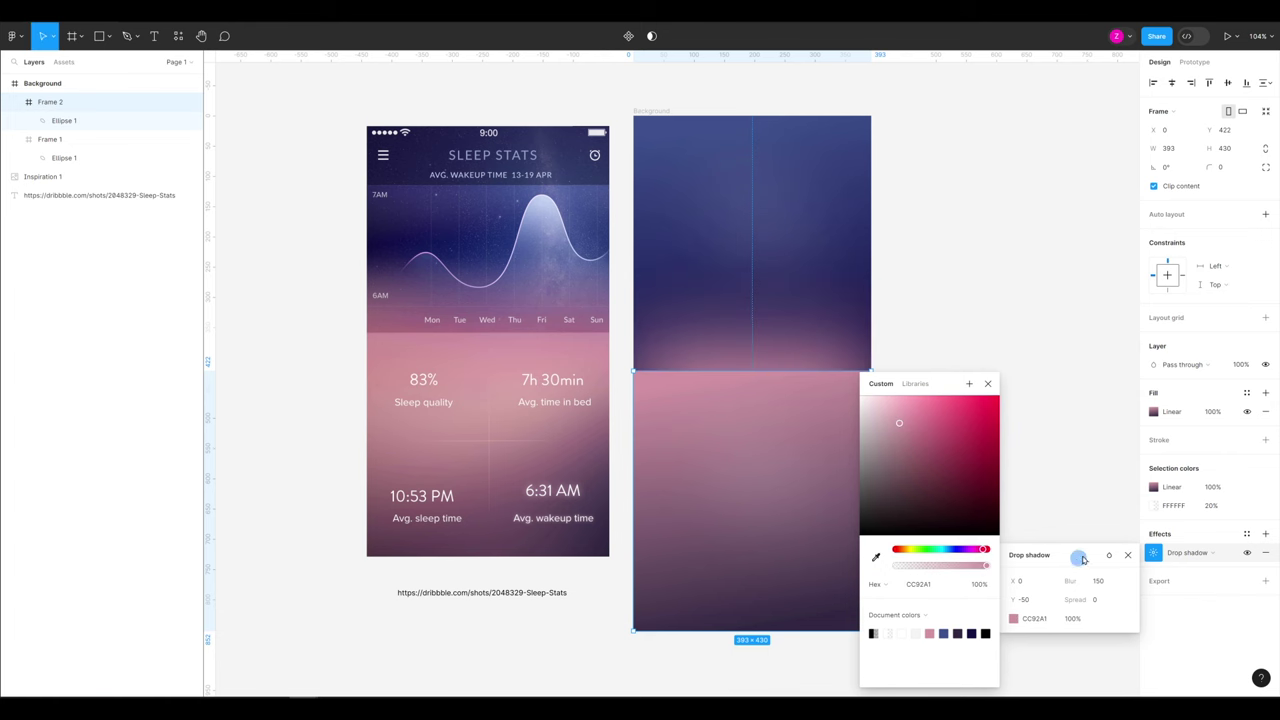
scroll(597, 323, "up", 5)
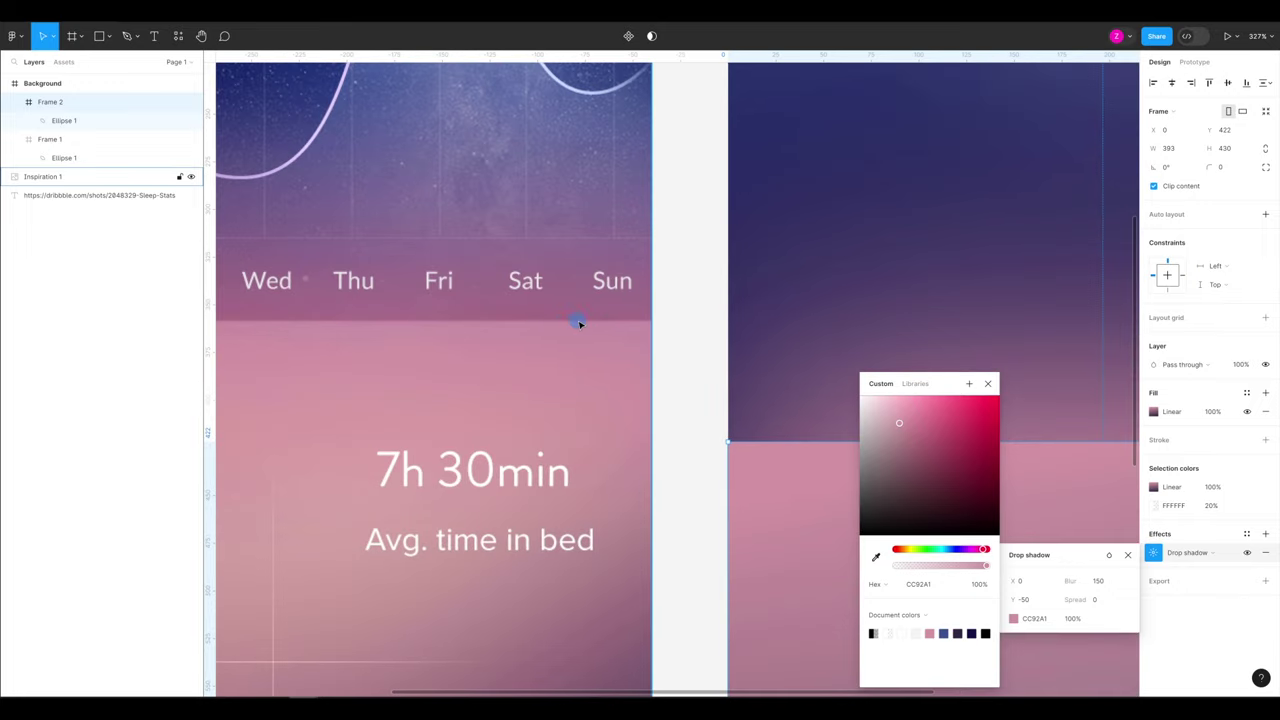
scroll(606, 323, "down", 5)
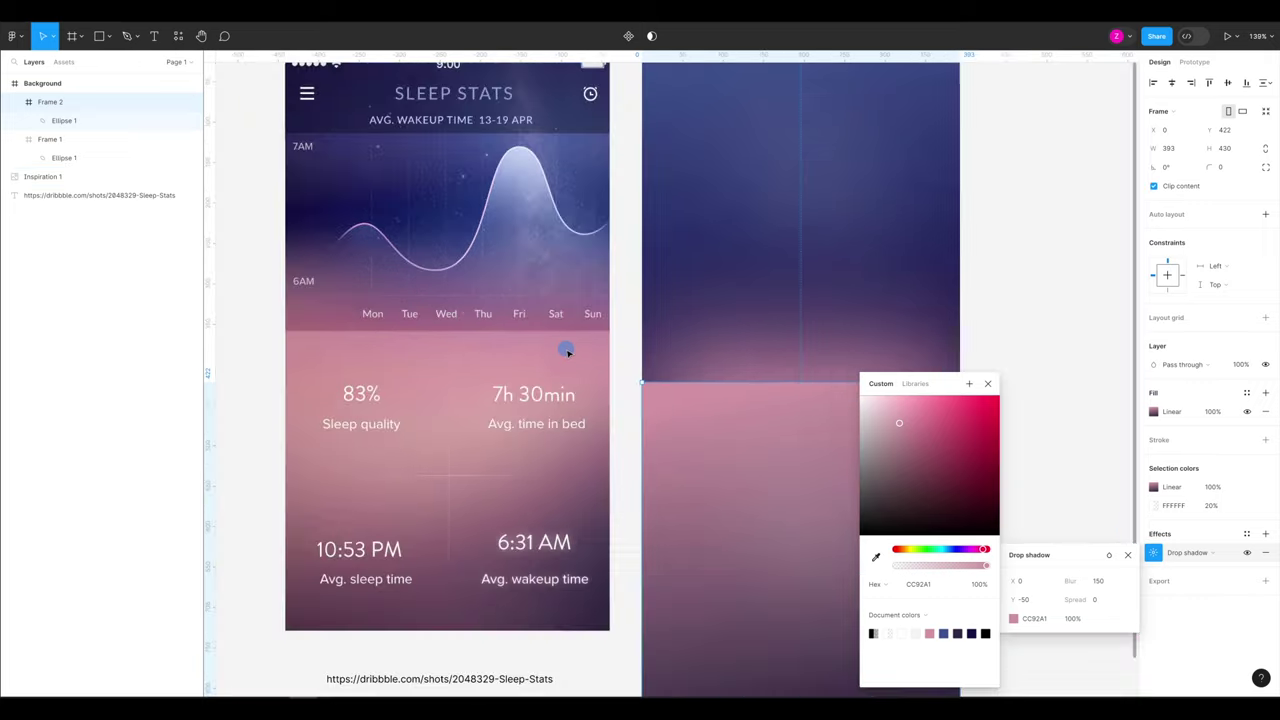
left_click(1253, 437)
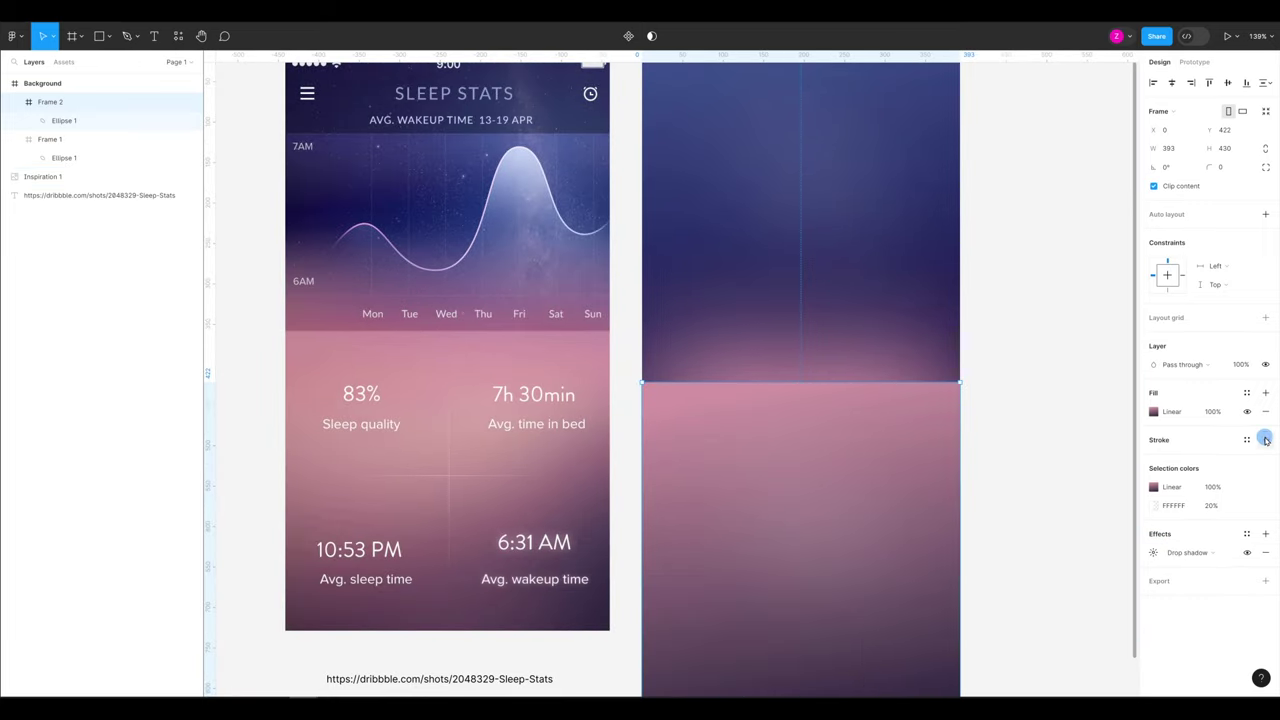
Add a white FFFFFF stroke at 20% opacity to the lower pink frame
left_click(1265, 439)
left_click(1174, 458)
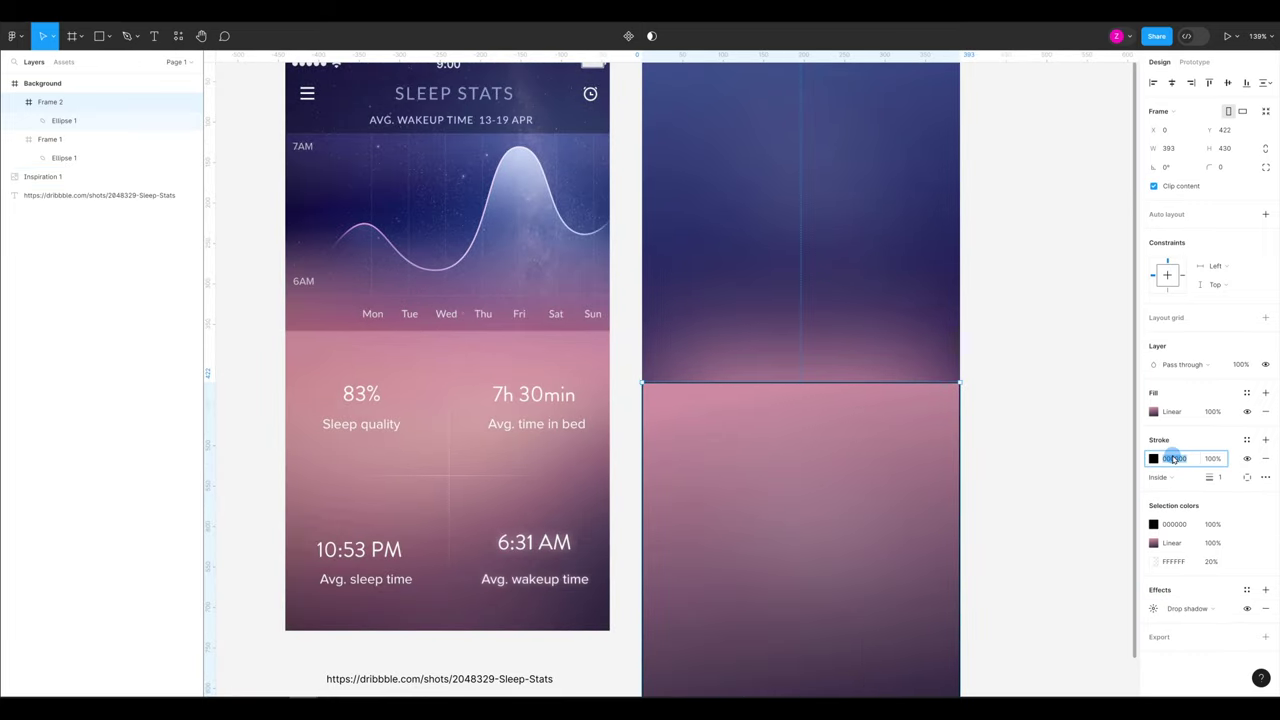
type("FFFFFF")
left_click(1218, 458)
type("20")
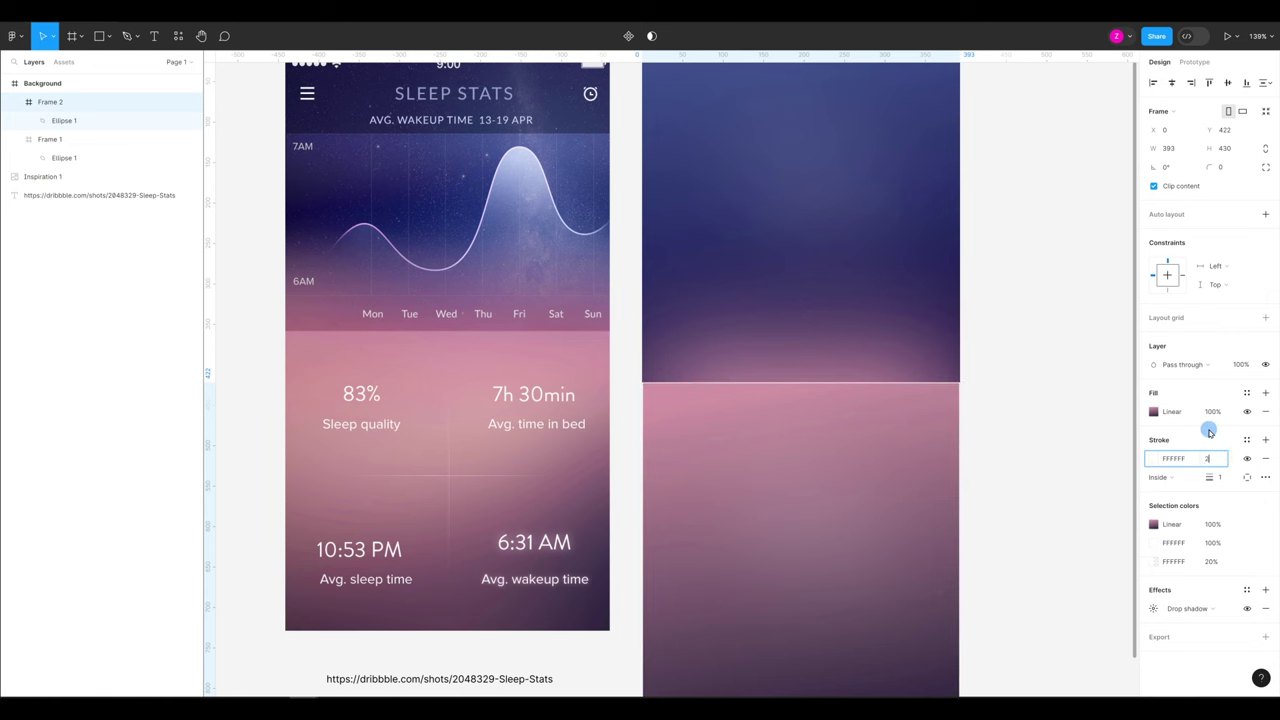
key("Return")
Set the lower frame's stroke weight to 0.5 and limit the stroke to the top side
left_click(1223, 478)
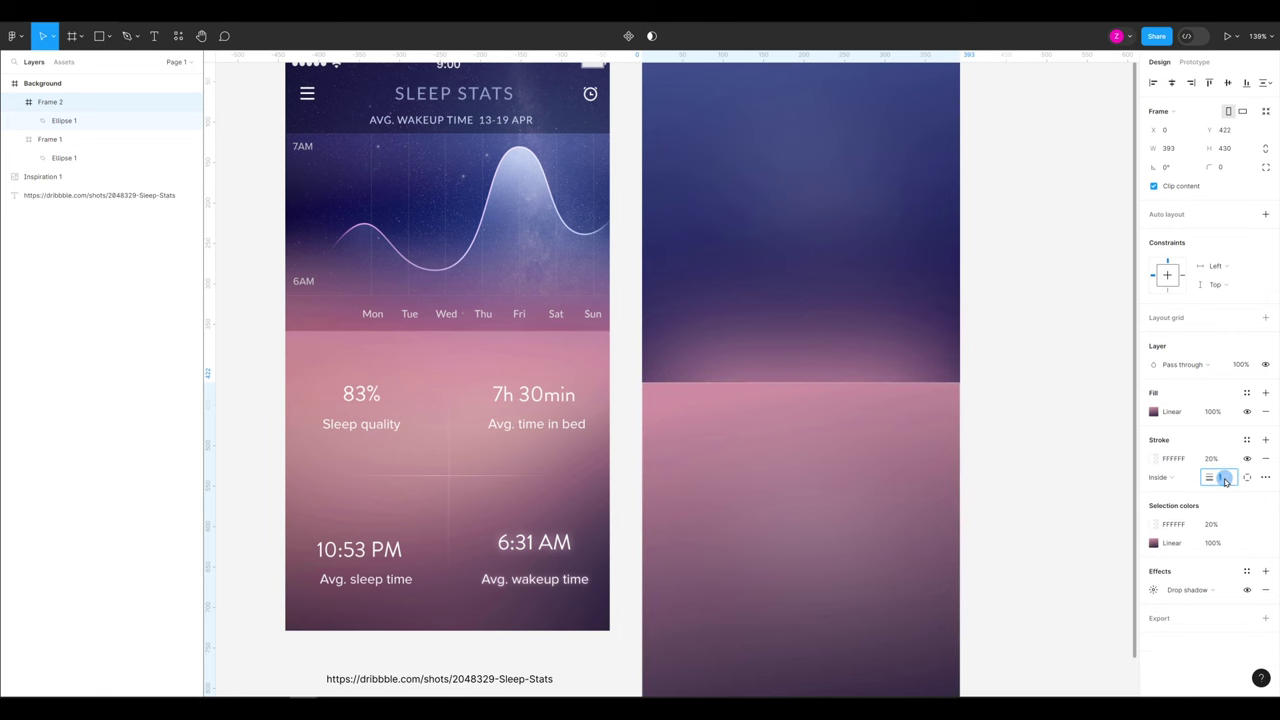
type("0.5")
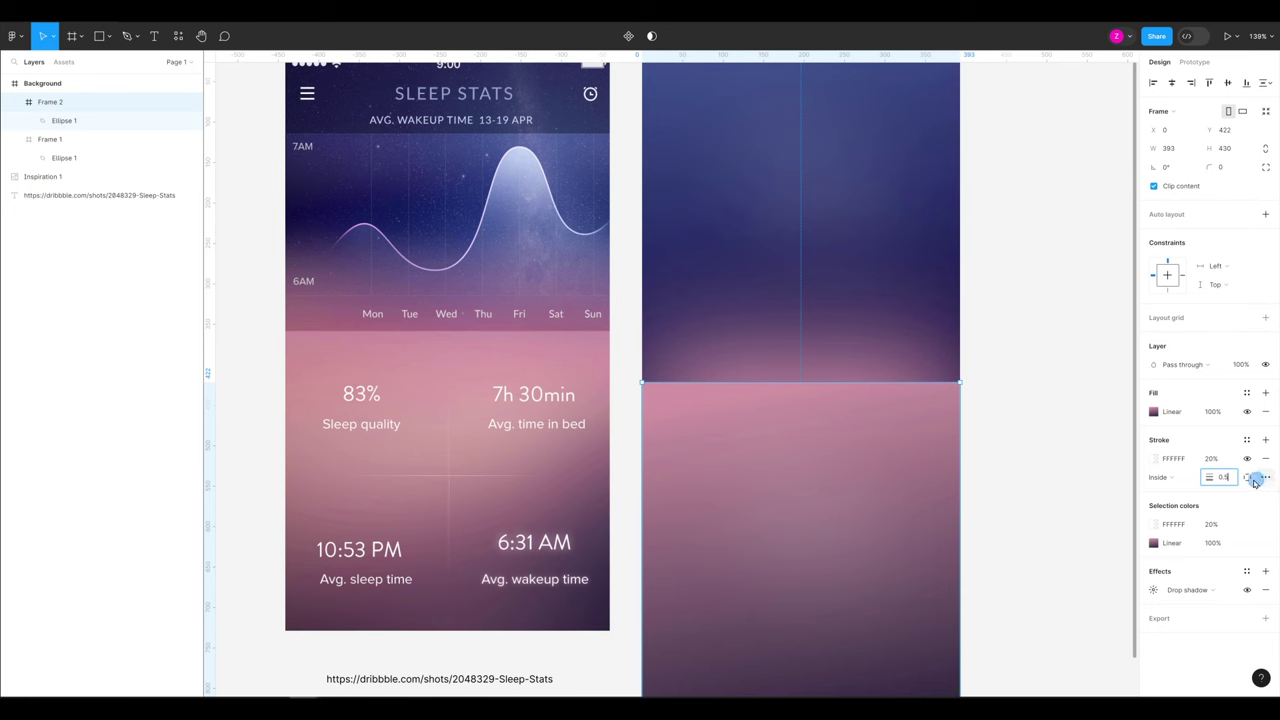
left_click(1247, 477)
left_click(1240, 502)
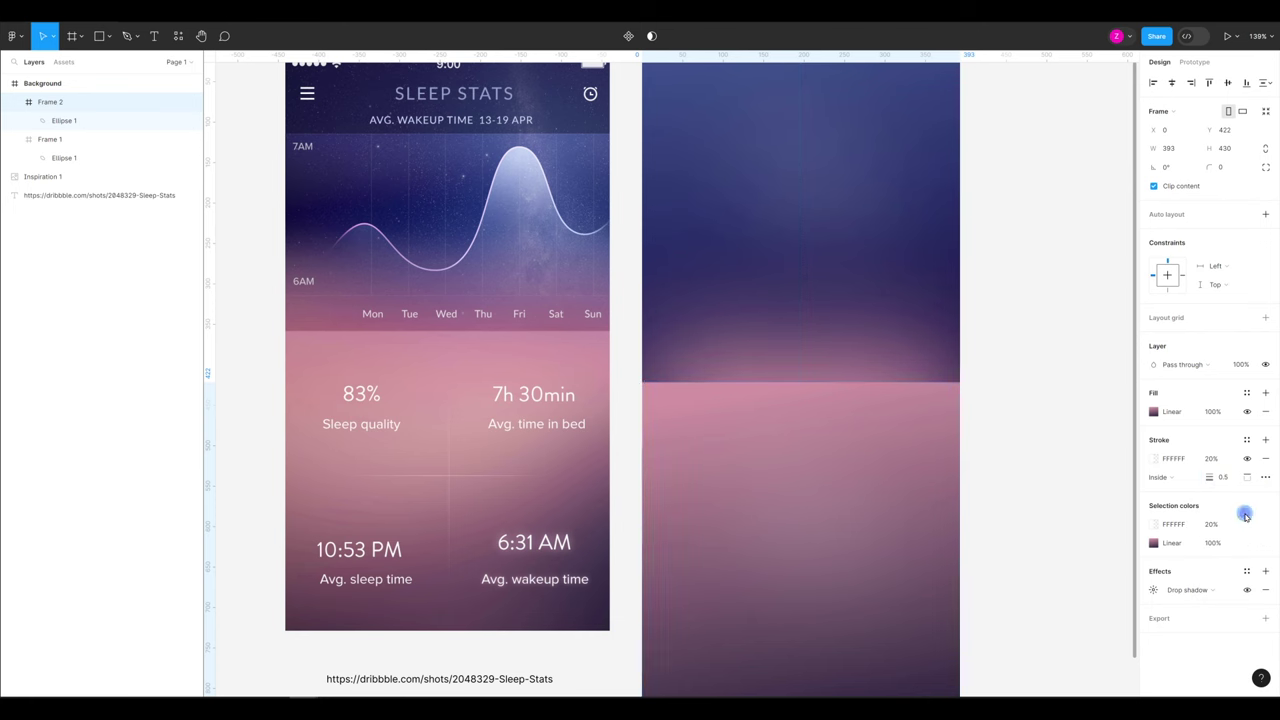
key("Escape")
Draw a 393-wide header frame across the top of the blue gradient frame and set its height to 128
scroll(860, 550, "up", 3)
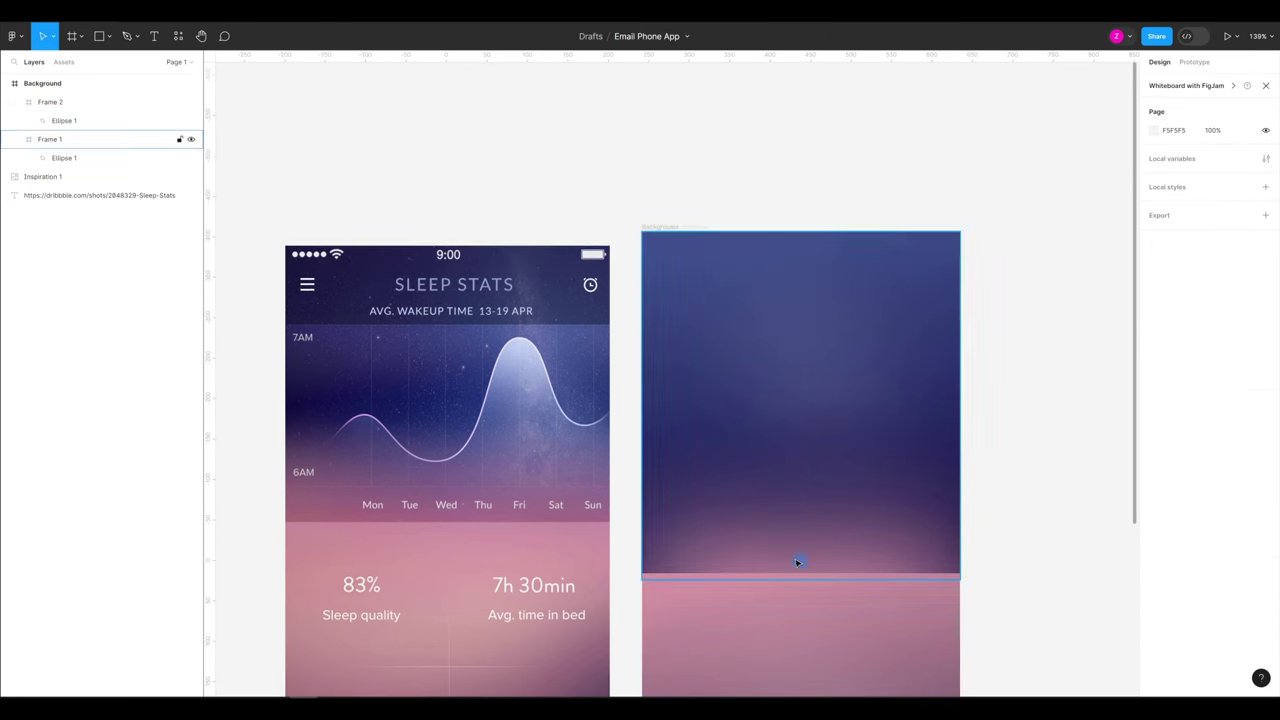
scroll(797, 600, "up", 1)
key("f")
mouse_move(646, 238)
left_mouse_down()
mouse_move(800, 318)
mouse_move(959, 277)
left_mouse_up()
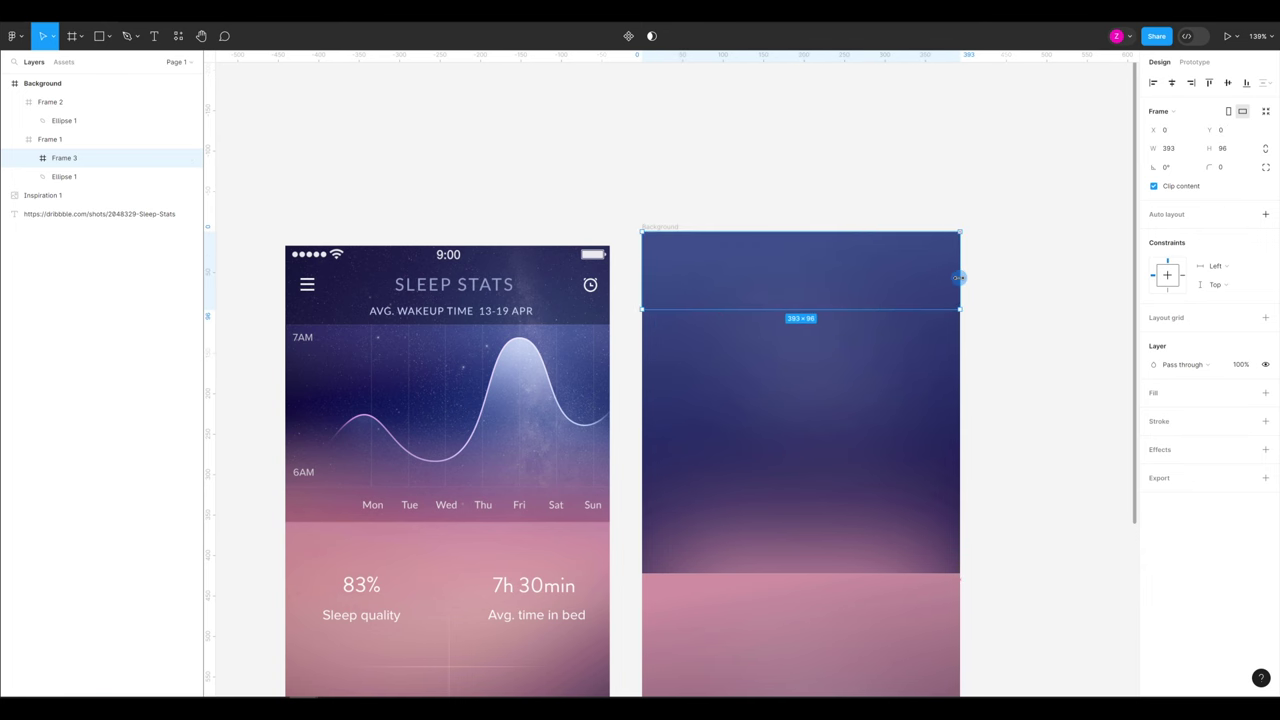
left_click(1232, 149)
type("128")
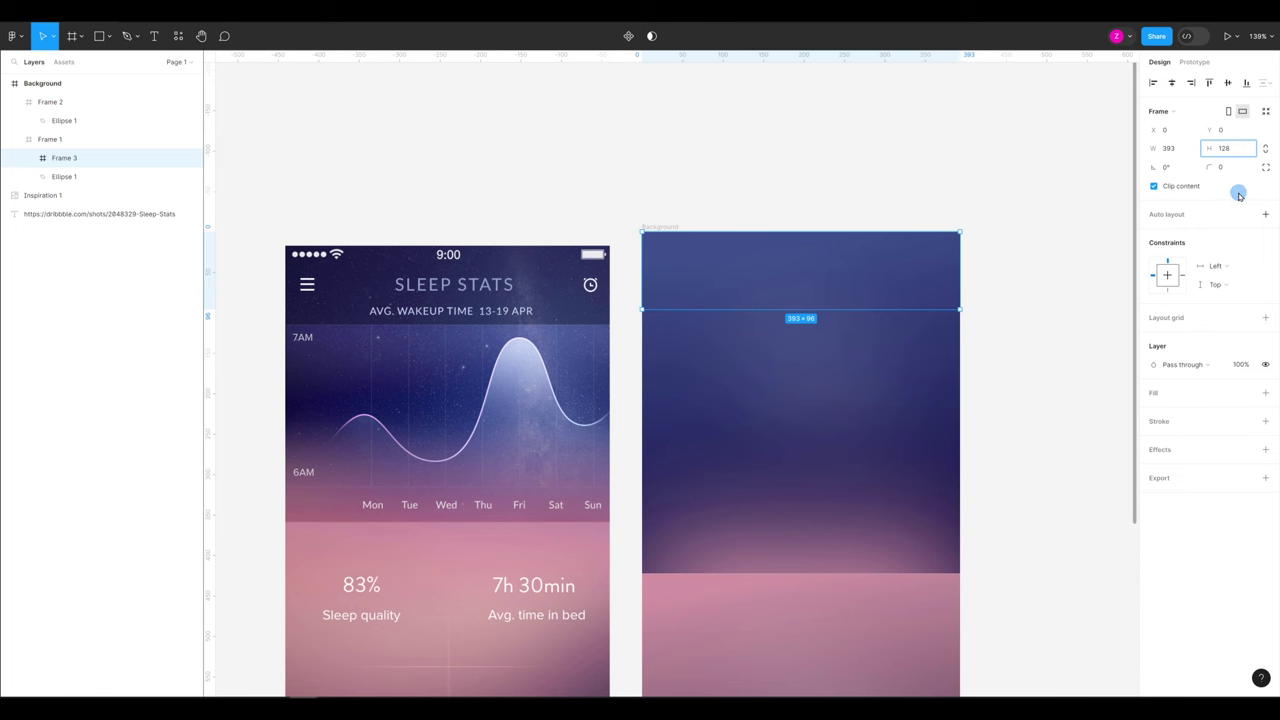
key("Return")
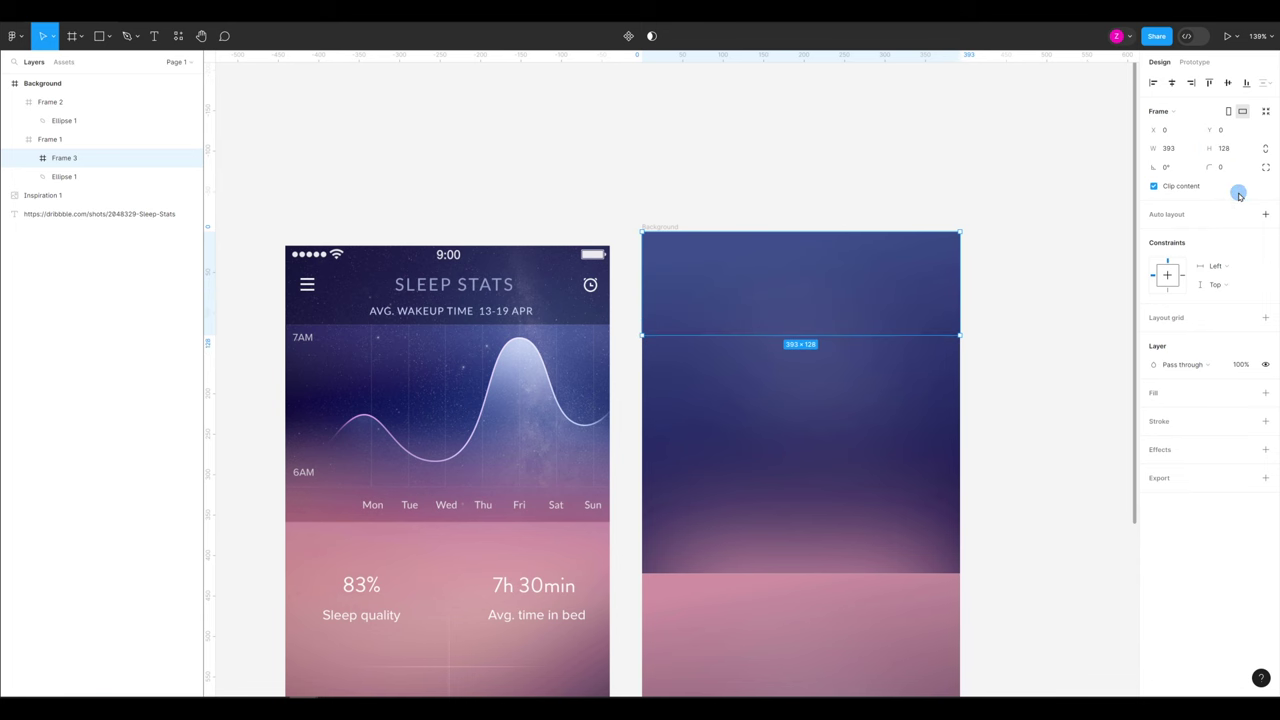
Add a black 000000 fill at 30% opacity to the header frame
left_click(1265, 393)
left_click(1182, 412)
type("0")
key("Tab")
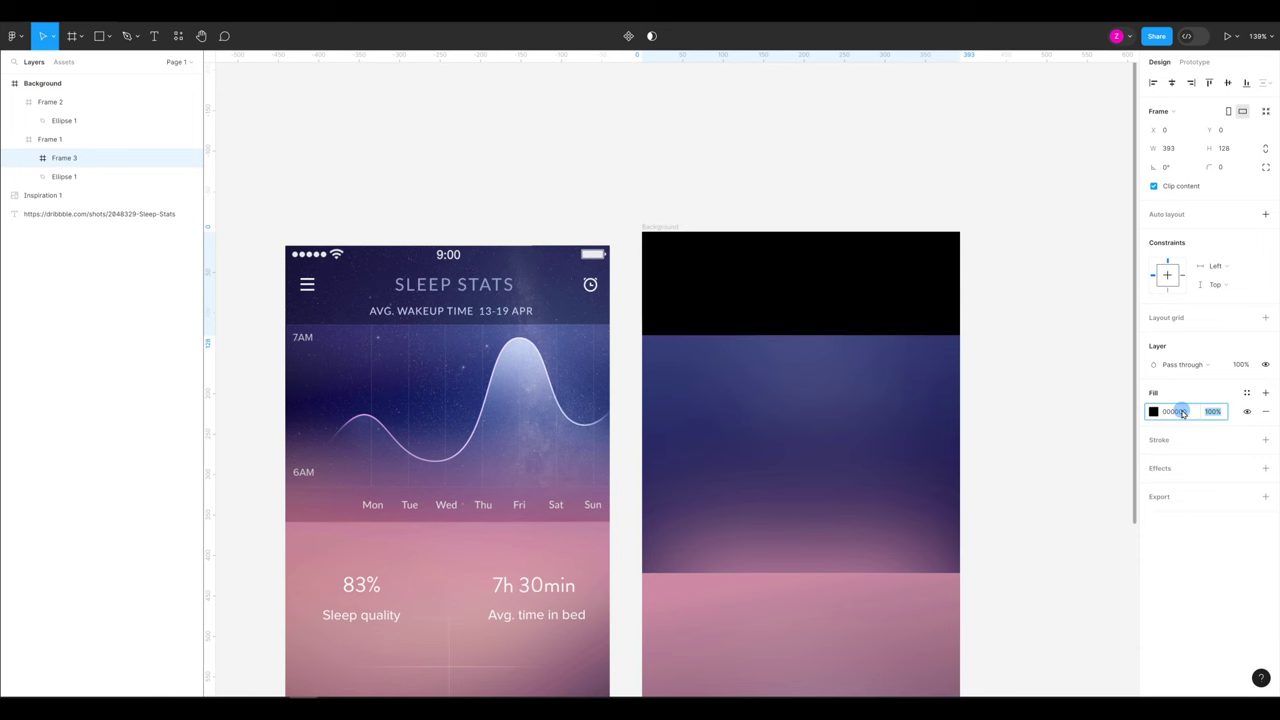
type("30")
key("Return")
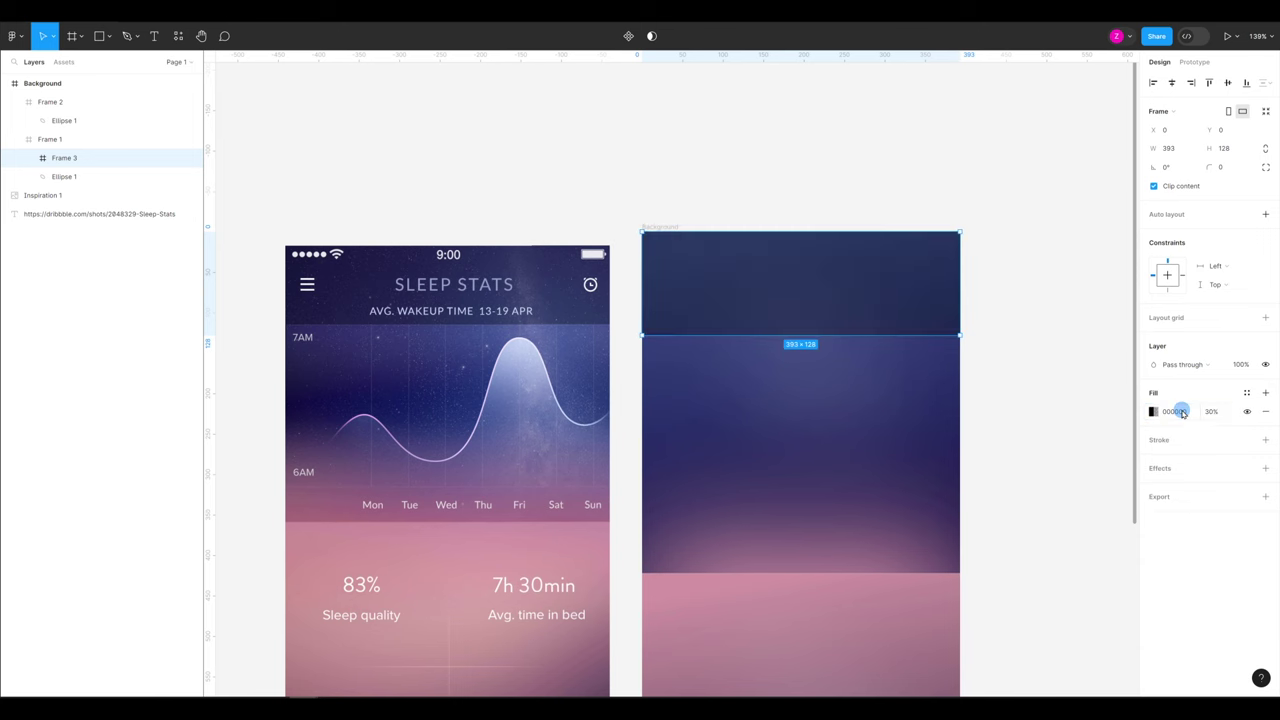
Add a white FFFFFF stroke at 20% opacity to the header frame
left_click(1264, 442)
left_click(1267, 441)
left_click(1215, 458)
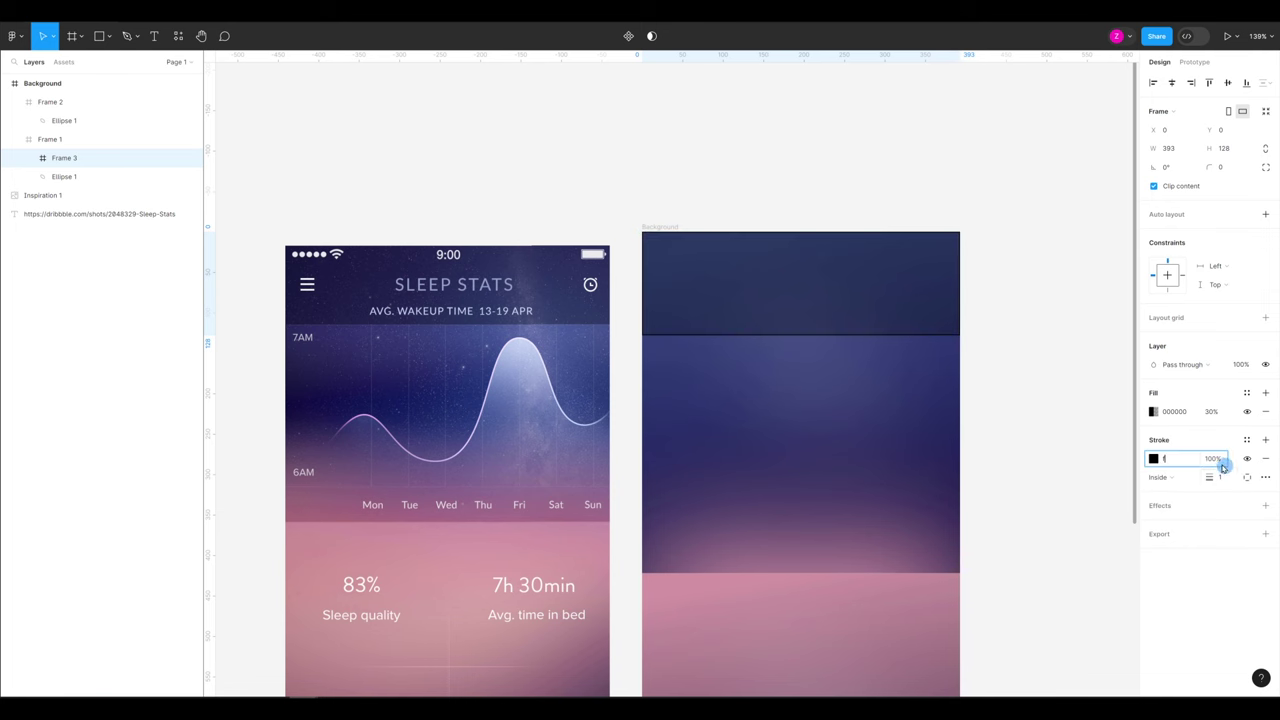
type("20")
key("Return")
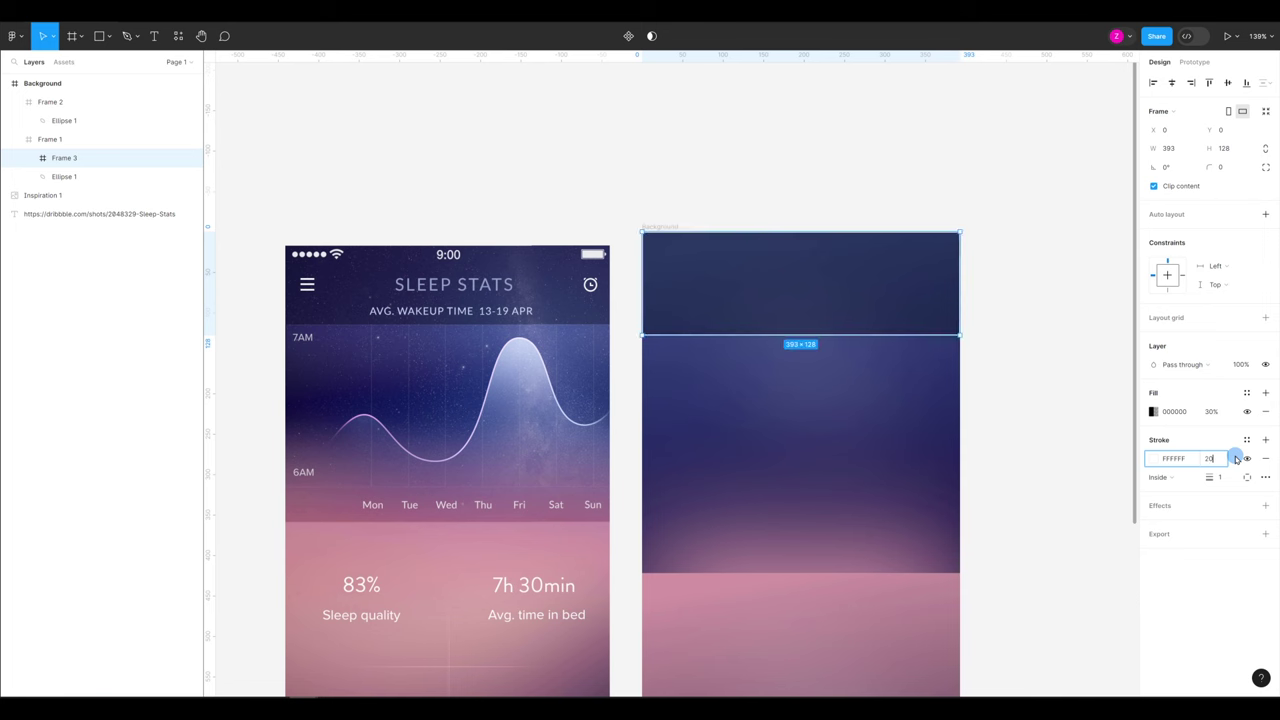
Set the header frame's stroke weight to 0.5 and limit the stroke to the bottom side
left_click(1222, 481)
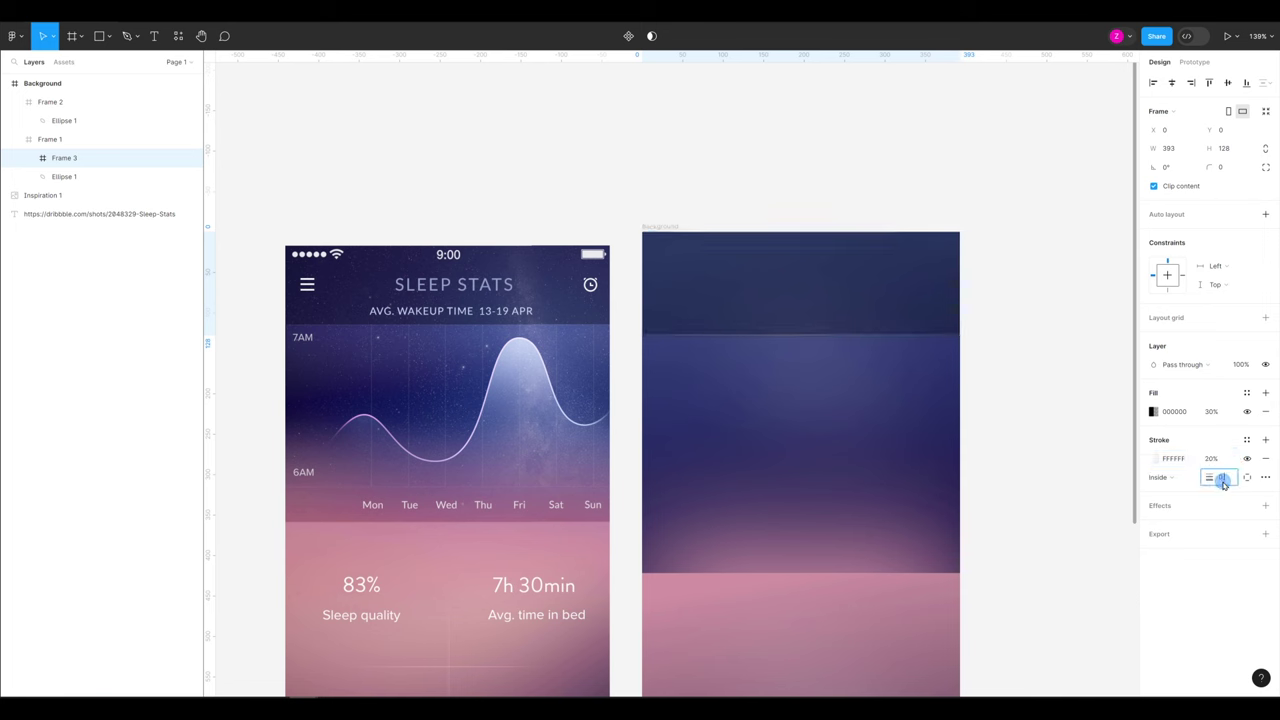
type("0.5")
left_click(1247, 477)
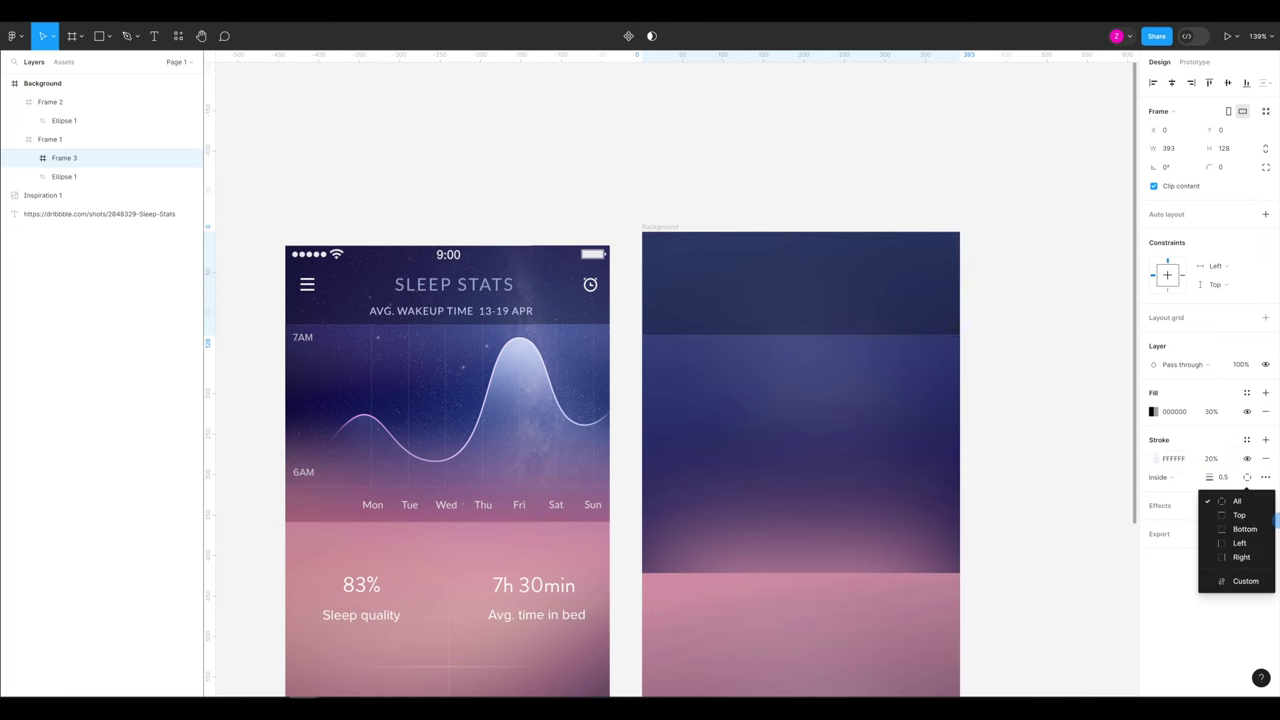
left_click(1250, 529)
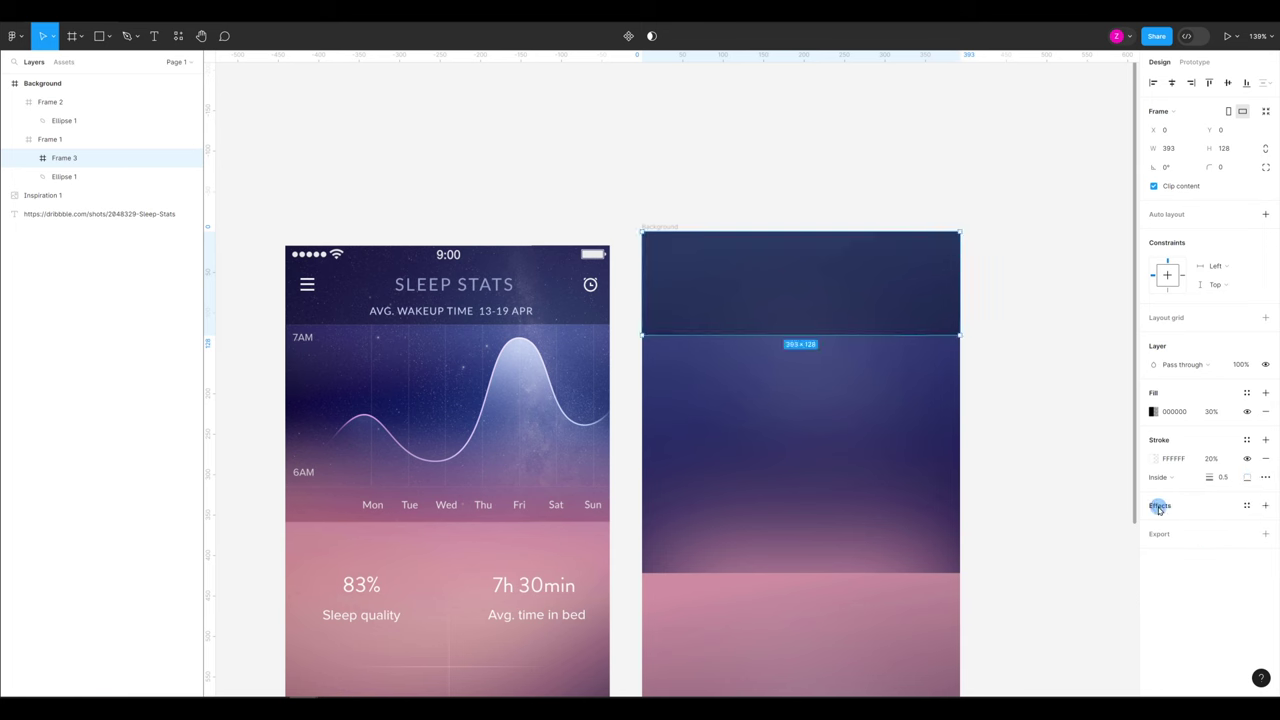
Add a drop shadow to the header frame with a blur of 10 and a reduced opacity
left_click(1267, 507)
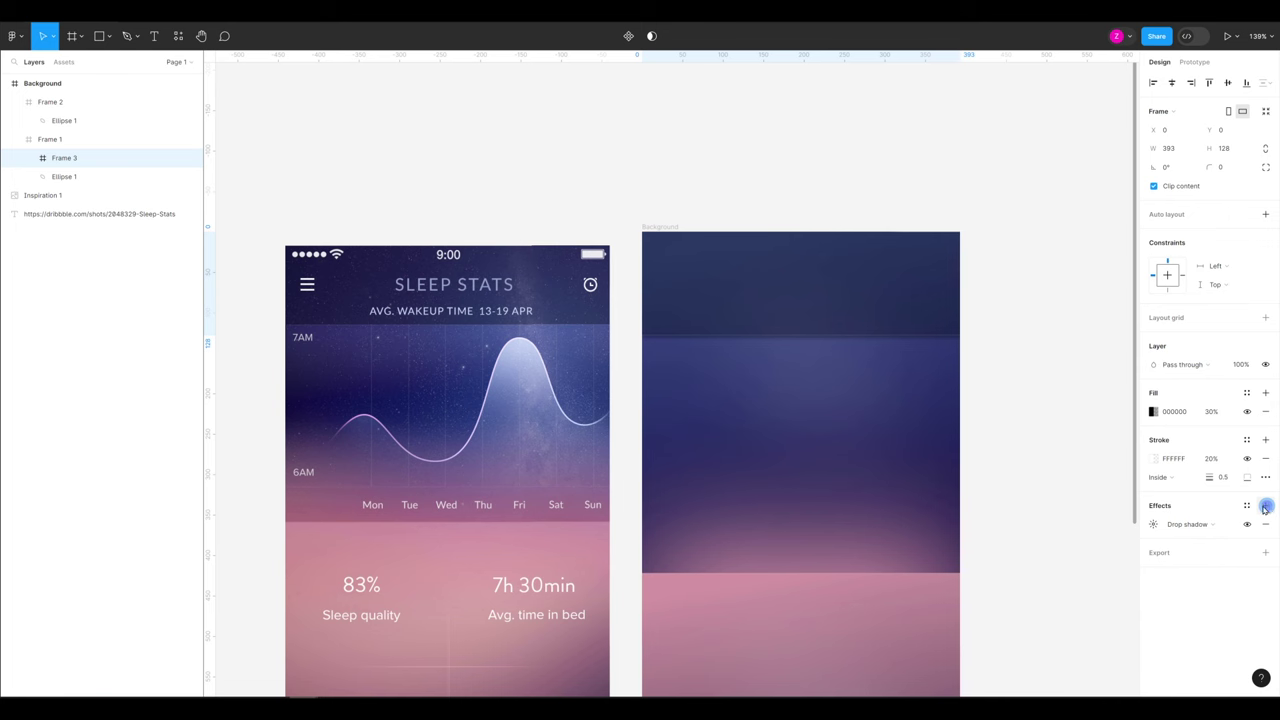
left_click(1153, 524)
left_click(1094, 550)
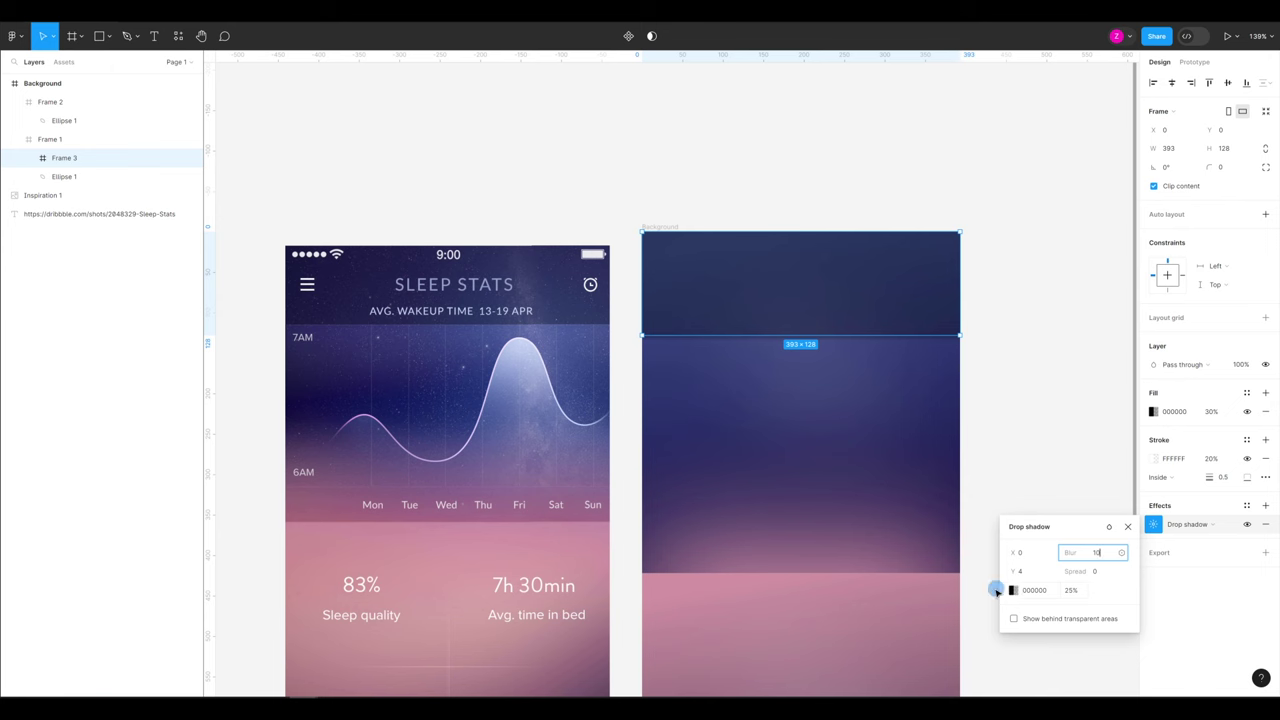
left_click(1068, 590)
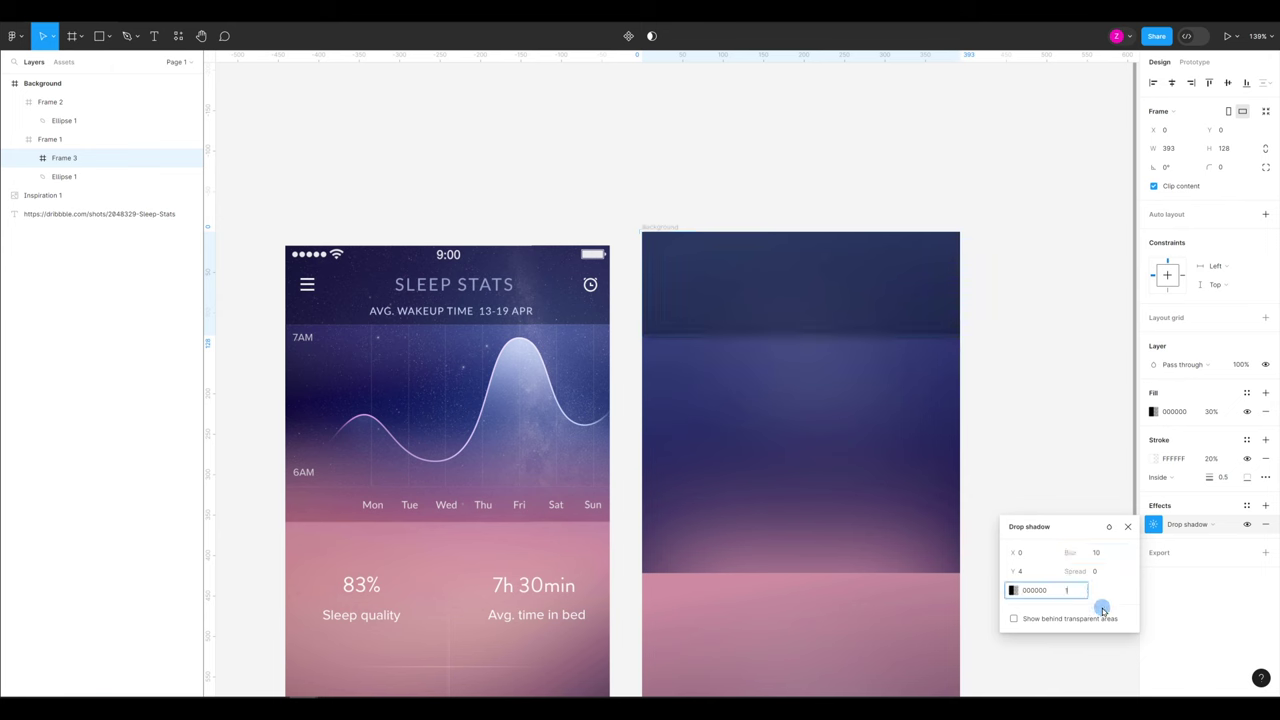
key("Return")
Compare the header frame with and without its drop shadow by switching the effect off and on
left_click(1246, 524)
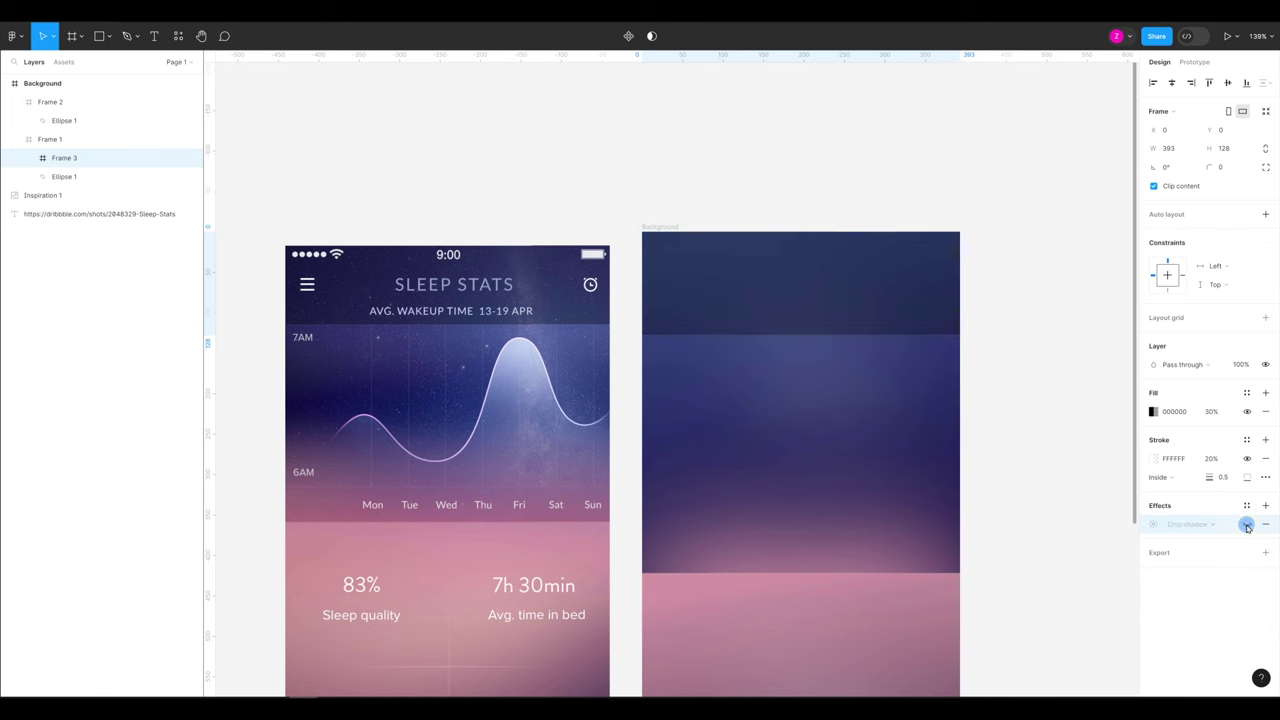
left_click(1246, 525)
left_click(1246, 525)
left_click(1246, 525)
Add an export setting to the whole Background frame and export it as a 1x PNG
scroll(1050, 355, "down", 5, "ctrl")
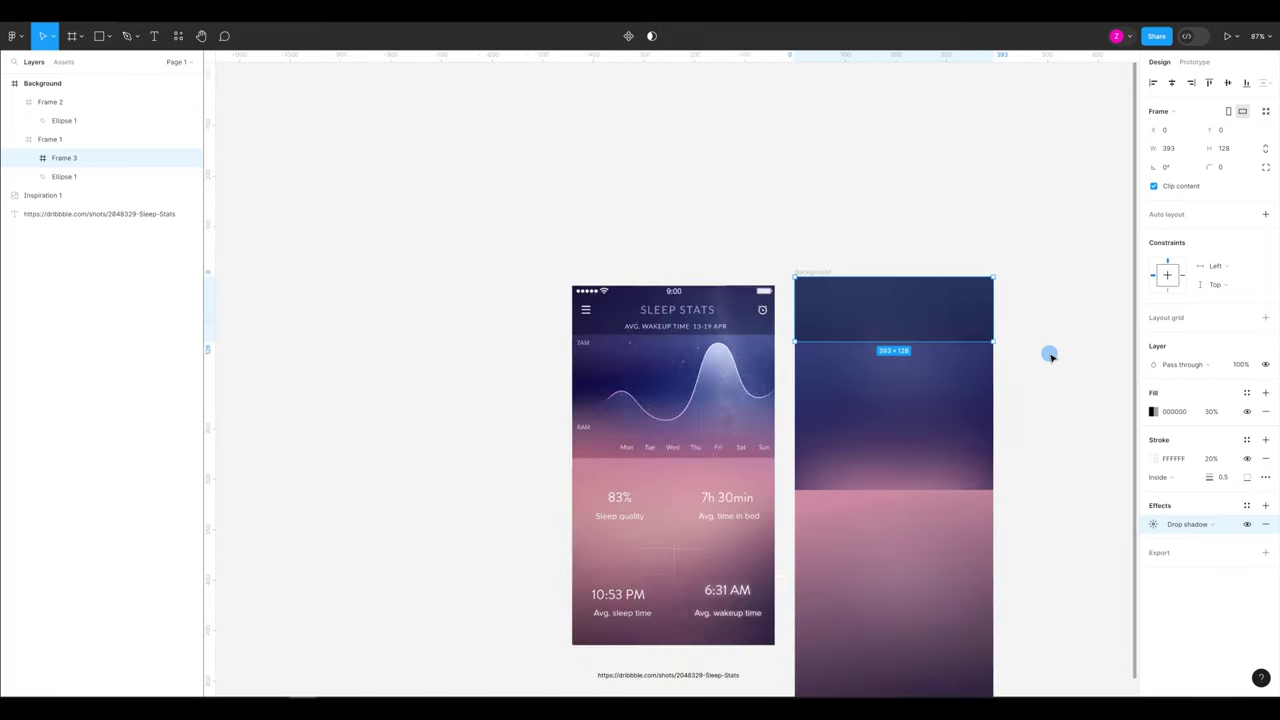
left_click(809, 270)
scroll(997, 371, "right", 2)
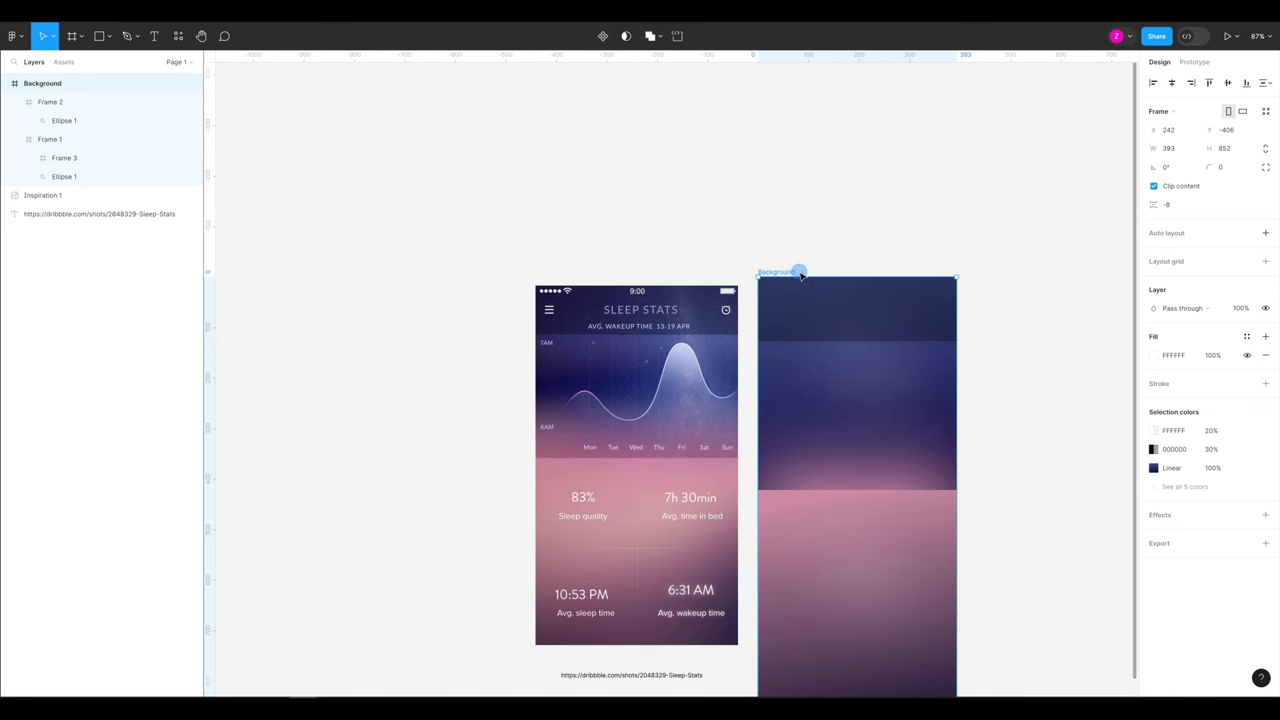
left_click(1264, 545)
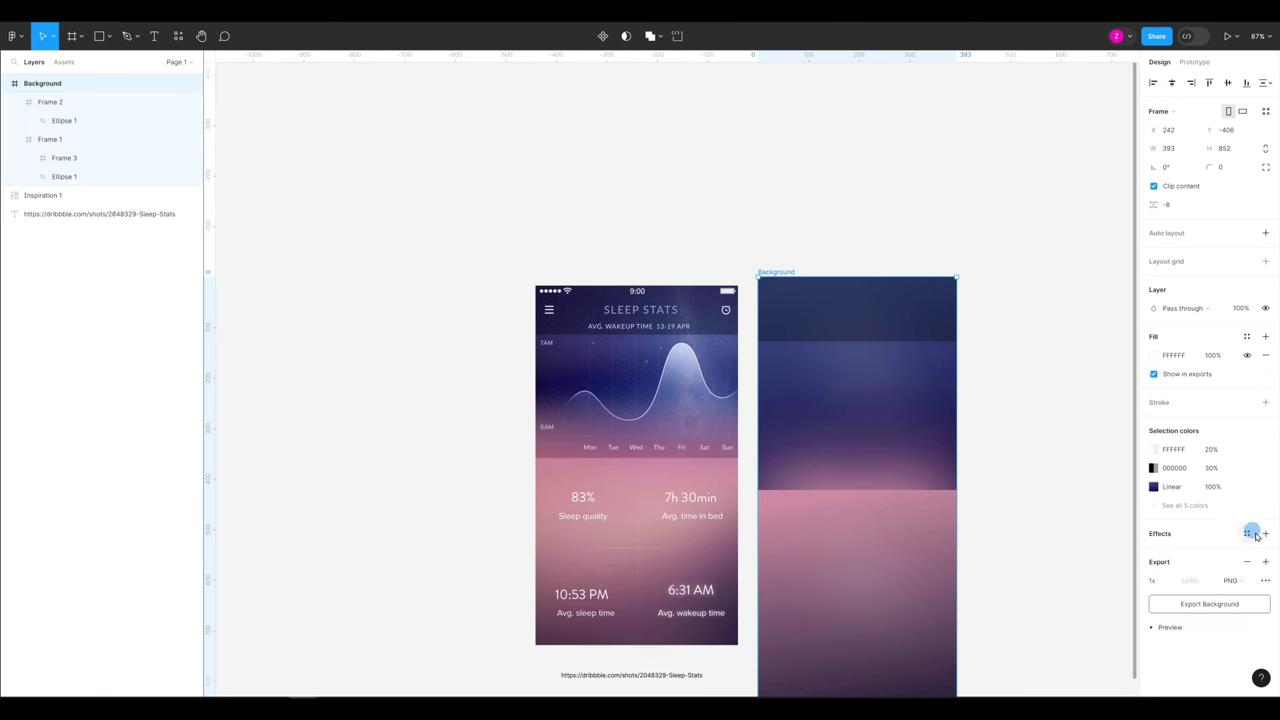
left_click(1240, 580)
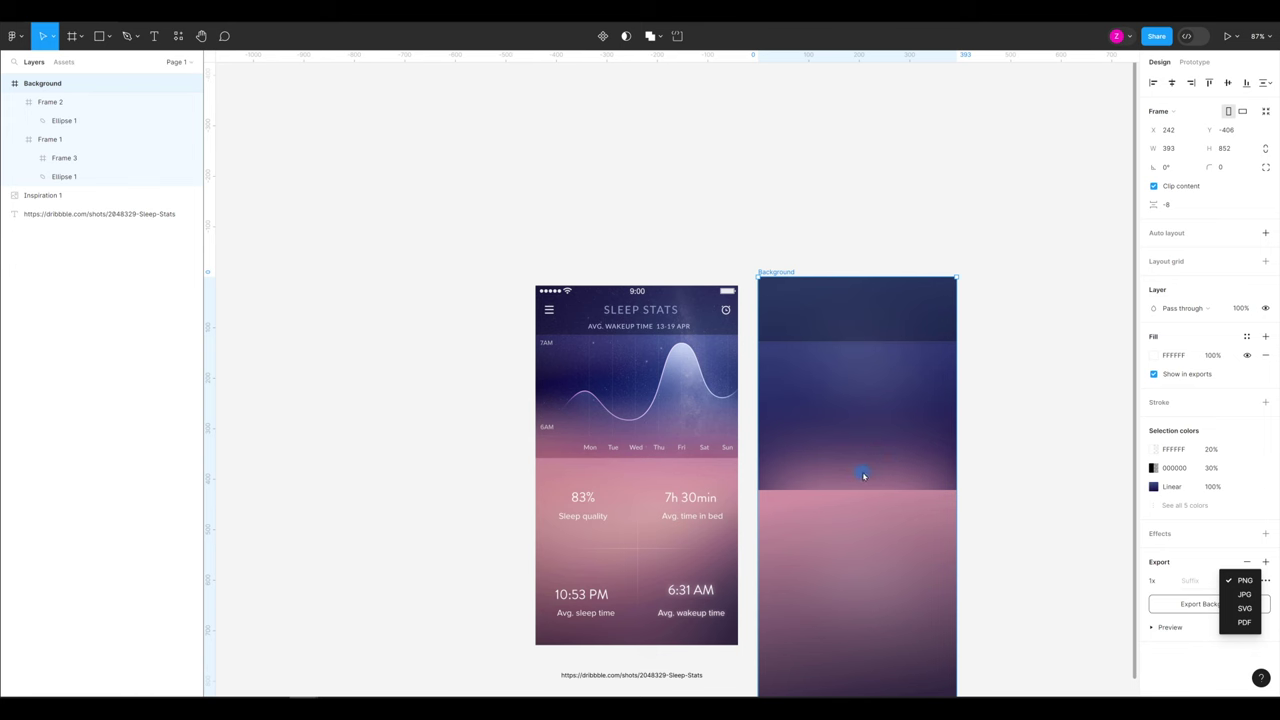
left_click(1244, 582)
left_click(1212, 604)
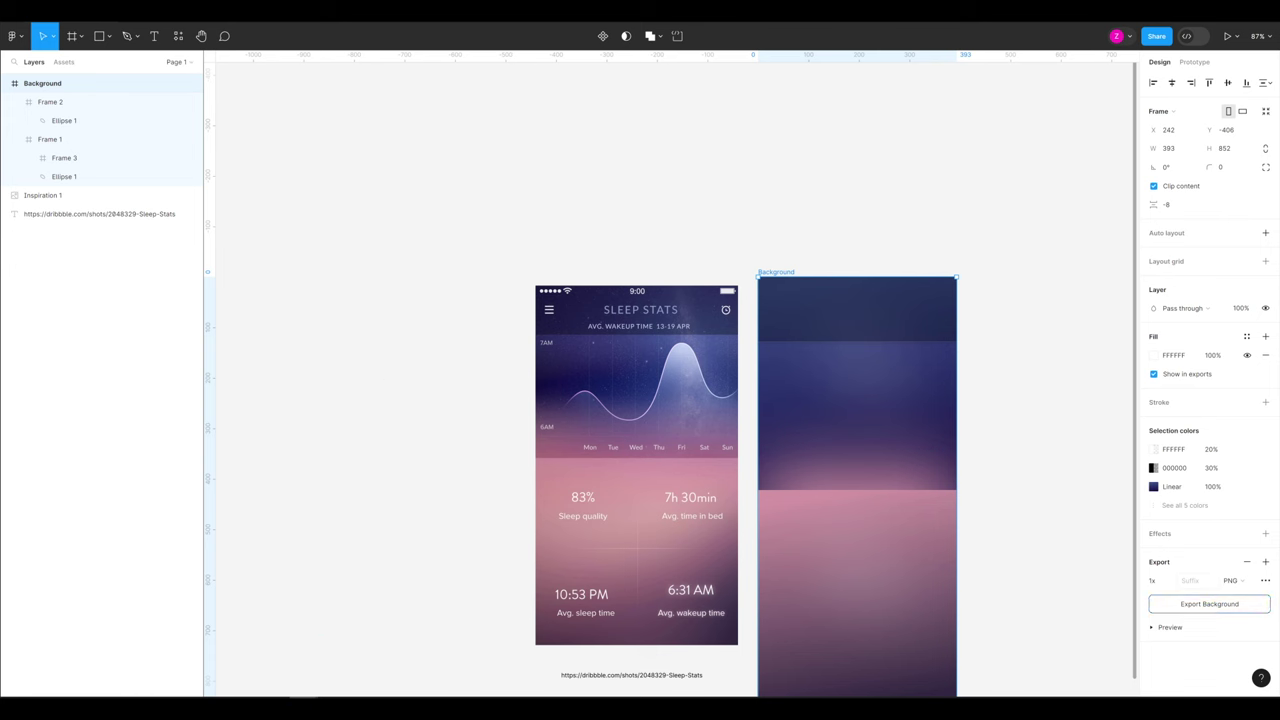
Switch to the Power BI report, look at Page 1 in the mobile layout, and return to the desktop layout
left_click(330, 660)
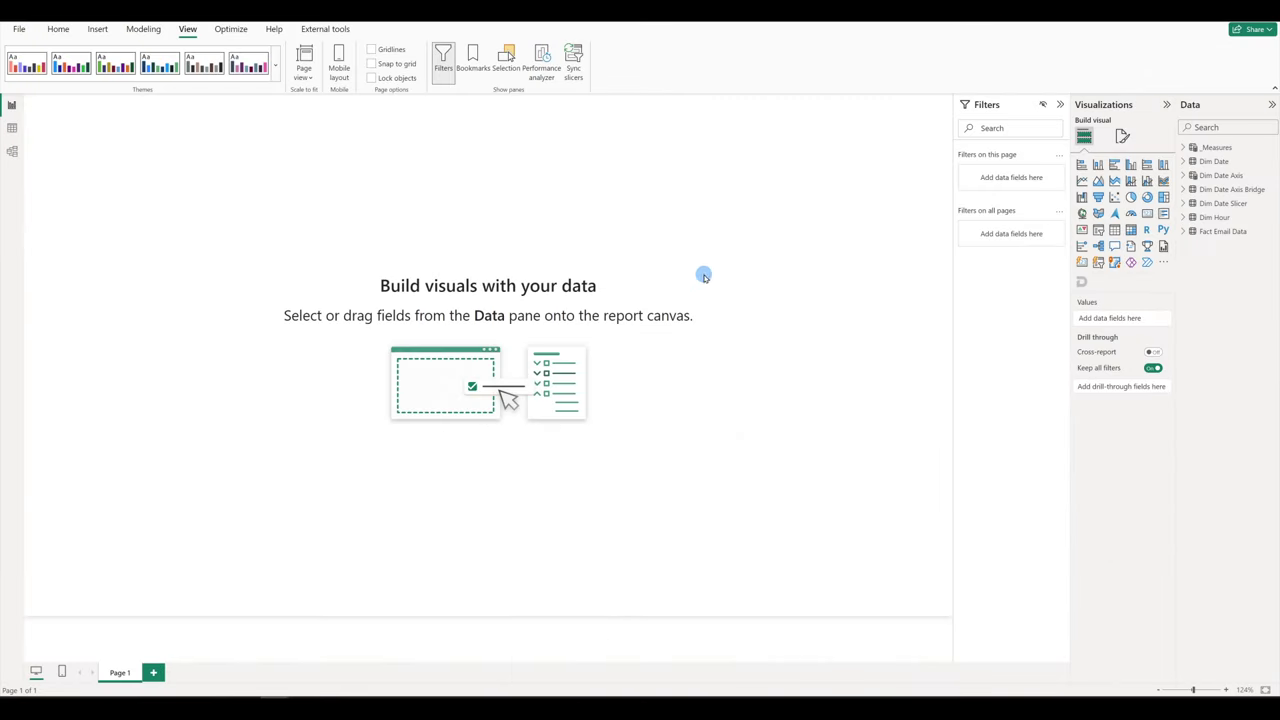
left_click(61, 673)
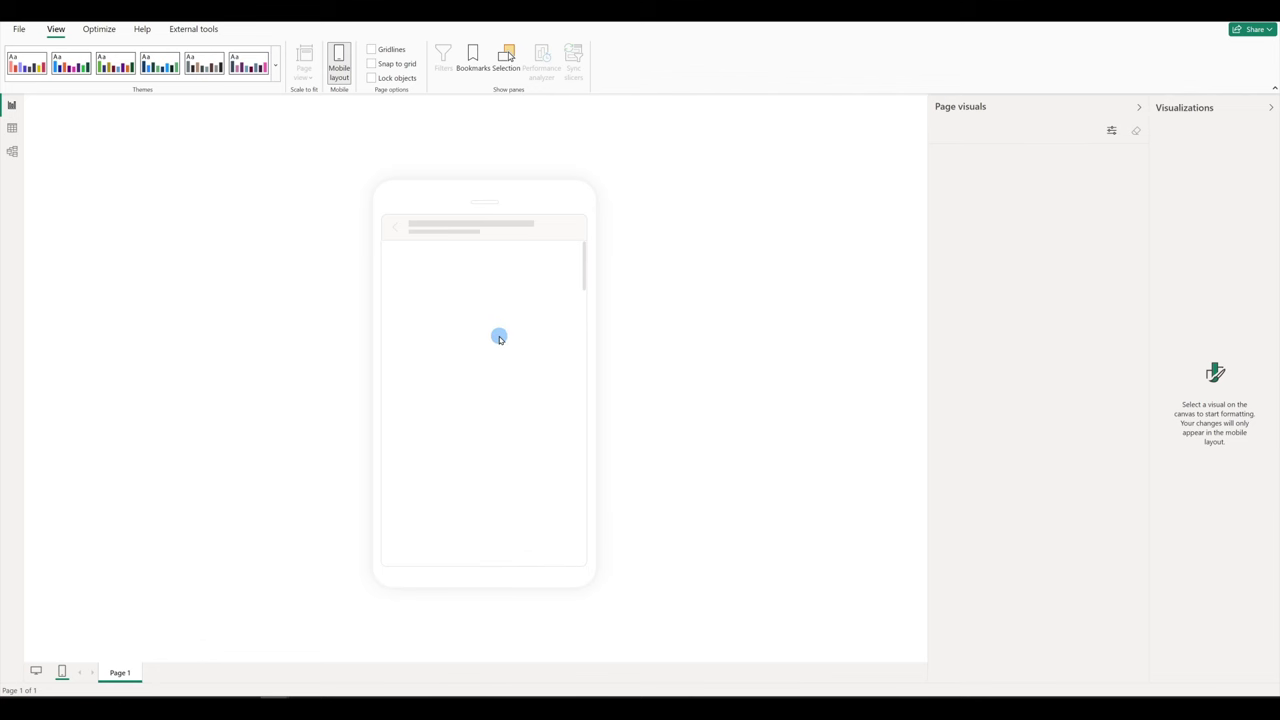
left_click(36, 673)
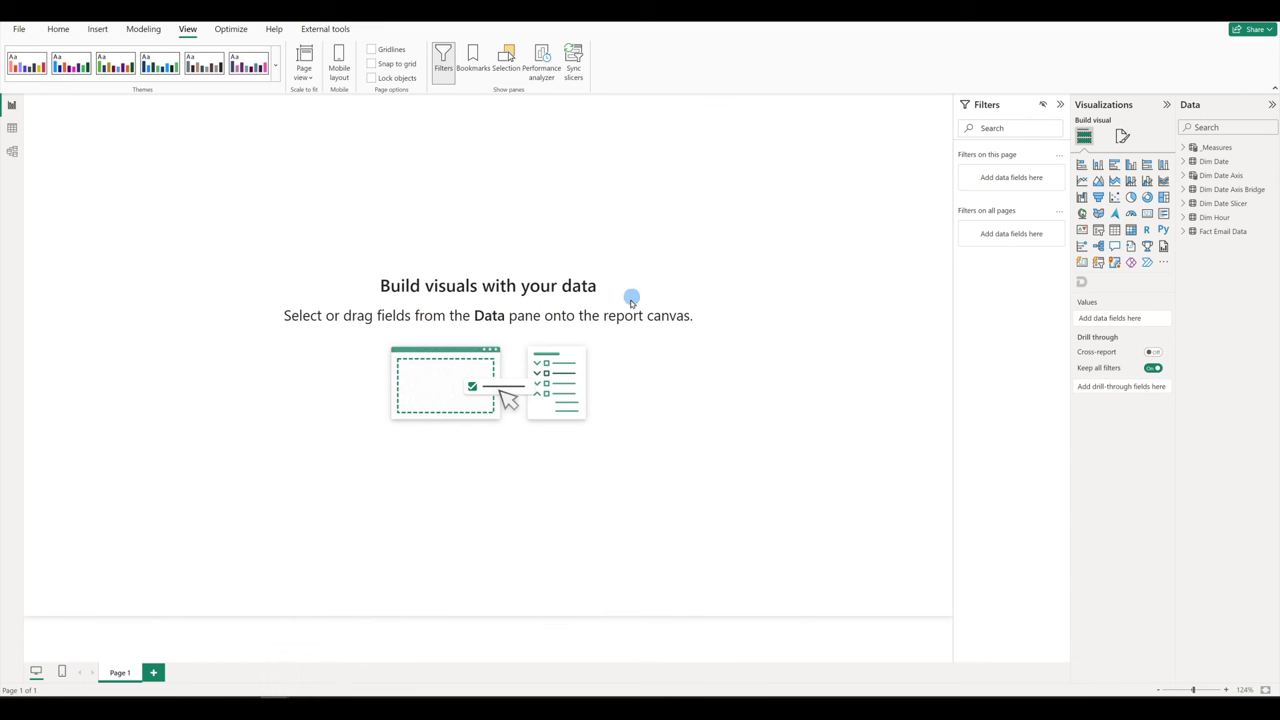
Open the canvas settings of Page 1 and change the canvas type to Custom
left_click(1121, 138)
left_click(1095, 214)
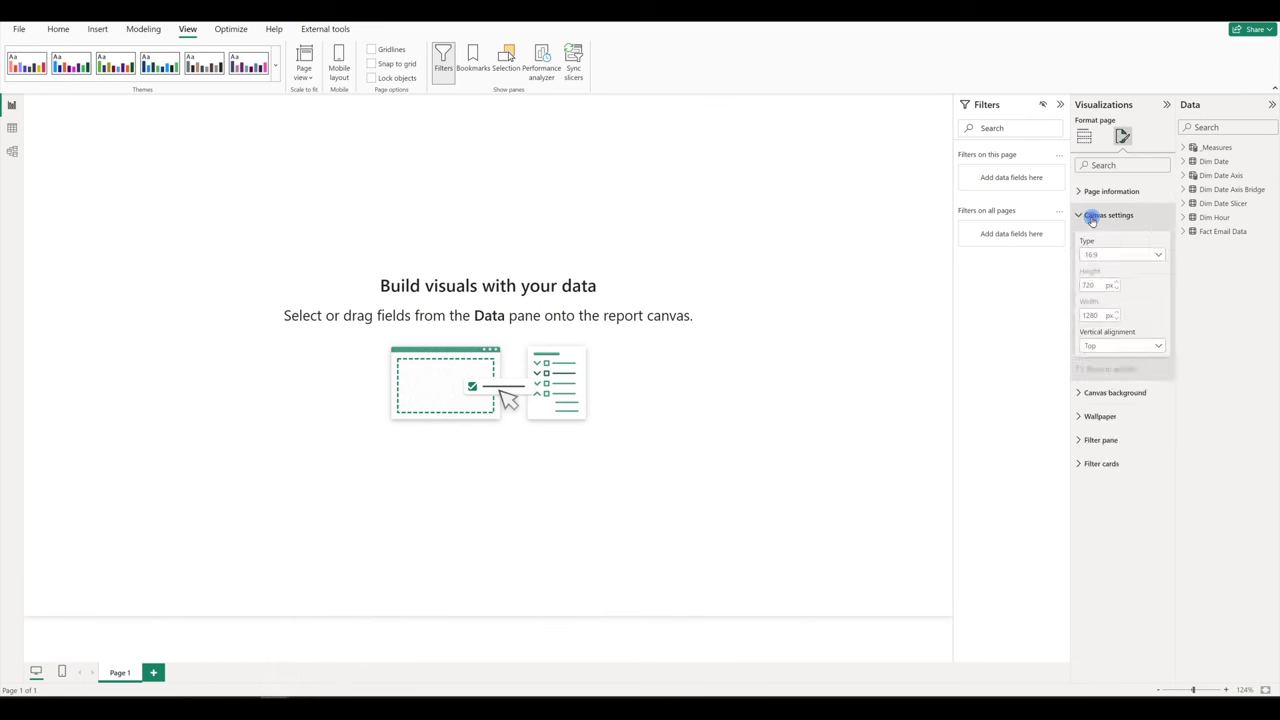
left_click(1122, 254)
left_click(1114, 322)
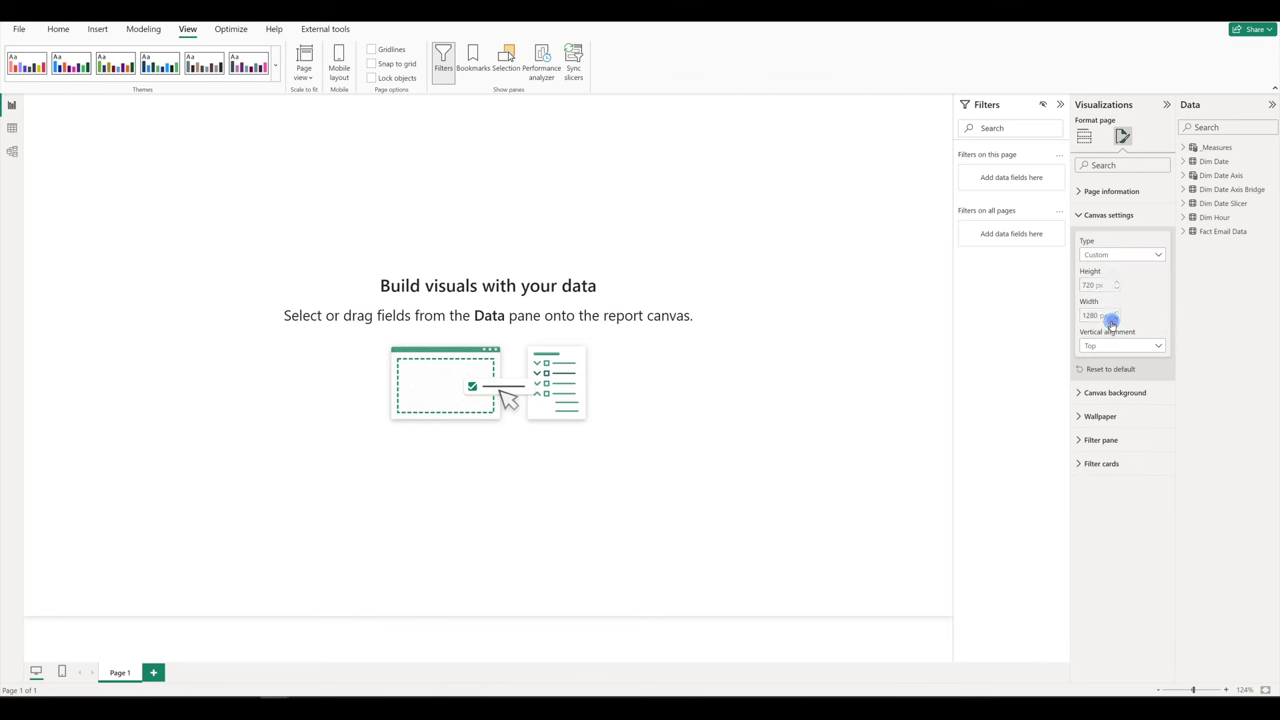
Set the custom canvas of Page 1 to a height of 852 px and a width of 393 px
left_click_drag(1119, 281, 1092, 284)
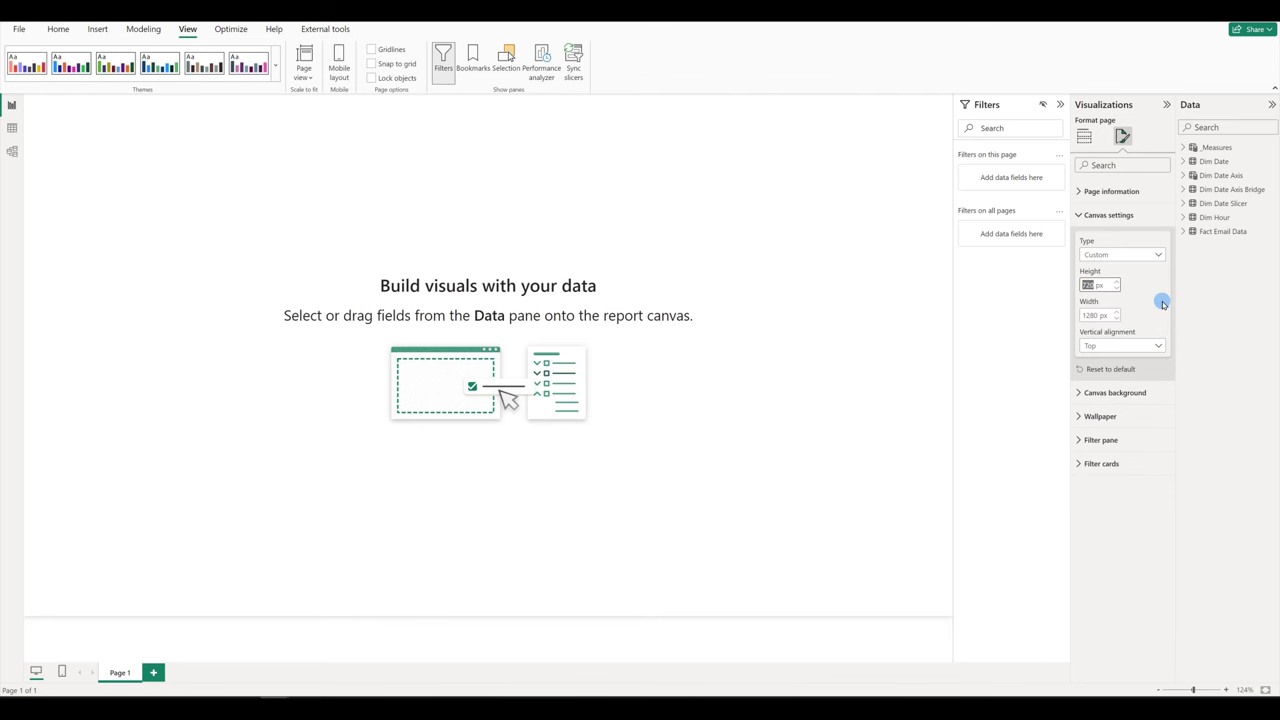
type("852")
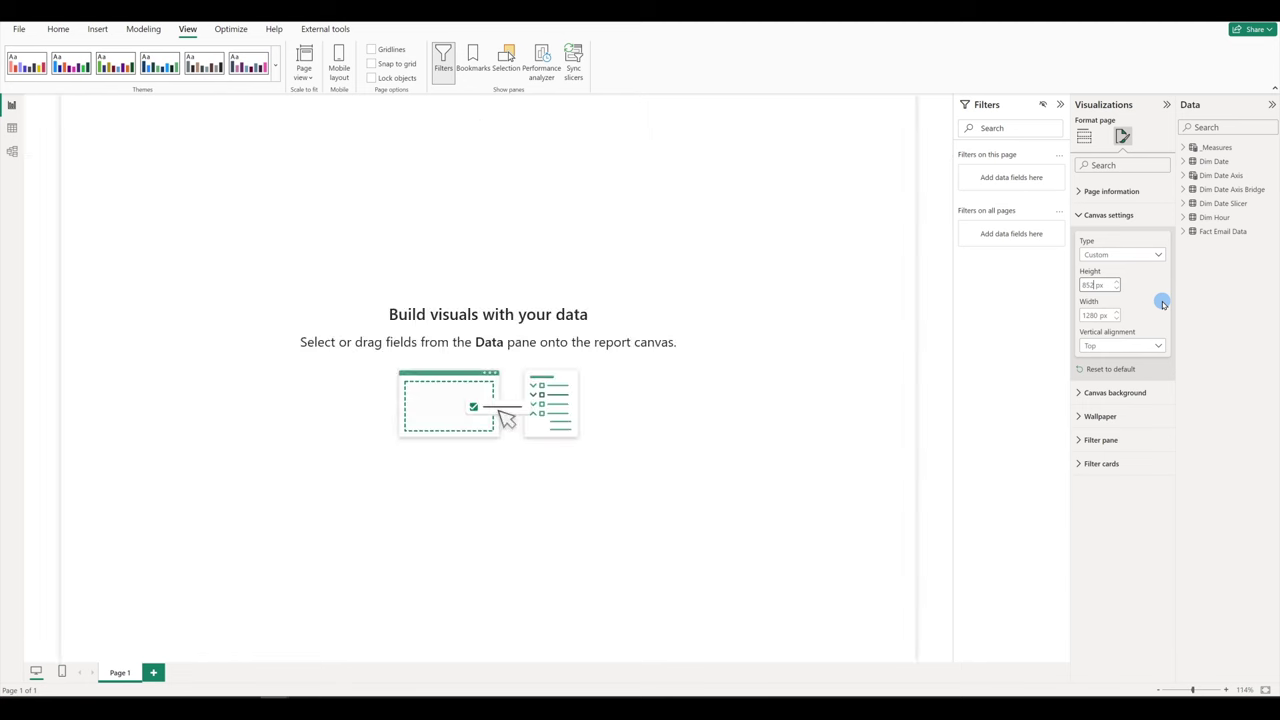
key("Tab")
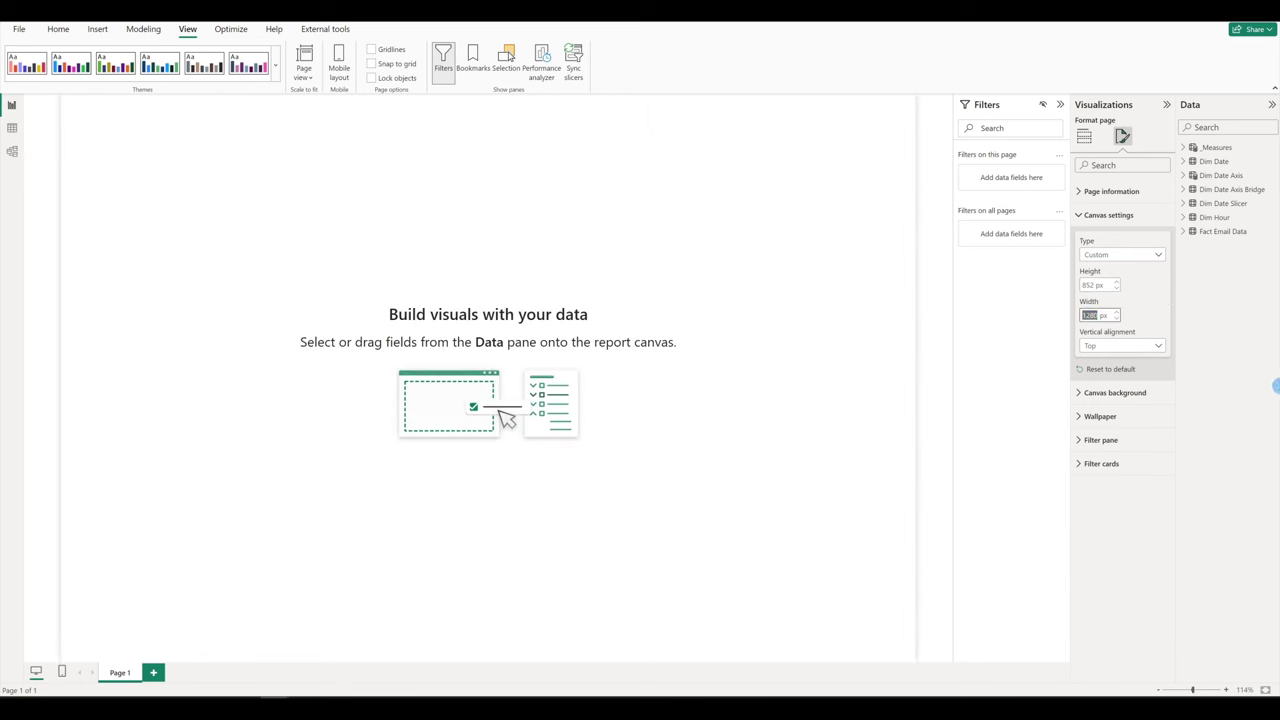
type("393")
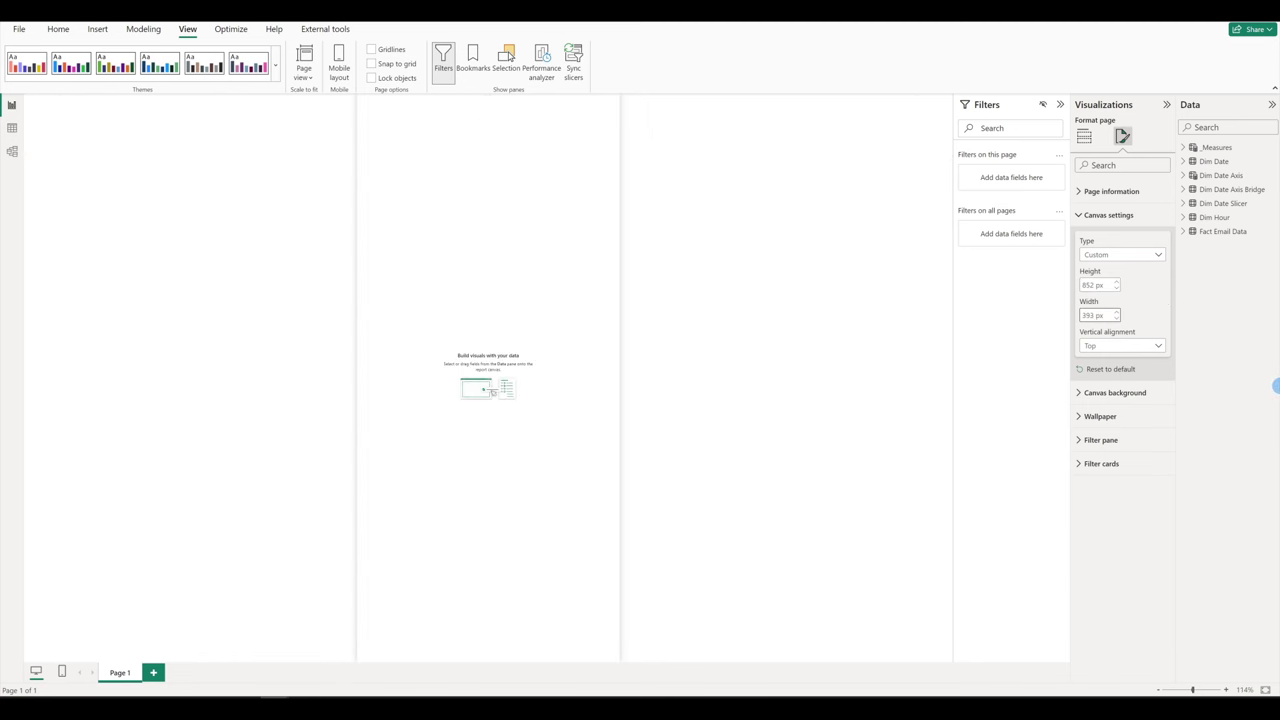
Use Background.png as the canvas background image of Page 1 and set its image fit to Fit
left_click(1116, 392)
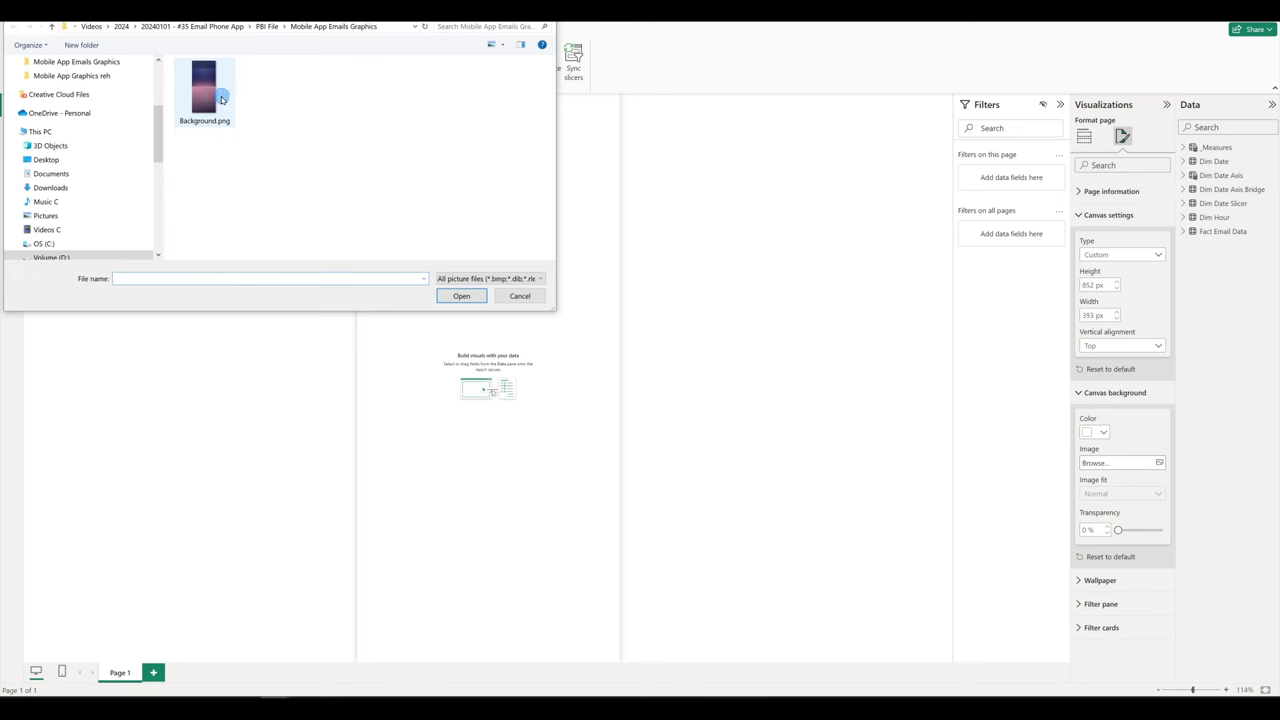
double_click(231, 92)
left_click(1130, 492)
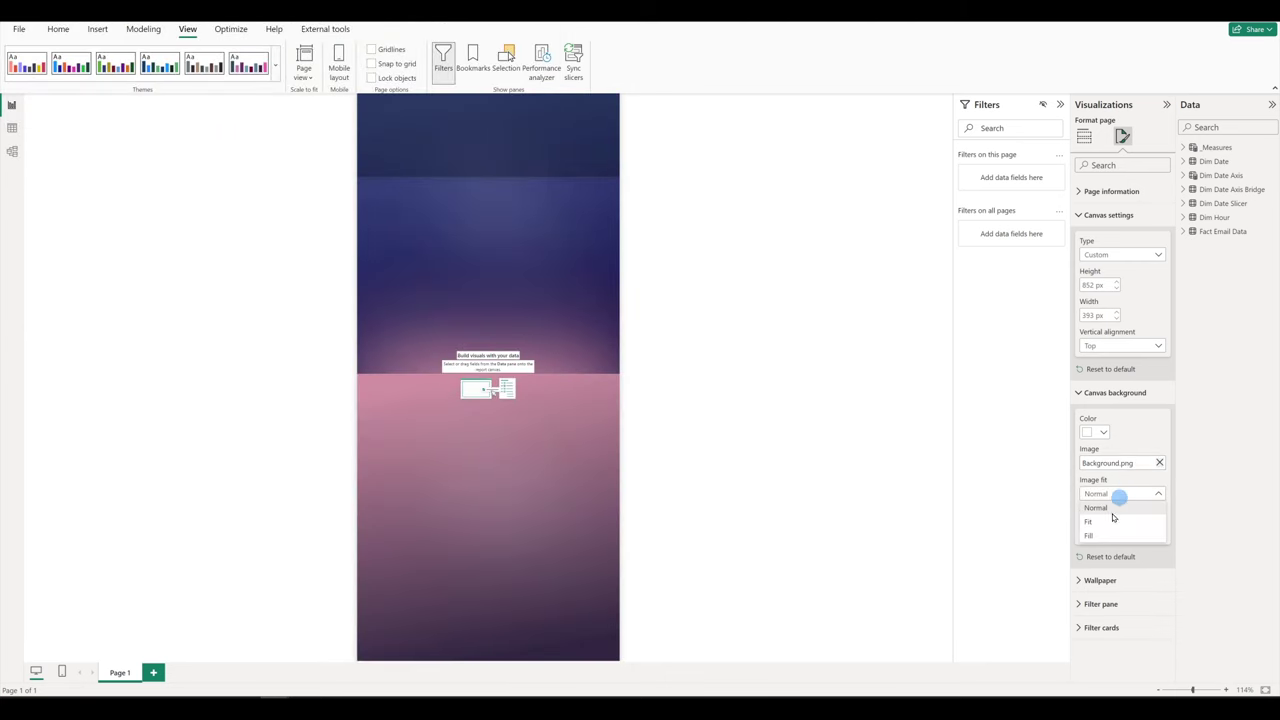
left_click(1112, 521)
left_click(507, 313)
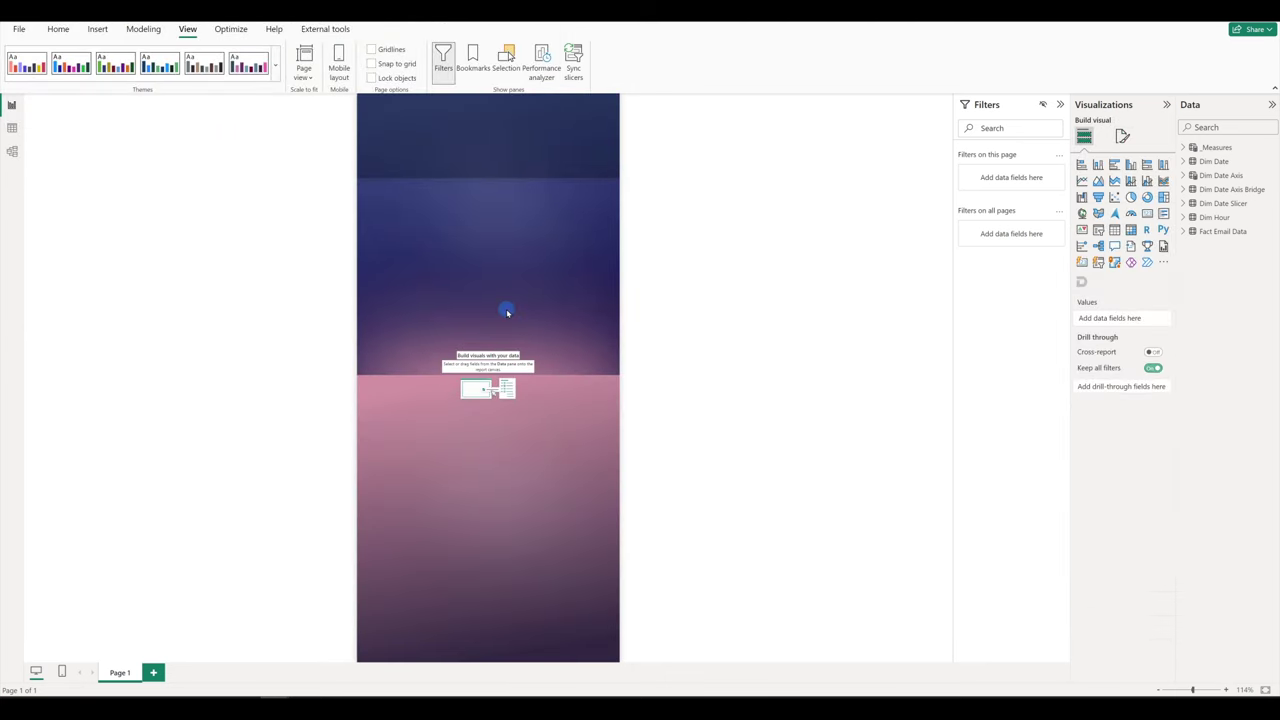
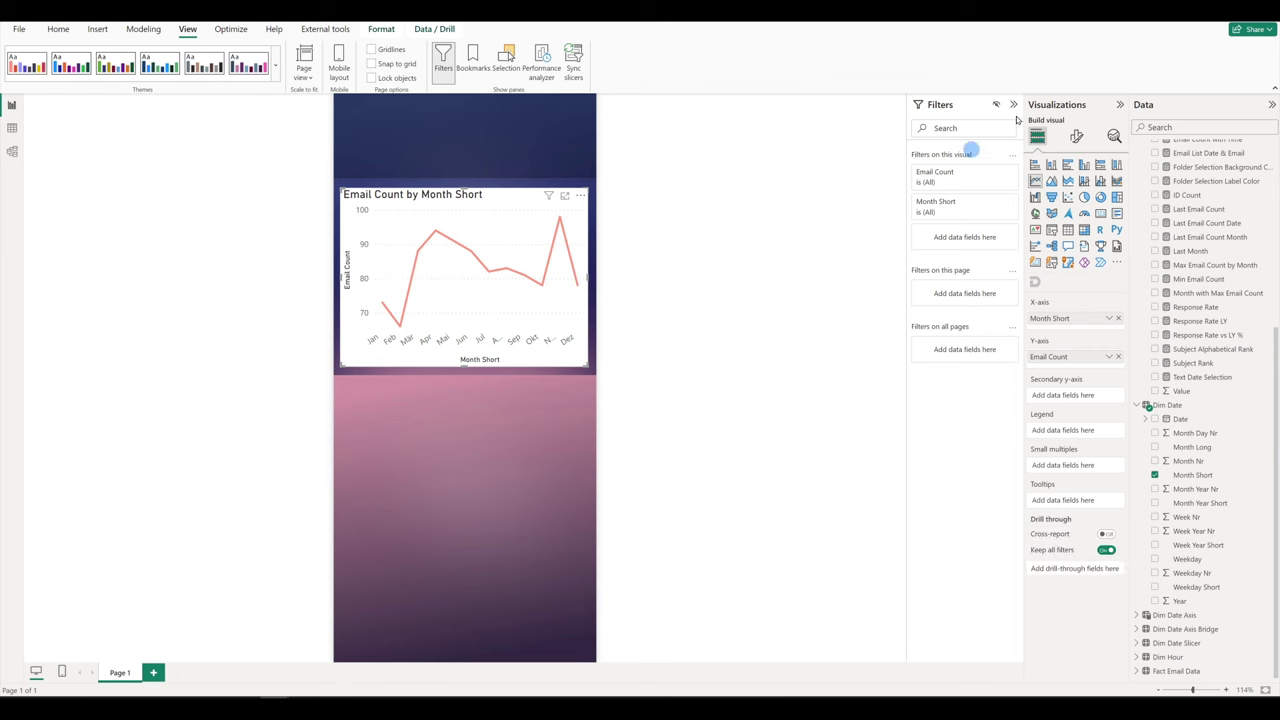
Turn off the title and the background of the Email Count by Month Short line chart
left_click(1076, 136)
left_click(1075, 188)
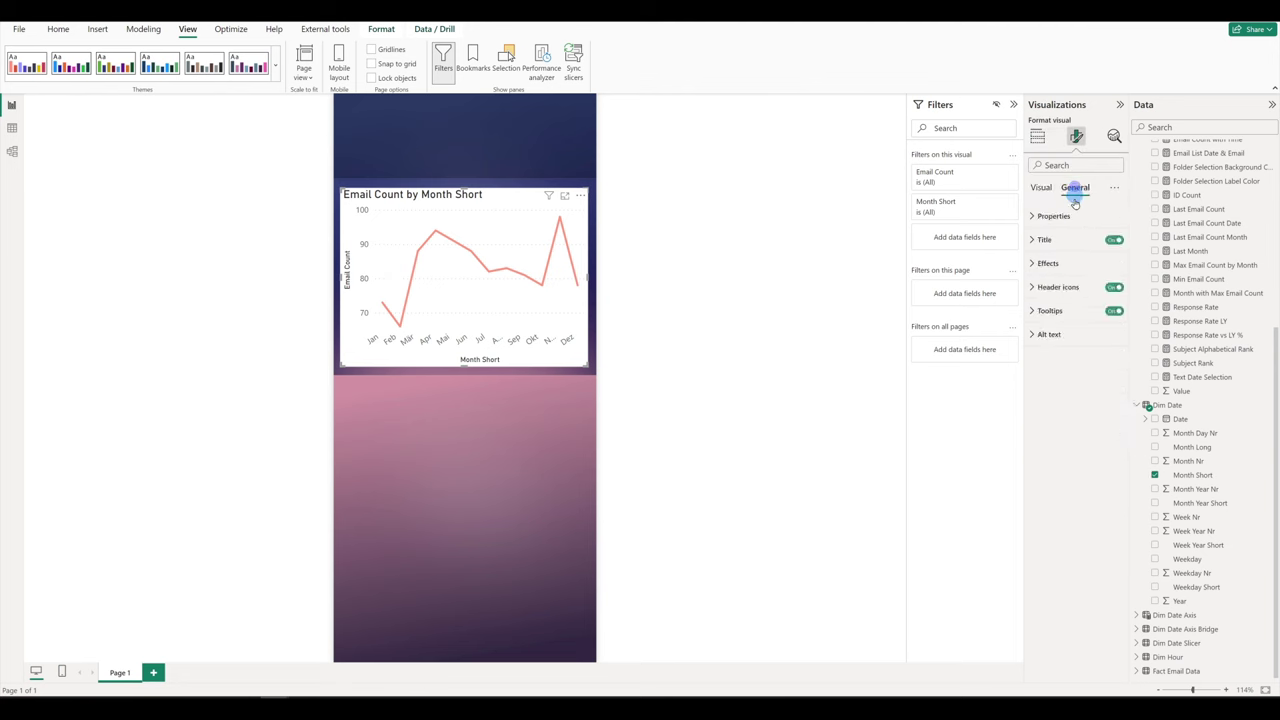
left_click(1046, 264)
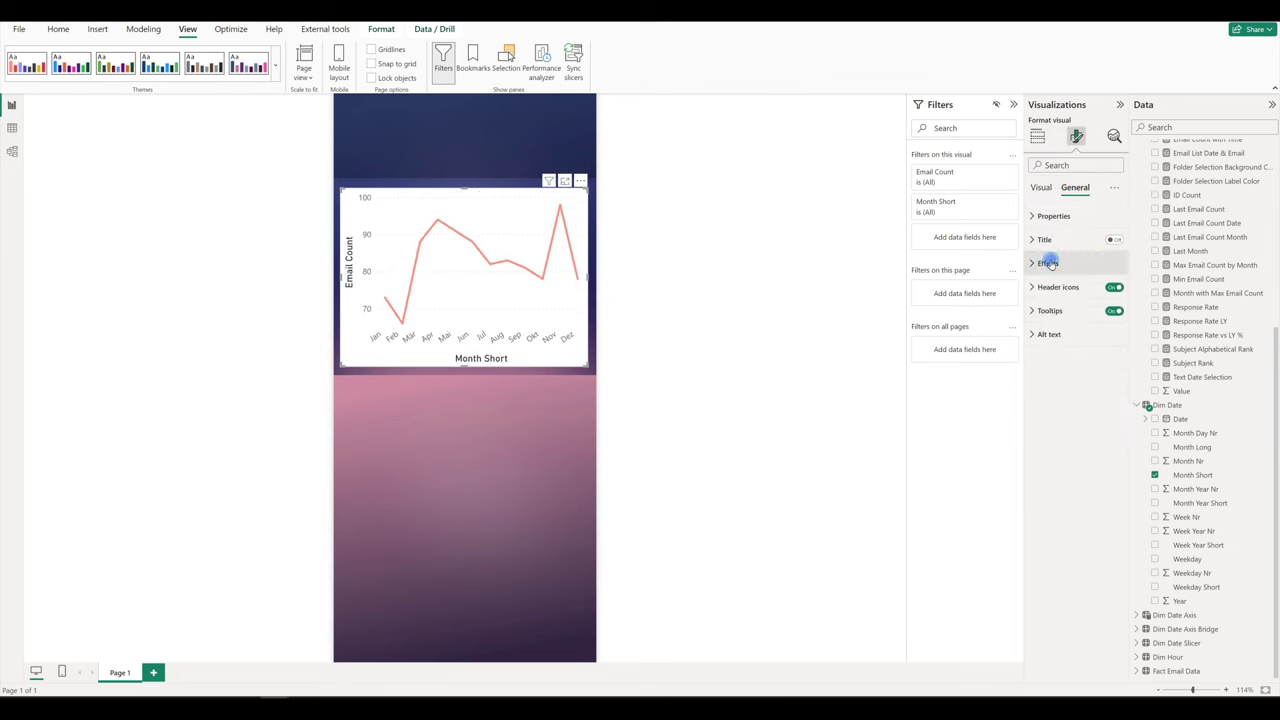
left_click(1112, 291)
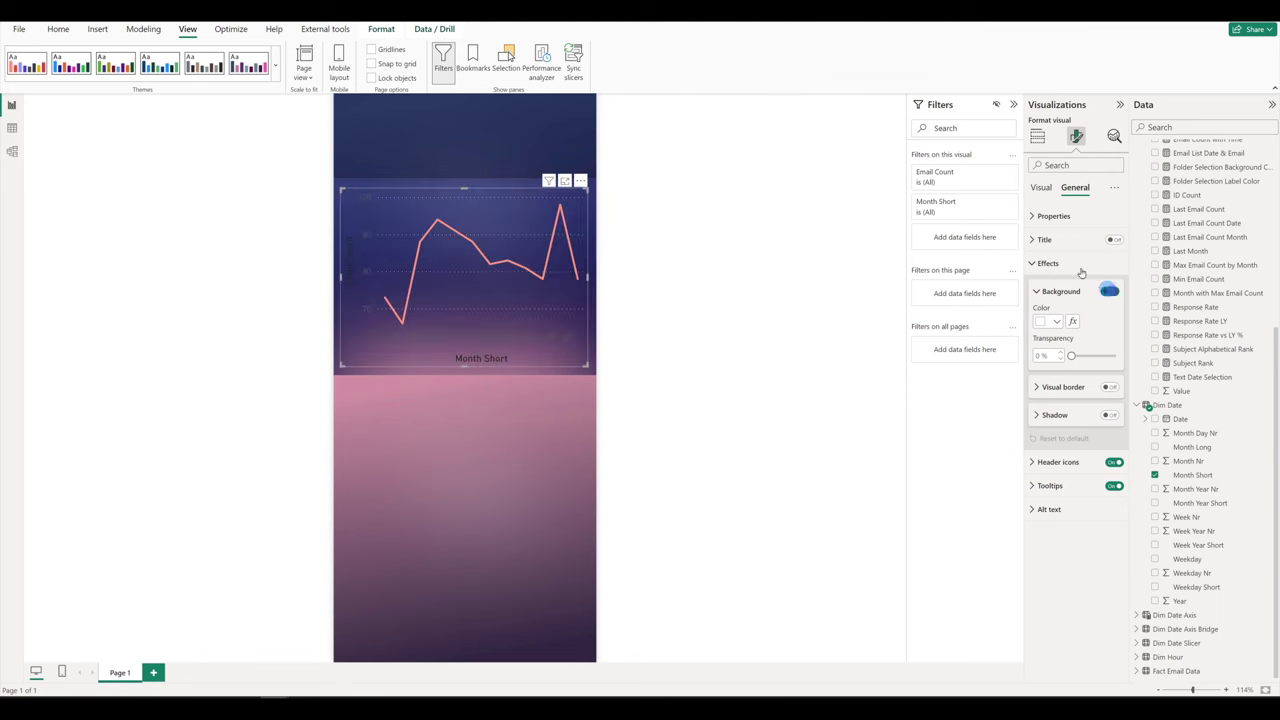
Format the line chart's X-axis values in Segoe UI Light with the recent pale lavender color, and turn off the X-axis title
left_click(1042, 189)
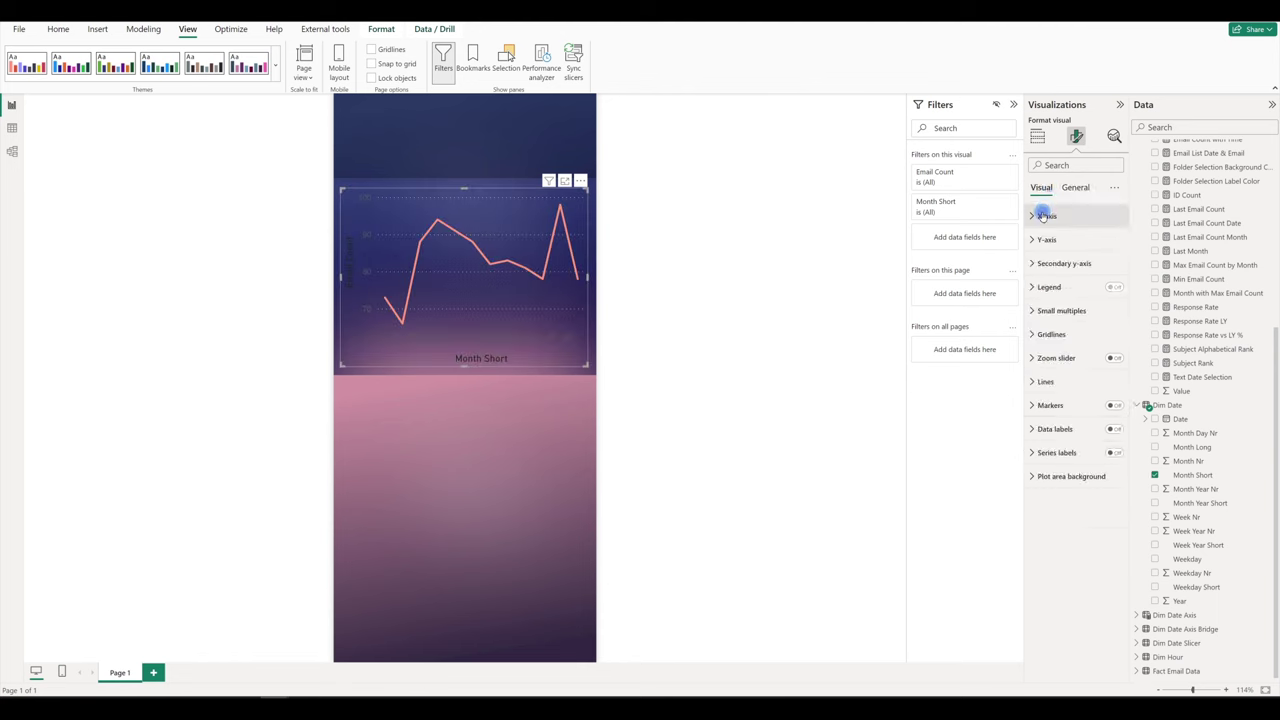
left_click(1045, 216)
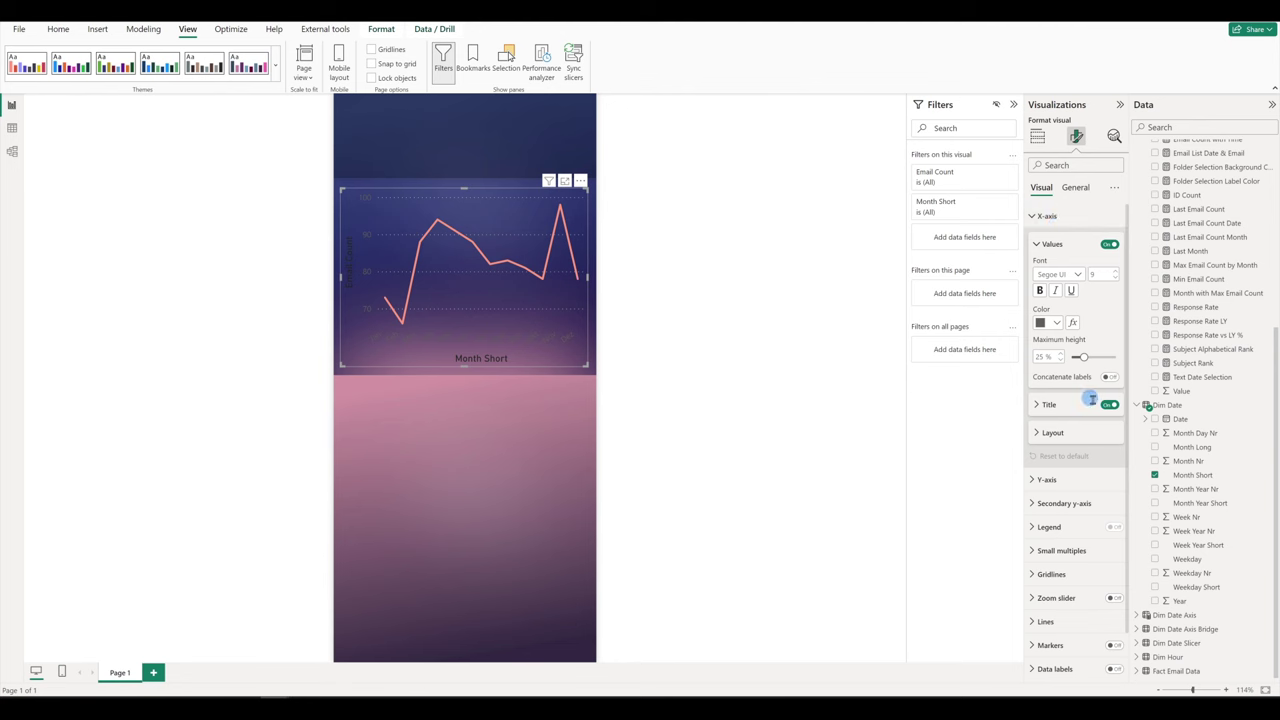
left_click(1060, 273)
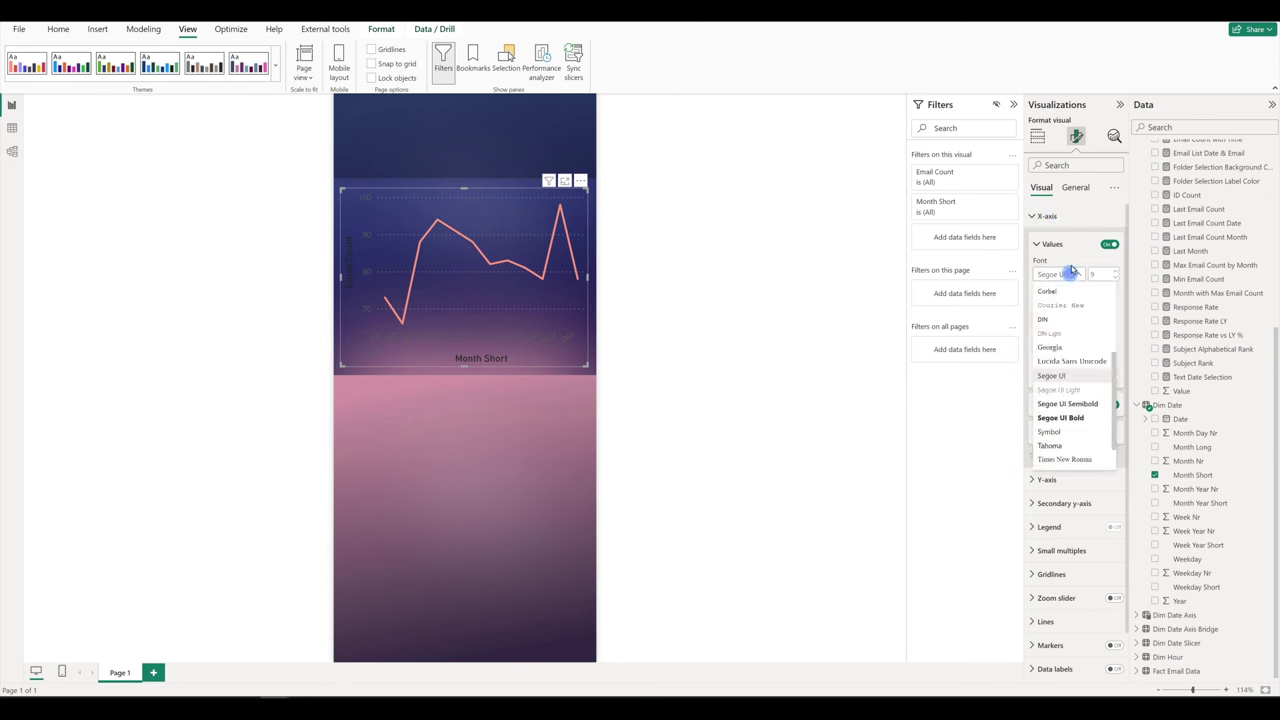
left_click(1073, 389)
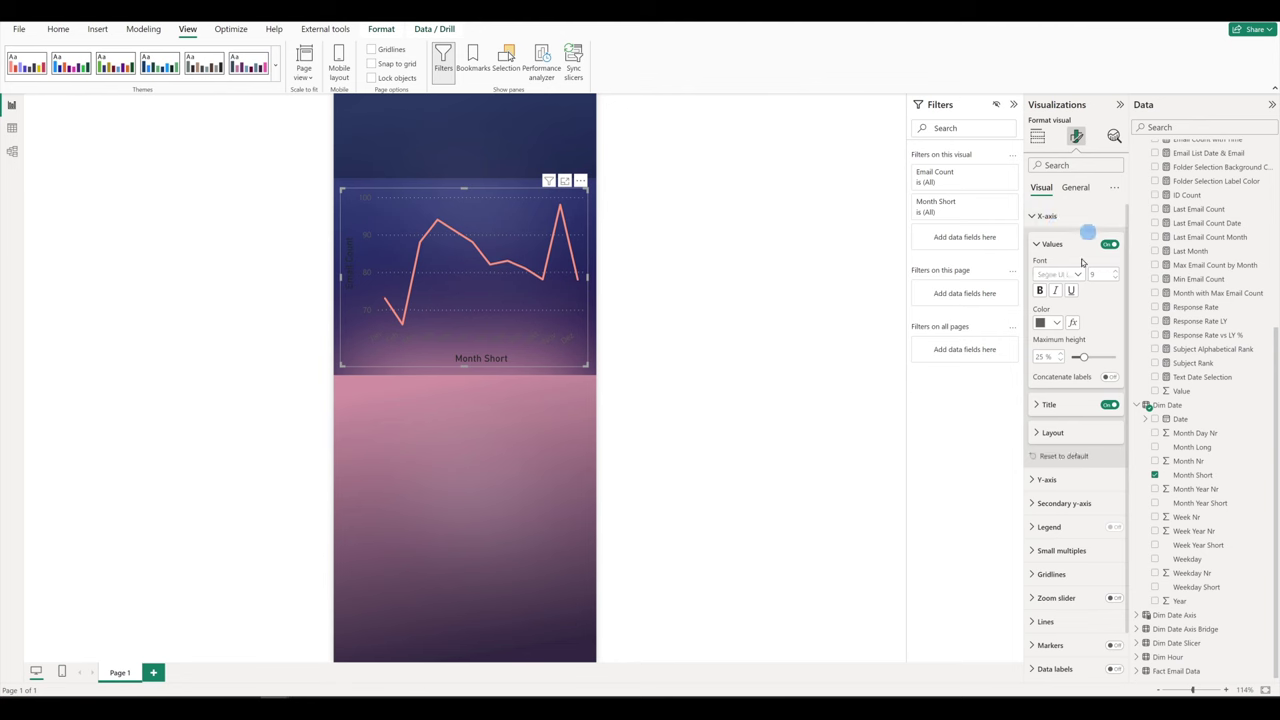
left_click(1042, 323)
left_click(1056, 323)
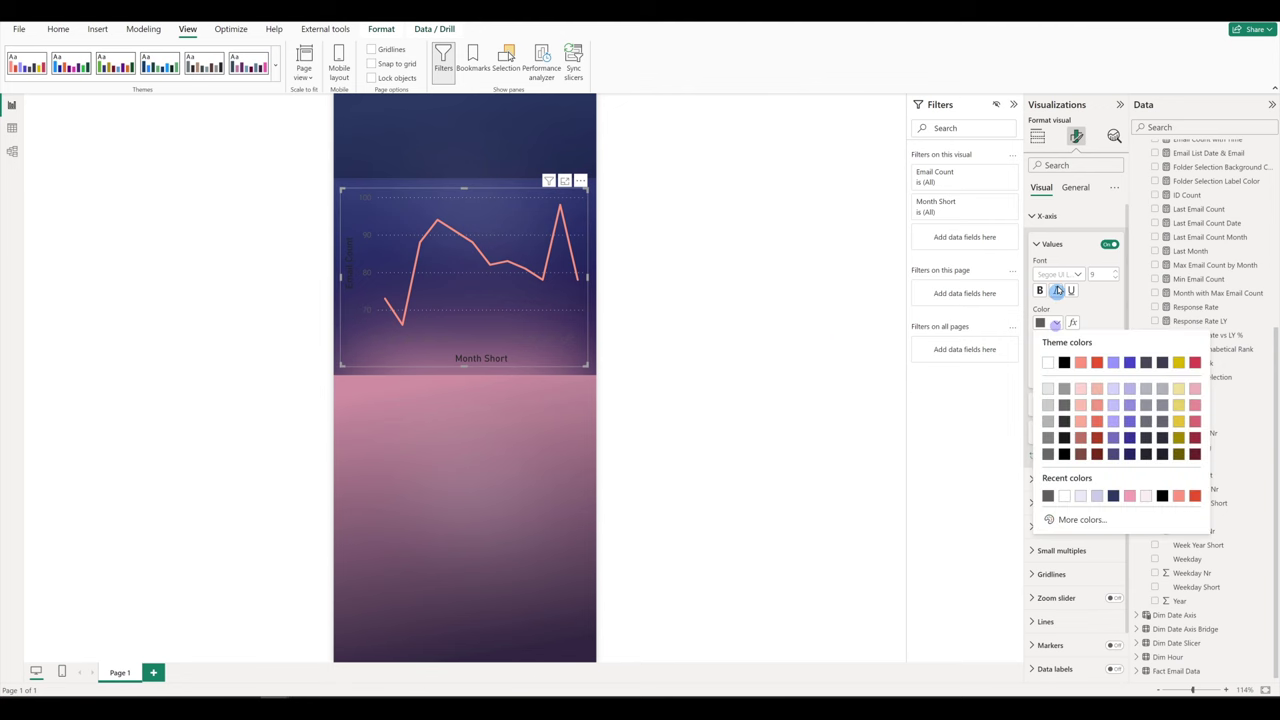
left_click(1081, 497)
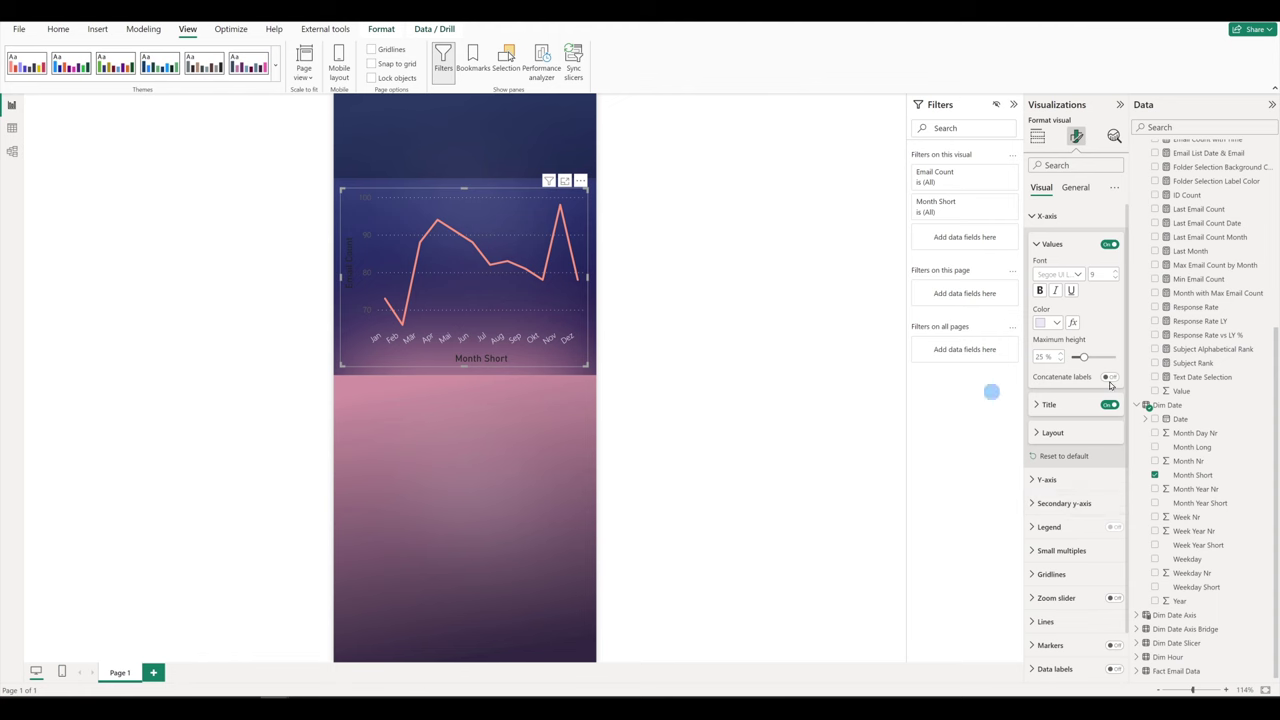
left_click(1108, 406)
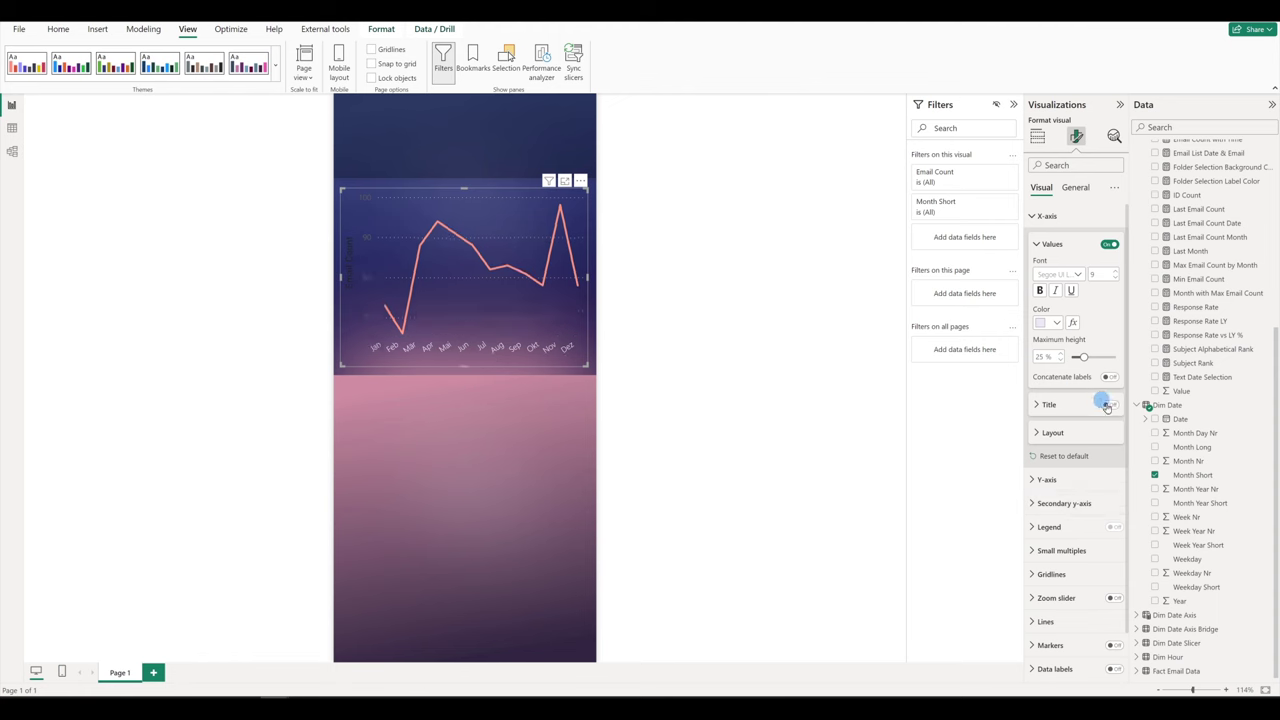
Format the line chart's Y-axis values in Segoe UI Light with the same pale lavender color, and turn off the Y-axis title
left_click(1029, 481)
scroll(1072, 400, "down", 2)
left_click(1082, 427)
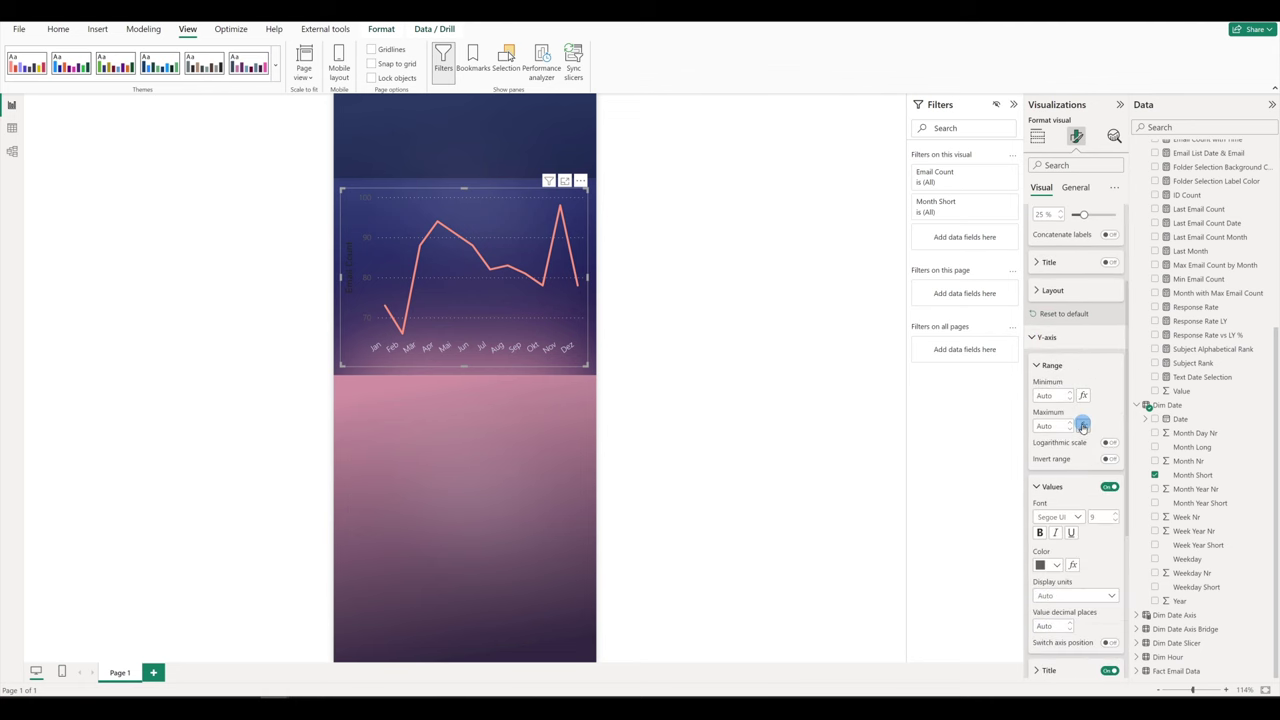
scroll(1082, 427, "down", 2)
left_click(1077, 374)
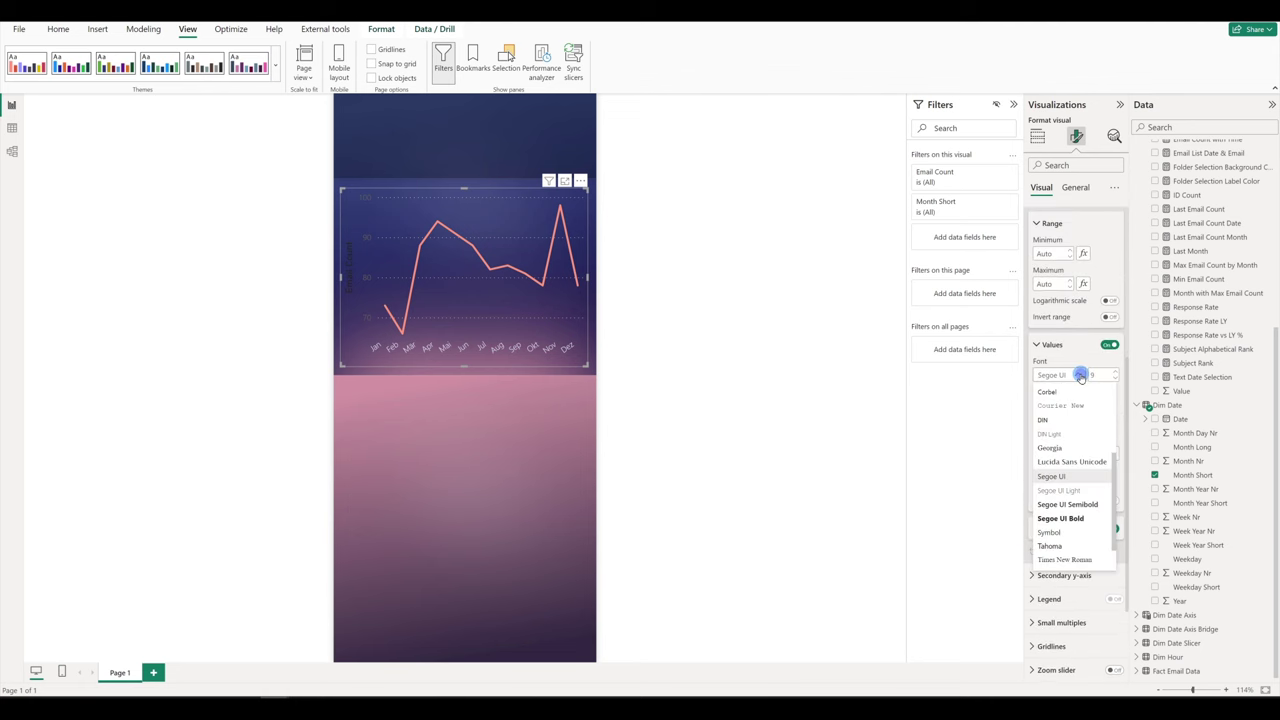
left_click(1078, 489)
left_click(1045, 423)
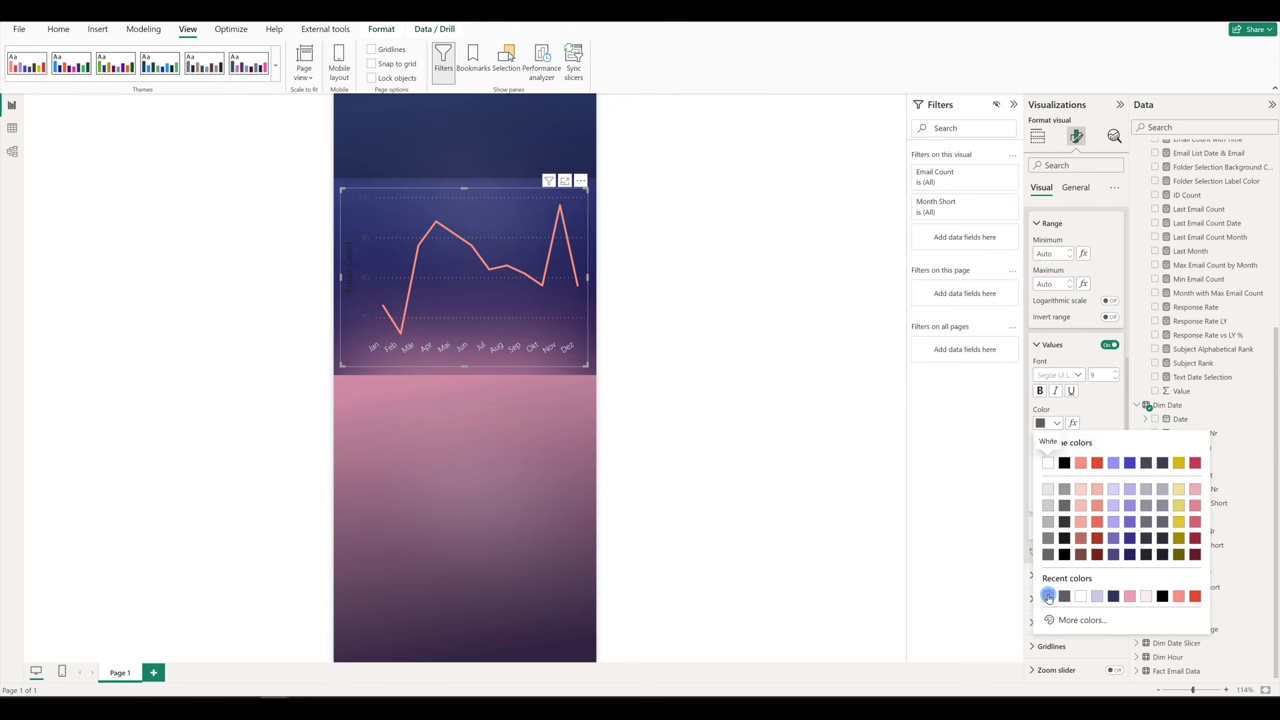
left_click(1048, 597)
left_click(1110, 529)
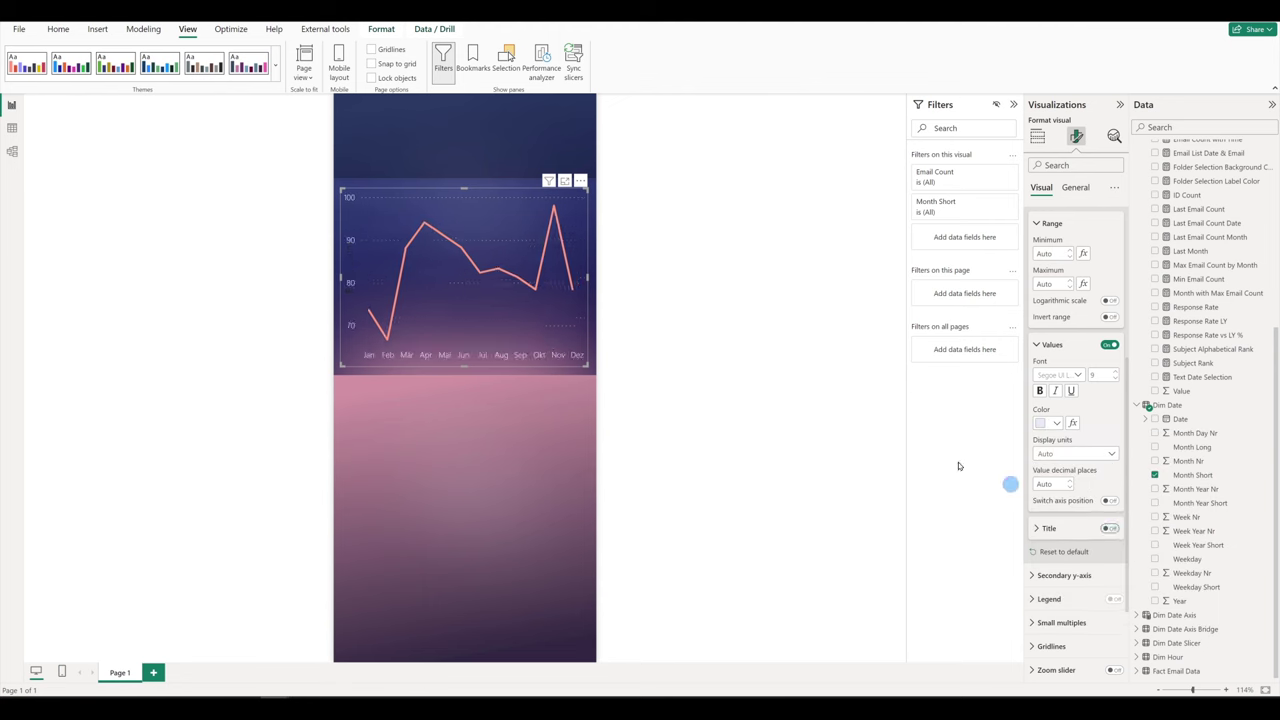
Turn off the horizontal gridlines of the line chart
scroll(1080, 343, "down", 3)
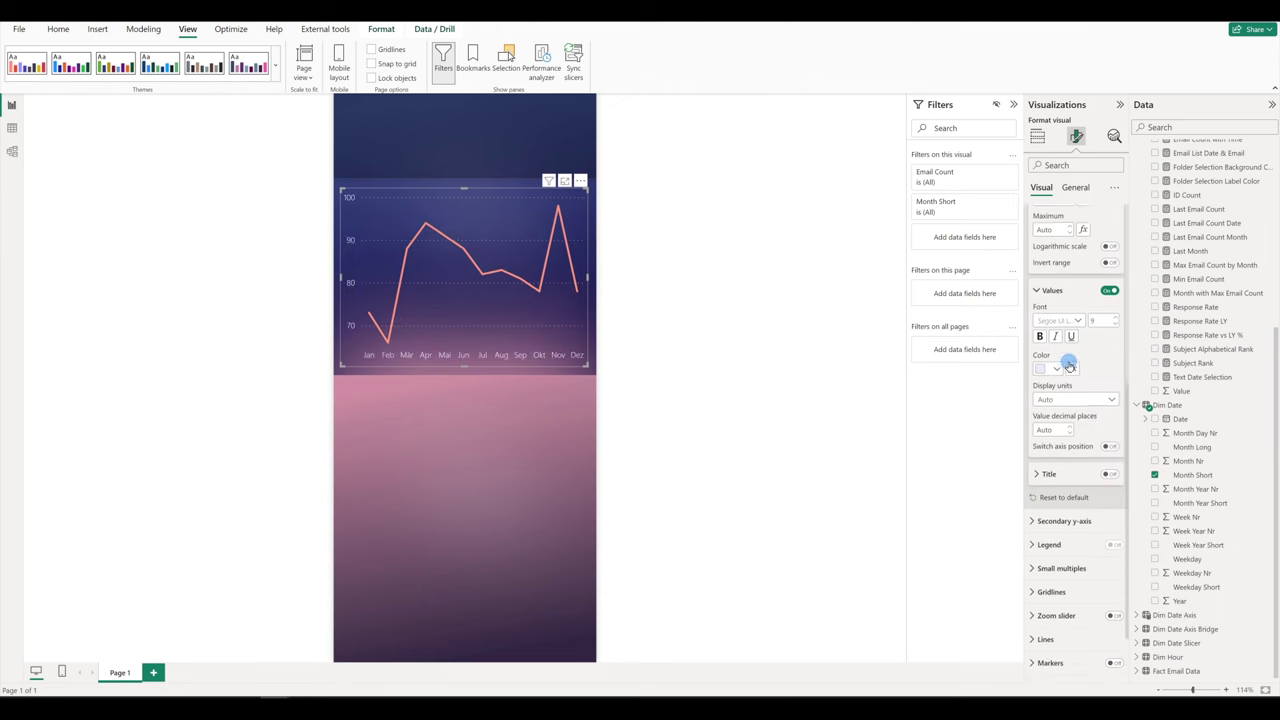
left_click(1057, 523)
scroll(1085, 365, "down", 3)
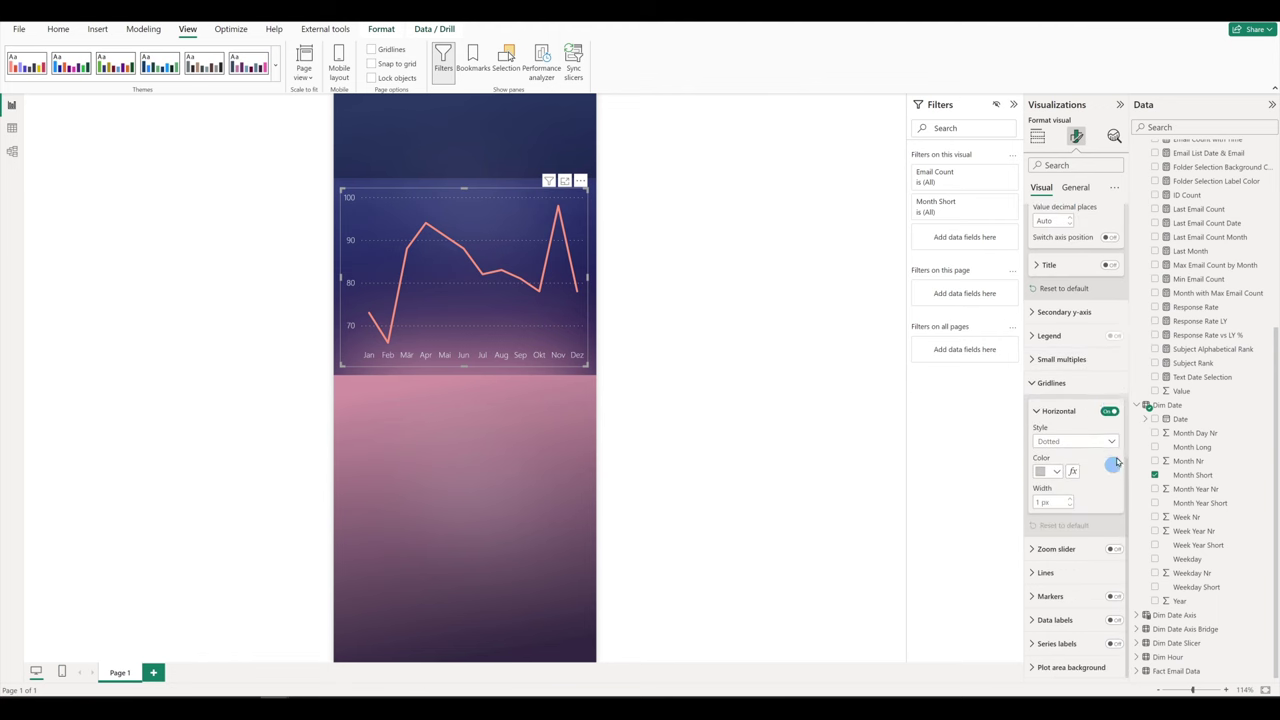
left_click(1110, 411)
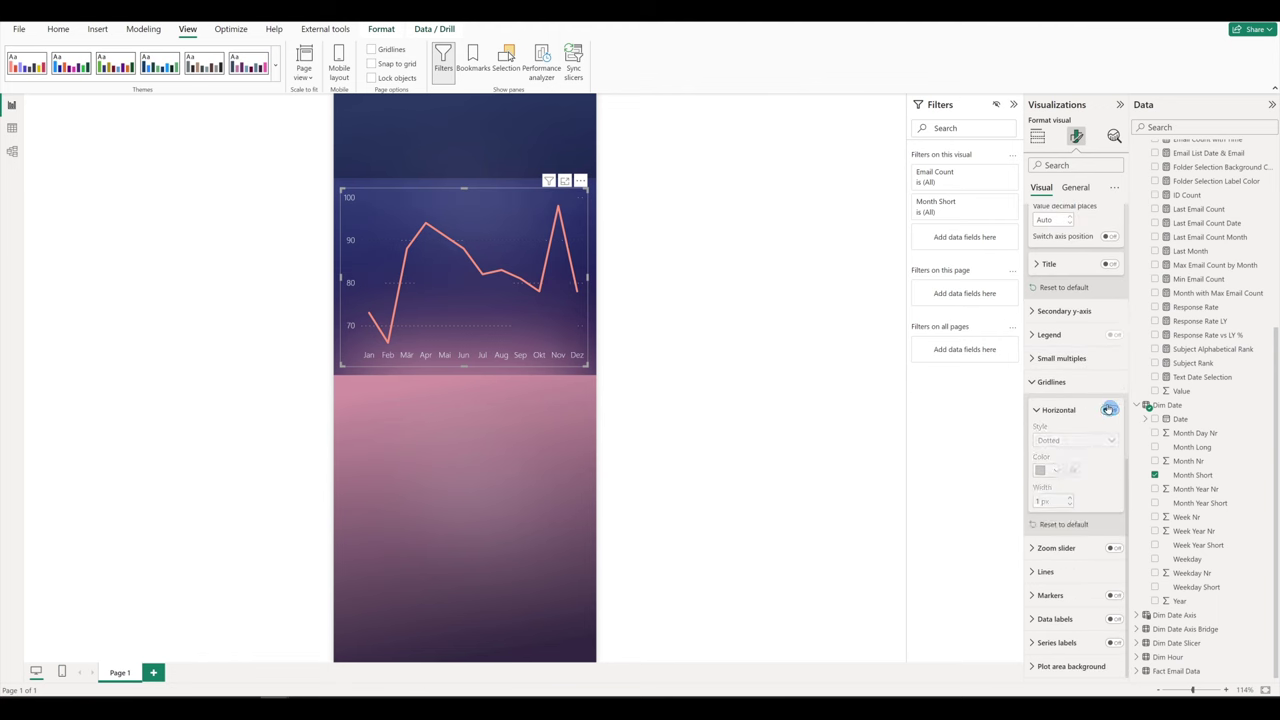
Set the chart line's stroke width to 2 px and its line type to Smooth
left_click(1045, 572)
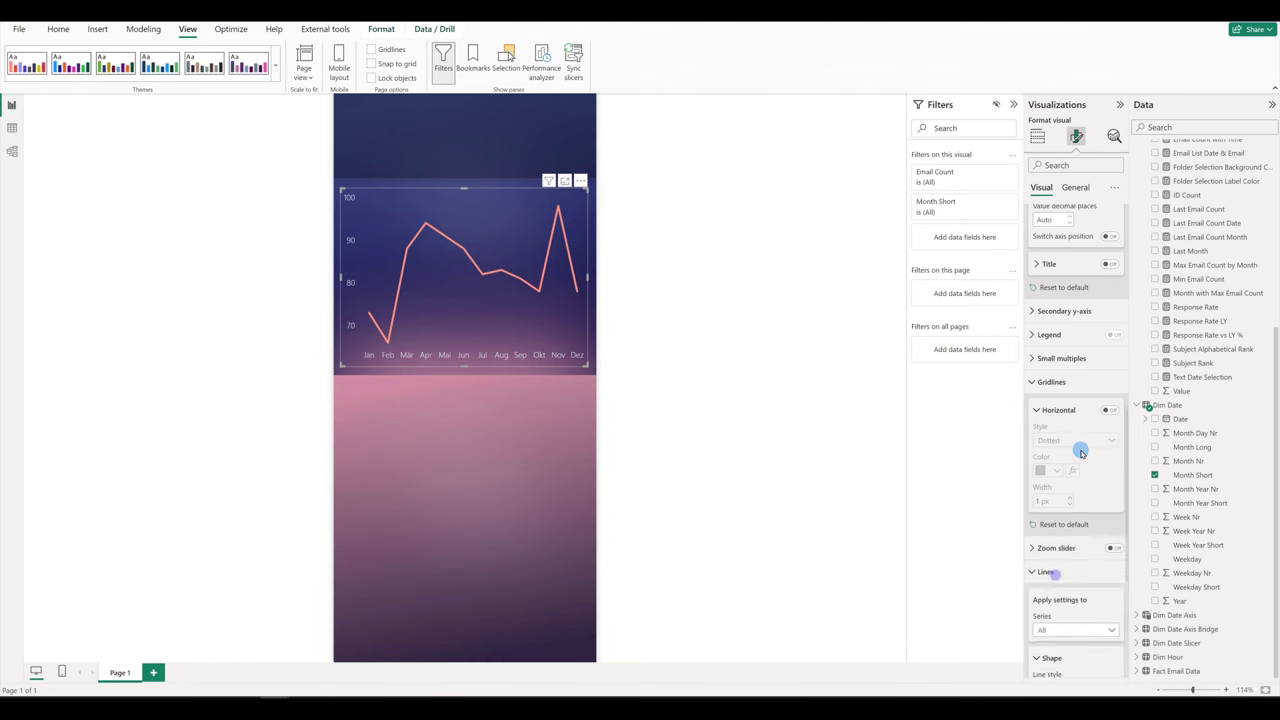
scroll(1078, 455, "down", 4)
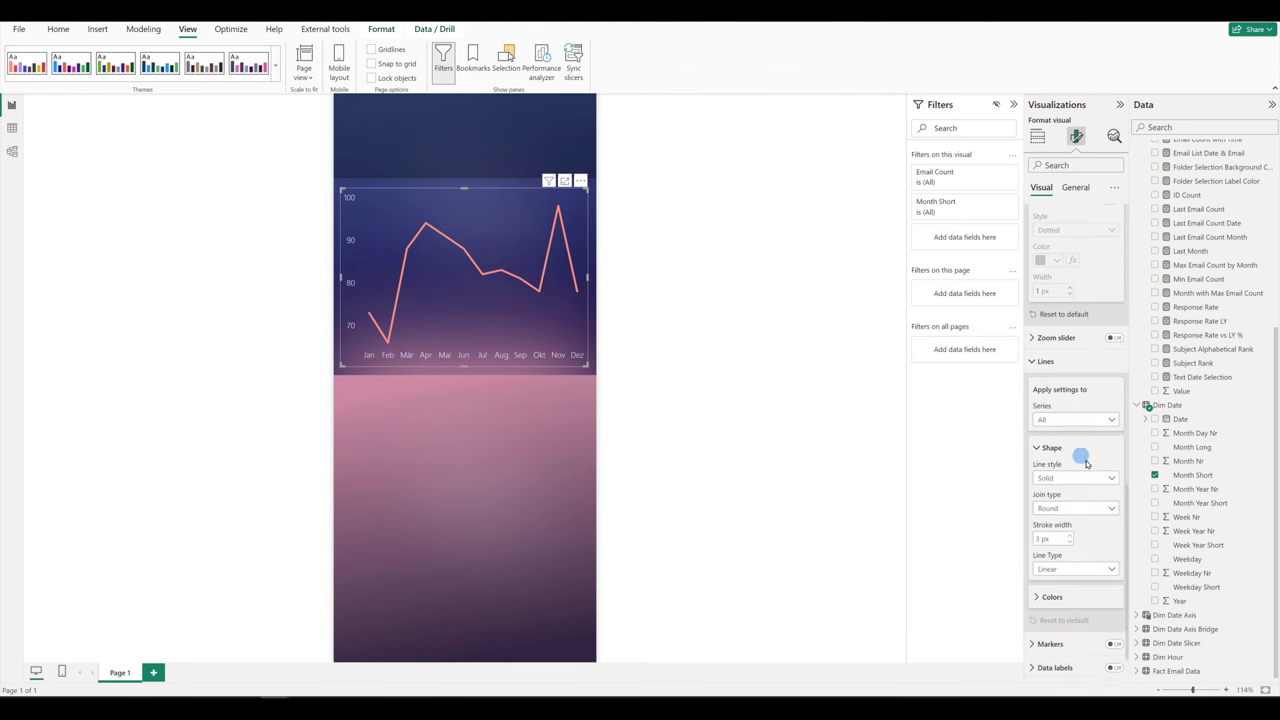
left_click(1069, 540)
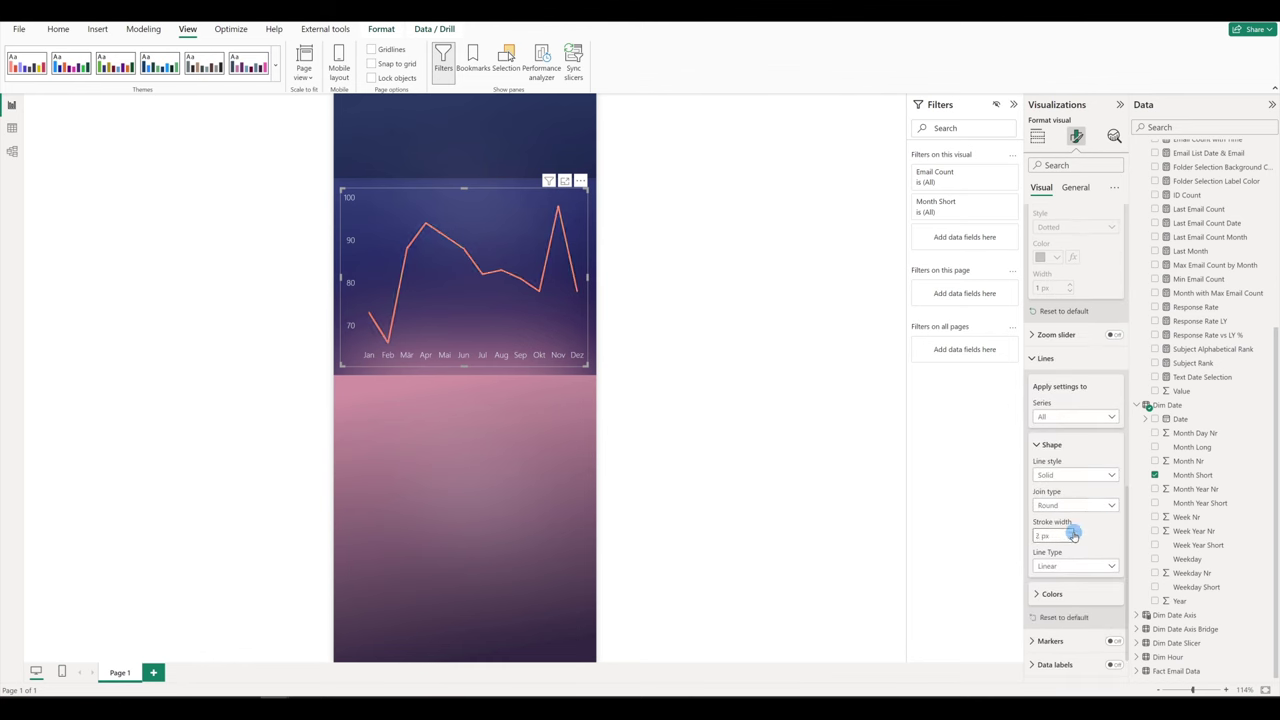
left_click(1066, 568)
left_click(1062, 595)
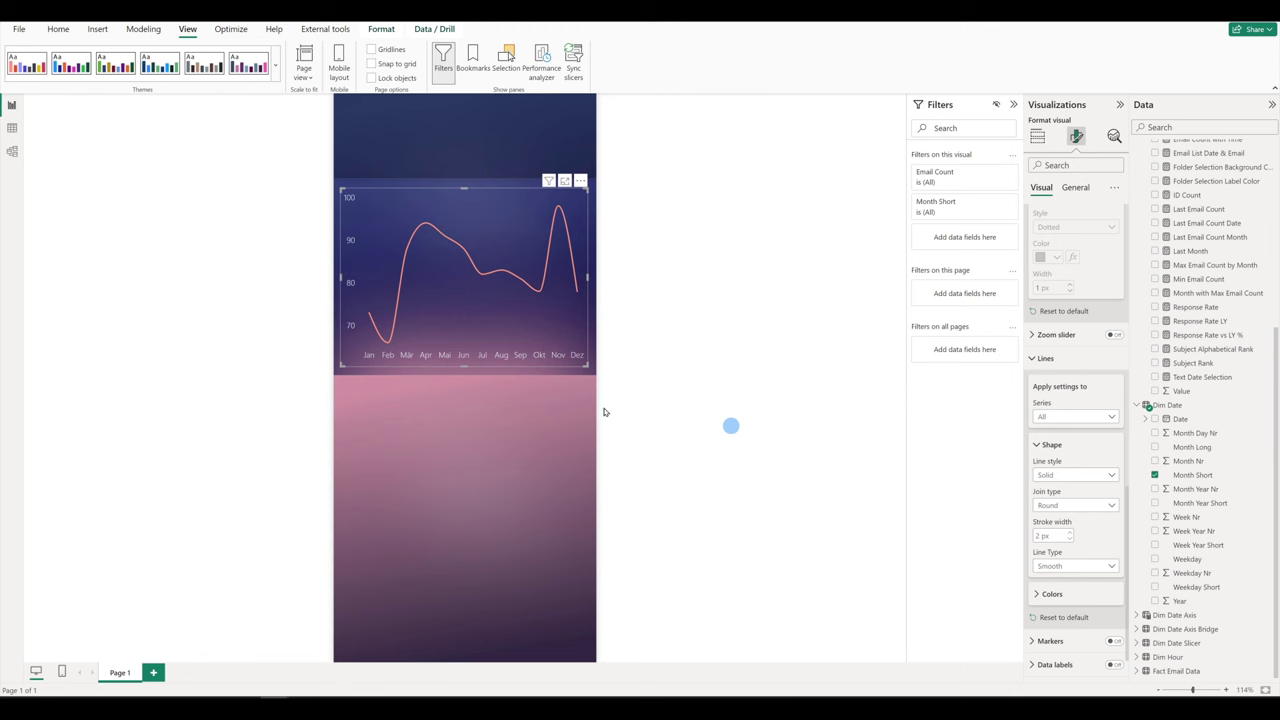
Recolor the Email Count line with the recent pale lavender color and deselect the chart
scroll(1088, 532, "down", 1)
left_click(1058, 547)
scroll(1067, 538, "down", 1)
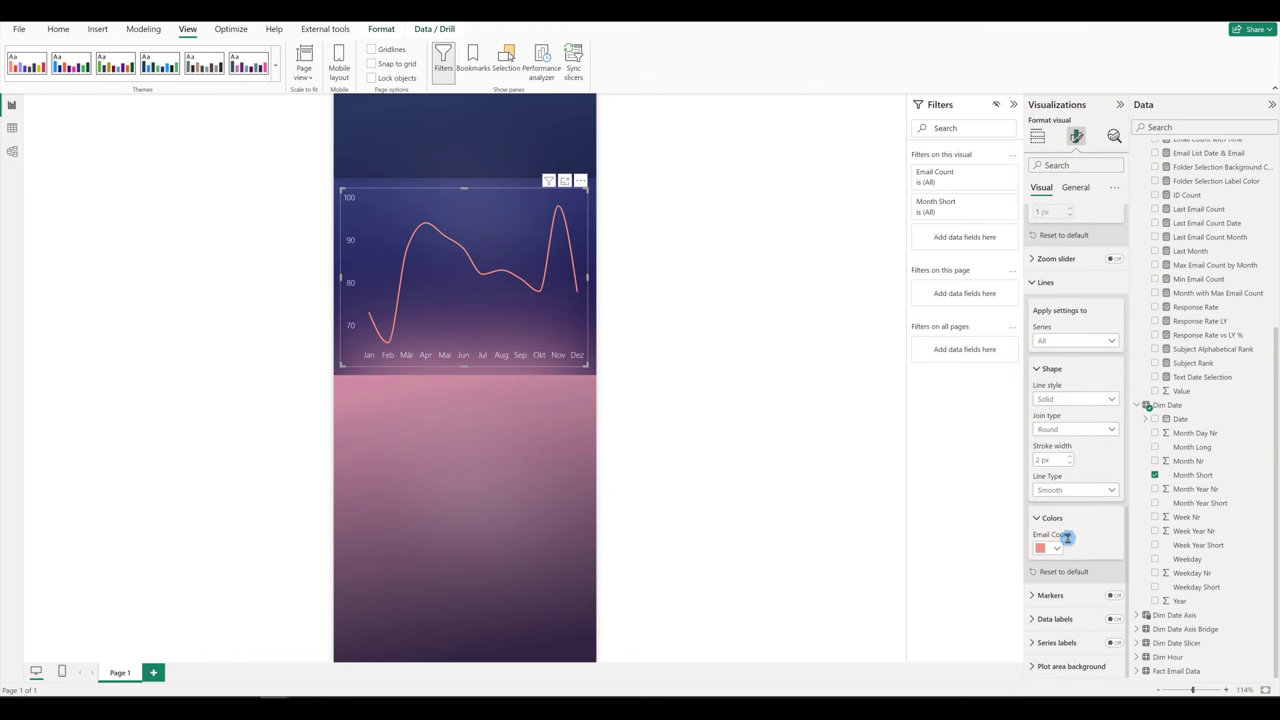
left_click(1056, 548)
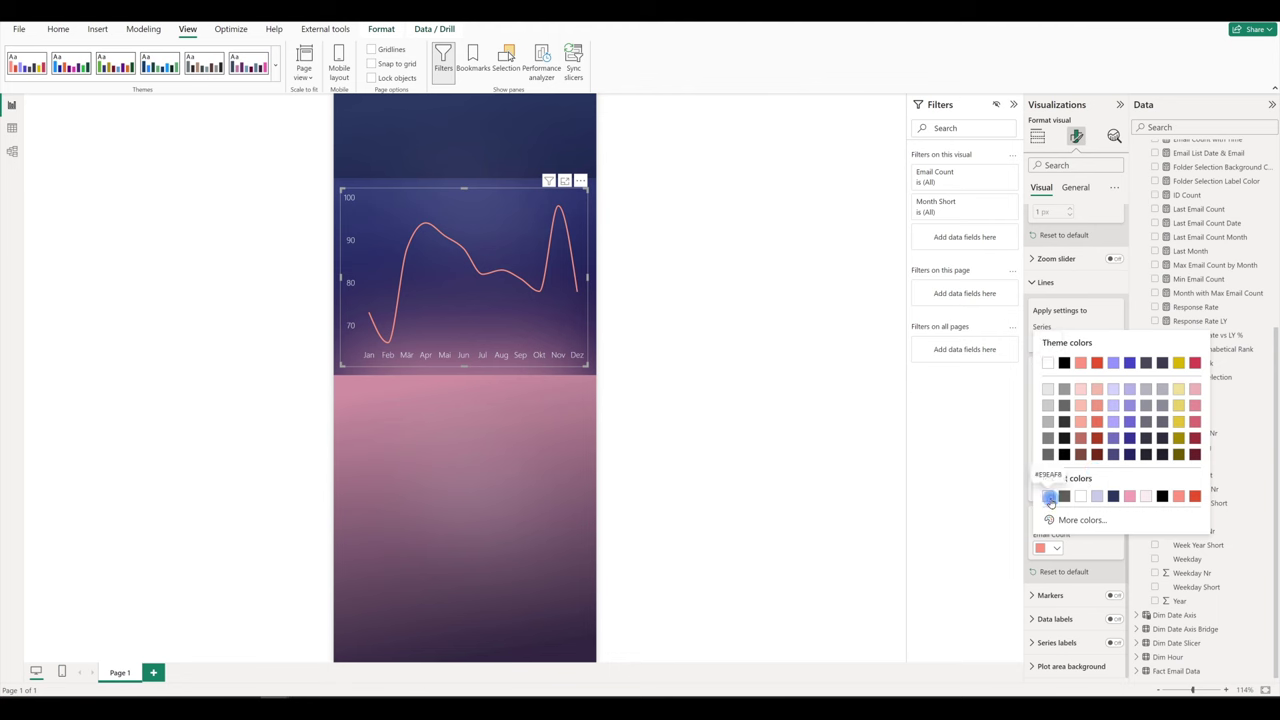
left_click(1047, 494)
left_click(426, 401)
left_click(396, 398)
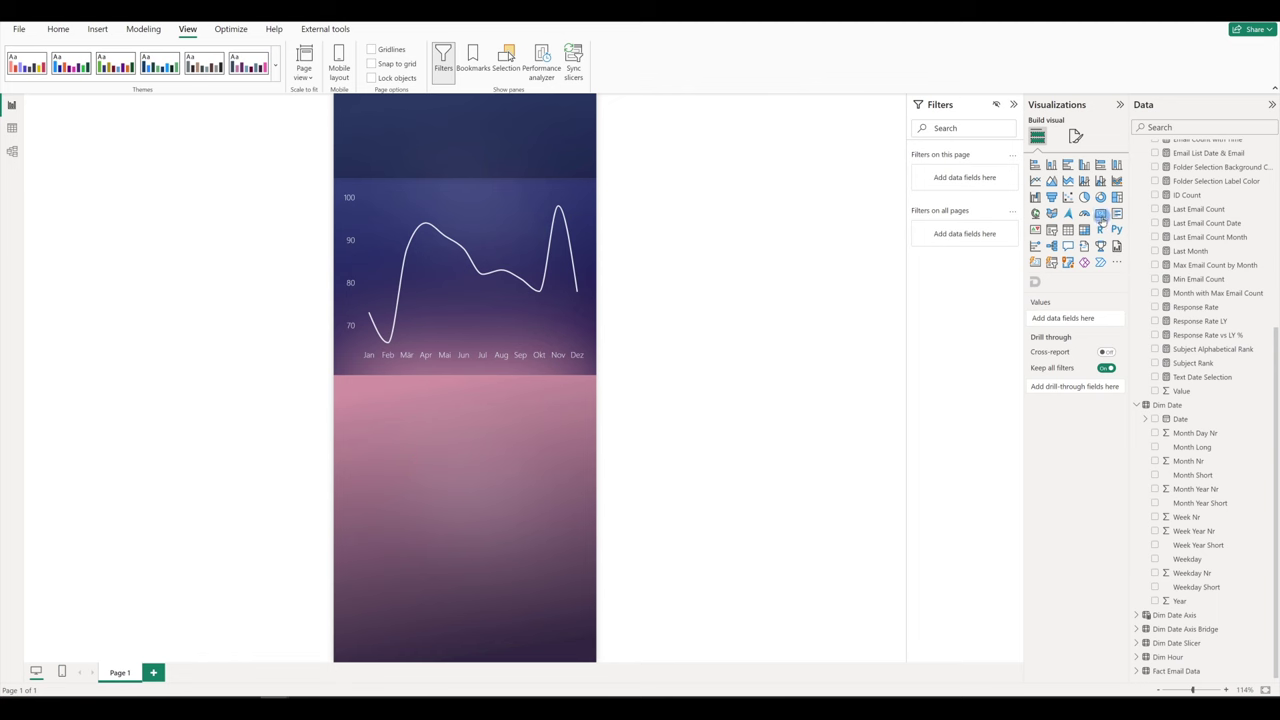
Add a card visual below the line chart and fill it with the Email Count measure
left_click_drag(1100, 213, 447, 445)
scroll(1205, 375, "up", 5)
left_click(1155, 315)
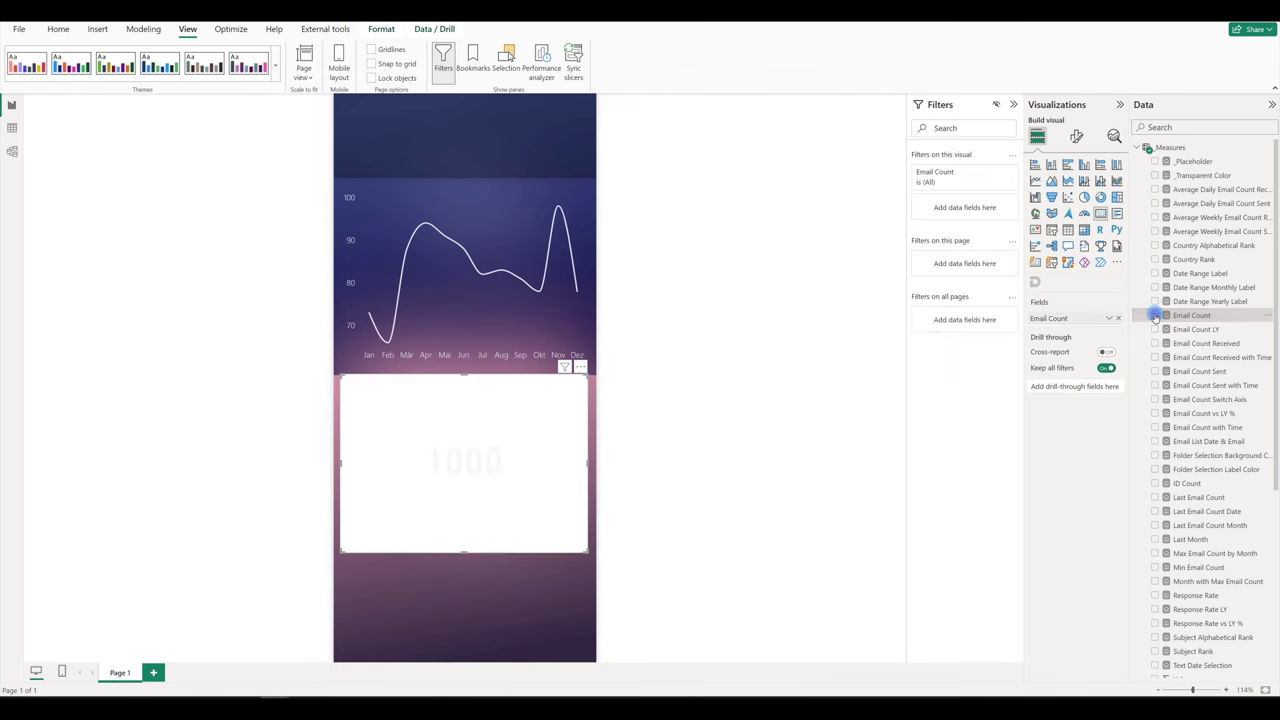
Turn off the background of the Email Count card
left_click(1076, 136)
left_click(1076, 187)
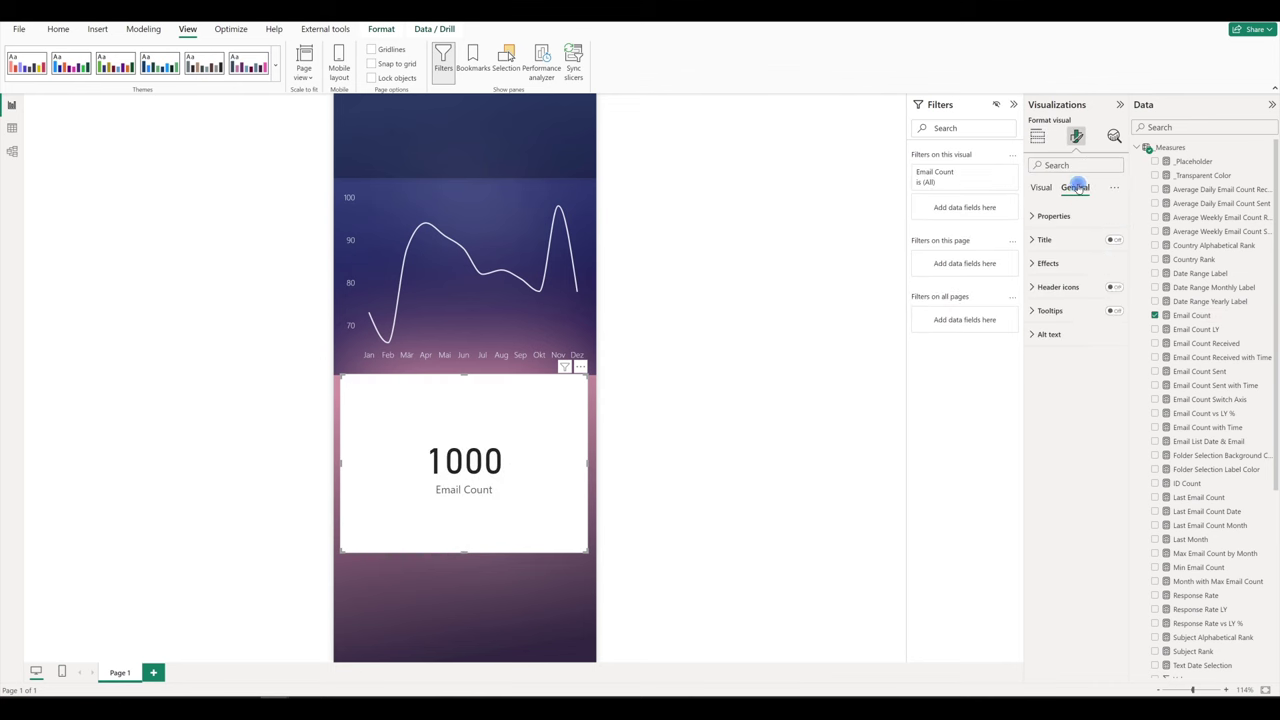
left_click(1047, 263)
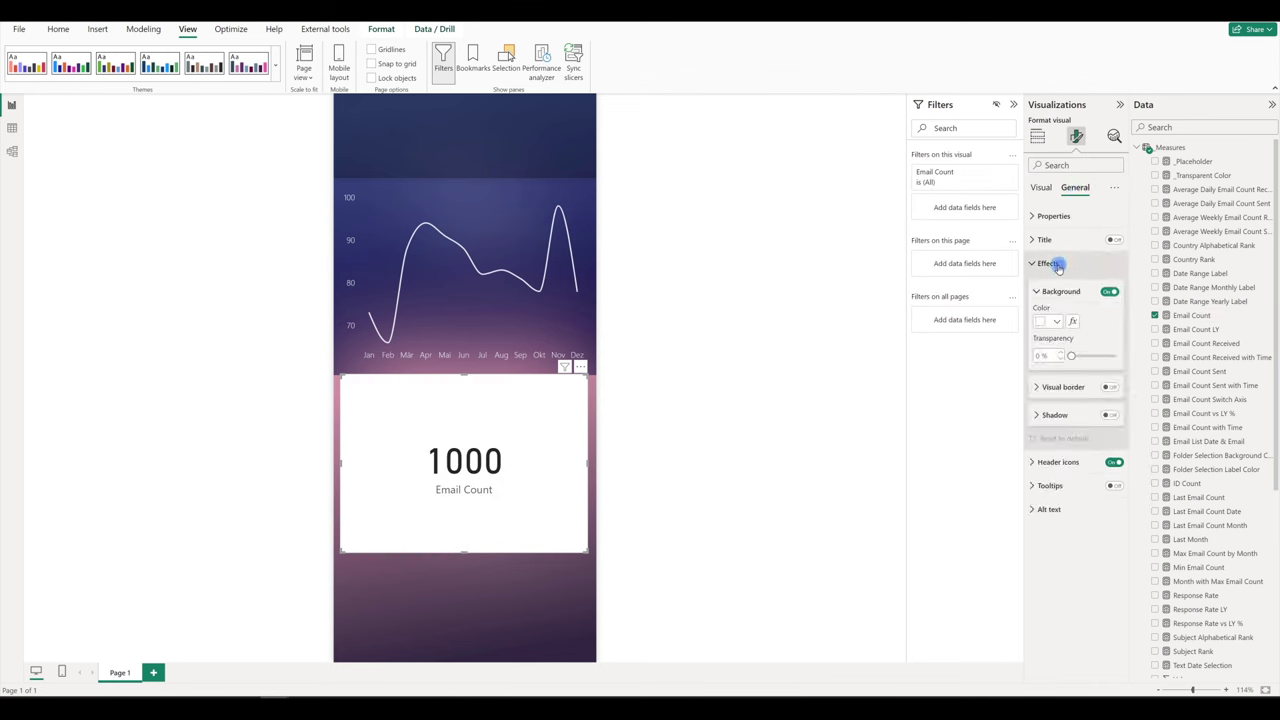
left_click(1109, 292)
Turn on the card's title and set its text to "Total Volume"
left_click(1113, 241)
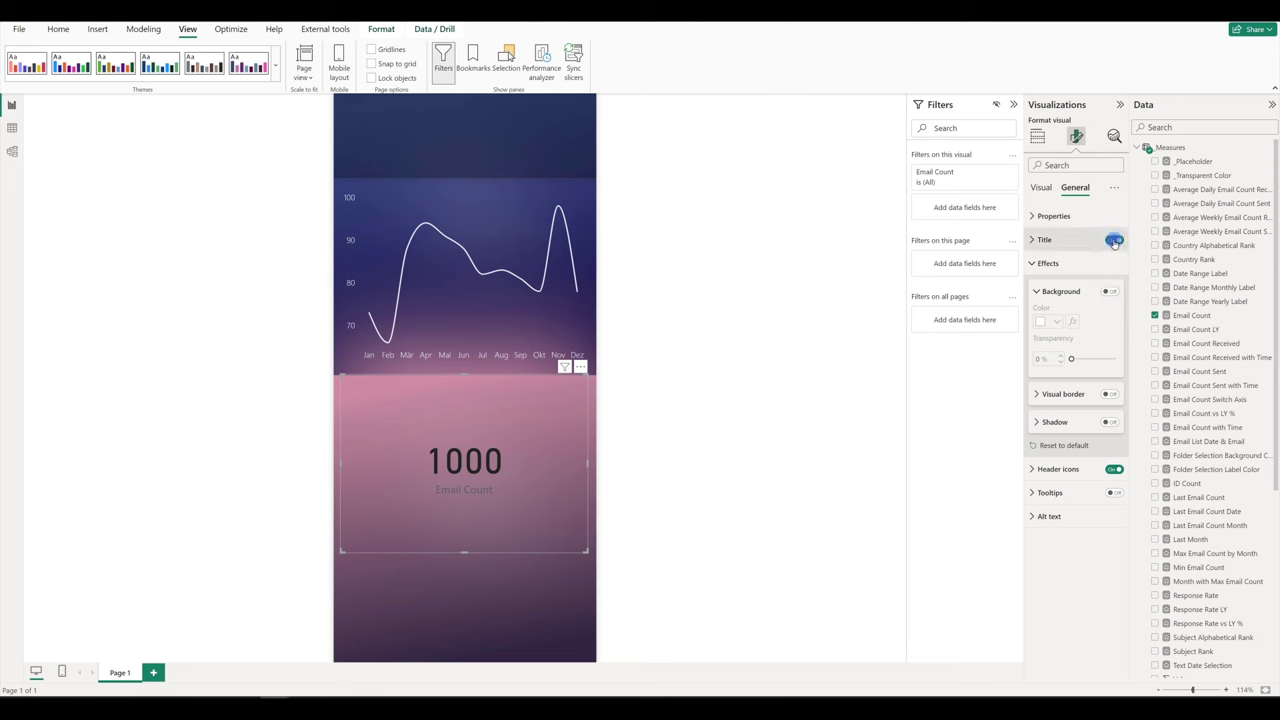
left_click(1034, 240)
left_click(1066, 299)
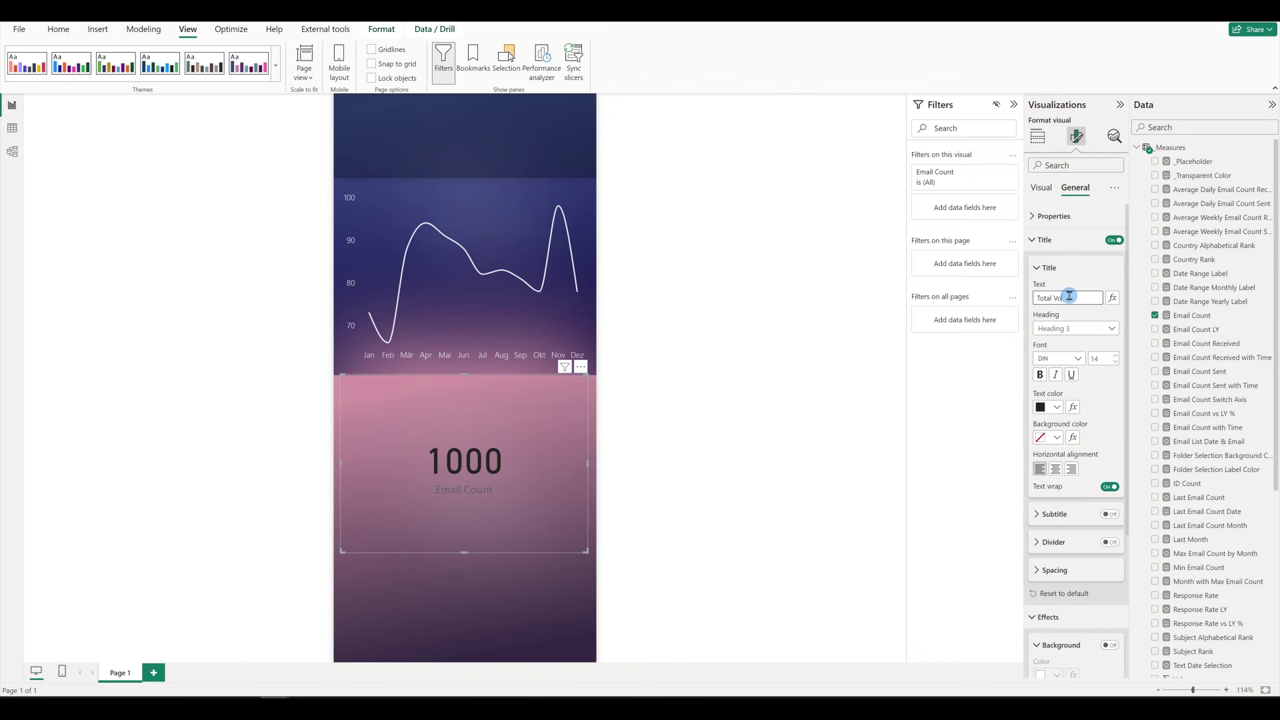
type("Total Volume")
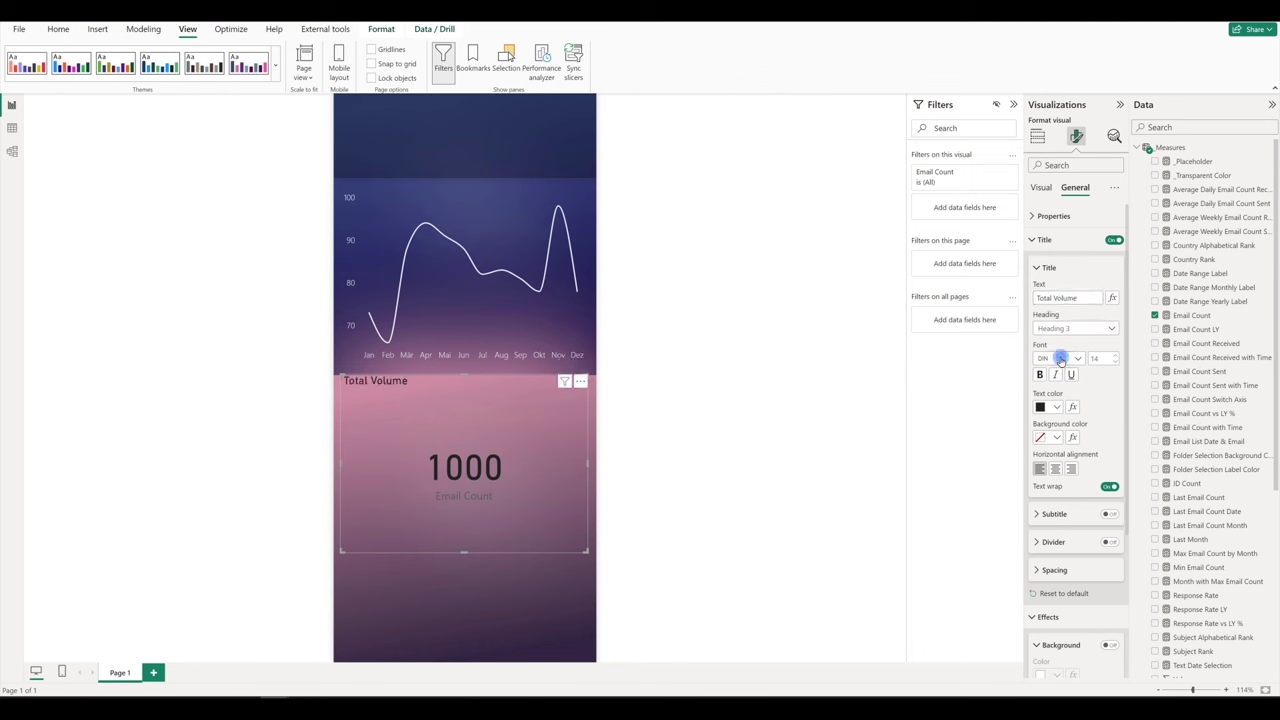
Set the card title's font to Segoe UI Light at size 12
left_click(1060, 358)
scroll(1082, 428, "down", 2)
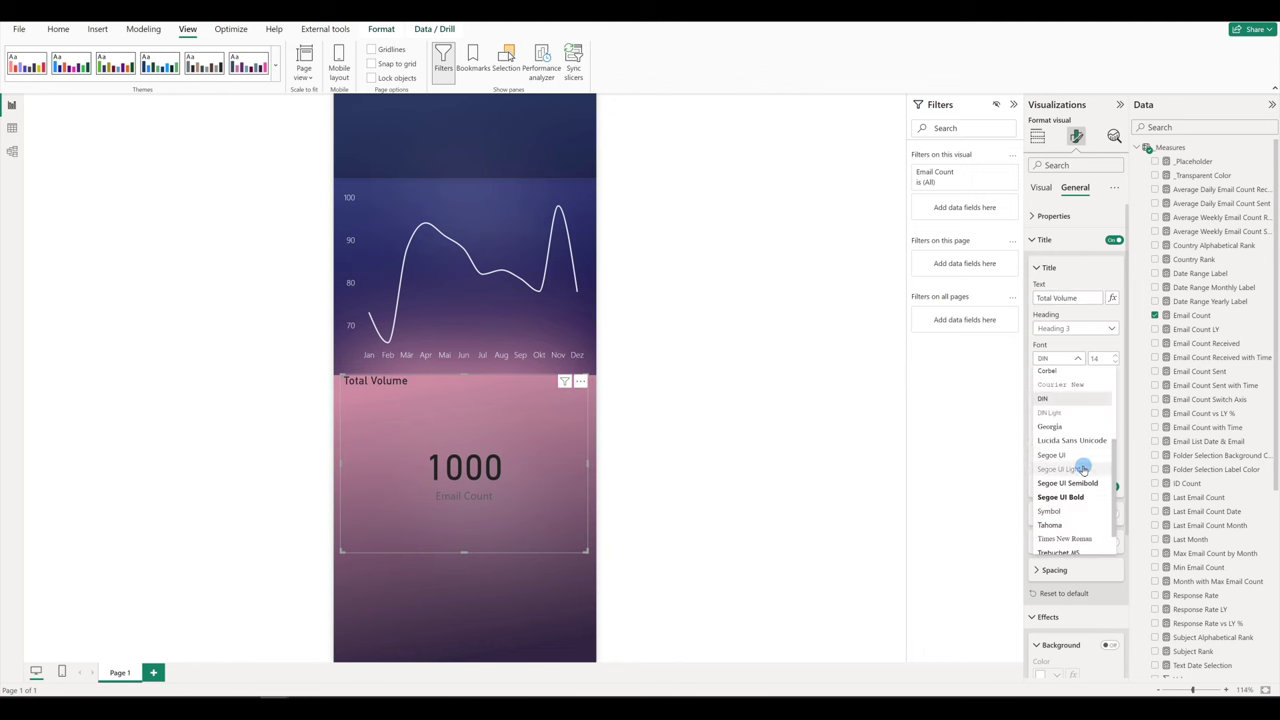
left_click(1083, 466)
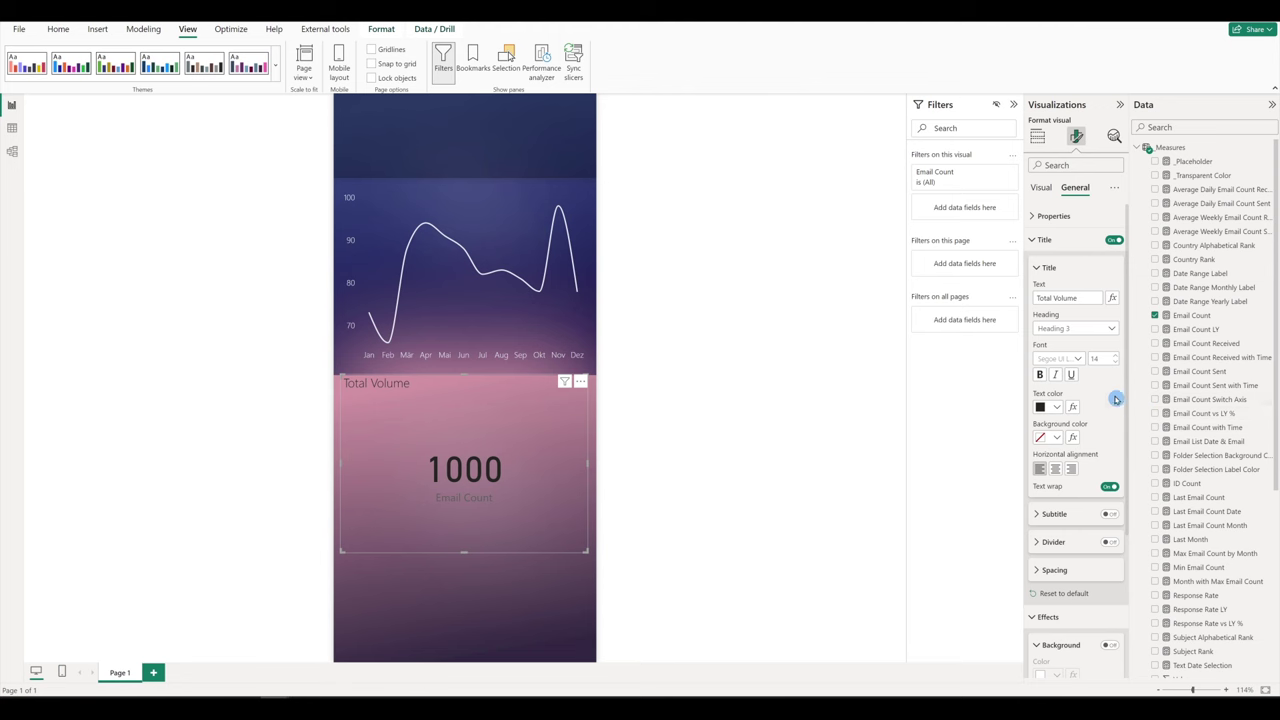
left_click(1116, 361)
left_click(1116, 361)
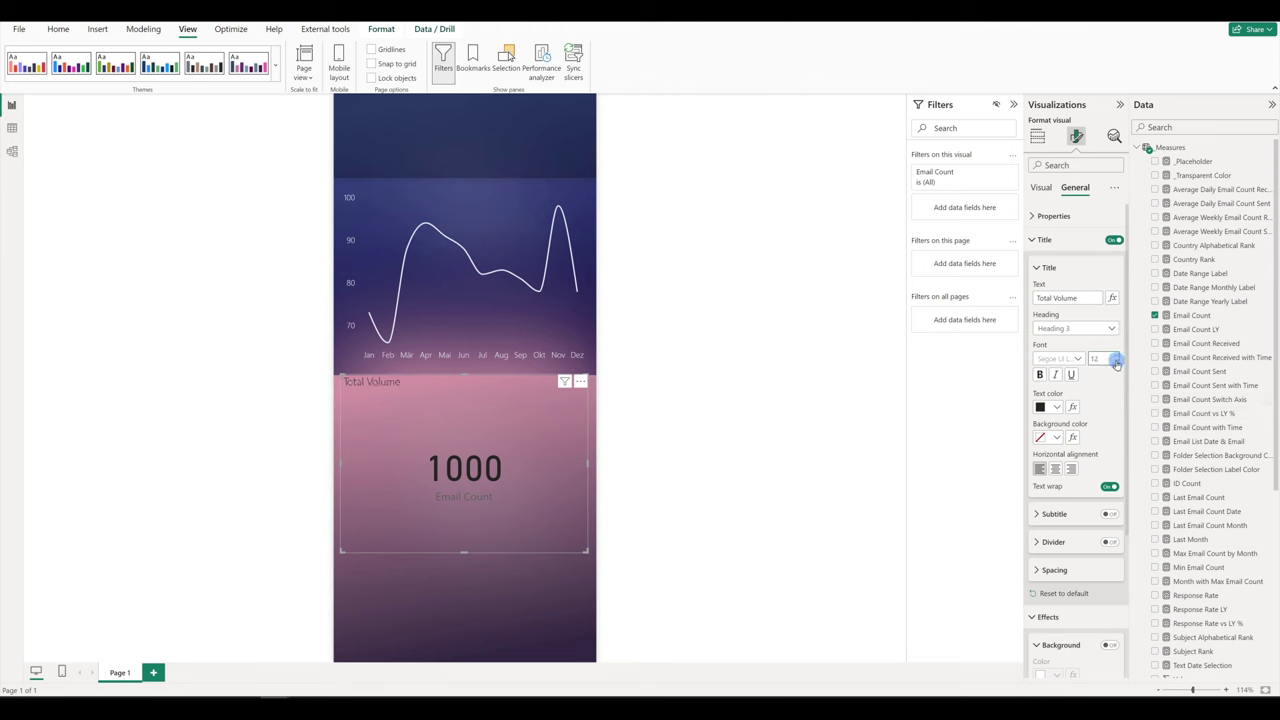
Recolor the card title with the recent pale pink and center it horizontally
left_click(1057, 407)
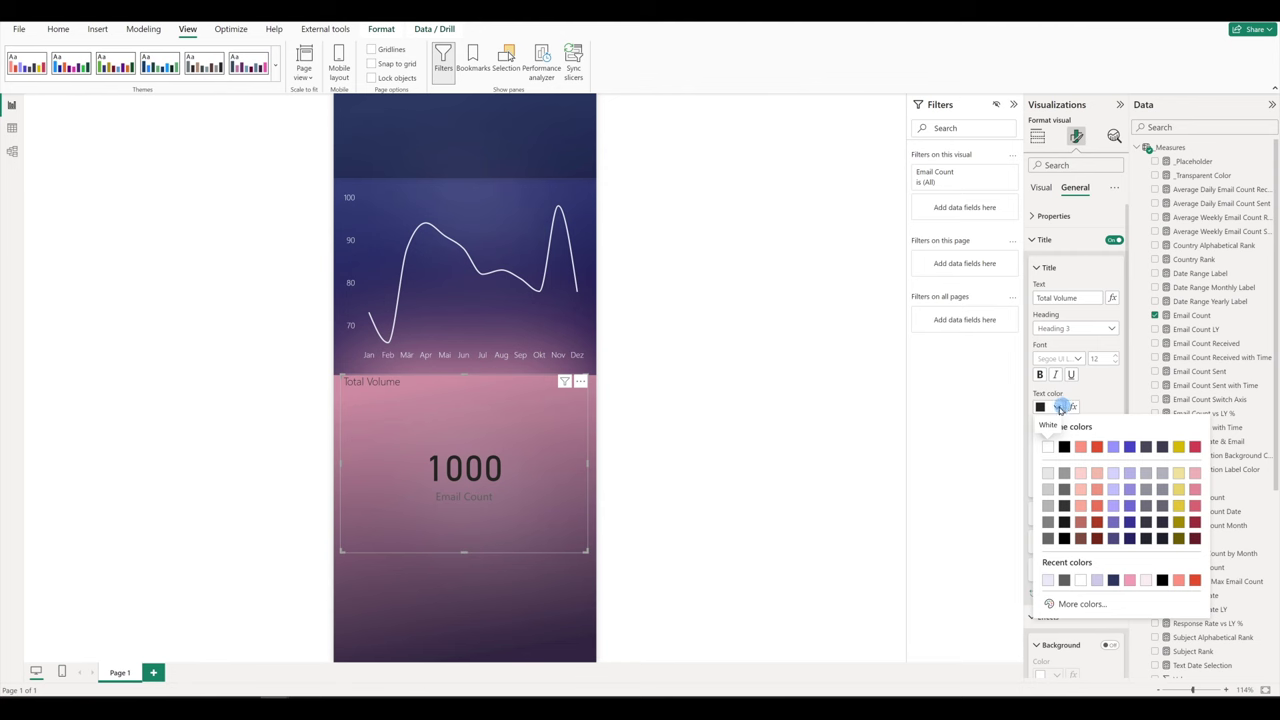
left_click(1146, 582)
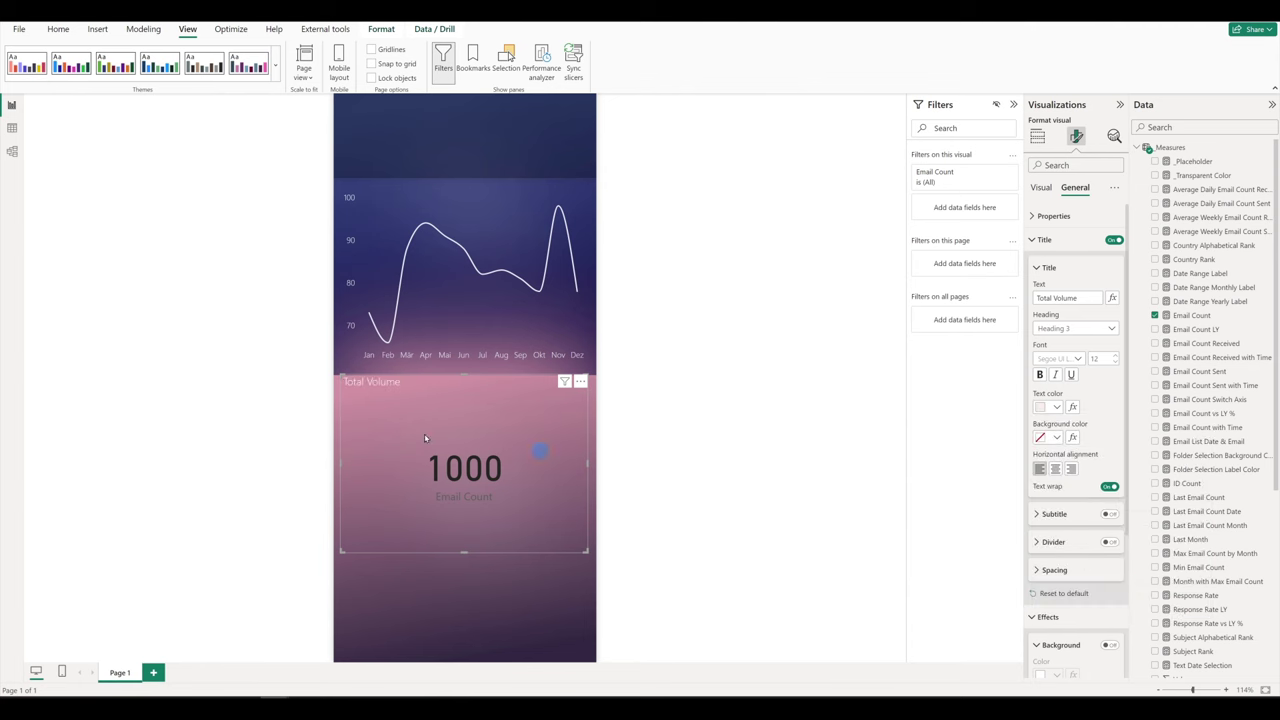
left_click(1058, 470)
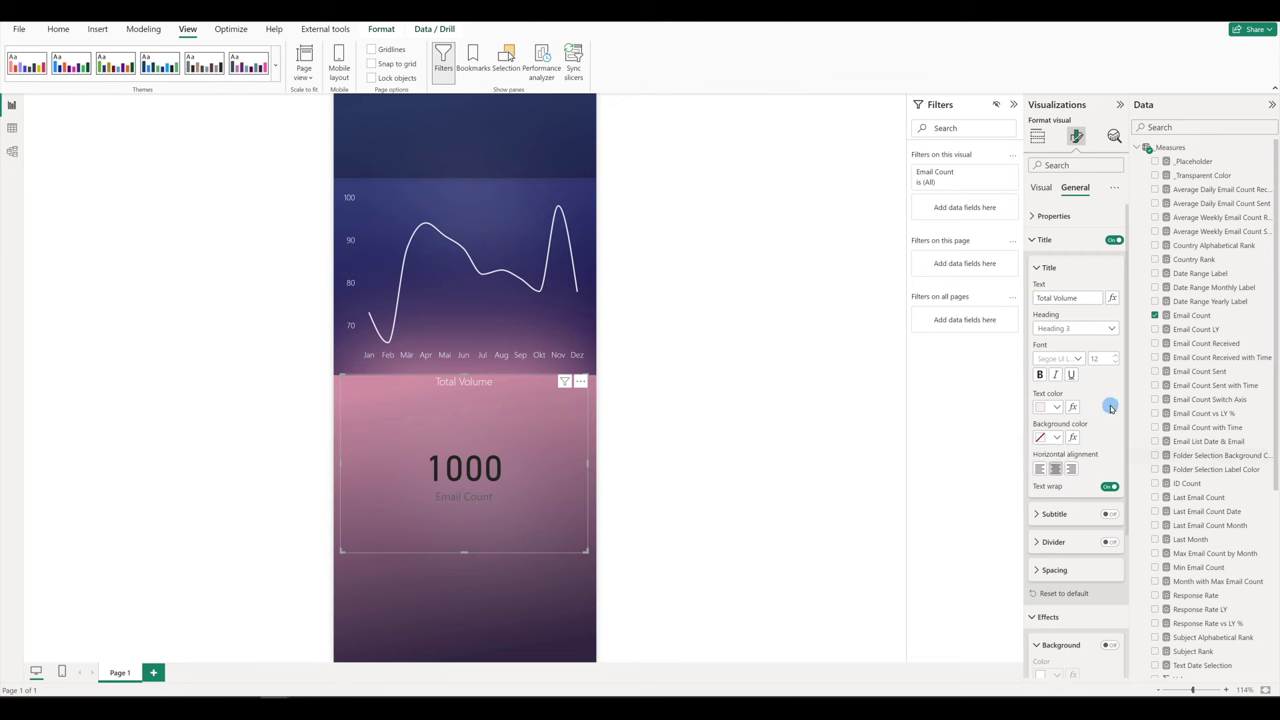
Turn off the category label of the Total Volume card
left_click(1042, 188)
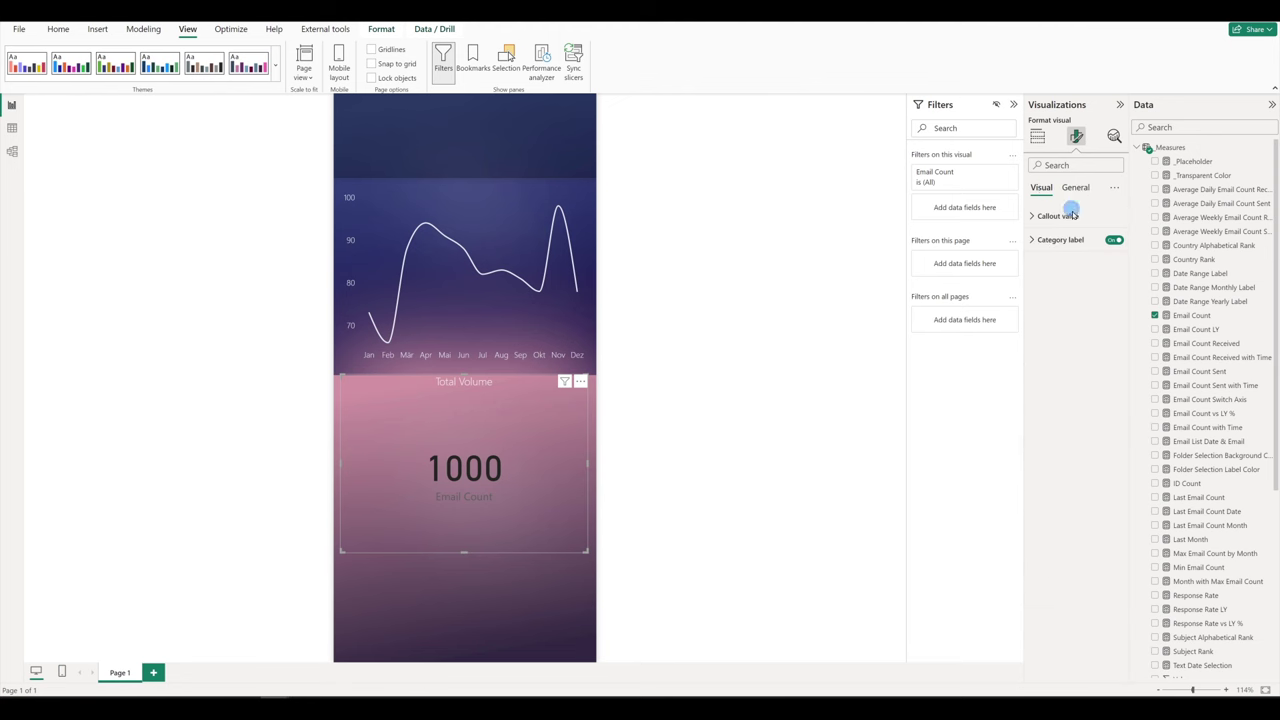
left_click(1114, 241)
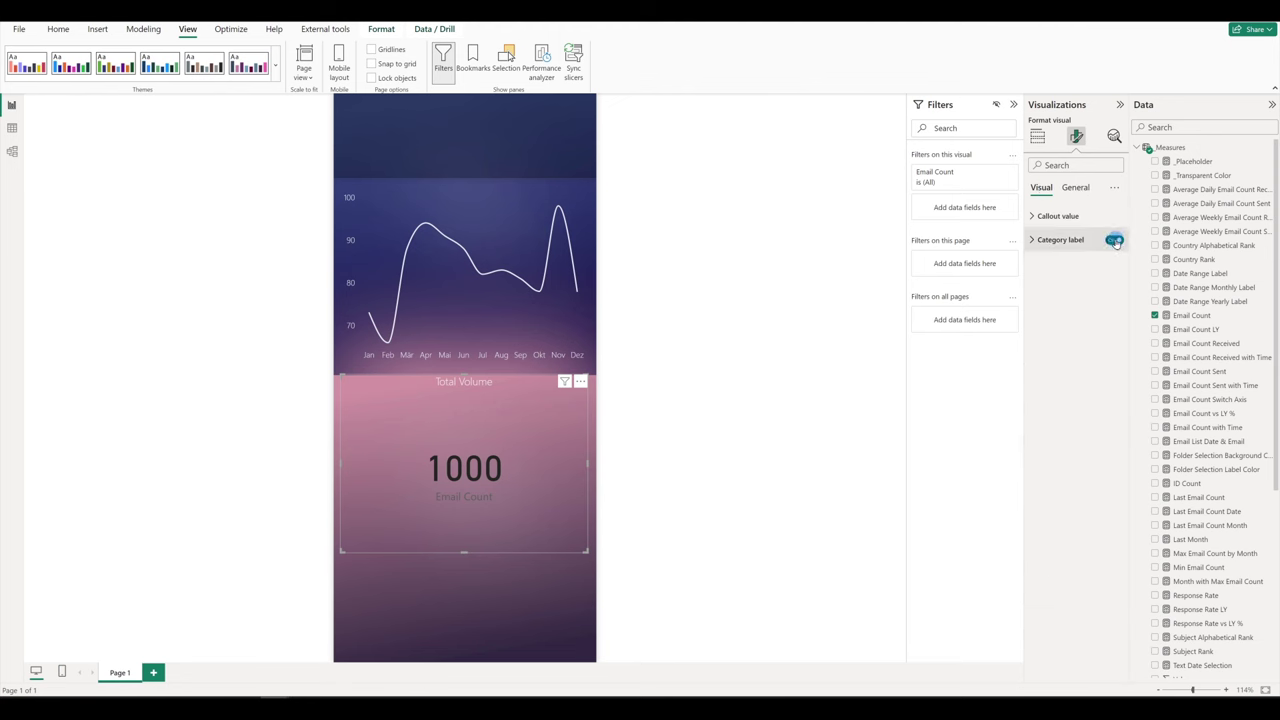
left_click(1115, 241)
Set the card's callout value font to Segoe UI Light at size 24
left_click(1058, 216)
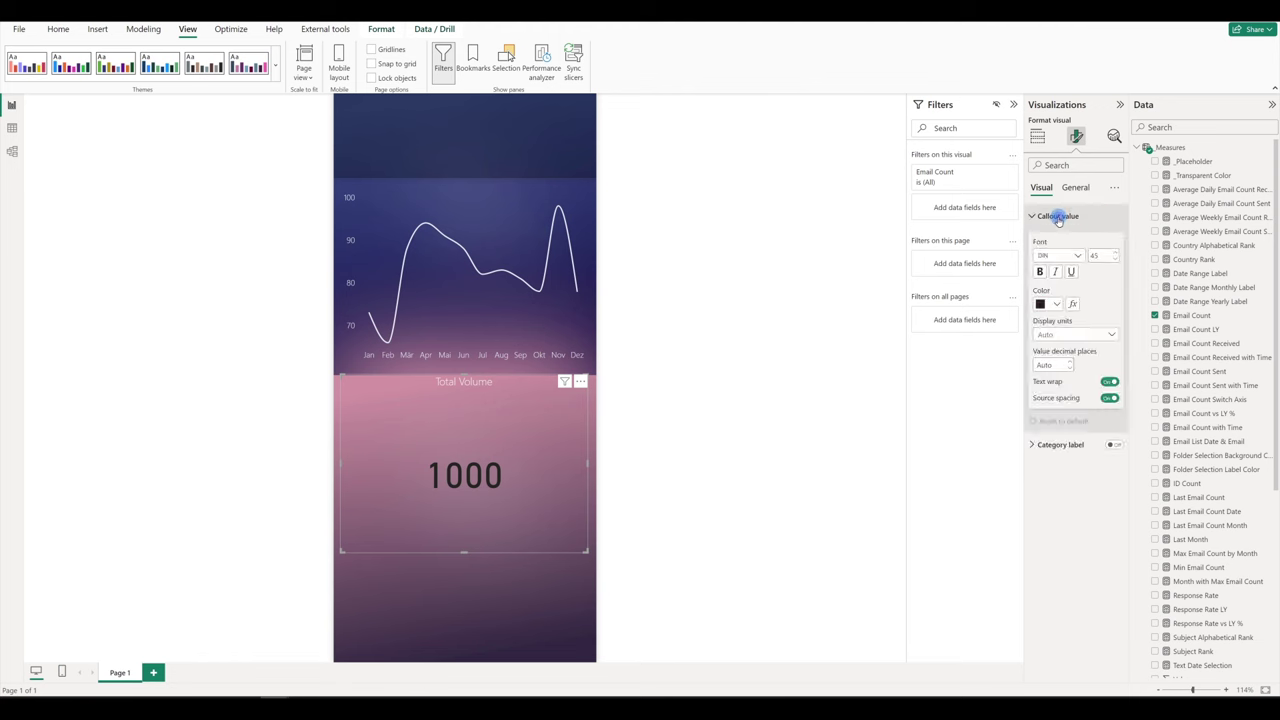
left_click(1066, 255)
scroll(1071, 330, "down", 1)
left_click(1086, 394)
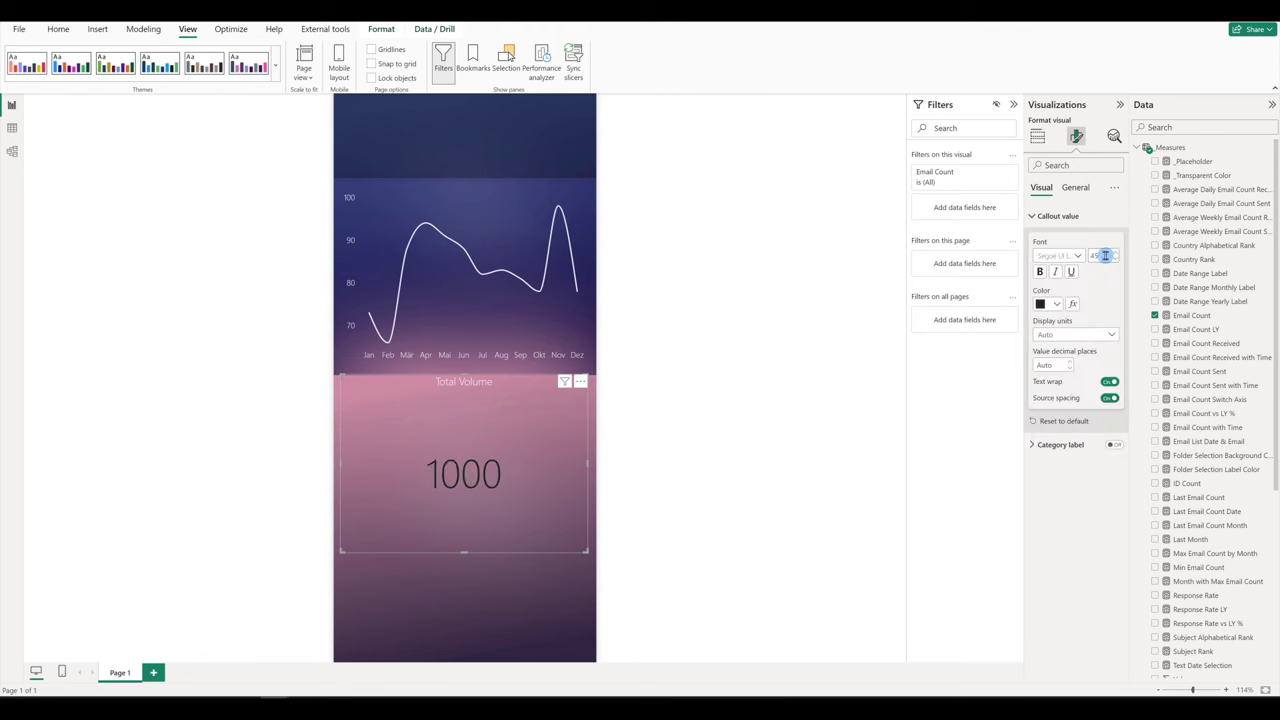
type("24")
left_click(1114, 308)
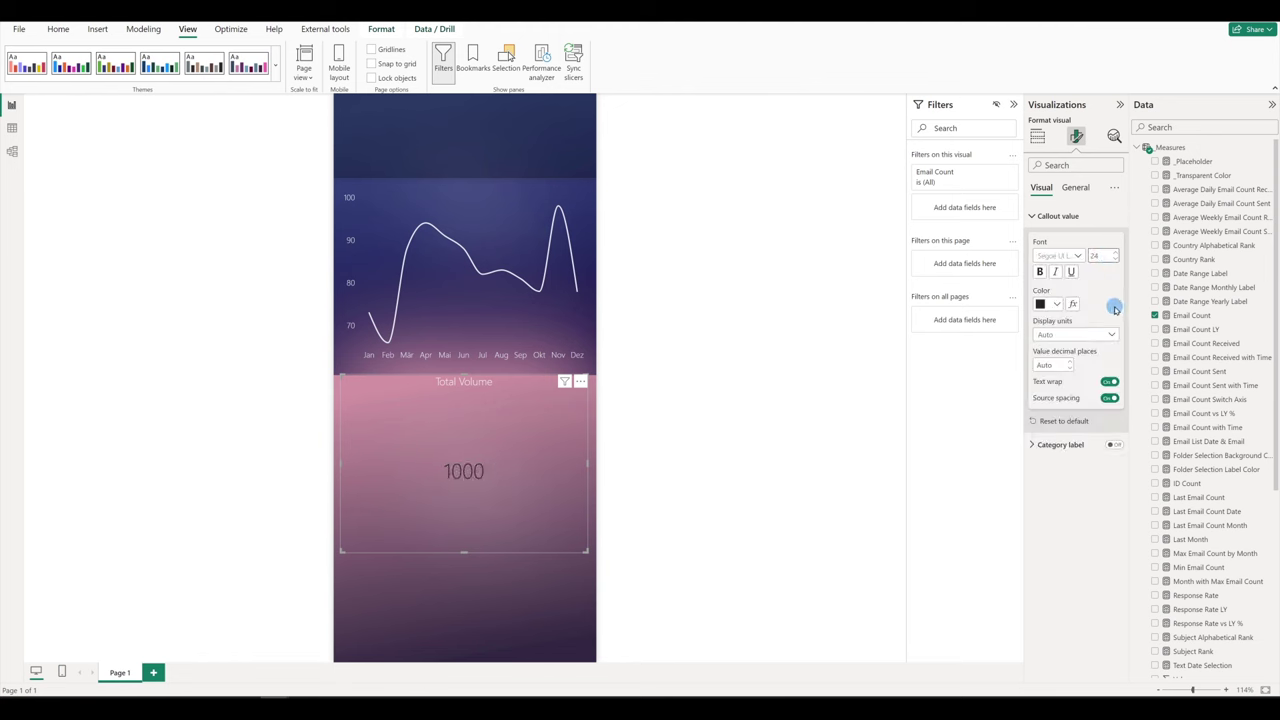
Recolor the callout value with the recent pale pink and shrink the card to a small tile just below the line chart's left part
left_click(1054, 302)
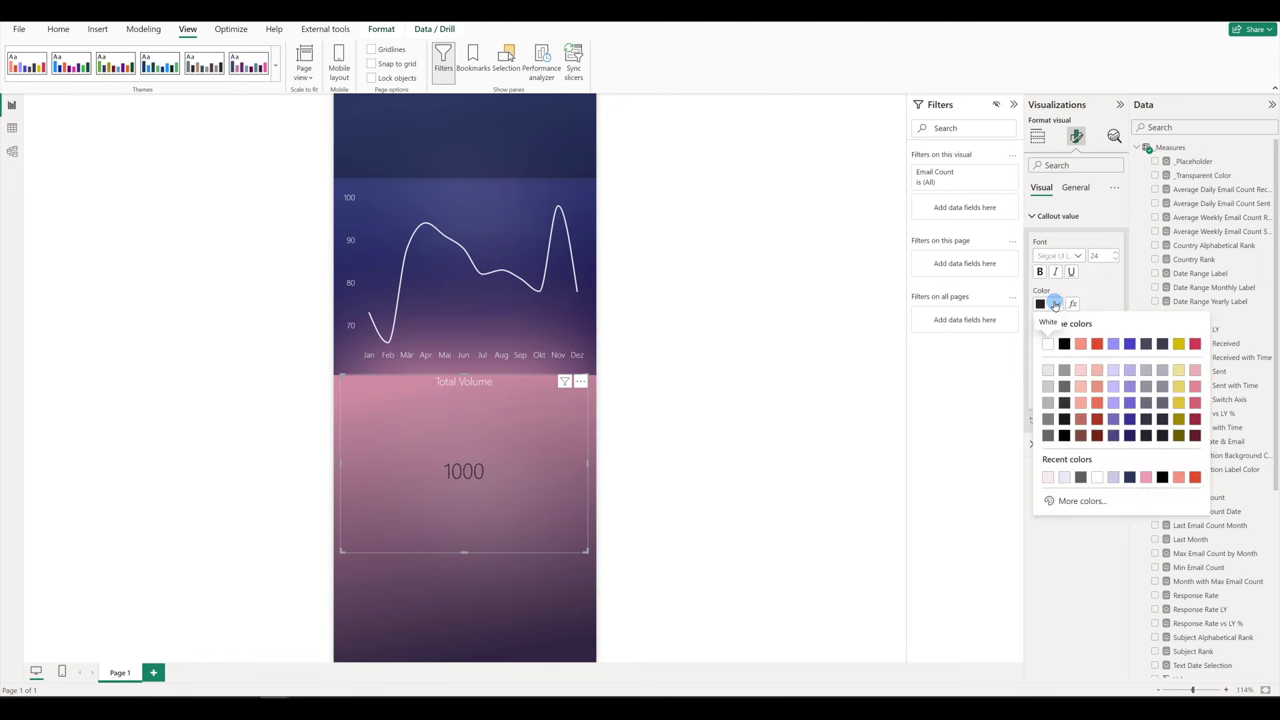
left_click(1048, 480)
left_click_drag(581, 563, 437, 424)
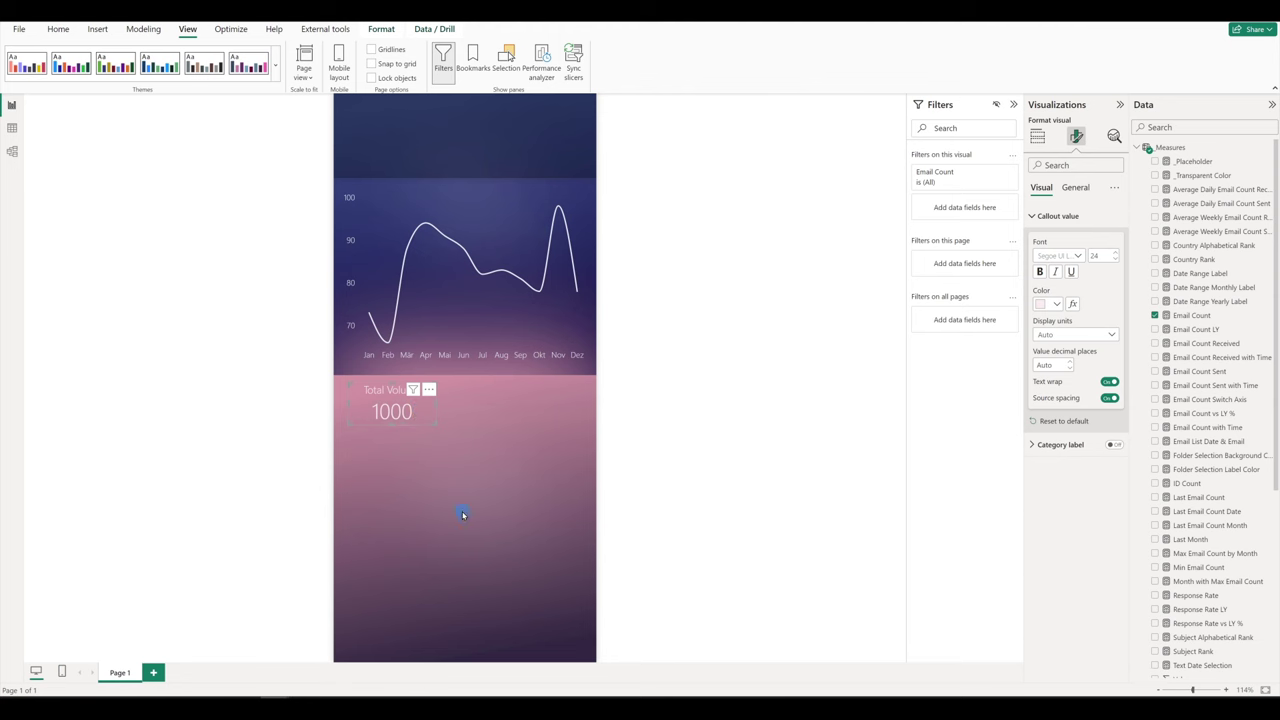
Duplicate the Total Volume card and place the copy directly beneath the original
key("ctrl+c")
key("ctrl+v")
left_click_drag(388, 410, 391, 450)
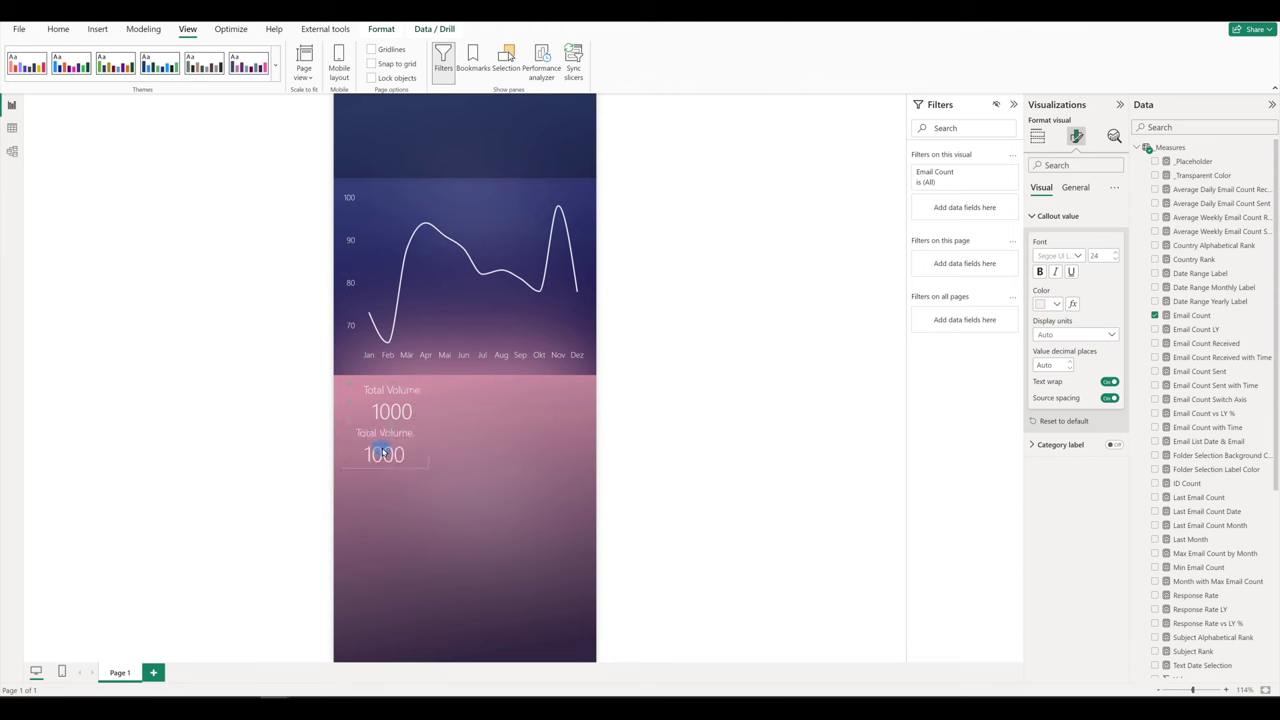
Replace the copied card's field with the Email Count LY measure
left_click(1037, 136)
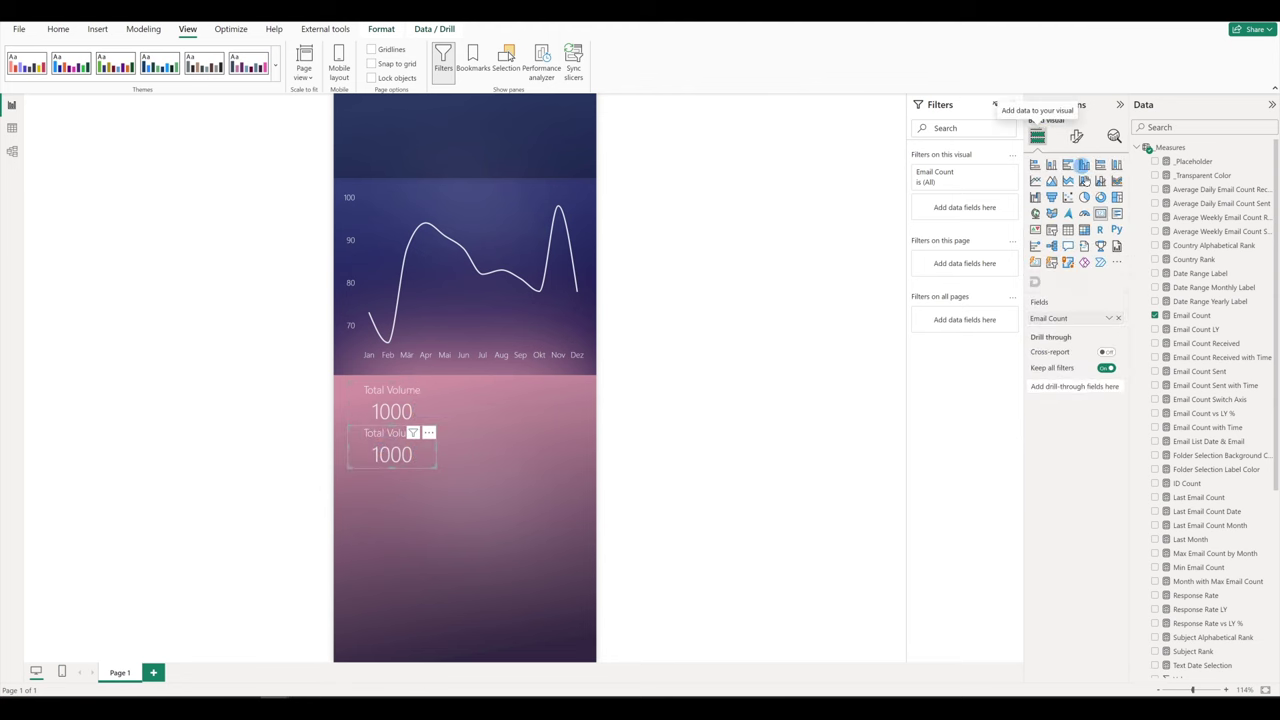
left_click(1116, 323)
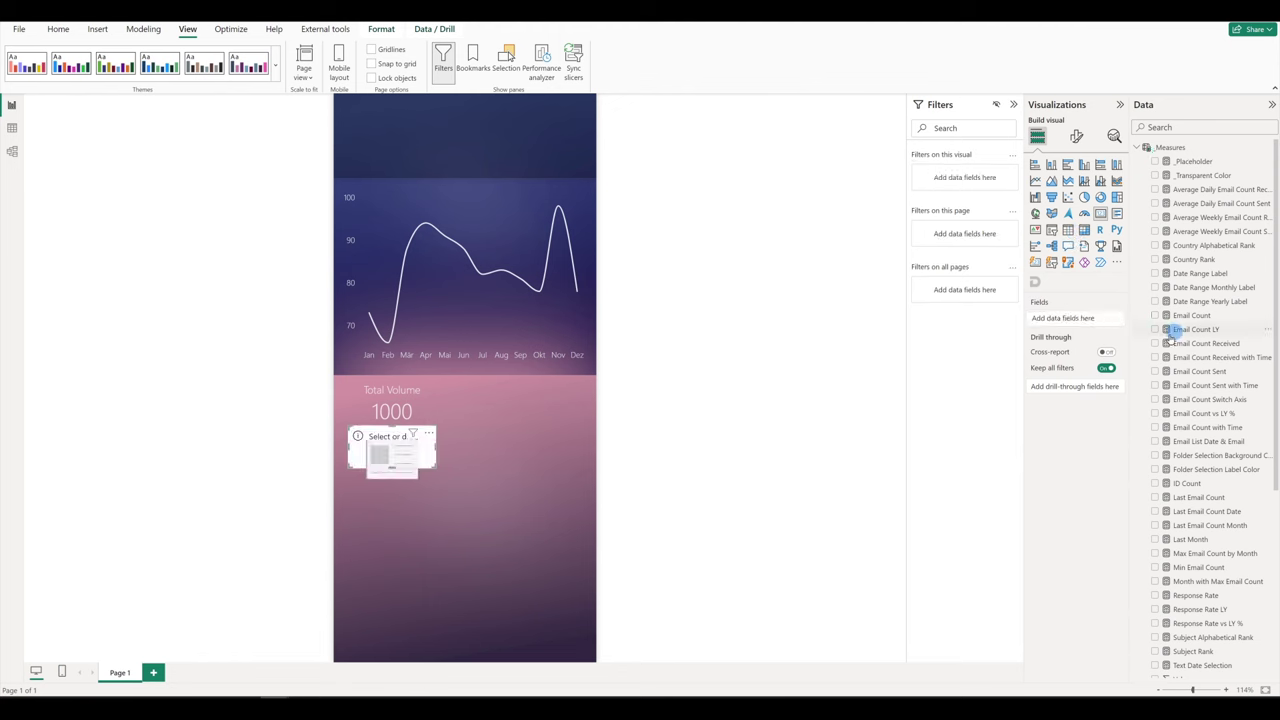
scroll(1207, 379, "down", 2)
scroll(1207, 379, "up", 2)
left_click(1155, 329)
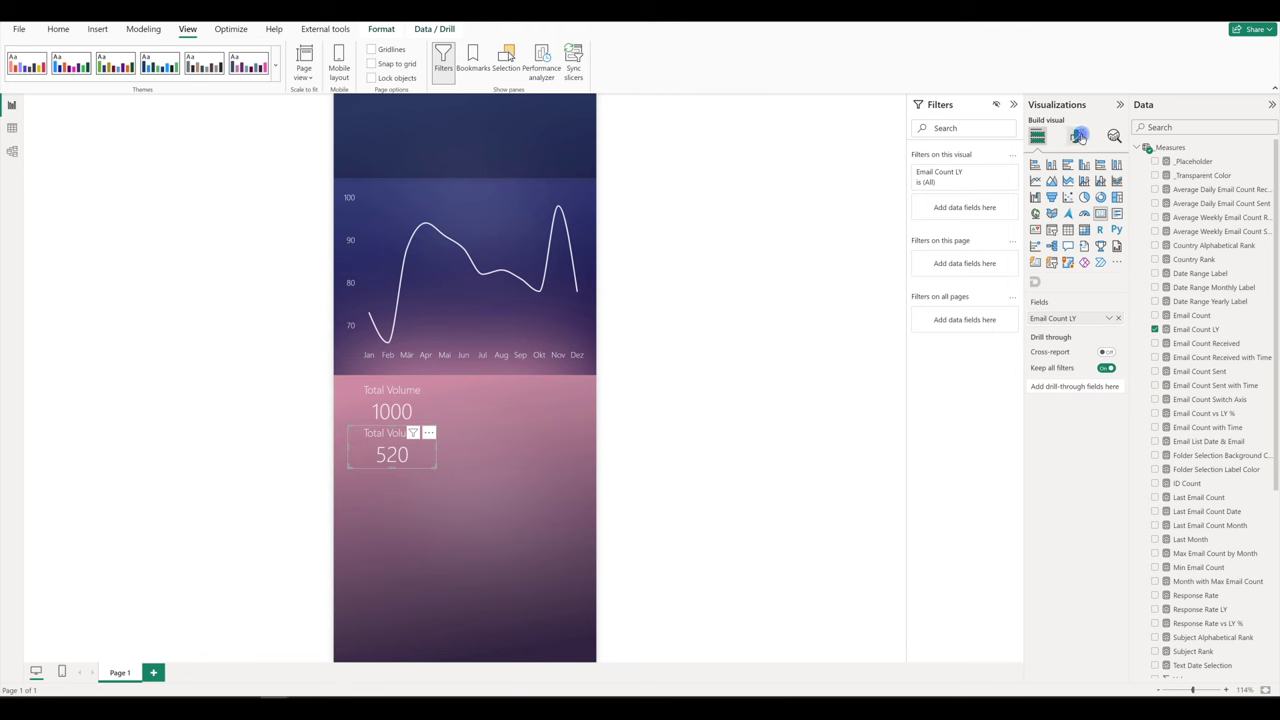
Reduce the Email Count LY card's callout value font size, set its title size to 10, and narrow the card
left_click(1076, 136)
left_click(1040, 215)
left_click(1100, 254)
left_click(790, 426)
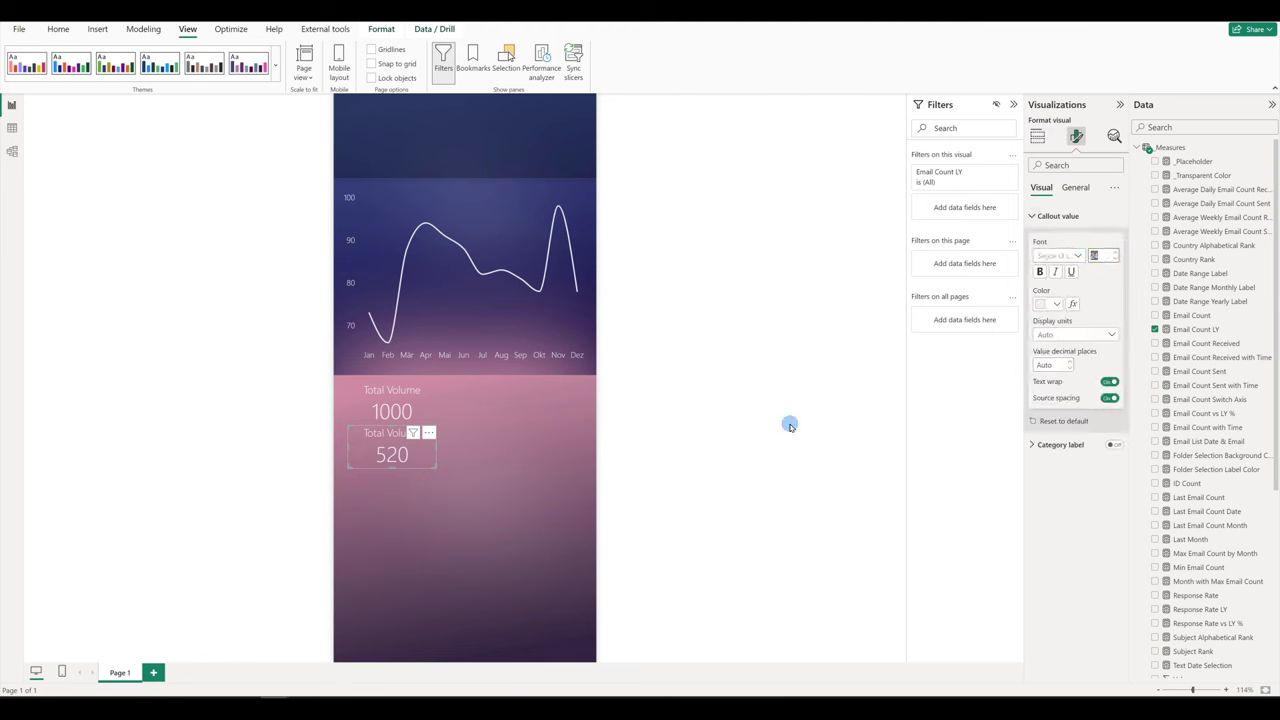
left_click(1076, 188)
left_click(1045, 240)
left_click(1112, 360)
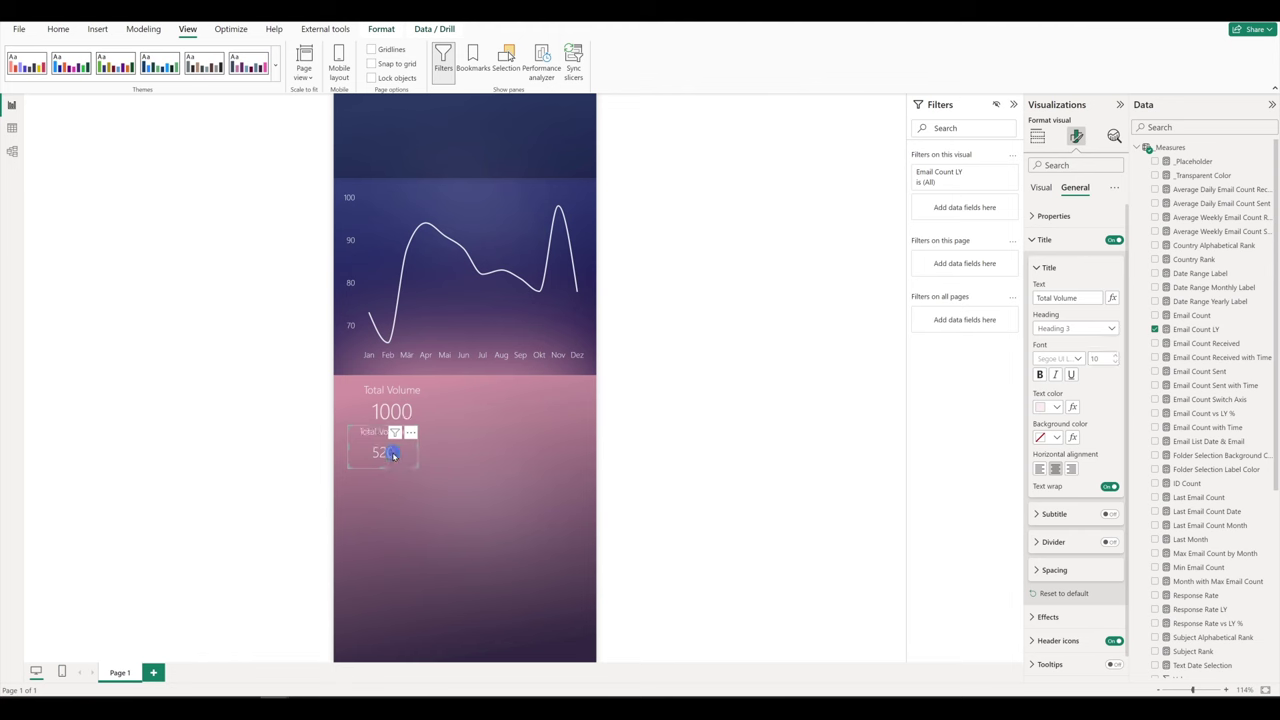
Change the Email Count LY card's title text to "Last Year"
left_click(1070, 297)
double_click(1070, 297)
type("Last Year")
Duplicate the Last Year card beside the original and title the copy "Change"
left_click_drag(388, 452, 450, 455)
key("ctrl+c")
key("ctrl+v")
left_click_drag(1085, 298, 1013, 291)
type("Change")
Replace the Change card's field with the Email Count vs LY % measure
left_click(1038, 135)
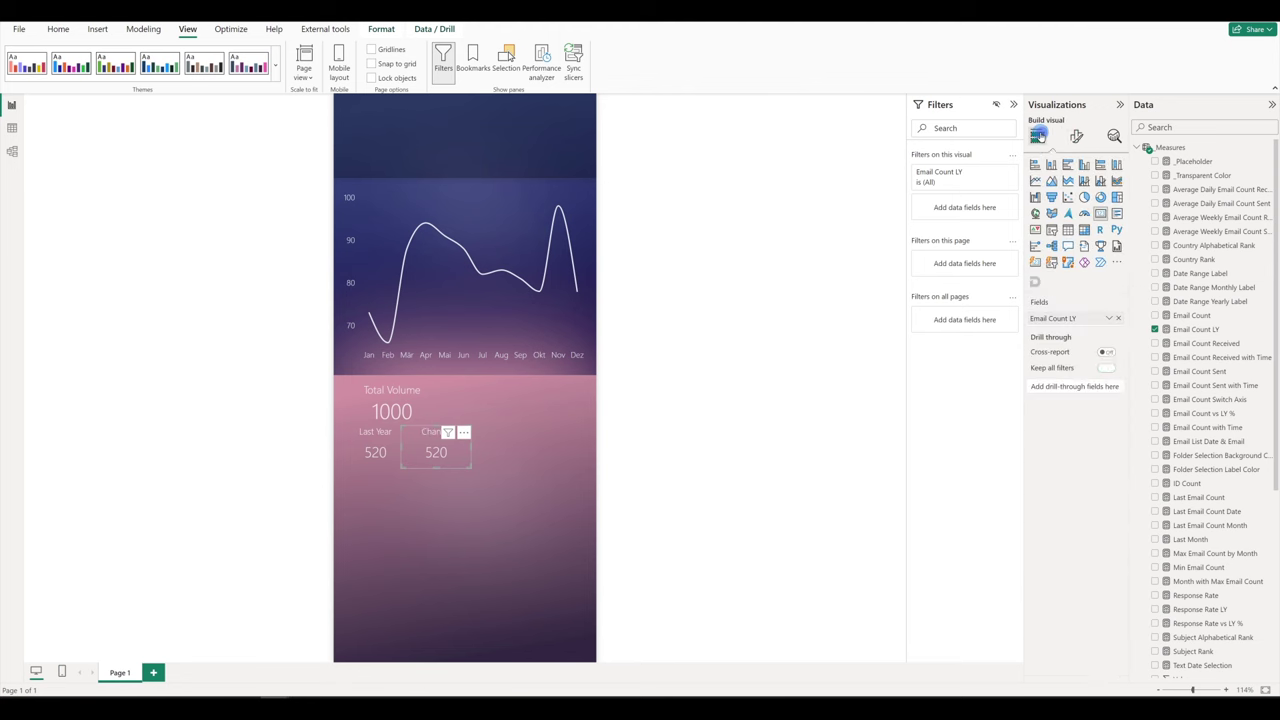
left_click(1117, 318)
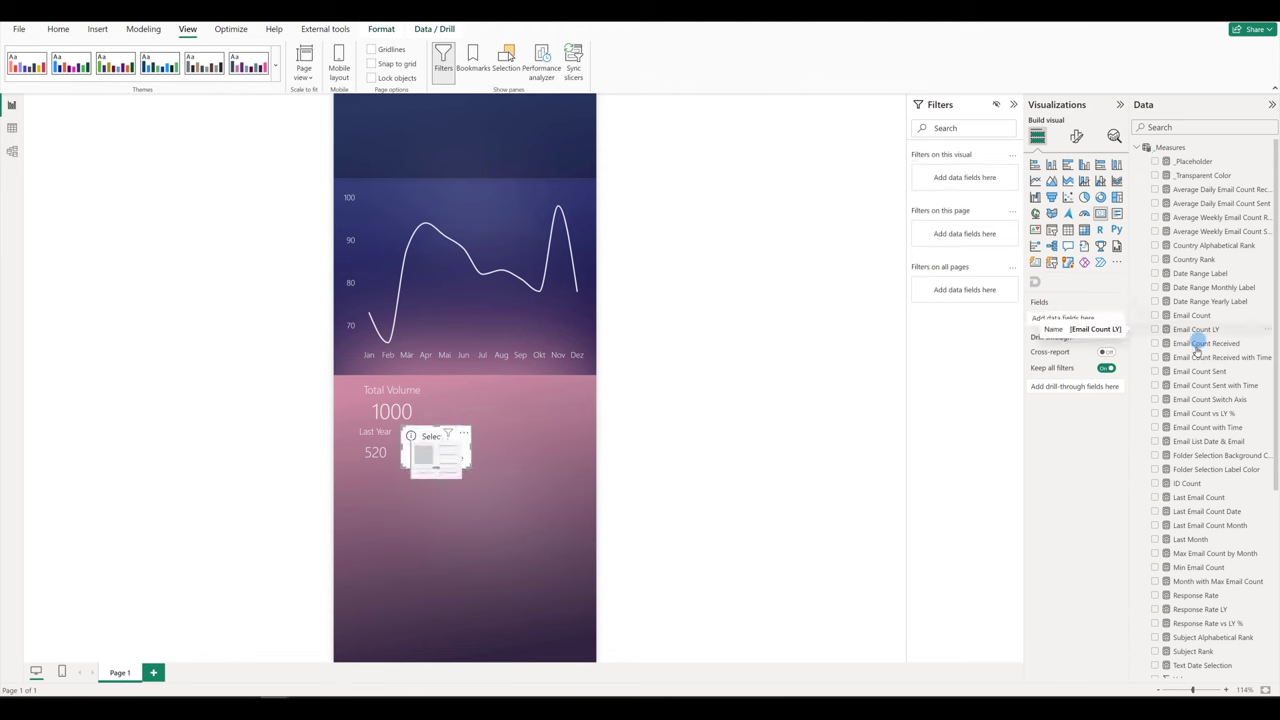
left_click(1155, 413)
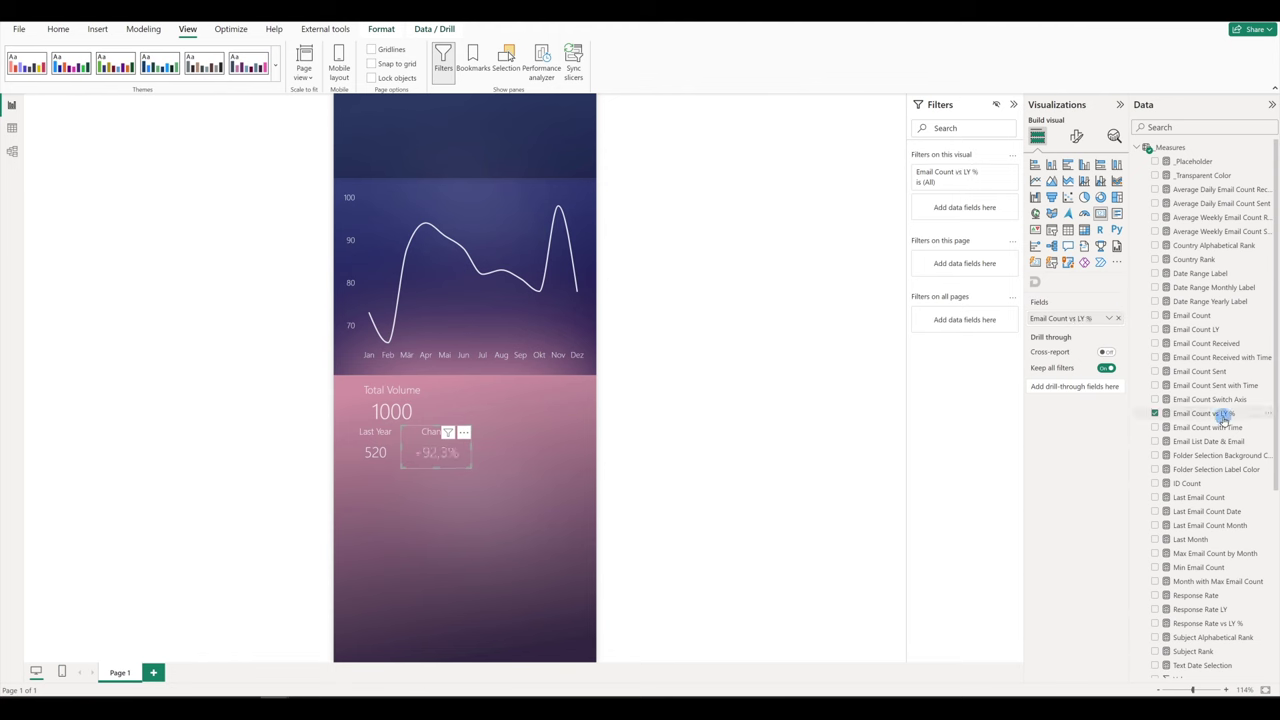
Resize and align the three cards so Total Volume spans the width of the Last Year and Change cards beneath it
left_click(386, 400)
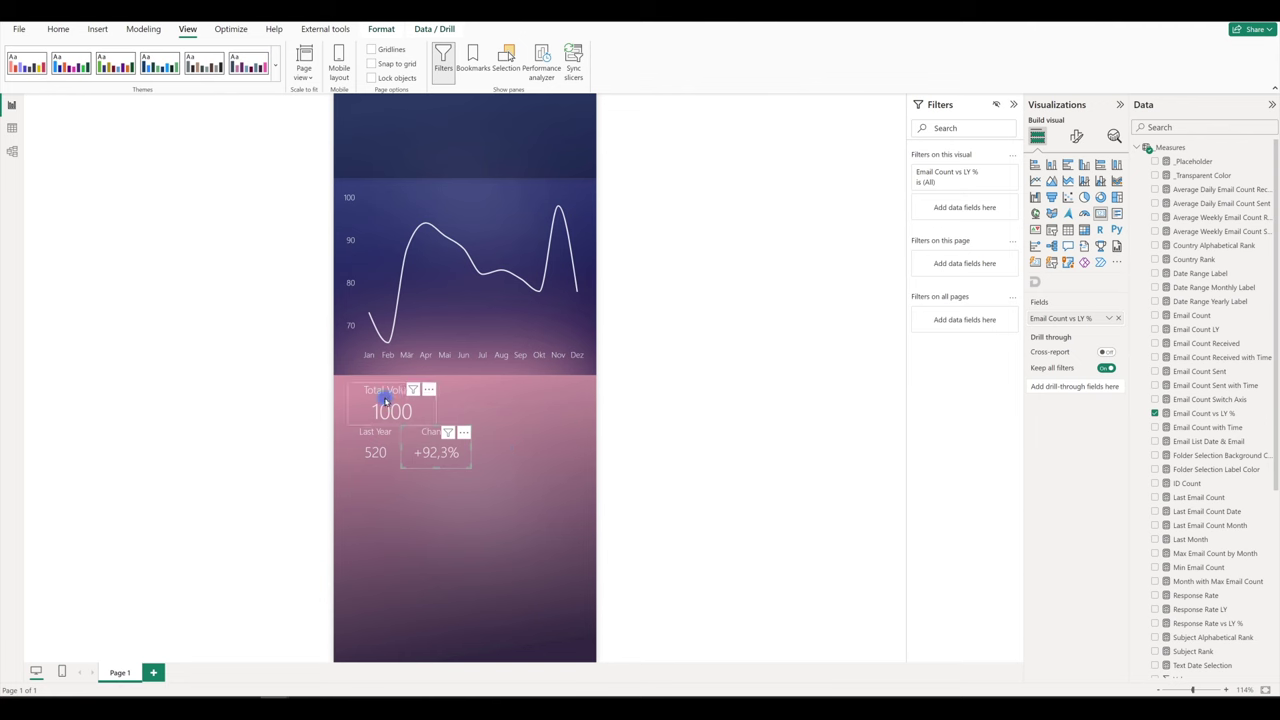
left_click_drag(435, 403, 463, 403)
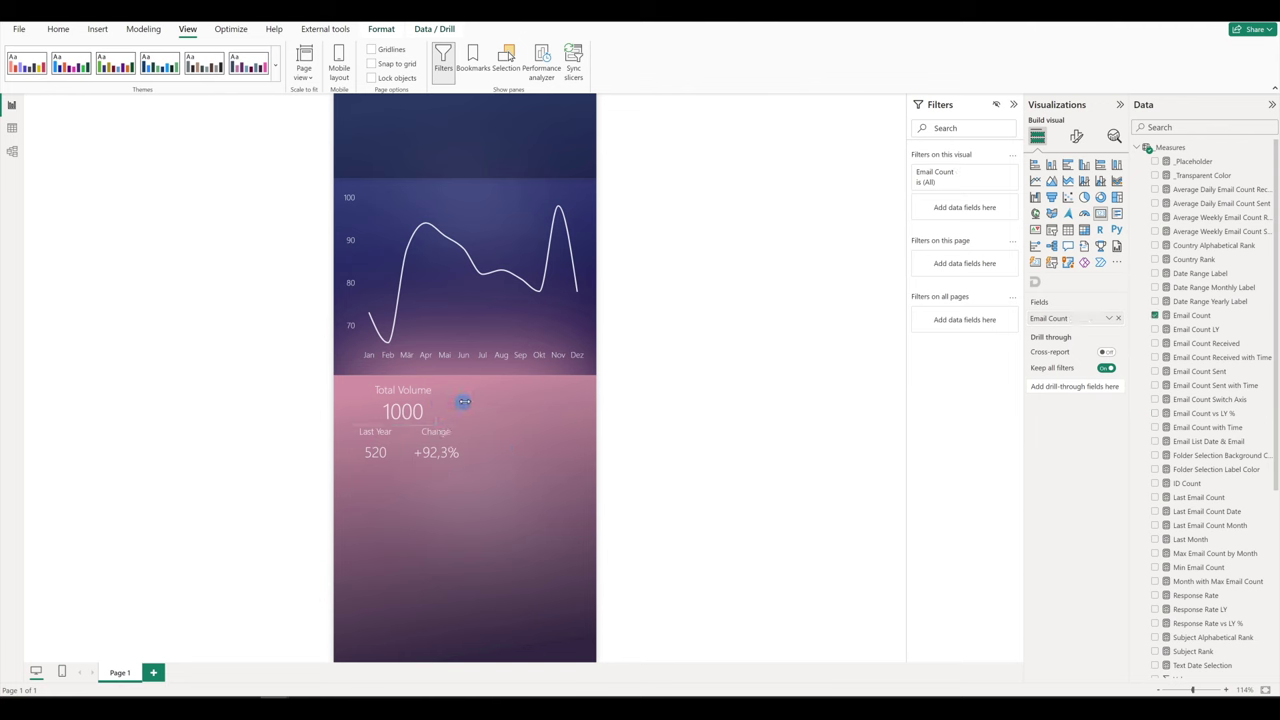
left_click(381, 452)
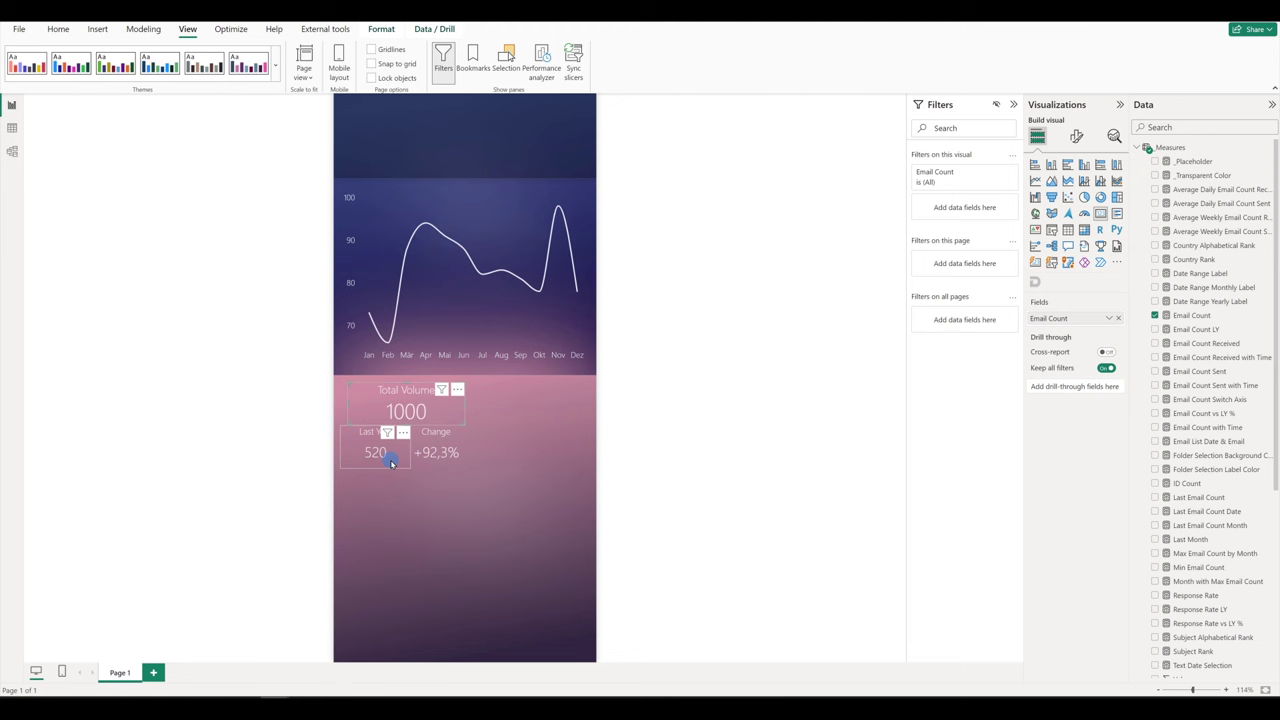
left_click(437, 452)
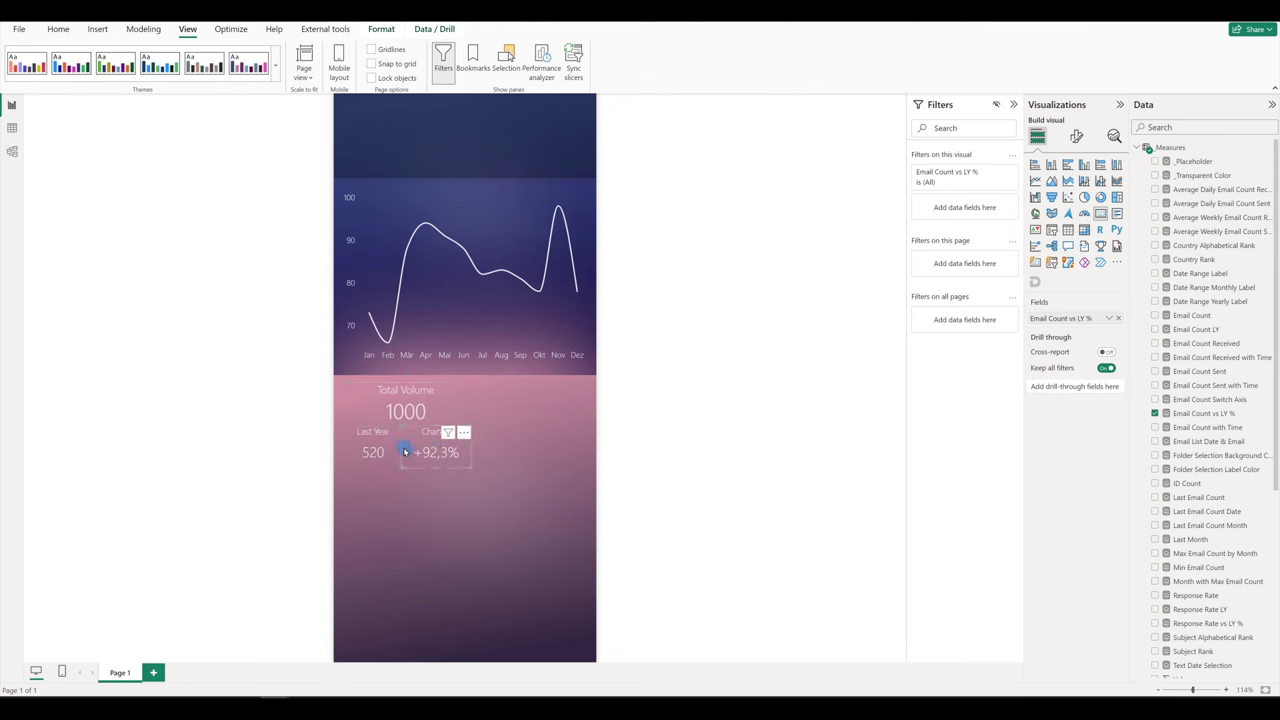
key("ctrl+z")
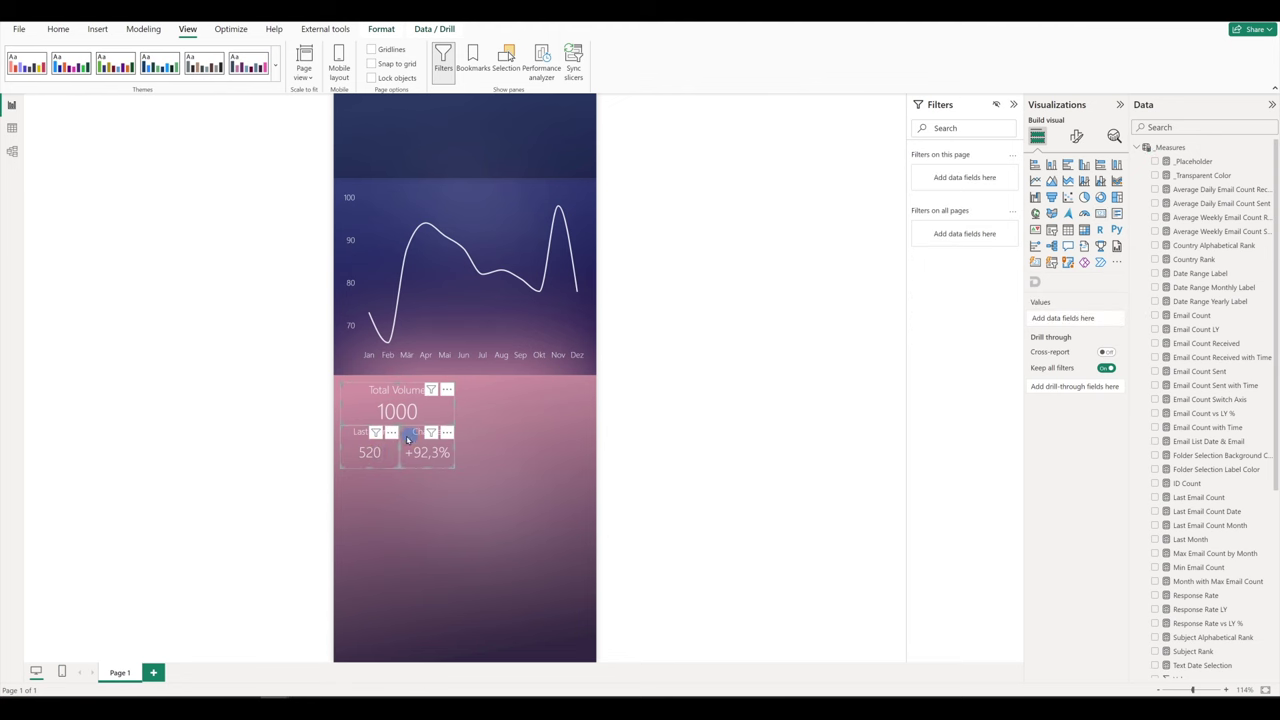
Duplicate the three-card group and place the copy beside the original, on the right half of the page
key("ctrl+c")
key("ctrl+v")
left_click_drag(387, 414, 521, 412)
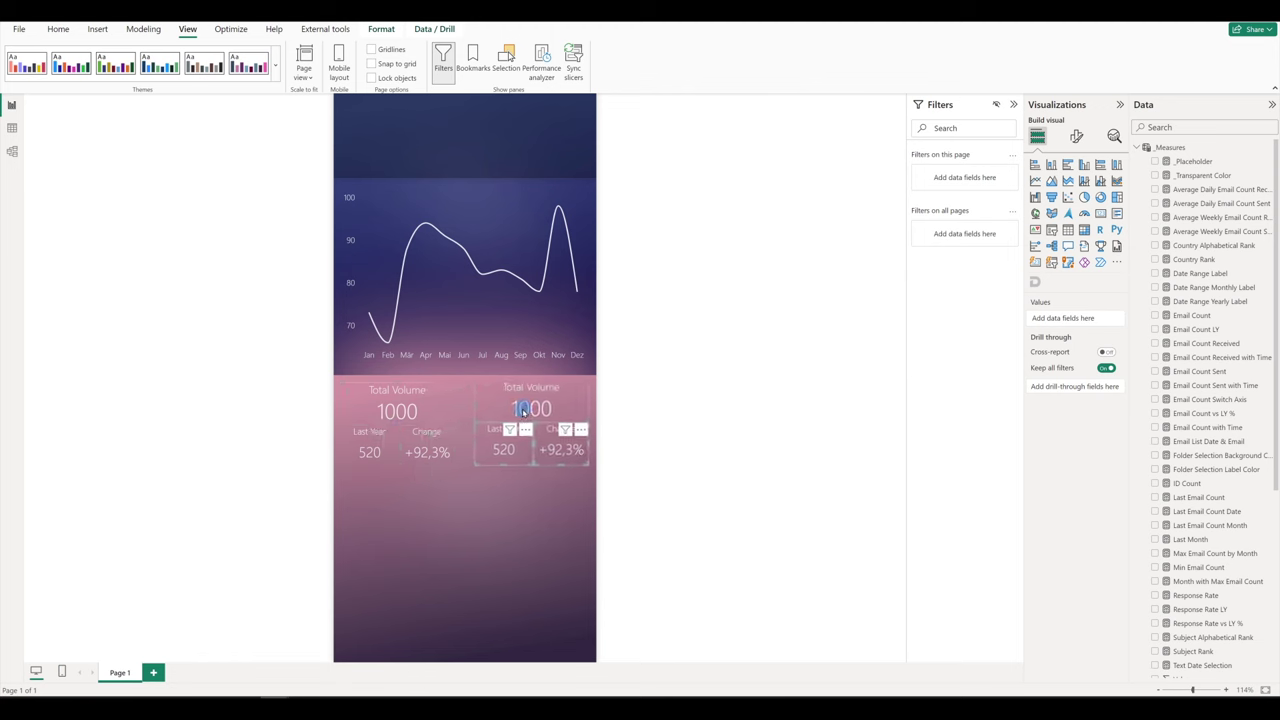
Replace the field of the copied Total Volume card with the Response Rate measure
left_click(521, 410)
left_click_drag(1120, 318, 1121, 321)
left_click(1158, 597)
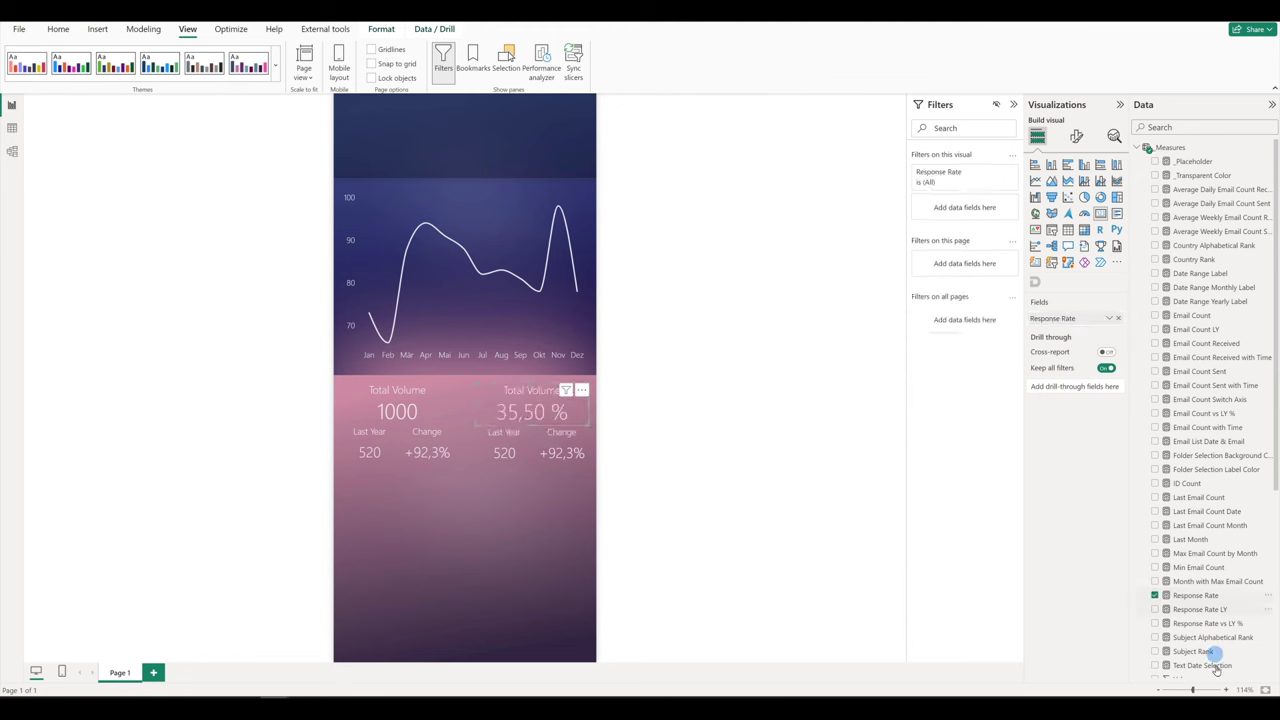
Examine the DAX formula of the Response Rate measure and return to its card
left_click(1200, 597)
left_click(188, 114)
left_click(207, 113)
left_click(684, 260)
left_click(557, 411)
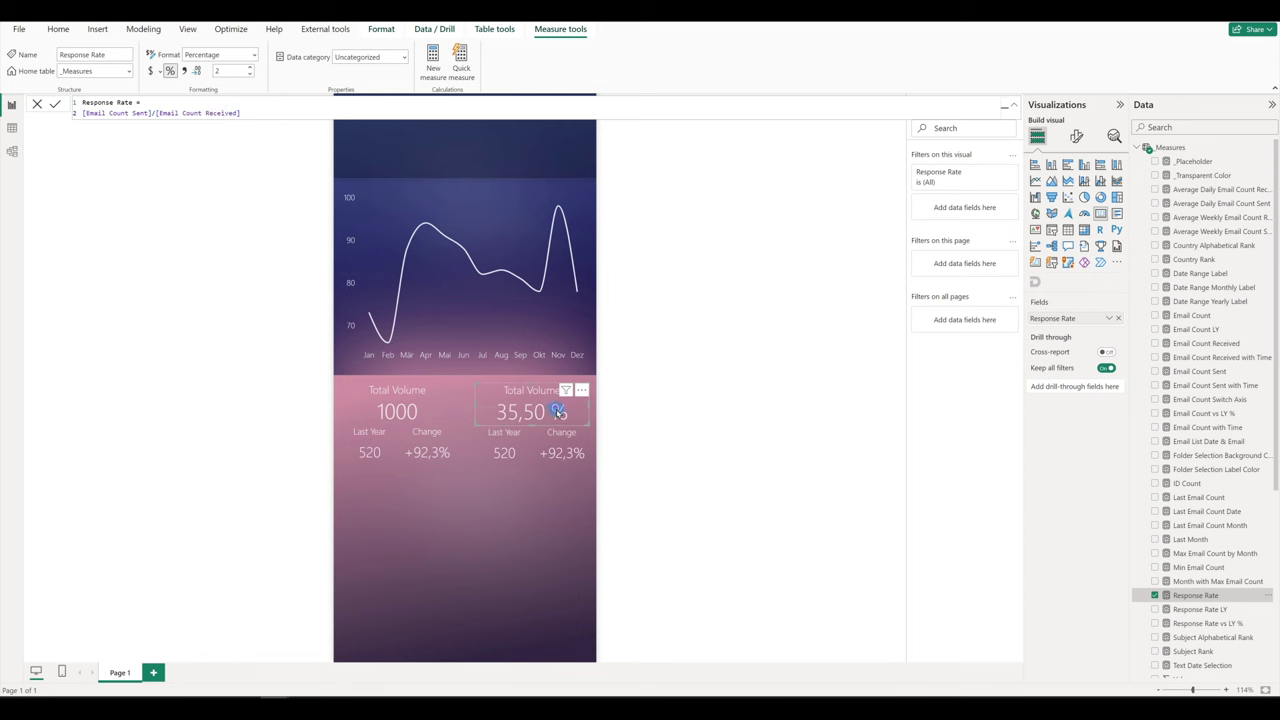
Retitle the copied Total Volume card as "Response Rate"
left_click(1187, 597)
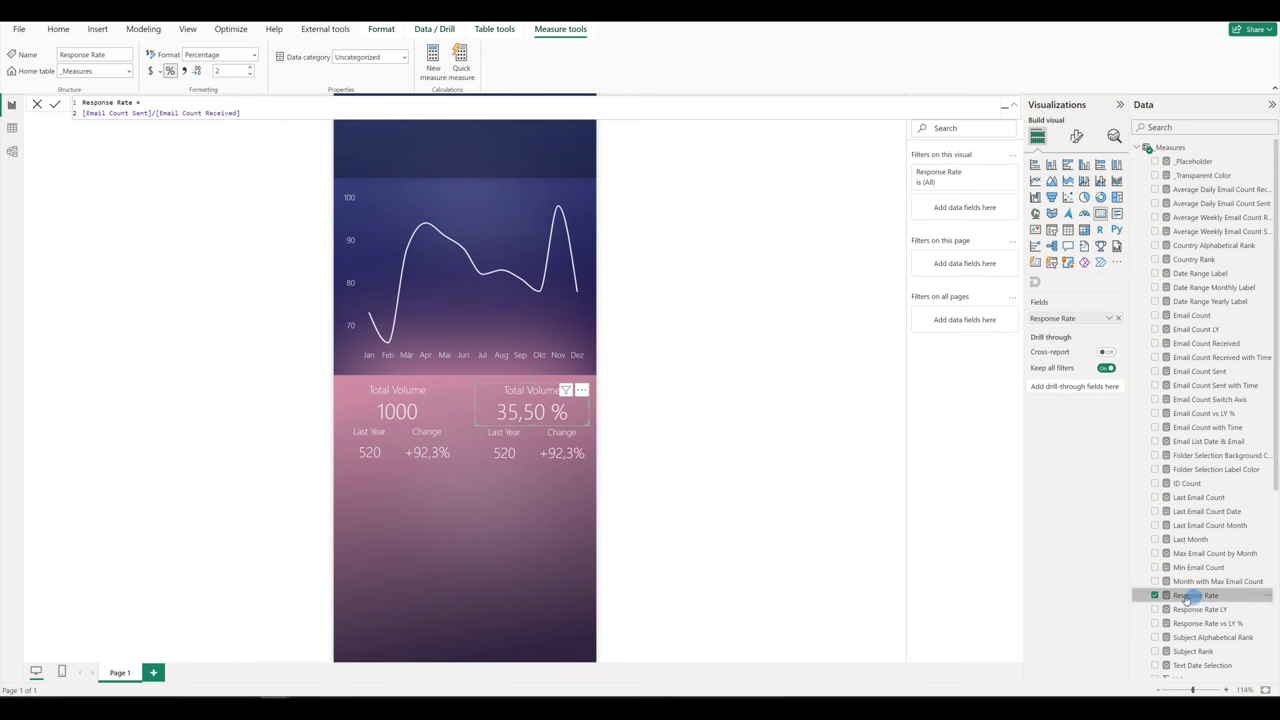
left_click(1075, 138)
left_click(1076, 188)
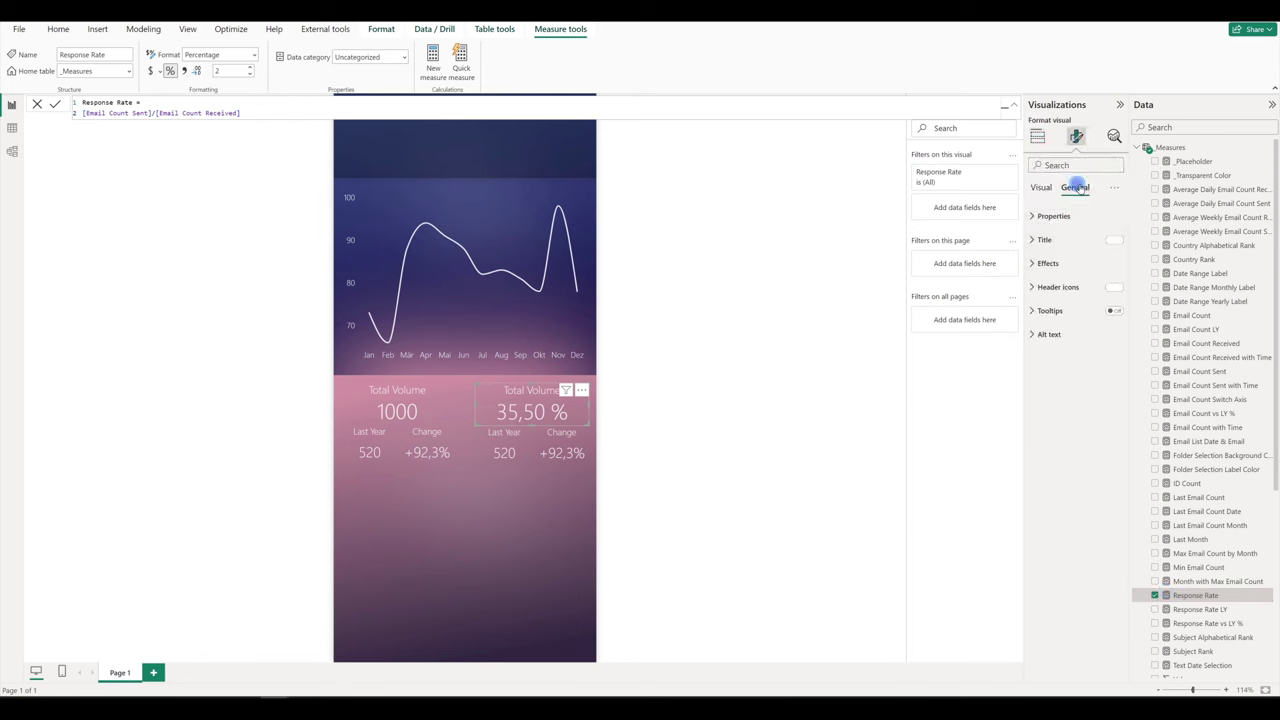
left_click(1052, 216)
left_click(1052, 216)
left_click(1044, 240)
left_click(1084, 297)
type("Response Rate")
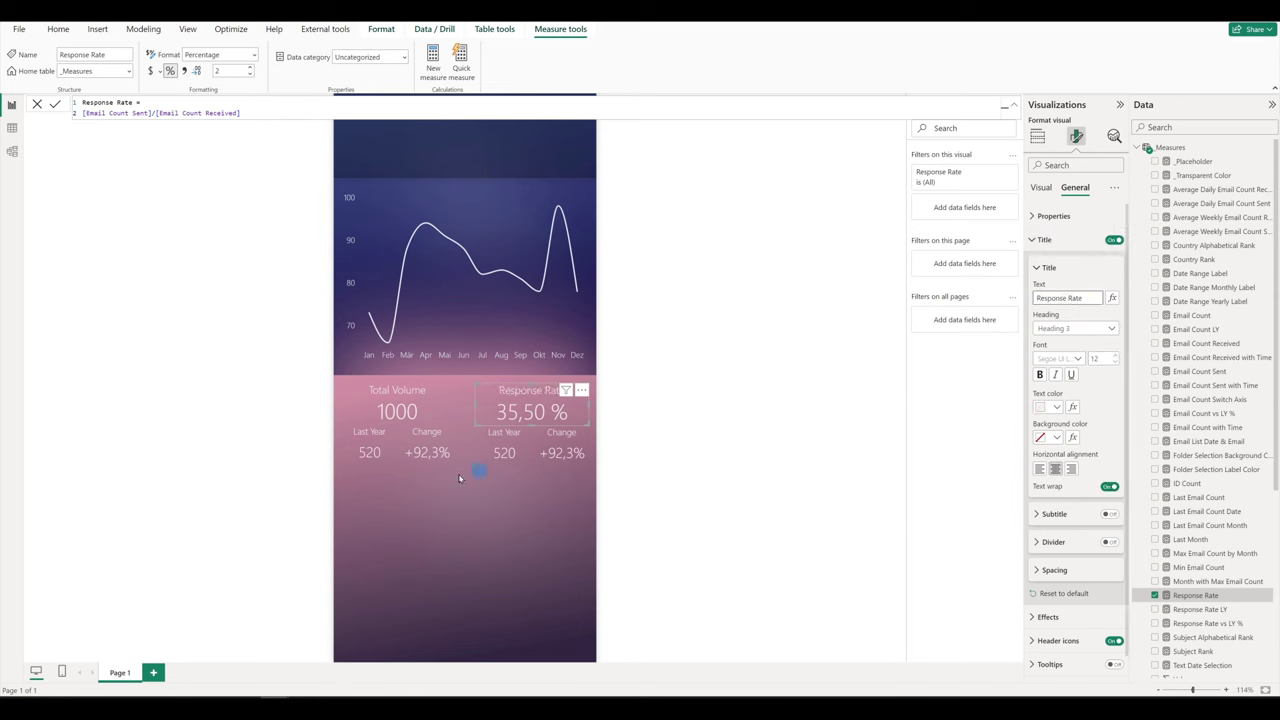
Replace the field of the Last Year card under Response Rate with the Response Rate LY measure
left_click(506, 452)
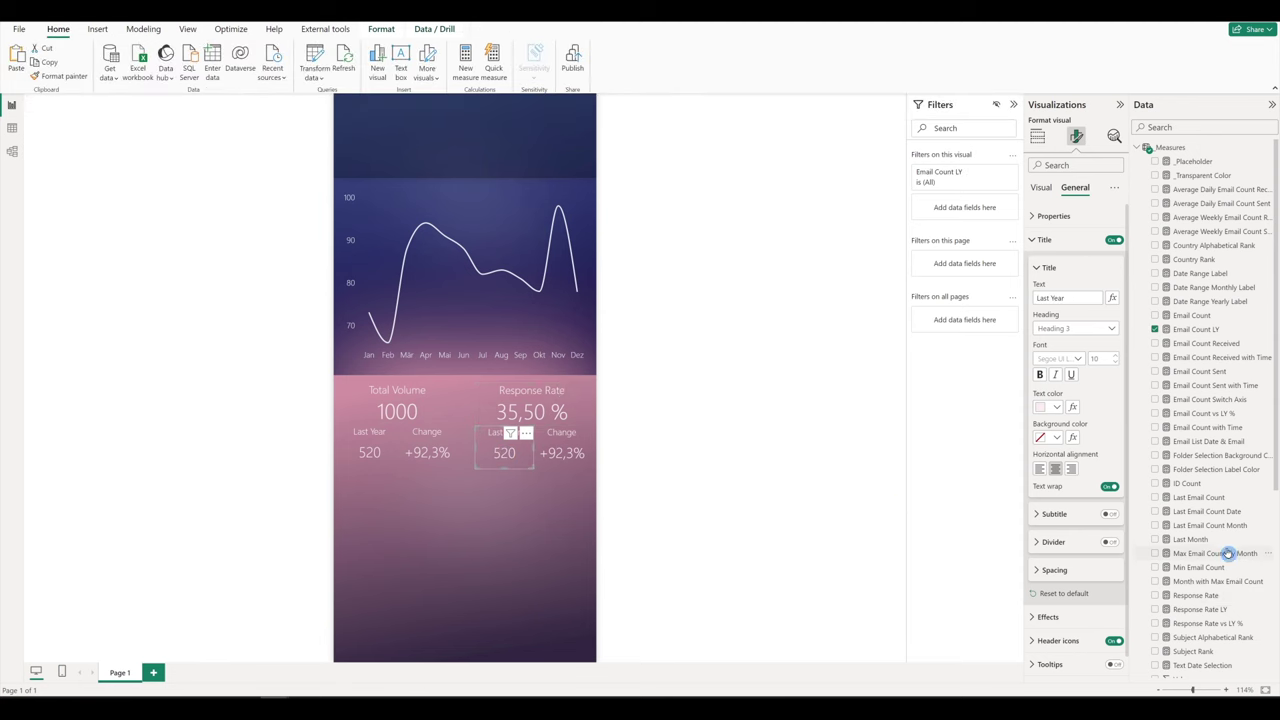
left_click(1155, 329)
left_click(1155, 596)
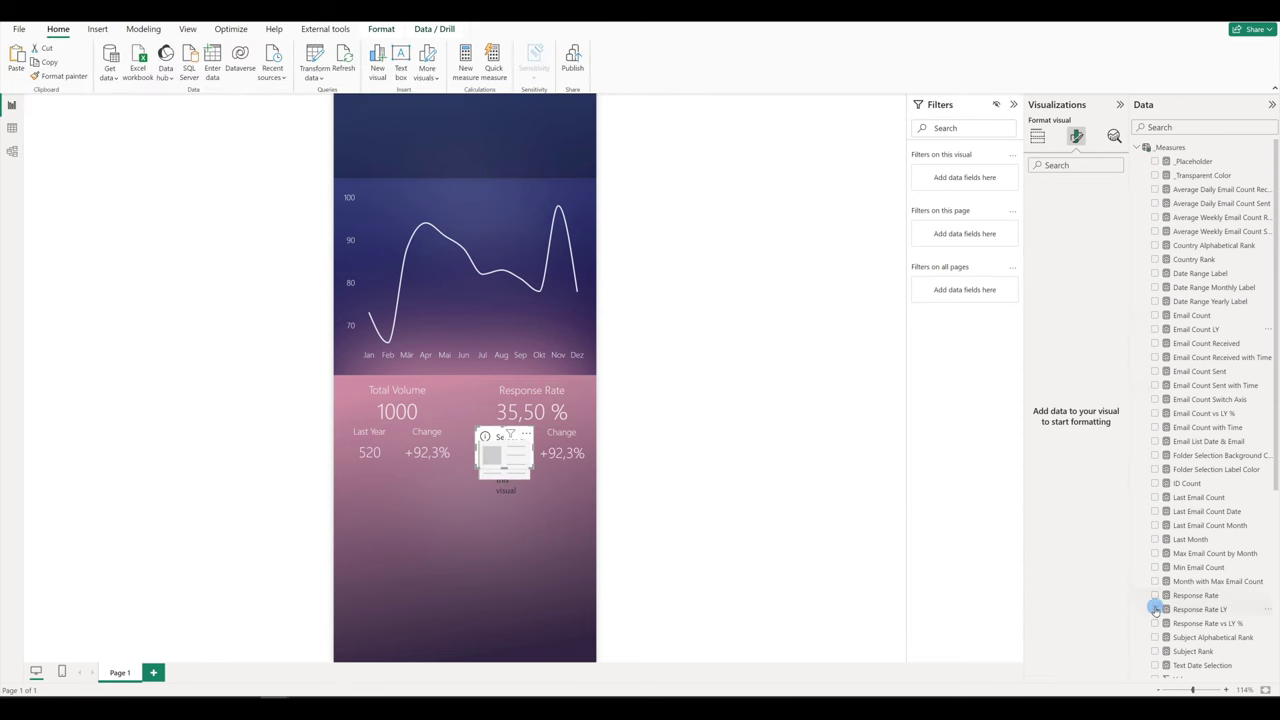
left_click(1155, 610)
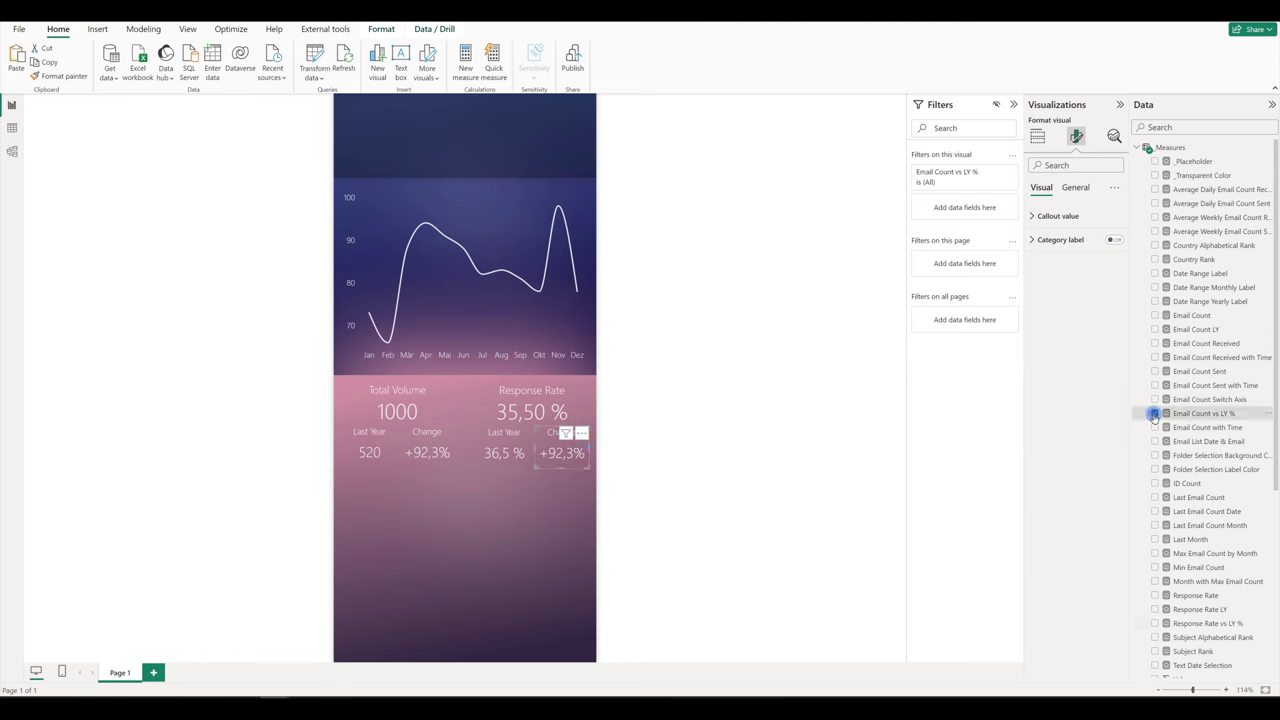
Replace the field of the Change card under Response Rate with the Response Rate vs LY % measure
left_click(1155, 413)
left_click(1155, 624)
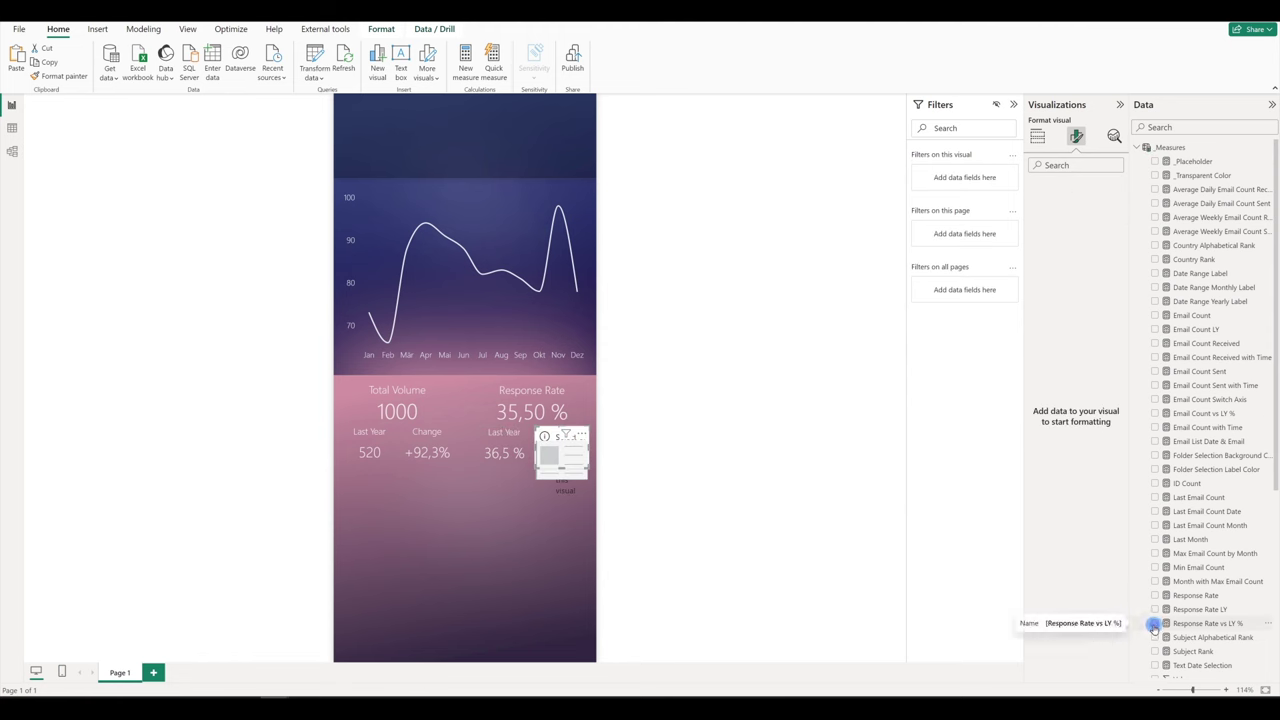
left_click(505, 522)
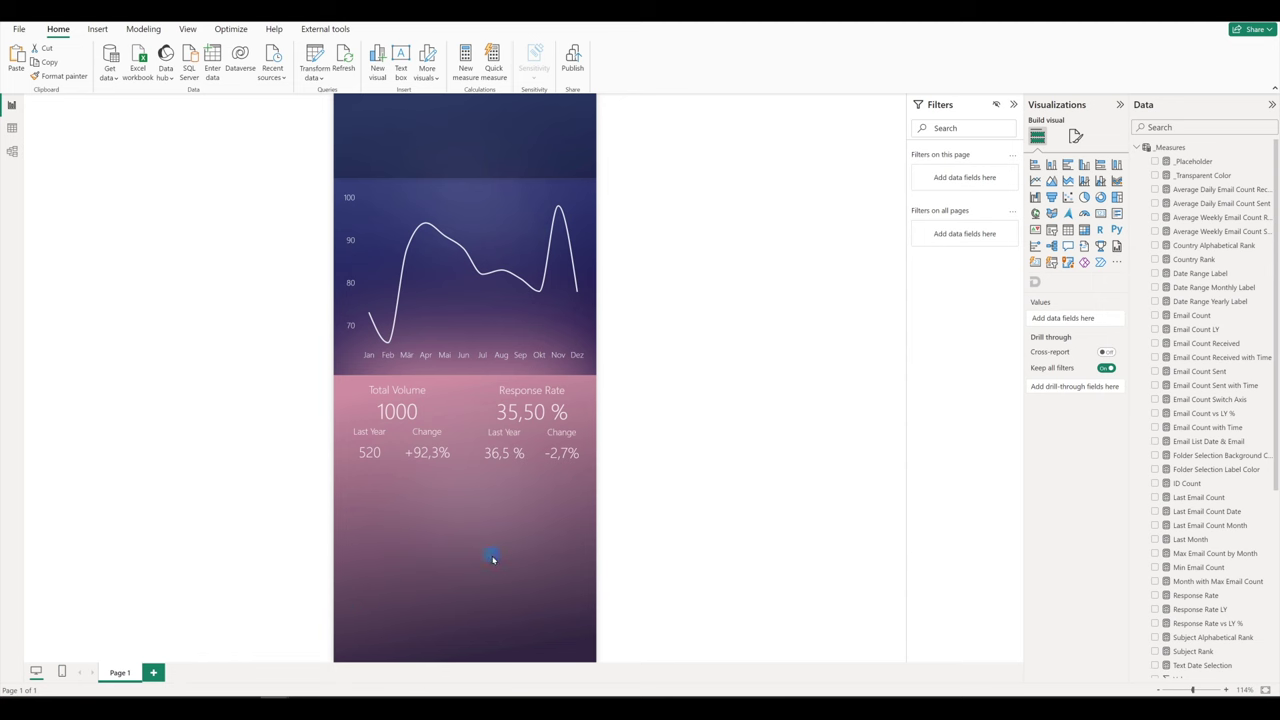
Duplicate the line chart, place the copy below the KPI cards and convert it to a stacked column chart
left_click(424, 203)
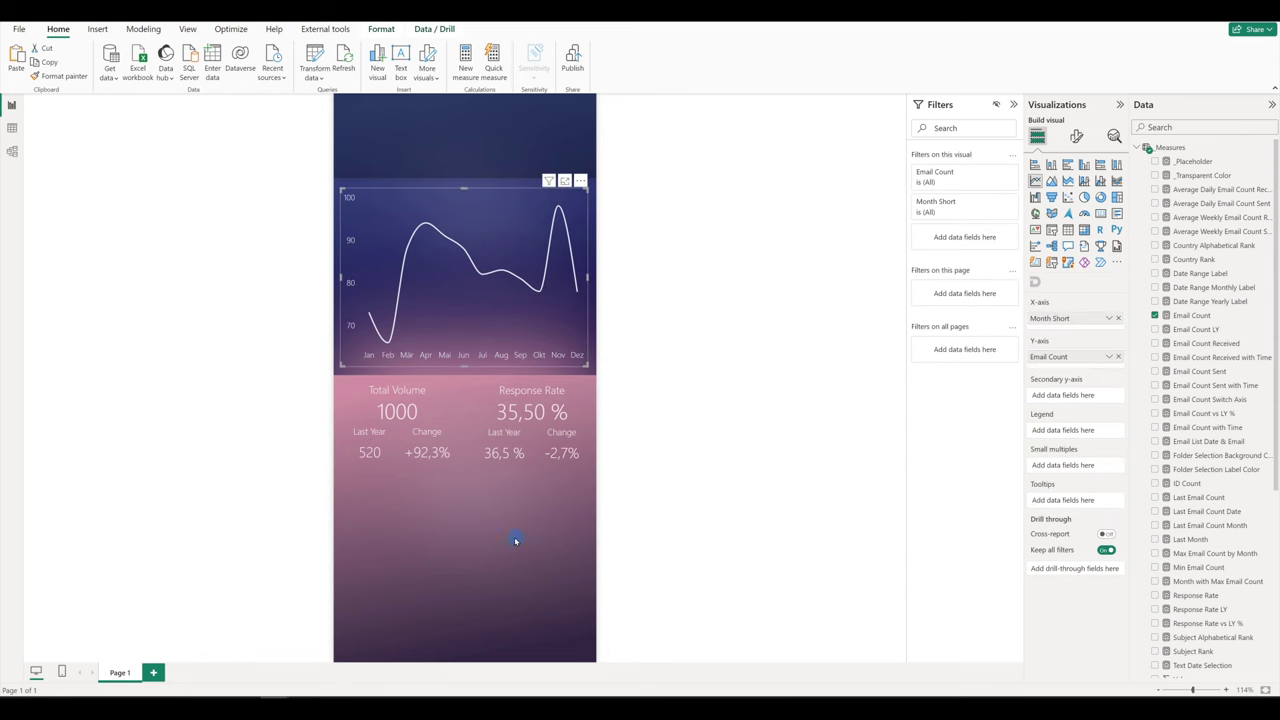
left_click_drag(413, 193, 423, 491)
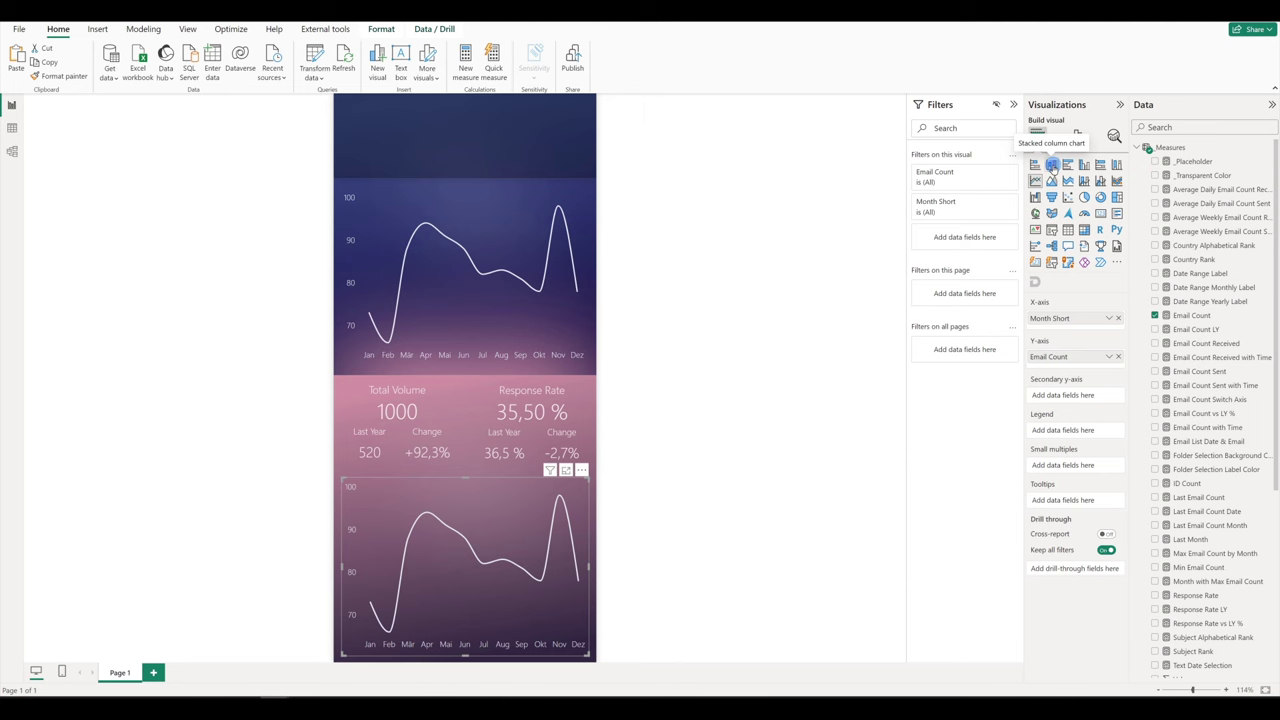
left_click(1052, 167)
Replace Email Count on the column chart's Y-axis with Email Count Received and Email Count Sent
left_click_drag(1121, 359, 1246, 366)
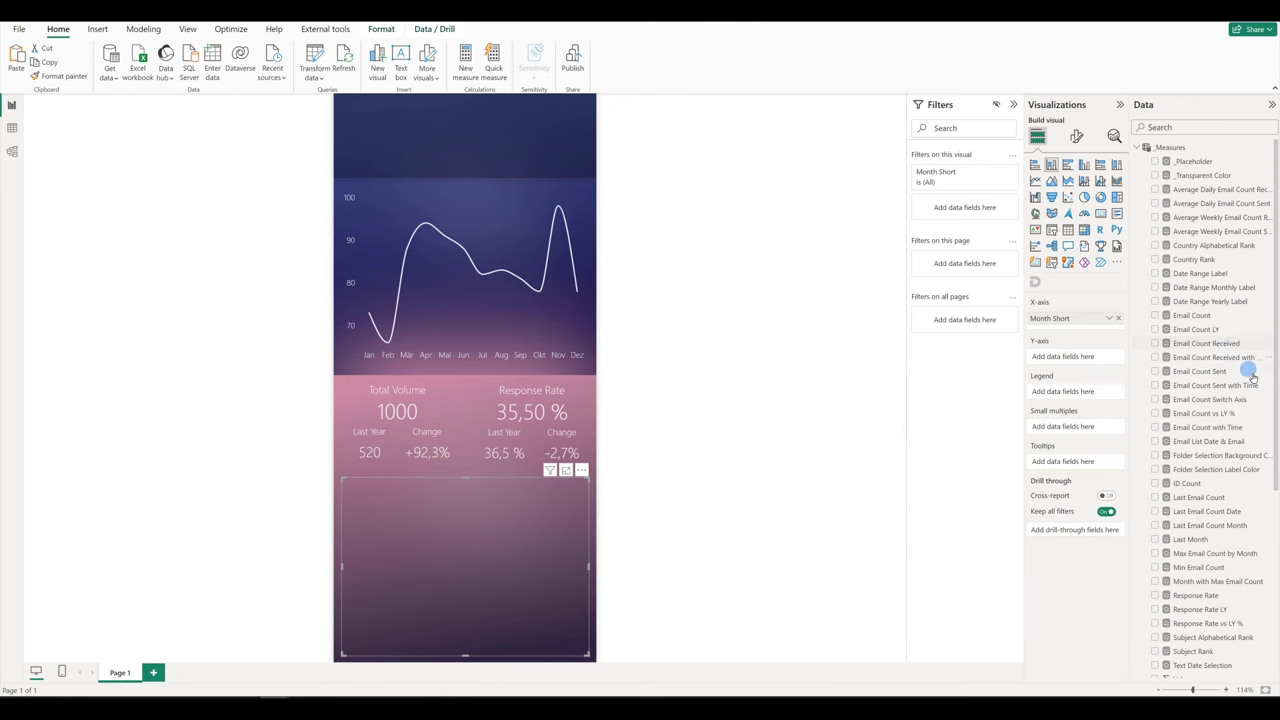
left_click(1154, 344)
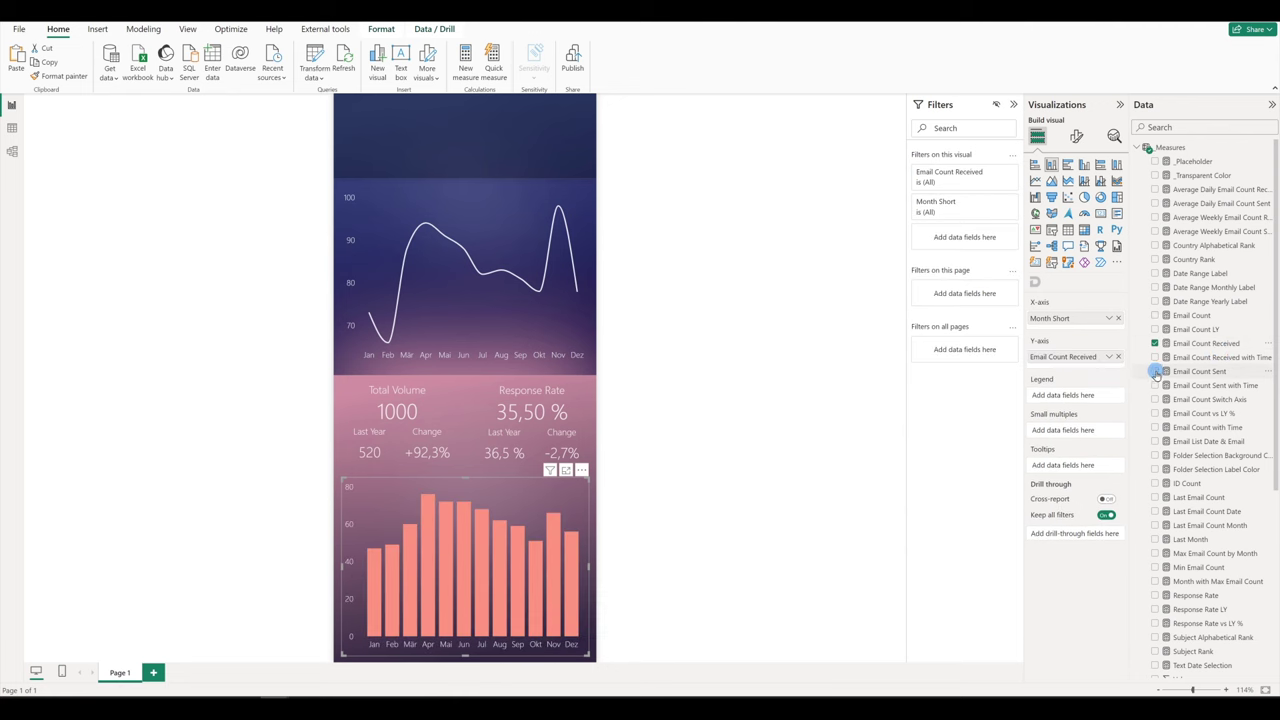
left_click(1155, 371)
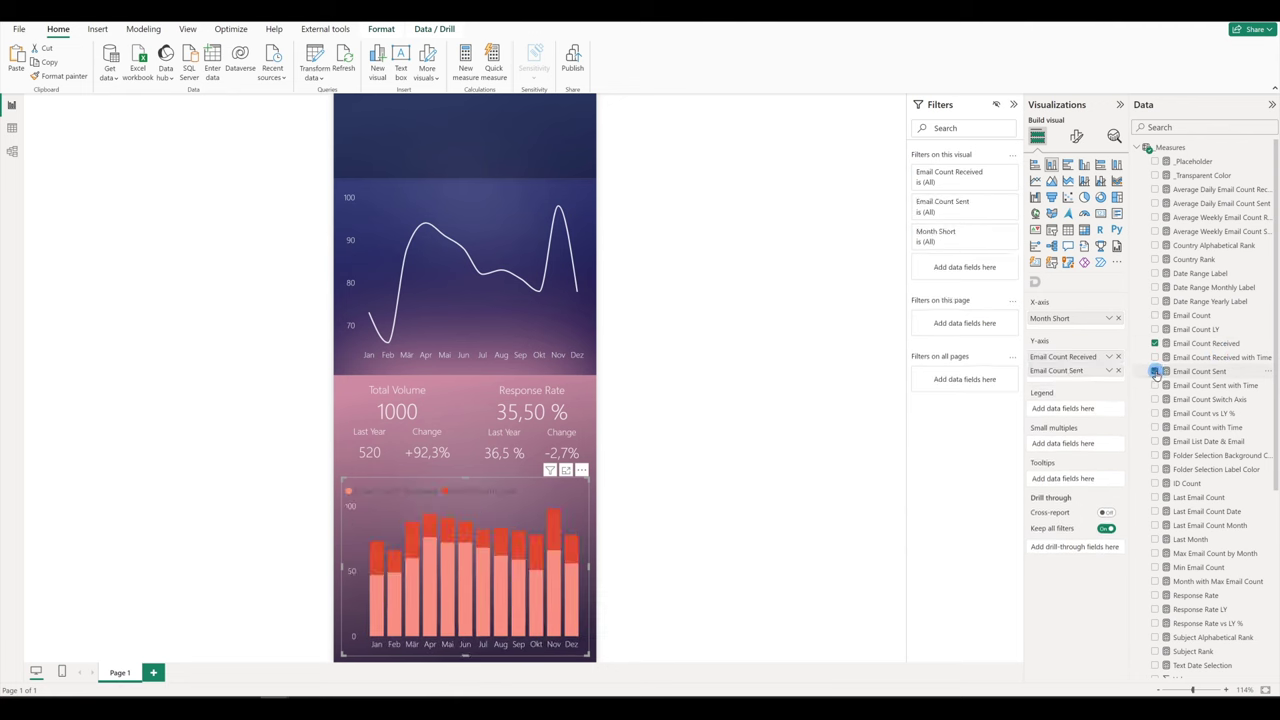
Turn off the column chart's legend and set its X-axis label color to the pale pink recent color
left_click(1077, 140)
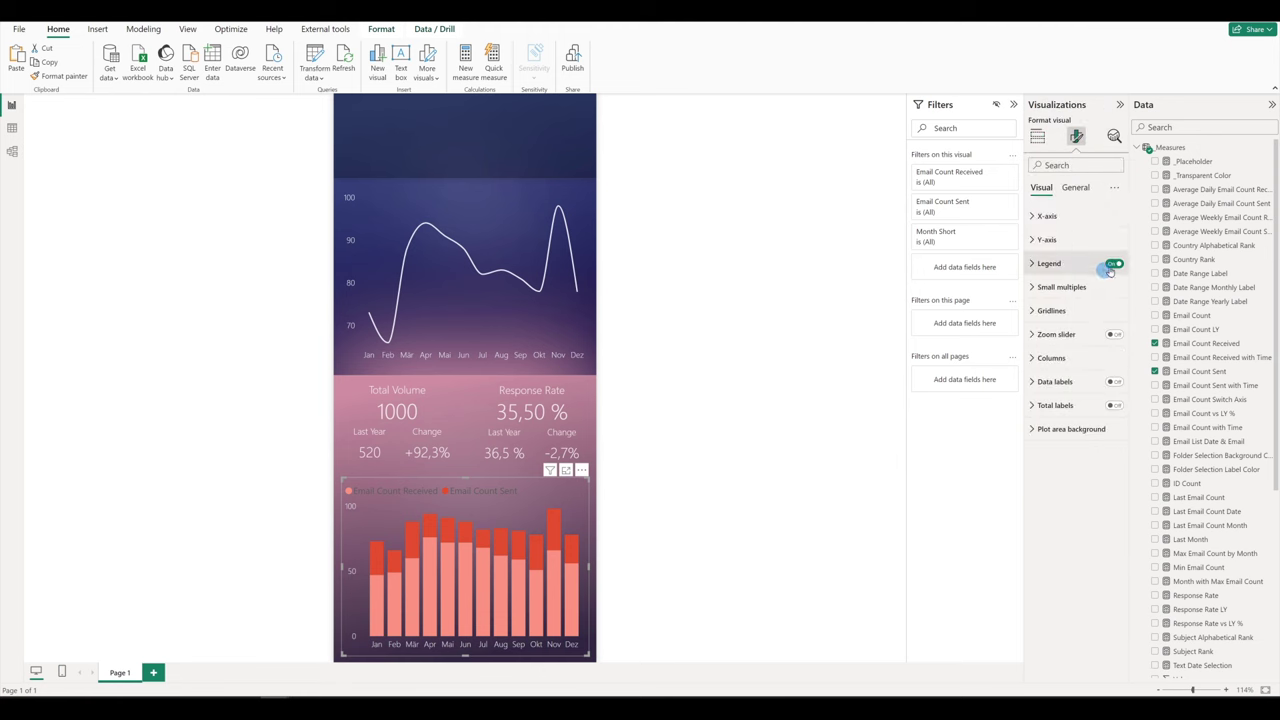
left_click(1115, 264)
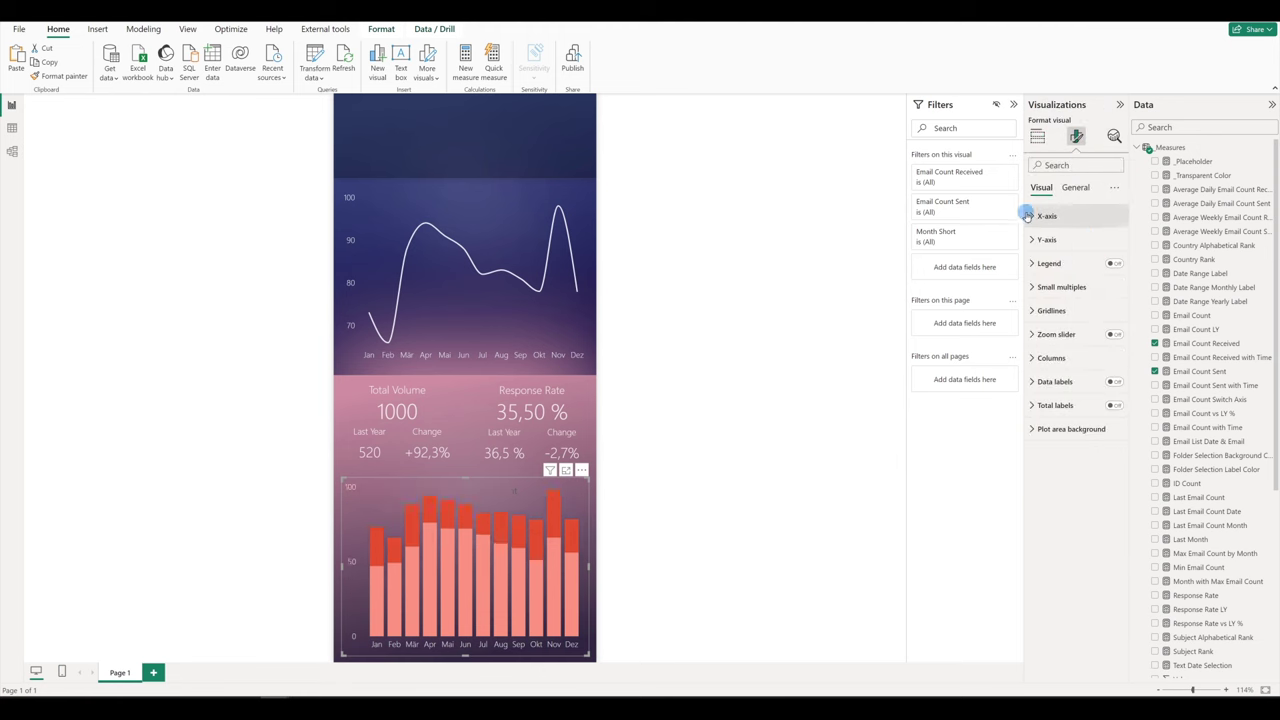
left_click(1034, 220)
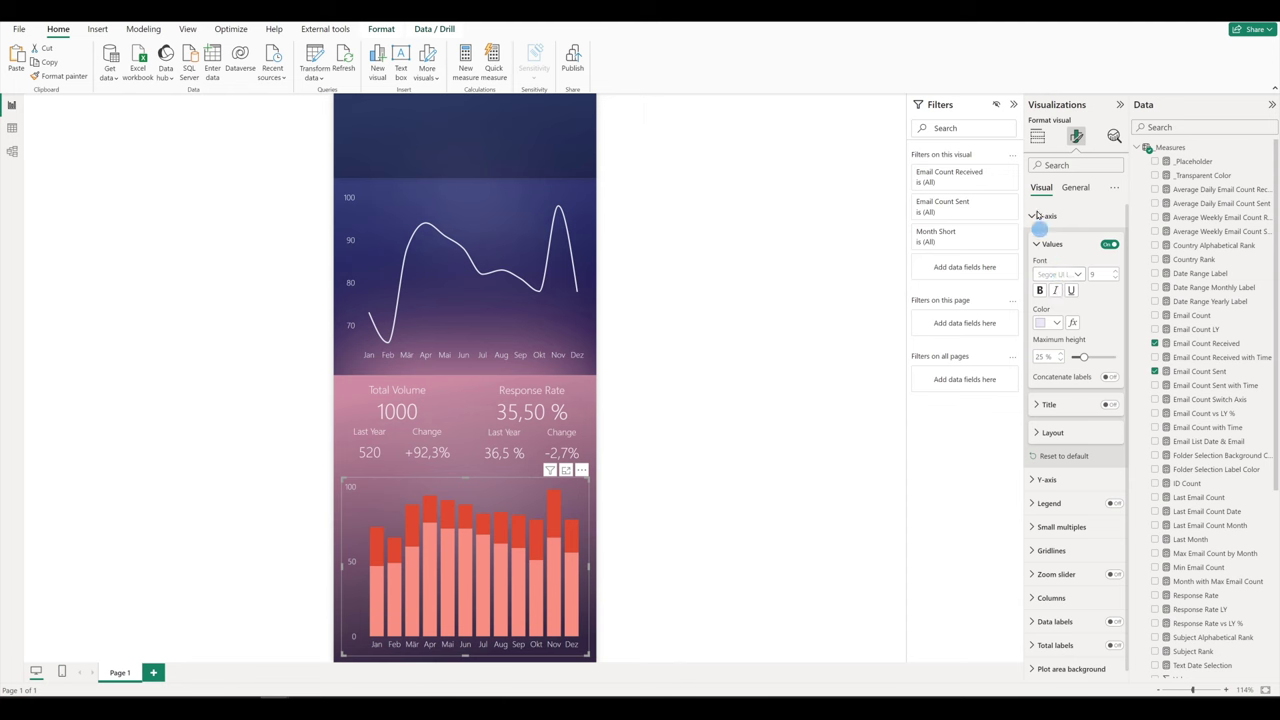
left_click(1046, 222)
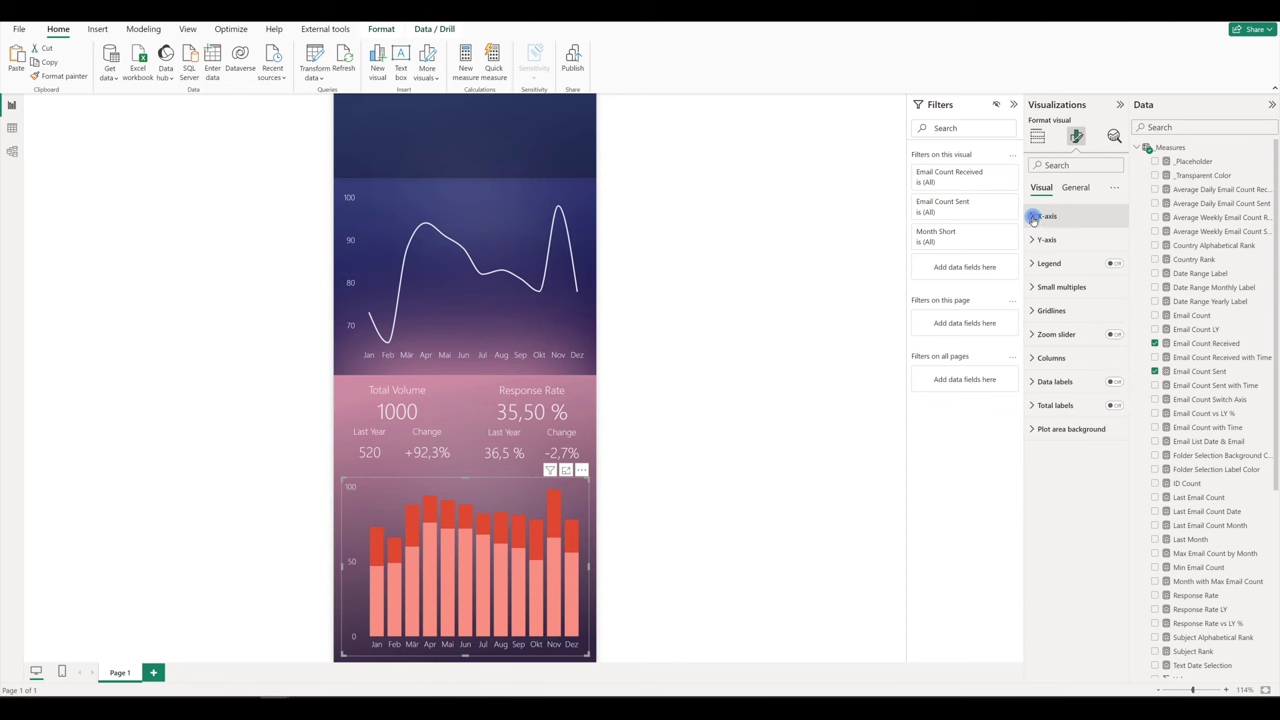
left_click(1034, 218)
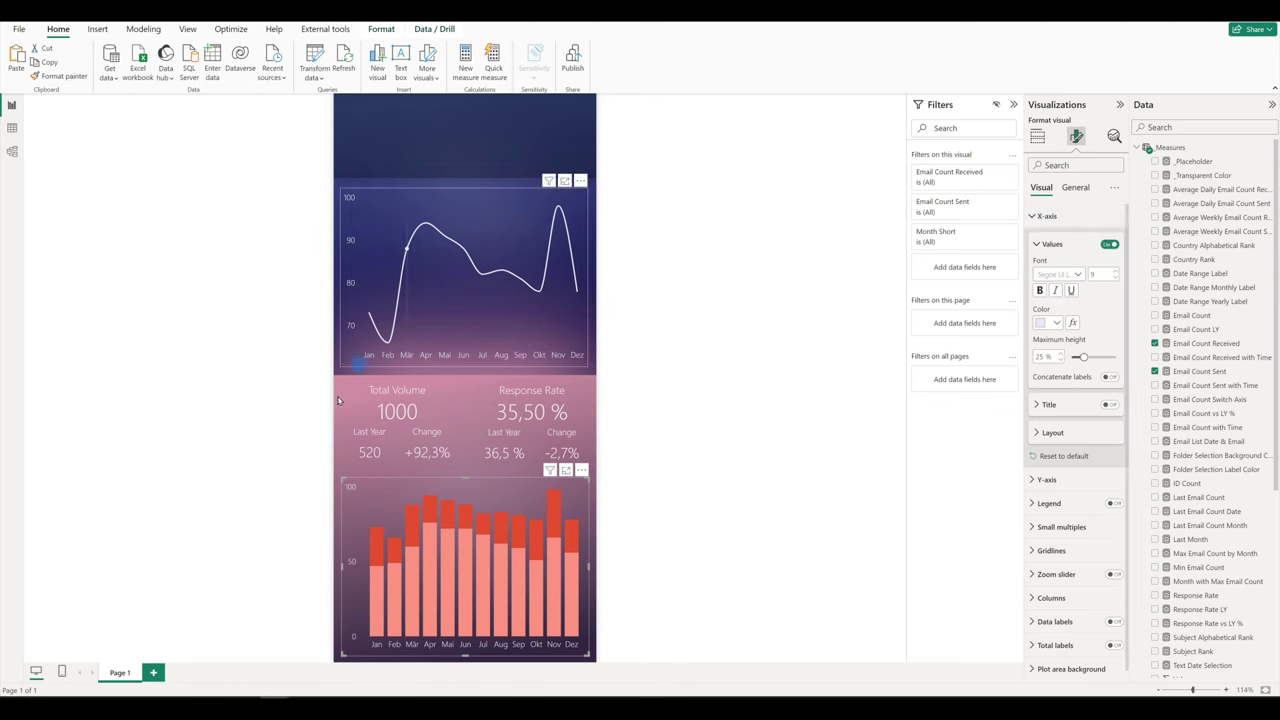
left_click(1050, 322)
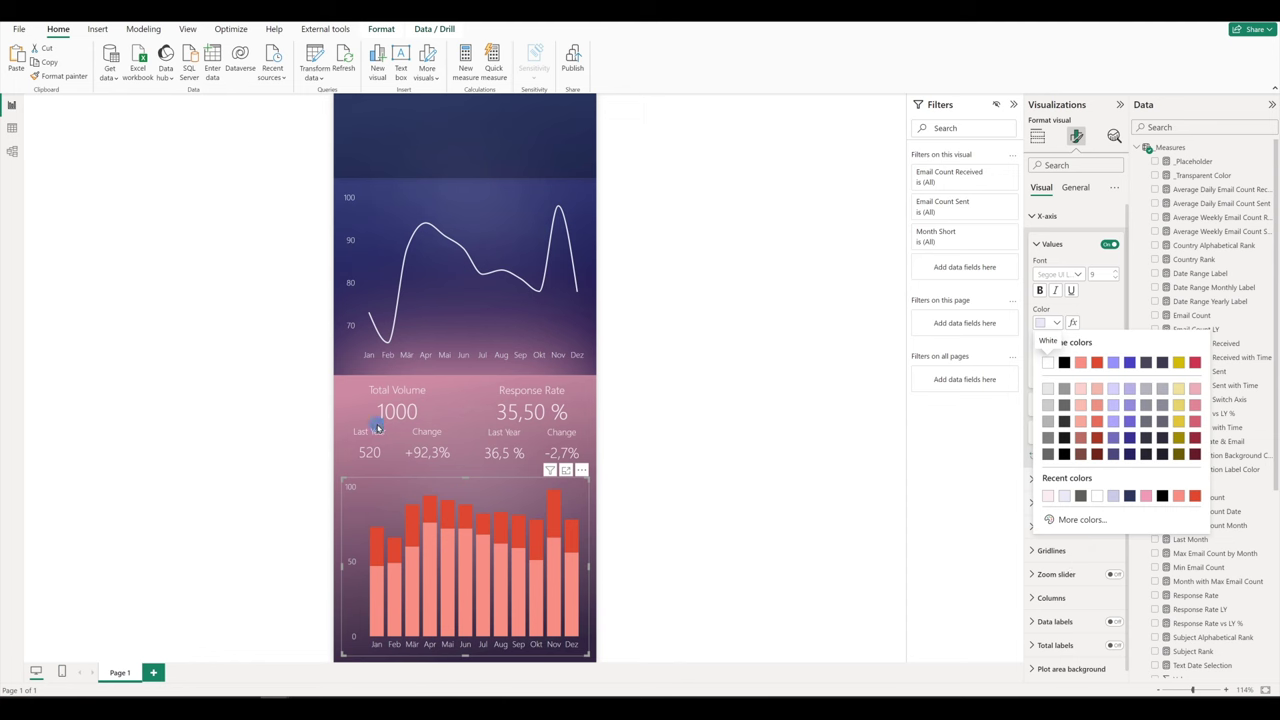
left_click(1057, 320)
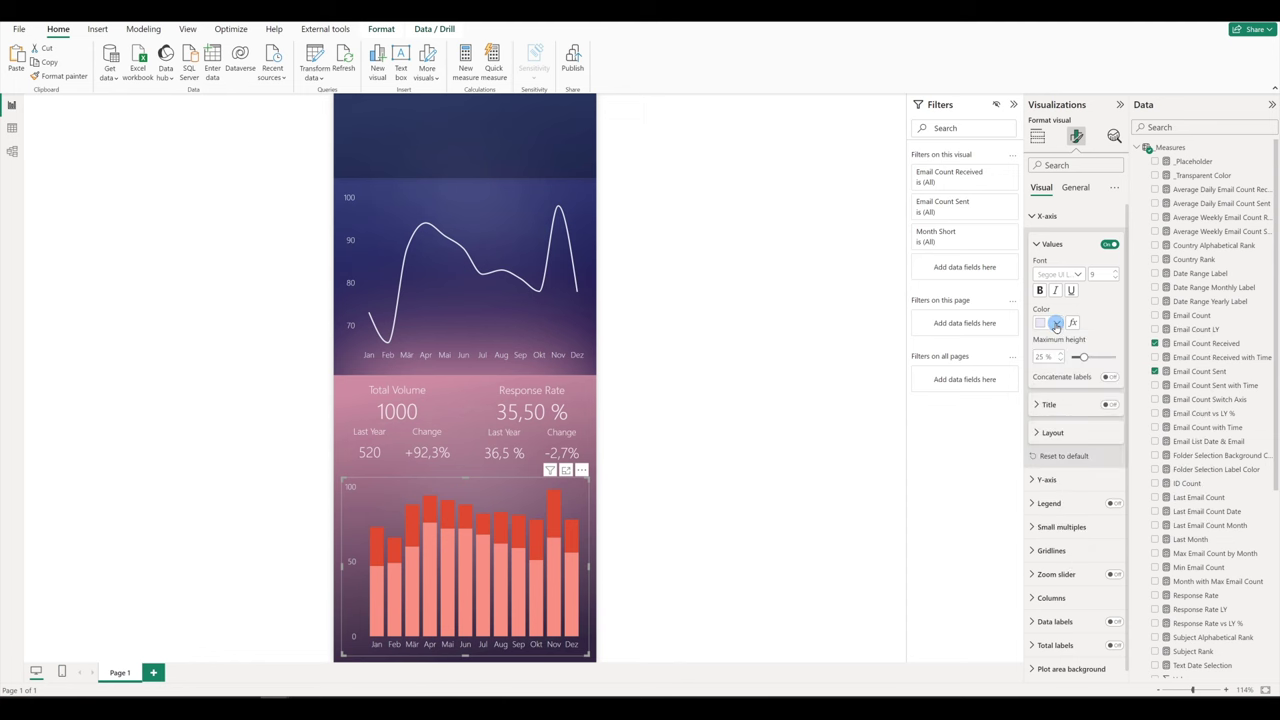
left_click(1056, 323)
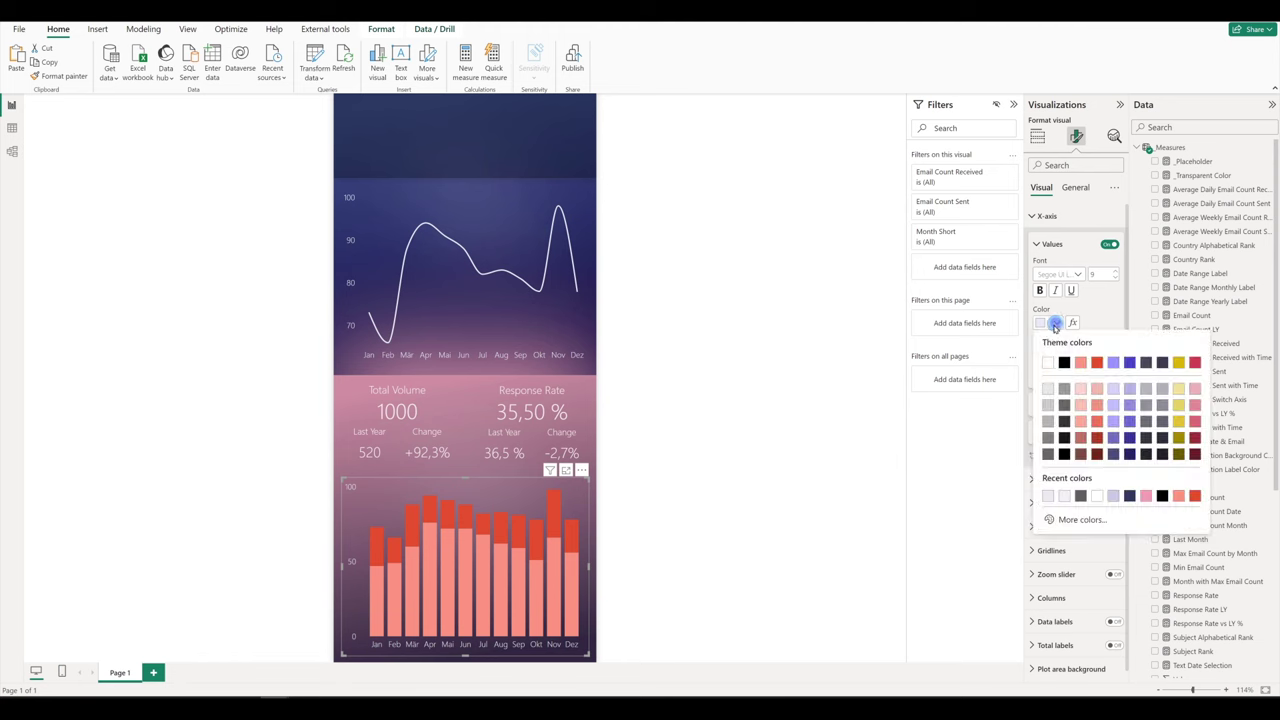
left_click(1065, 500)
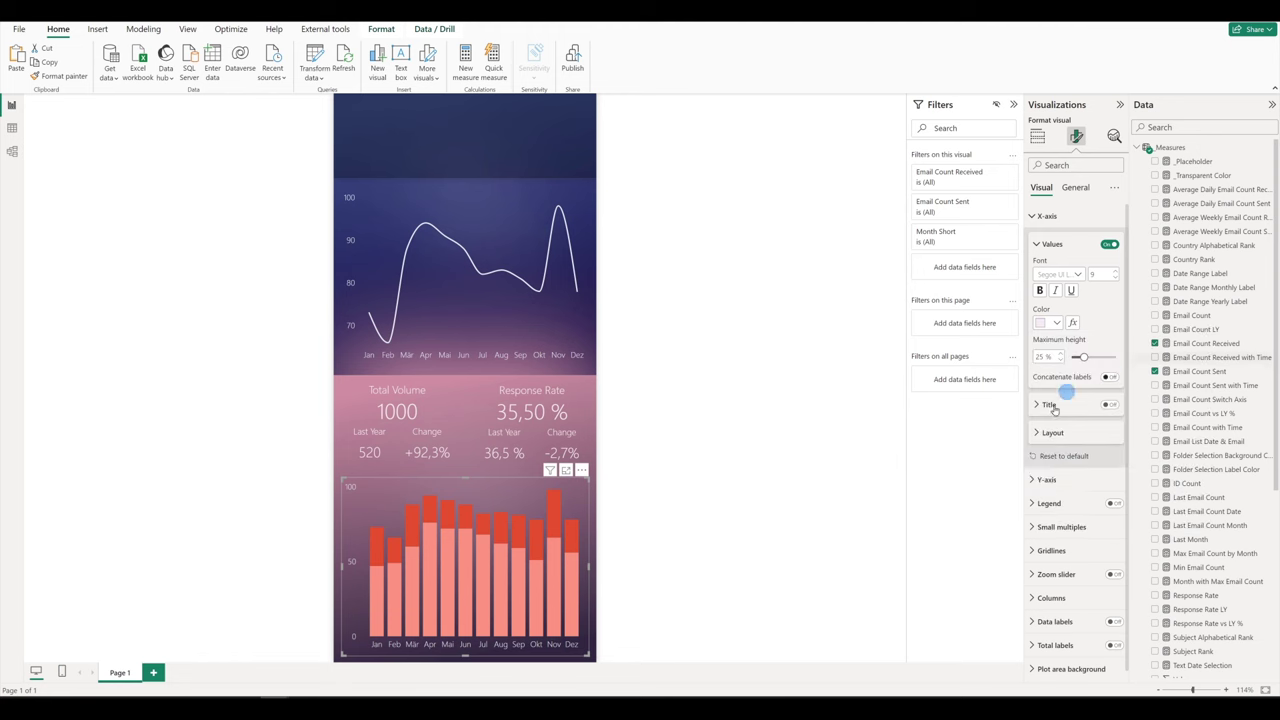
Set the column chart's Y-axis label color to the same pale pink recent color
left_click(1055, 478)
scroll(1059, 470, "down", 3)
left_click(1052, 486)
left_click(1052, 566)
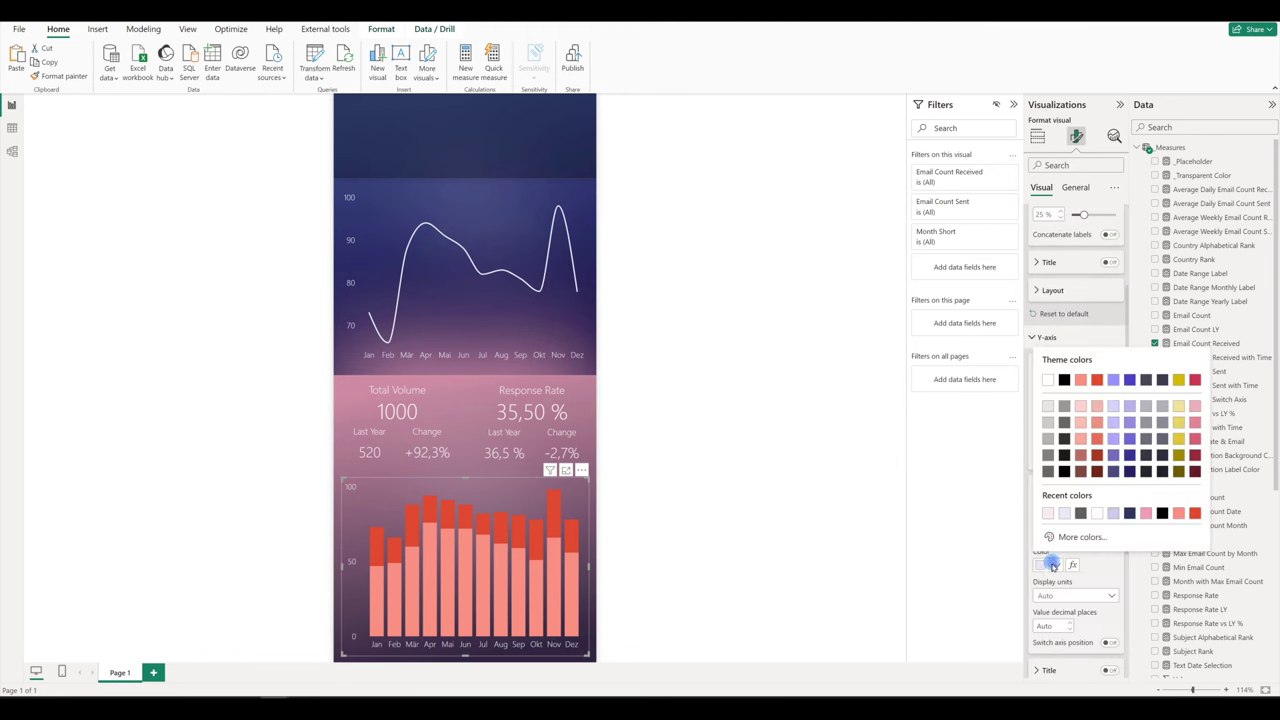
left_click(1046, 511)
Color the Email Count Received columns light lavender, #CBCCE9
scroll(1040, 600, "down", 5)
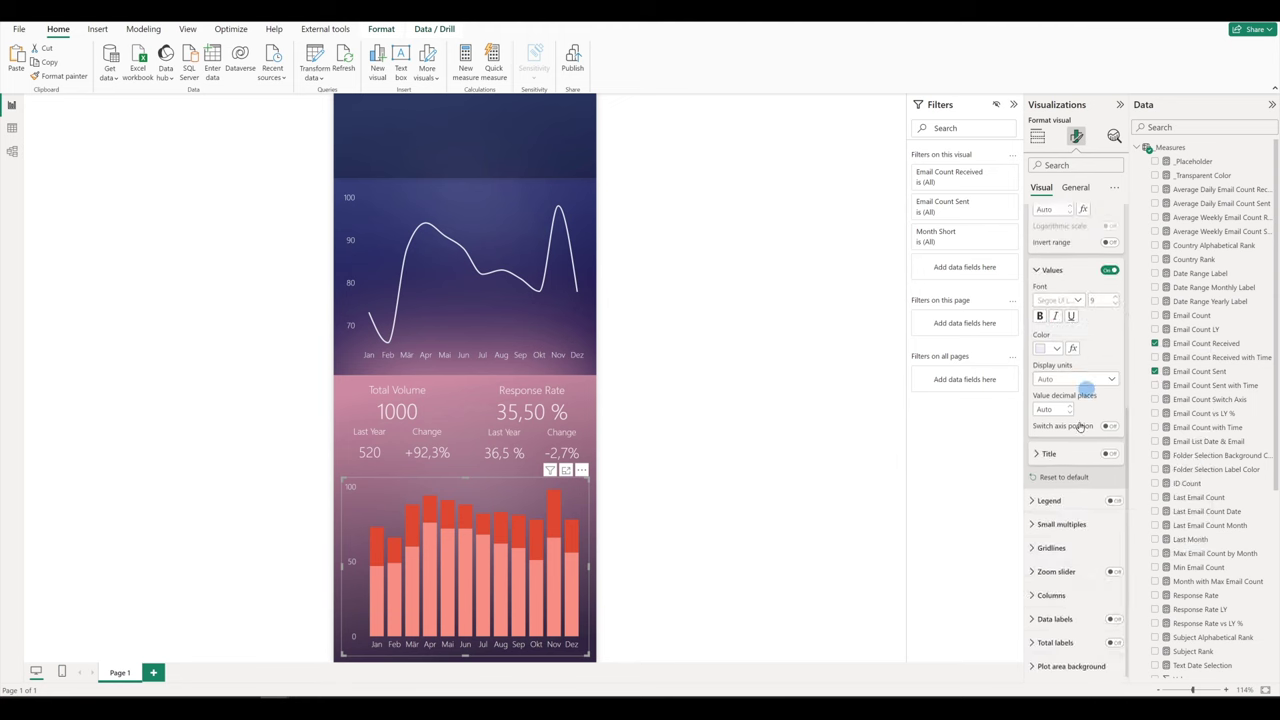
left_click(1033, 596)
scroll(1088, 474, "down", 5)
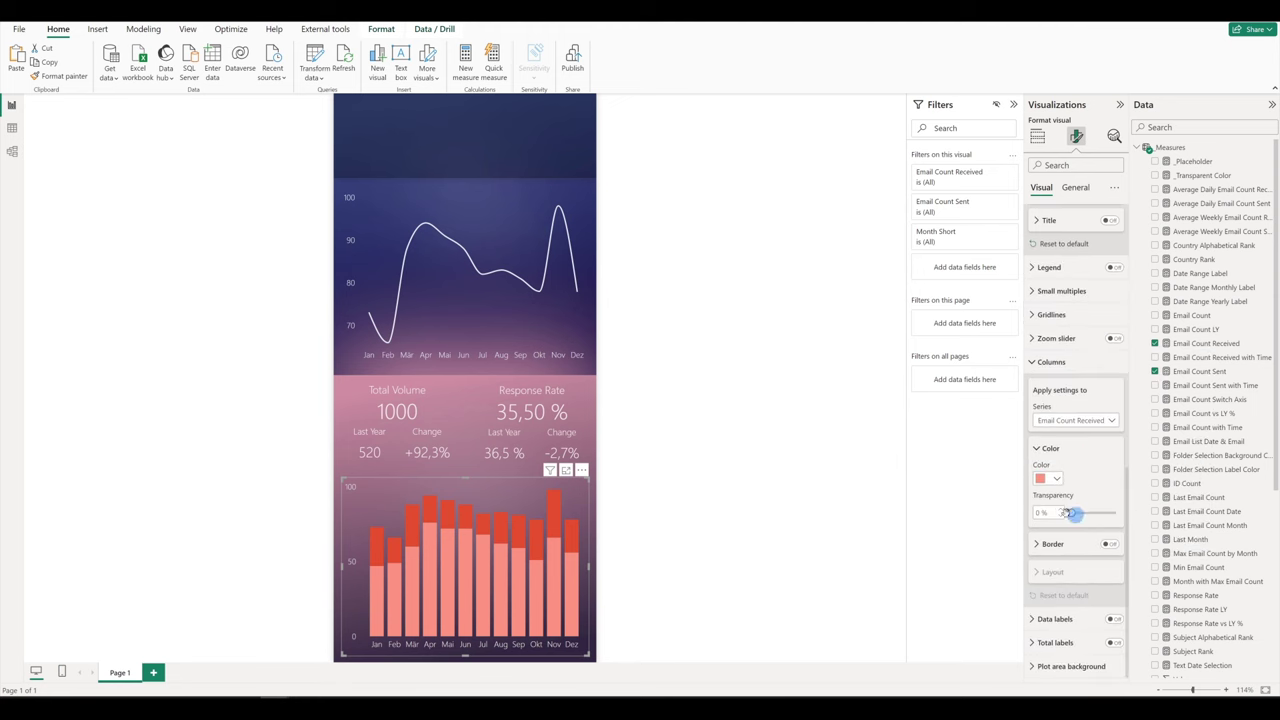
left_click(1056, 478)
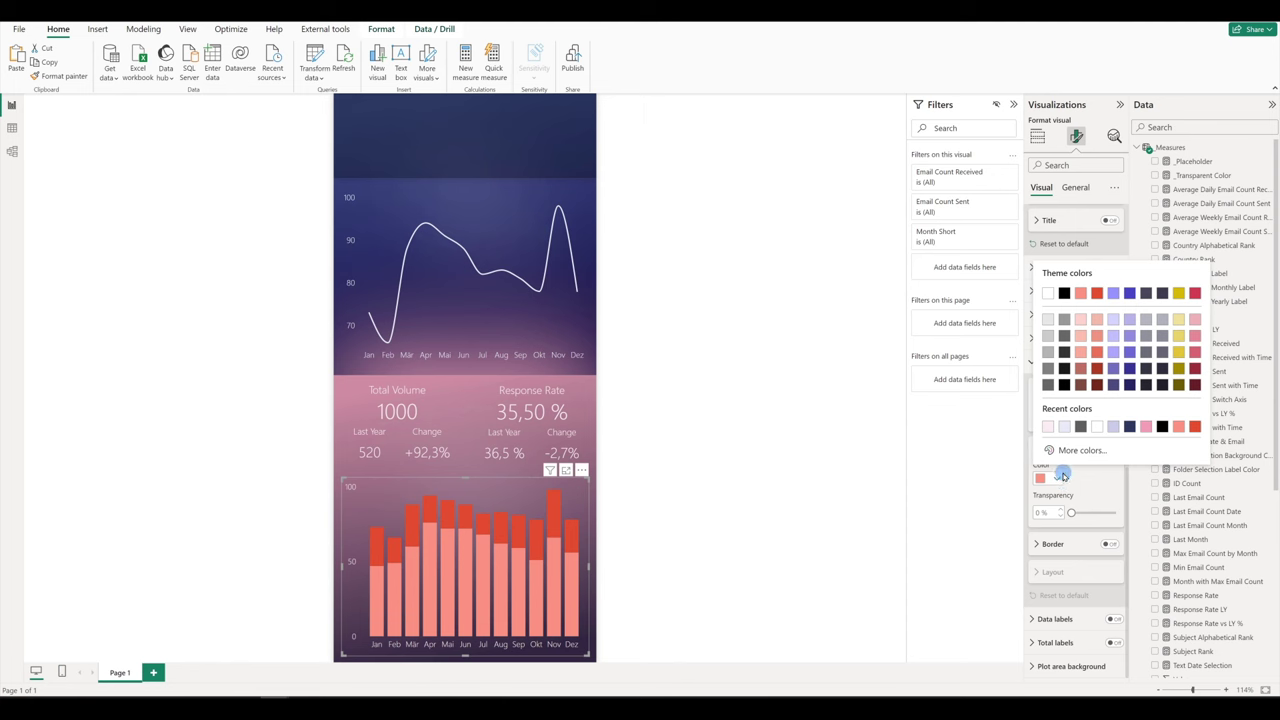
mouse_move(1113, 431)
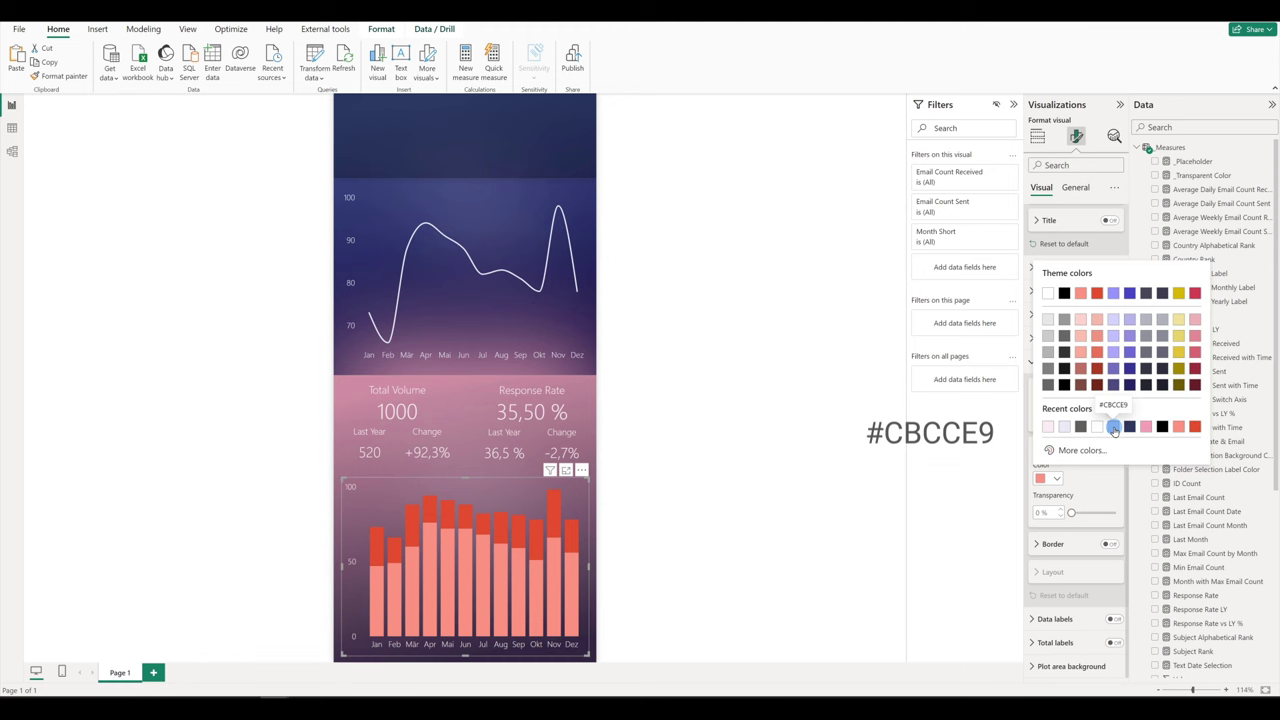
left_click(1113, 429)
Color the Email Count Sent columns pink and reduce the column chart's height from its upper edge
left_click(1085, 423)
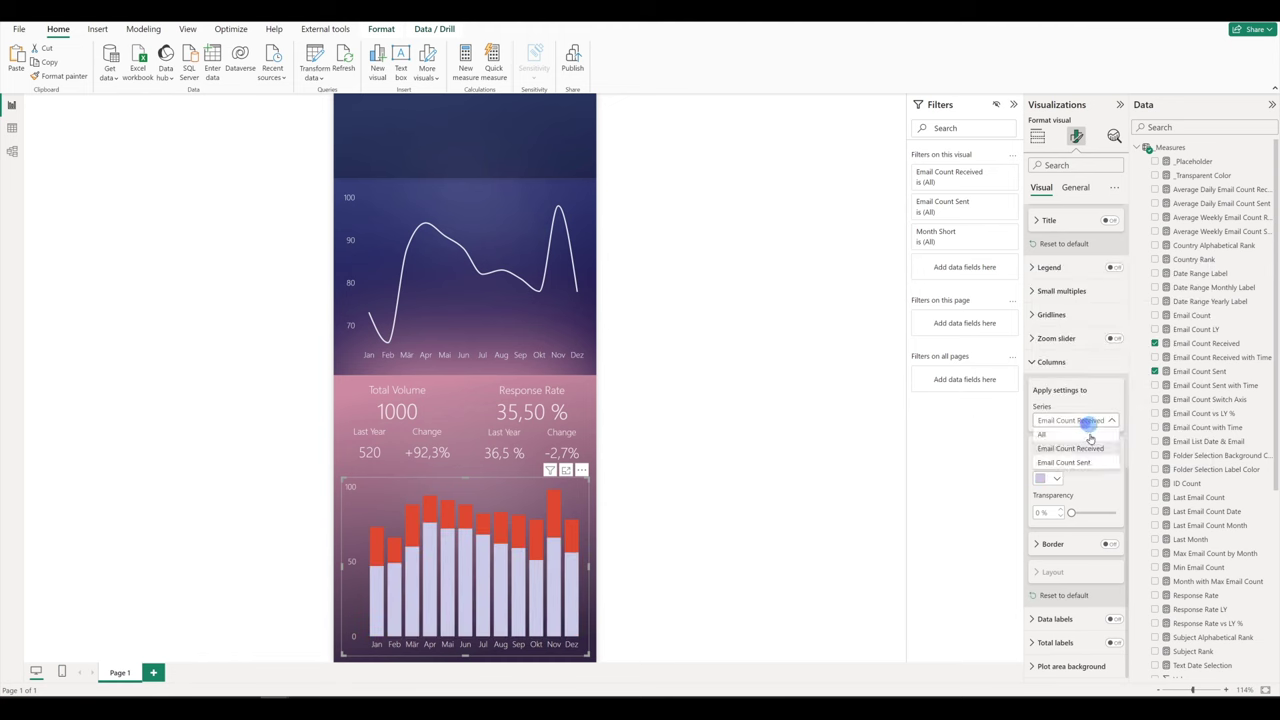
left_click(1083, 462)
left_click(1060, 481)
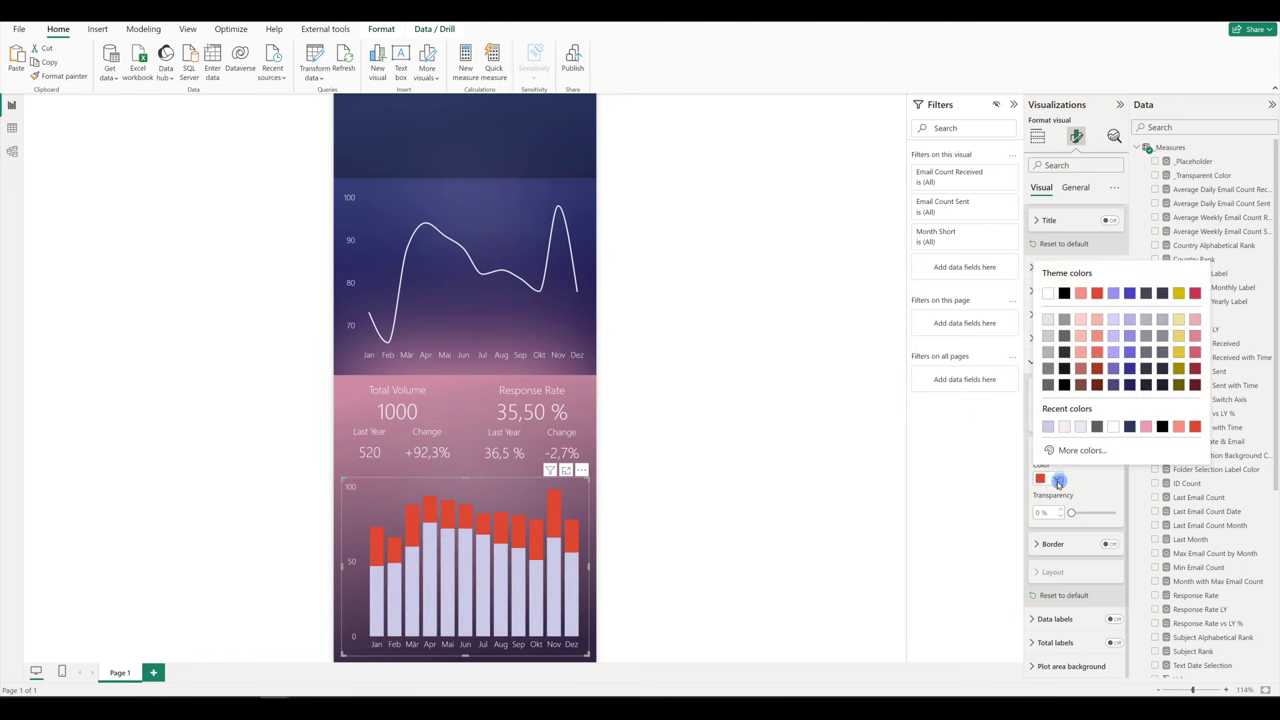
left_click(1145, 429)
left_click_drag(465, 481, 476, 531)
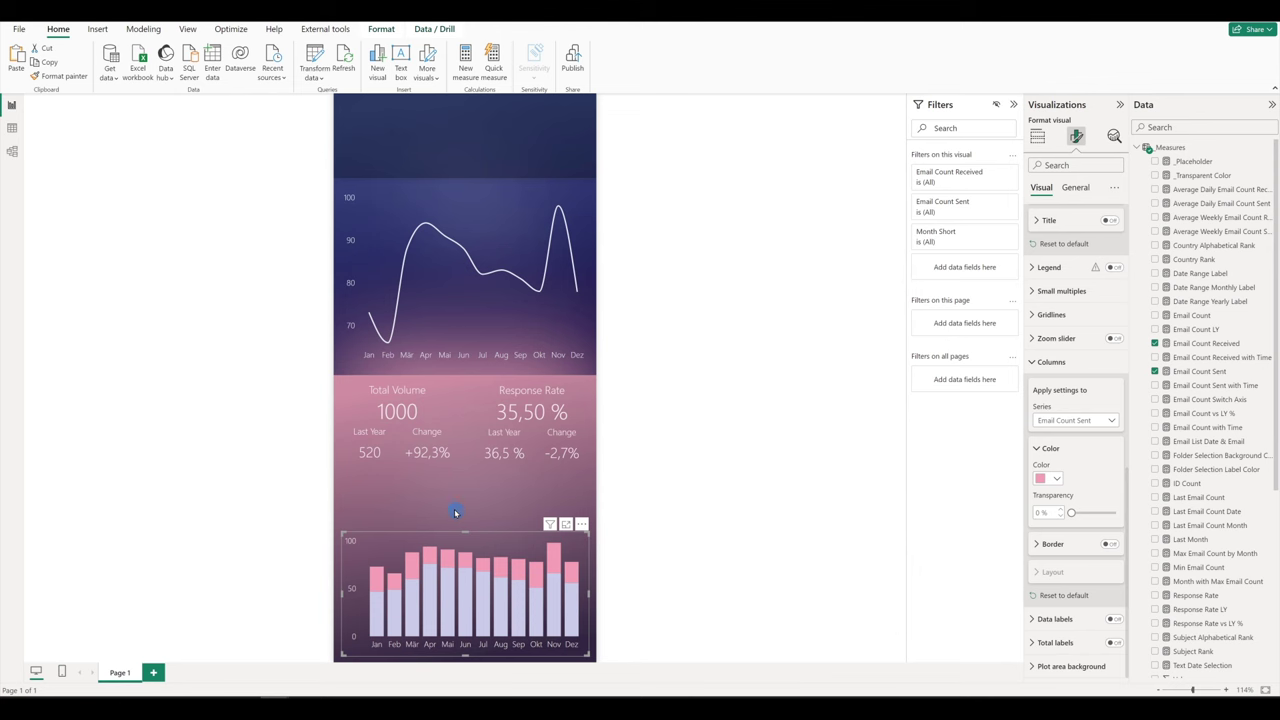
left_click(378, 500)
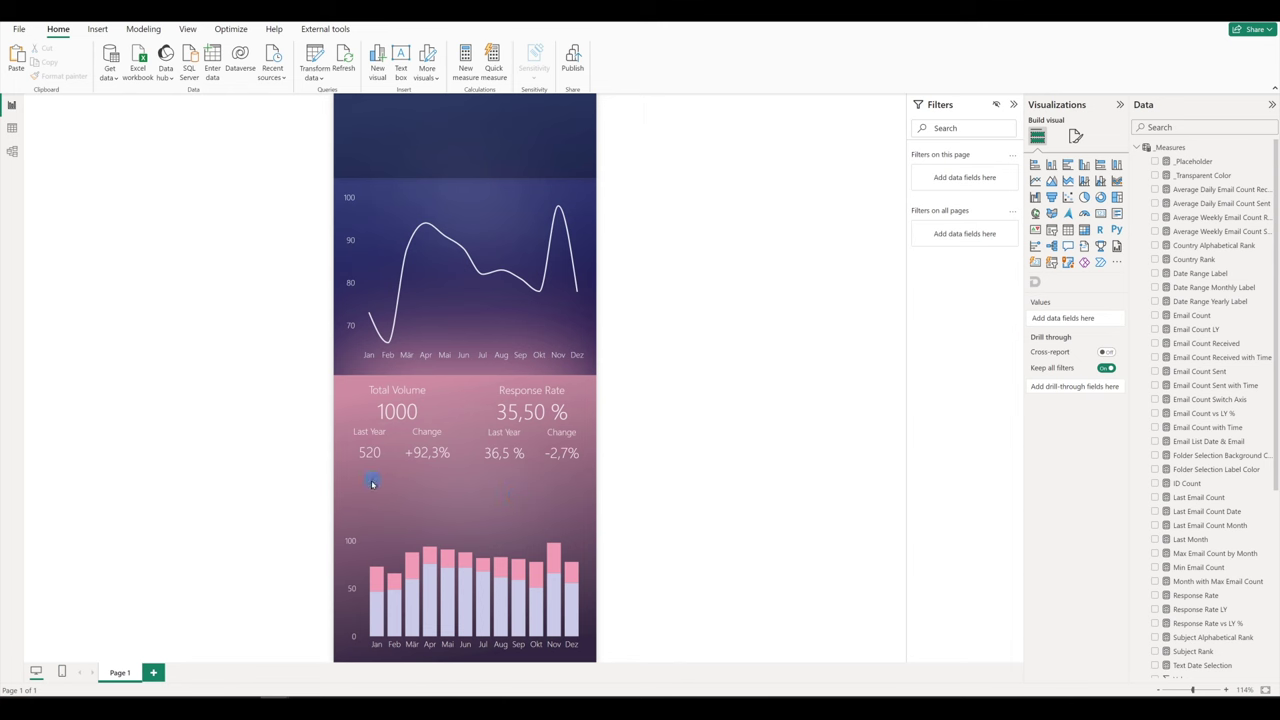
Insert a button-style slicer between the KPI cards and the column chart, using the Folder field from Fact Email Data
left_click(1051, 264)
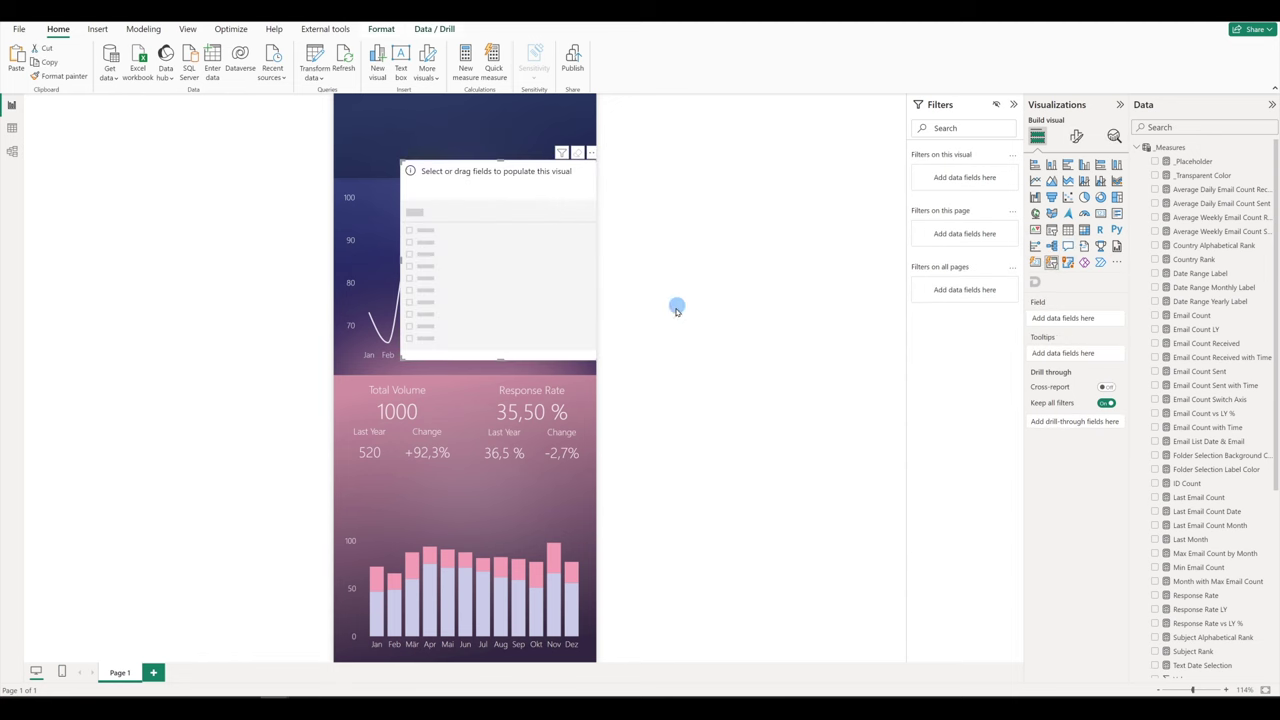
left_click_drag(502, 163, 521, 497)
scroll(1214, 428, "down", 5)
left_click(1176, 559)
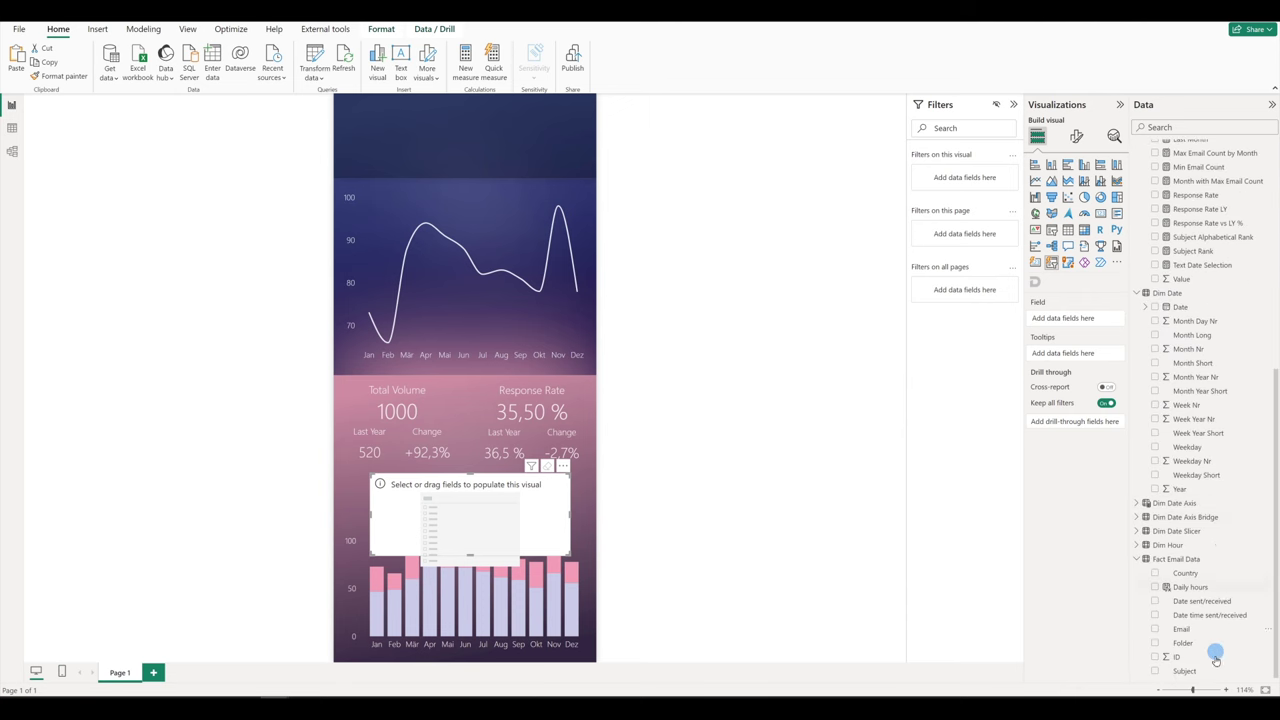
left_click(1154, 644)
mouse_move(469, 554)
left_mouse_down()
mouse_move(474, 588)
mouse_move(474, 551)
mouse_move(474, 566)
left_mouse_up()
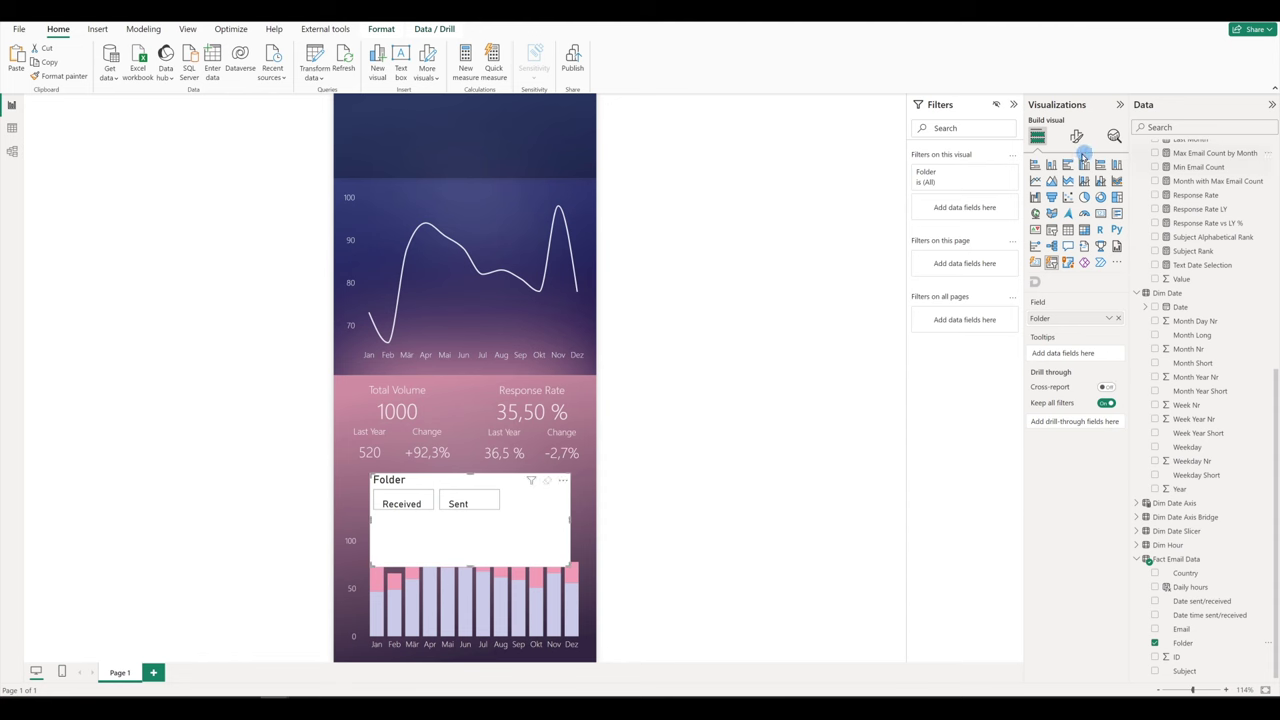
Turn off the title and background of the Folder slicer
left_click(1078, 137)
left_click(1077, 188)
left_click(1110, 242)
left_click(1048, 263)
left_click(1113, 291)
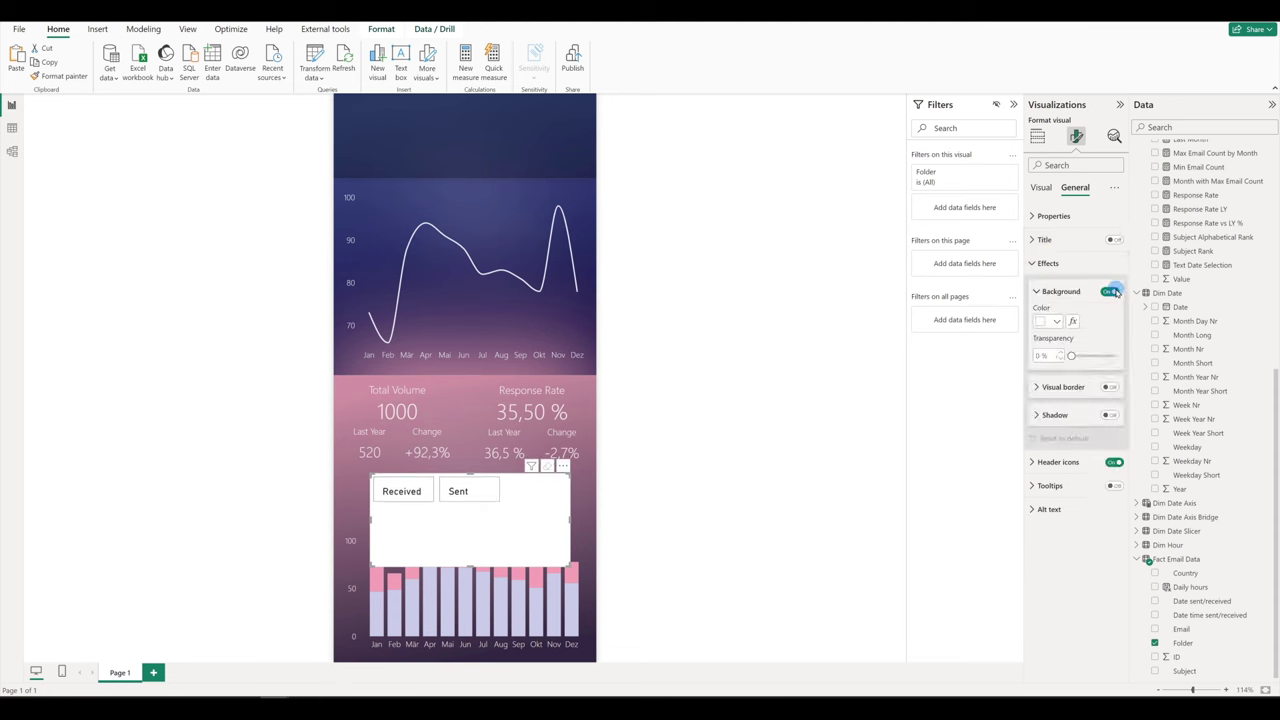
Change the Folder slicer's button shape to Rounded Rectangle with 14 px rounded corners
left_click(1040, 189)
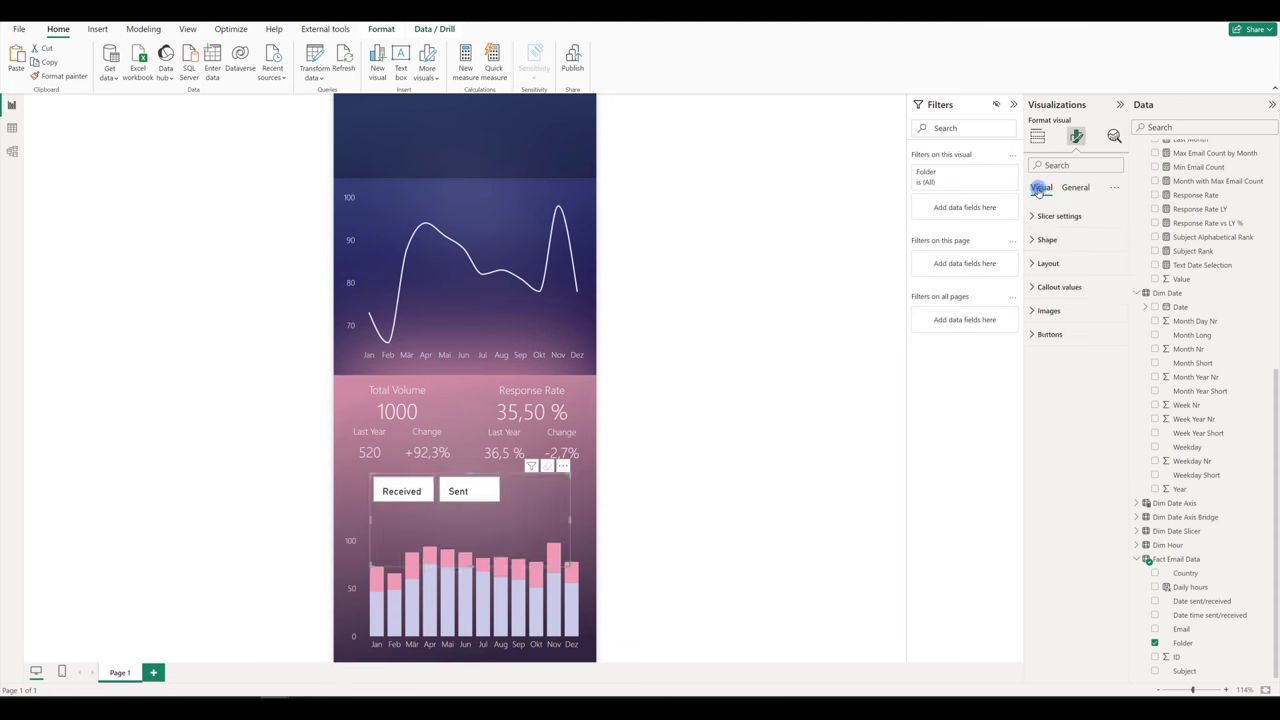
left_click(1062, 239)
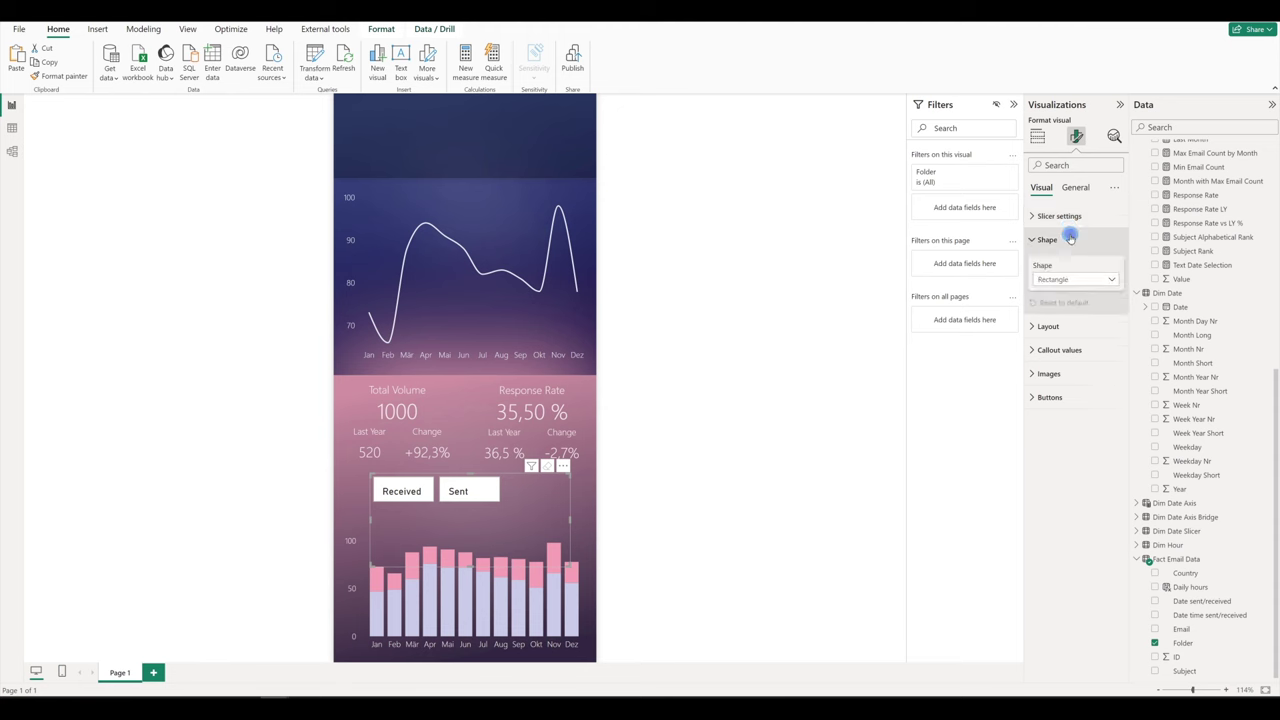
left_click(1075, 279)
left_click(1083, 310)
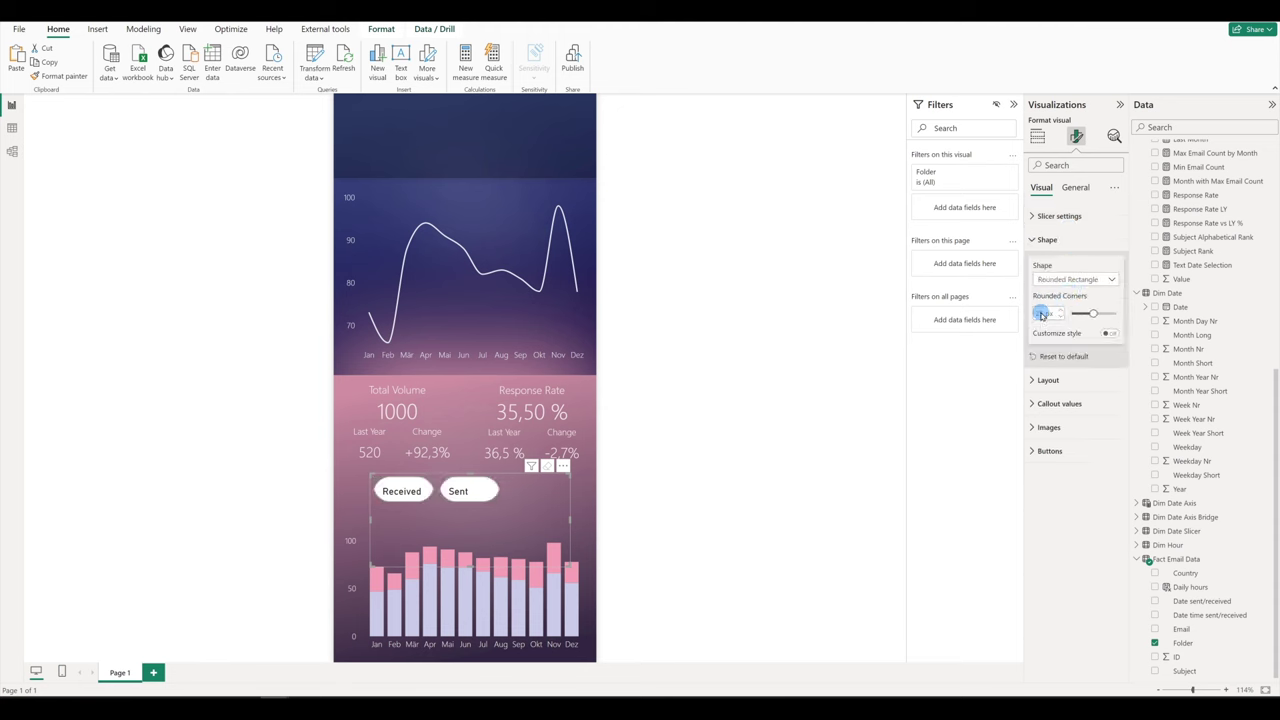
left_click(1117, 334)
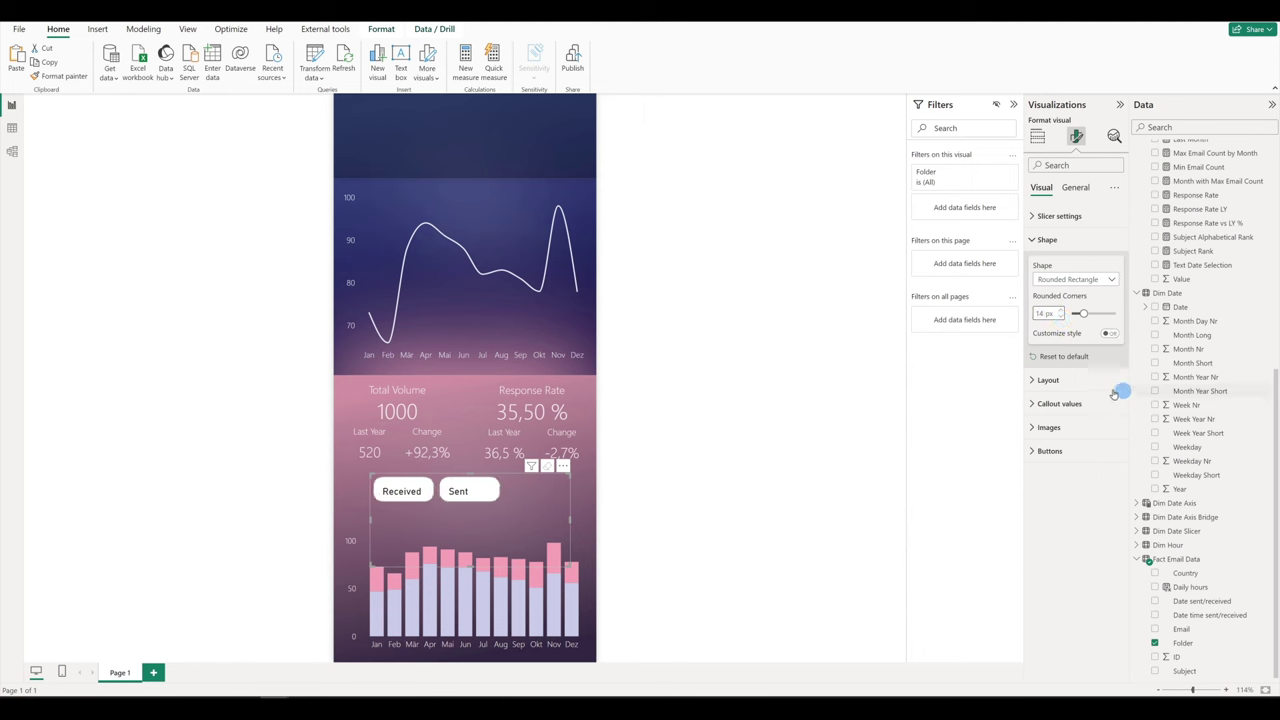
Lay out the Folder slicer in 1 row and 2 columns with 16 px of space between cards
left_click(1078, 385)
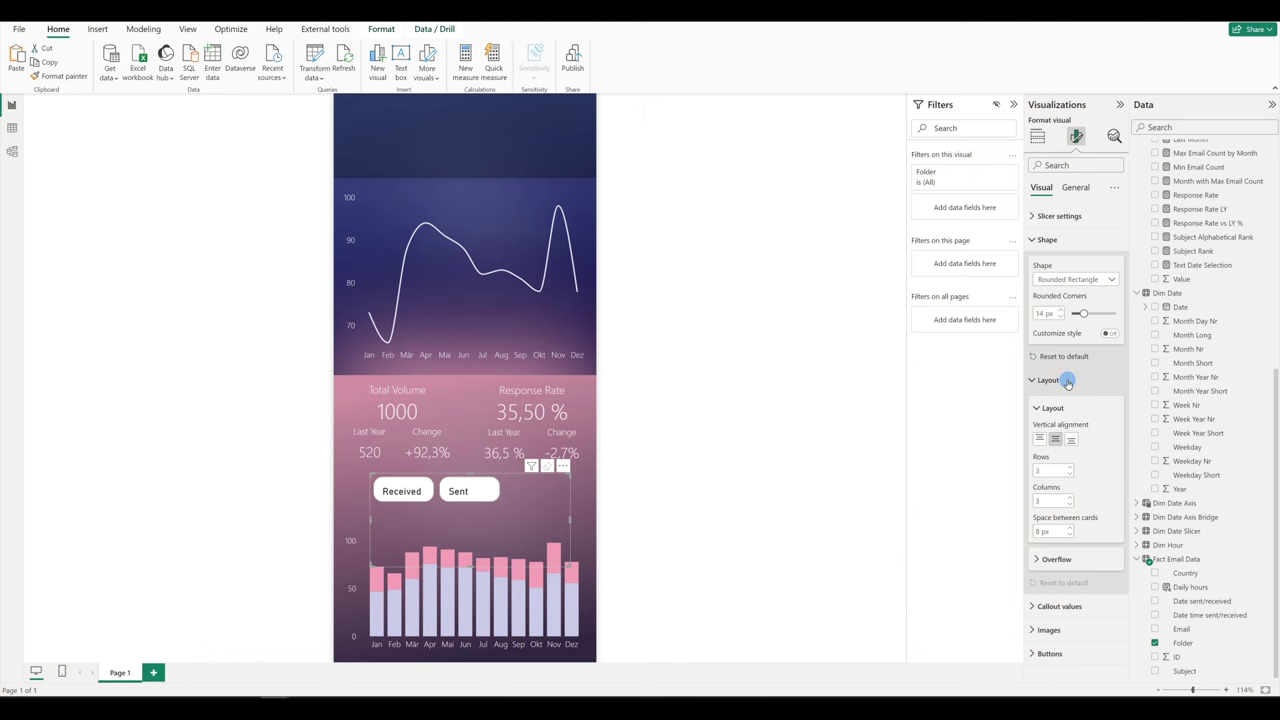
left_click(1069, 471)
left_click(1069, 474)
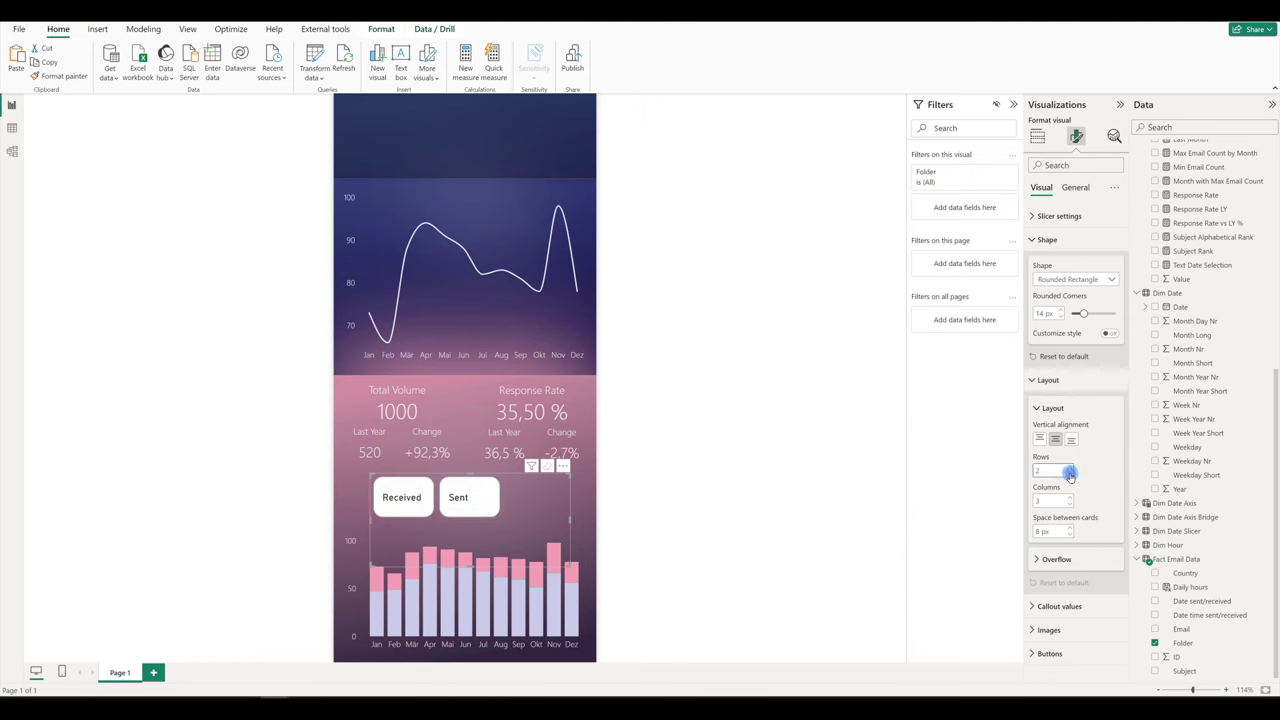
left_click(1069, 474)
left_click(1068, 505)
left_click_drag(1040, 532, 1120, 574)
type("16")
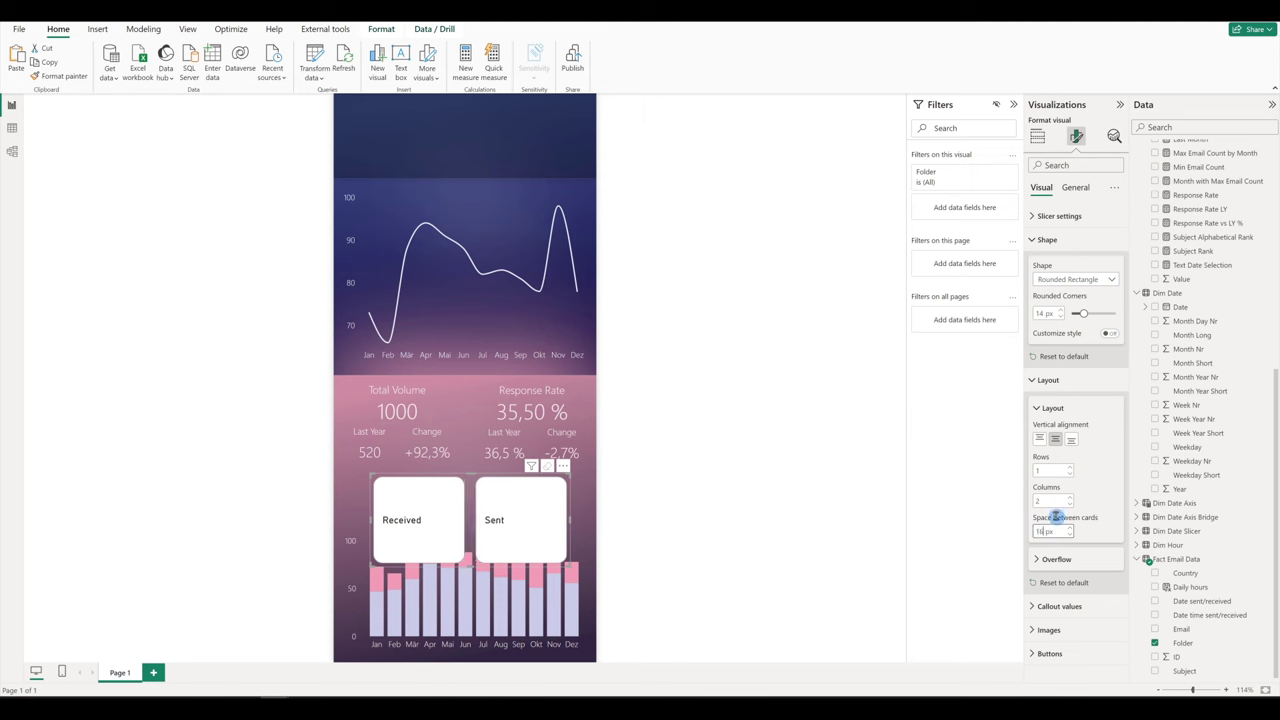
Format the slicer's callout values in the default state with Segoe UI Light font, a very light pink color and centered horizontal alignment
left_click(1058, 606)
scroll(1099, 415, "down", 5)
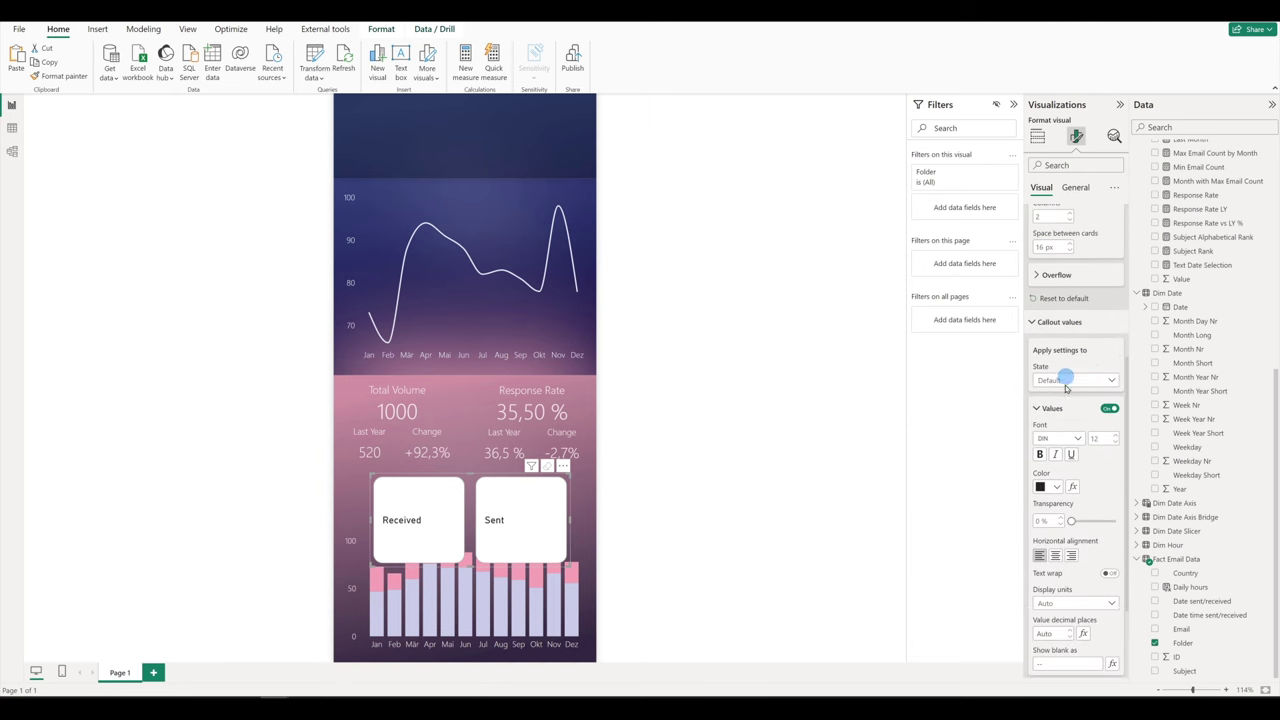
left_click(1066, 440)
scroll(1075, 540, "down", 3)
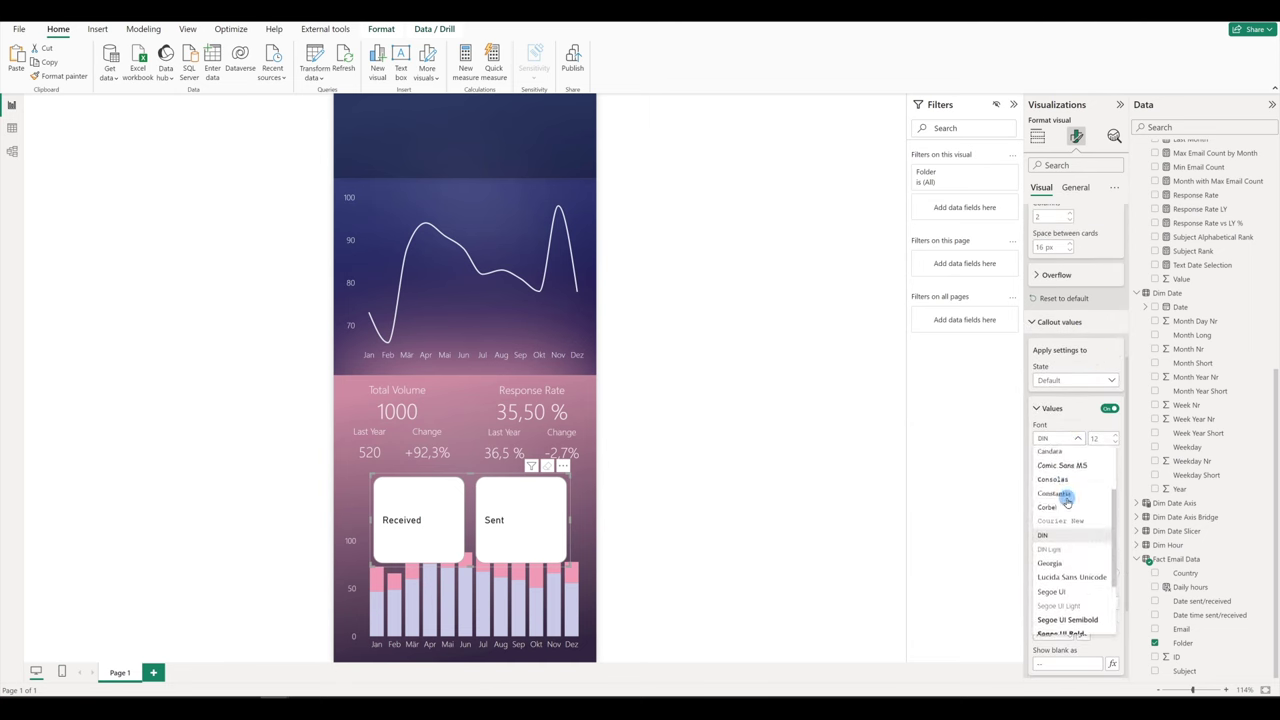
left_click(1080, 550)
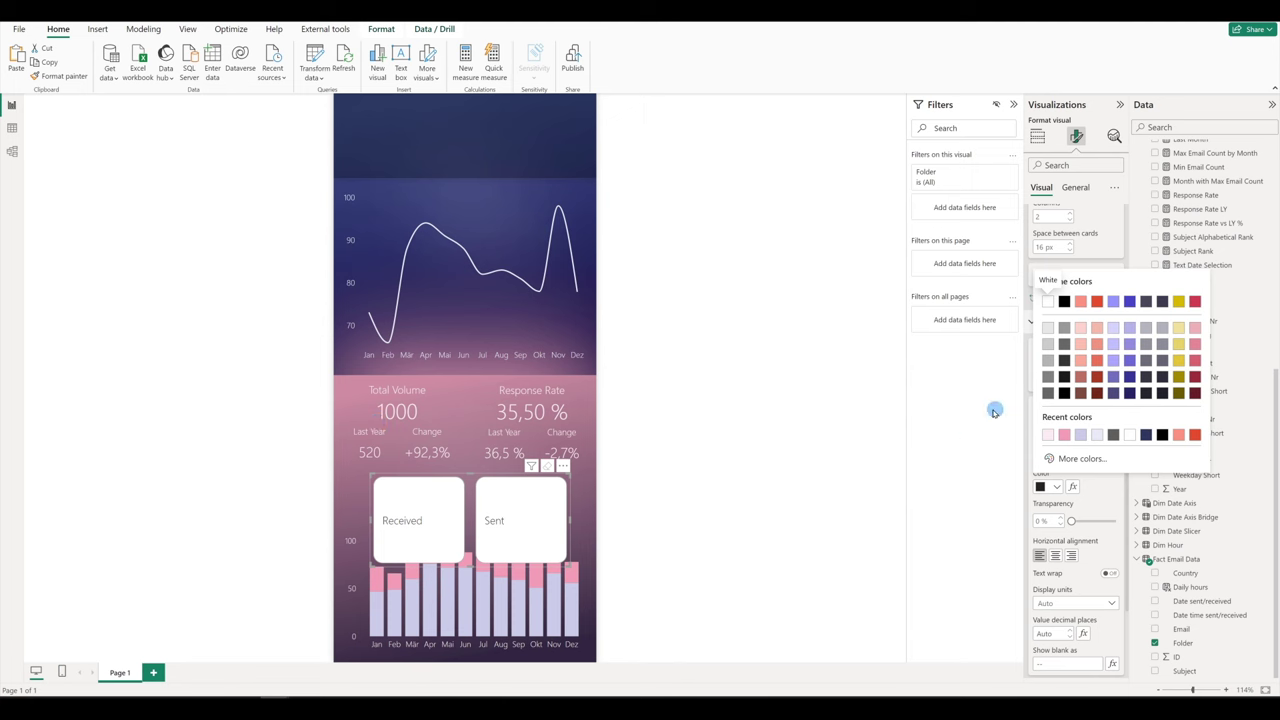
left_click(1048, 436)
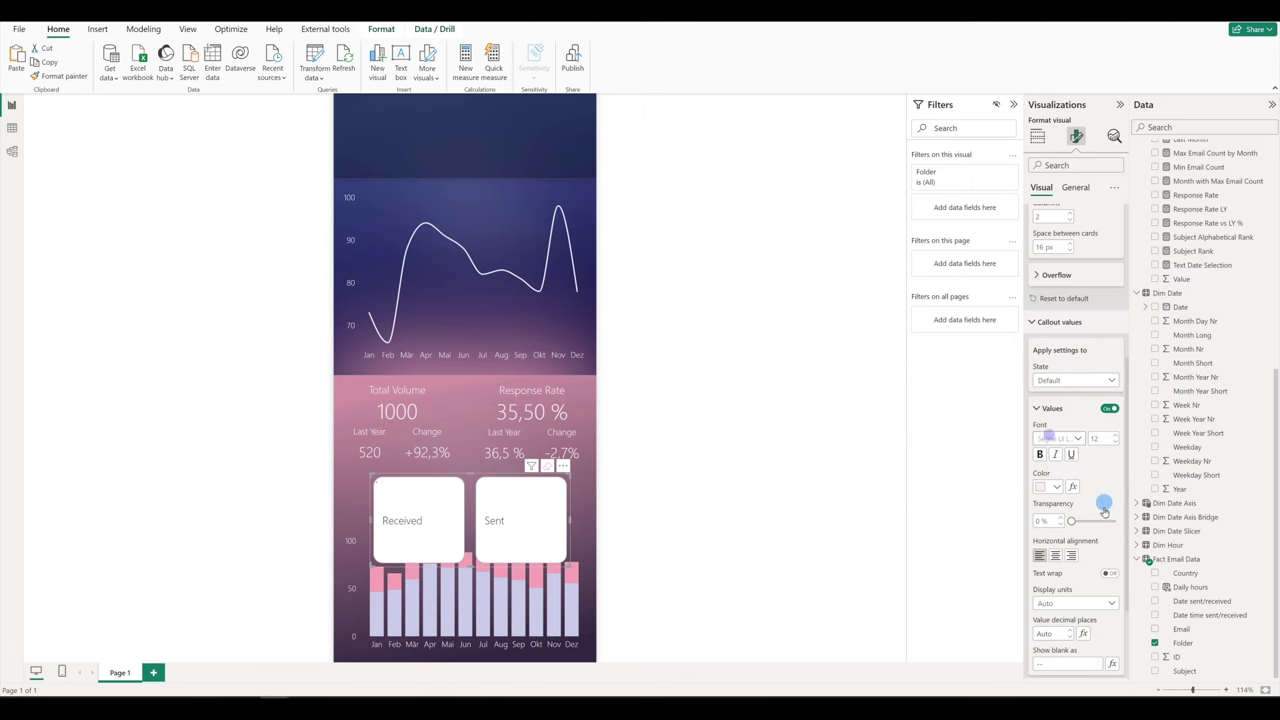
left_click(1056, 556)
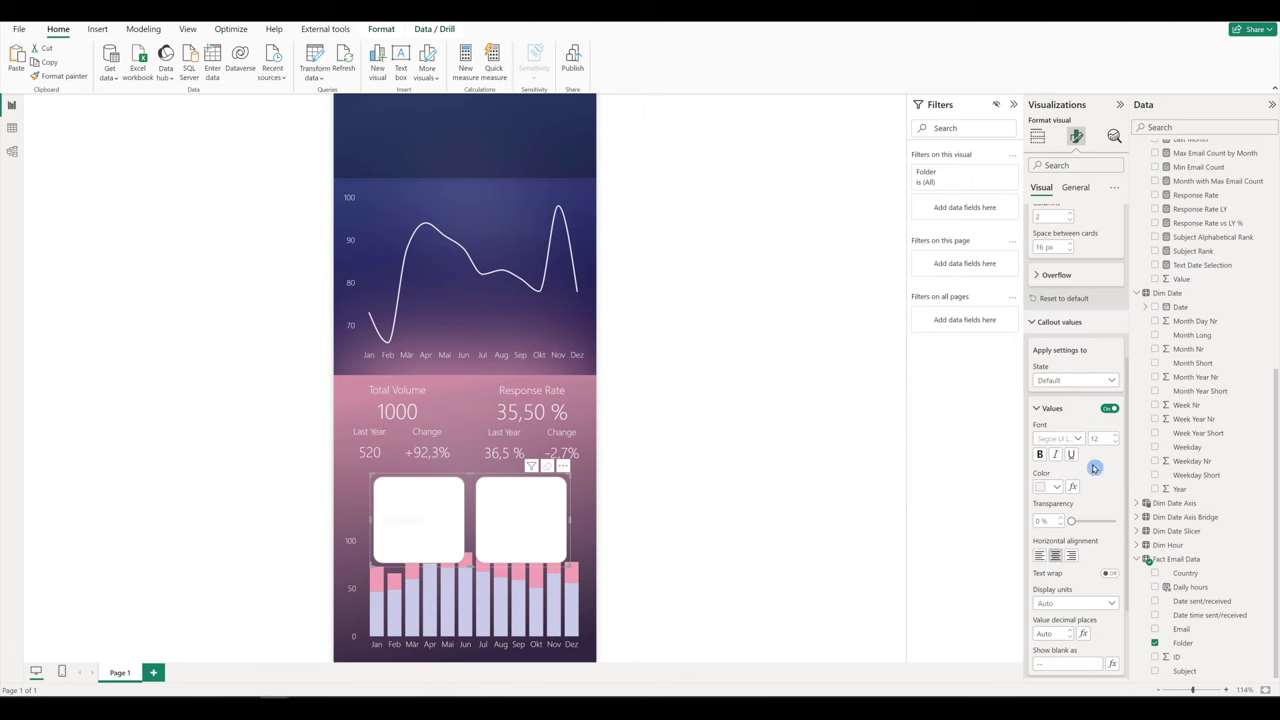
Turn on the slicer's callout label and assign the Email Count measure as its field
scroll(1092, 467, "down", 3)
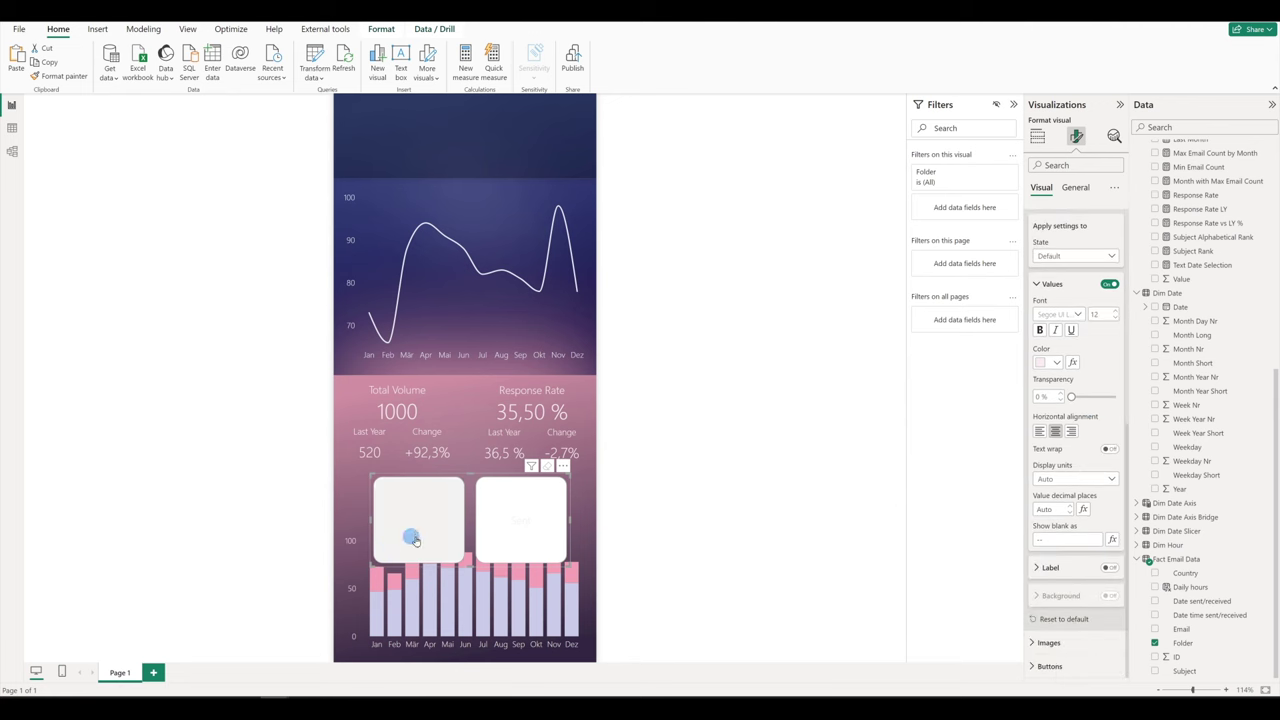
left_click(1109, 567)
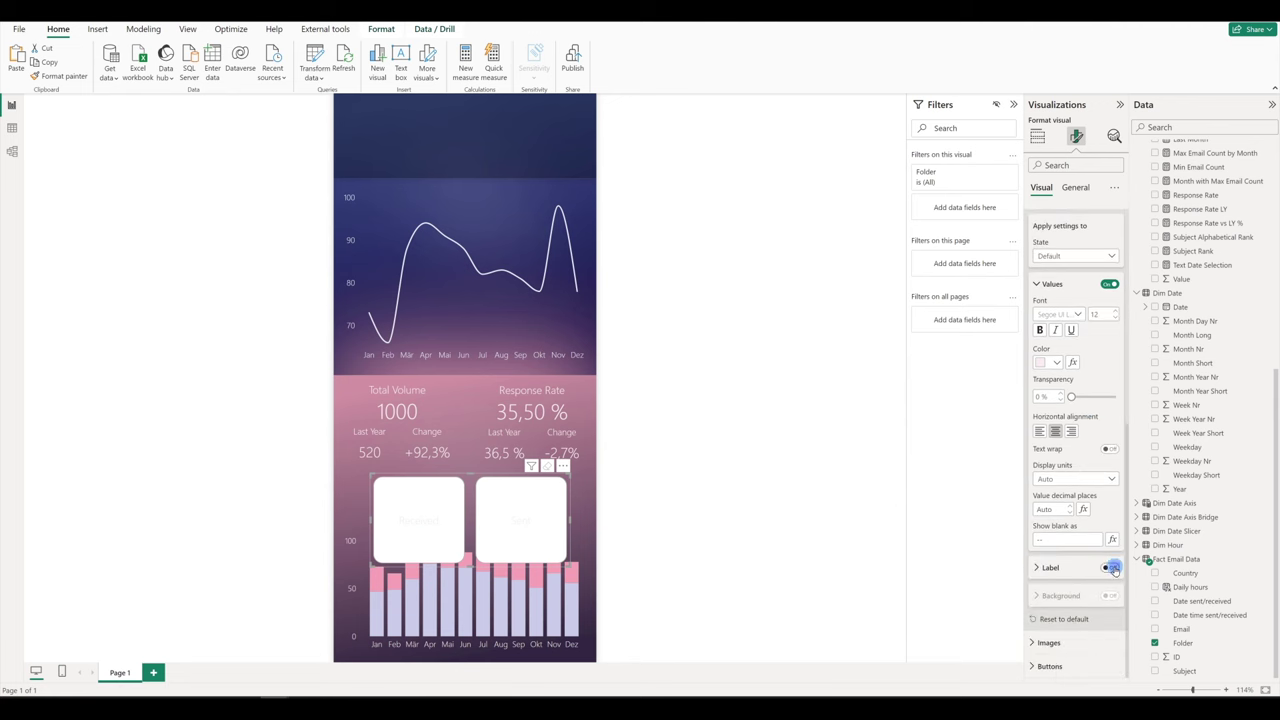
left_click(1037, 567)
scroll(1168, 531, "up", 10)
left_click_drag(1195, 315, 1080, 601)
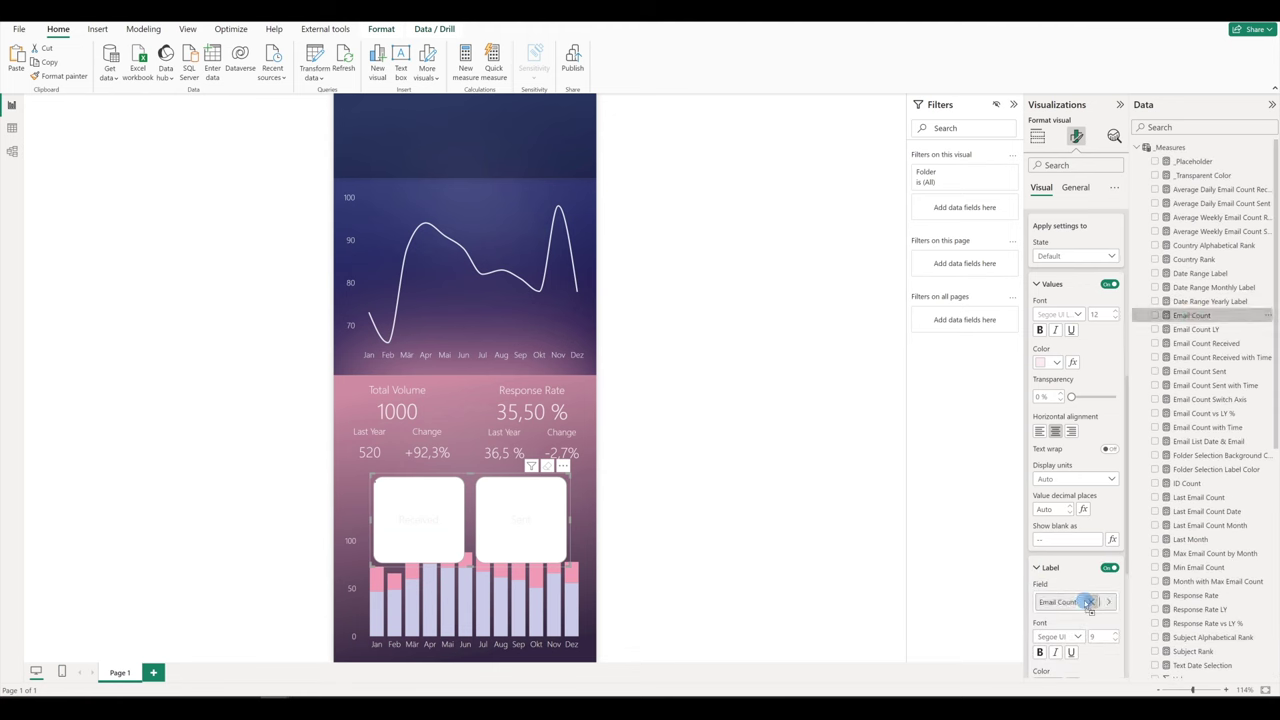
Set the slicer's label font to Segoe UI Light at size 24
scroll(1070, 423, "down", 4)
left_click(1069, 423)
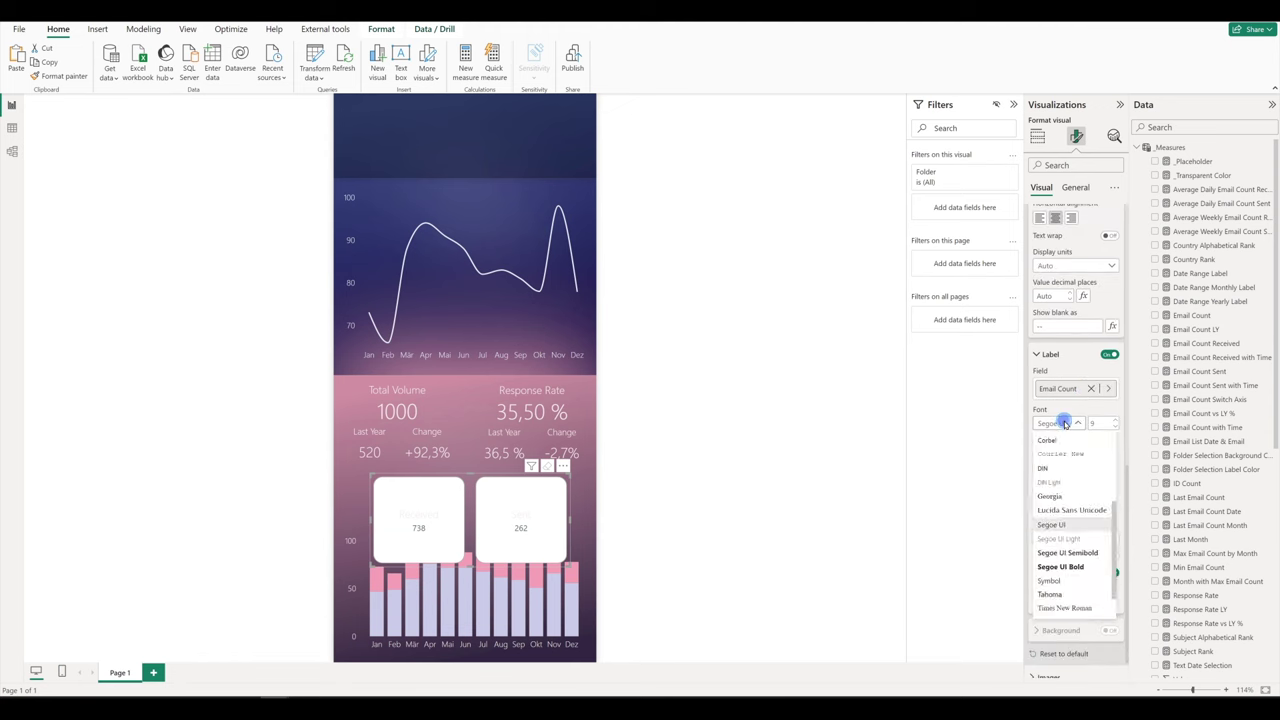
left_click(1075, 540)
left_click(1104, 390)
left_click(1104, 421)
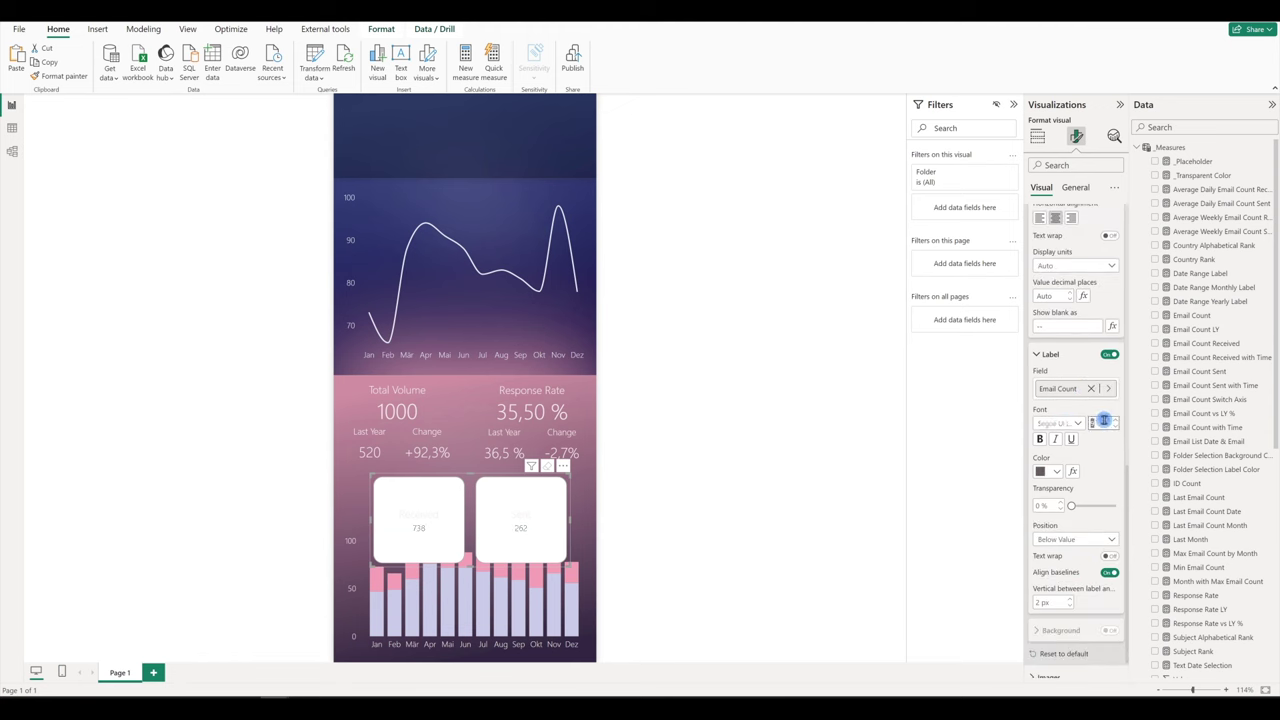
type("24")
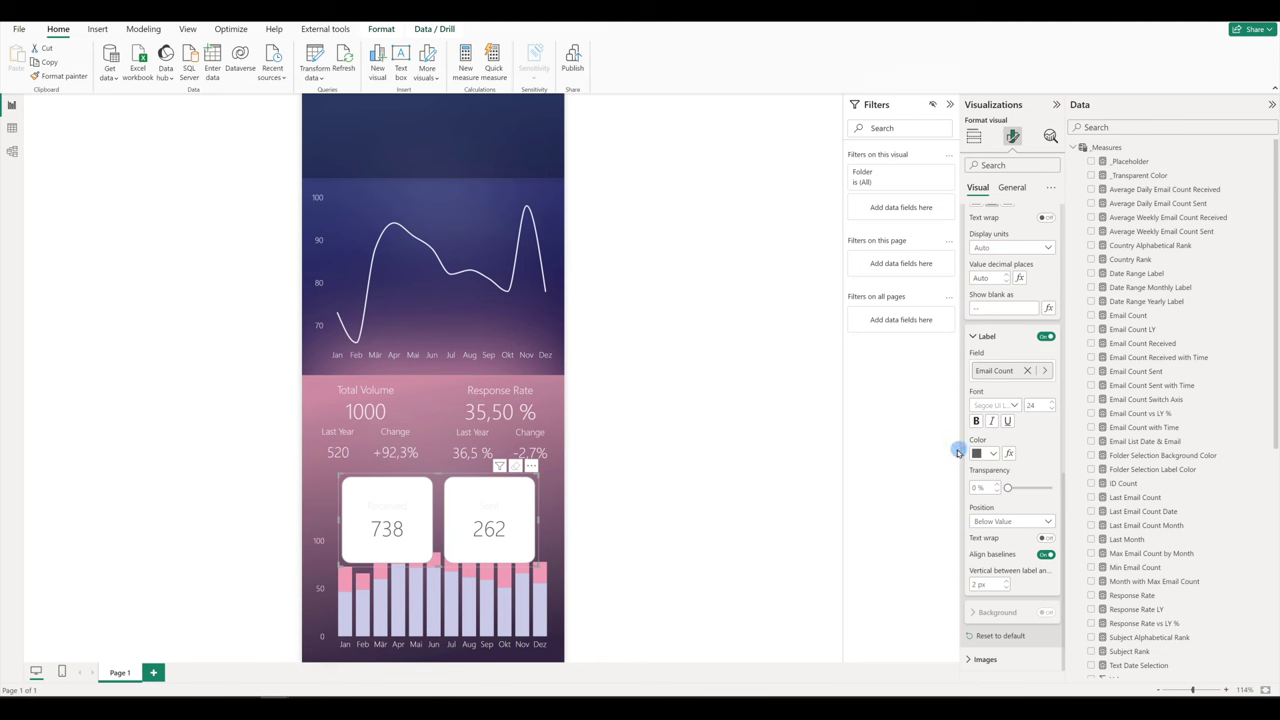
Open the formula of the Folder Selection Label Color measure to examine the colors assigned to Sent and Received
left_click(477, 541)
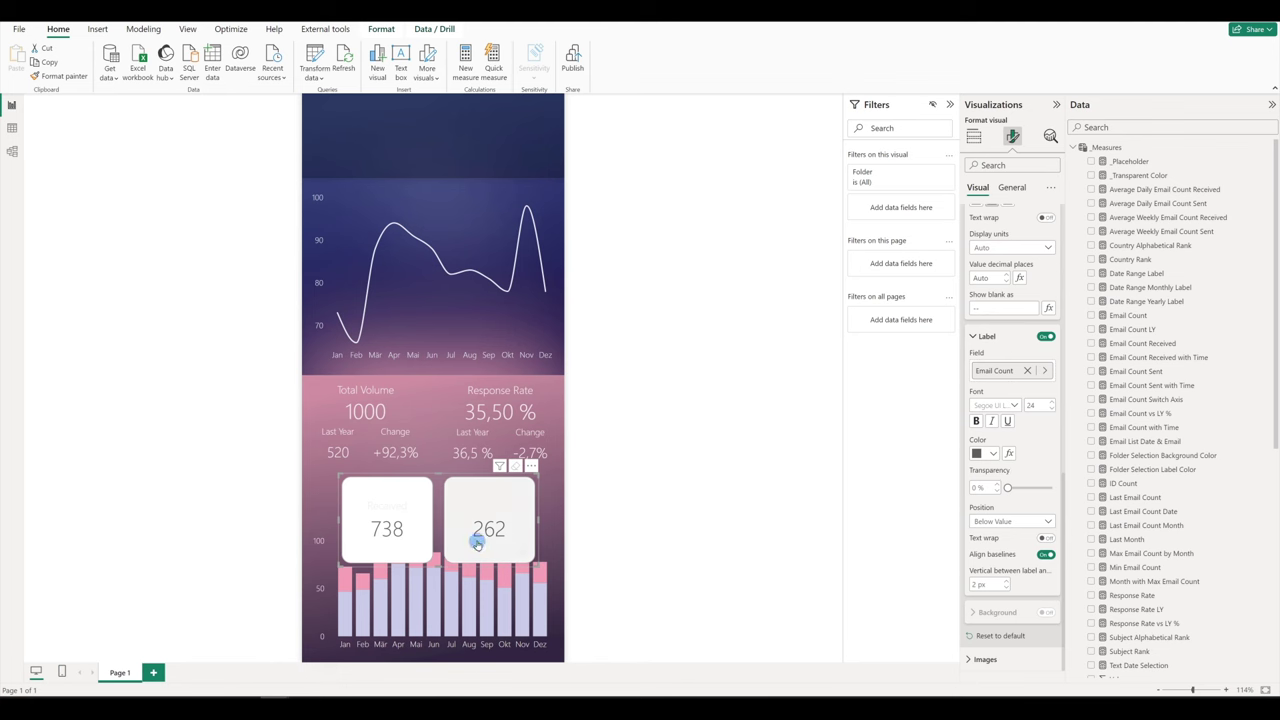
left_click(518, 619)
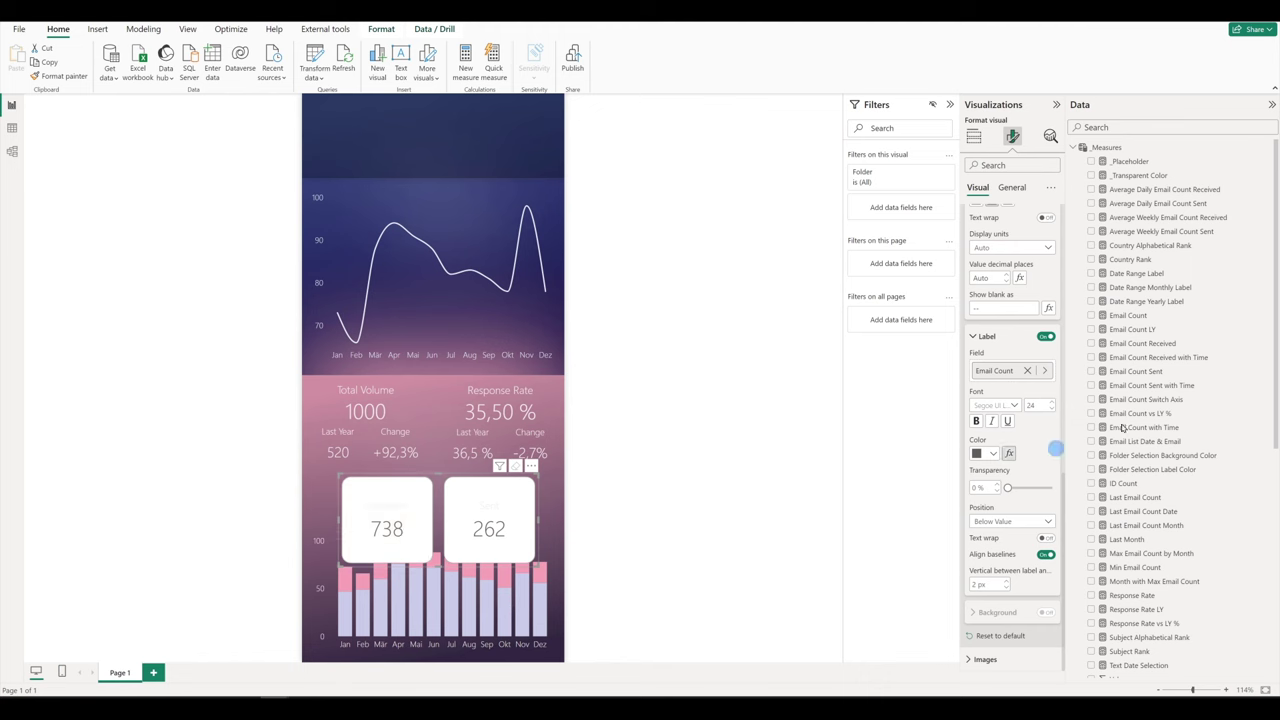
left_click(724, 209)
left_click_drag(1210, 259, 1164, 474)
left_click(1170, 471)
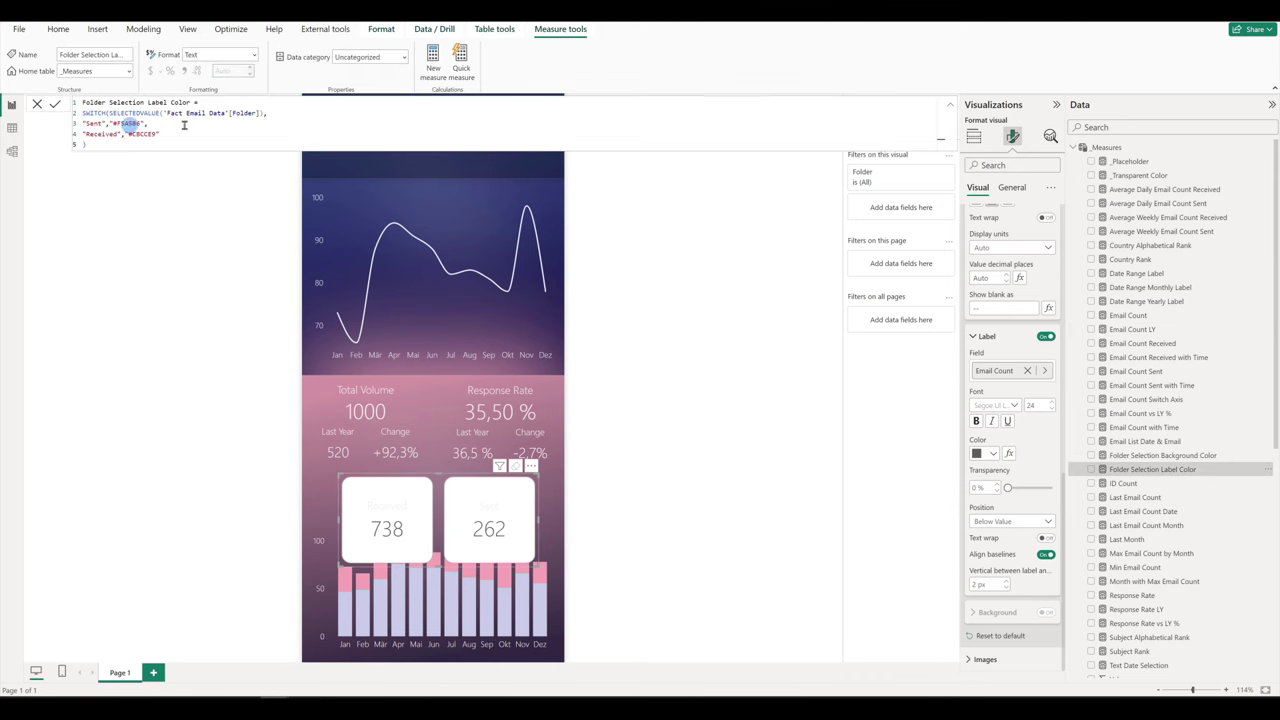
left_click(118, 124)
left_click(107, 136)
Base the slicer label's color on the field value of Folder Selection Label Color and set its vertical spacing to 0 px
left_click(1009, 455)
left_click(420, 217)
left_click(427, 274)
left_click(445, 269)
type("folder")
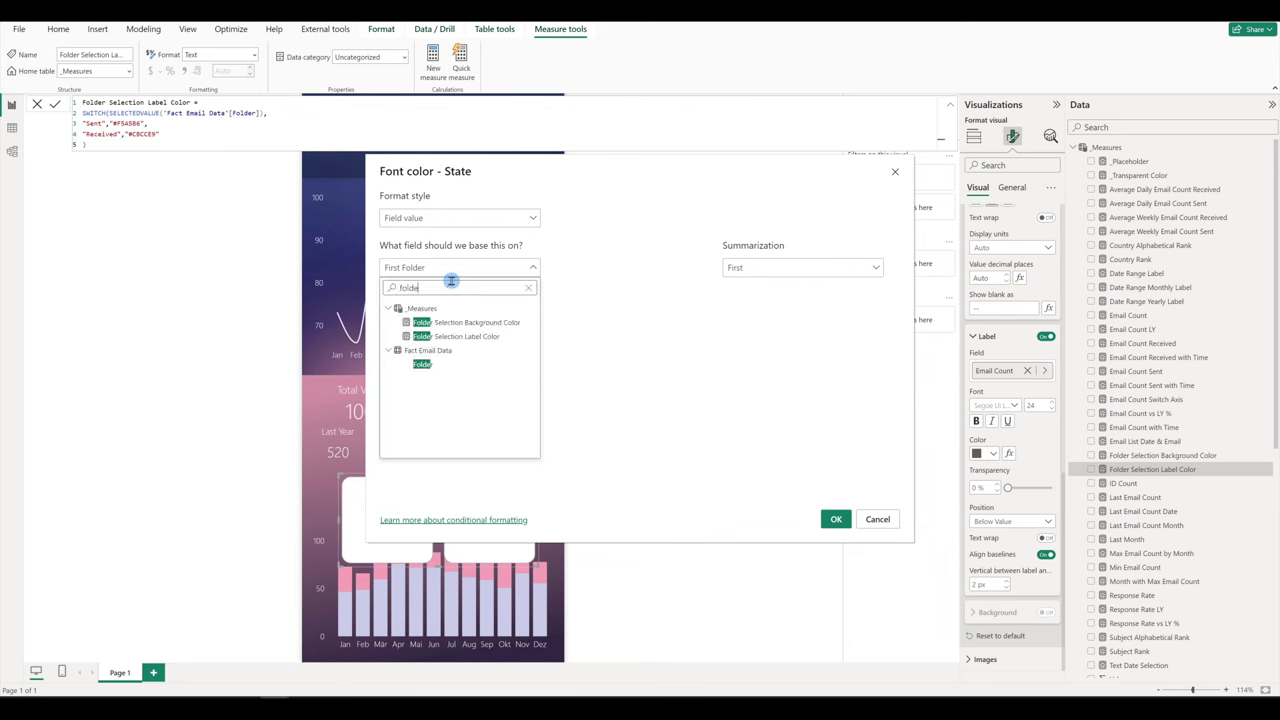
left_click(444, 337)
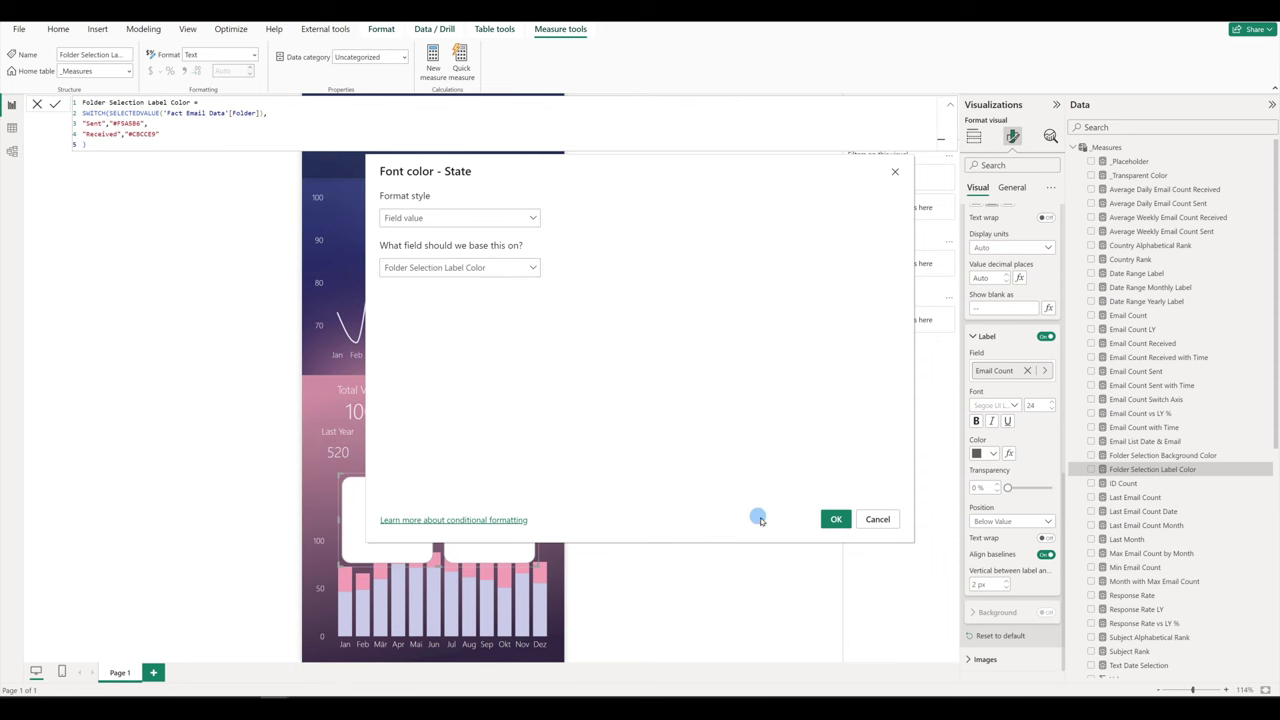
left_click(836, 519)
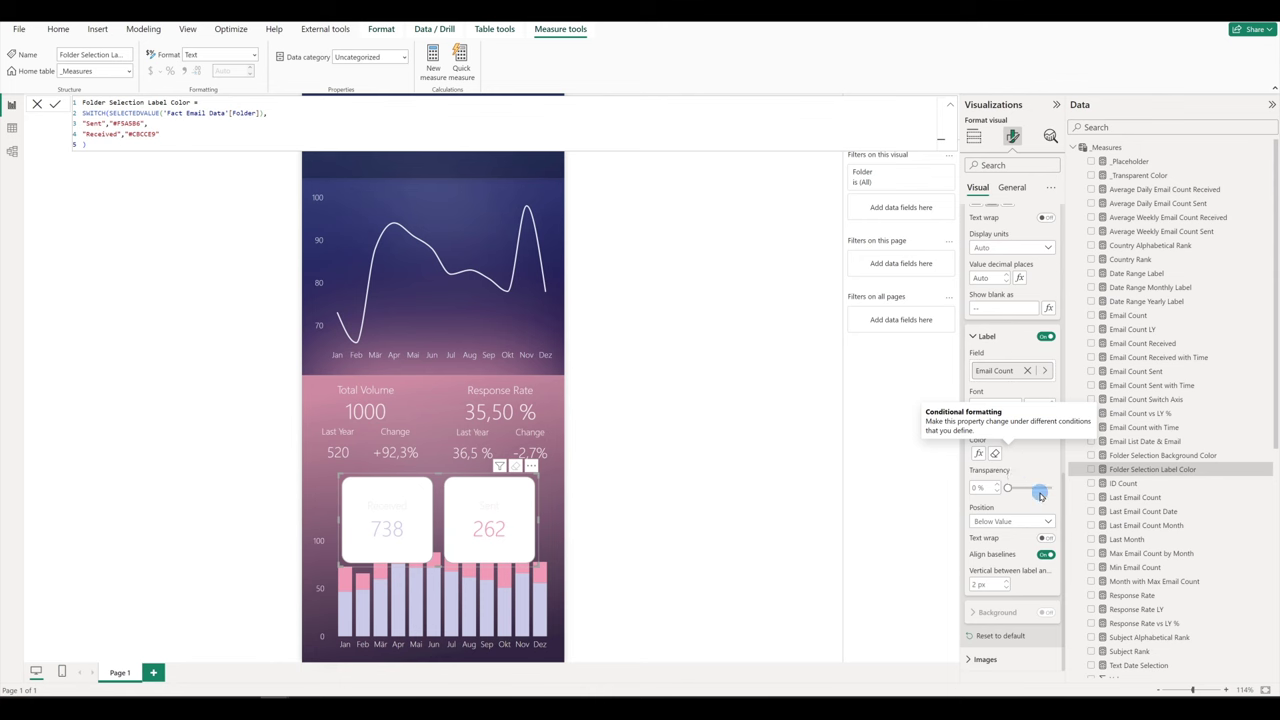
left_click(978, 588)
left_click(1006, 591)
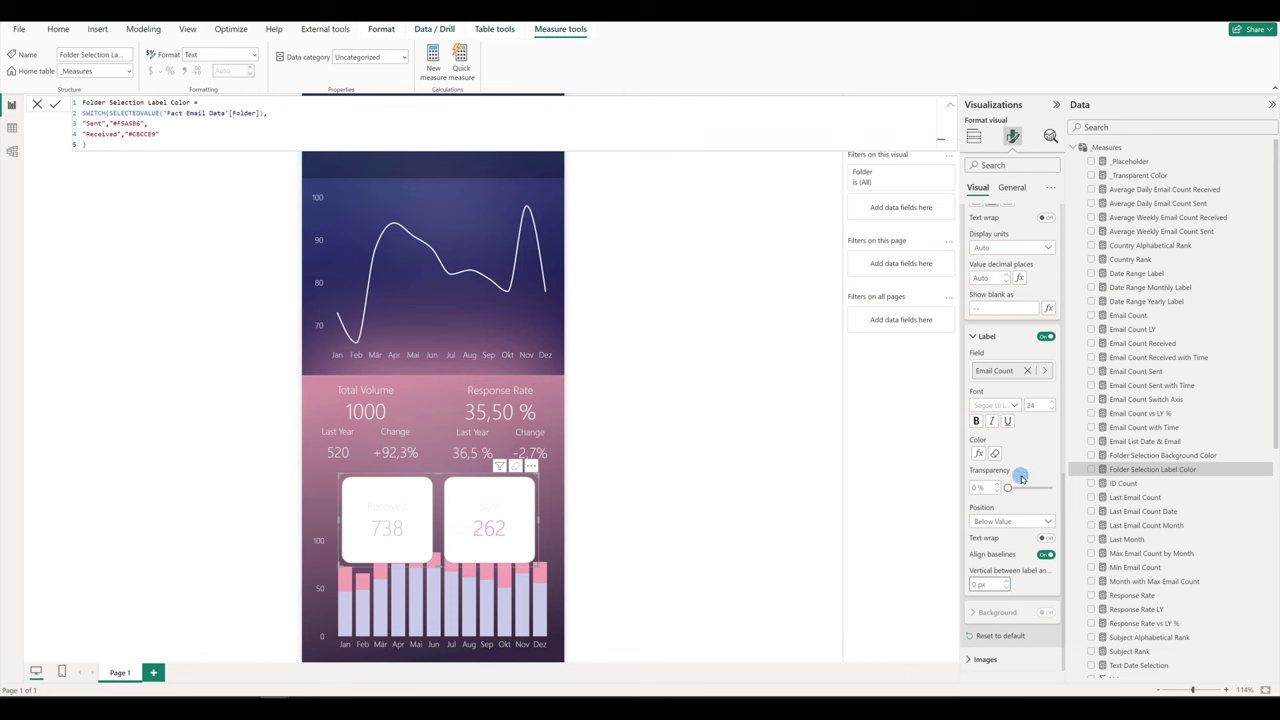
For the slicer buttons' default state, turn off the border and set the fill transparency to 100%
scroll(1021, 478, "down", 1)
scroll(1022, 530, "down", 1)
scroll(1022, 530, "down", 5)
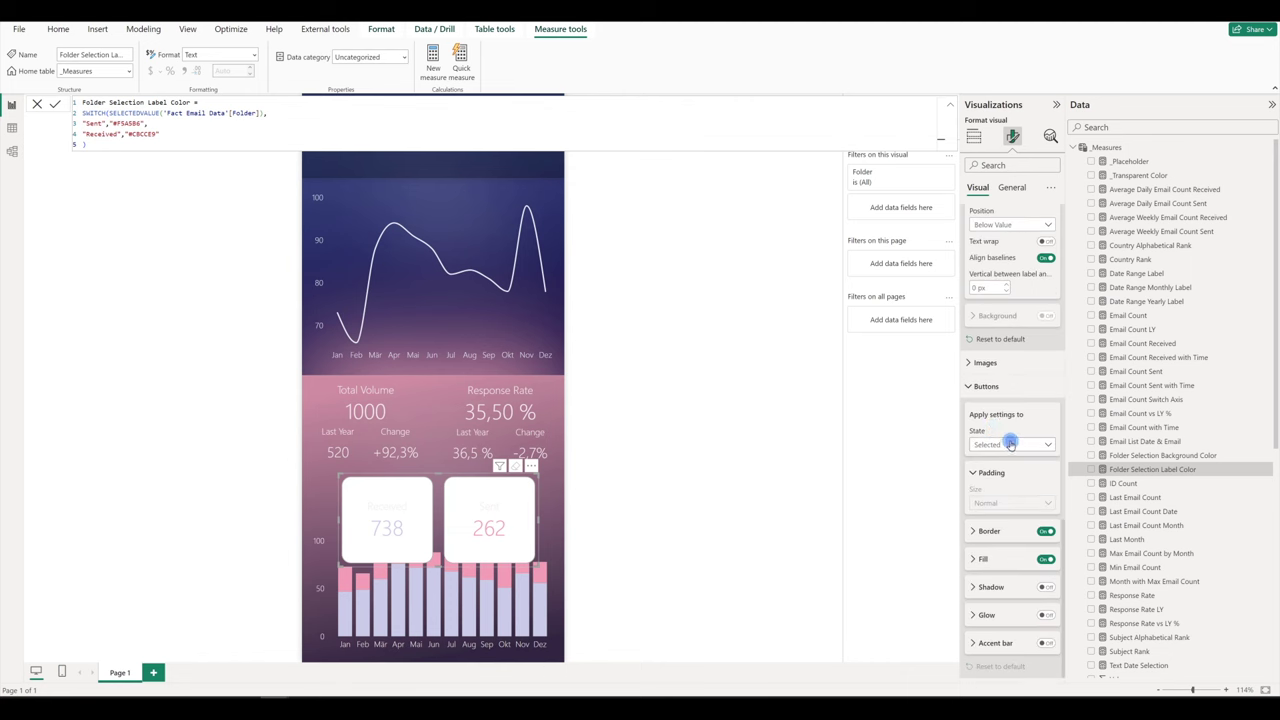
left_click(1011, 445)
left_click(997, 457)
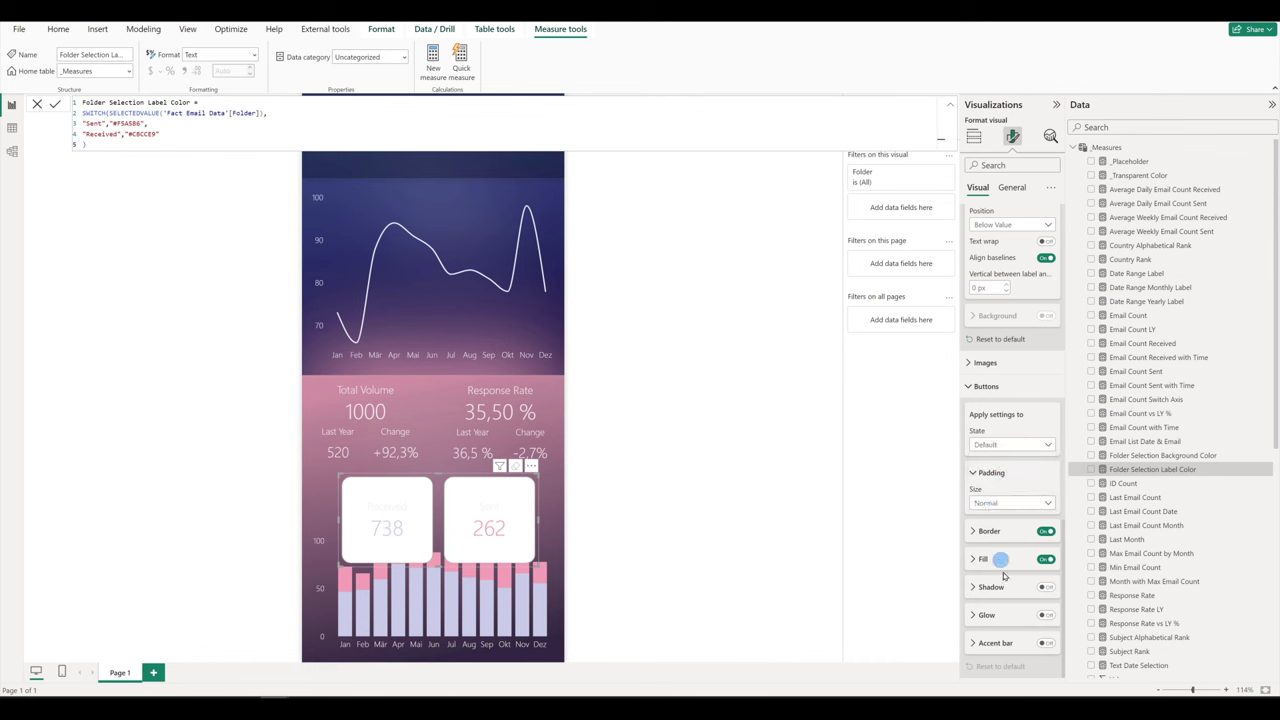
left_click(1046, 531)
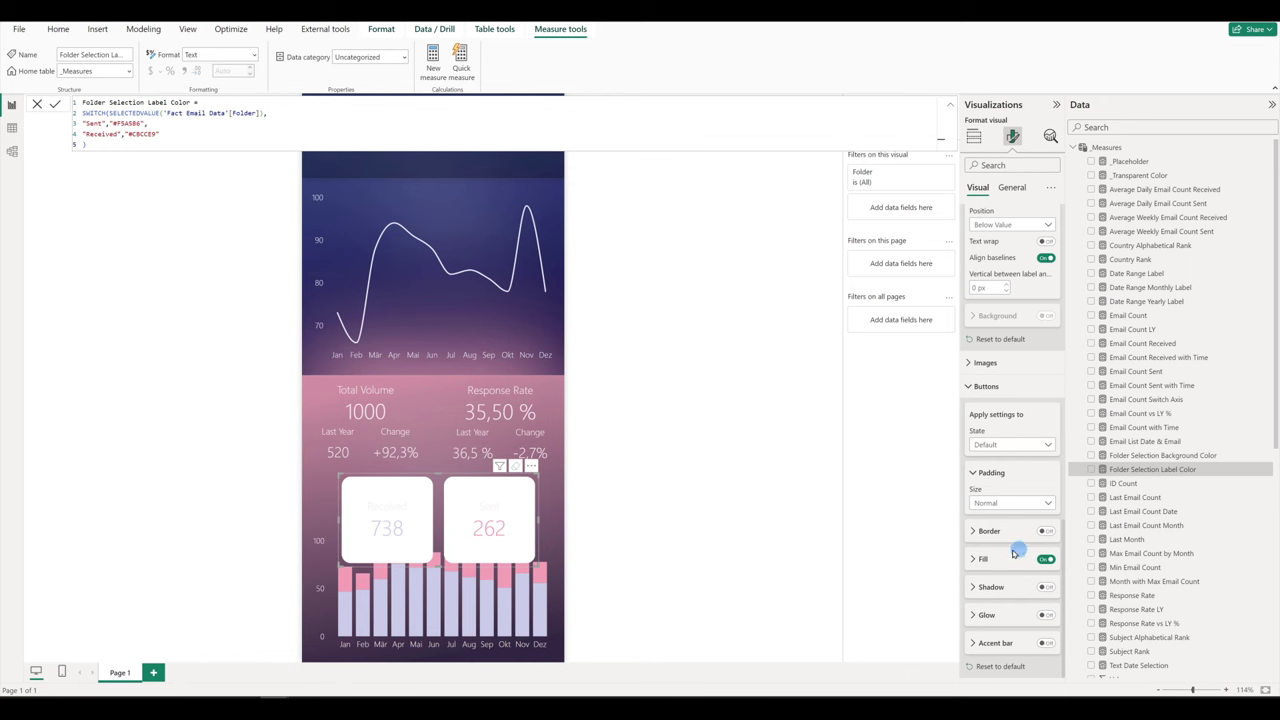
left_click(976, 559)
scroll(1012, 488, "down", 3)
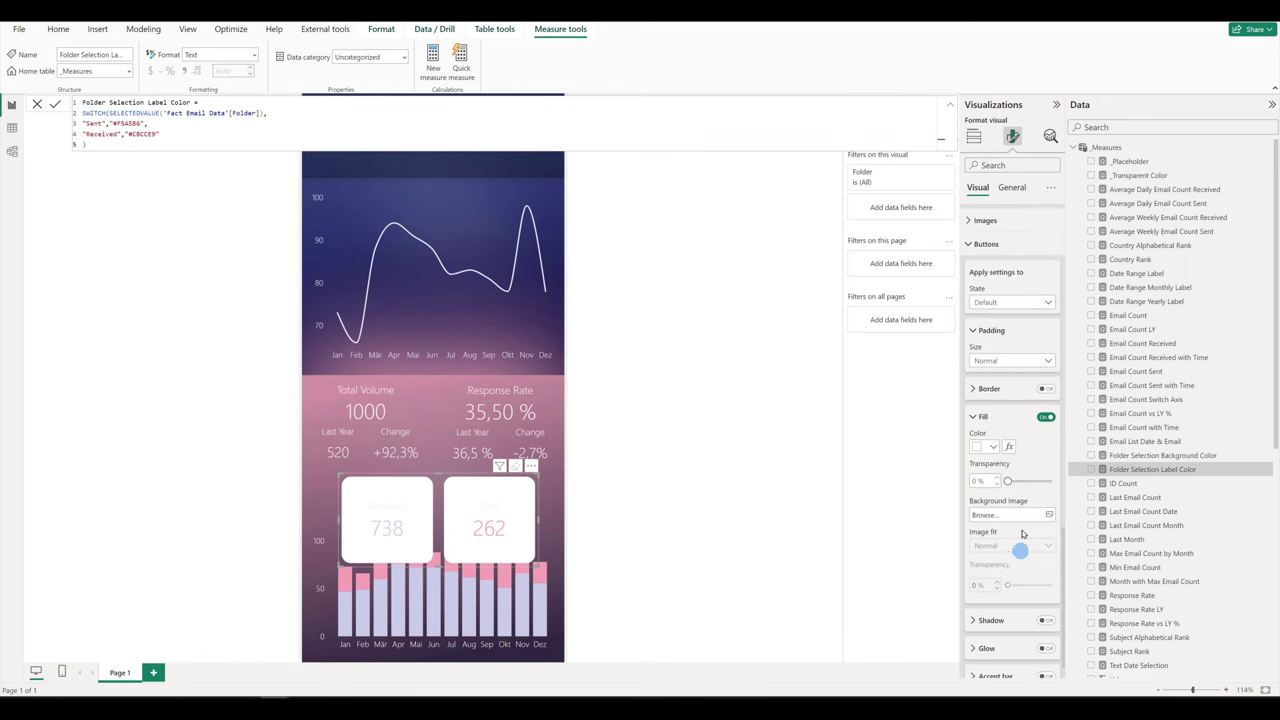
left_click_drag(1009, 481, 1077, 481)
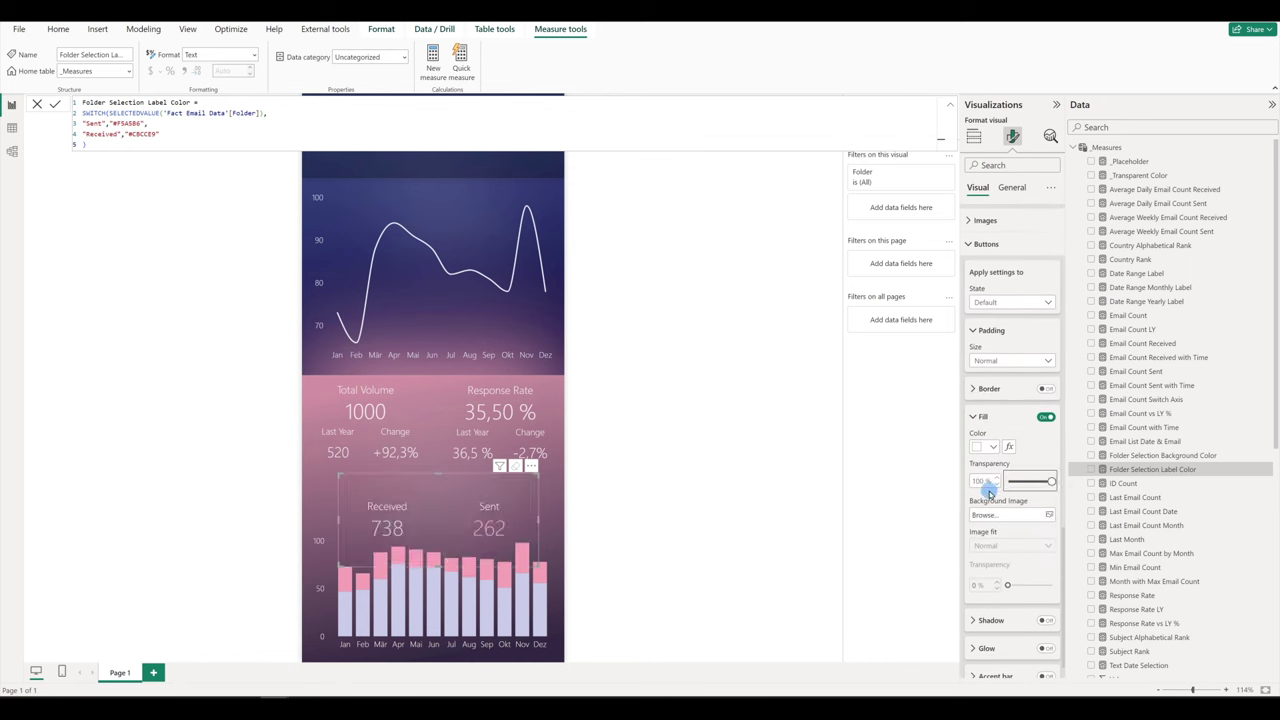
Switch the slicer buttons to custom padding with 0 px at the top and 0 px at the bottom
left_click(996, 361)
left_click(991, 412)
left_click(1018, 400)
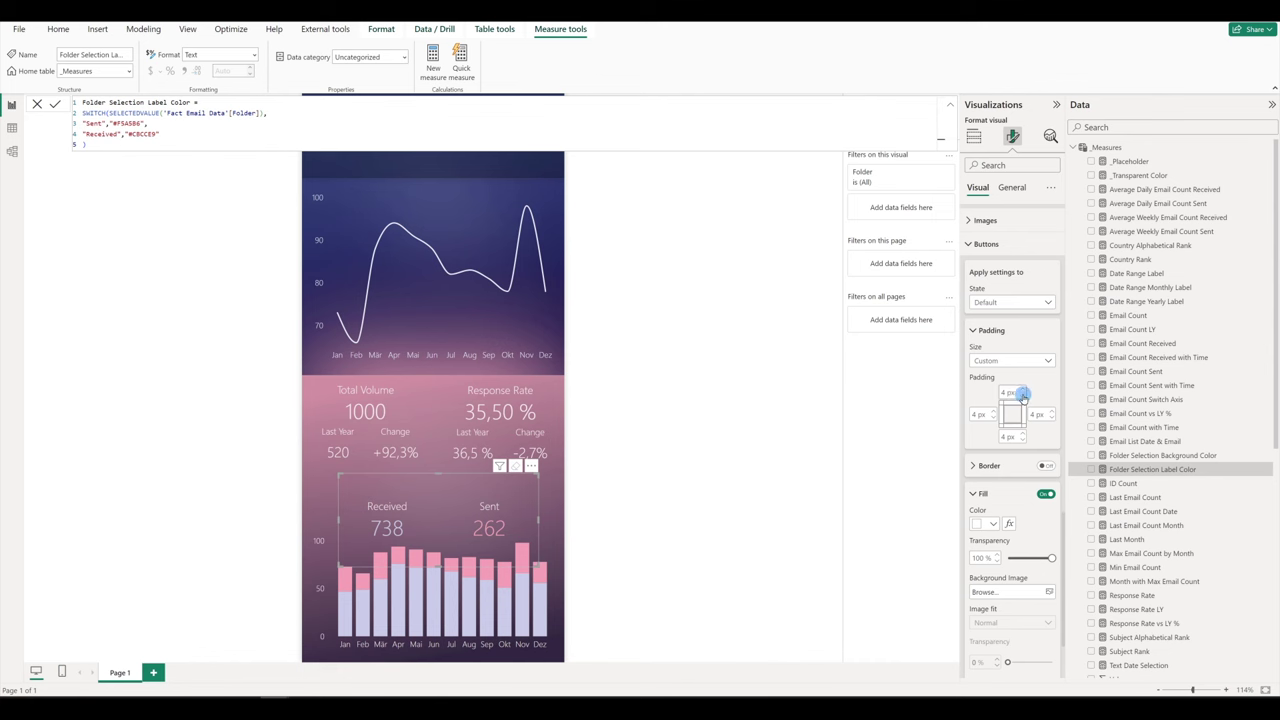
left_click(1022, 400)
left_click(1023, 437)
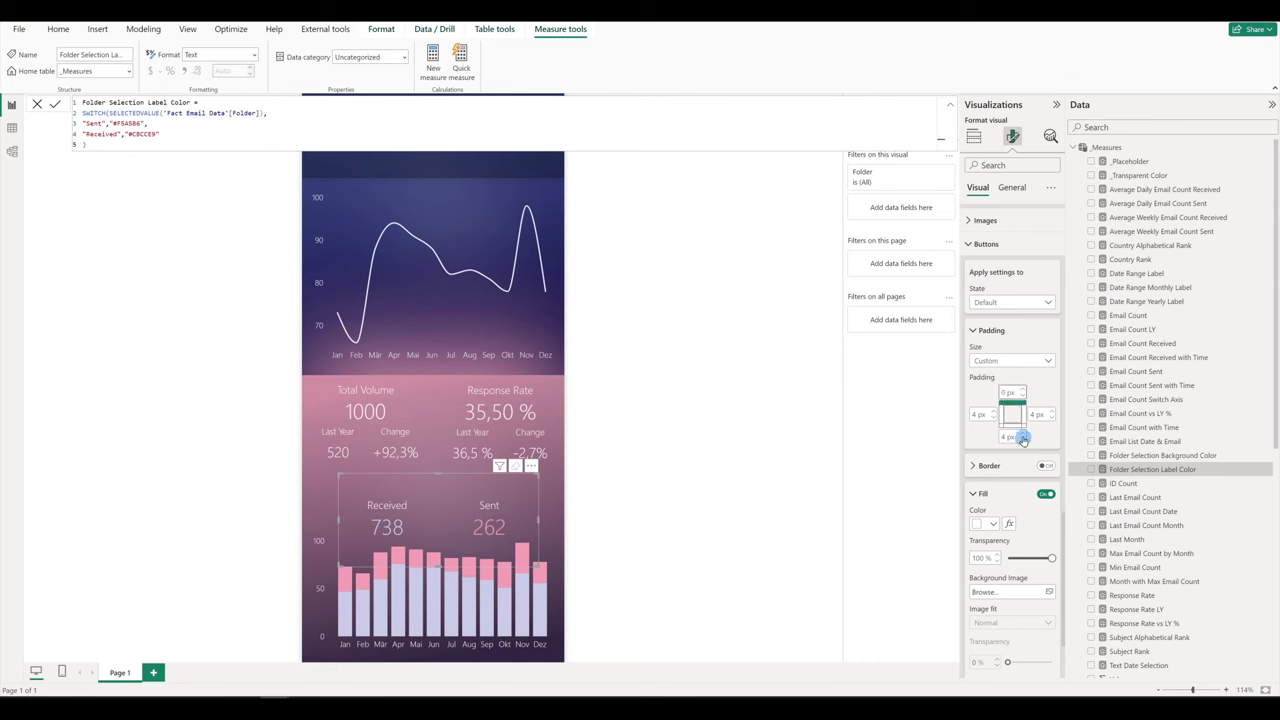
left_click(1023, 441)
left_click(1023, 443)
Shorten the Folder slicer from its lower edge to end above the column chart and widen it to the chart's width
left_click(441, 567)
left_click_drag(441, 567, 448, 526)
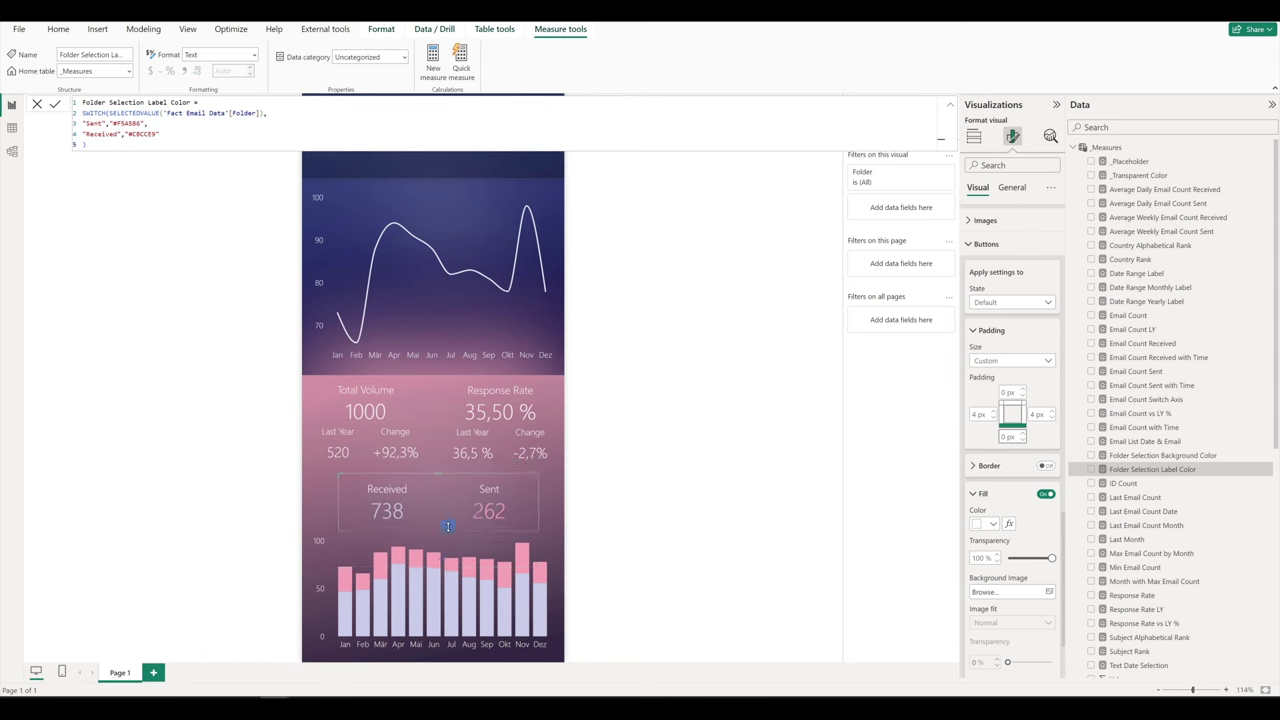
left_click(343, 498)
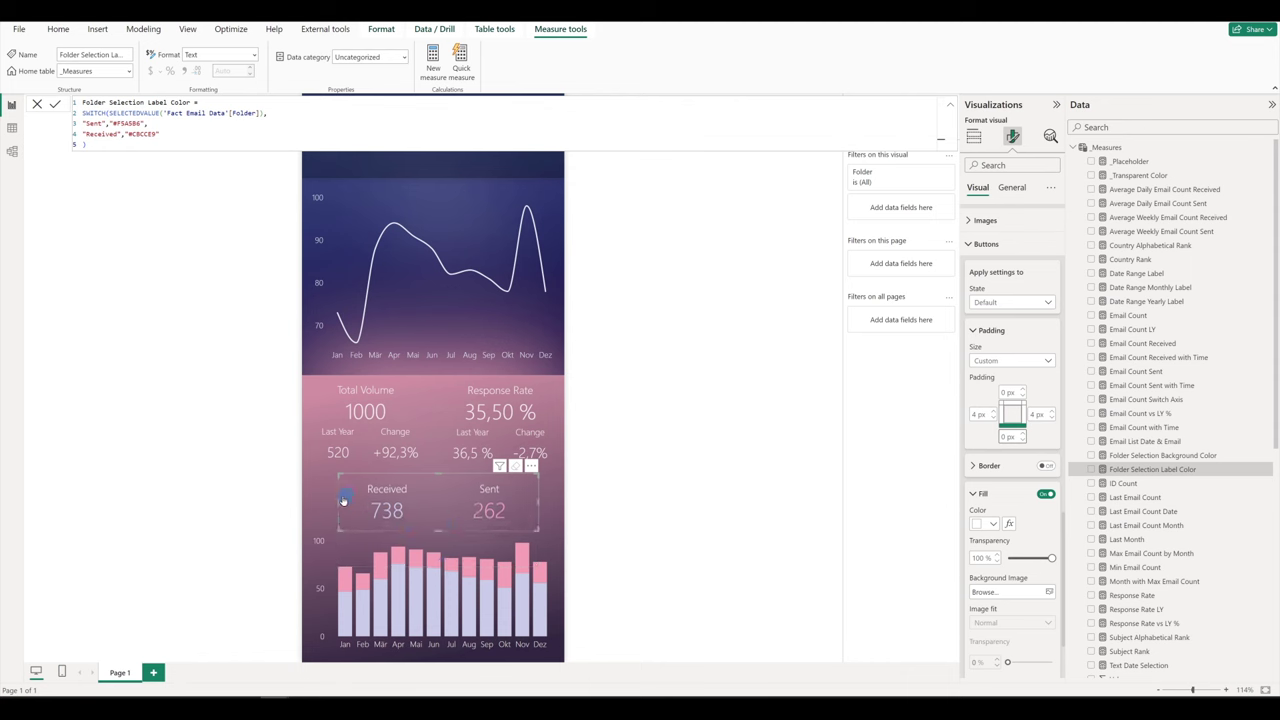
left_click(317, 503)
left_click(352, 507)
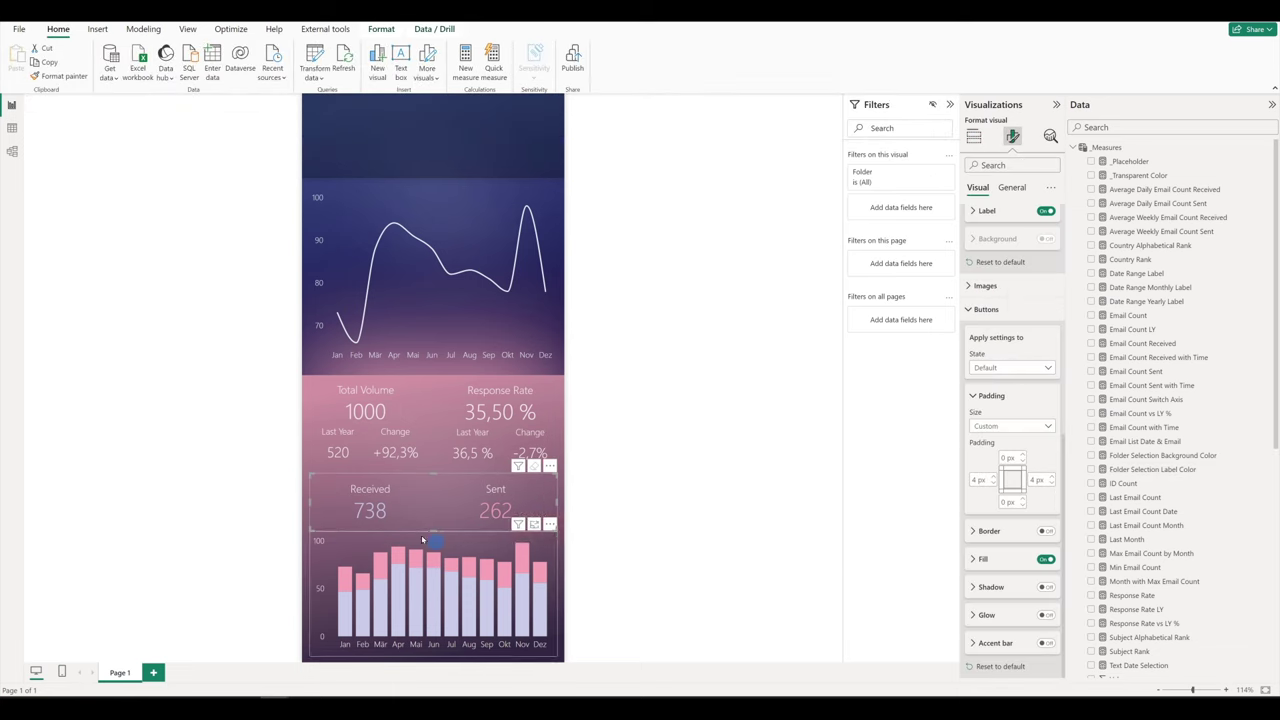
left_click(1050, 498)
left_click(310, 503)
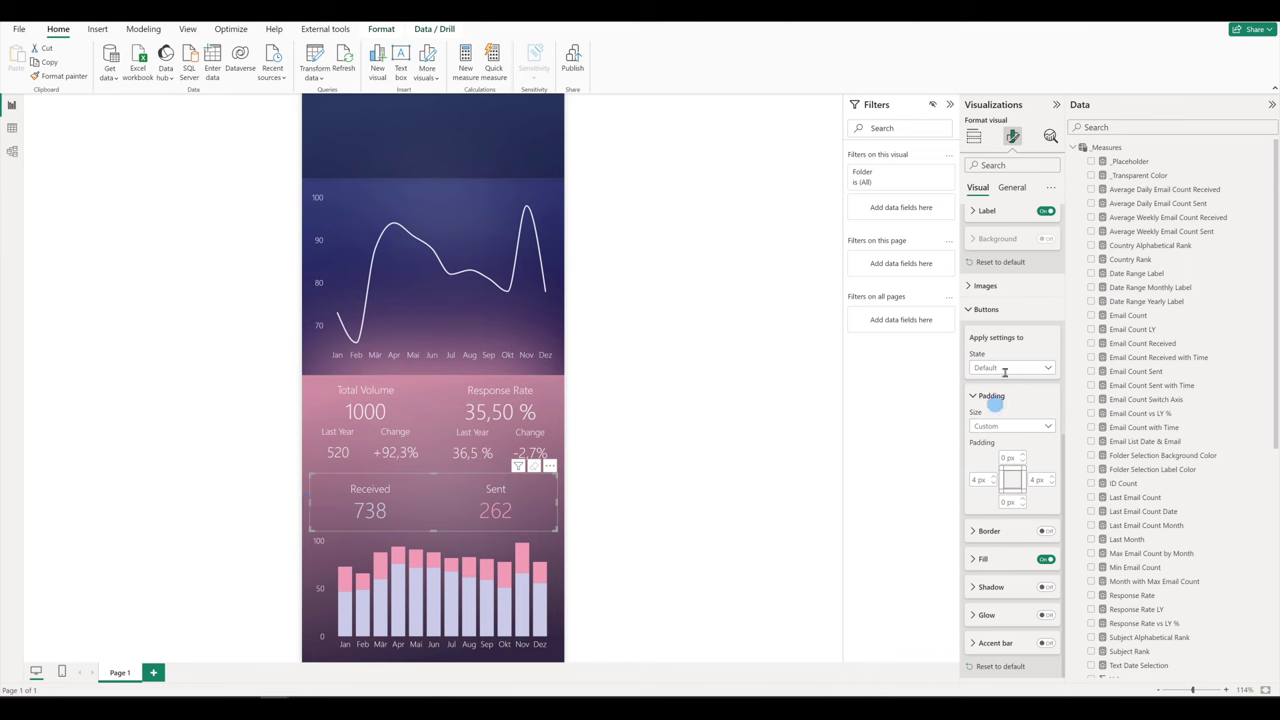
left_click(980, 521)
scroll(1000, 460, "up", 8)
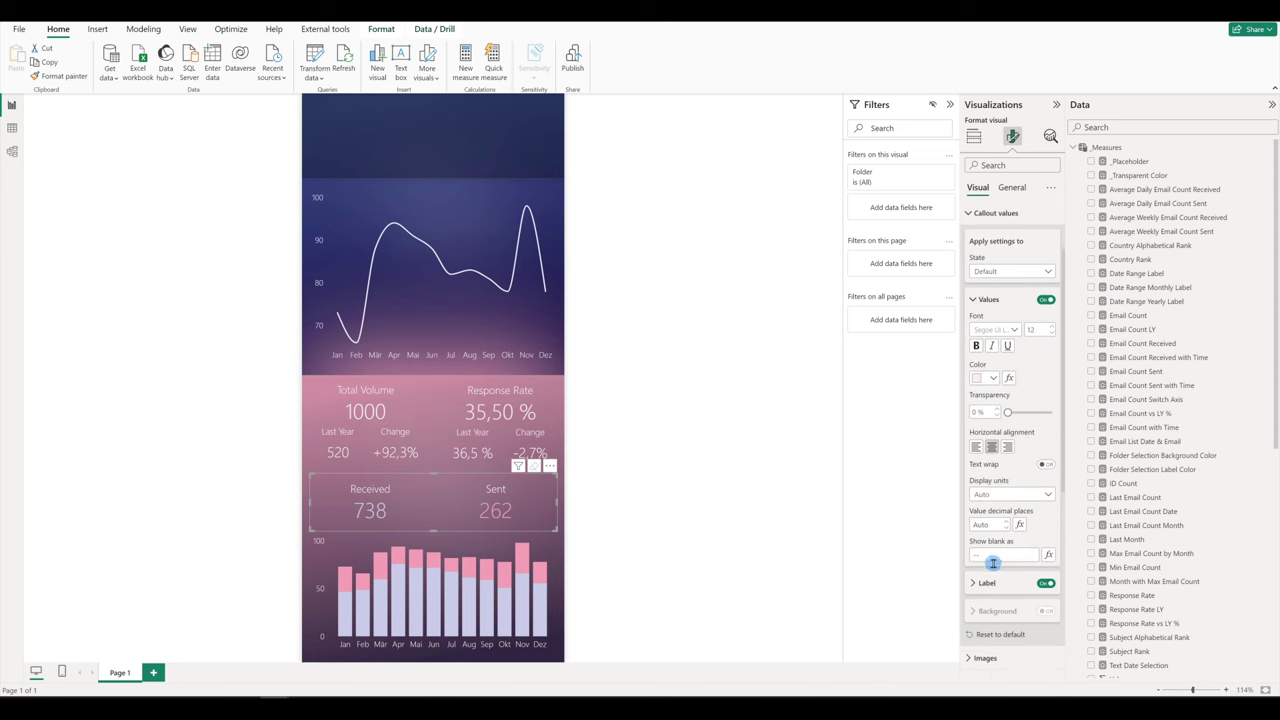
left_click(1009, 346)
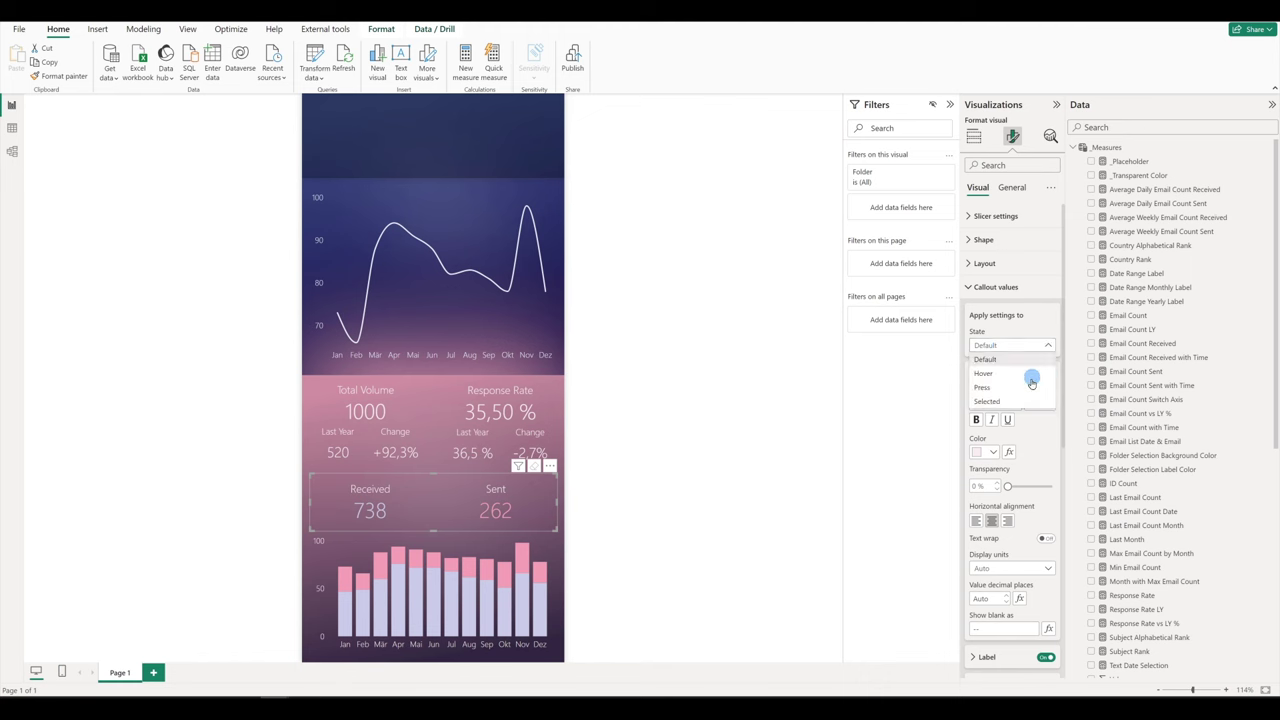
scroll(1012, 370, "down", 9)
Give the Folder slicer buttons' Press state a white fill with 50% transparency and try it on the Sent button
left_click(995, 368)
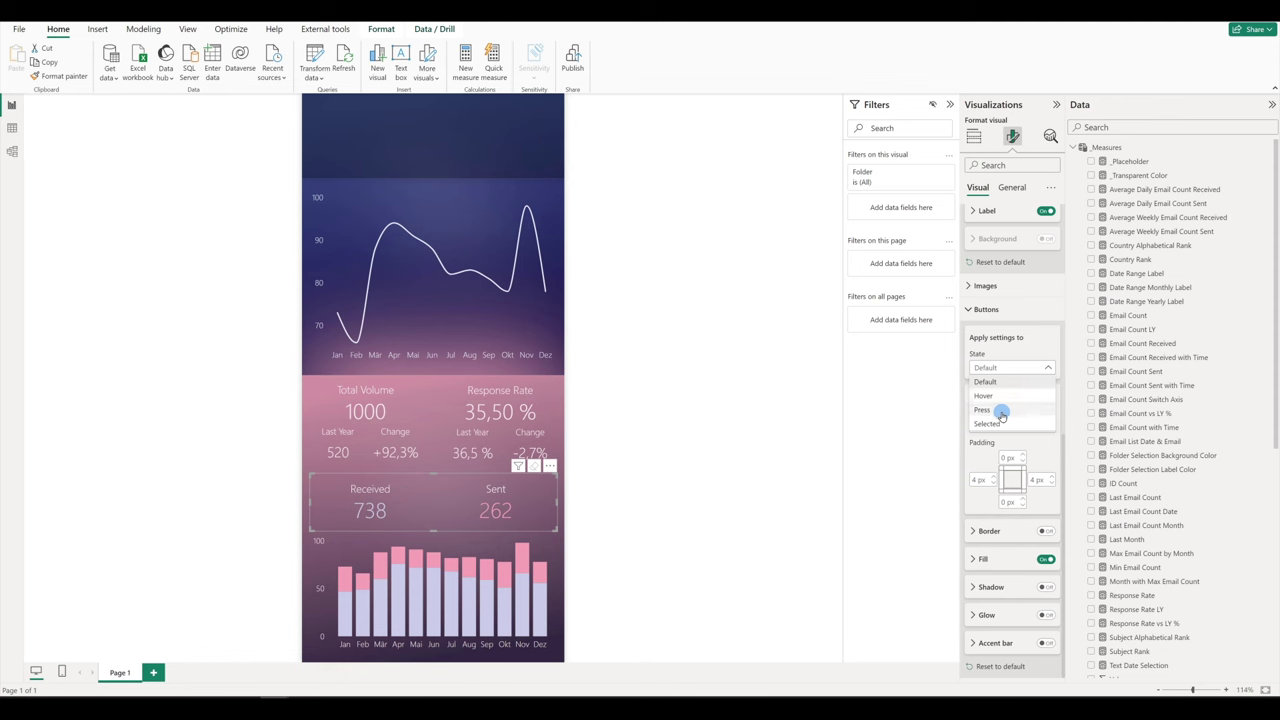
left_click(1003, 411)
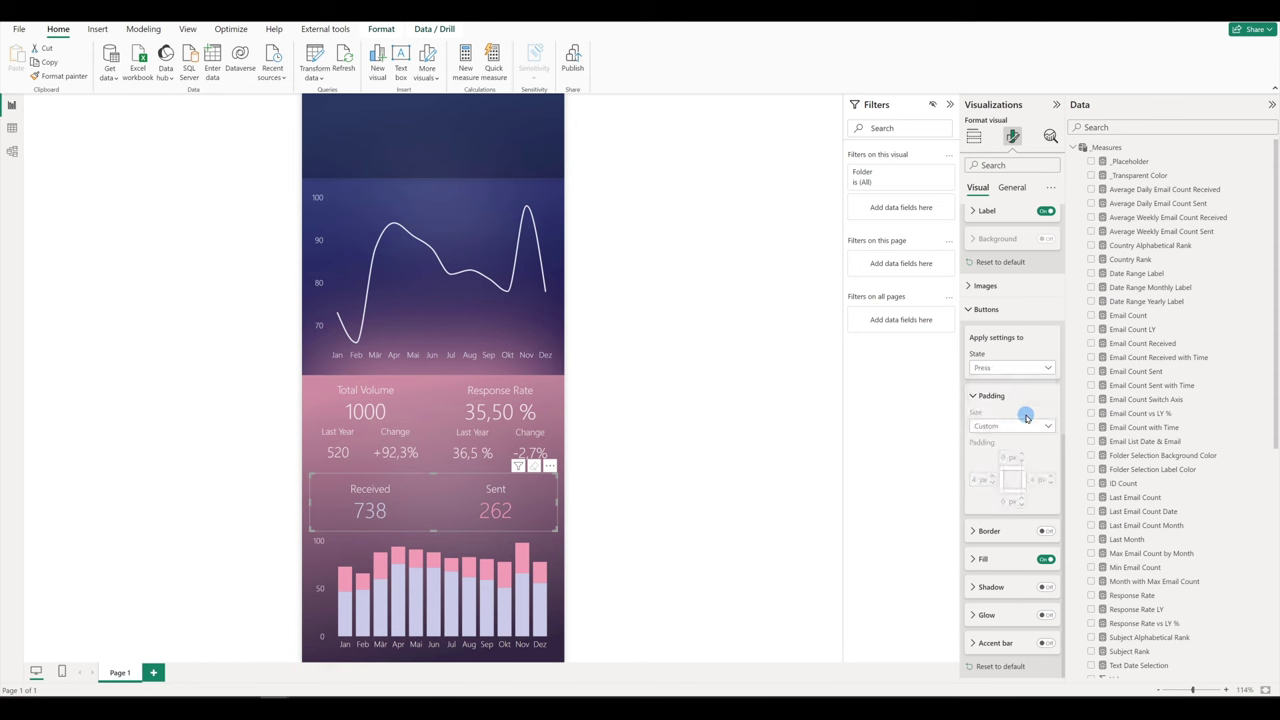
left_click(975, 558)
left_click(990, 518)
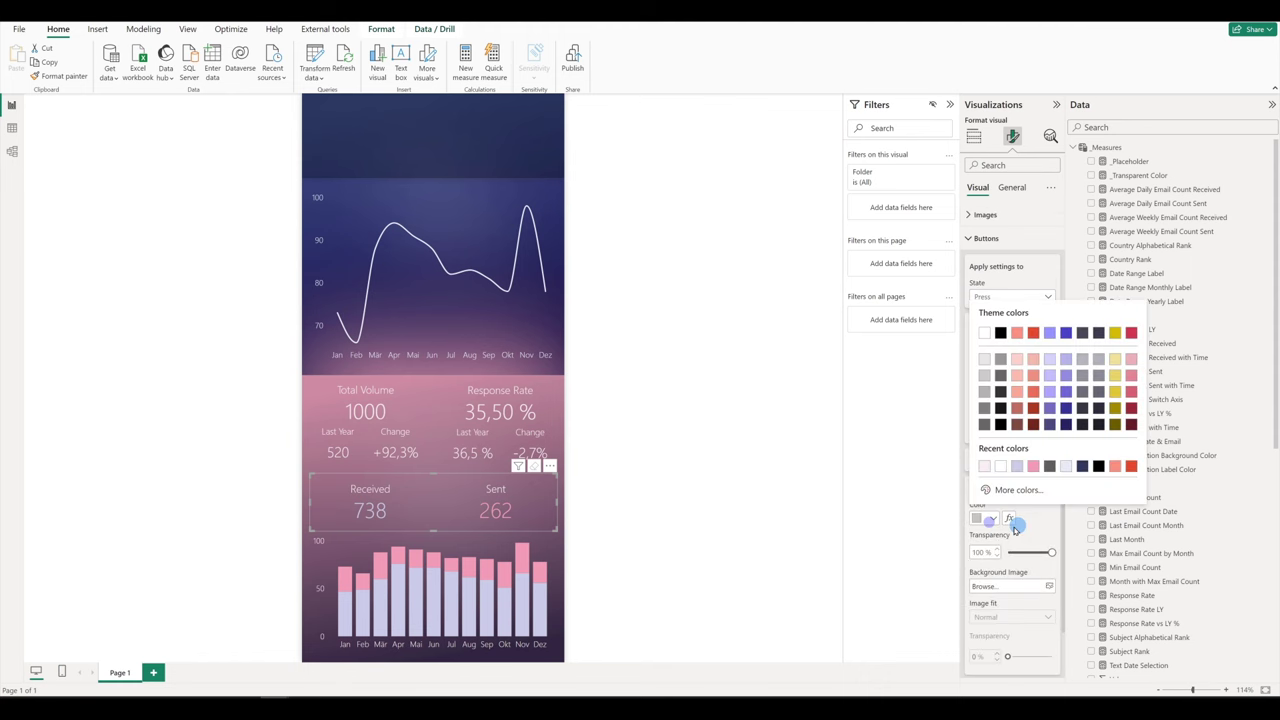
left_click(1000, 473)
double_click(982, 552)
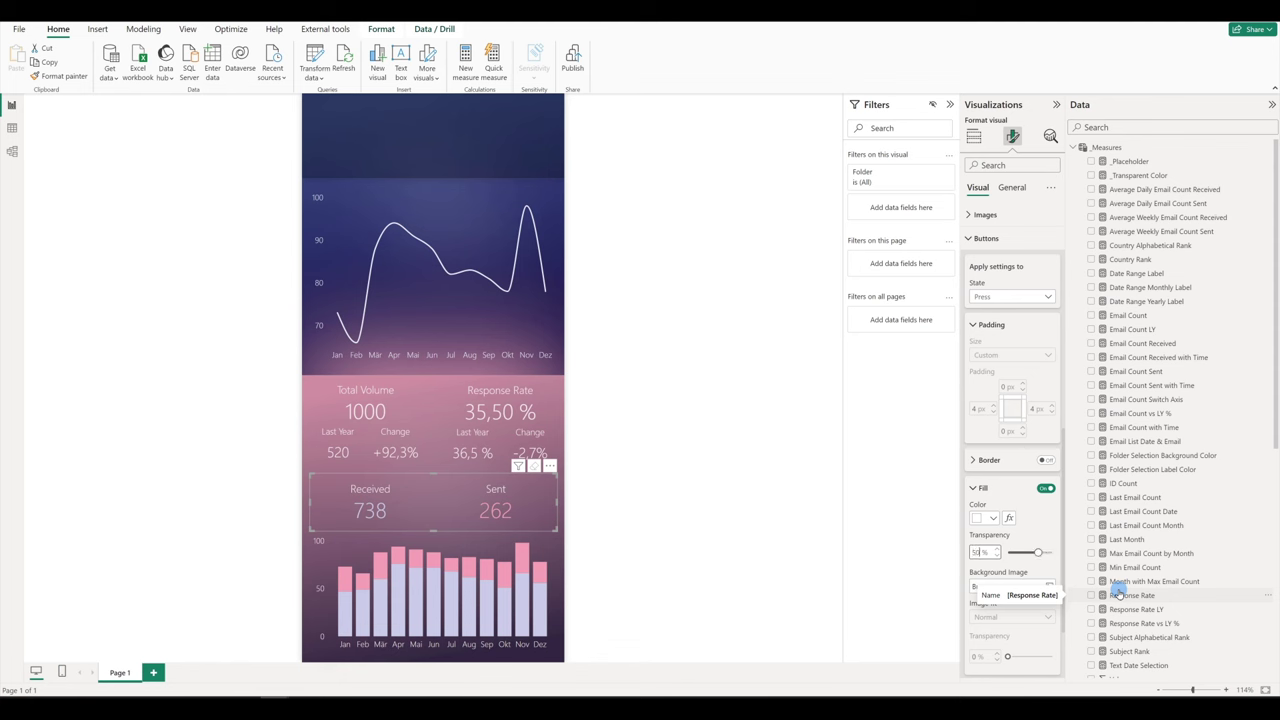
left_click(489, 510)
left_click(500, 512)
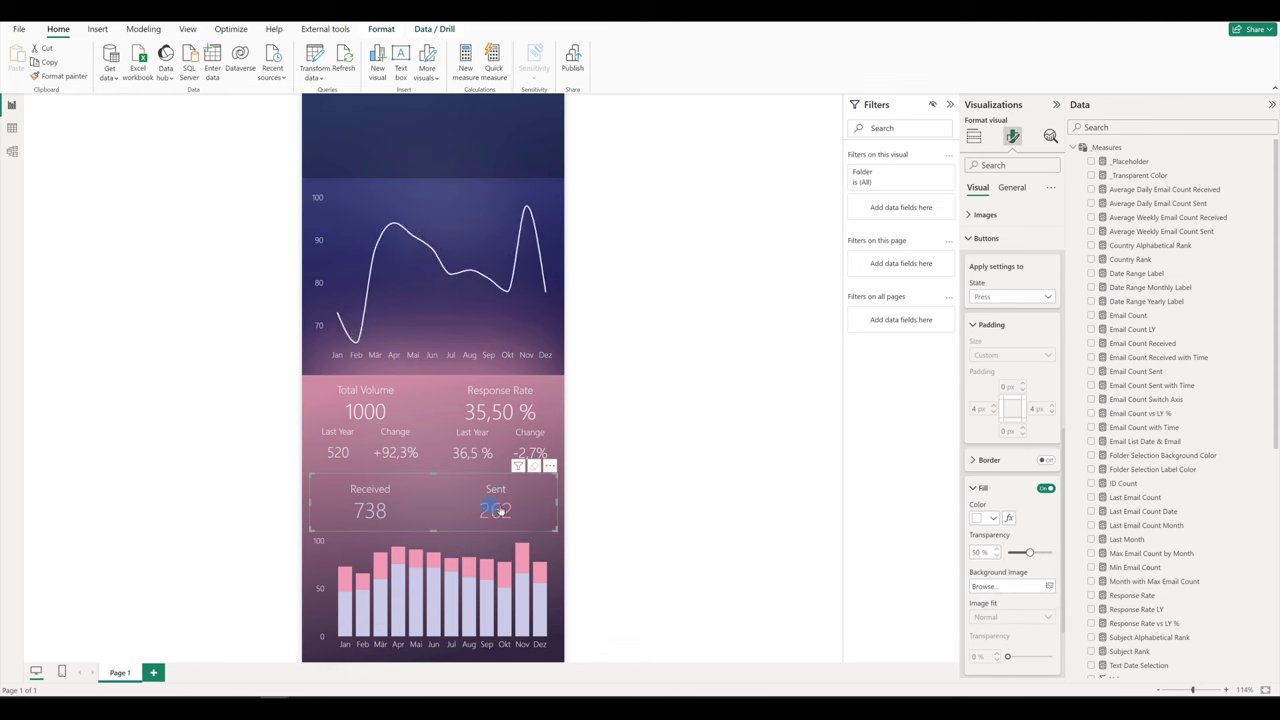
Make the slicer buttons' fill white for the Selected state and reduce its transparency
scroll(1032, 591, "up", 2)
left_click(1000, 368)
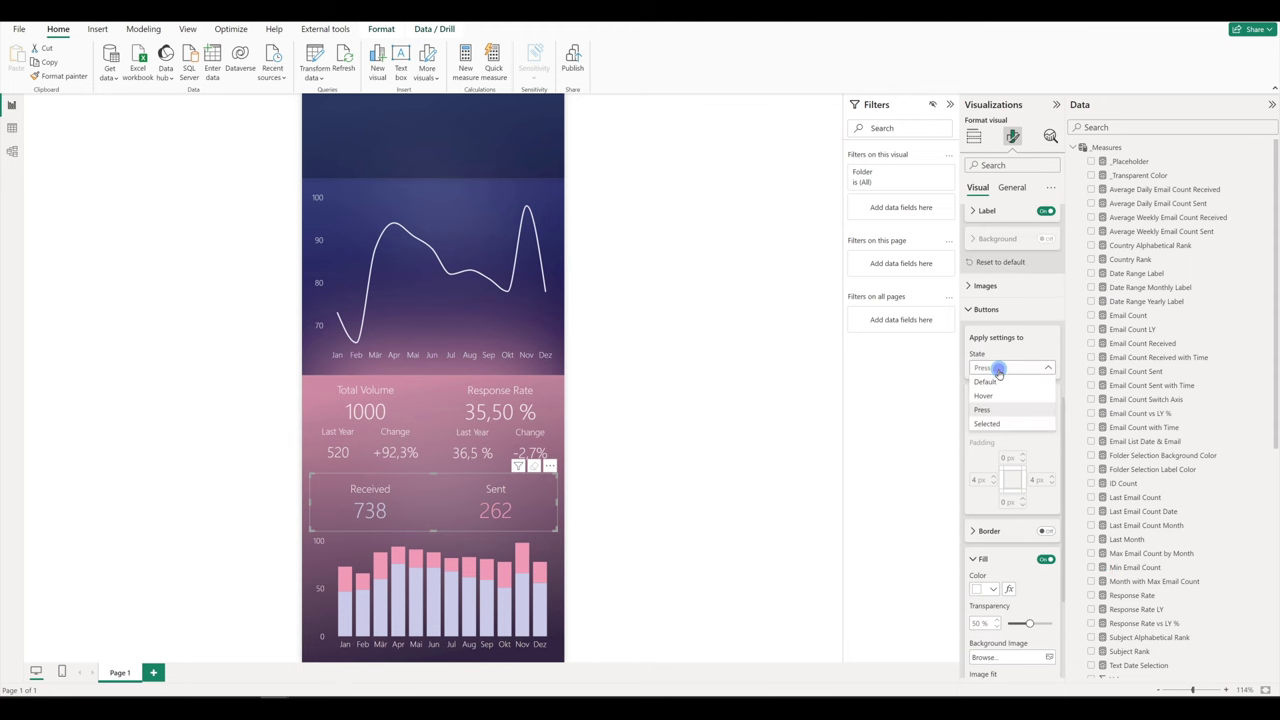
left_click(987, 423)
scroll(990, 500, "down", 1)
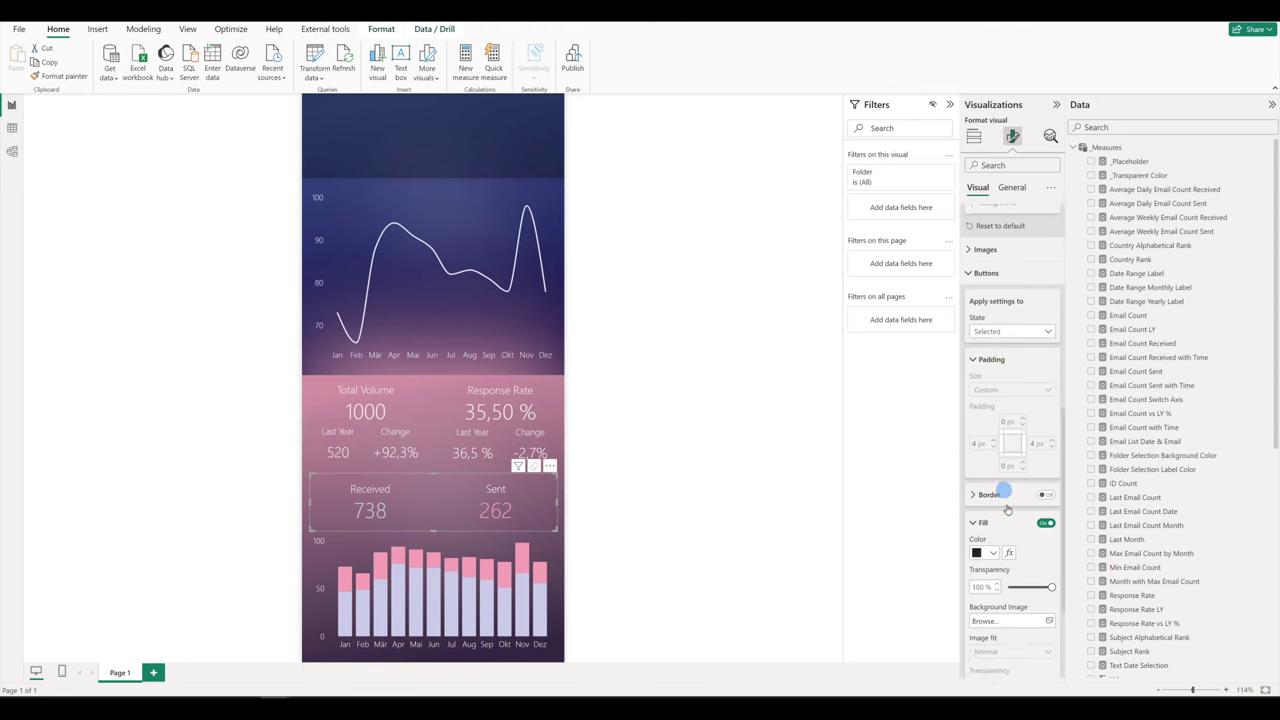
left_click(998, 517)
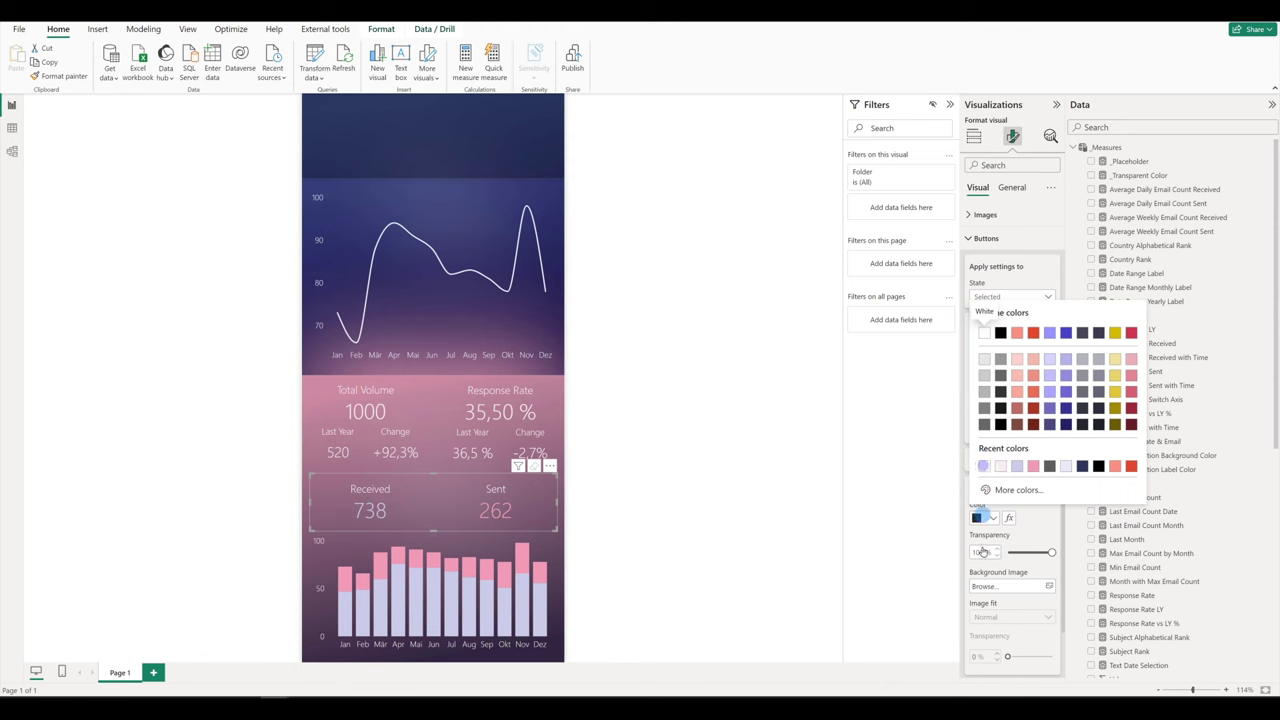
left_click(984, 466)
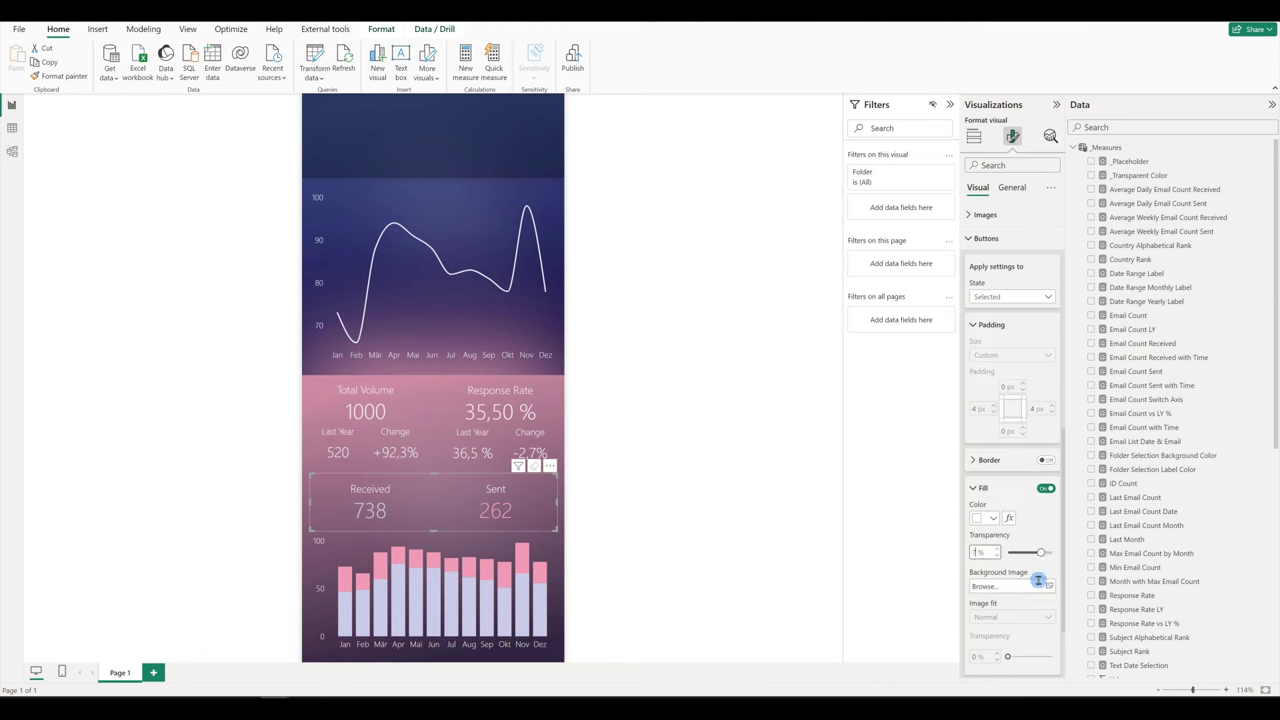
Change the callout values' font to Segoe UI for the slicer's Selected state
scroll(1000, 590, "up", 5)
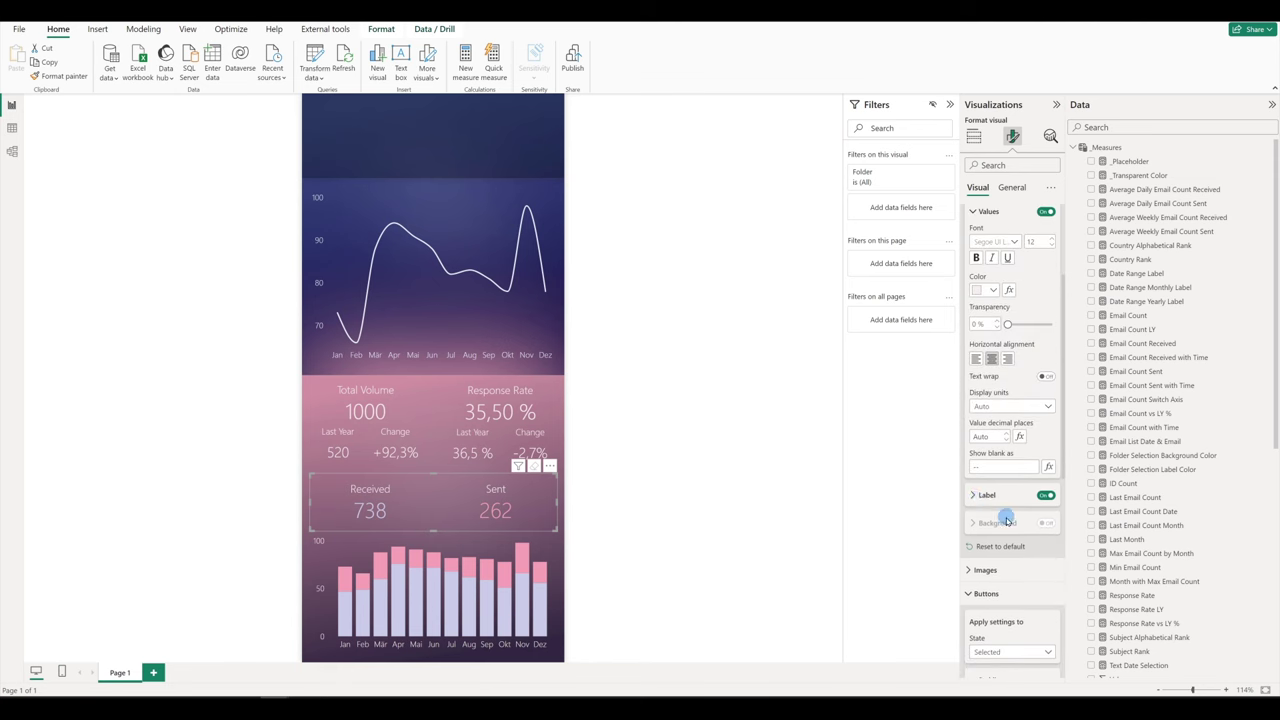
scroll(1000, 520, "up", 3)
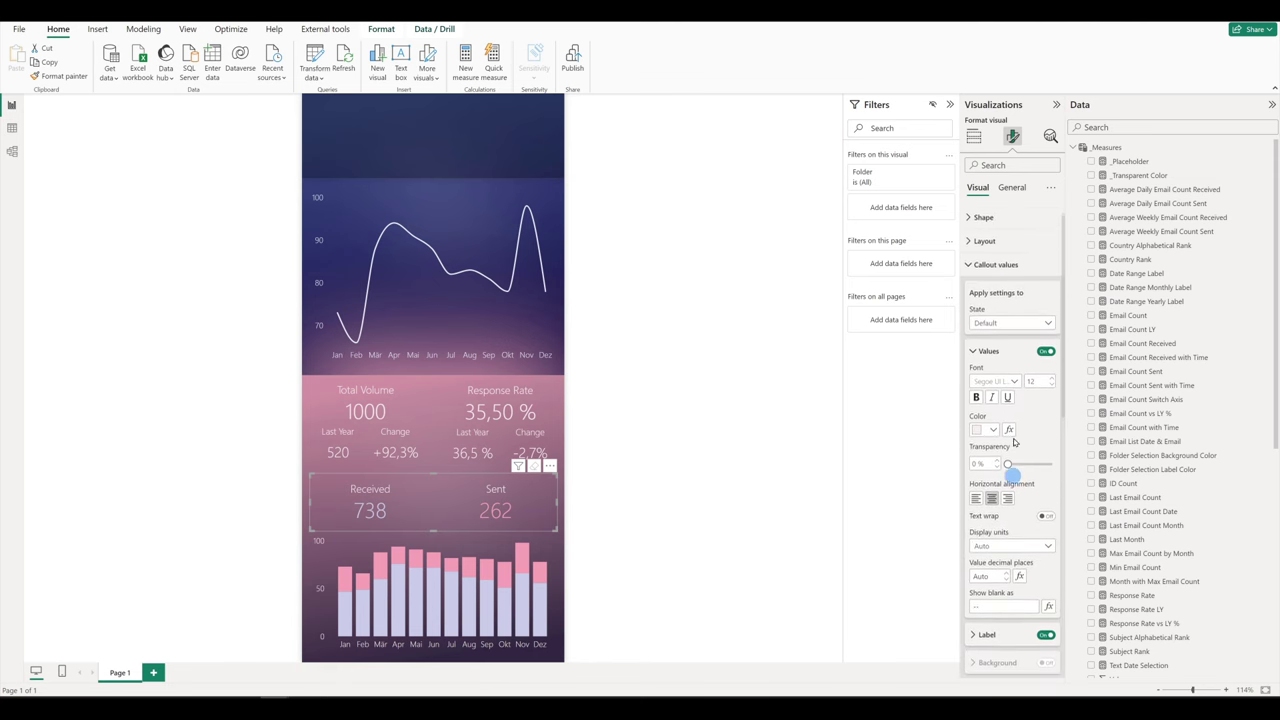
left_click(1000, 325)
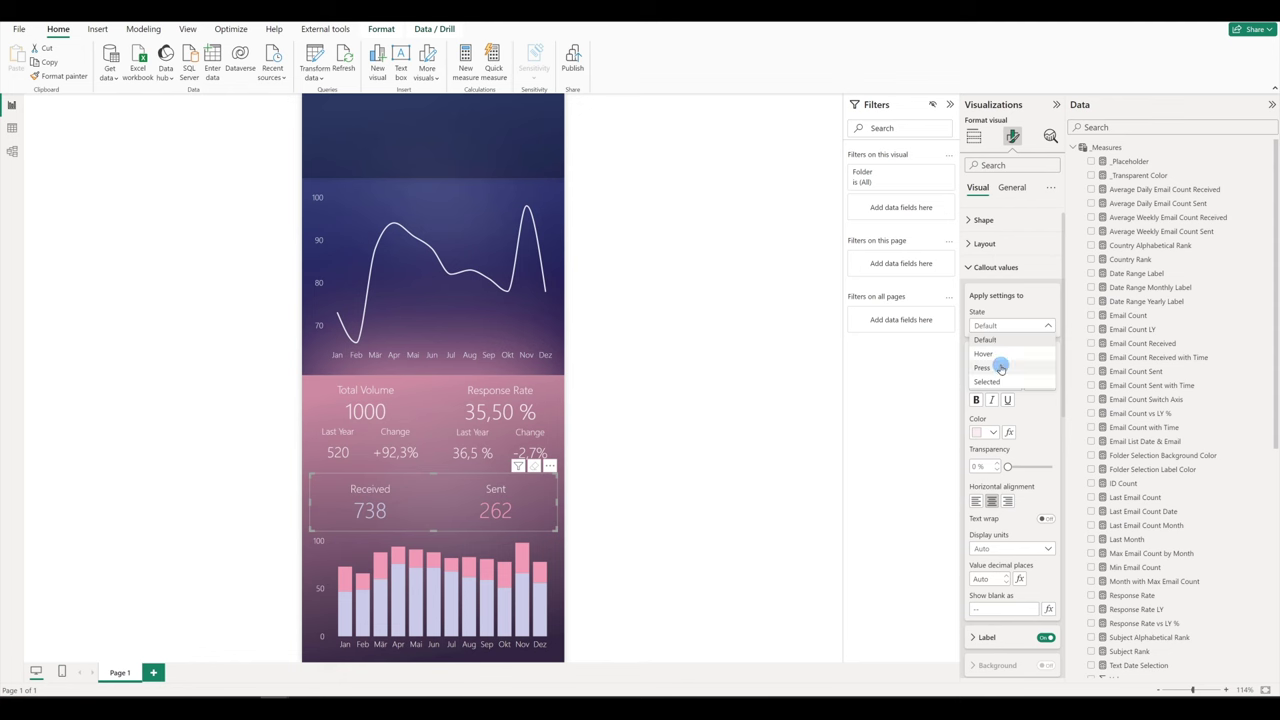
left_click(1000, 381)
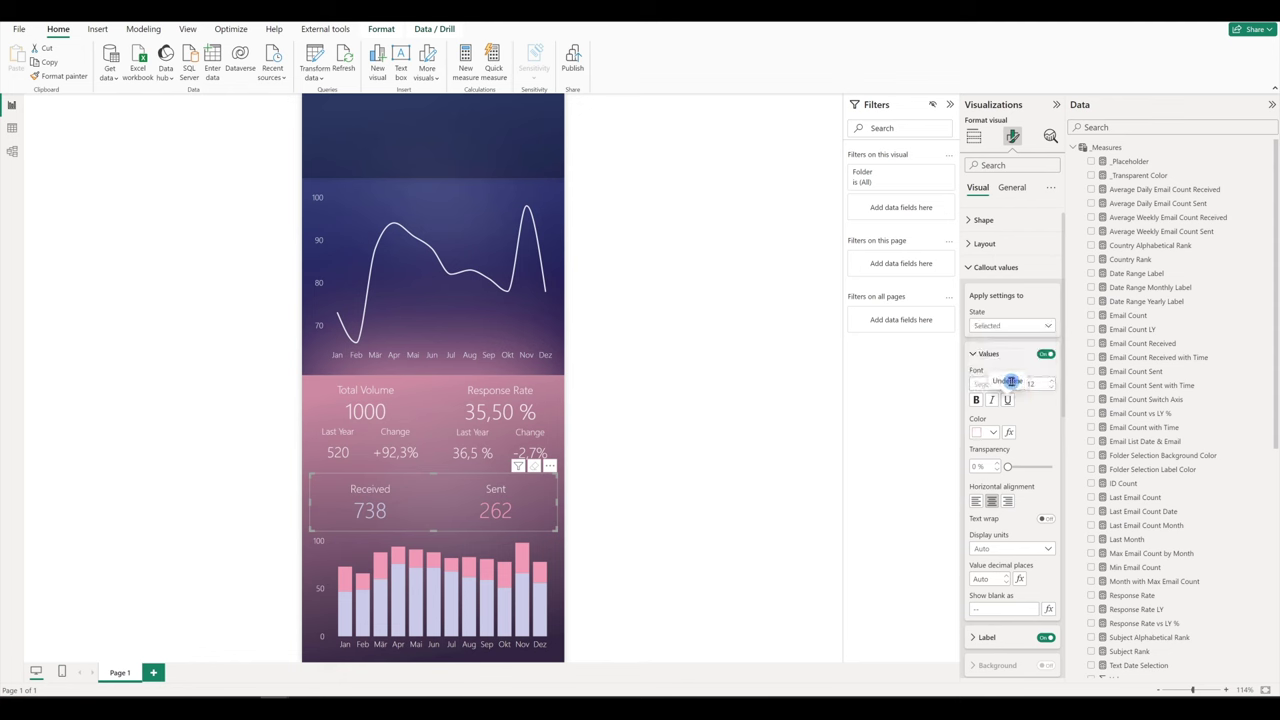
left_click(980, 385)
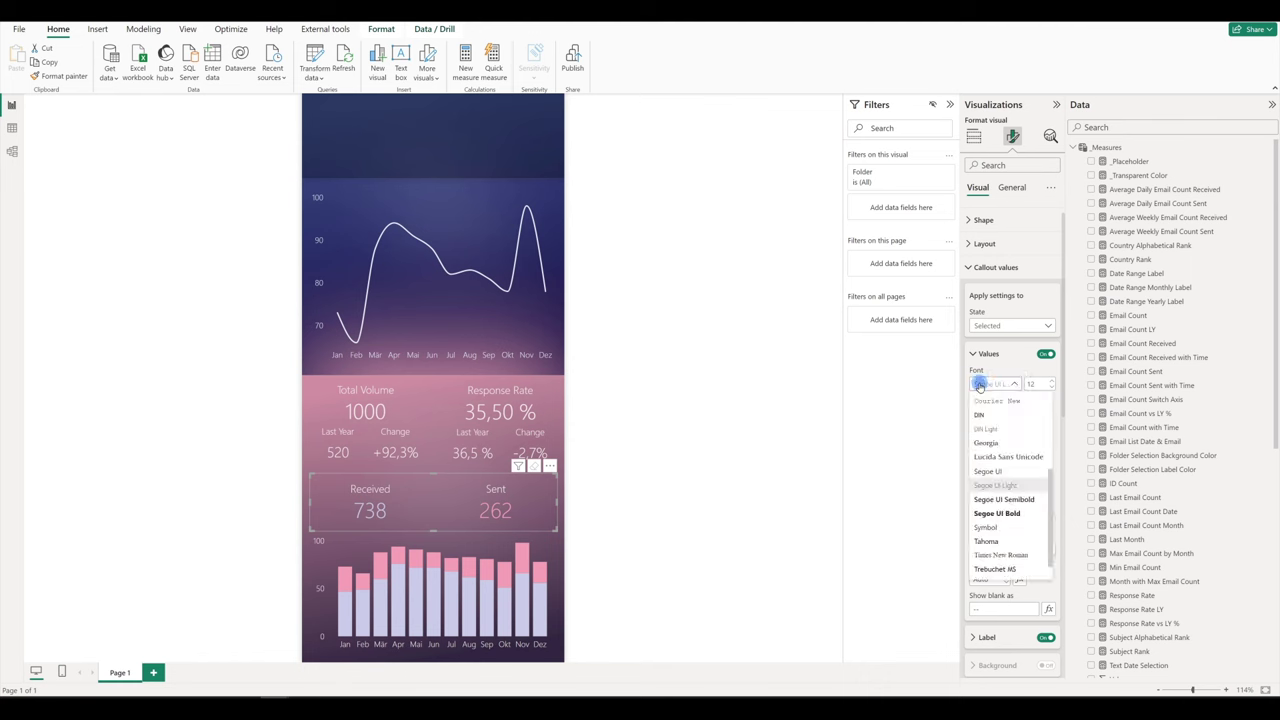
left_click(1018, 469)
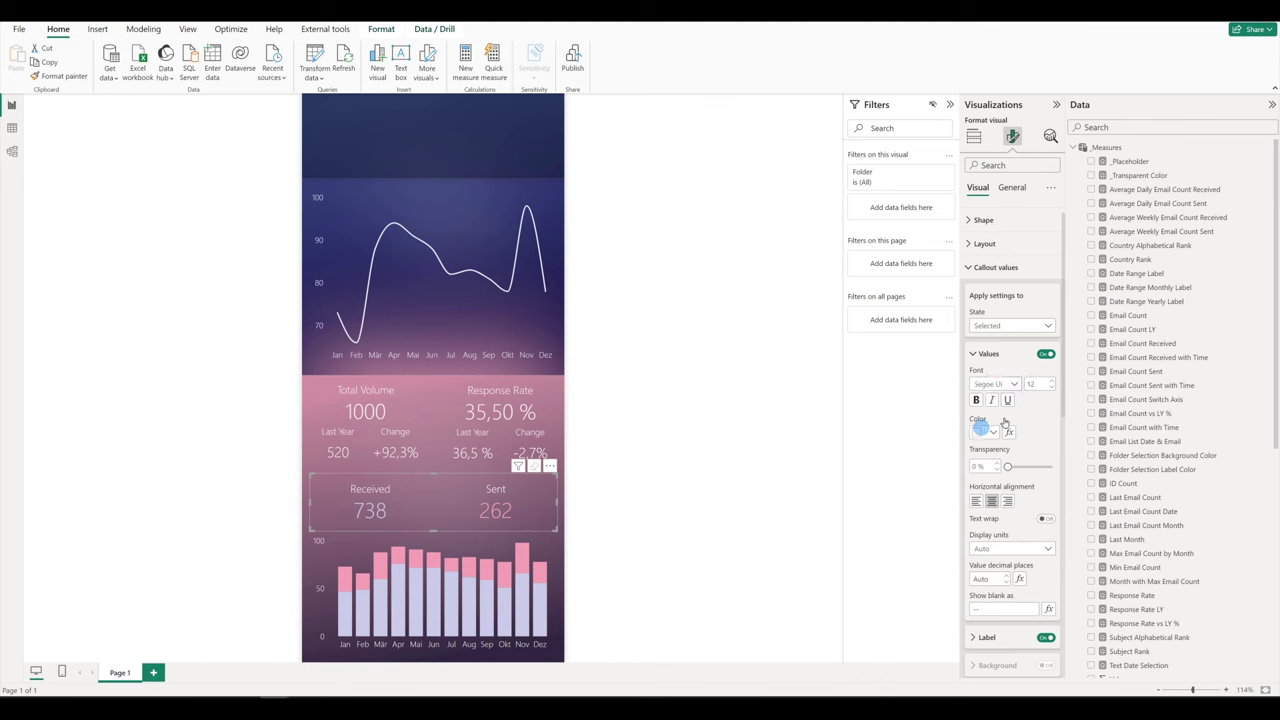
Change the callout label's font to Segoe UI for the slicer's Selected state
scroll(1034, 436, "down", 3)
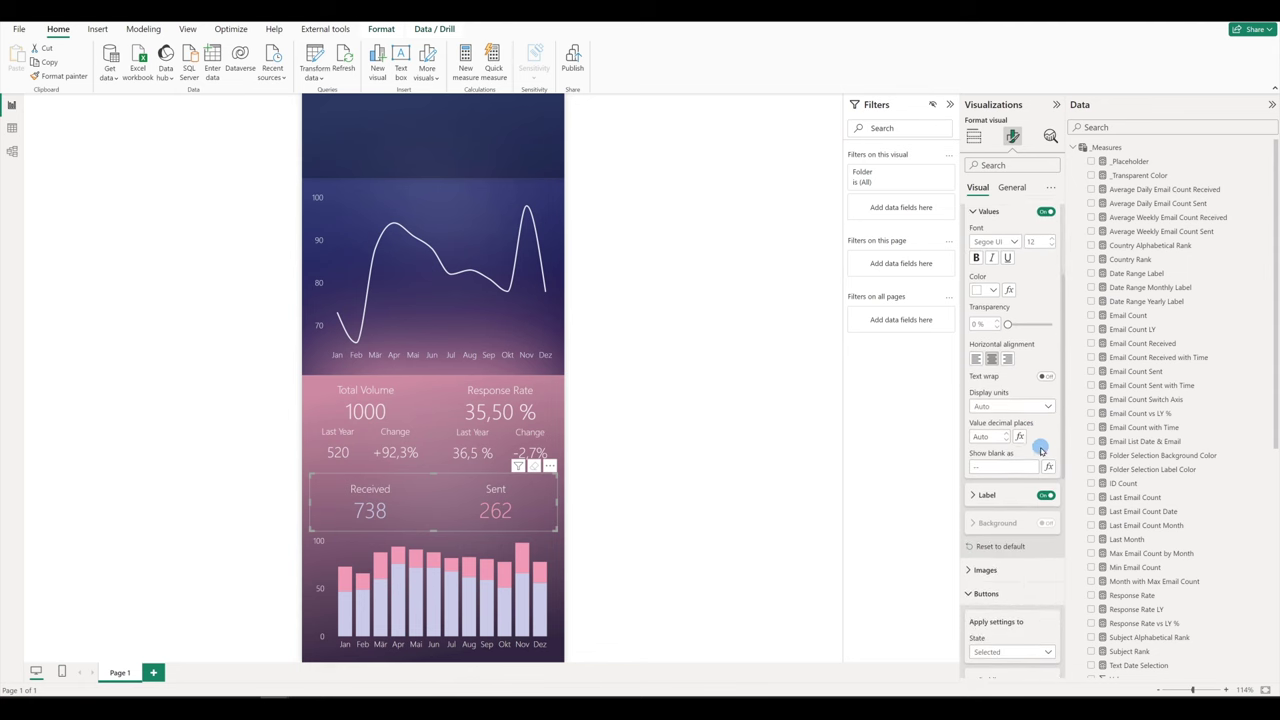
left_click(996, 493)
scroll(1036, 384, "down", 3)
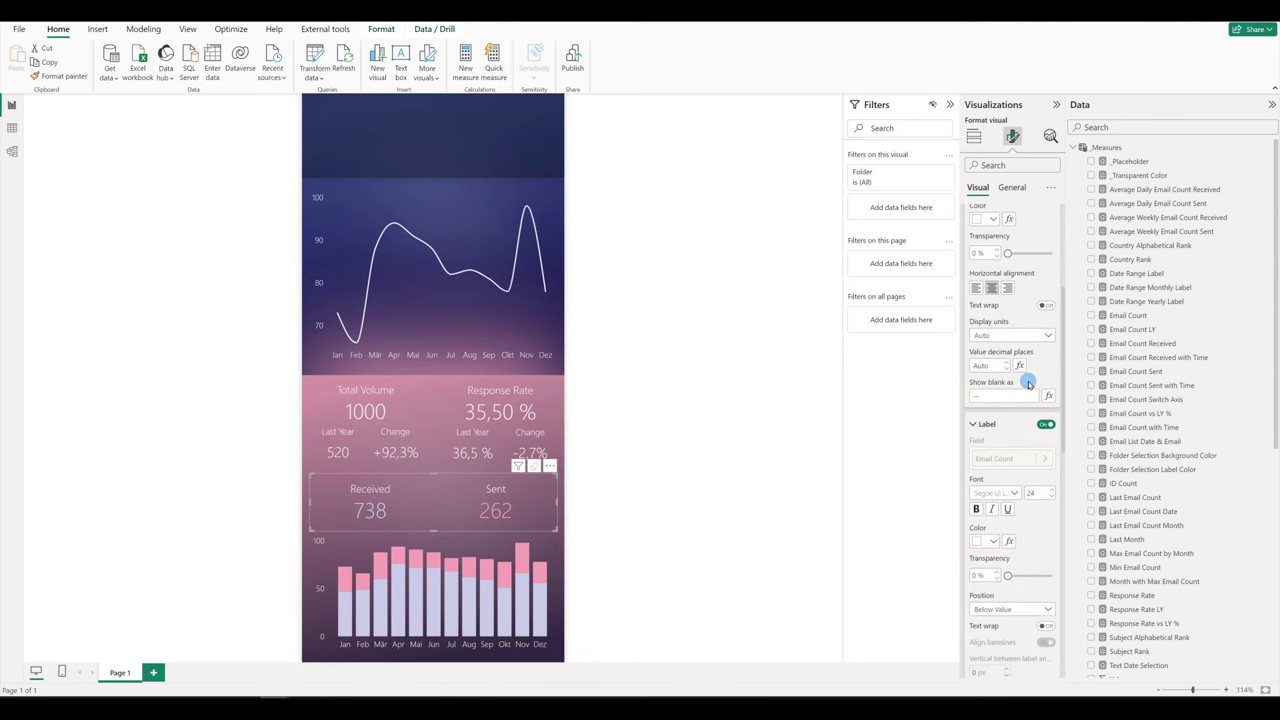
left_click(1005, 422)
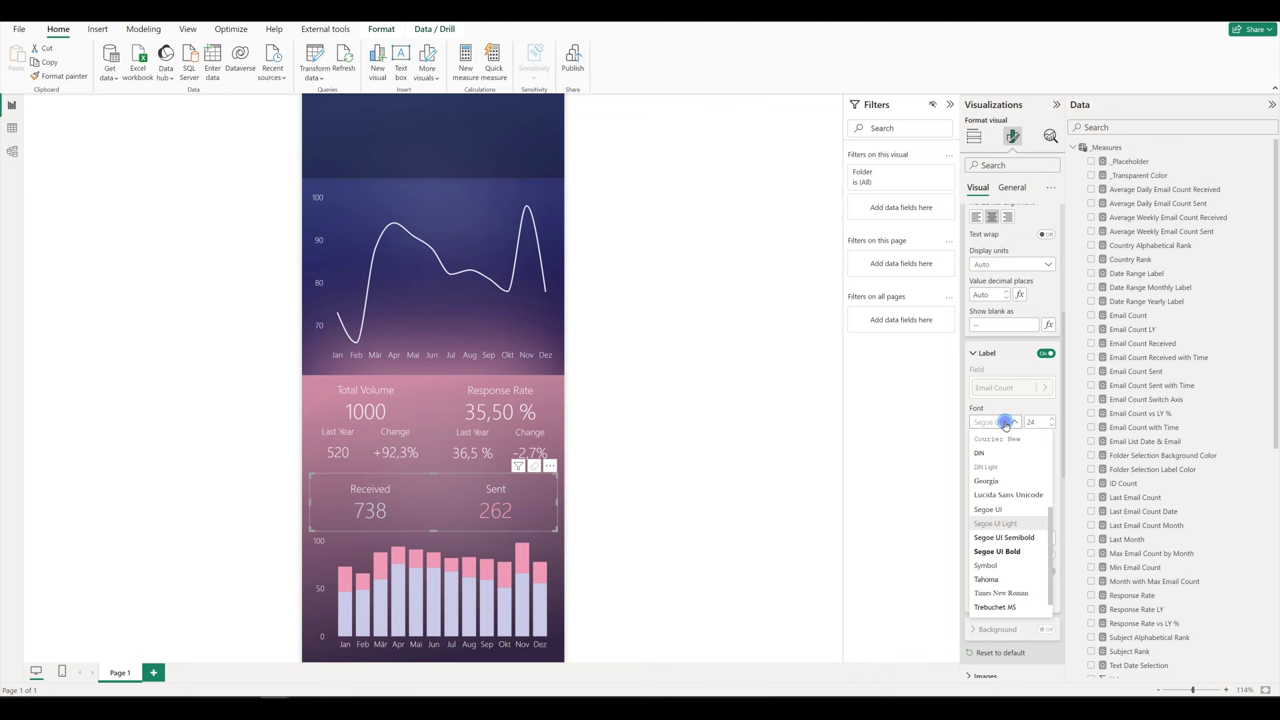
left_click(1028, 432)
left_click(497, 463)
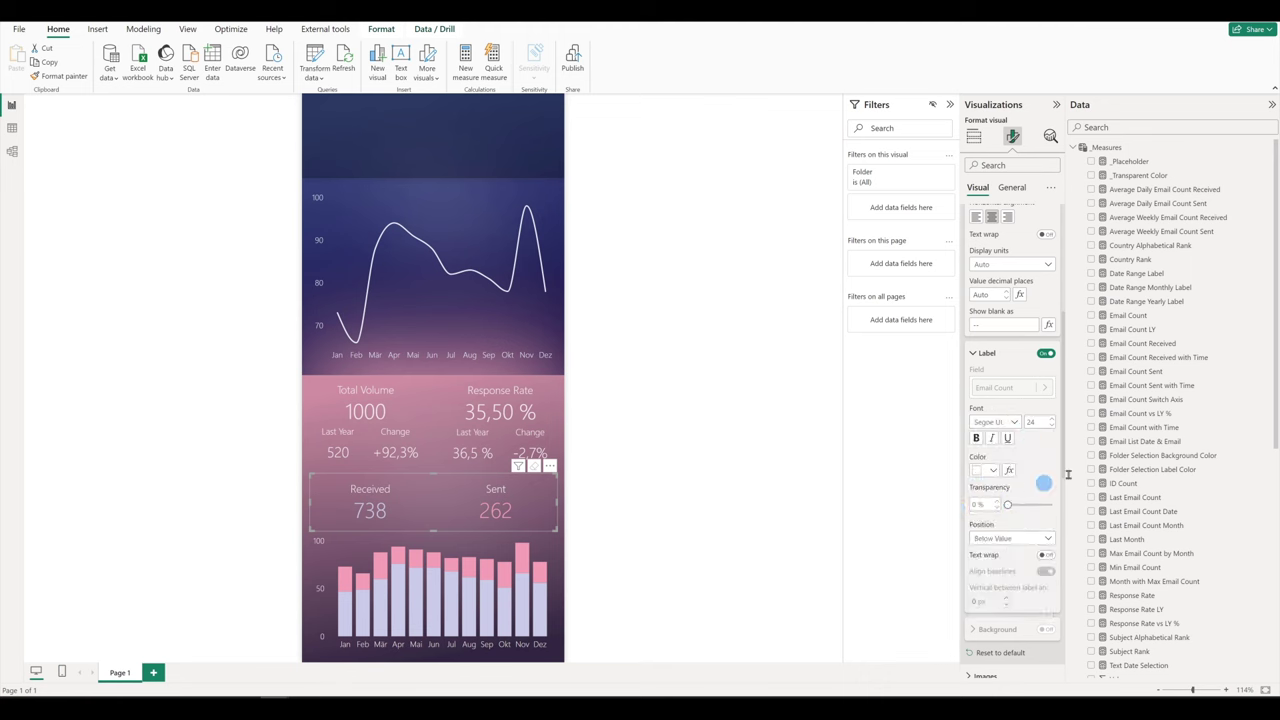
Base the Selected state's label color on the field value of Folder Selection Label Color
left_click(1008, 472)
left_click(450, 218)
left_click(445, 273)
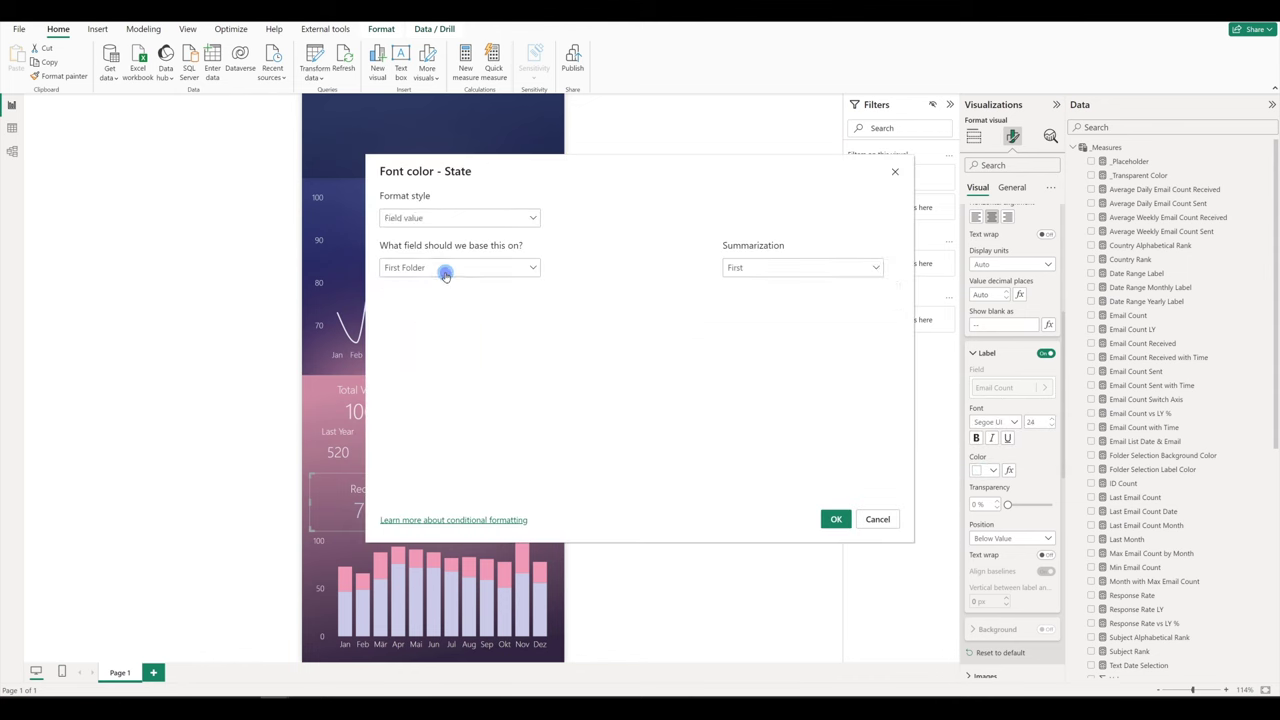
left_click(389, 309)
scroll(489, 350, "down", 2)
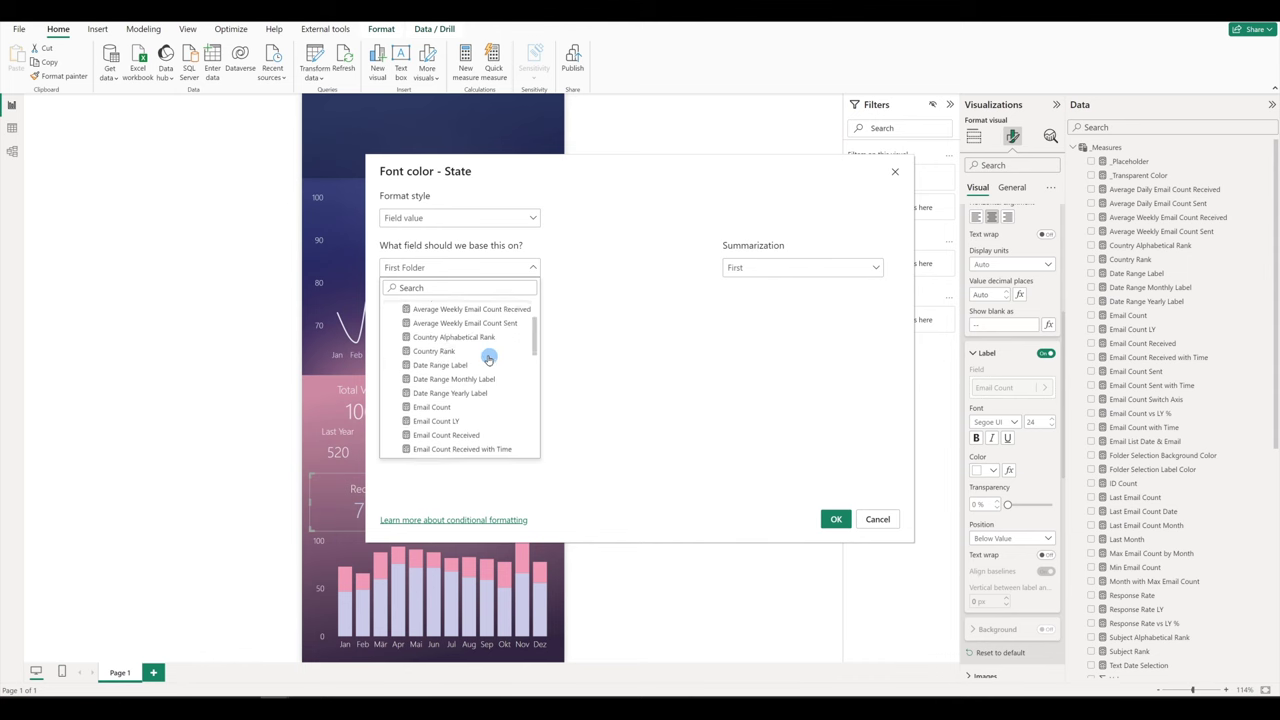
left_click(447, 286)
type("fole")
key("BackSpace")
left_click(836, 519)
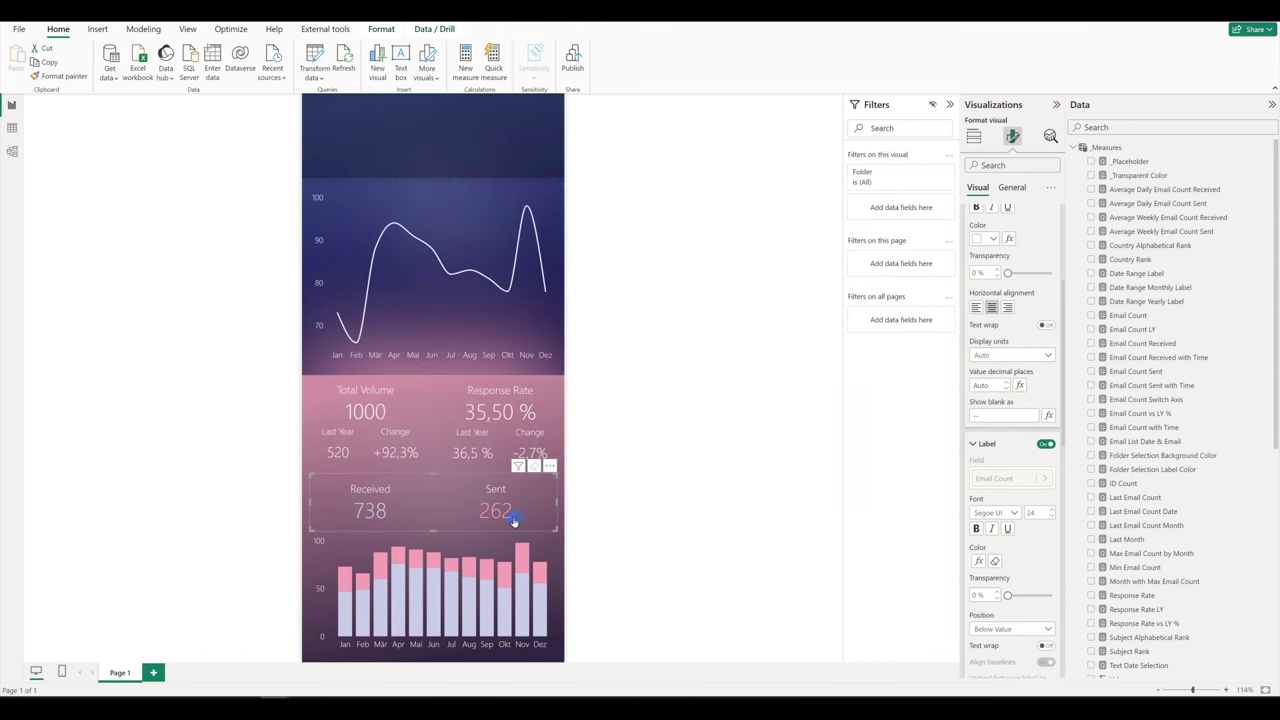
Test the Folder slicer by switching between the Sent and Received buttons, and clear the selection
left_click(375, 508)
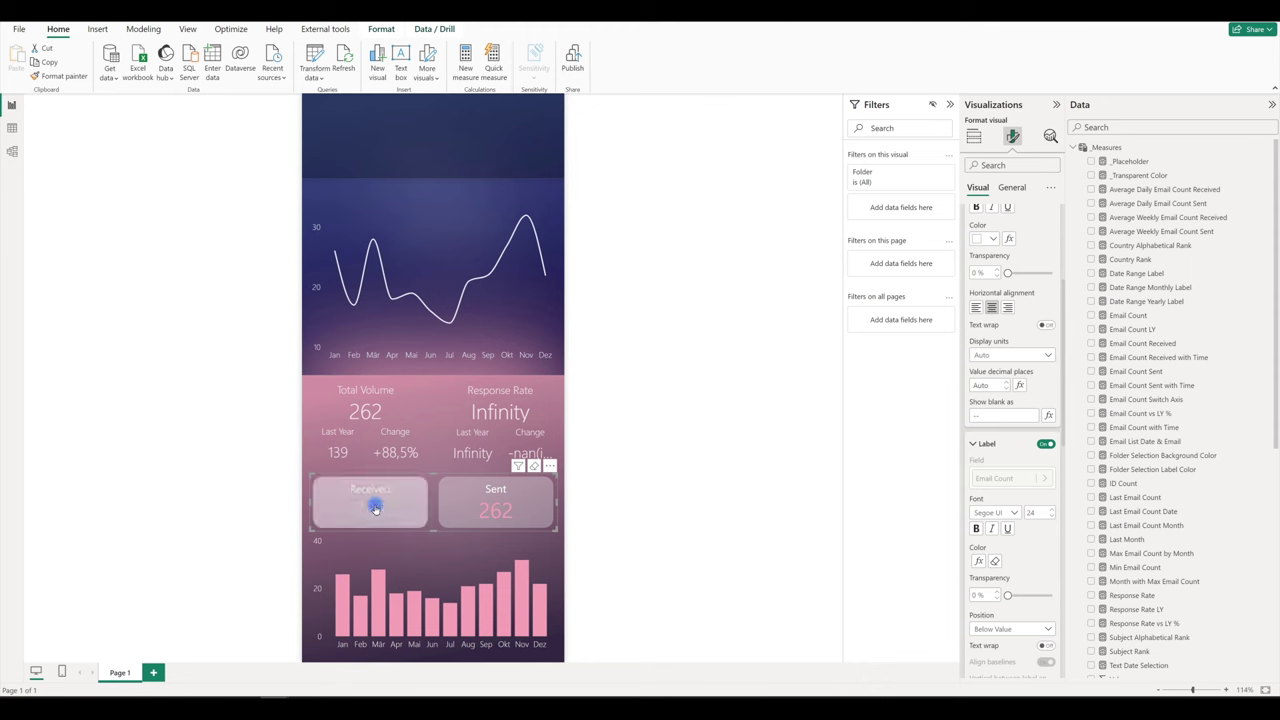
left_click(497, 512)
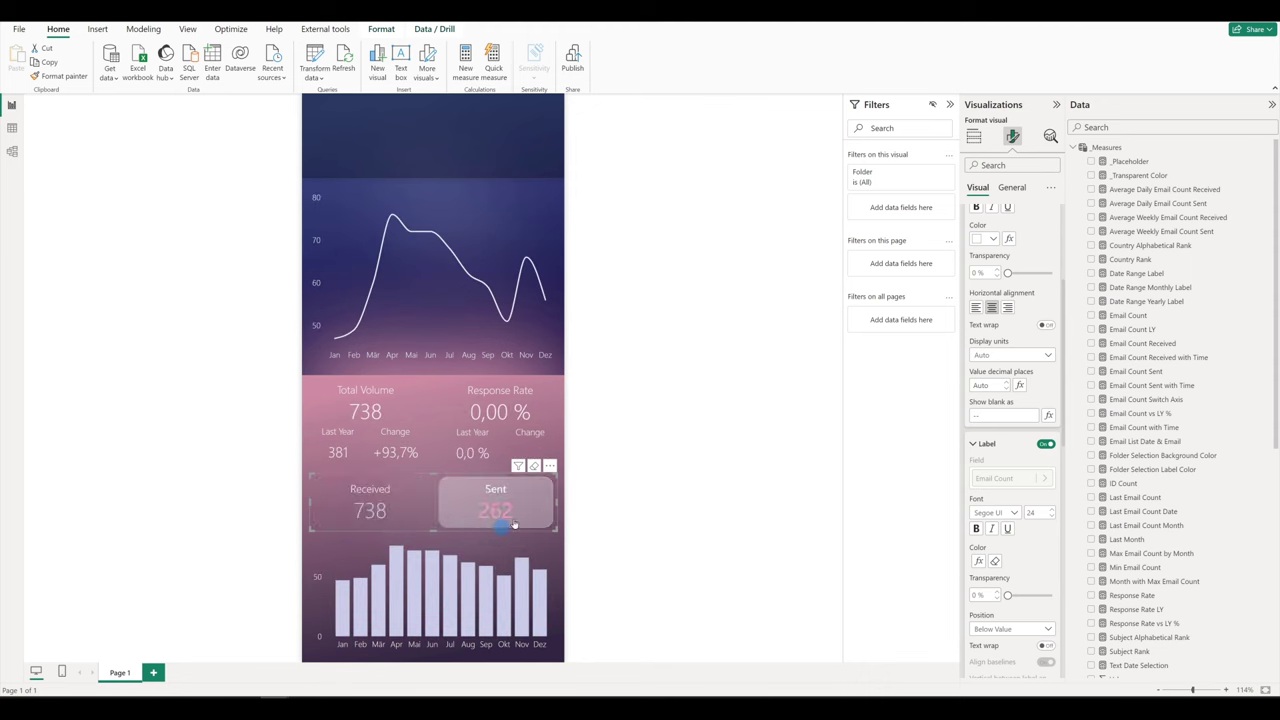
left_click(380, 511)
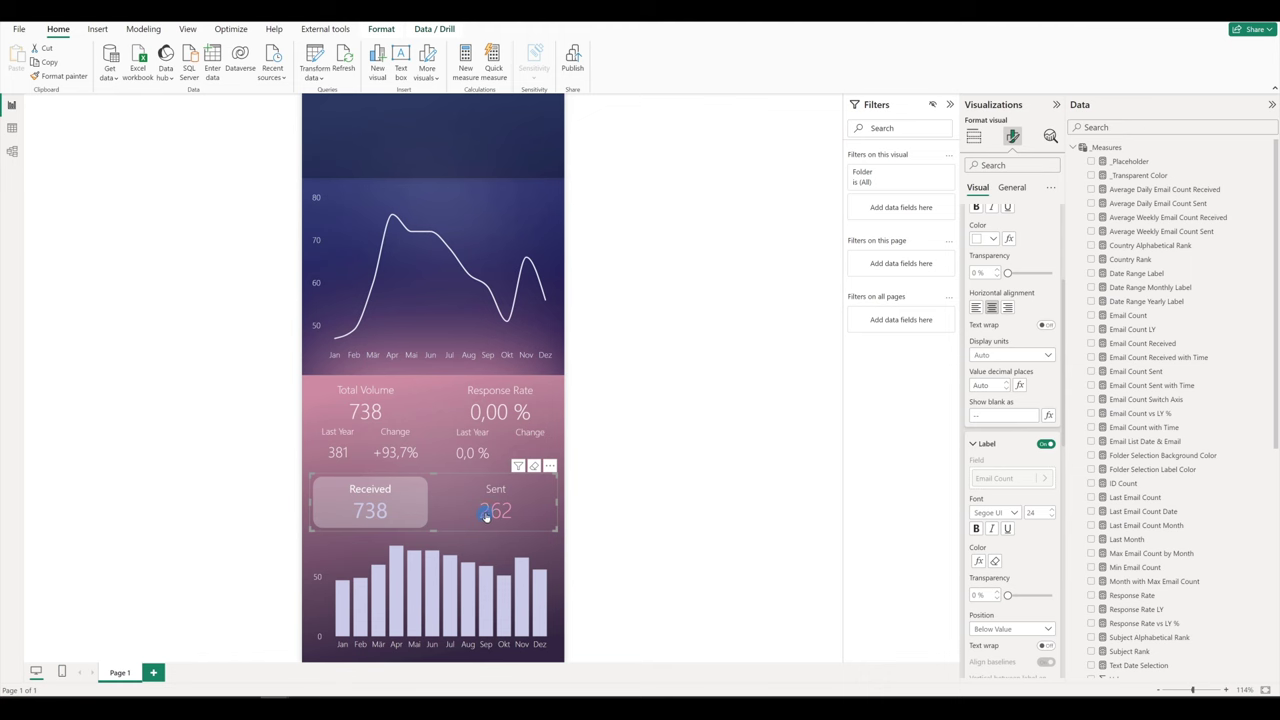
left_click(485, 513)
left_click(368, 514)
left_click(374, 517)
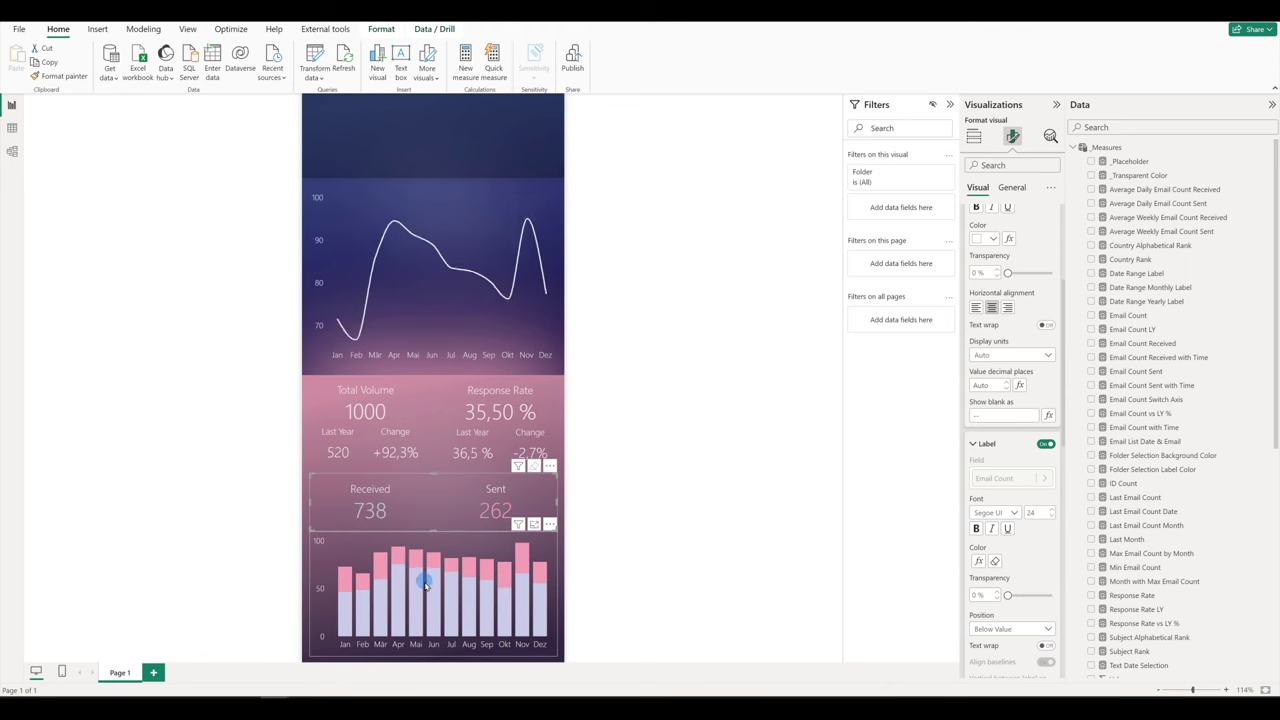
Add a new slicer to the page with the Year field from the Dim Date table
left_click(425, 585)
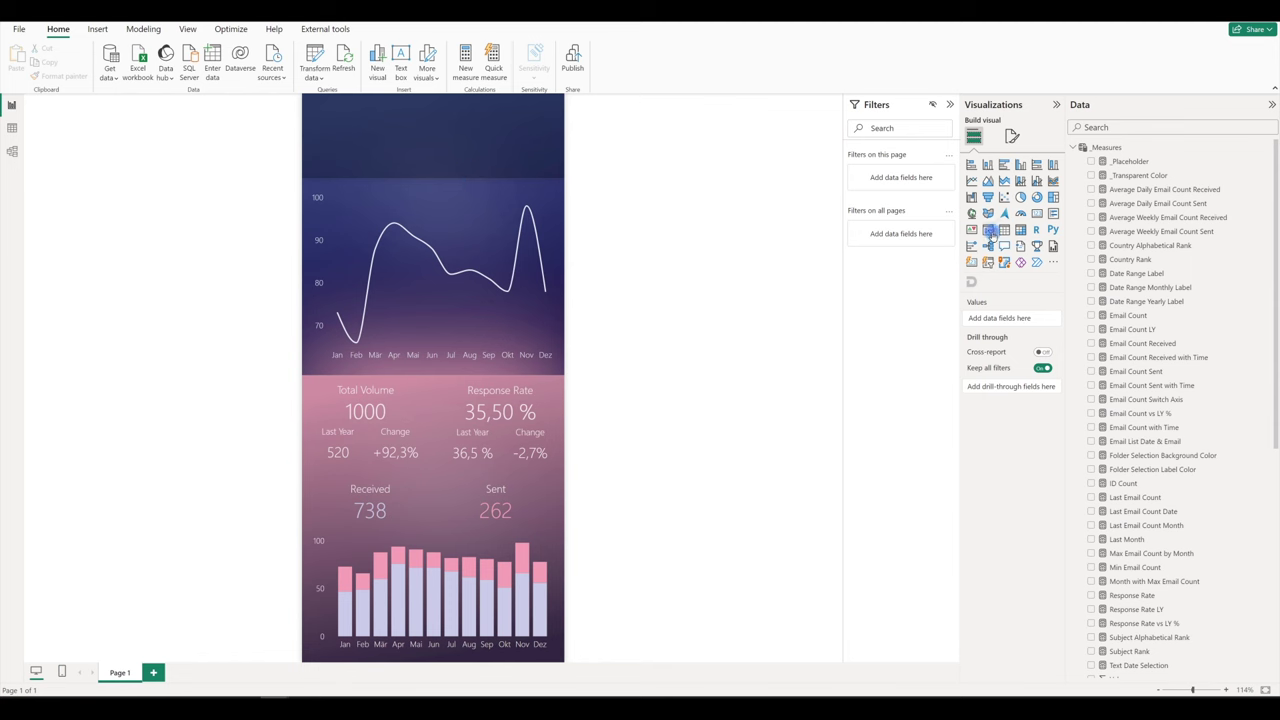
left_click(989, 230)
scroll(1171, 409, "down", 4)
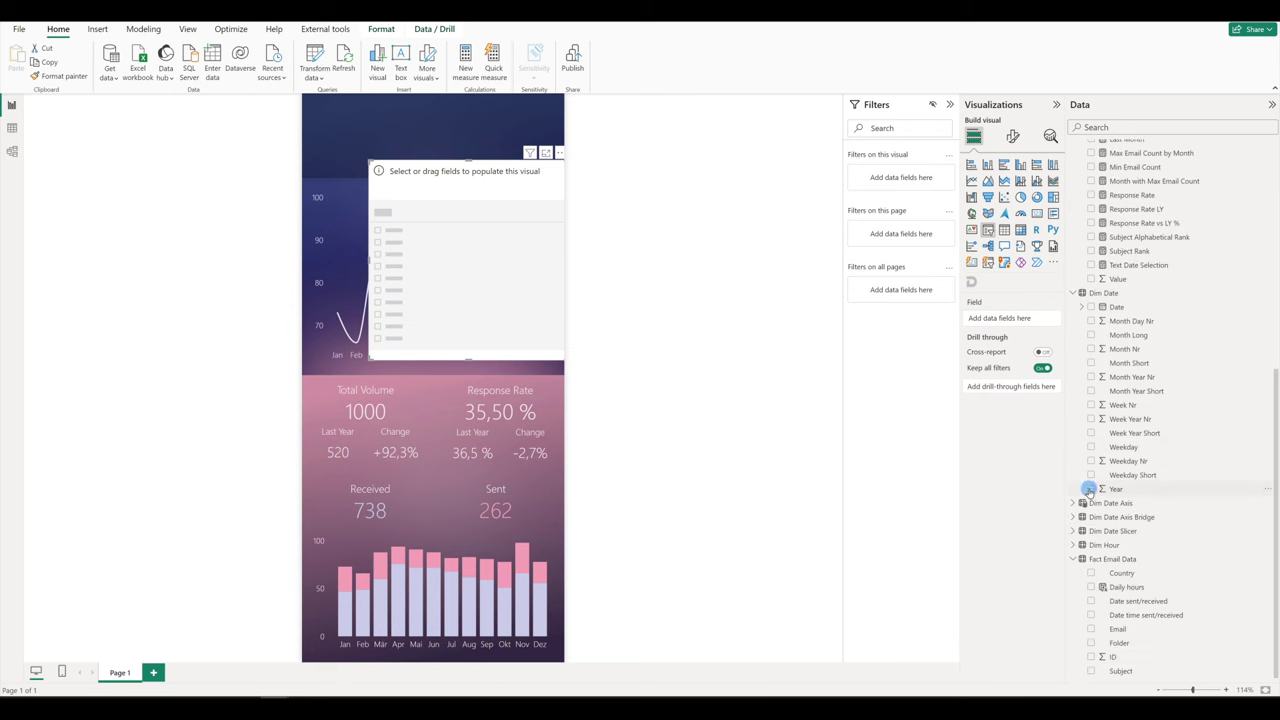
left_click(1093, 489)
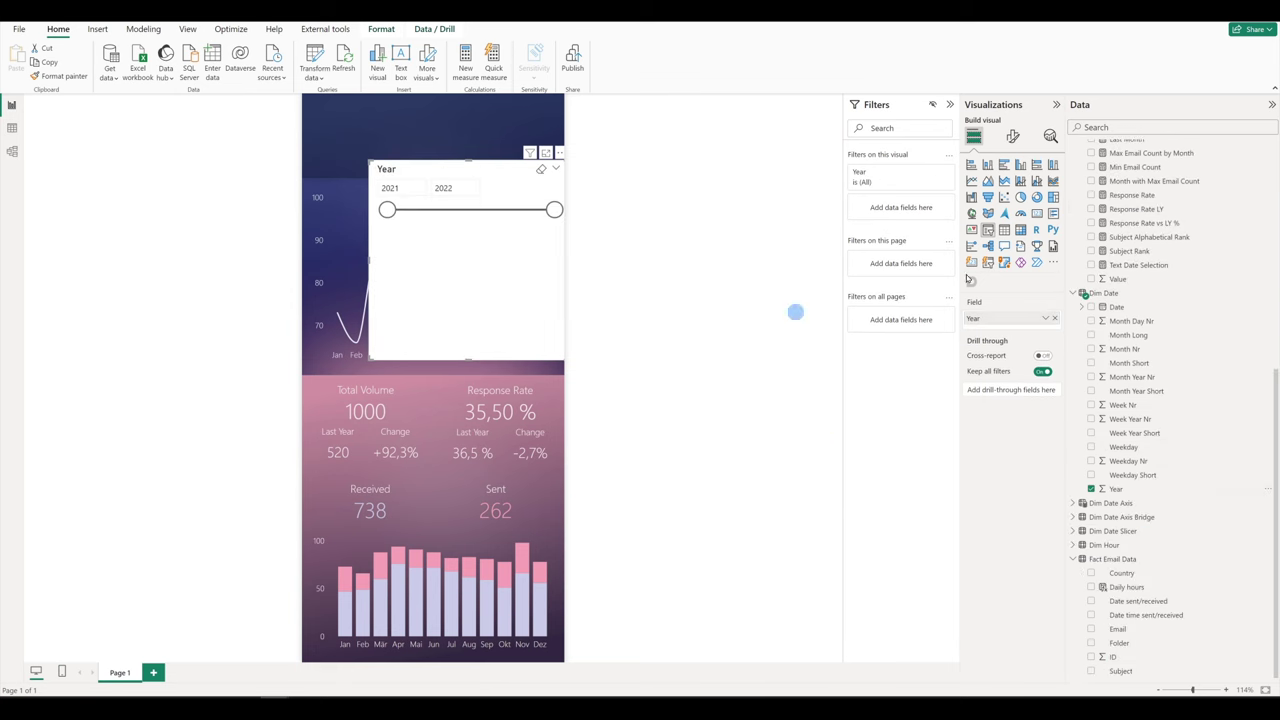
Set the Year slicer's style to Dropdown
left_click(1015, 139)
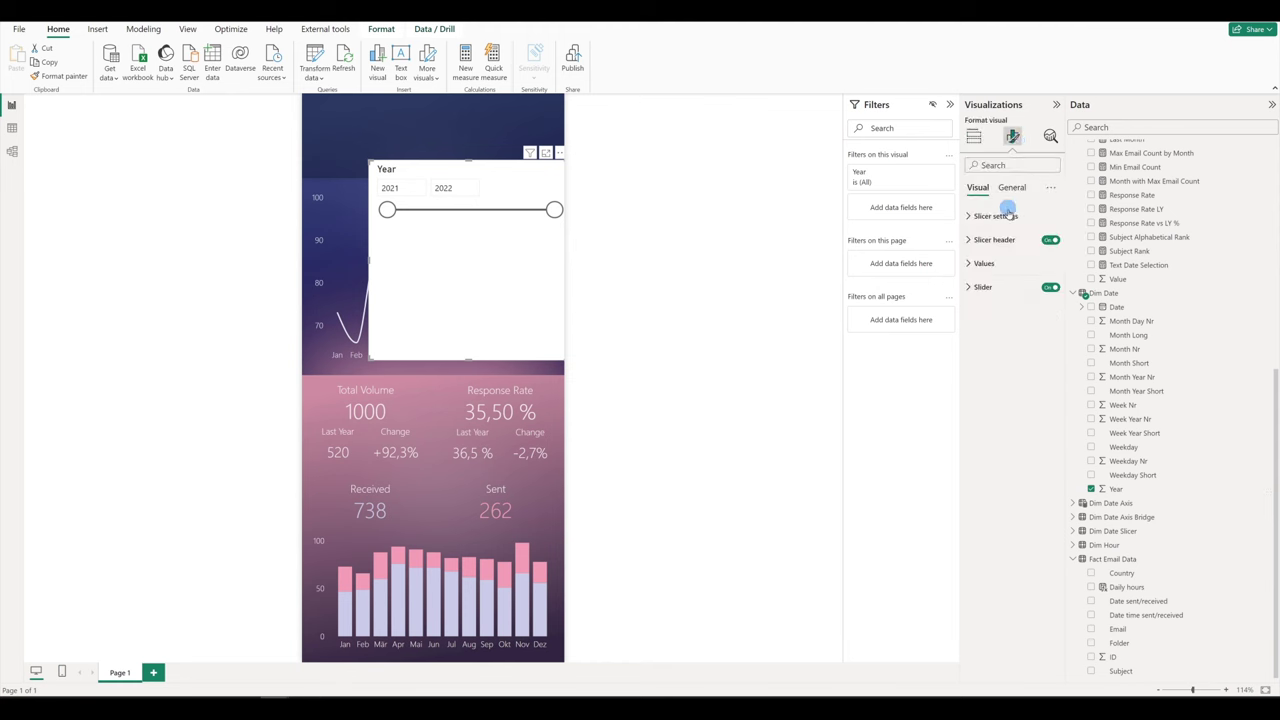
left_click(982, 221)
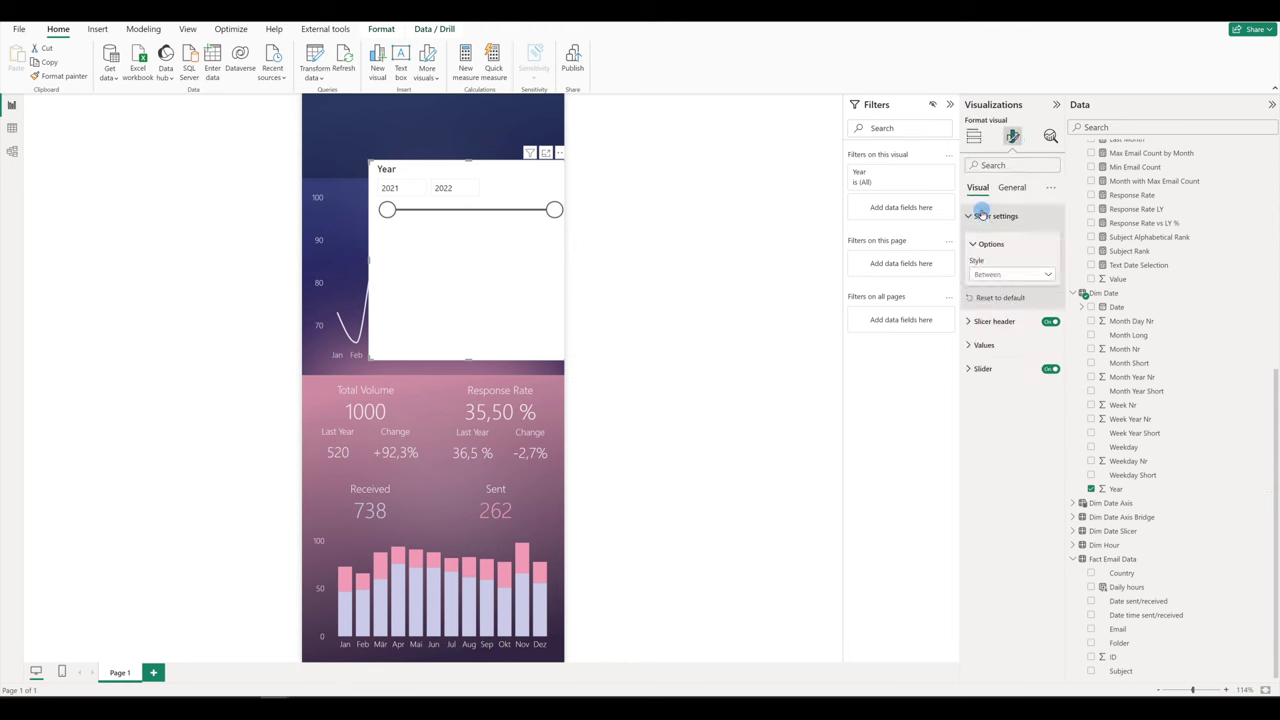
left_click(1010, 276)
left_click(1005, 316)
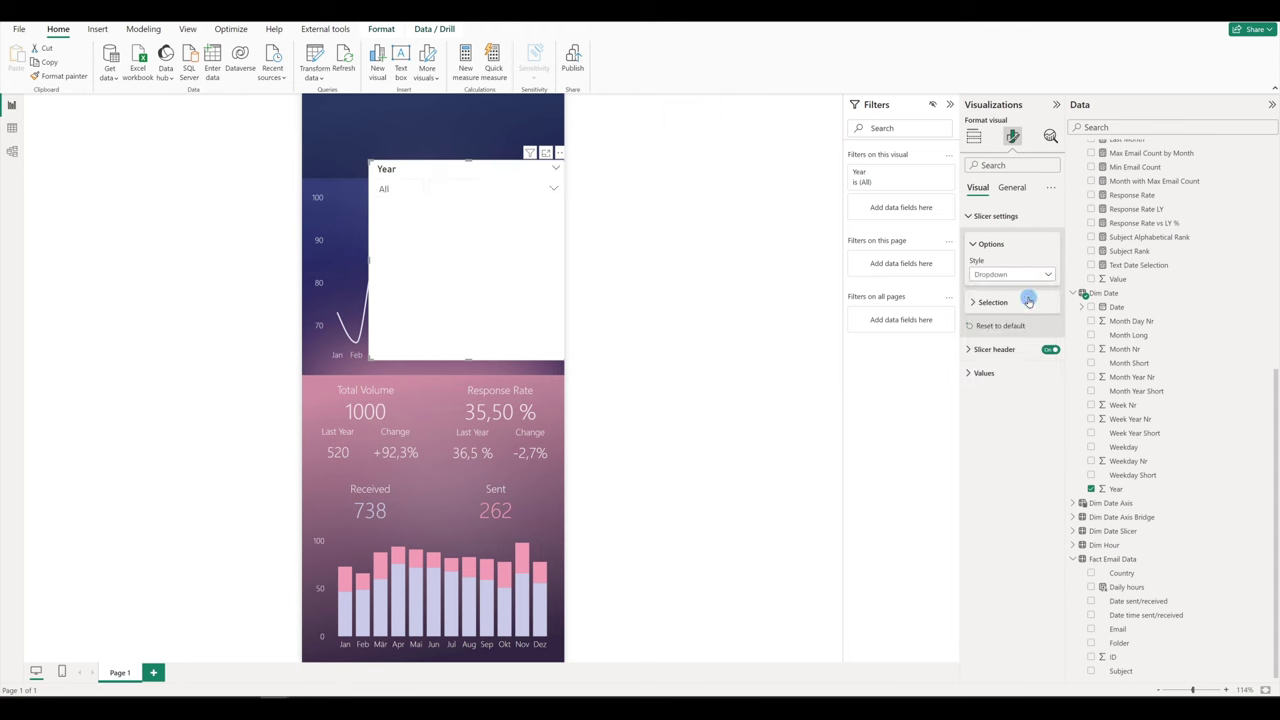
Enable the "Select all" option for the Year slicer and turn off its slicer header
left_click(995, 302)
left_click(1046, 353)
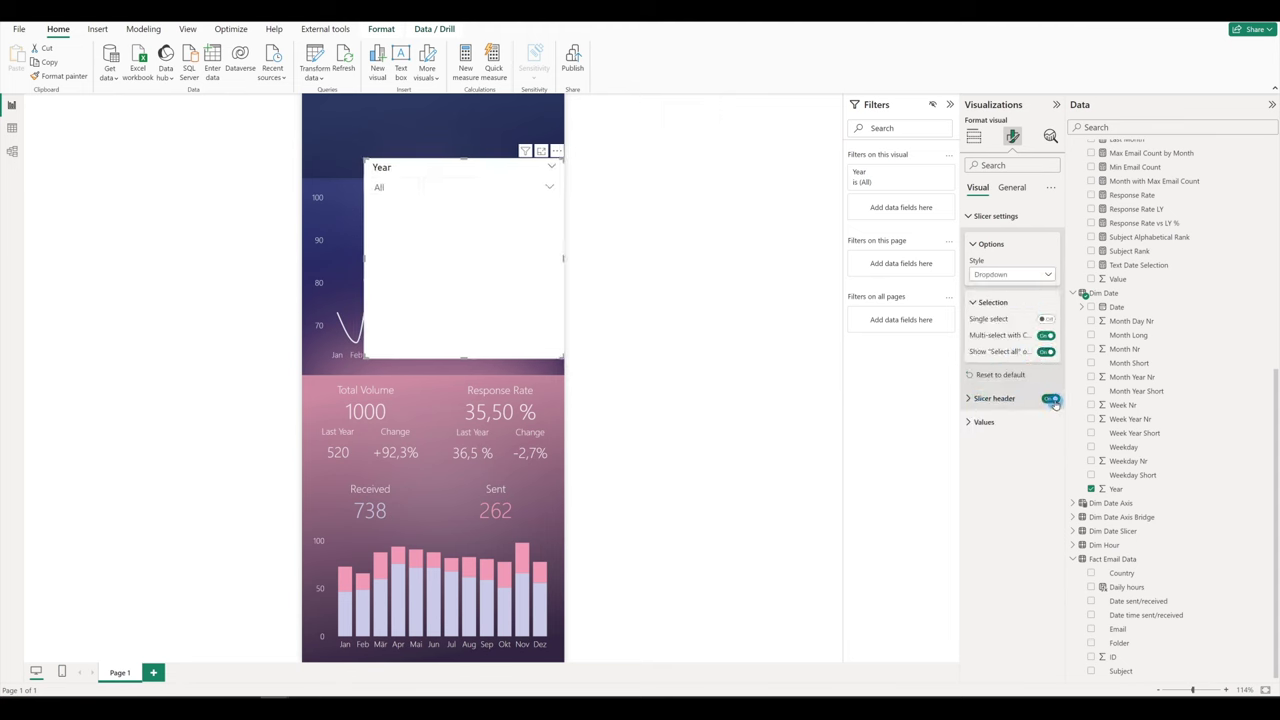
left_click(1050, 399)
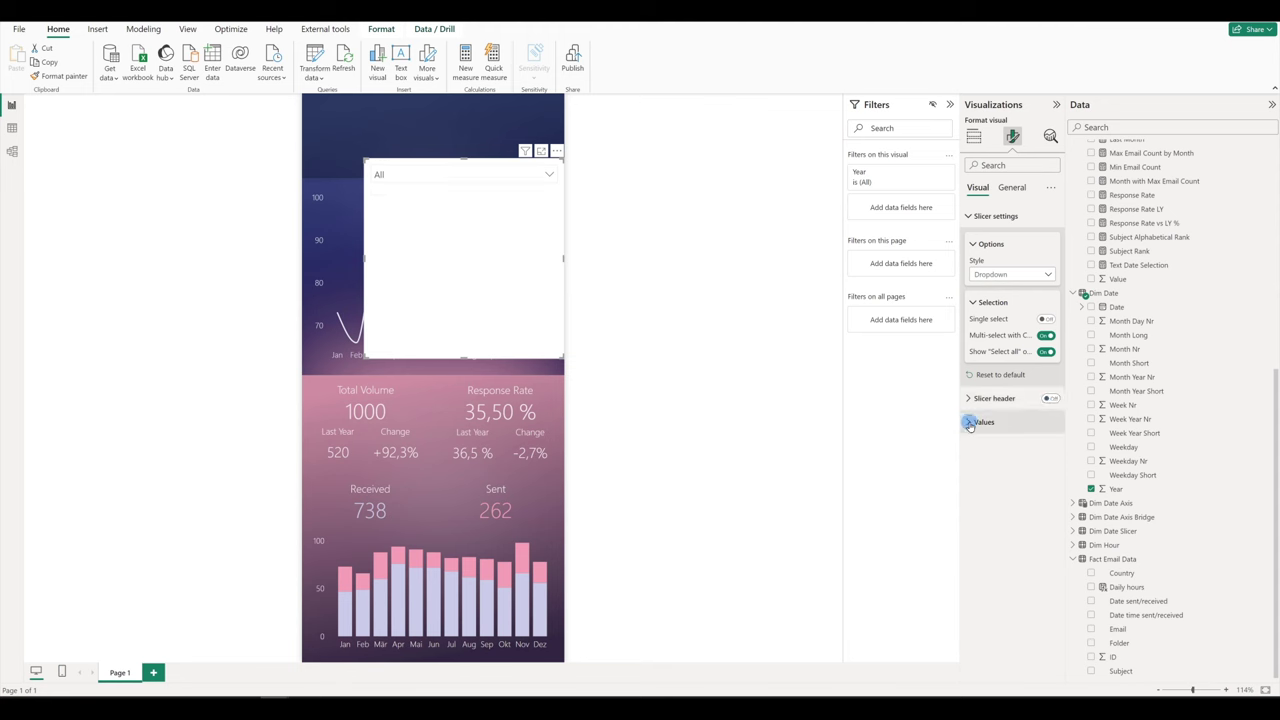
Set the Year slicer's values to the very light lavender recent font color with 6 px padding
left_click(975, 421)
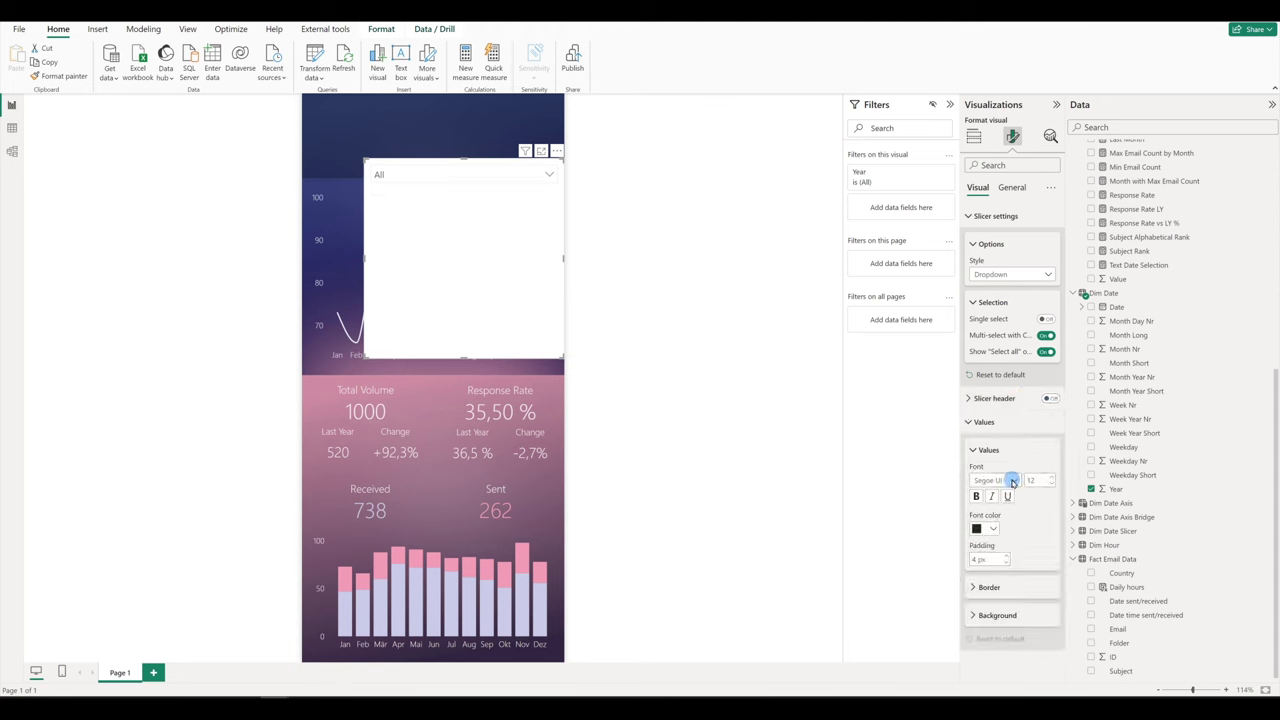
left_click(992, 530)
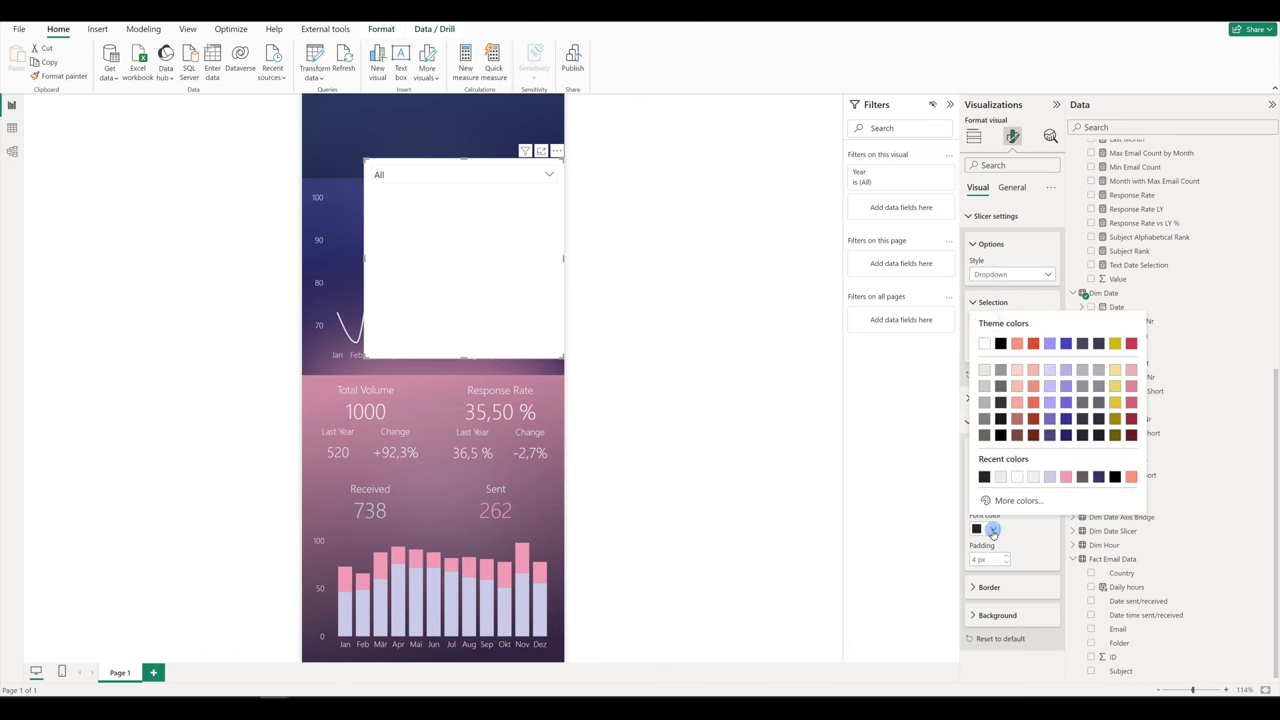
left_click(999, 479)
Set the background color of the Year slicer's values to #252E58
left_click(997, 615)
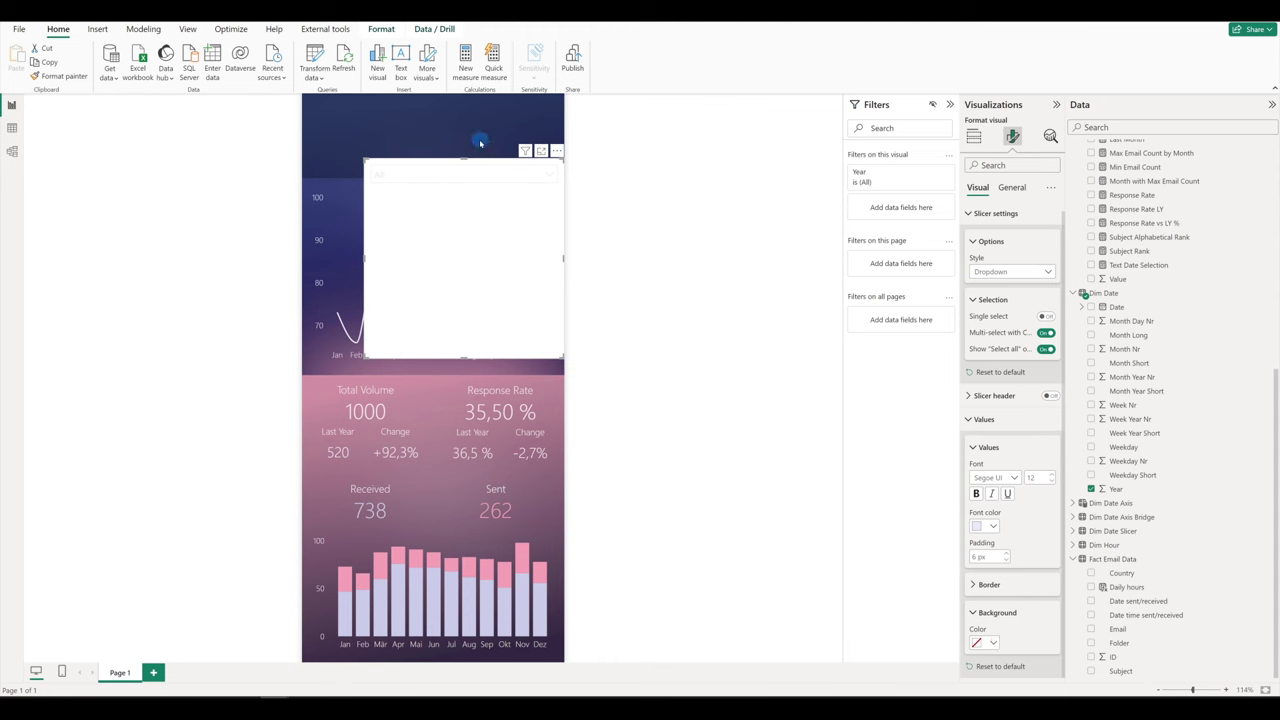
left_click(993, 643)
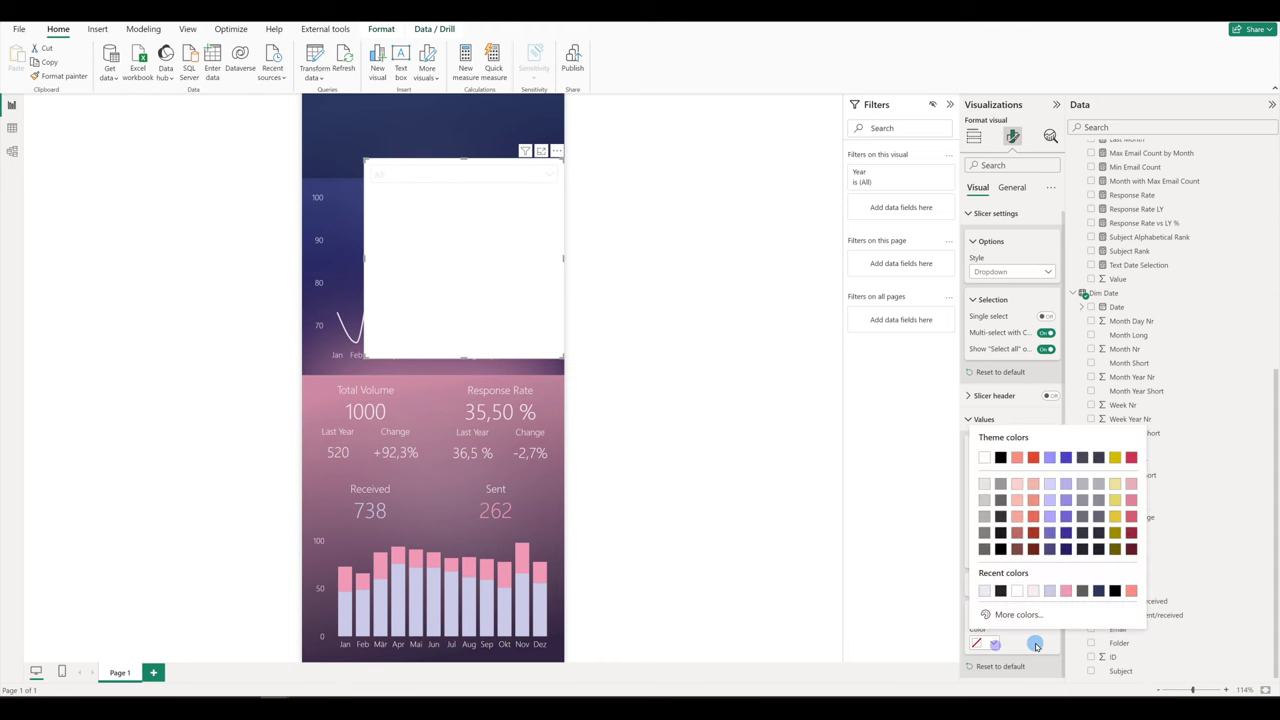
left_click(1033, 620)
type("#252E58")
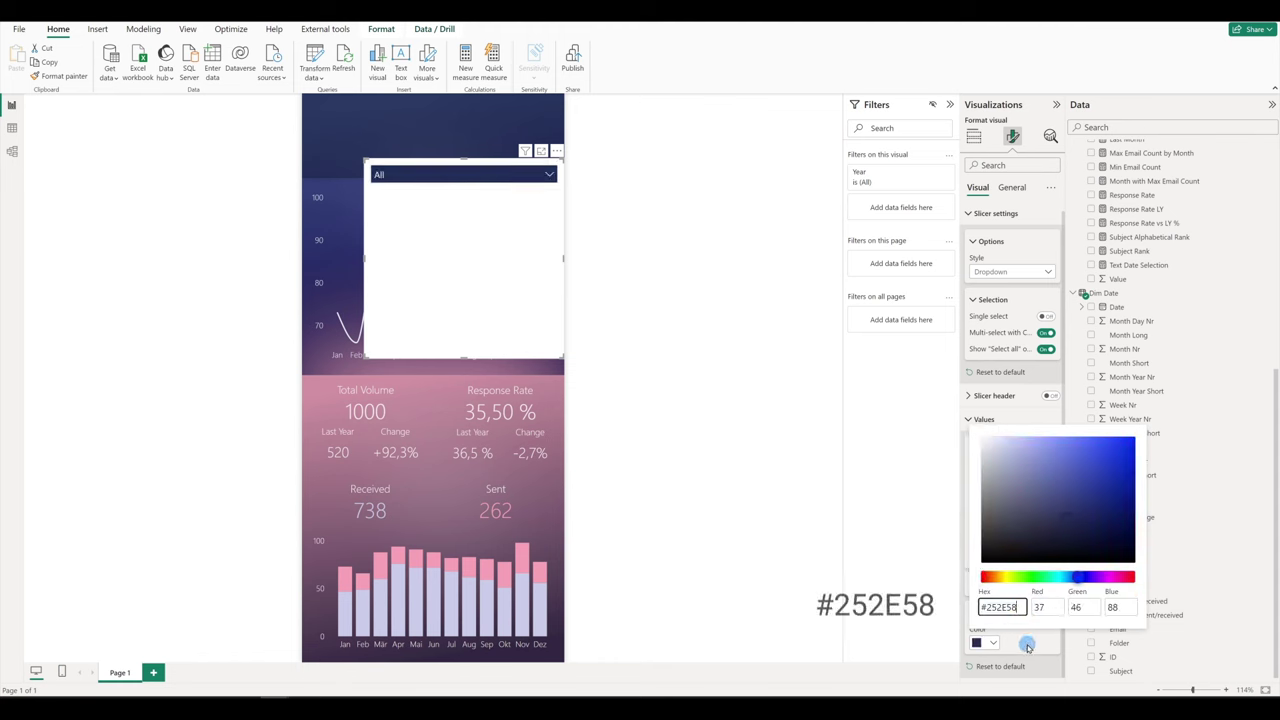
left_click(1027, 647)
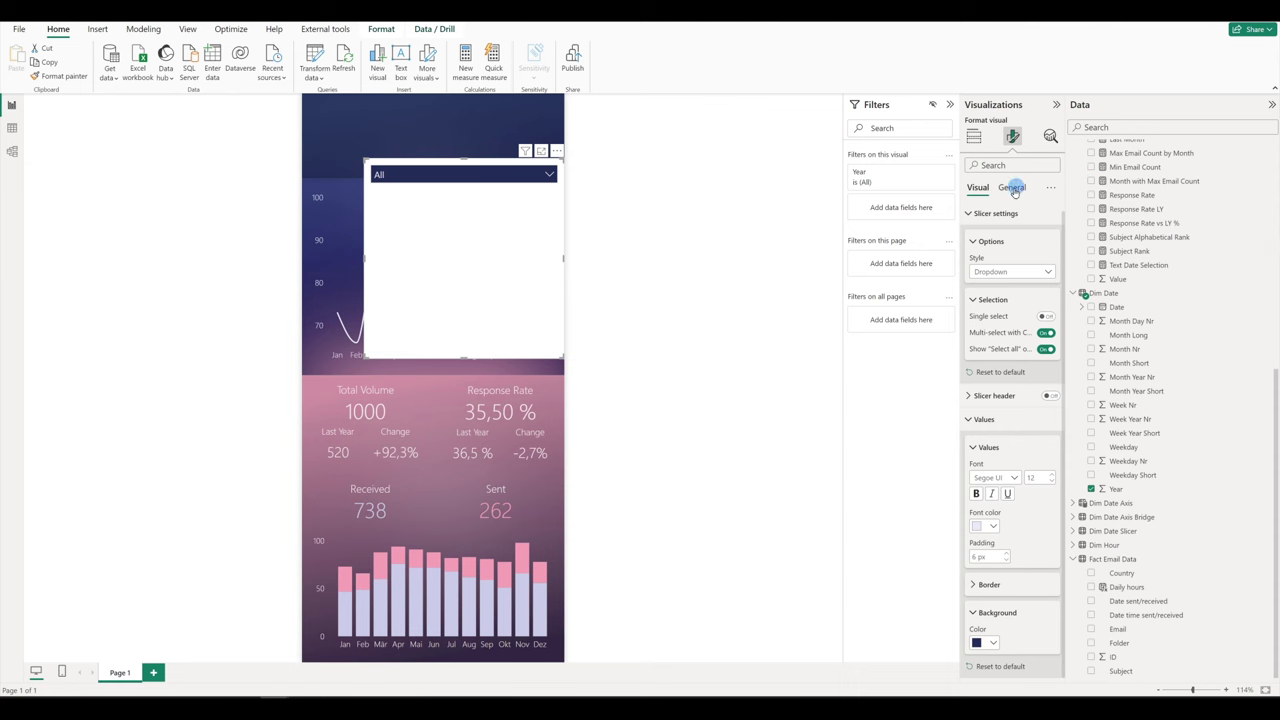
Turn off the Year slicer's overall visual background in its general effects
left_click(1012, 188)
left_click(985, 266)
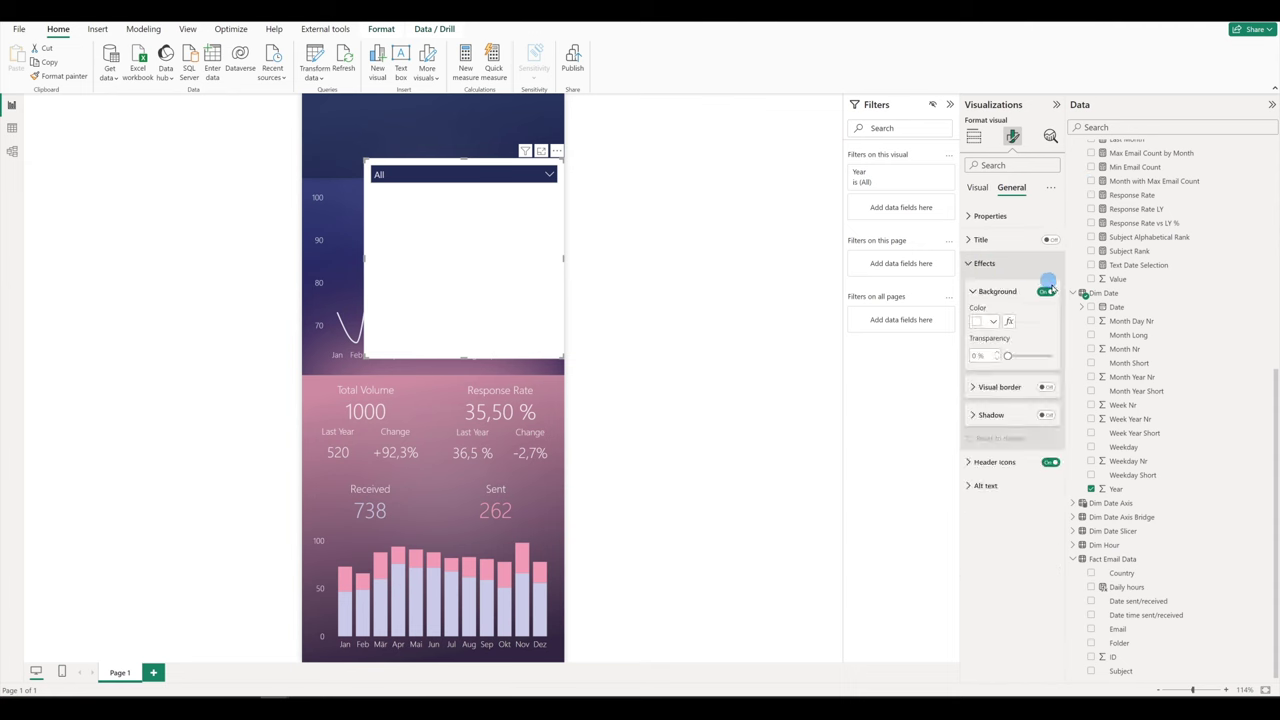
left_click(1046, 291)
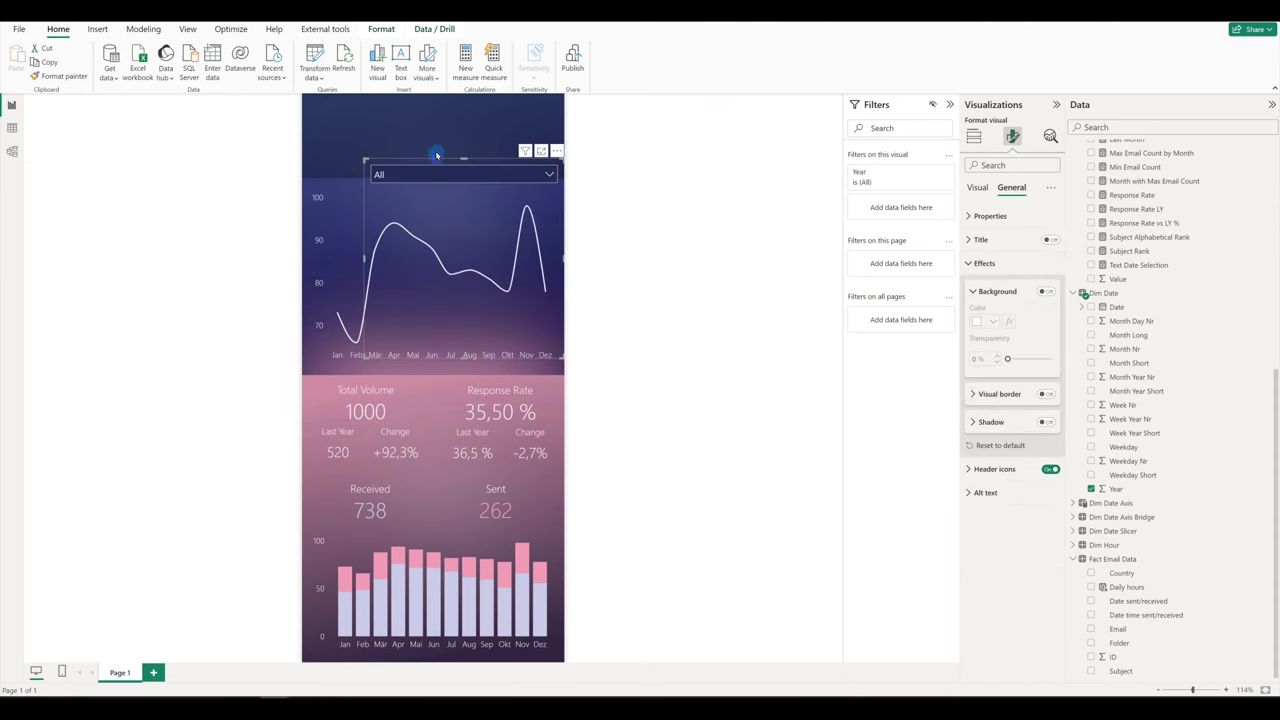
Move the Year slicer up into the dark header band and shrink it to a compact box above the line chart's right end
left_click_drag(436, 155, 437, 139)
left_click_drag(365, 242, 443, 242)
left_click_drag(504, 345, 503, 177)
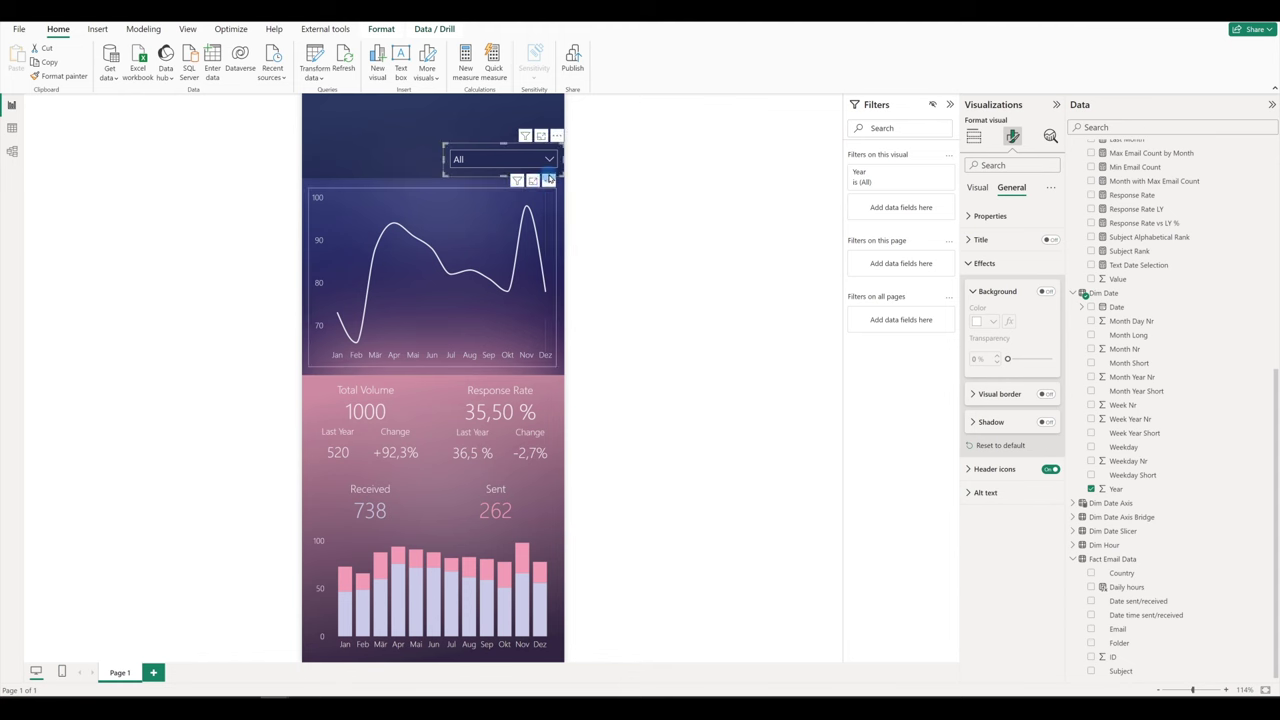
Sort the Year slicer's values in descending order and select 2022
left_click(548, 160)
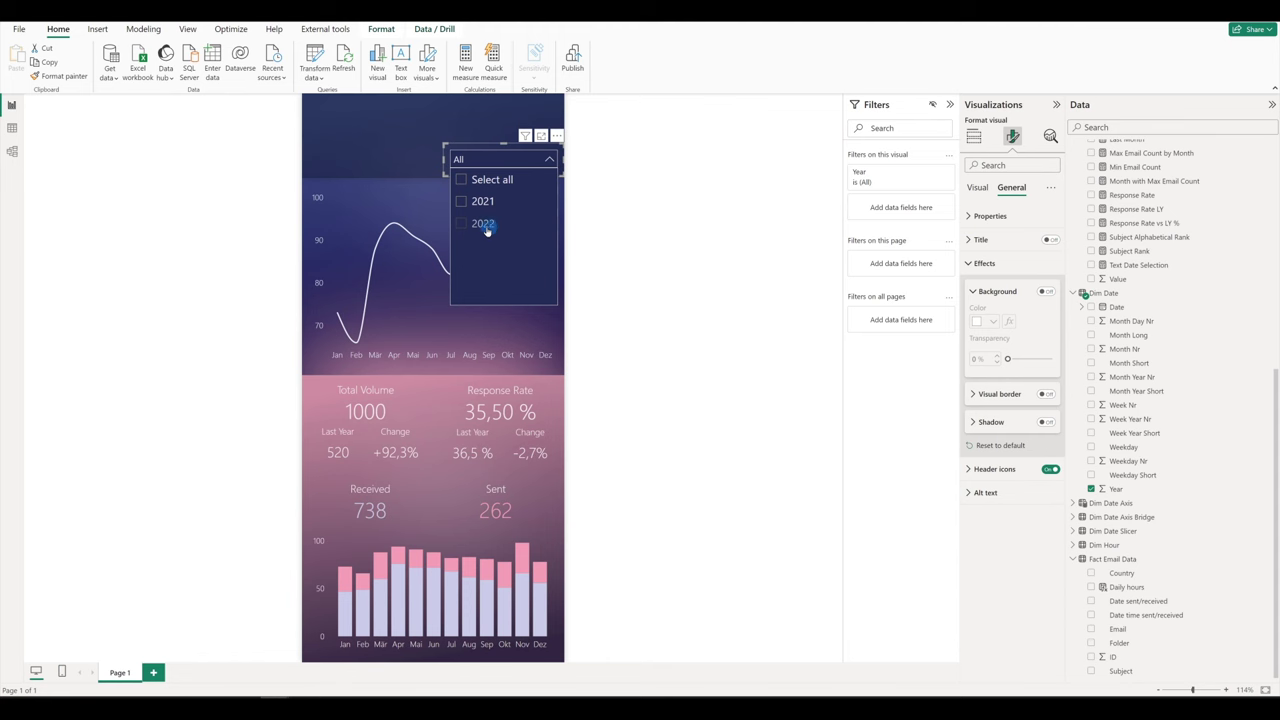
left_click(557, 135)
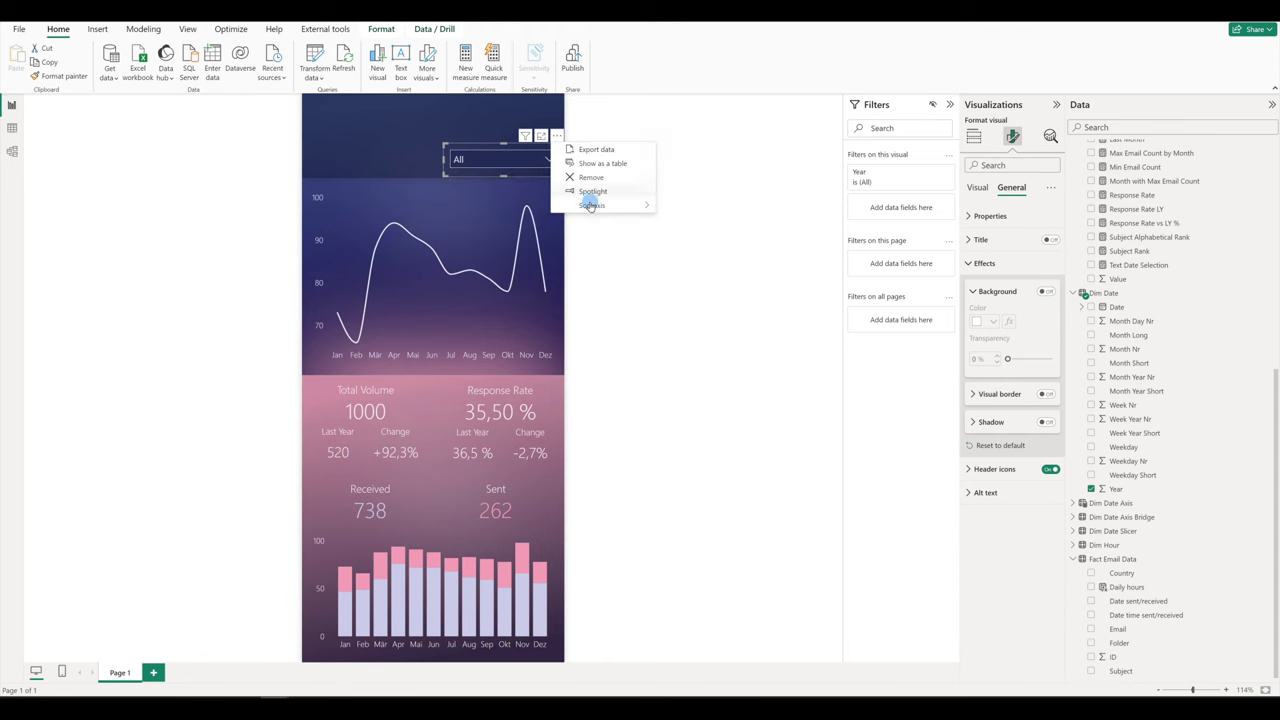
left_click(697, 217)
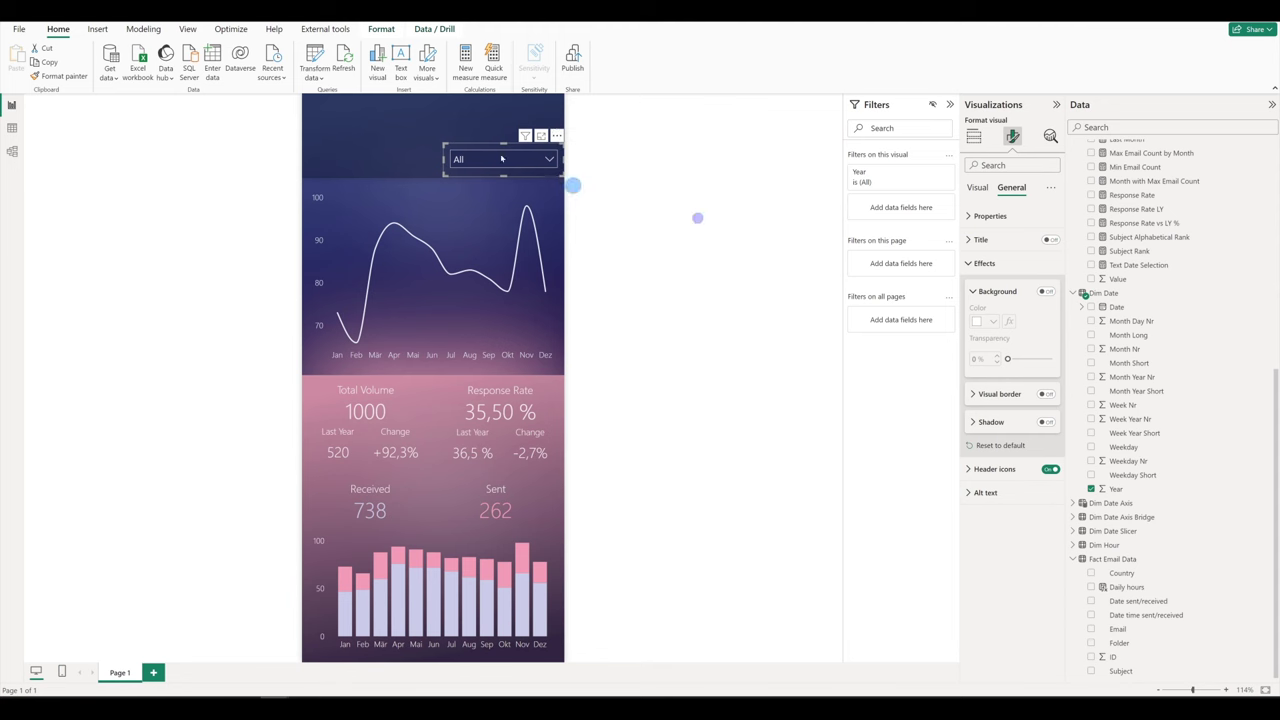
left_click(498, 160)
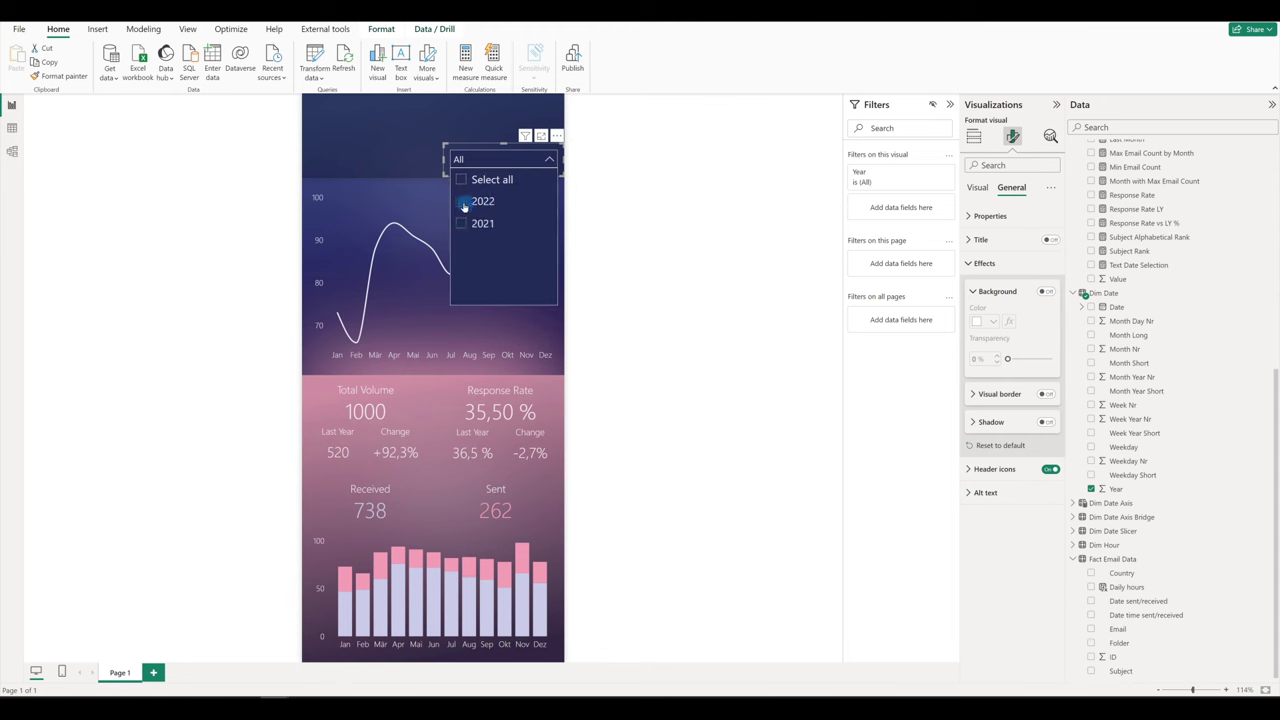
left_click(486, 150)
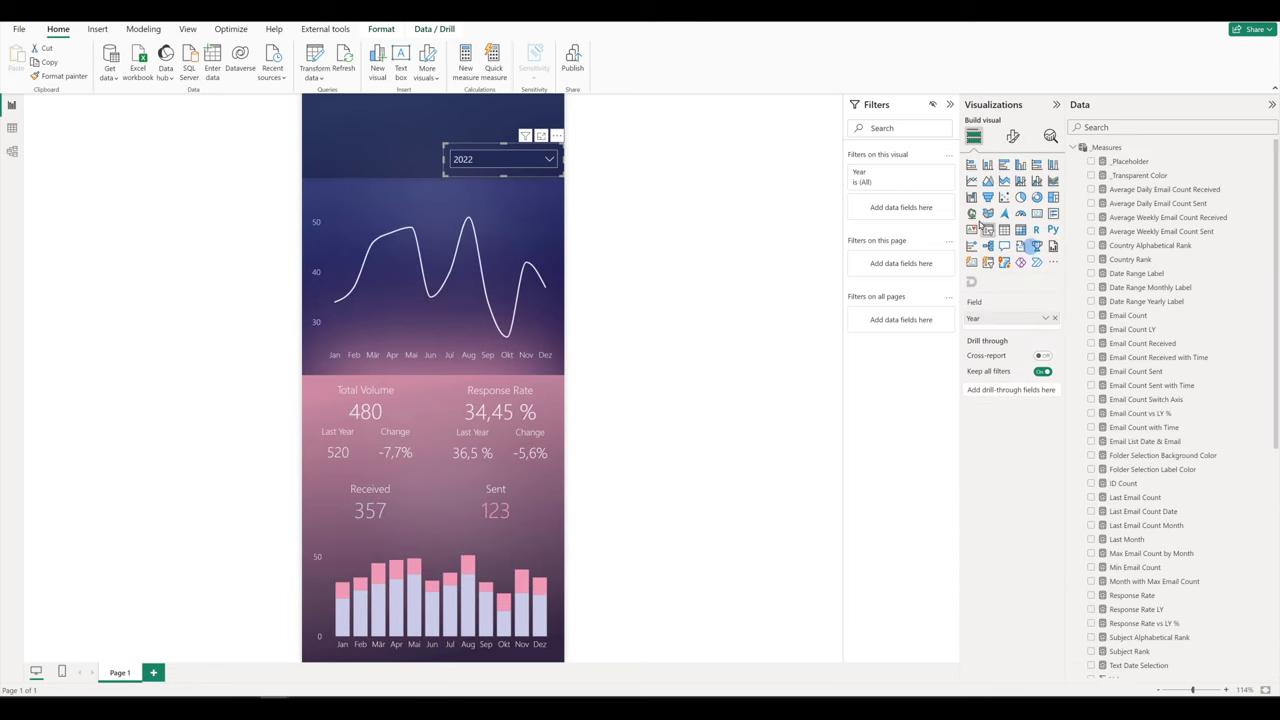
Duplicate the Total Volume card into the page's header band and replace its Email Count field with Date Range Label
left_click(358, 390)
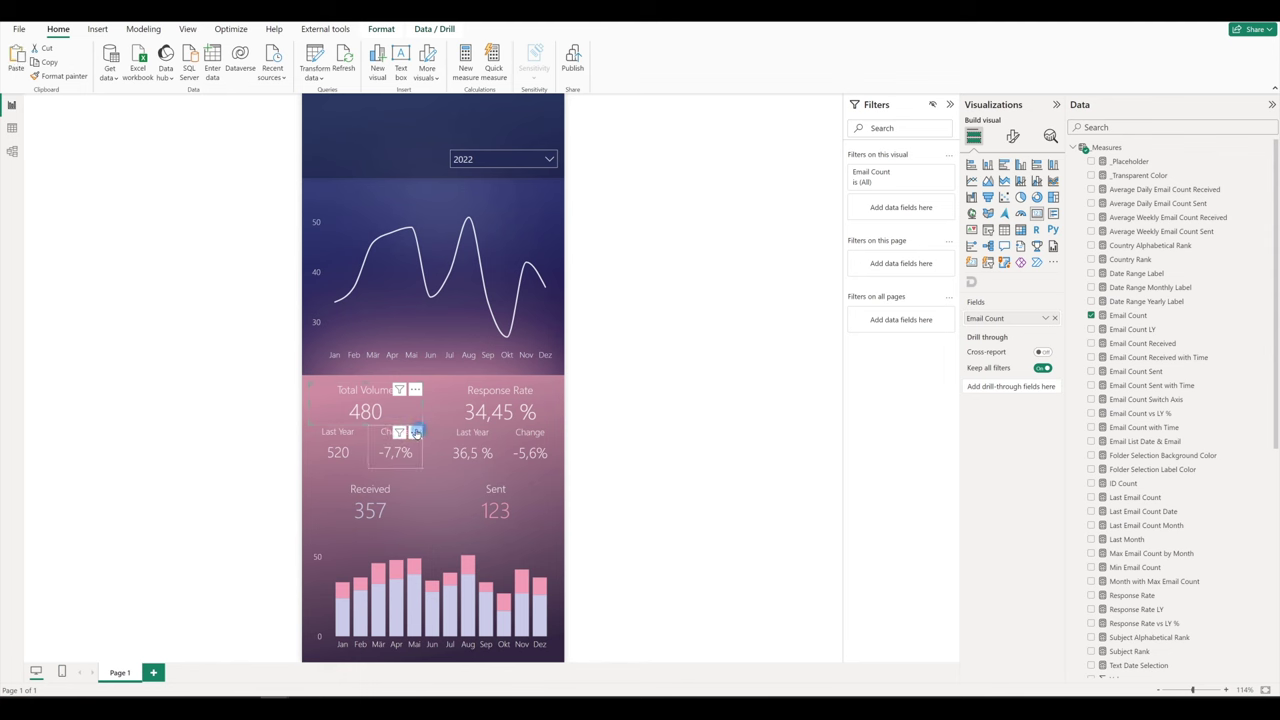
left_click_drag(371, 410, 432, 128)
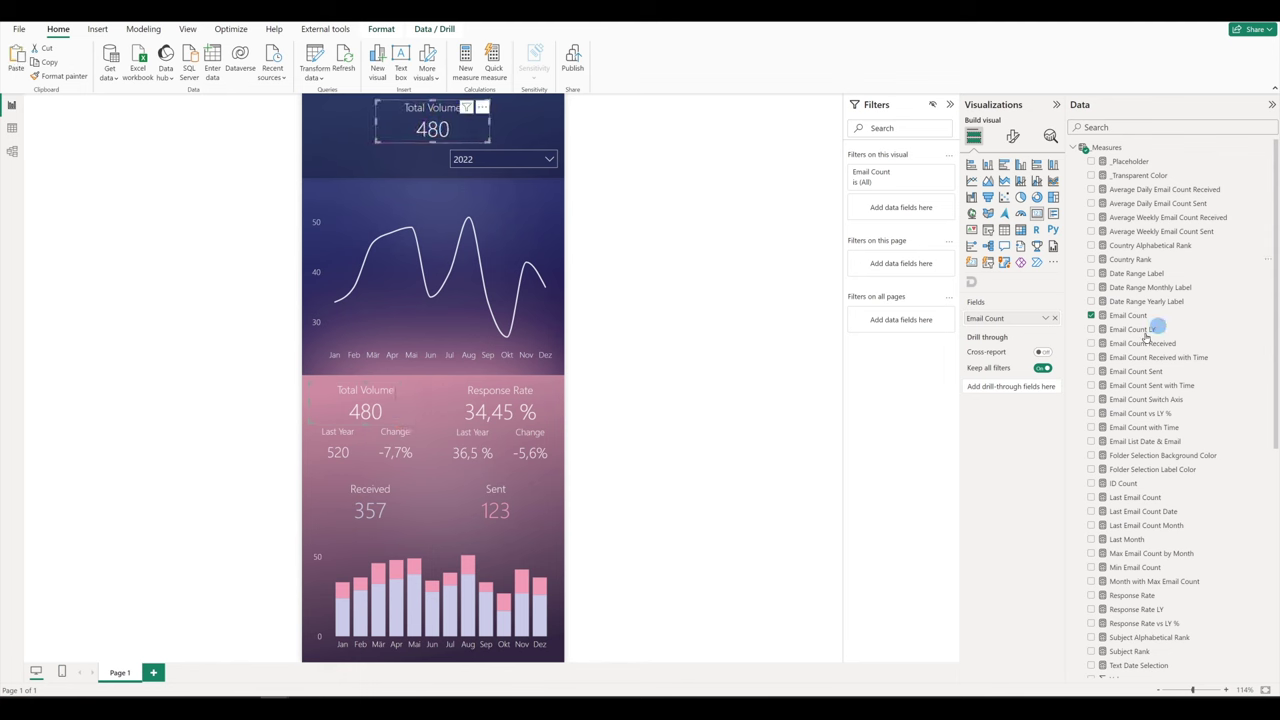
left_click(1055, 319)
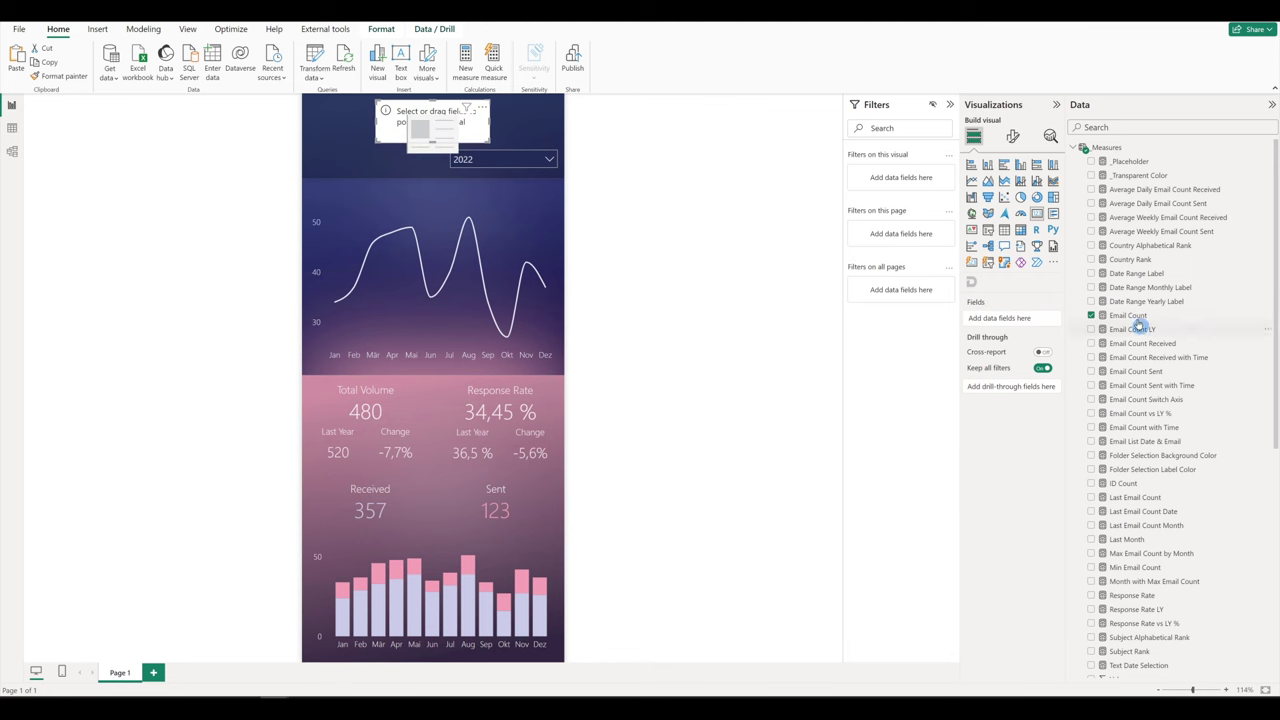
left_click(1091, 273)
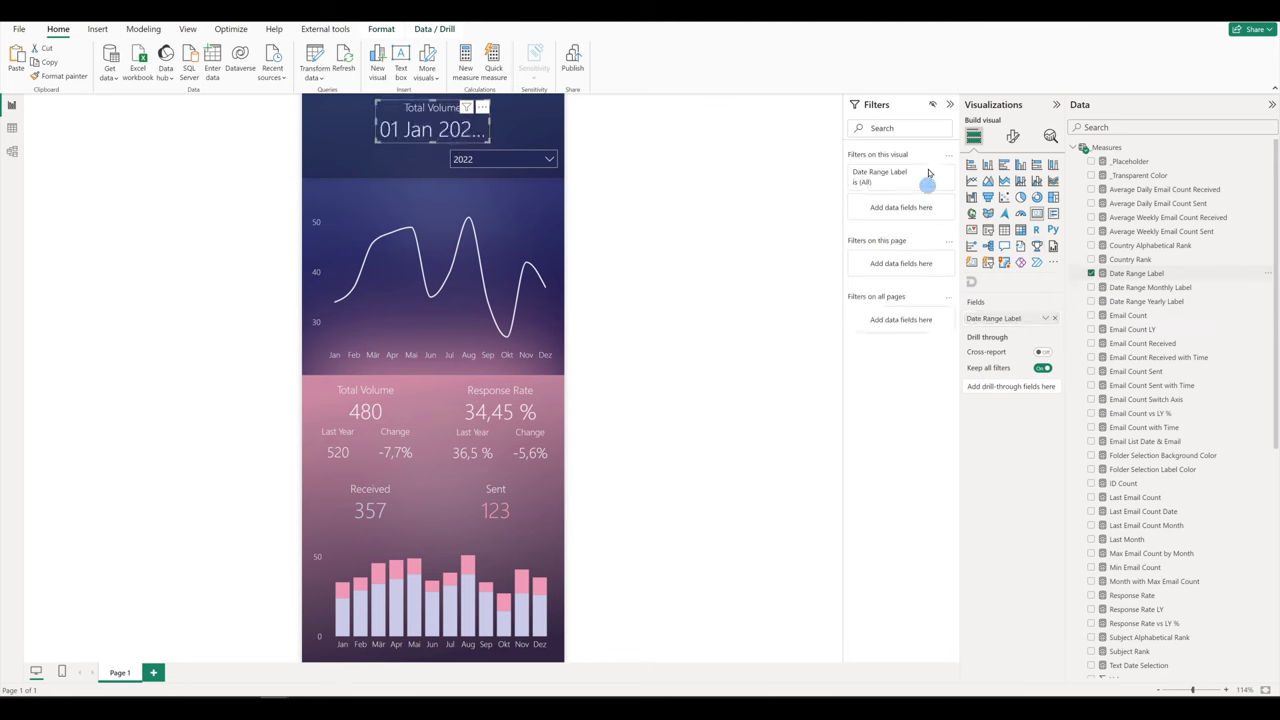
Set the date range card's callout value to font size 10 and color #CBCCE9
left_click(1011, 135)
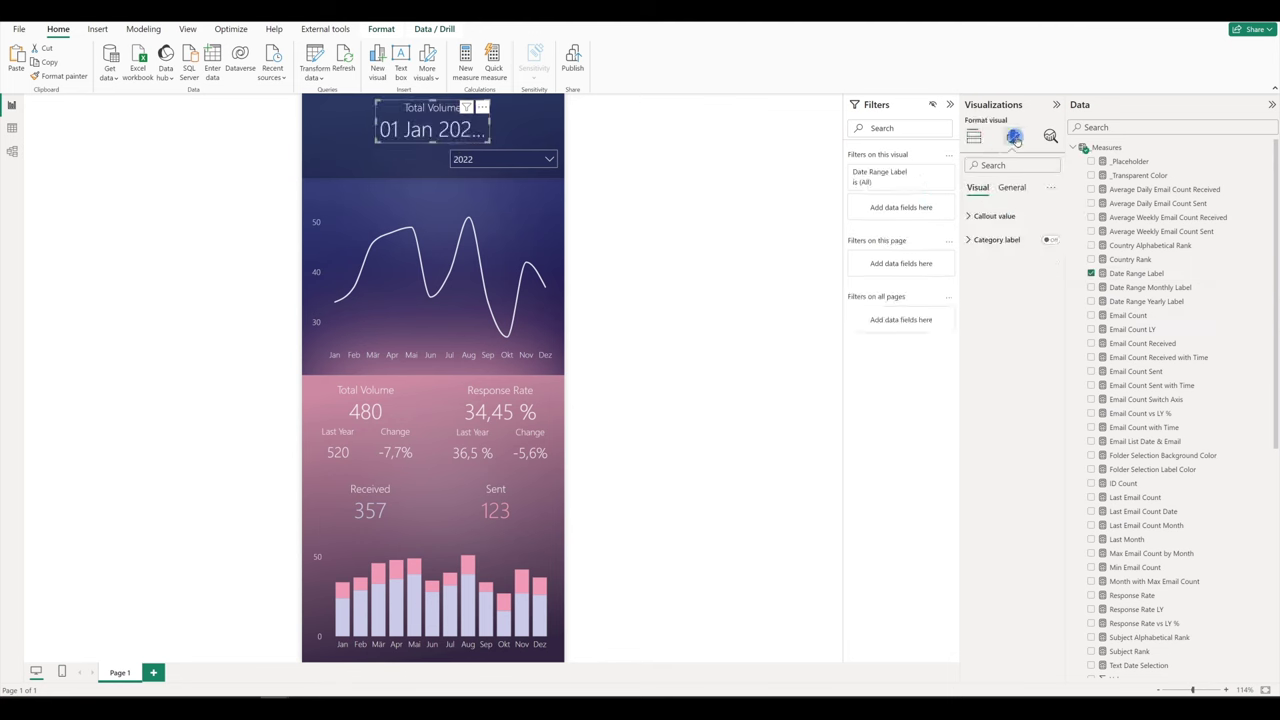
left_click(1003, 214)
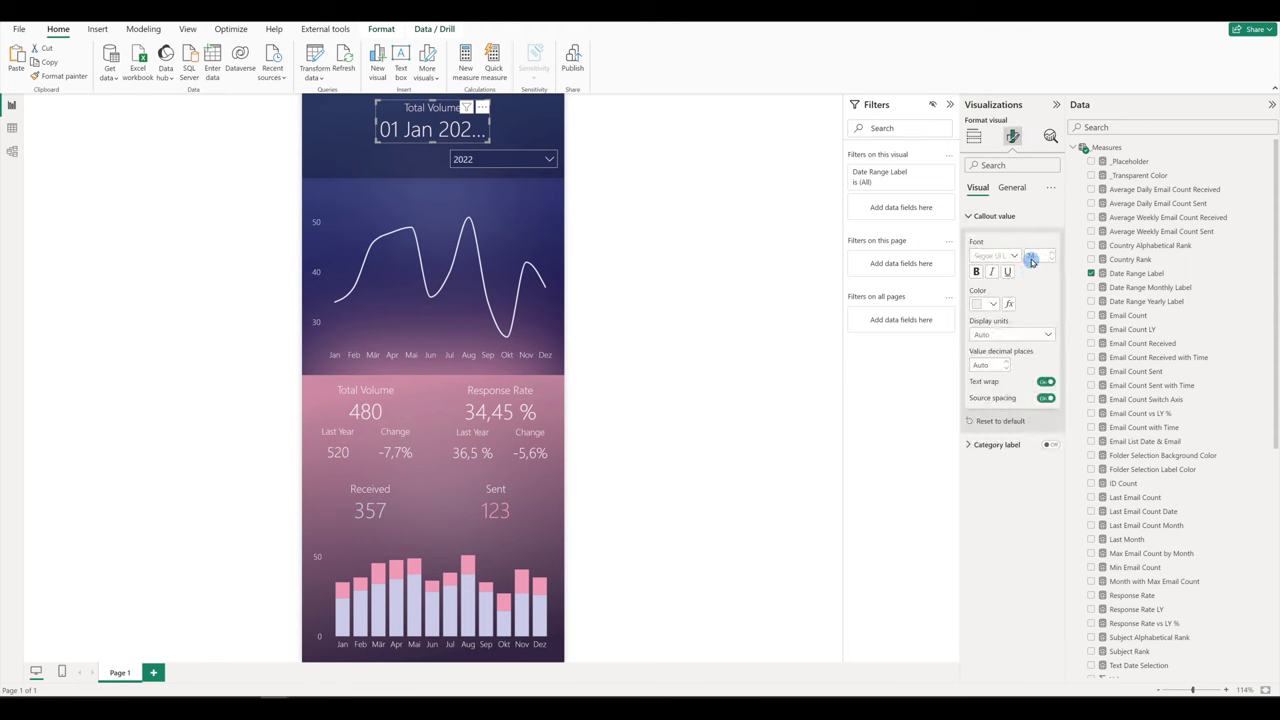
type("10")
left_click(1031, 302)
left_click(993, 305)
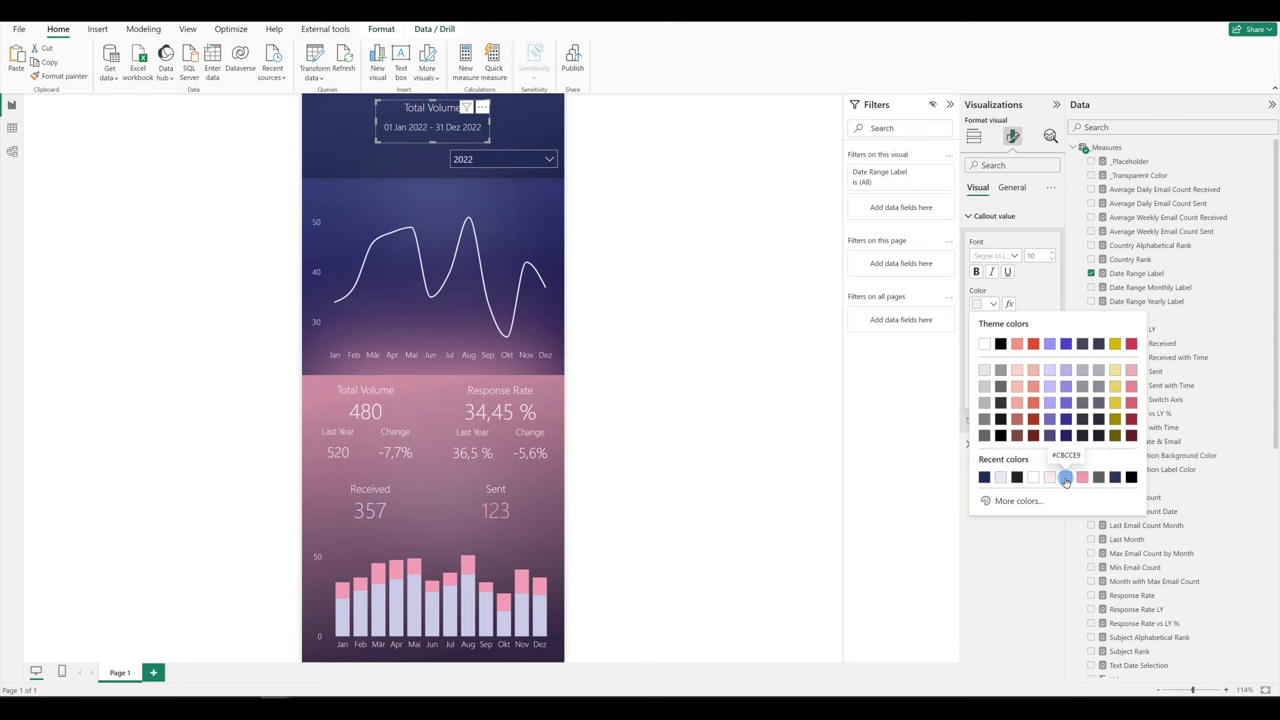
left_click(1066, 478)
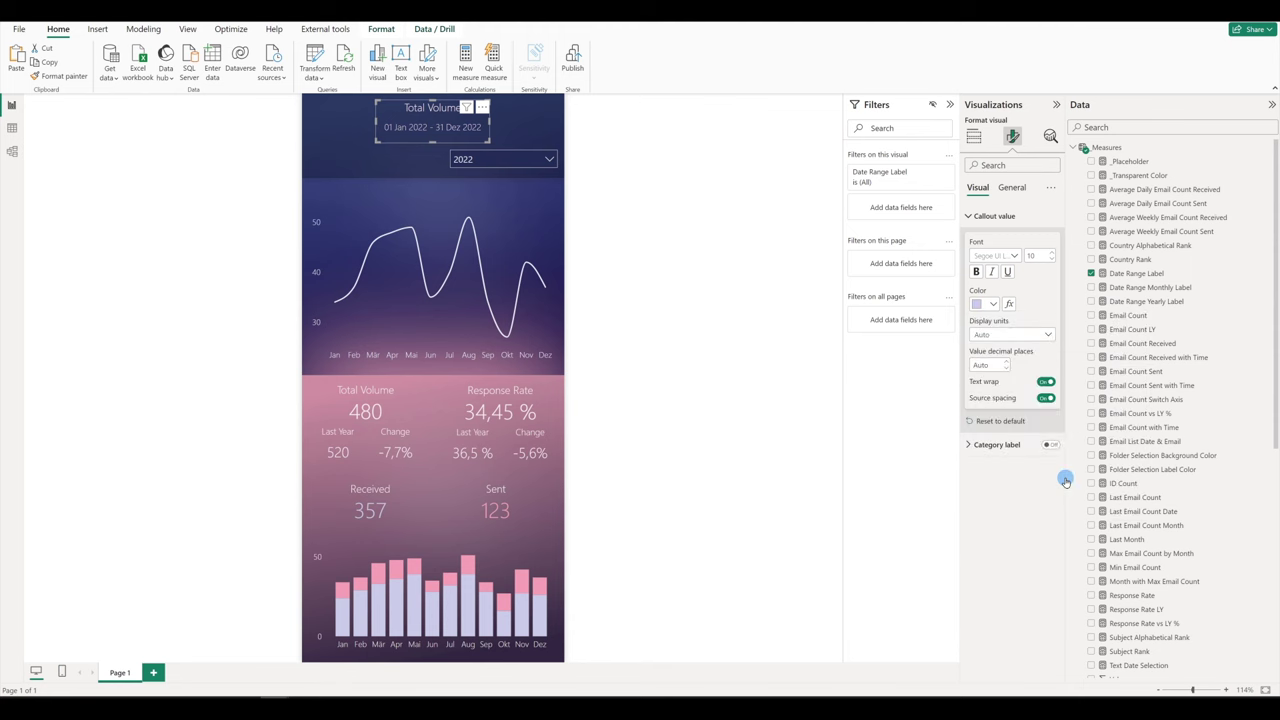
Change the date range card's title to "Email Volume" with font size 14
left_click(1011, 188)
left_click(983, 241)
triple_click(1022, 298)
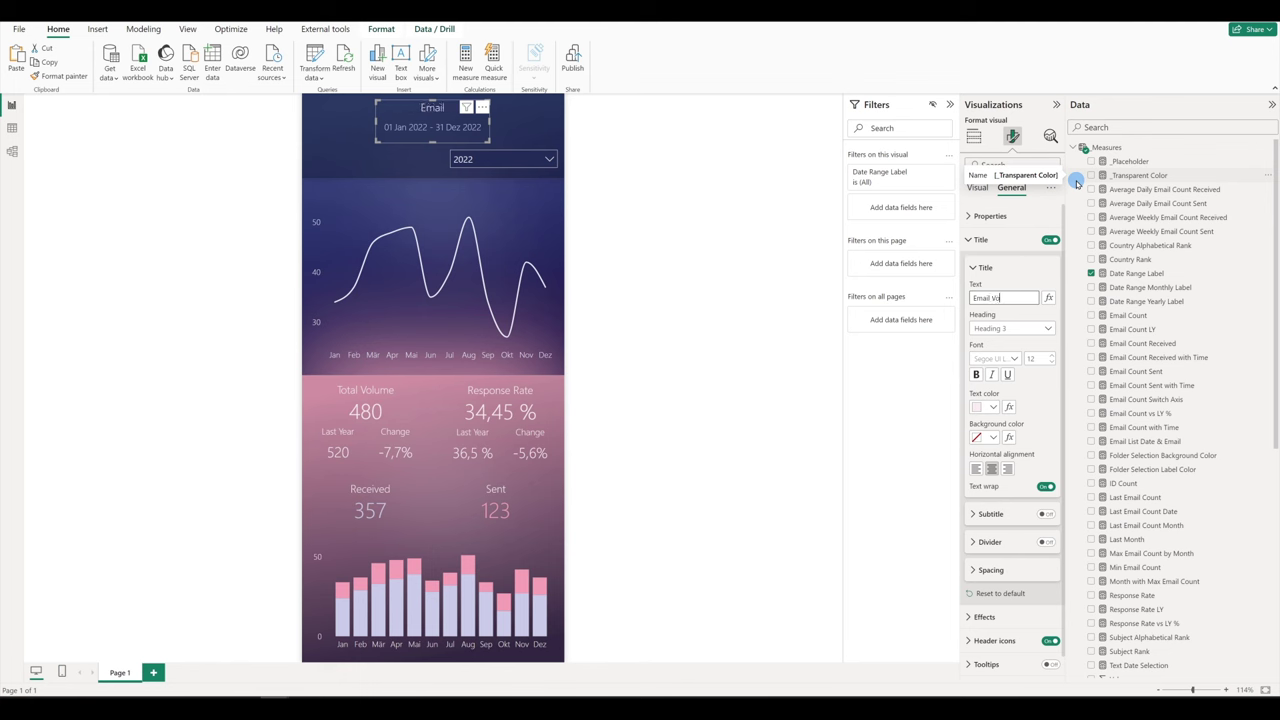
left_click(1054, 359)
left_click(1052, 357)
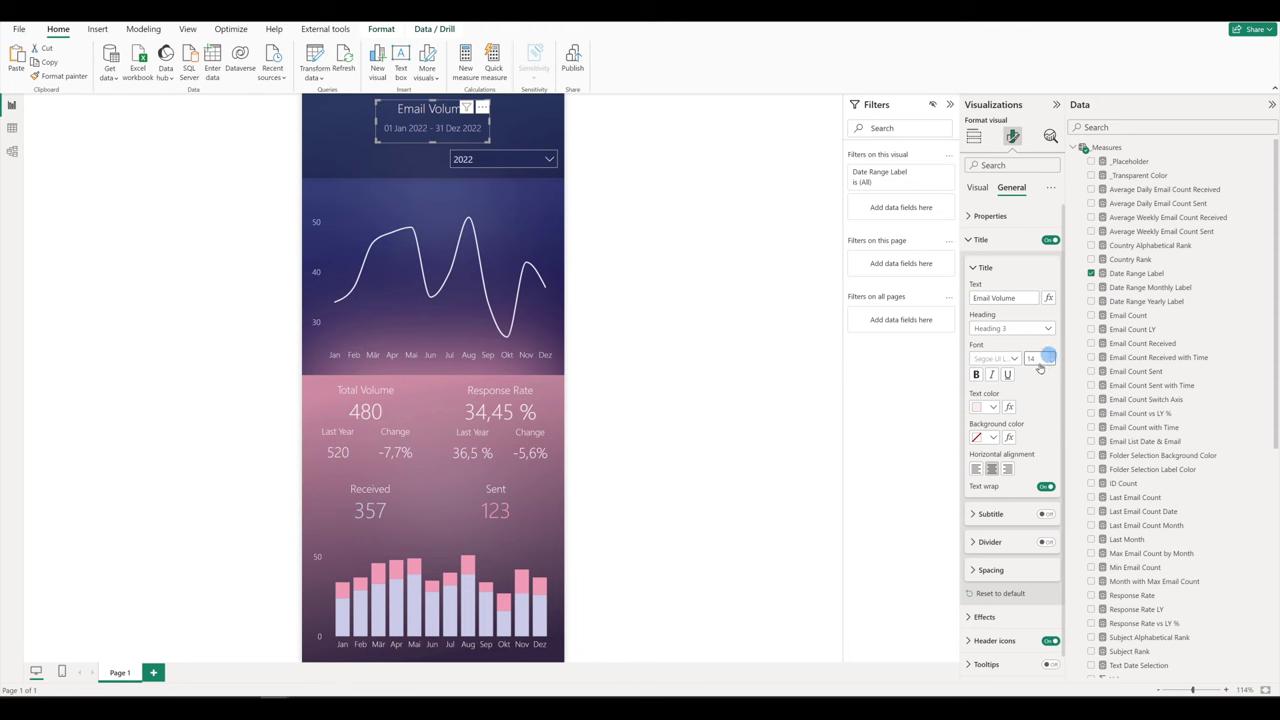
Give the Email Volume title the very light lavender recent text color, and shorten the card from its upper edge
left_click(986, 407)
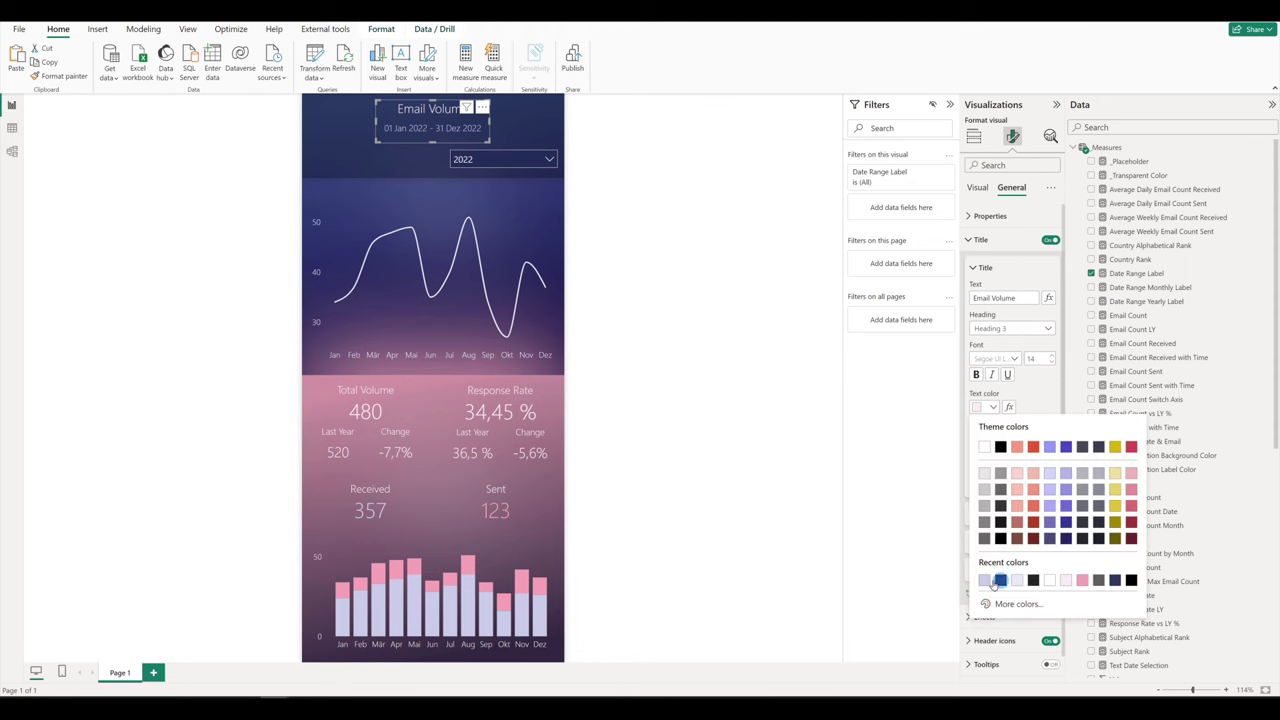
left_click(1017, 580)
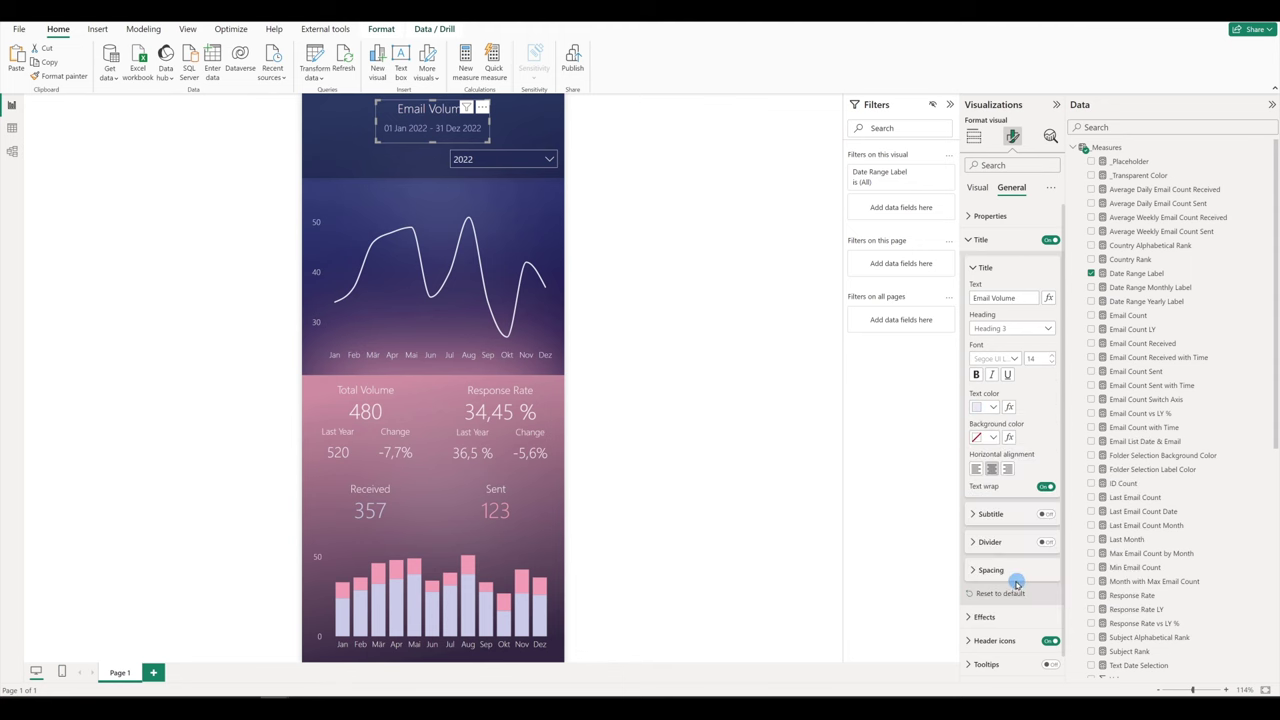
left_click_drag(428, 108, 430, 142)
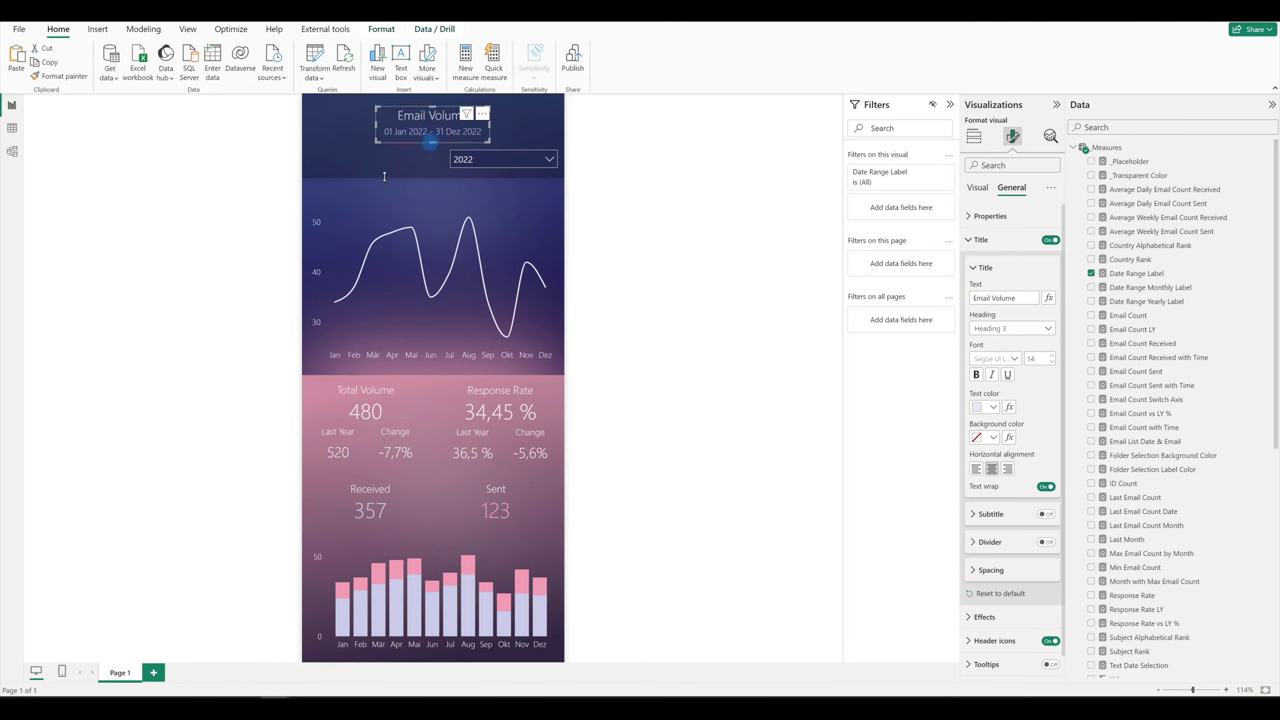
left_click(346, 126)
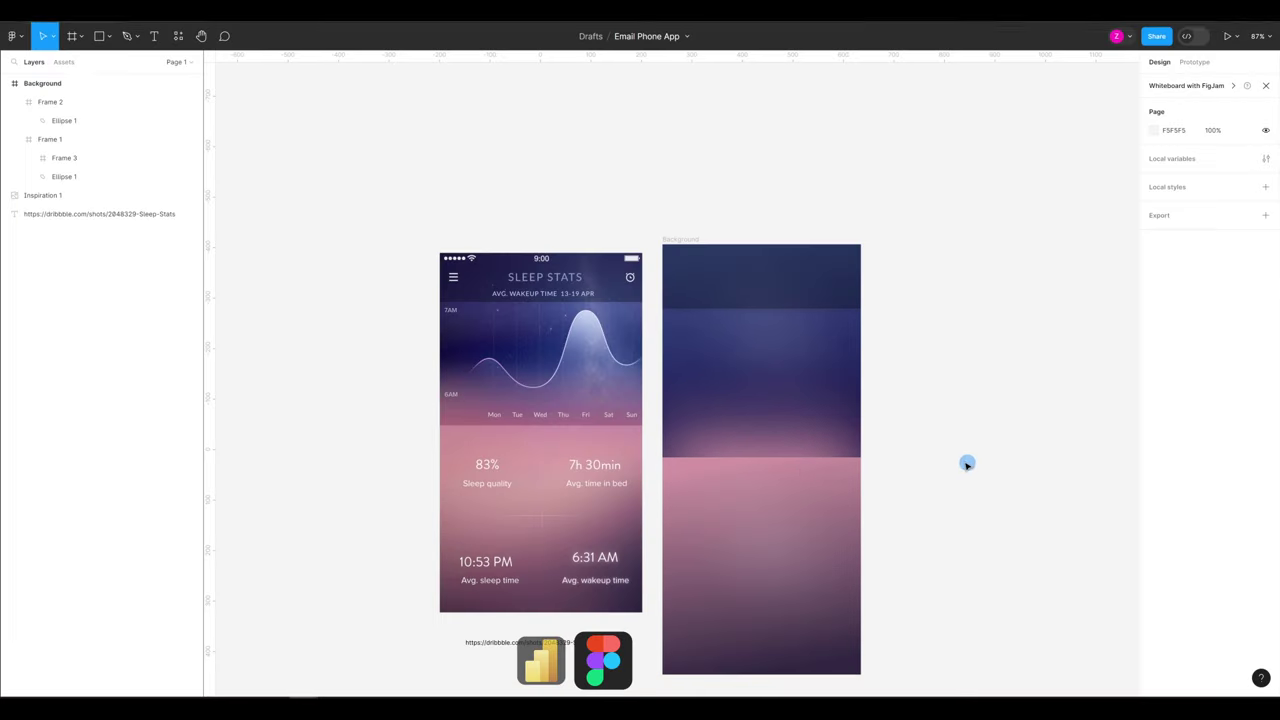
Switch to Figma, draw a vertical line near the upper middle of the pink Frame 2, and set its length to 104
scroll(897, 486, "up", 2)
scroll(889, 491, "down", 1)
left_click(710, 430)
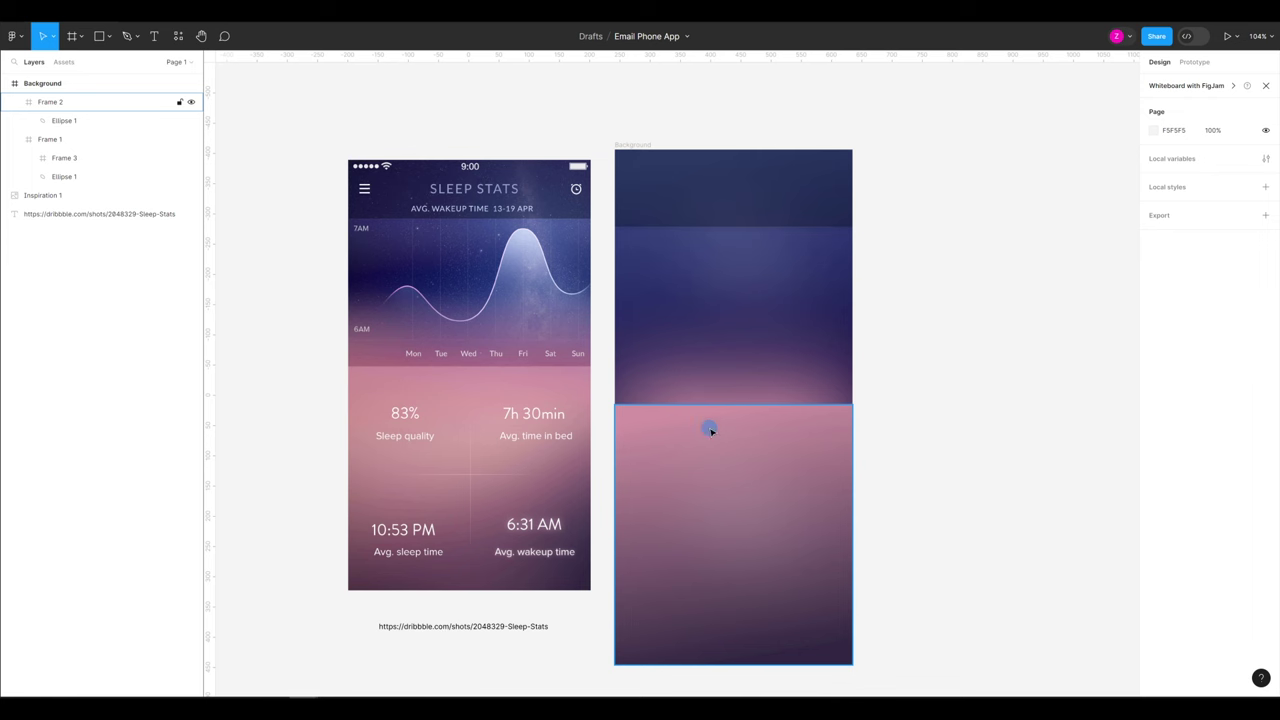
key("l")
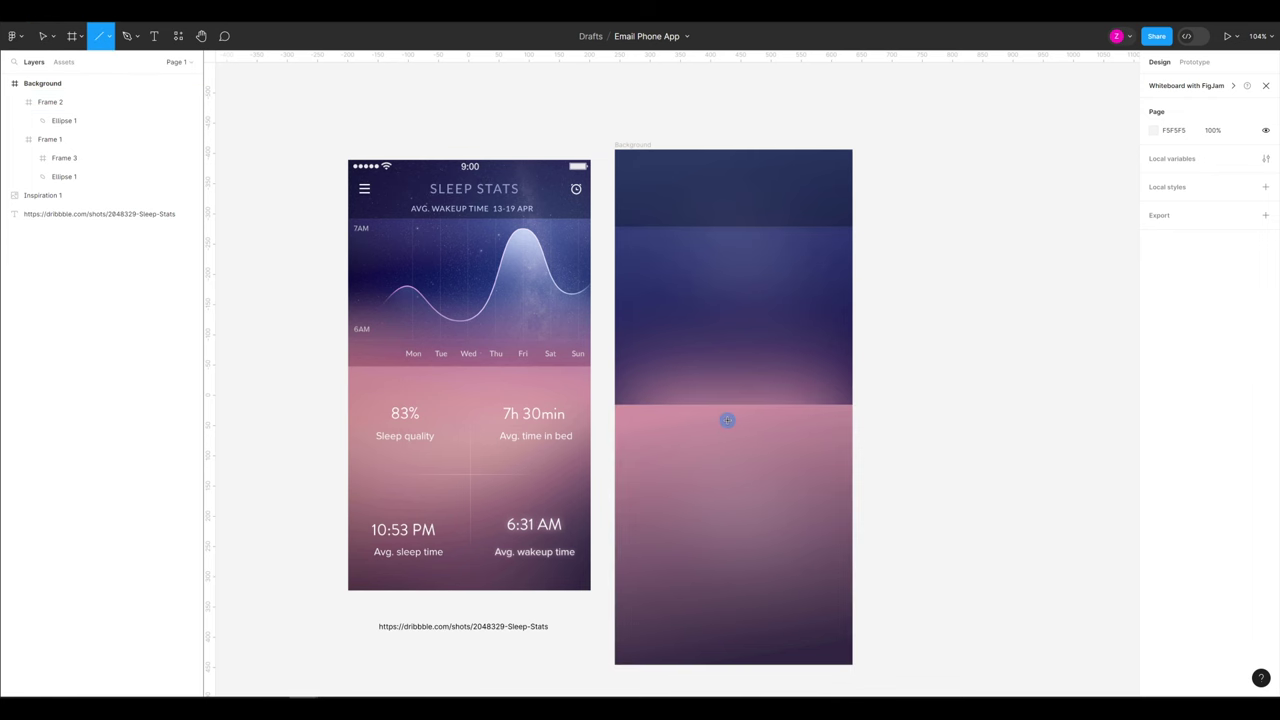
key("l")
left_click_drag(726, 409, 729, 484)
left_click(1171, 131)
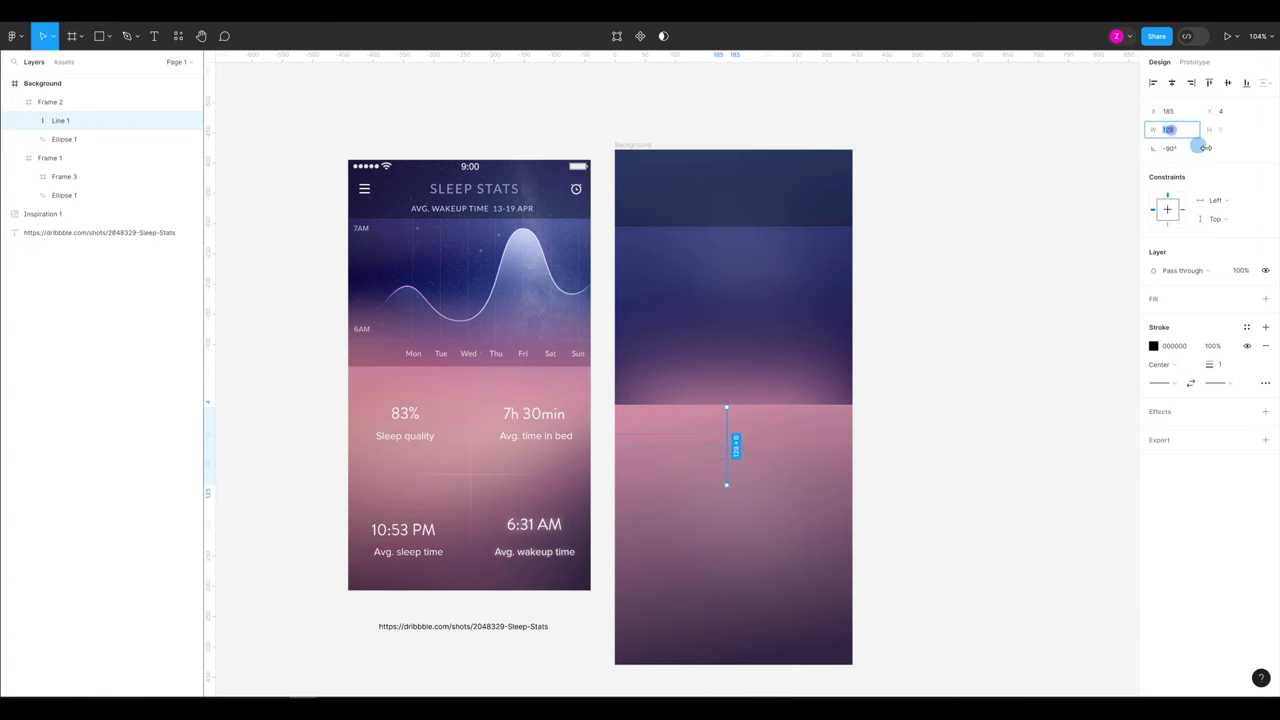
type("104")
key("Return")
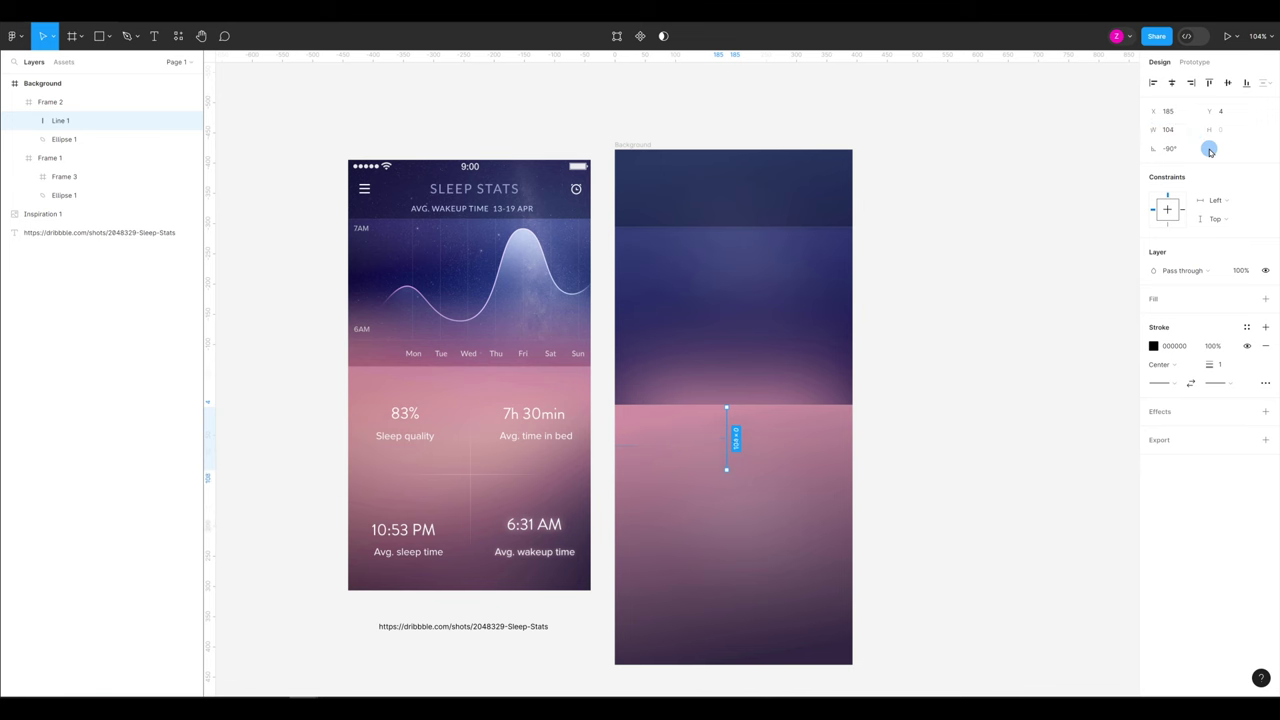
Change the line's stroke to white FFFFFF, switch it to a linear gradient, and add a middle color stop
left_click(1168, 346)
type("fff")
key("Return")
left_click(1155, 346)
left_click(1030, 371)
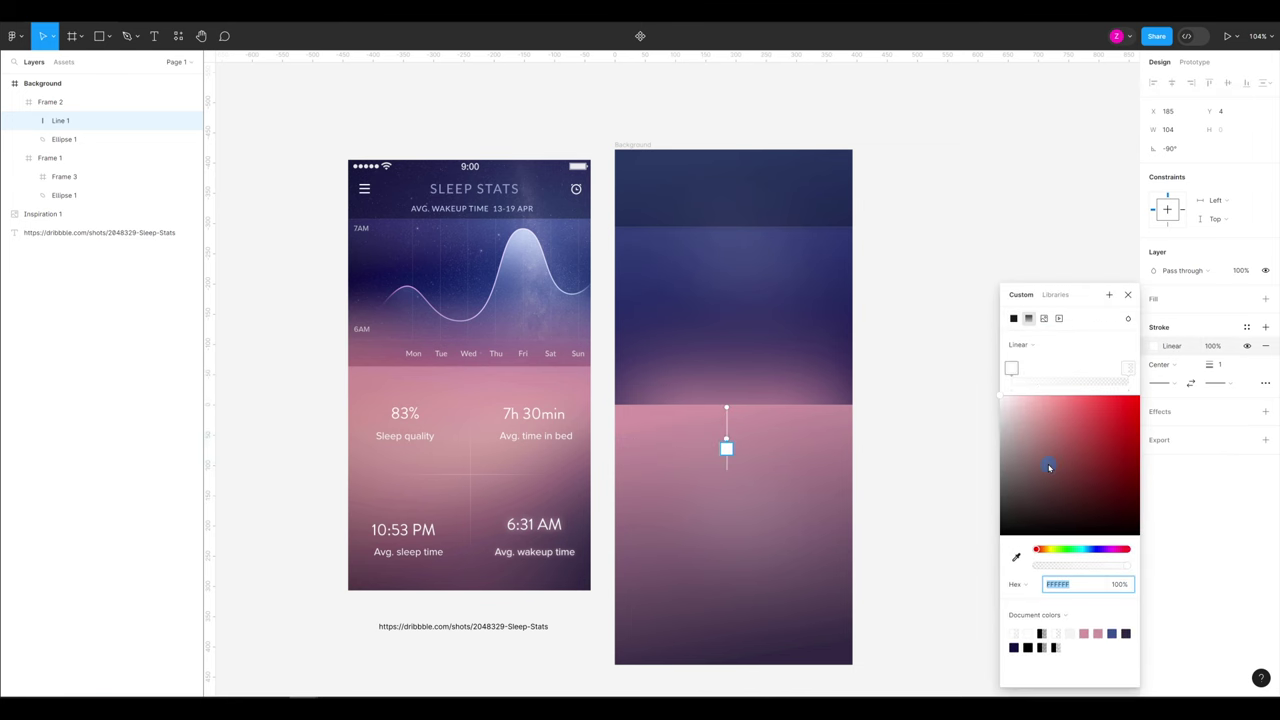
left_click(1074, 370)
left_click_drag(1091, 371, 1140, 370)
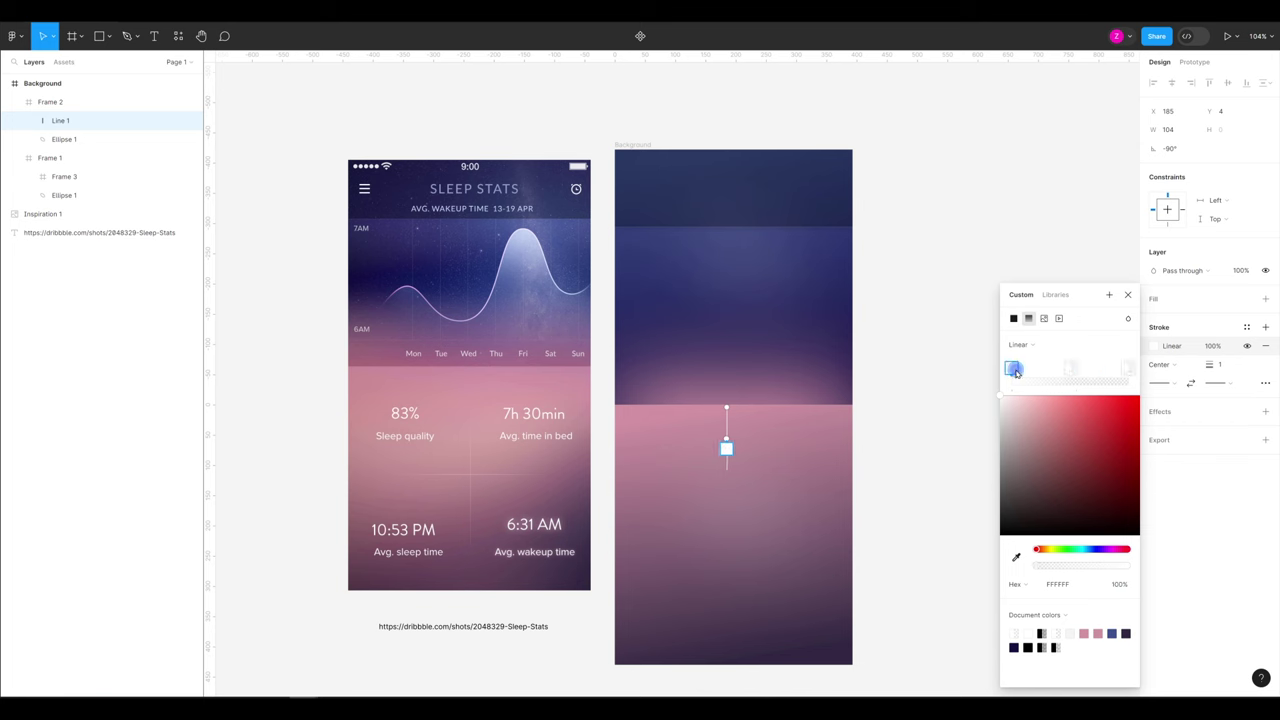
Set the gradient's first stop to 10% opacity, adjust the middle stop's opacity, and set the last stop to 15%
left_click(1118, 586)
type("10")
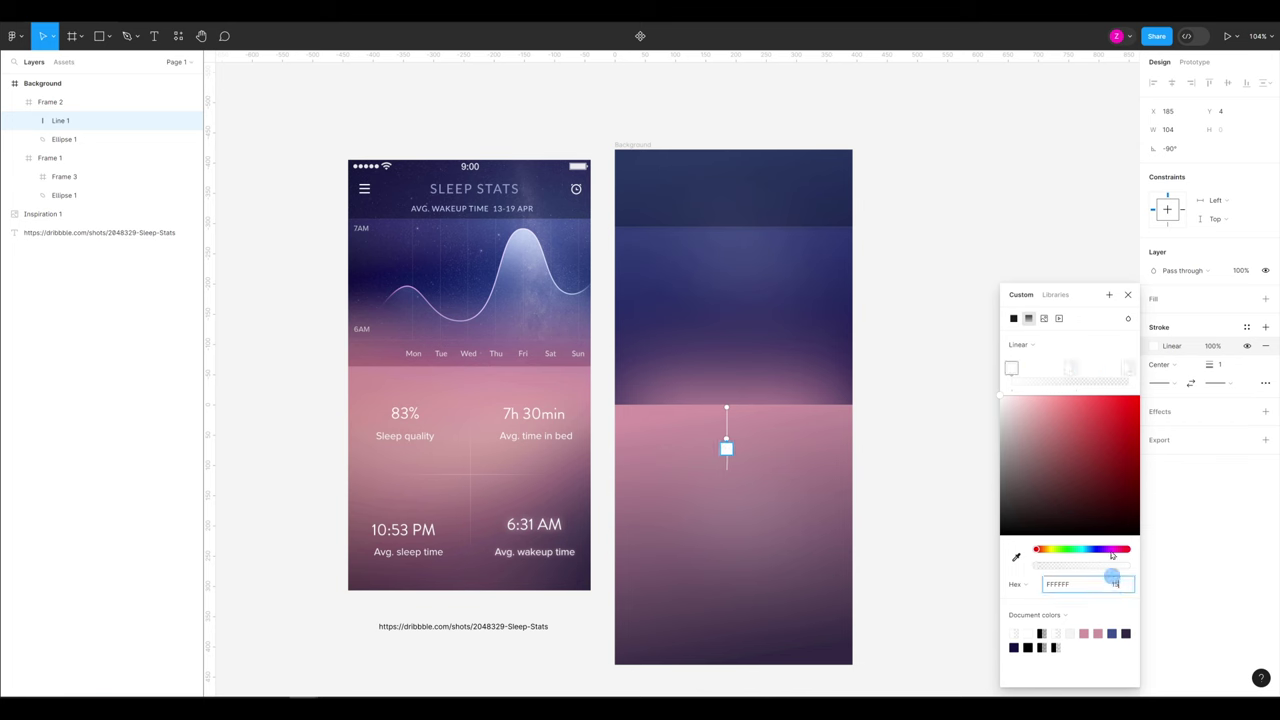
left_click(1069, 365)
left_click(1116, 588)
left_click(1128, 368)
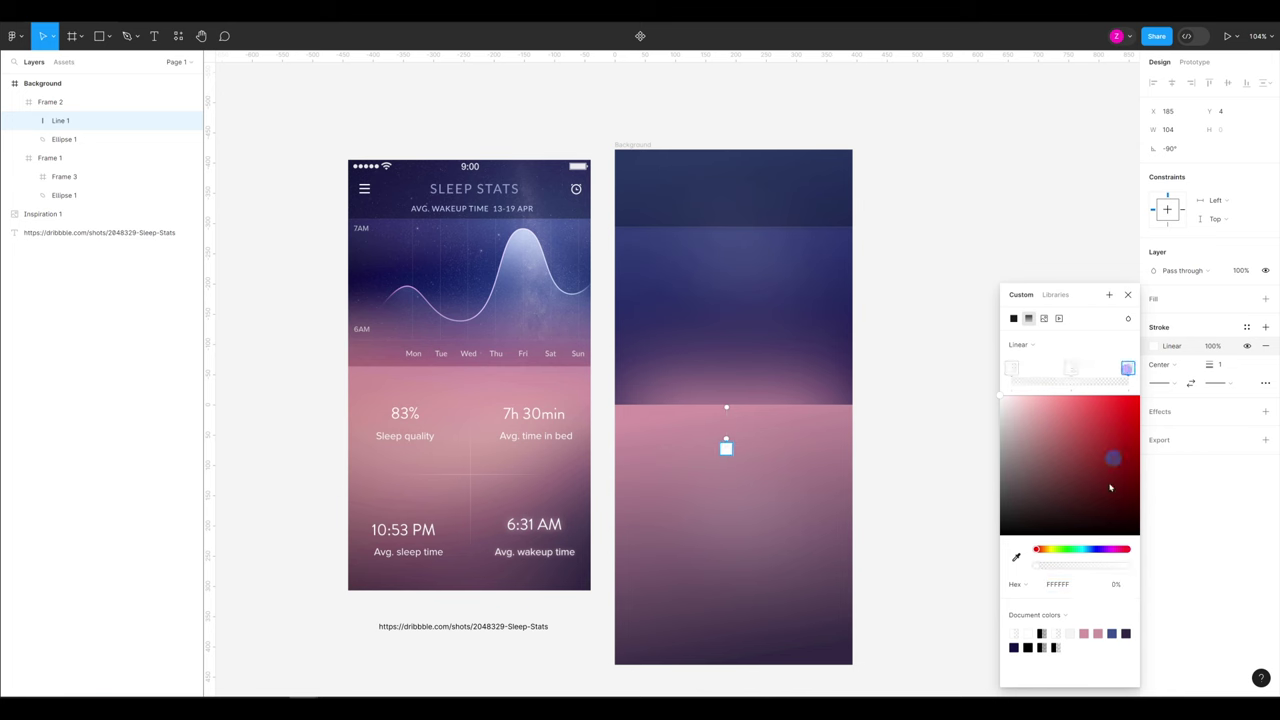
left_click(1116, 588)
type("15")
key("Return")
Stretch the gradient along the full line, with its start at the upper end and its last stop at the lower end
scroll(737, 440, "up", 6)
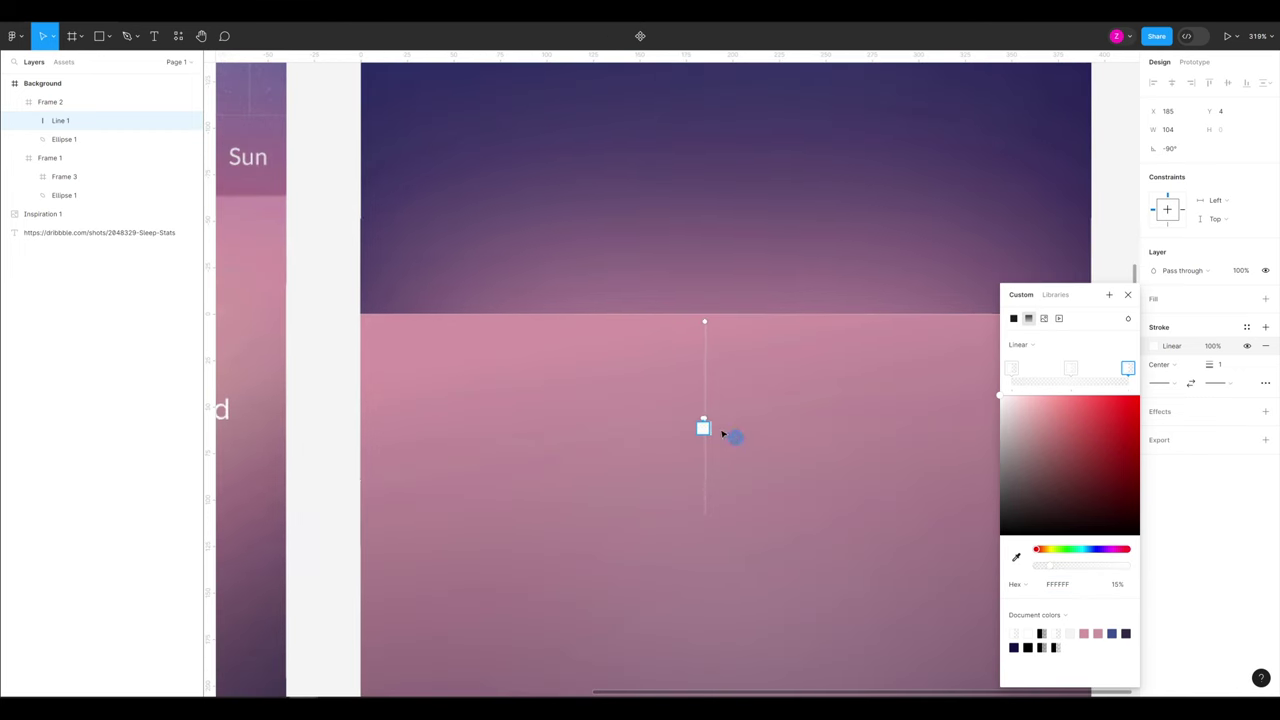
mouse_move(704, 427)
left_mouse_down()
mouse_move(682, 440)
mouse_move(700, 470)
mouse_move(738, 341)
mouse_move(705, 323)
left_mouse_up()
left_click_drag(710, 425, 706, 520)
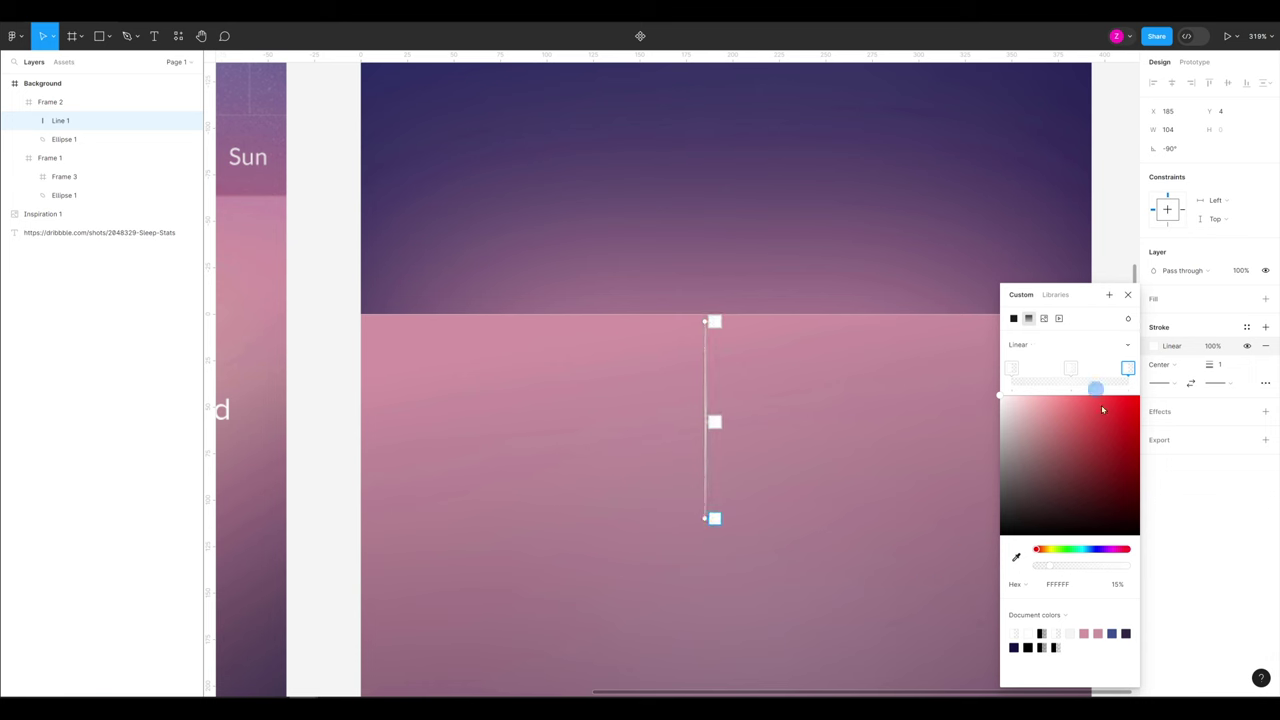
Give the line round caps at its endpoints and deselect it
left_click(1176, 386)
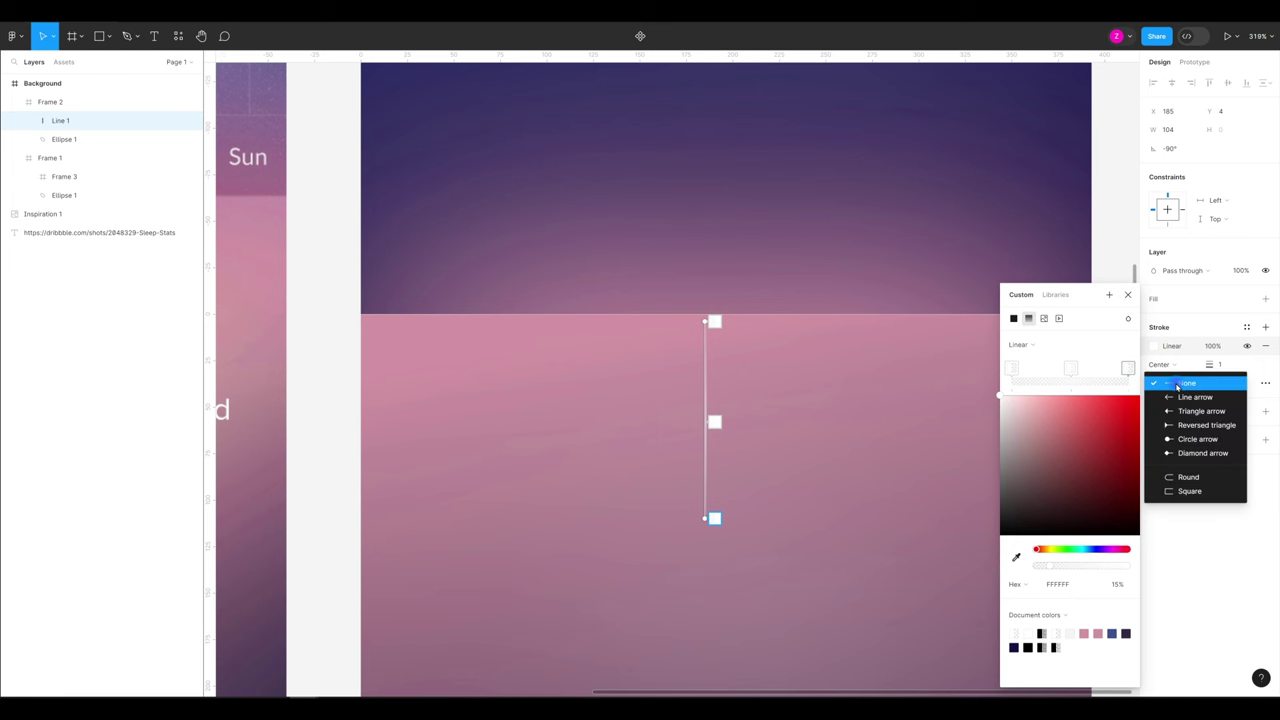
left_click(1187, 479)
left_click(1175, 384)
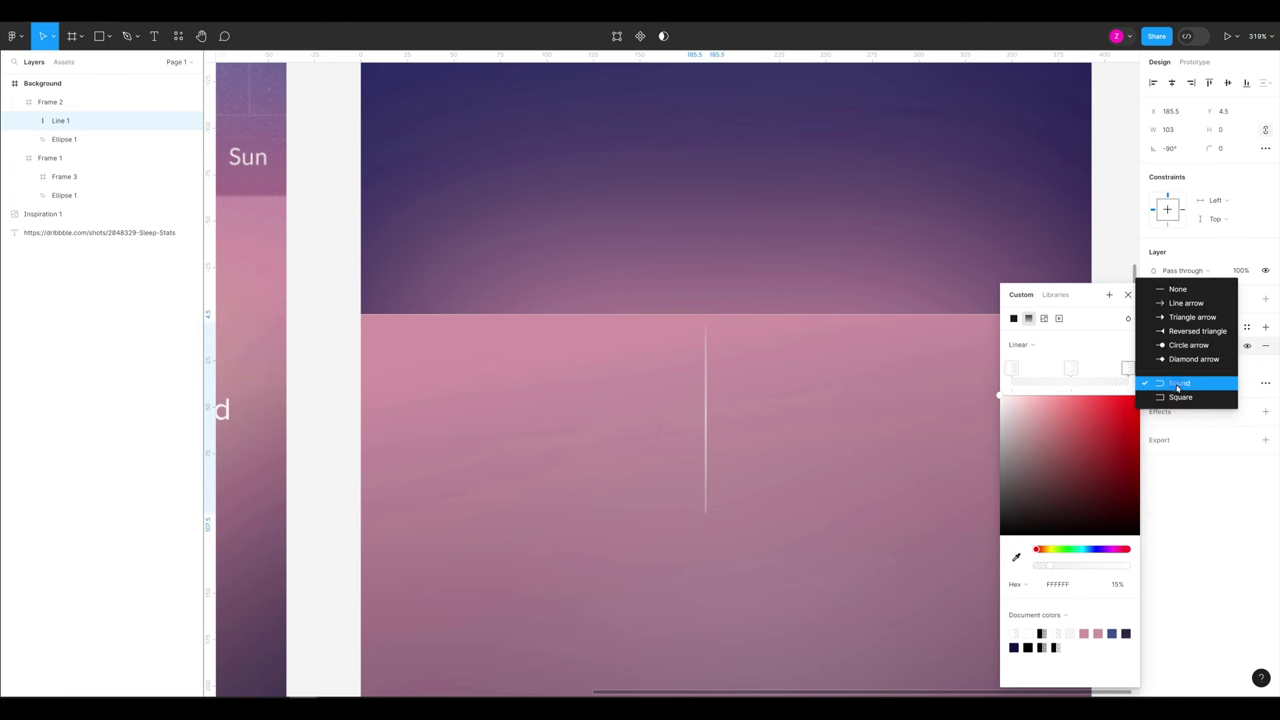
left_click(1177, 384)
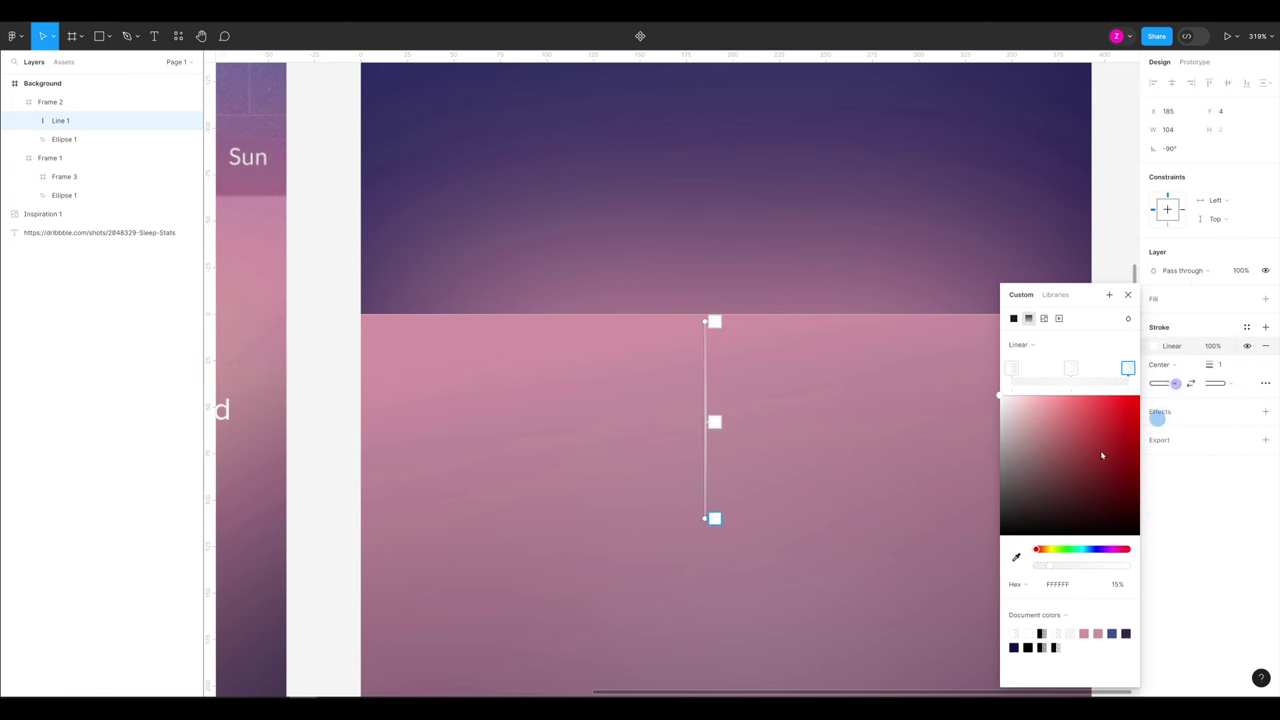
left_click(313, 451)
Move the line to the horizontal center of Frame 2's upper edge at X 197, Y 0, and set its stroke opacity to 70%
scroll(313, 451, "down", 5)
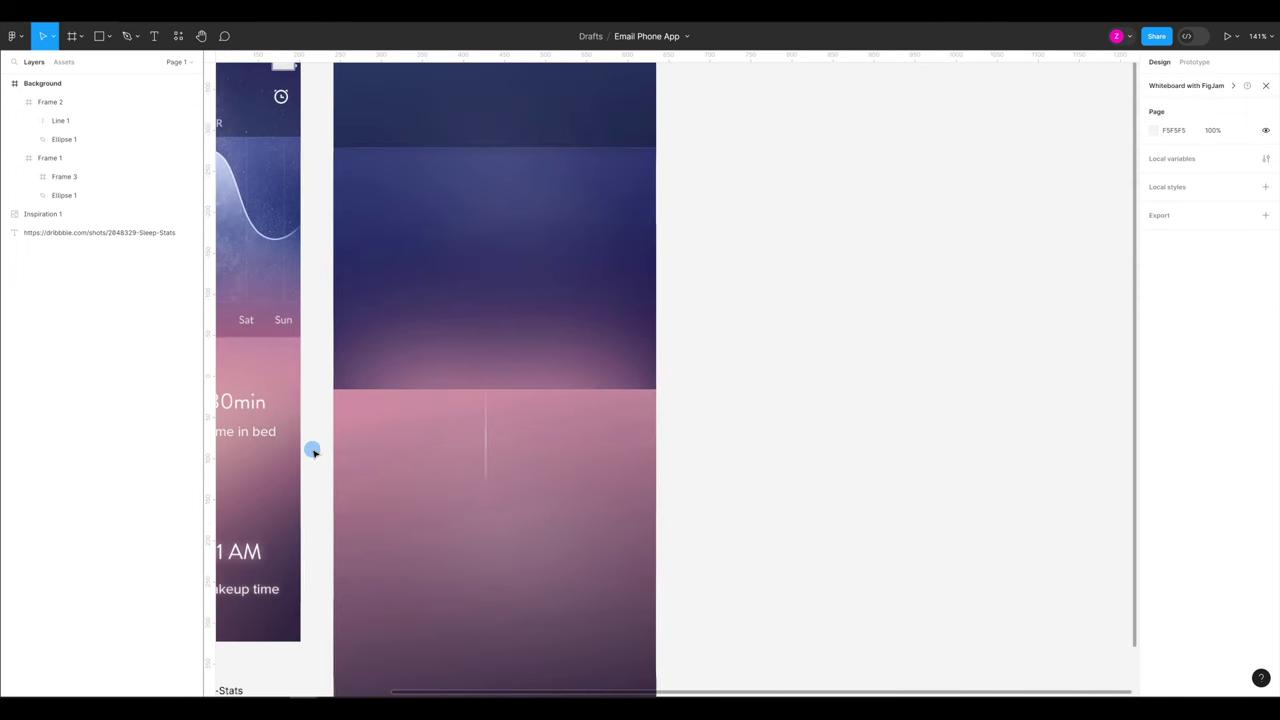
left_click(497, 436)
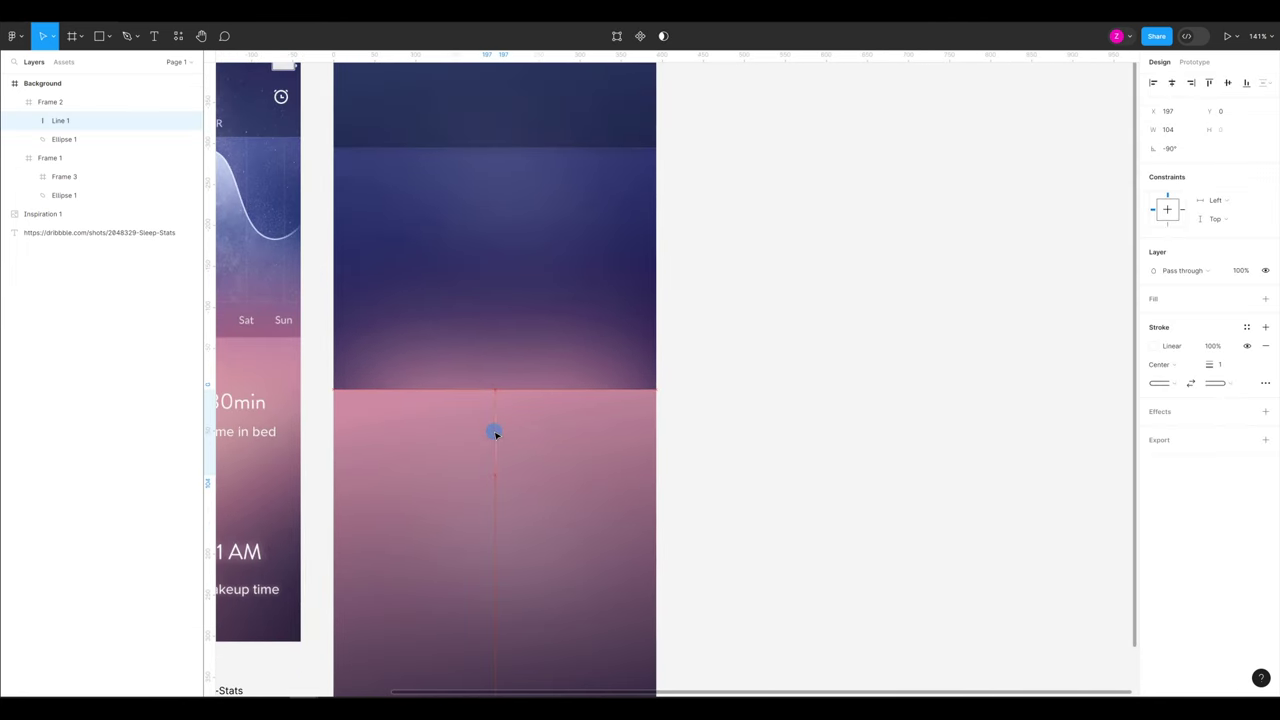
left_click(1213, 346)
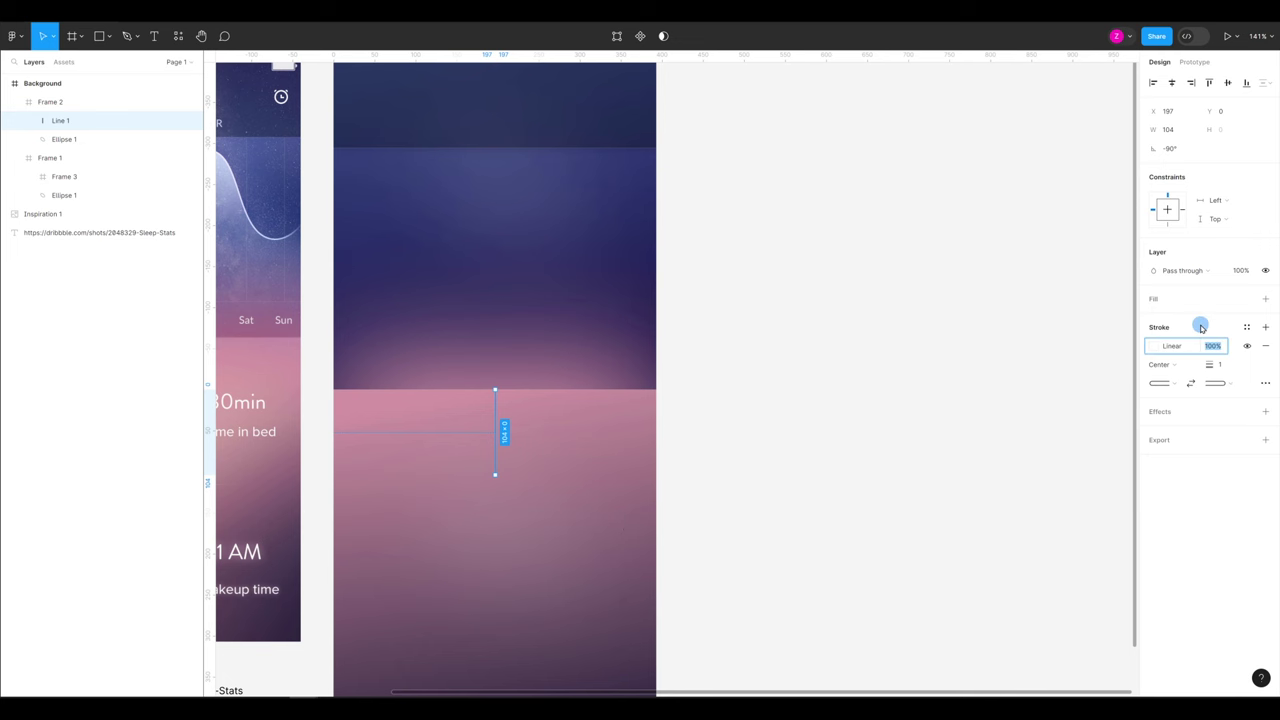
left_click(1001, 422)
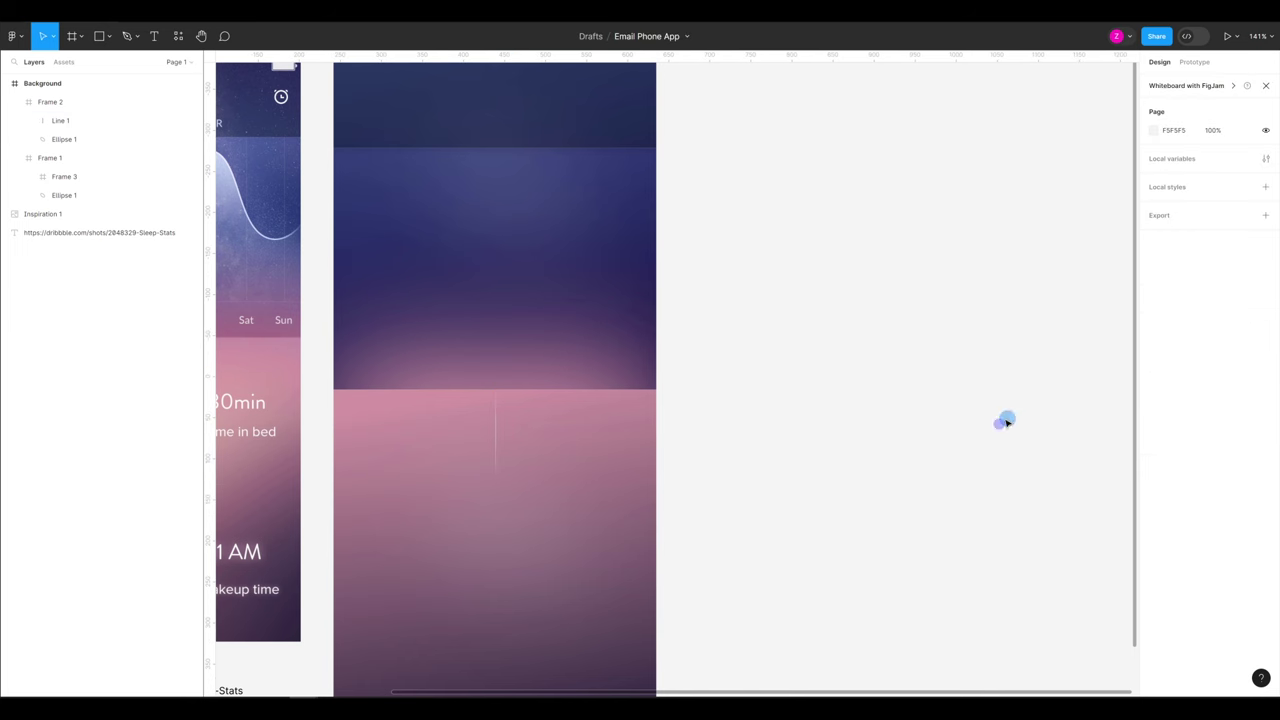
Duplicate the divider line twice, placing one copy on each side of it at about X 152 and X 232
left_click(497, 431)
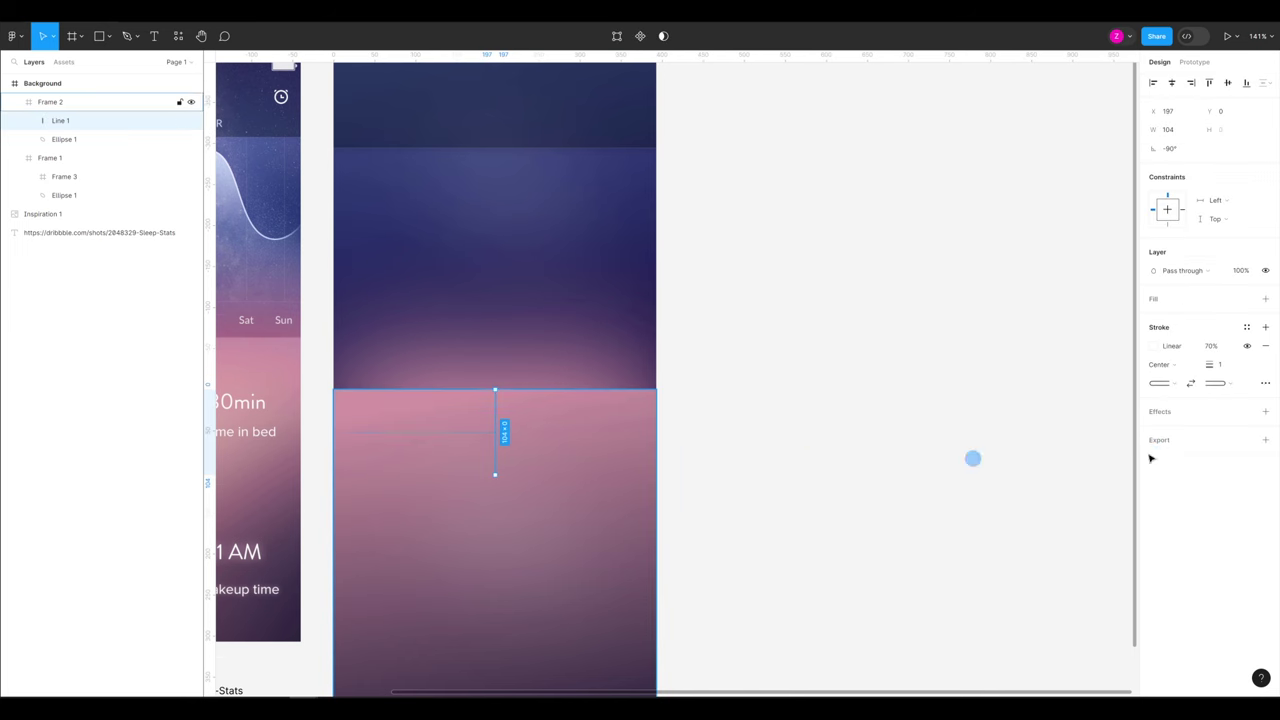
key("ctrl+d")
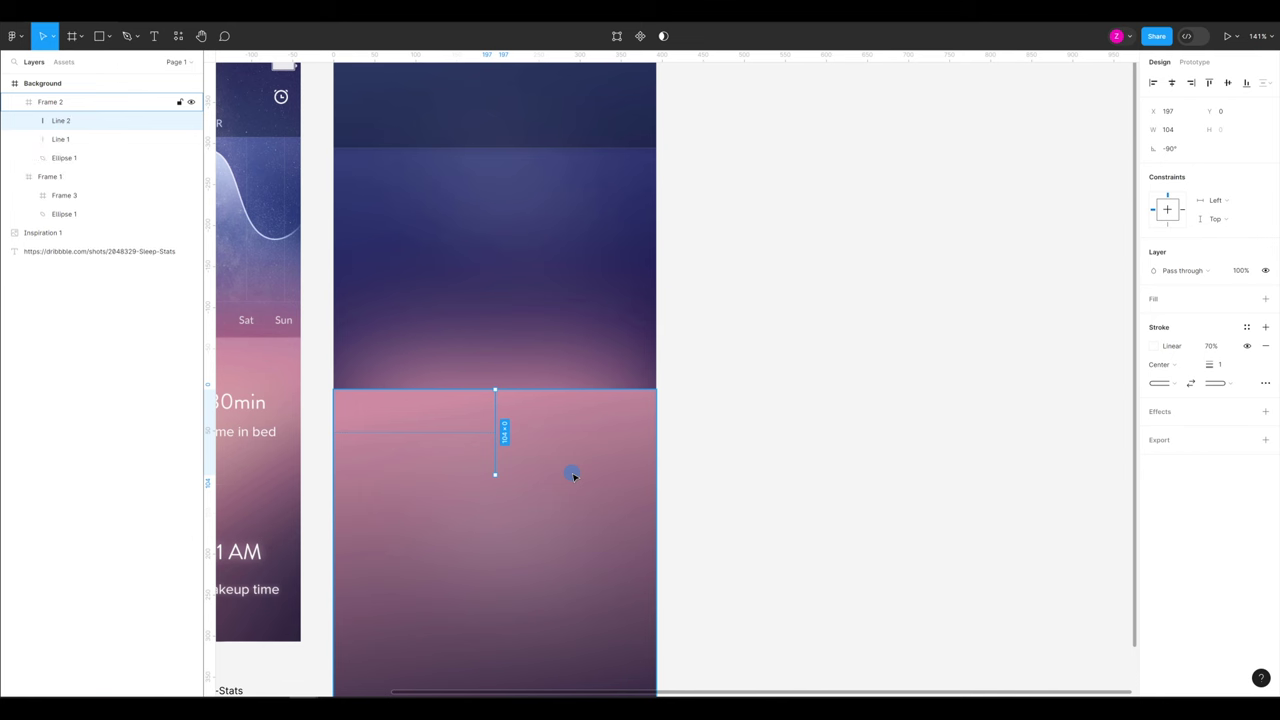
left_click(498, 428)
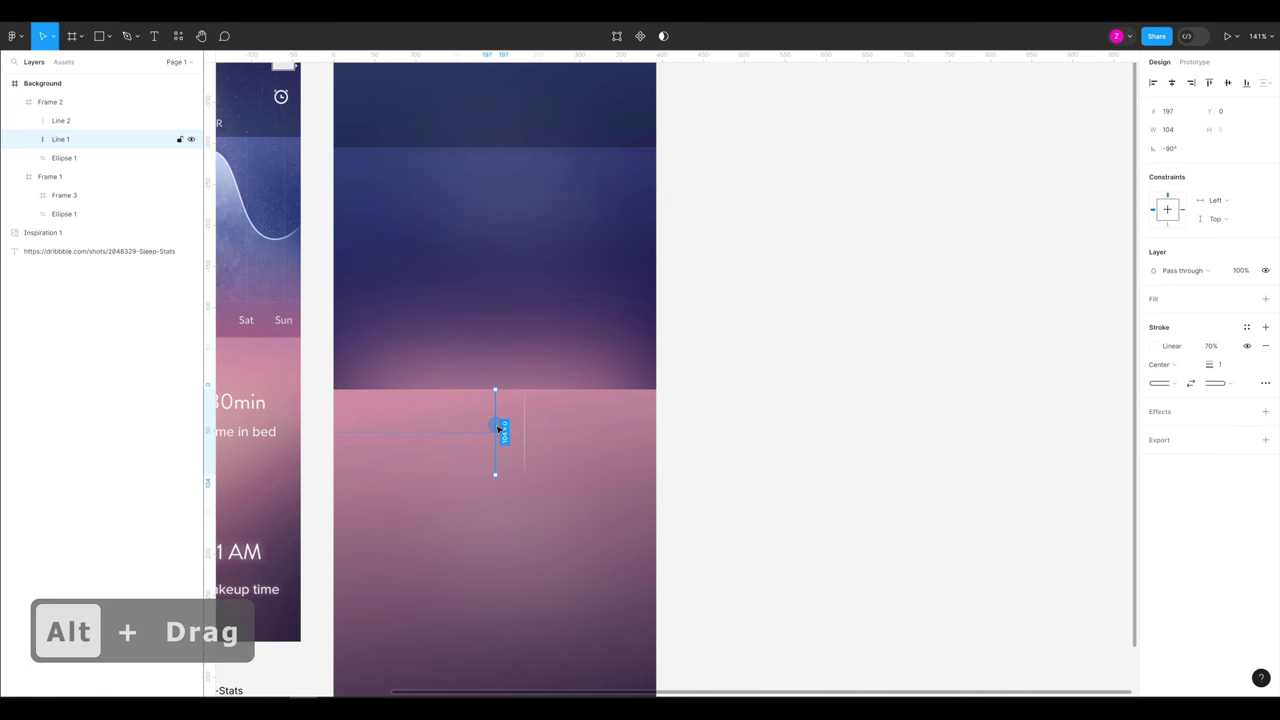
mouse_move(498, 428)
left_mouse_down()
mouse_move(445, 427)
mouse_move(473, 428)
left_mouse_up()
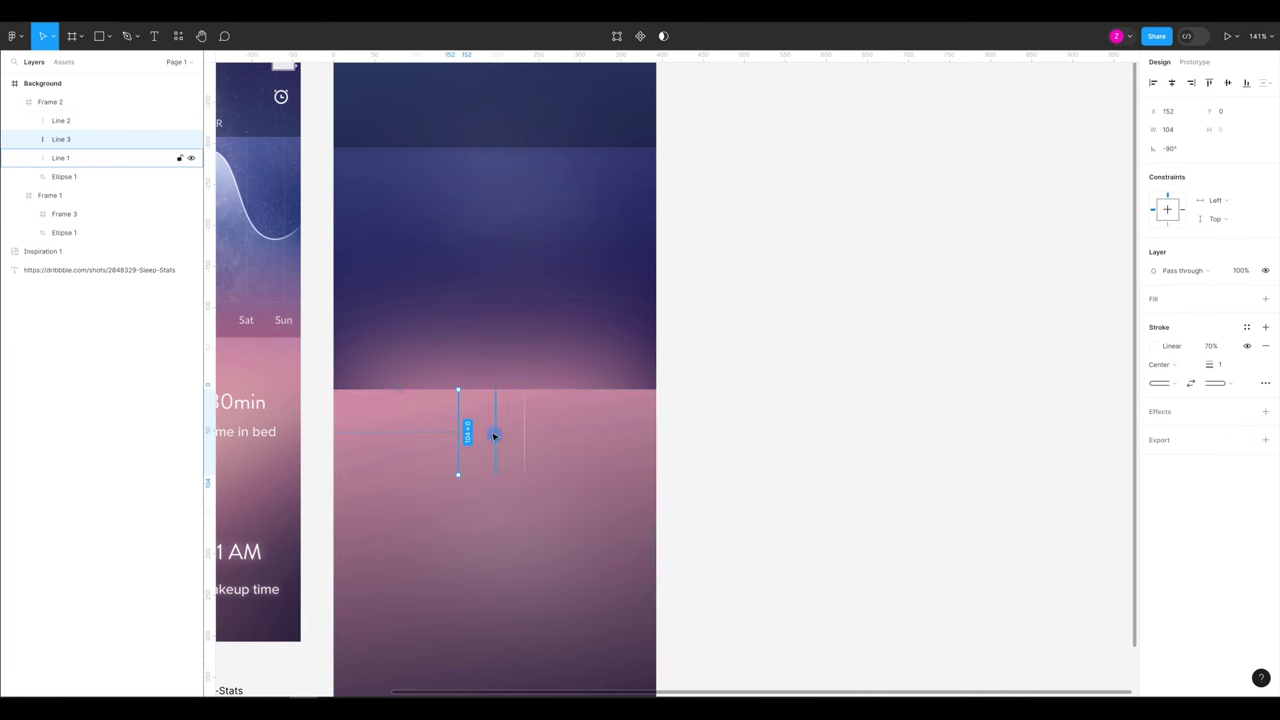
Select all three divider lines in Frame 2 and add auto layout to them
left_click(83, 121)
left_click(83, 153, "shift")
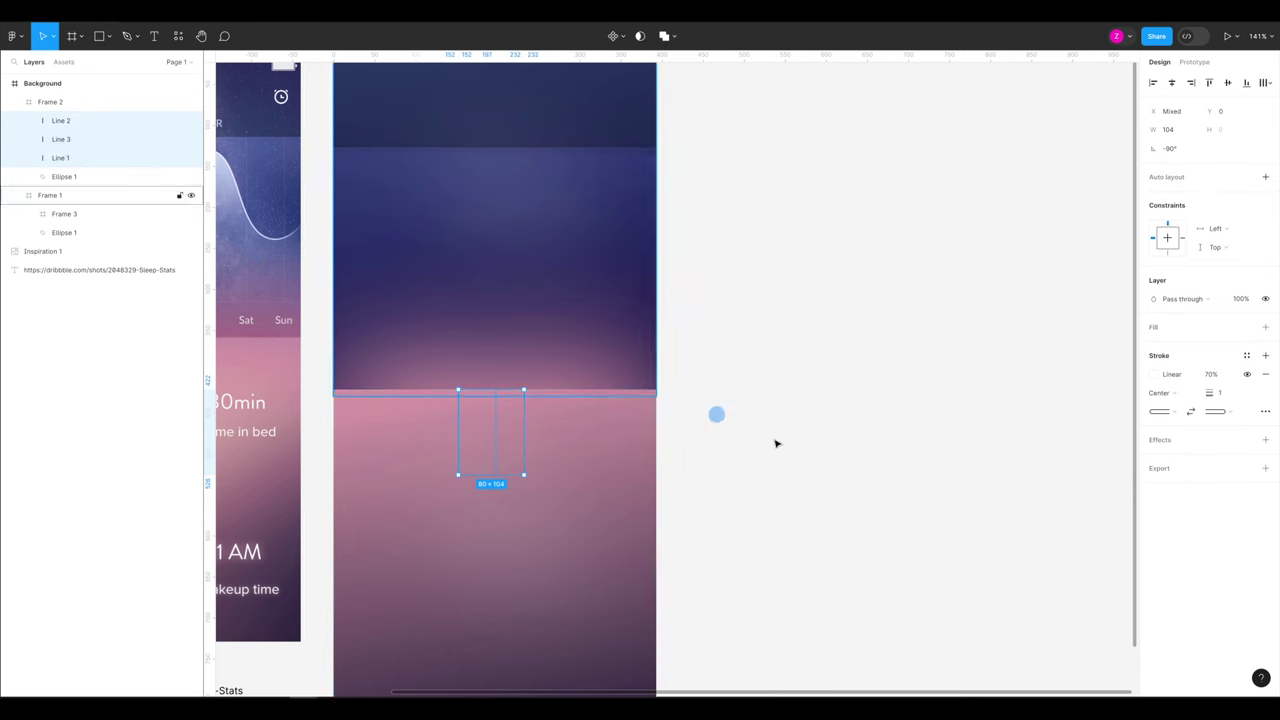
left_click(1268, 178)
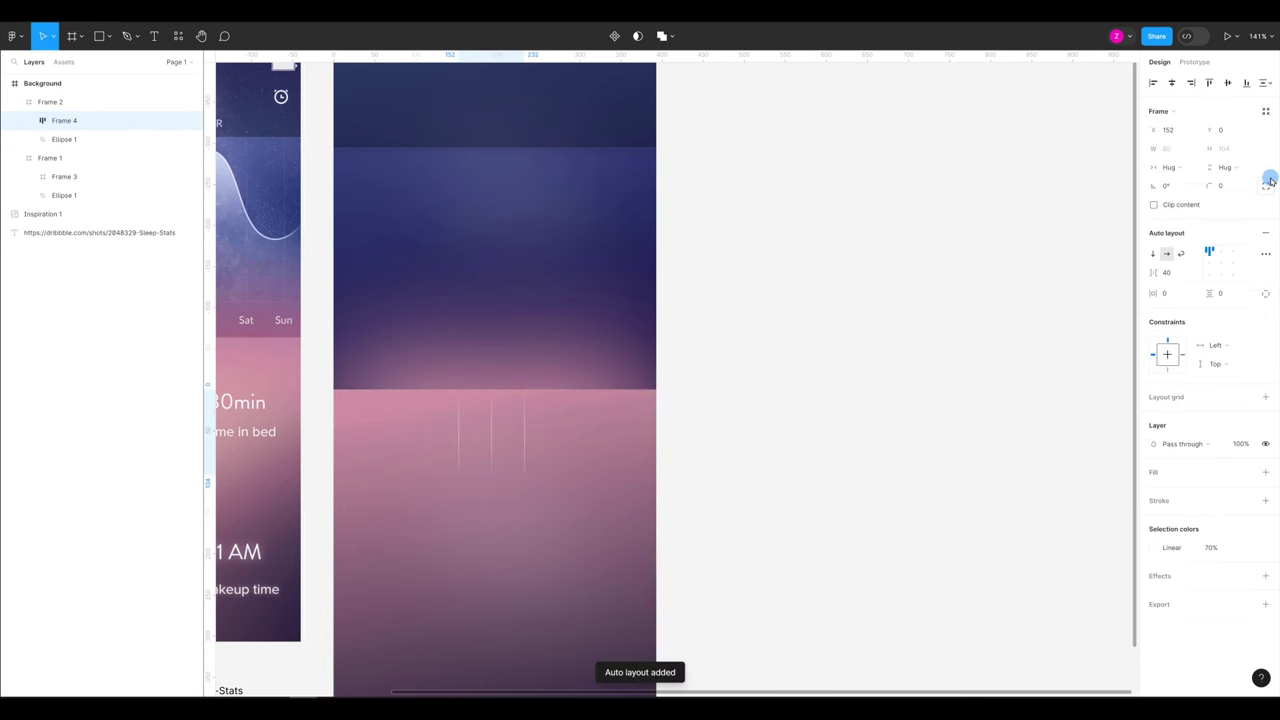
Align the three divider lines bottom centre in their auto layout frame and stretch that frame to the full 393 width
left_click(1219, 276)
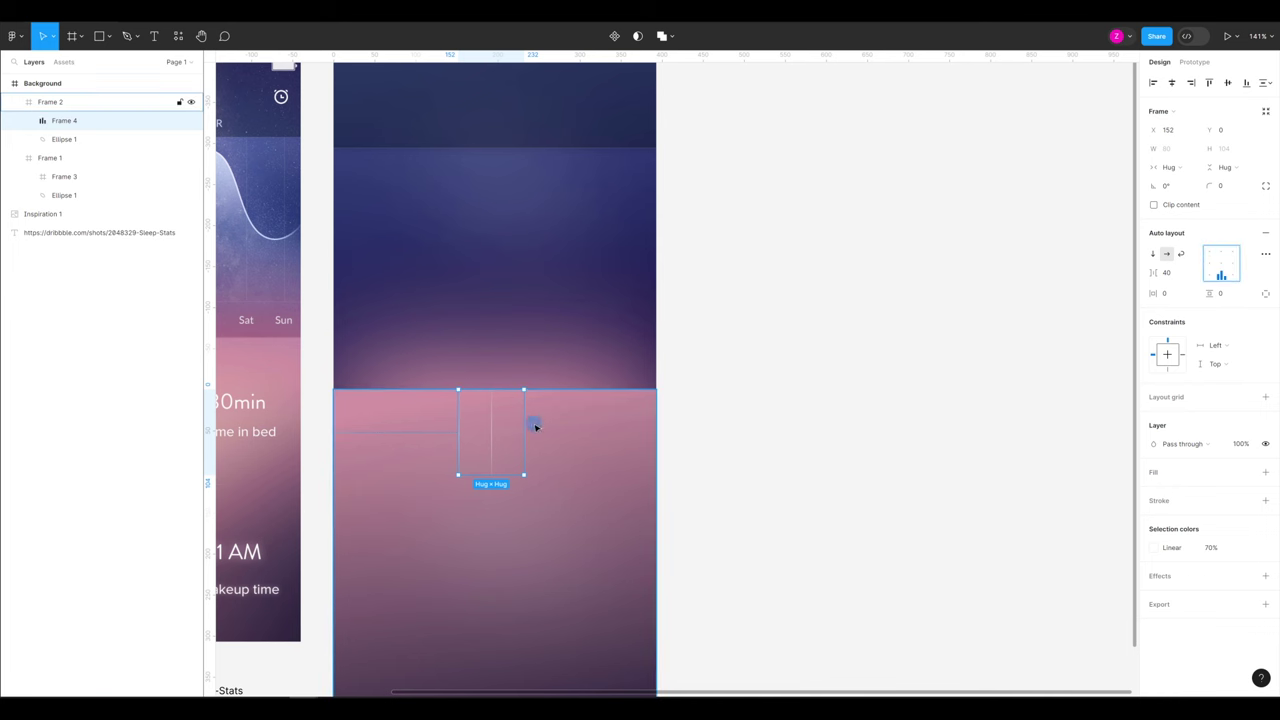
left_click_drag(524, 428, 569, 428)
left_click_drag(642, 428, 655, 428)
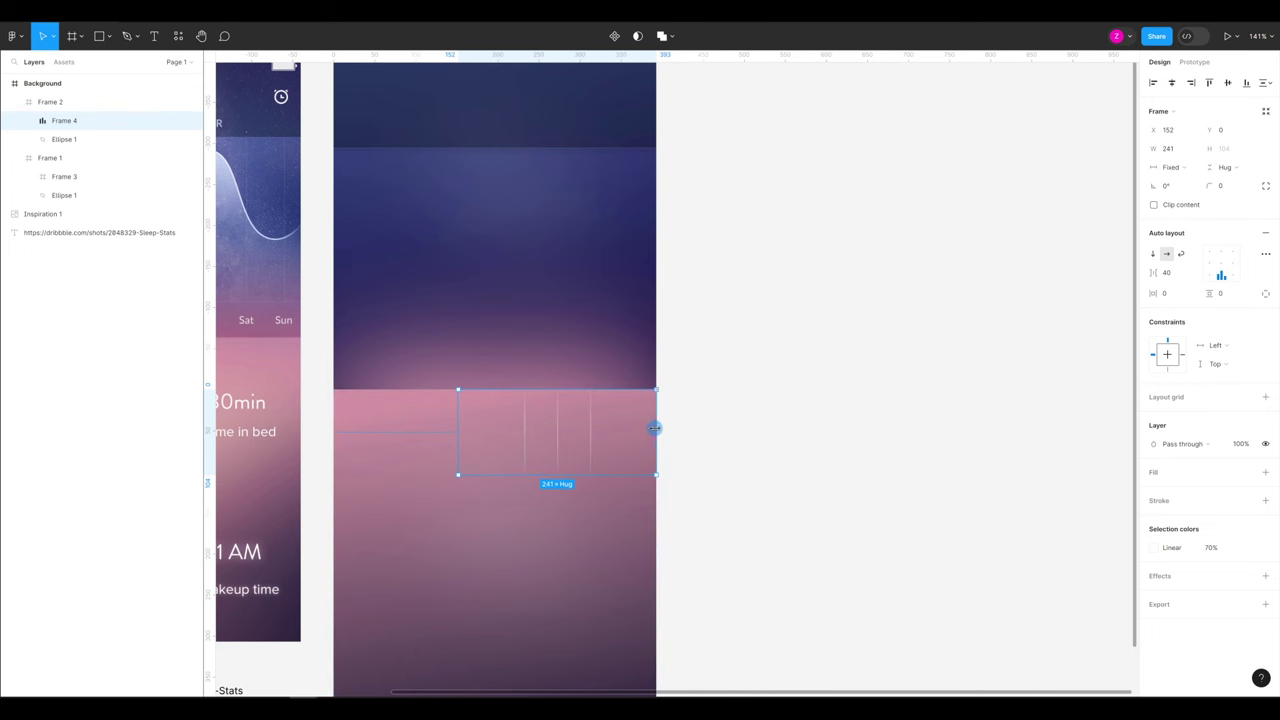
left_click_drag(459, 428, 333, 428)
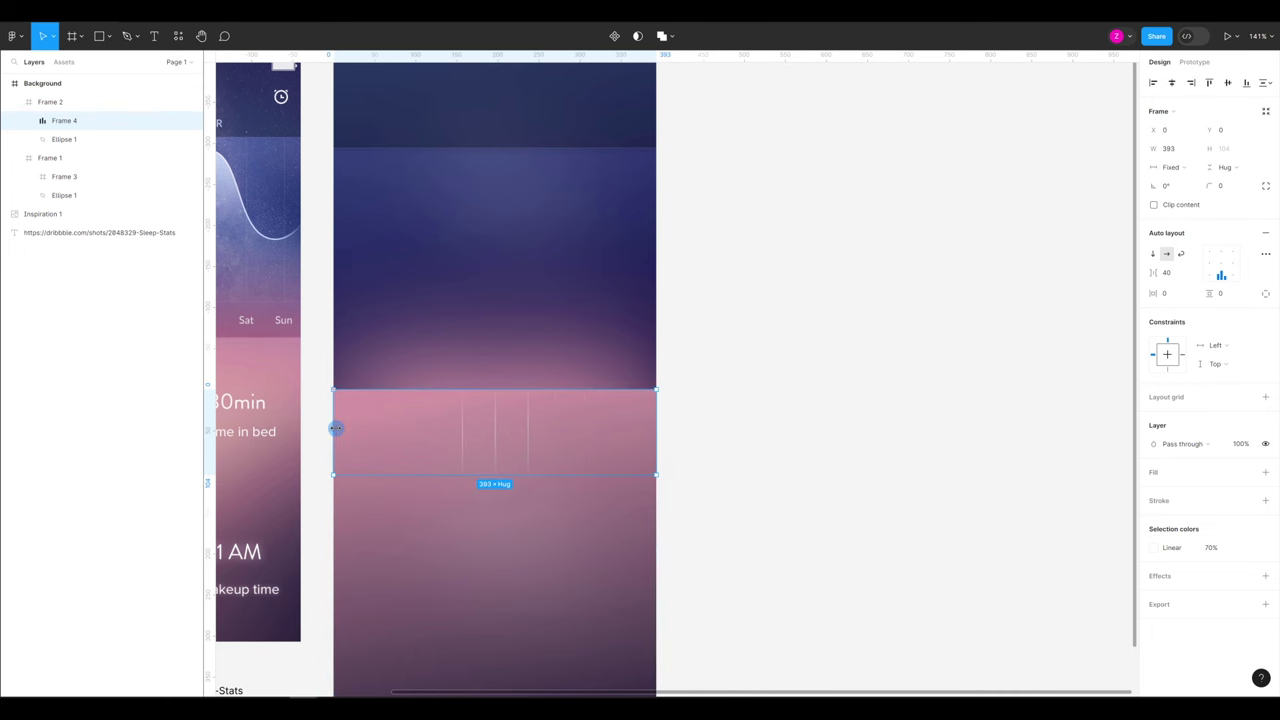
Set the divider frame's horizontal gap to 104 and its top padding to 36
left_click(1170, 274)
left_click(1228, 149)
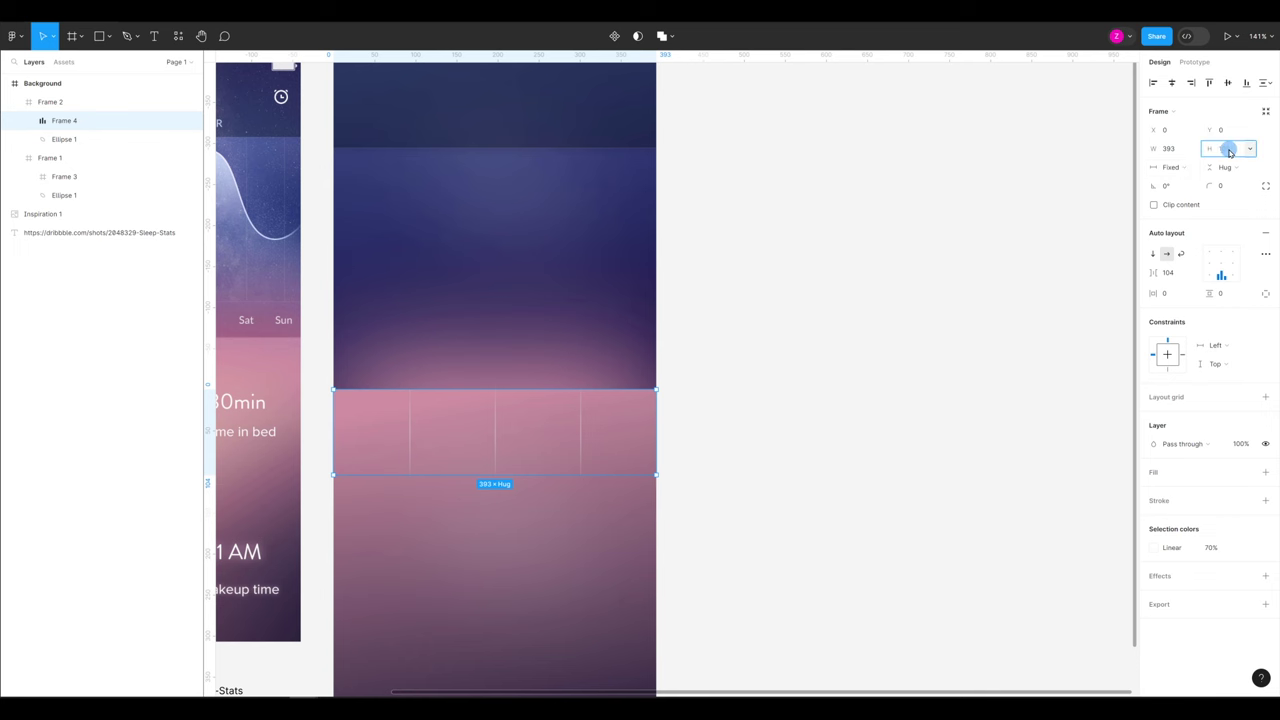
left_click(1202, 294)
left_click(497, 455)
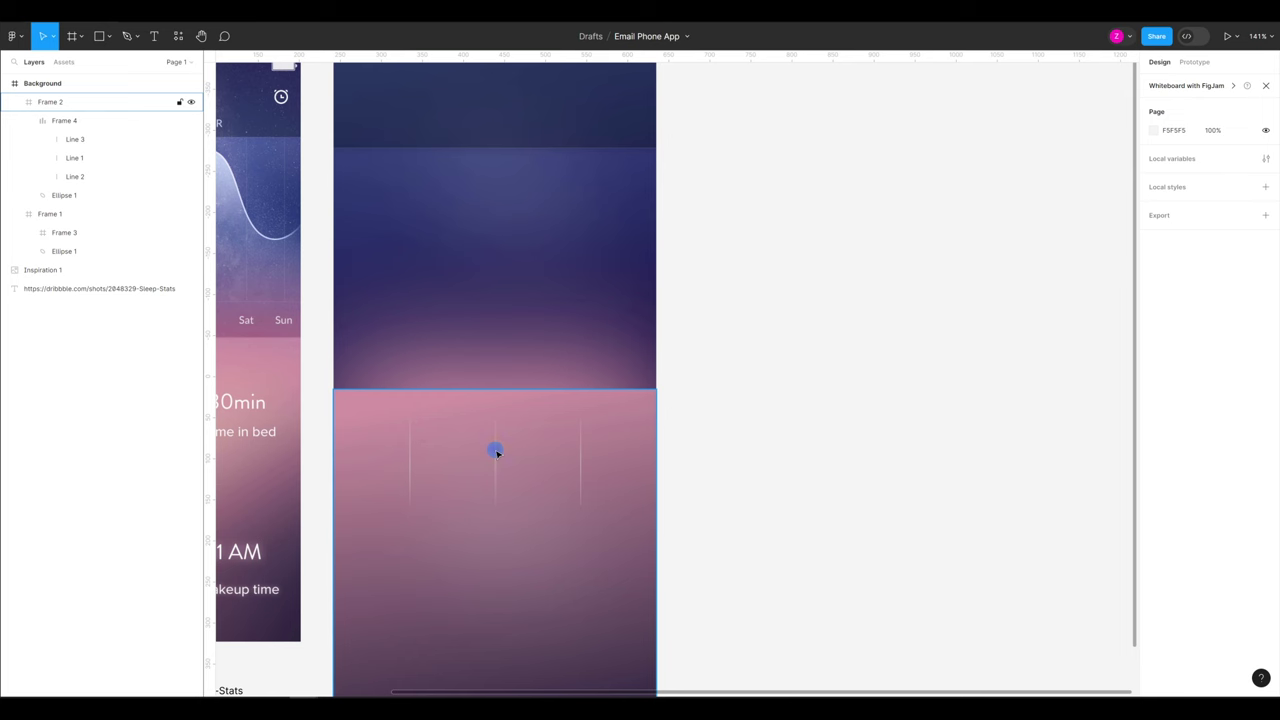
Shorten the two outer vertical divider lines to a length of 40
left_click(490, 437)
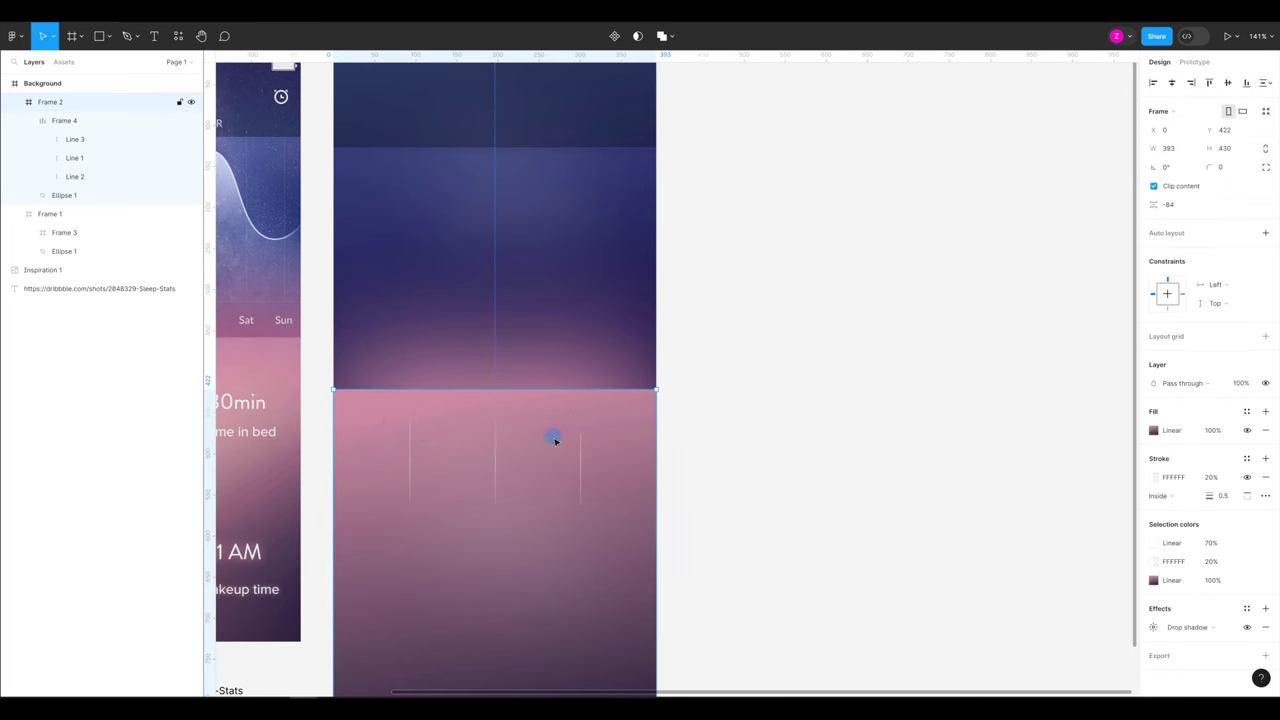
left_click(409, 466)
left_click(409, 466)
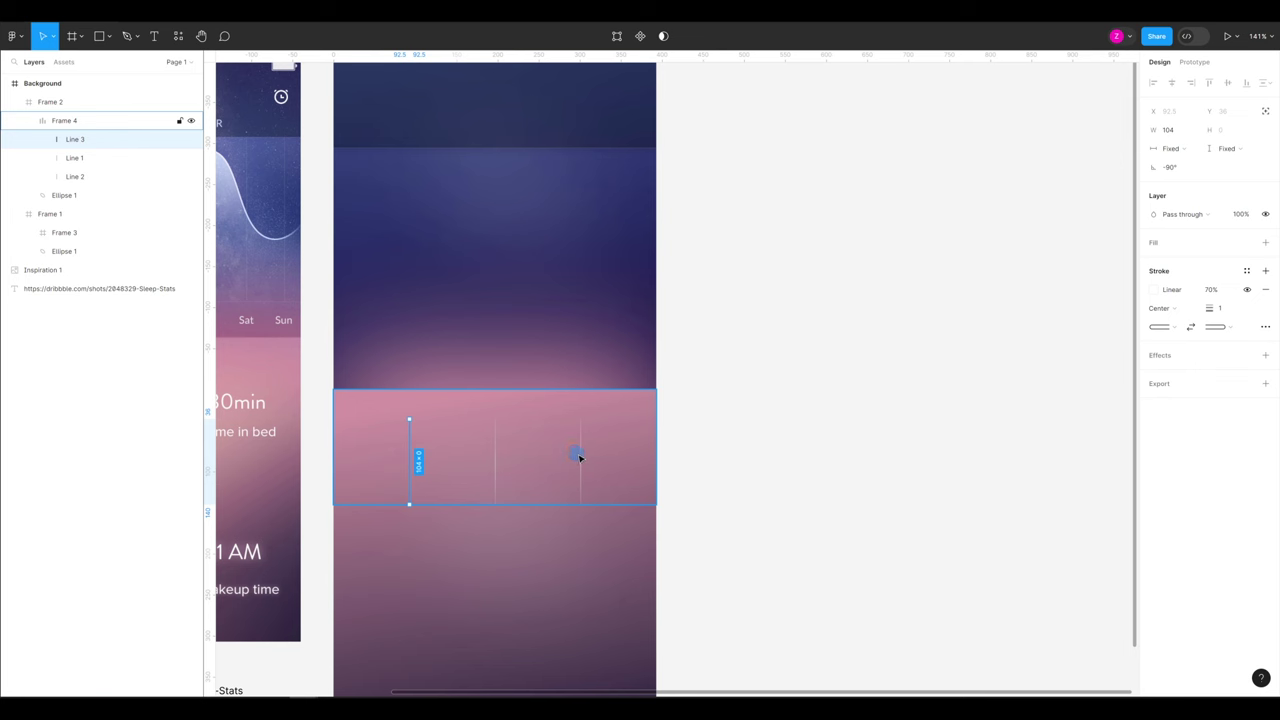
left_click(580, 458, "shift")
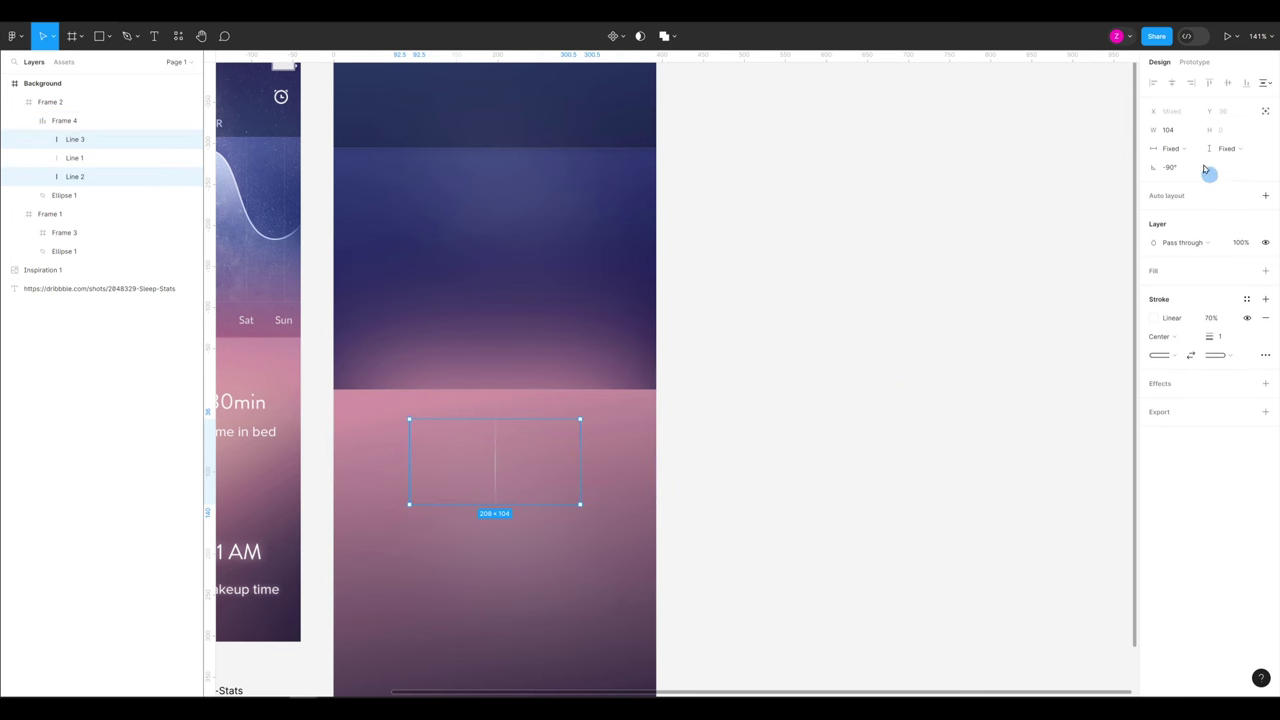
left_click(1170, 130)
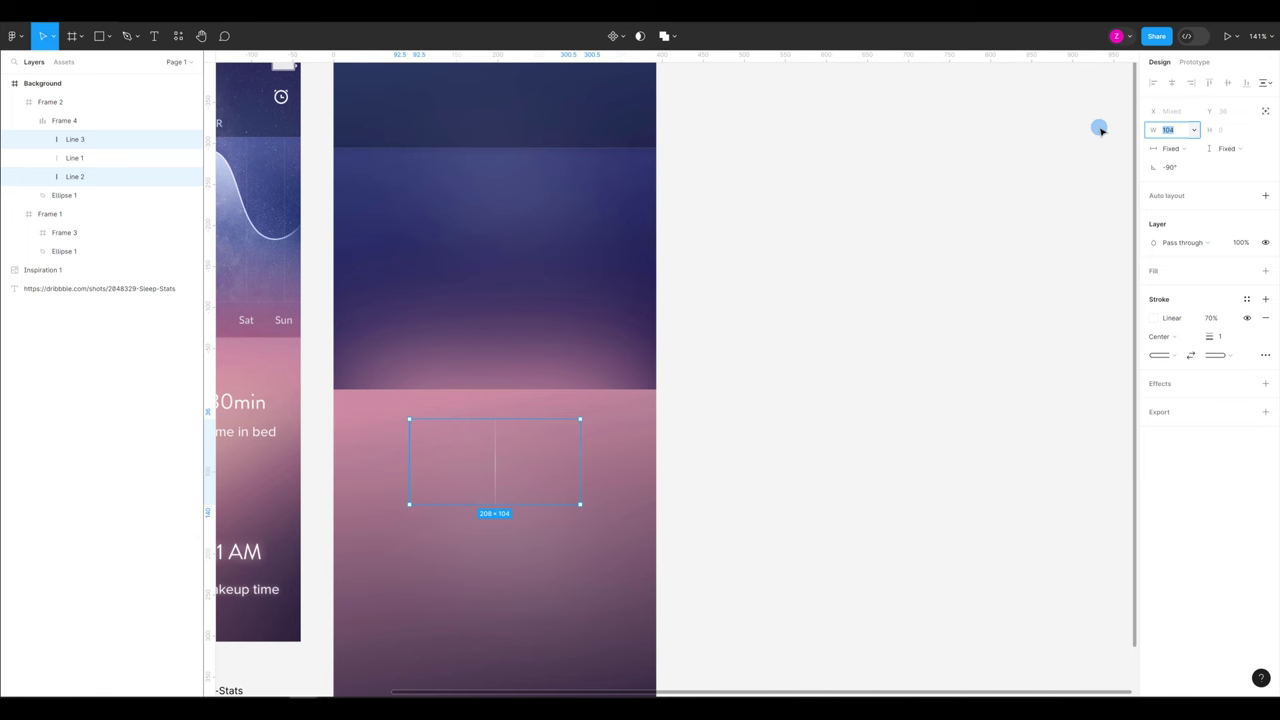
type("40")
key("Return")
left_click(895, 349)
Place a horizontal copy of the middle divider line, about 286 wide, below the vertical dividers
scroll(496, 363, "down", 2)
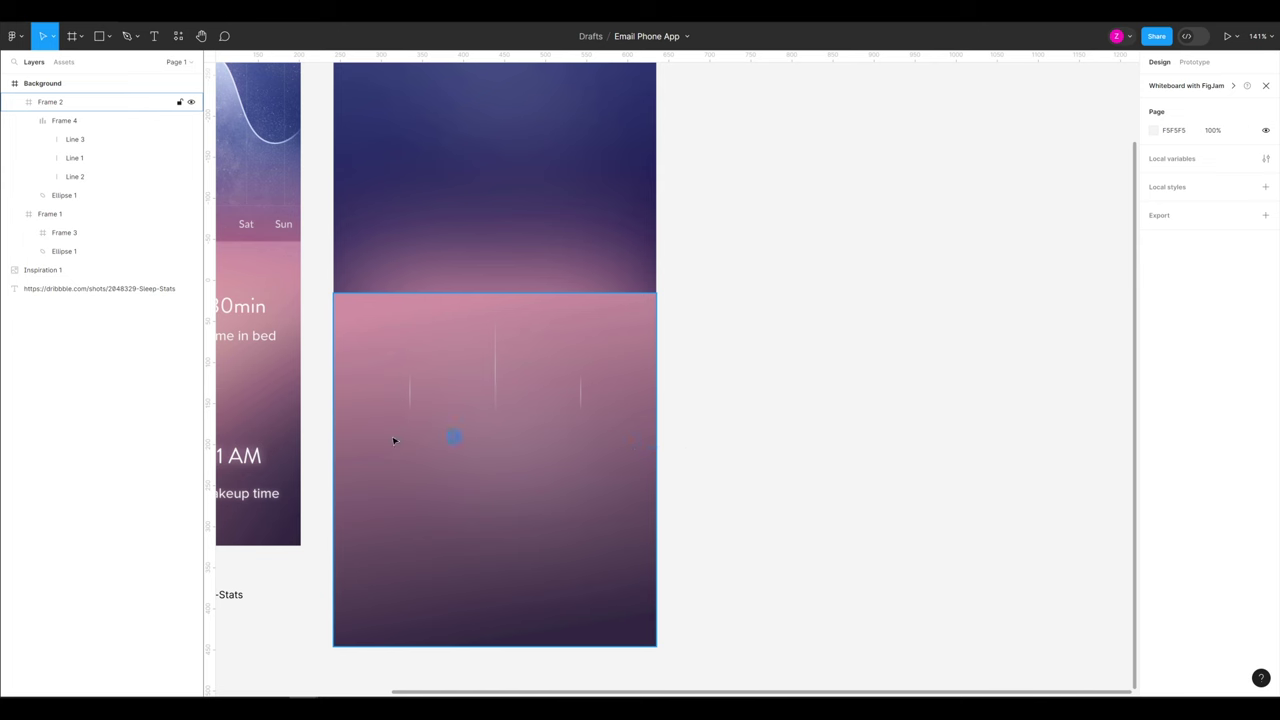
left_click(497, 371)
left_click(497, 371)
left_click_drag(497, 371, 599, 446)
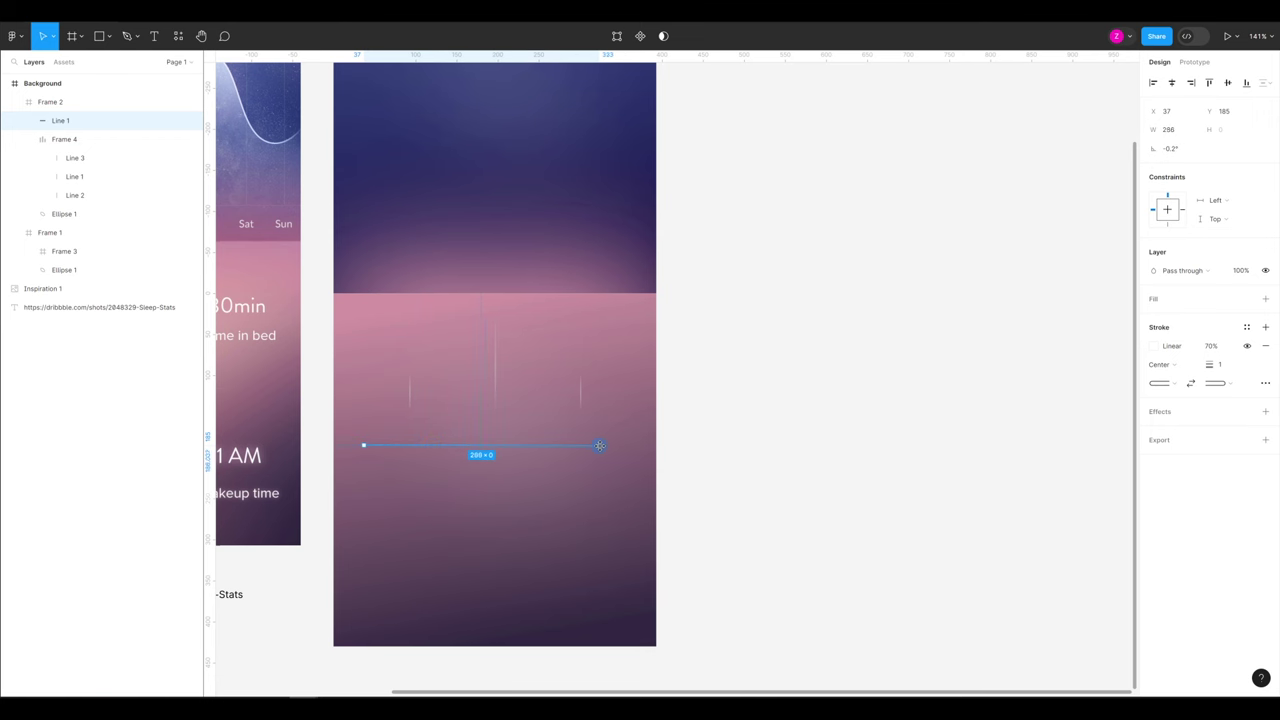
Set the horizontal line's width to 300 and centre it horizontally in the frame
left_click(1168, 130)
type("300")
left_click(1172, 82)
Set the horizontal line's stroke opacity to 50%
left_click(1211, 346)
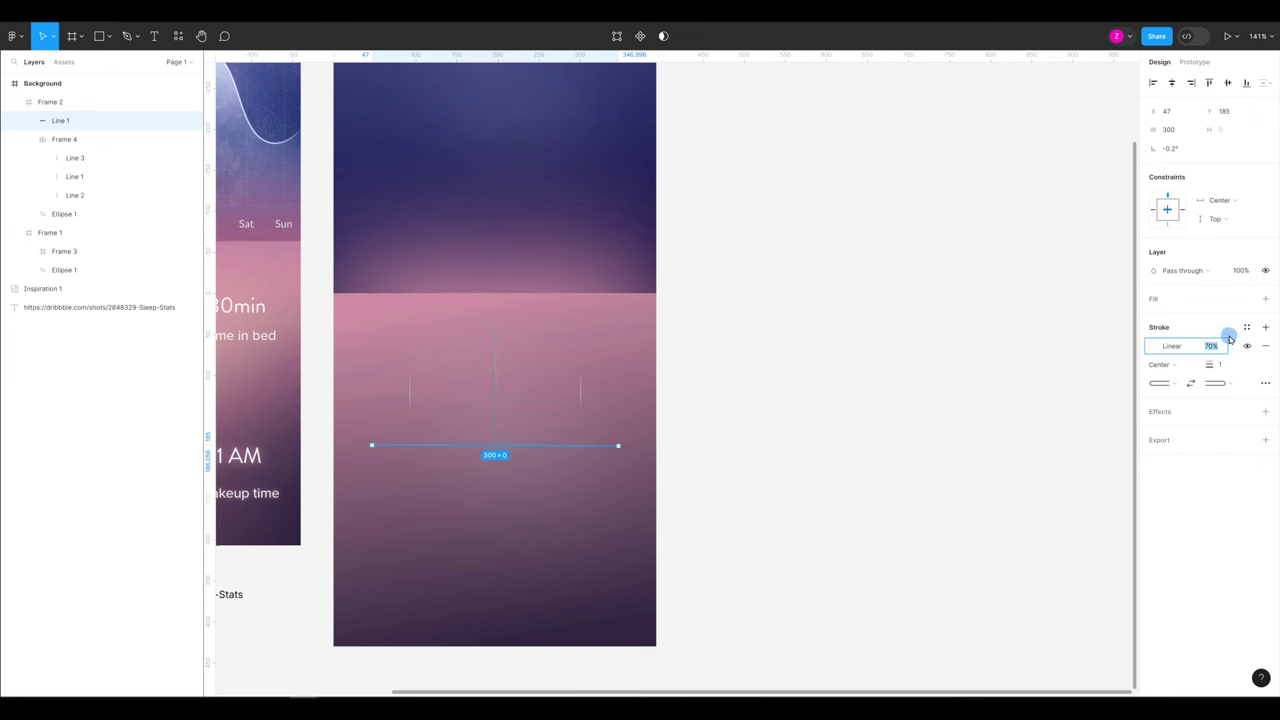
key("Return")
left_click(885, 381)
key("ctrl+z")
Fade both ends of the horizontal line by setting its outer gradient stops to 0% opacity
left_click(1154, 346)
left_click(1010, 369)
left_click(1117, 585)
type("0")
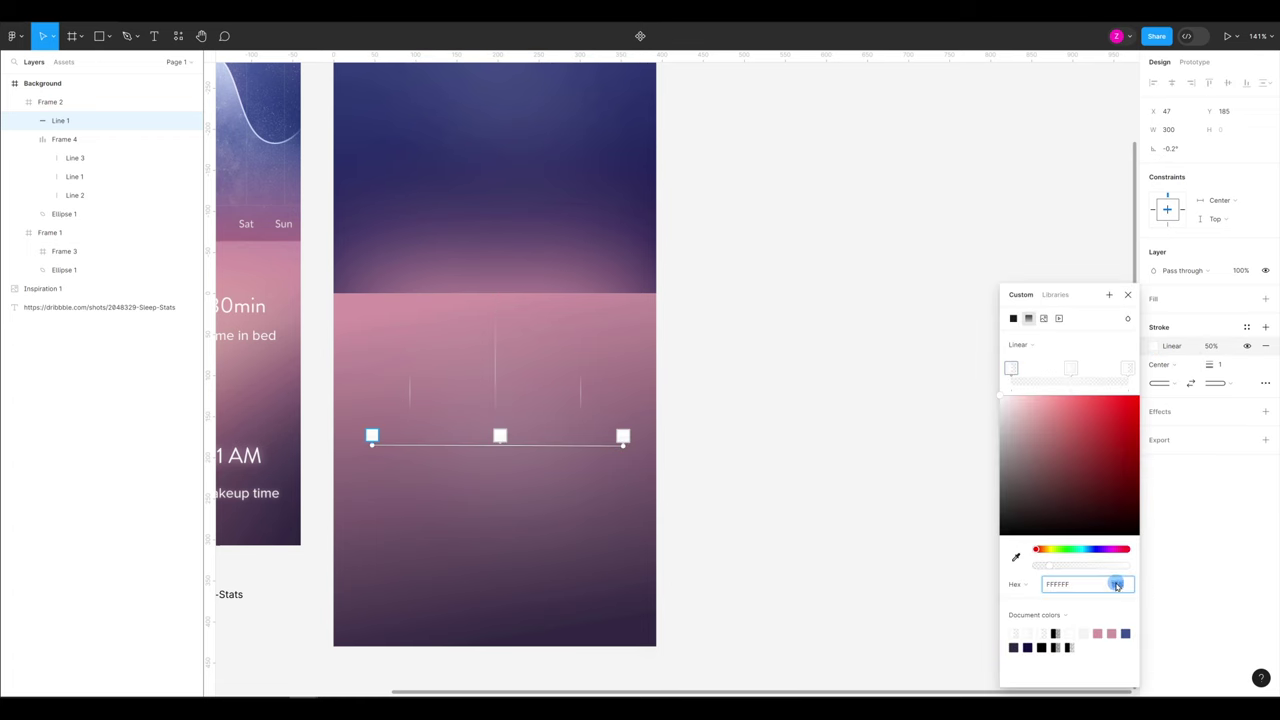
left_click(1133, 367)
left_click(1115, 585)
left_click(820, 509)
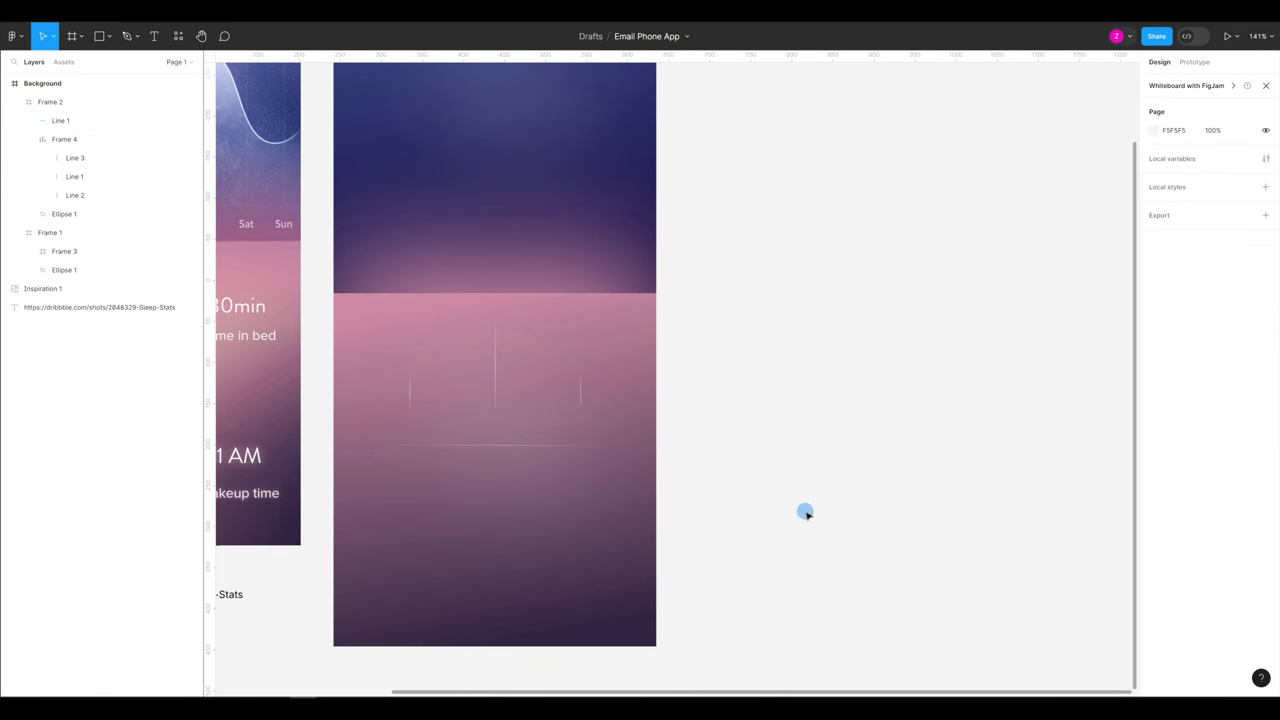
Move the horizontal line up to the dividers' lower ends, then offset it by setting Y to 140+16
left_click(492, 448)
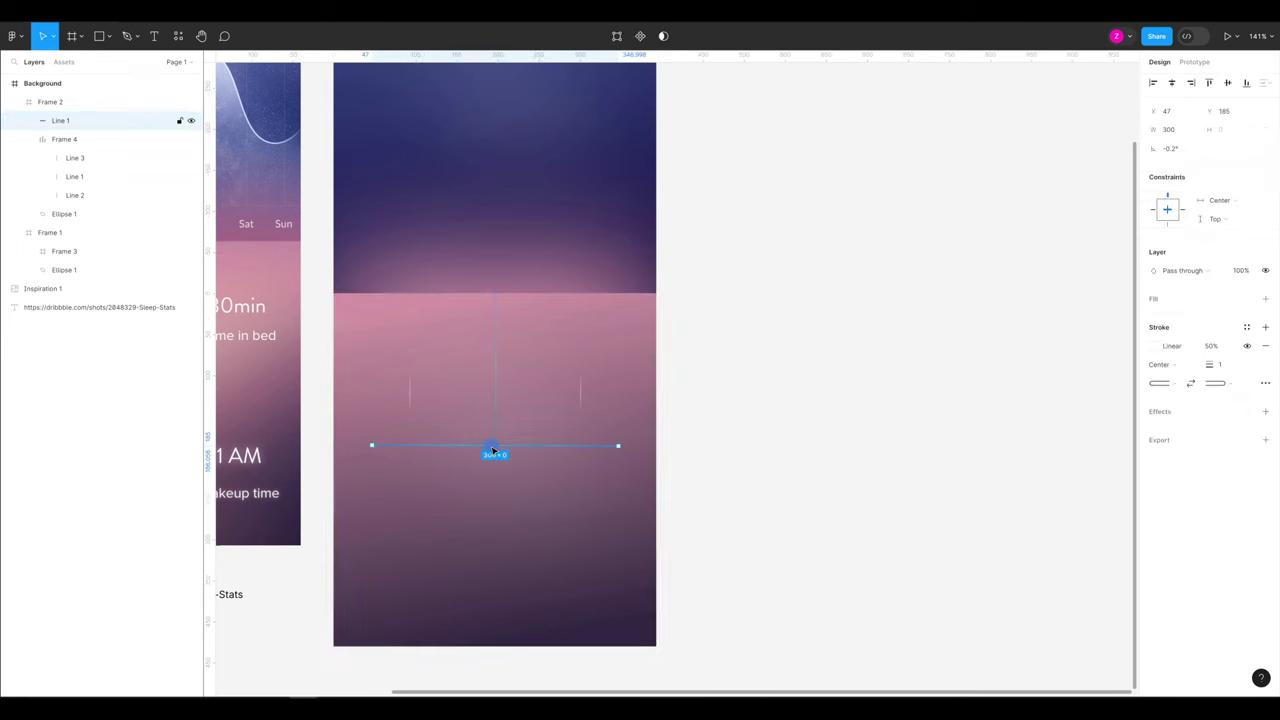
left_click_drag(492, 450, 494, 412)
left_click(1234, 113)
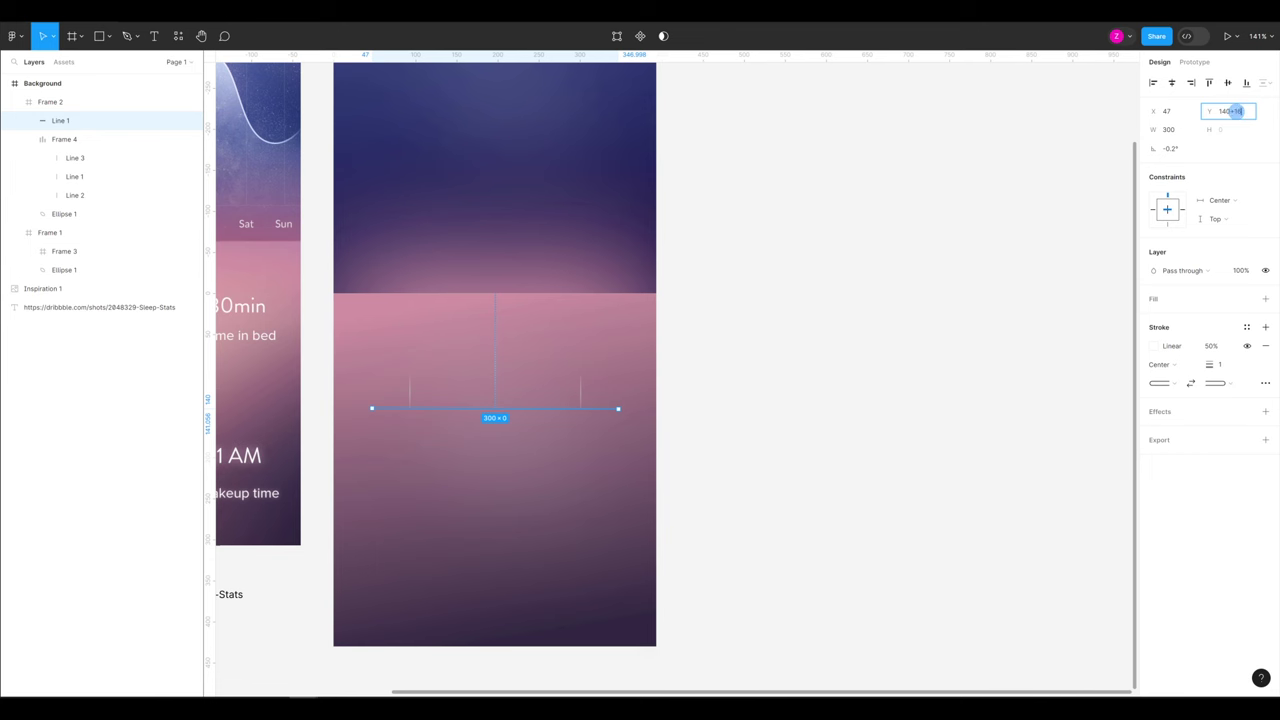
key("Return")
key("Escape")
key("shift+1")
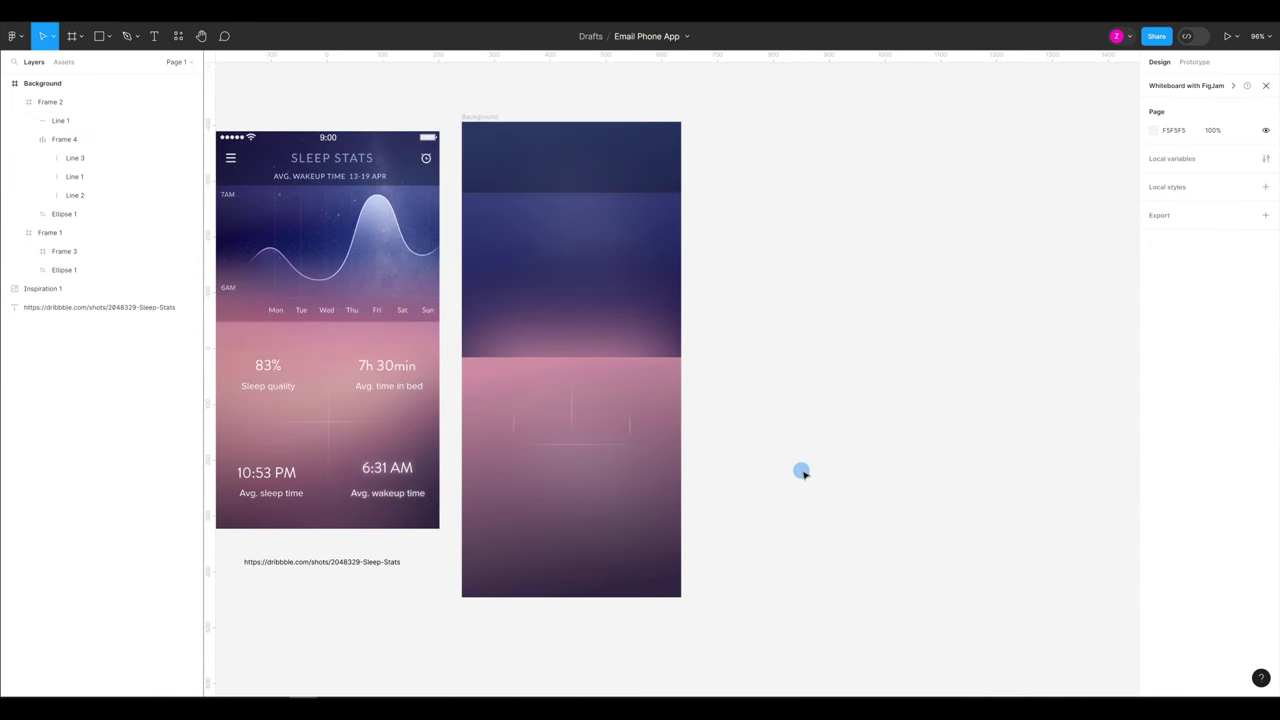
Duplicate the whole Background frame next to the original
left_click(486, 118)
scroll(563, 434, "up", 5)
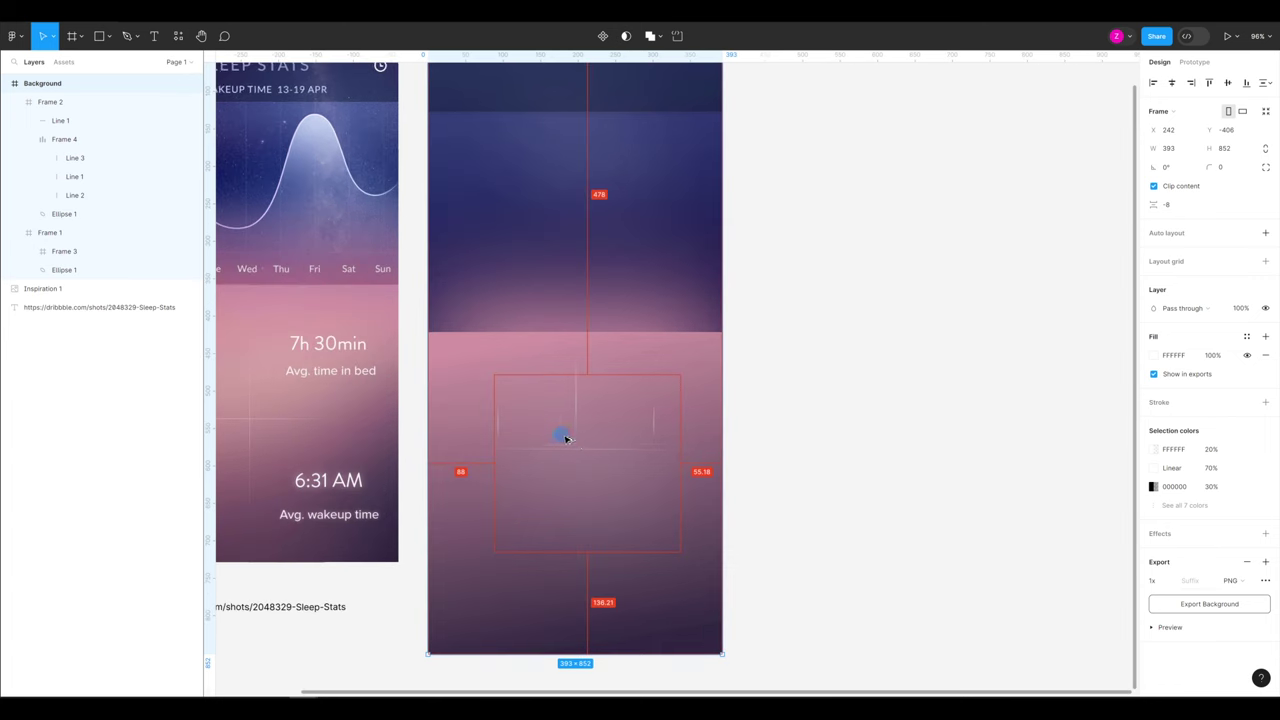
scroll(585, 447, "down", 4)
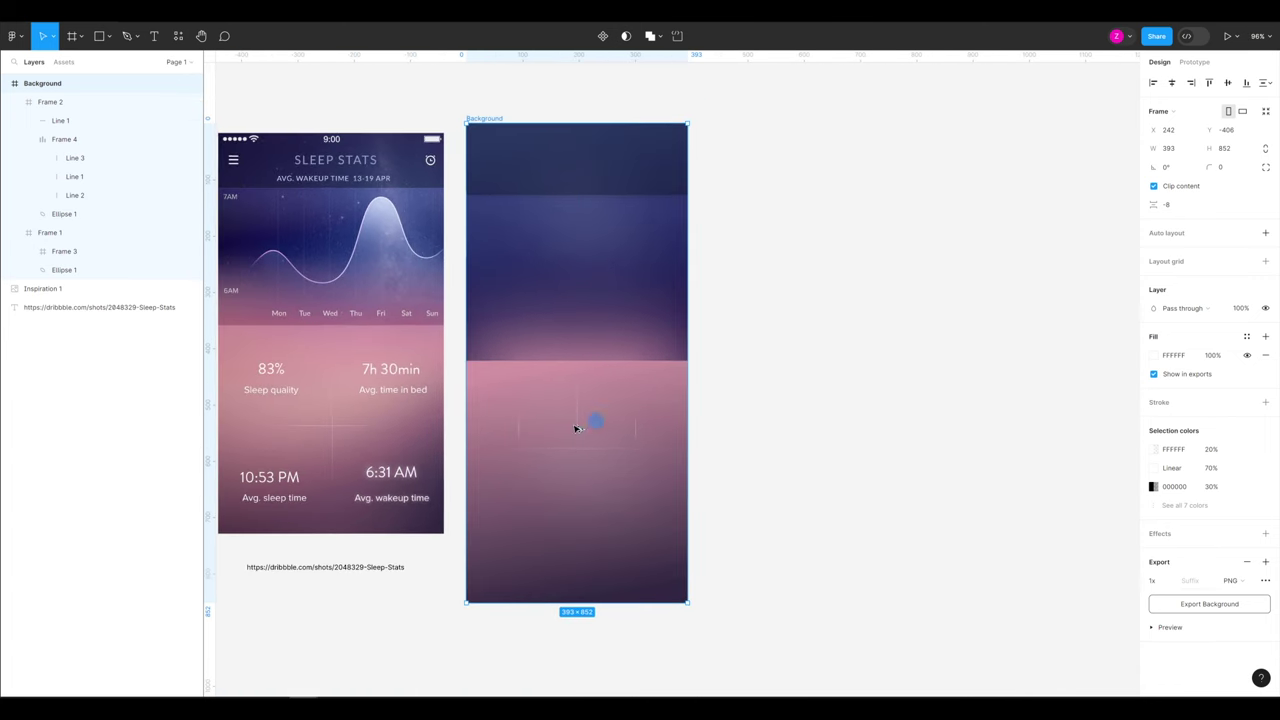
scroll(586, 440, "up", 5)
scroll(612, 466, "down", 8)
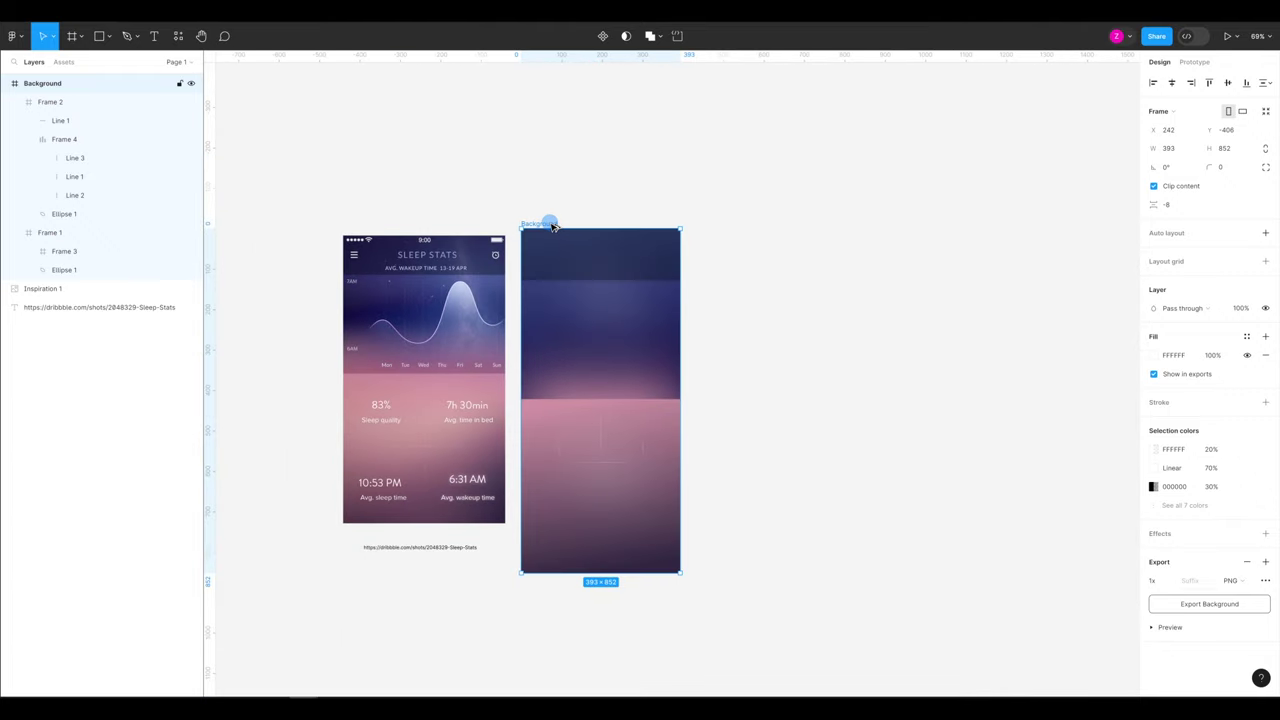
left_click(843, 320)
key("ctrl+v")
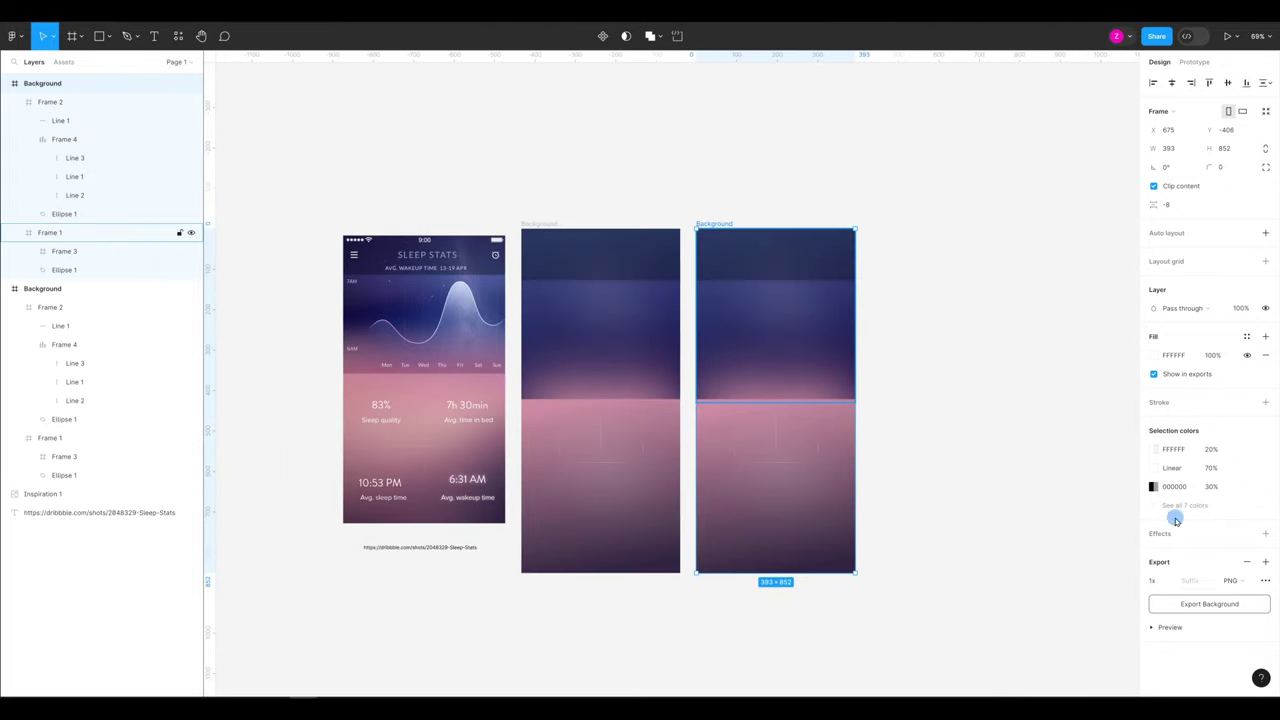
Scale the duplicated Background frame by 2x and return to the Move tool
key("k")
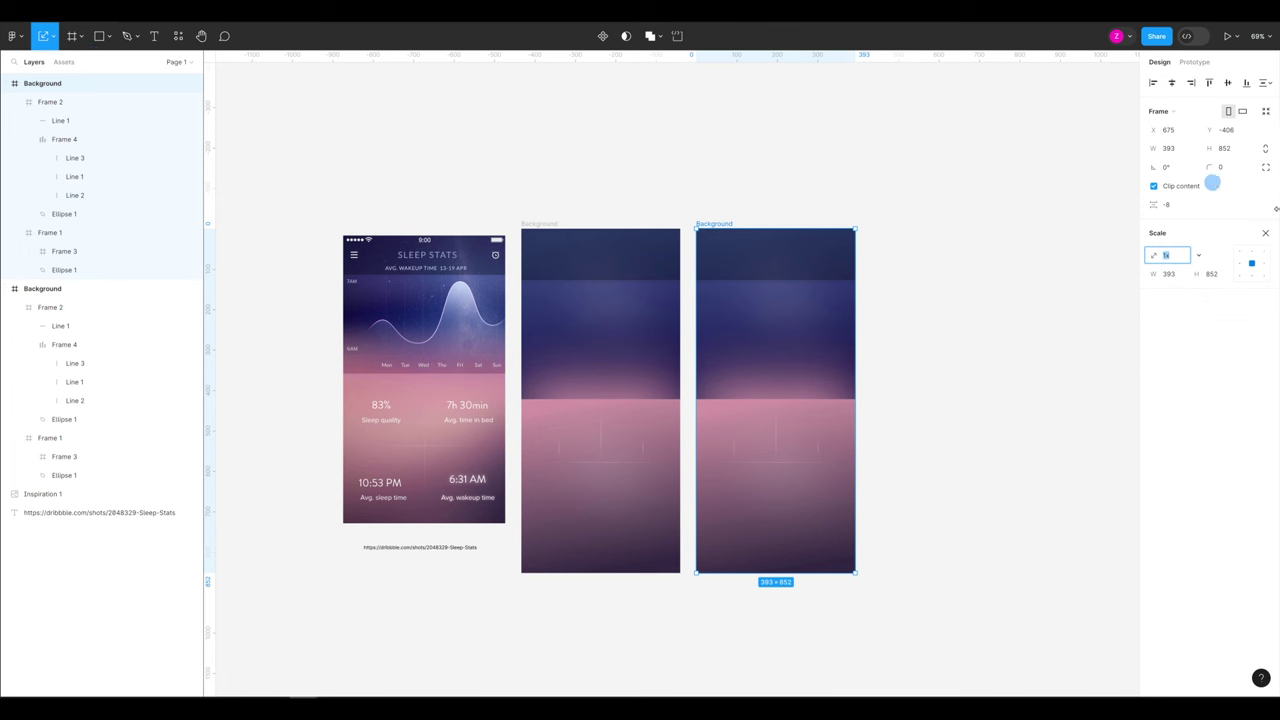
type("2")
key("Return")
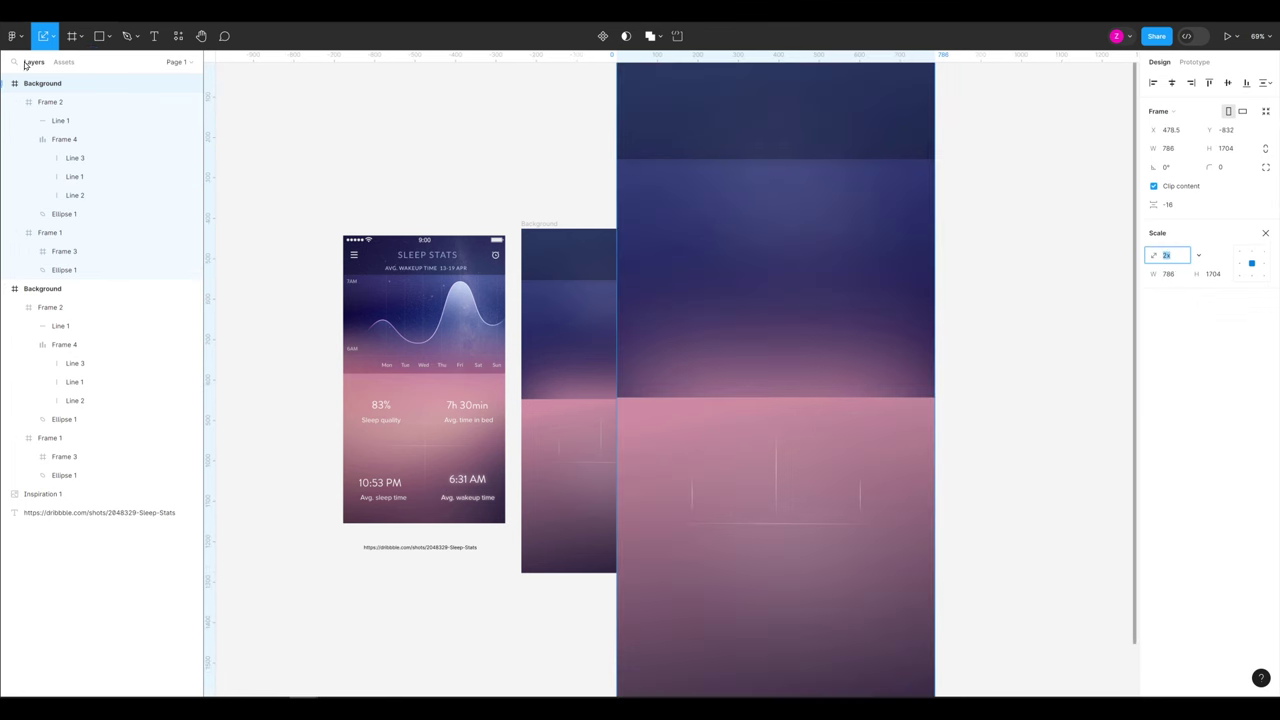
left_click(51, 44)
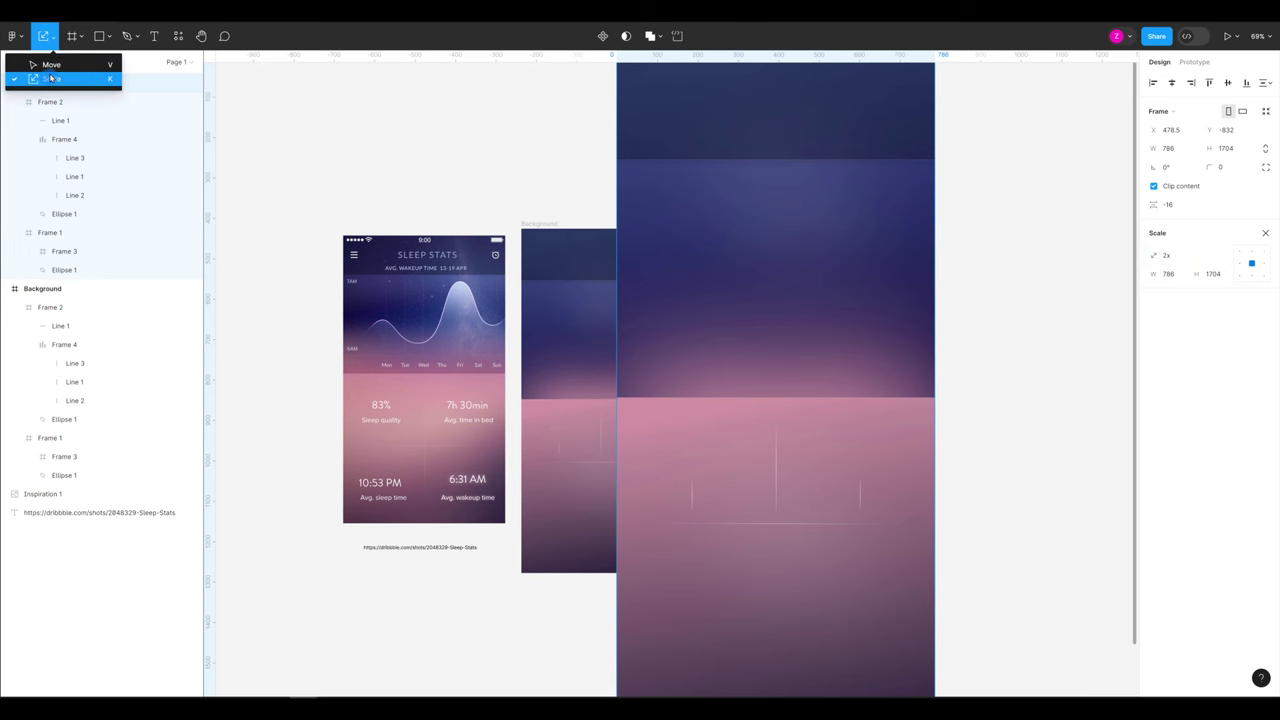
key("v")
Export the enlarged Background frame as a PNG at 1x
left_click(1003, 229)
left_click(880, 237)
left_click(36, 85)
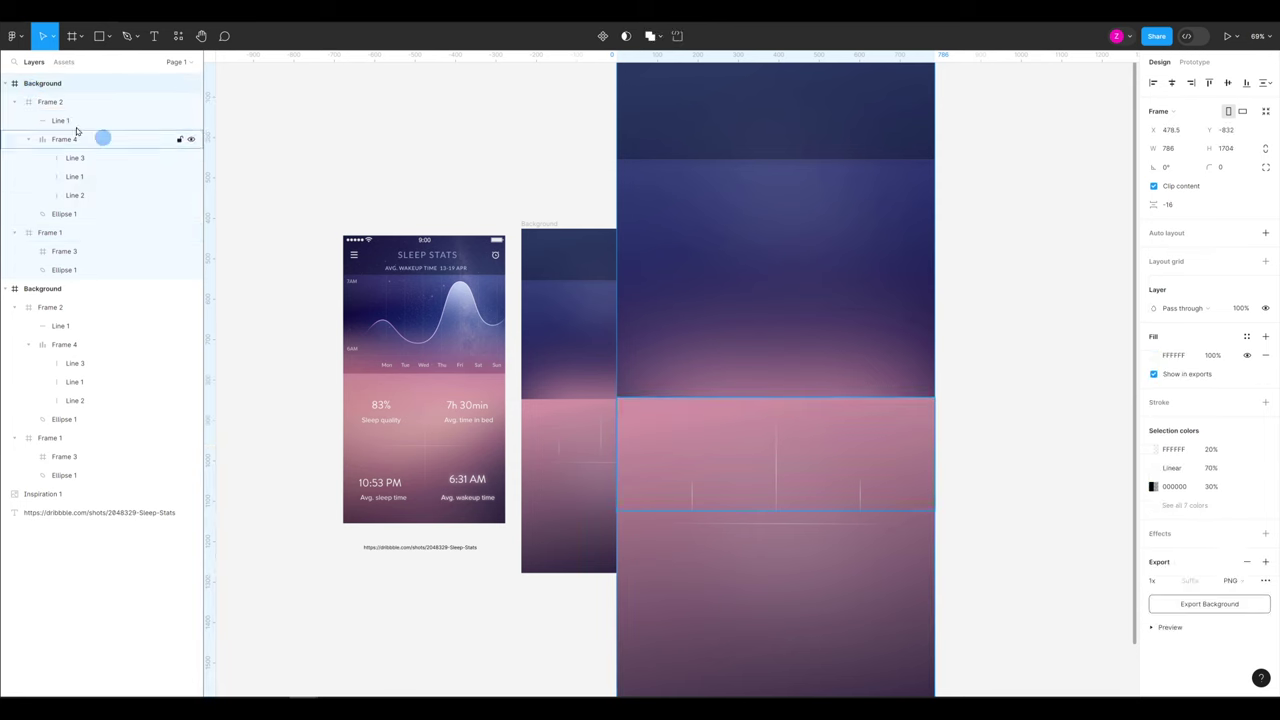
left_click(1209, 603)
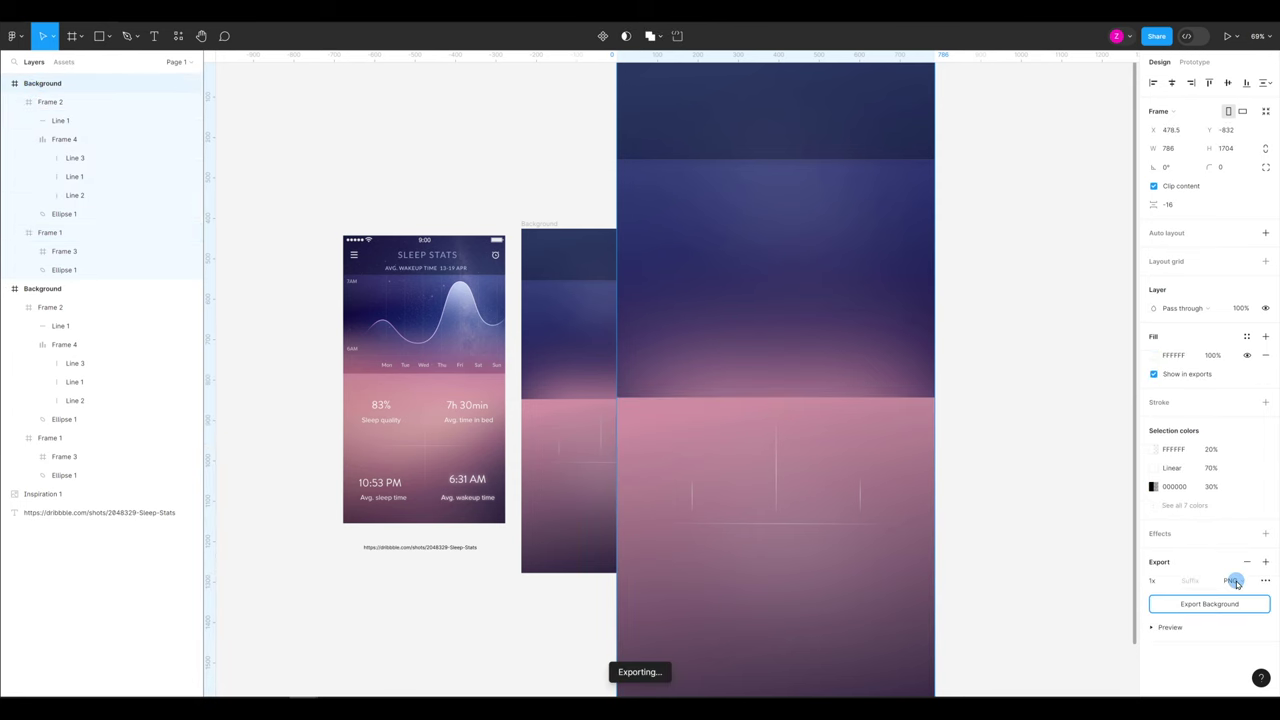
Switch to Power BI and replace the page's canvas background image with the new Background.png
key("alt+Tab")
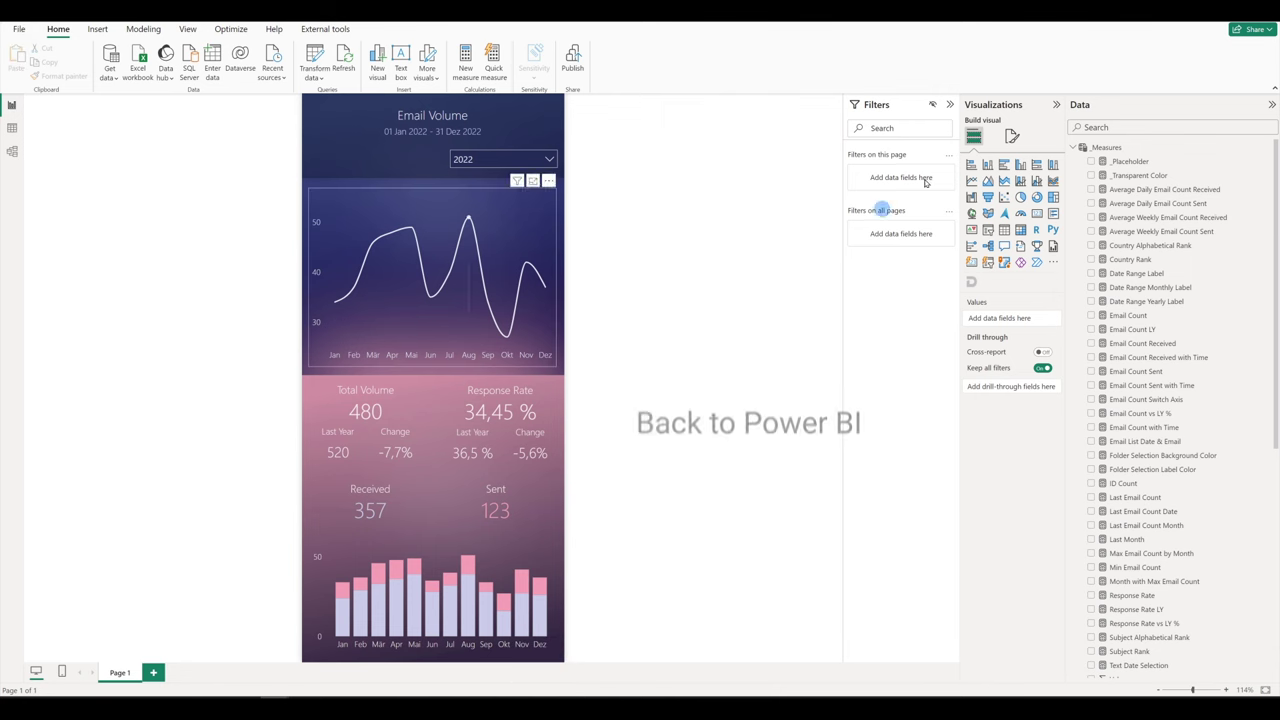
left_click(1012, 136)
left_click(975, 238)
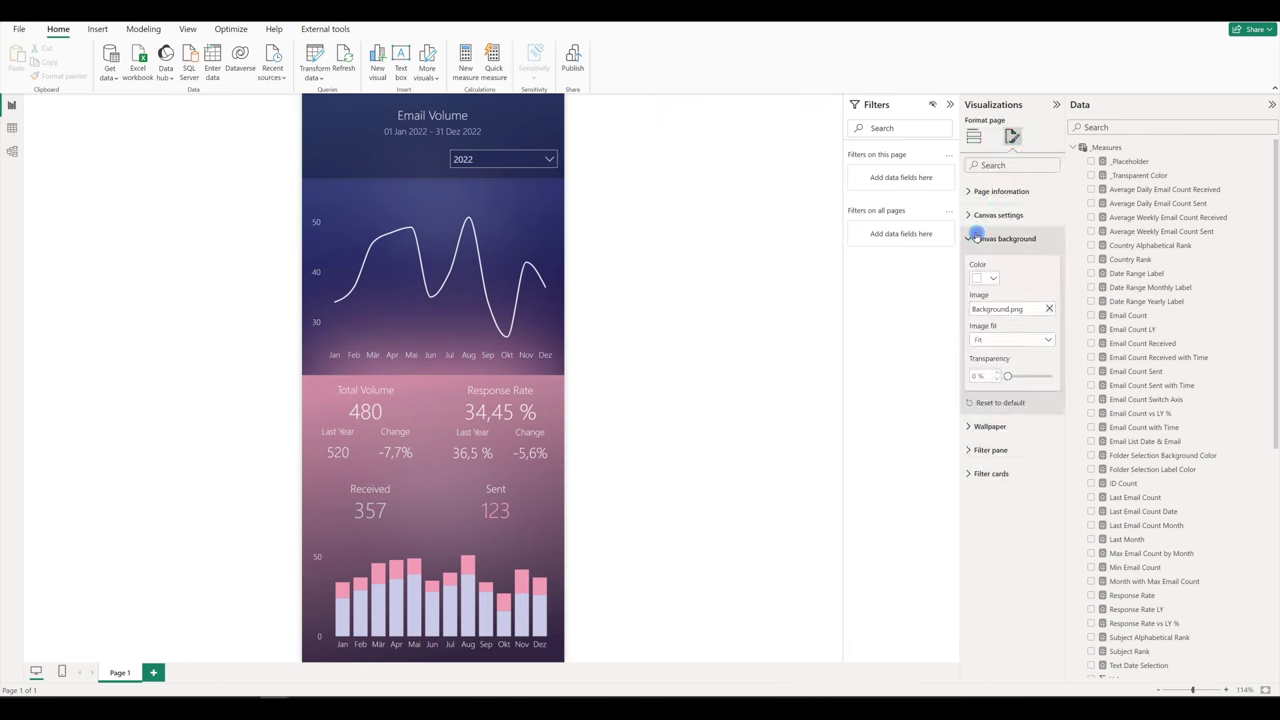
left_click(1049, 308)
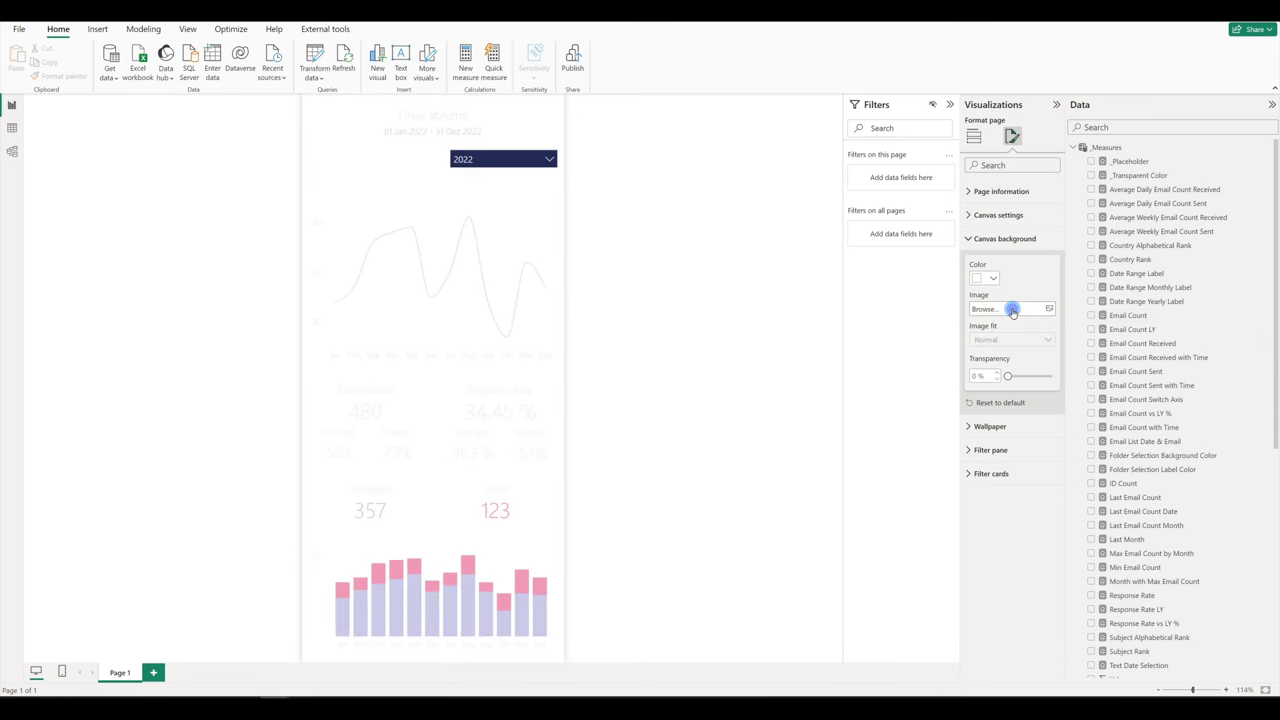
left_click(1008, 309)
double_click(212, 100)
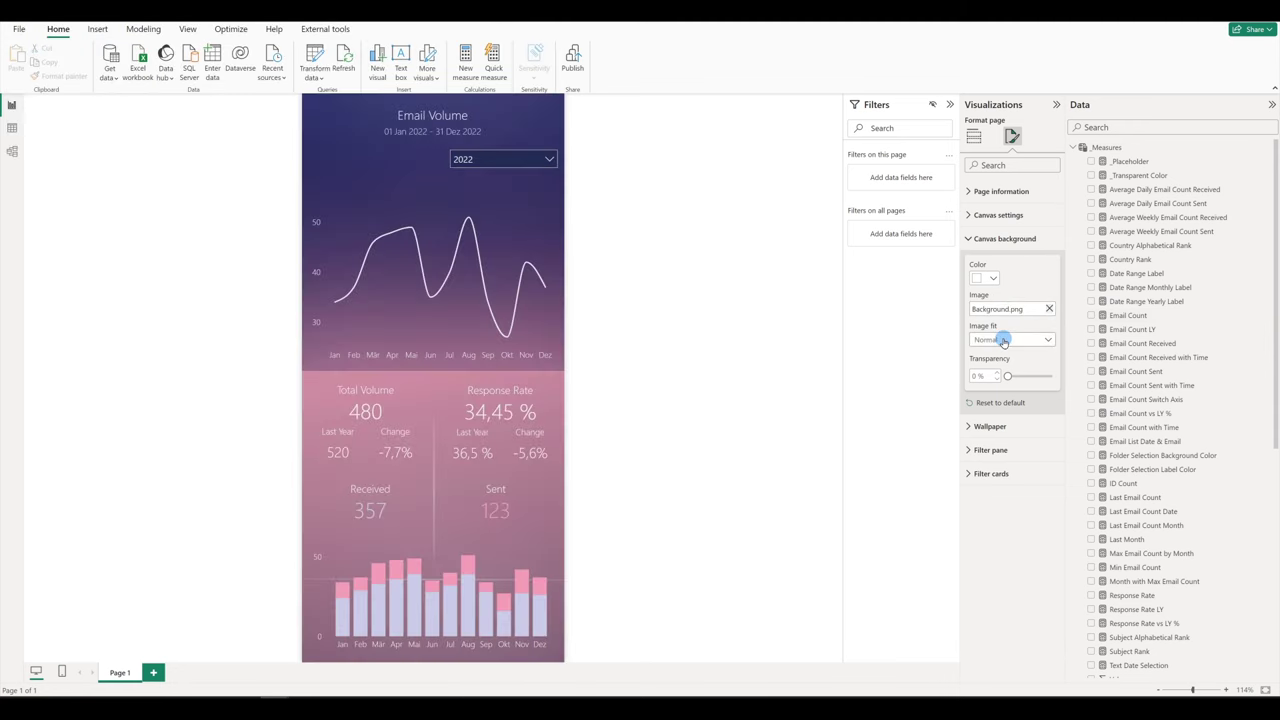
Set the canvas background's image fit to Fit
left_click(1003, 341)
left_click(1000, 366)
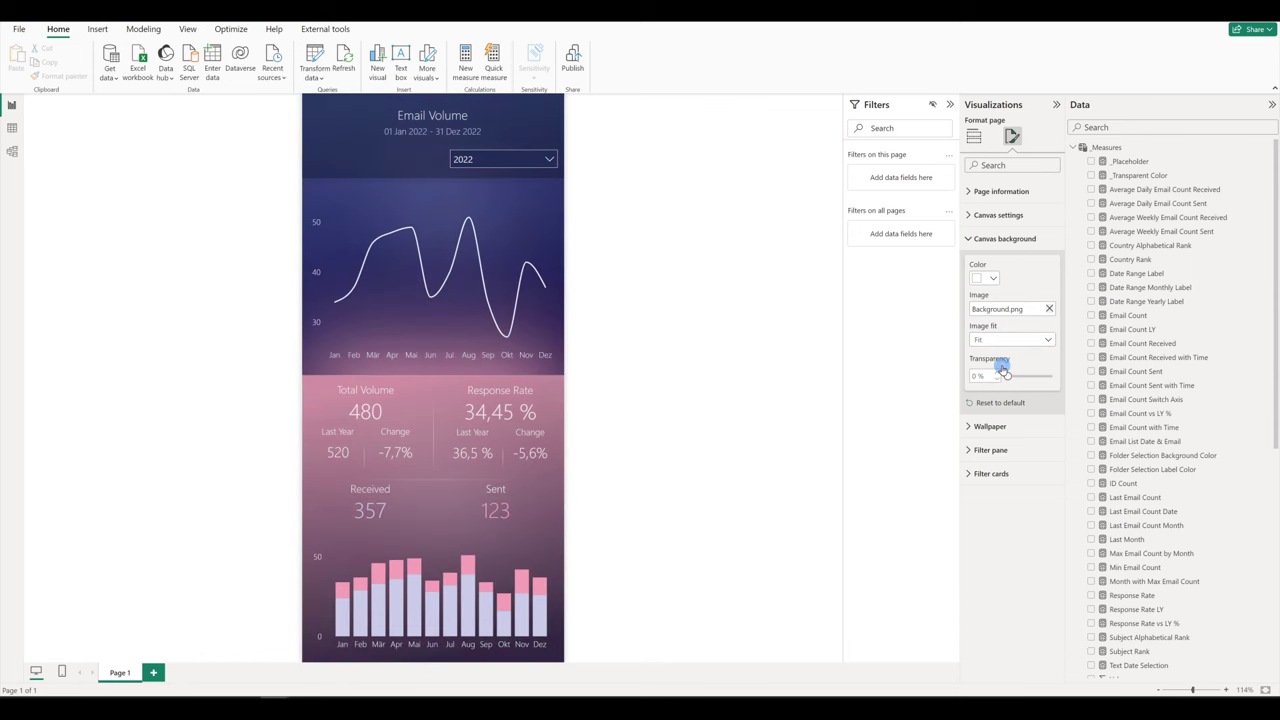
left_click(720, 412)
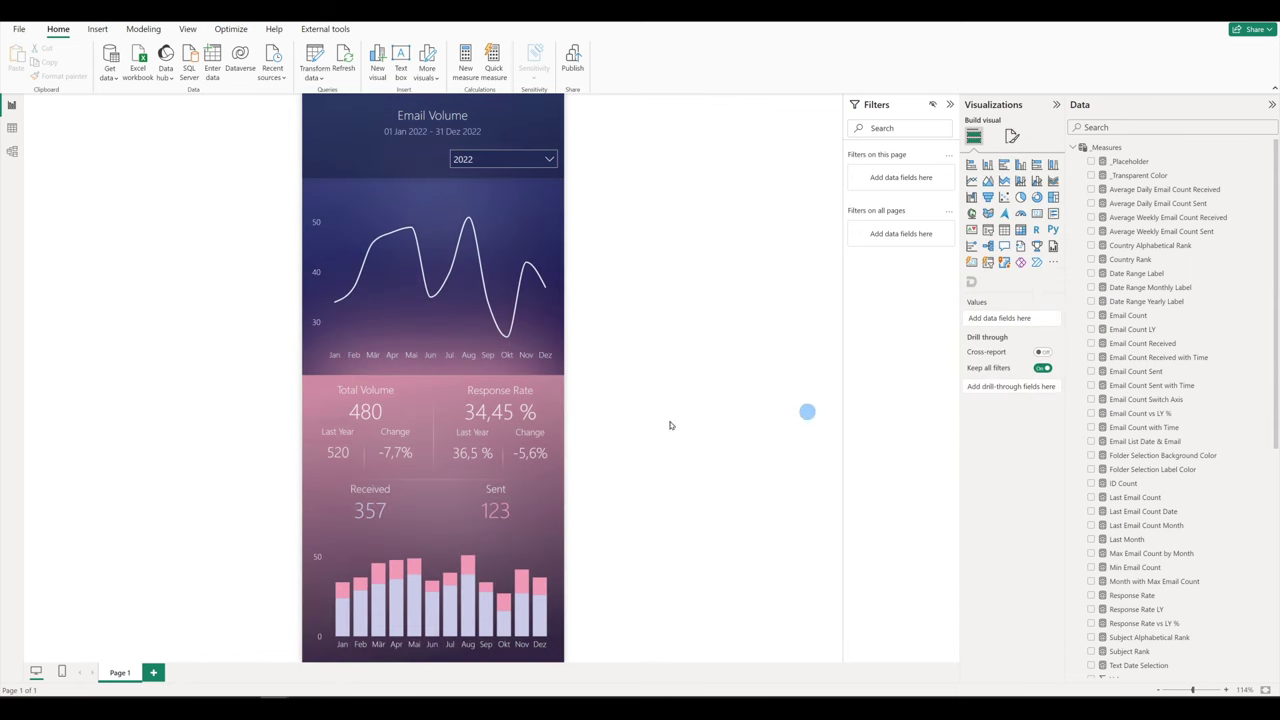
Move the Received/Sent slicer slightly lower and fit the stacked column chart's upper edge beneath it
left_click(400, 514)
left_click(428, 529)
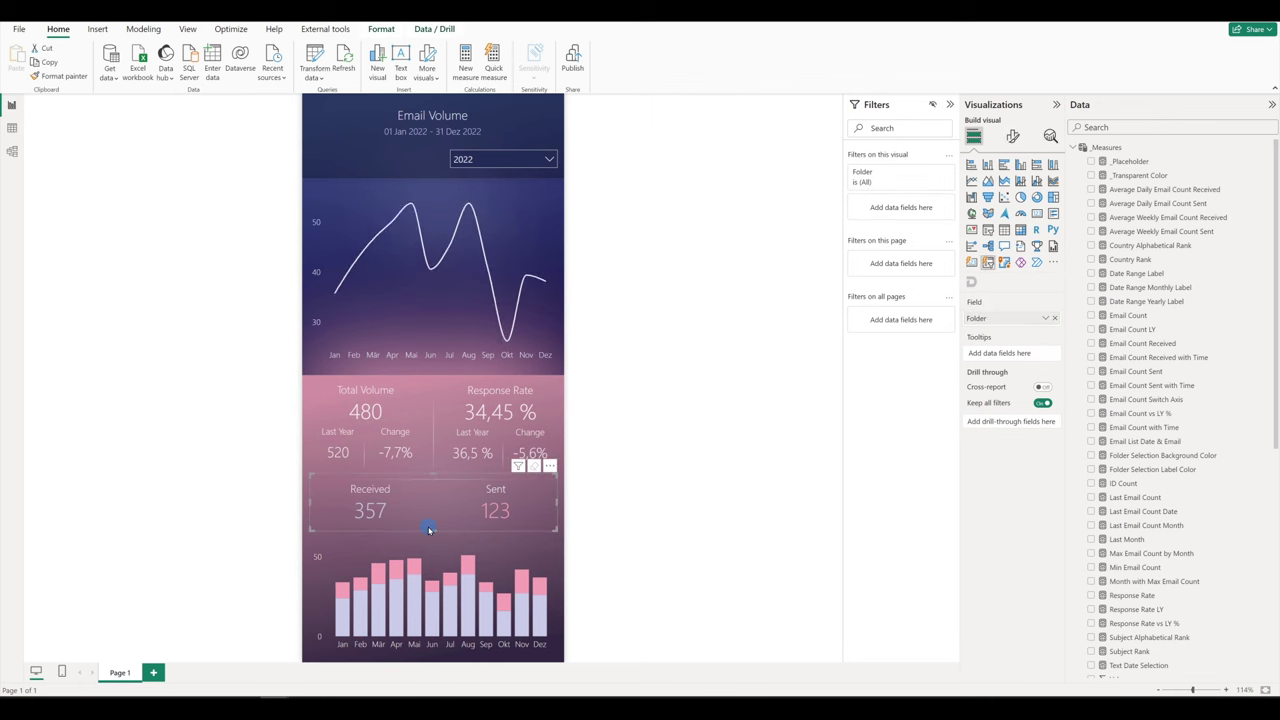
left_click_drag(394, 525, 397, 532)
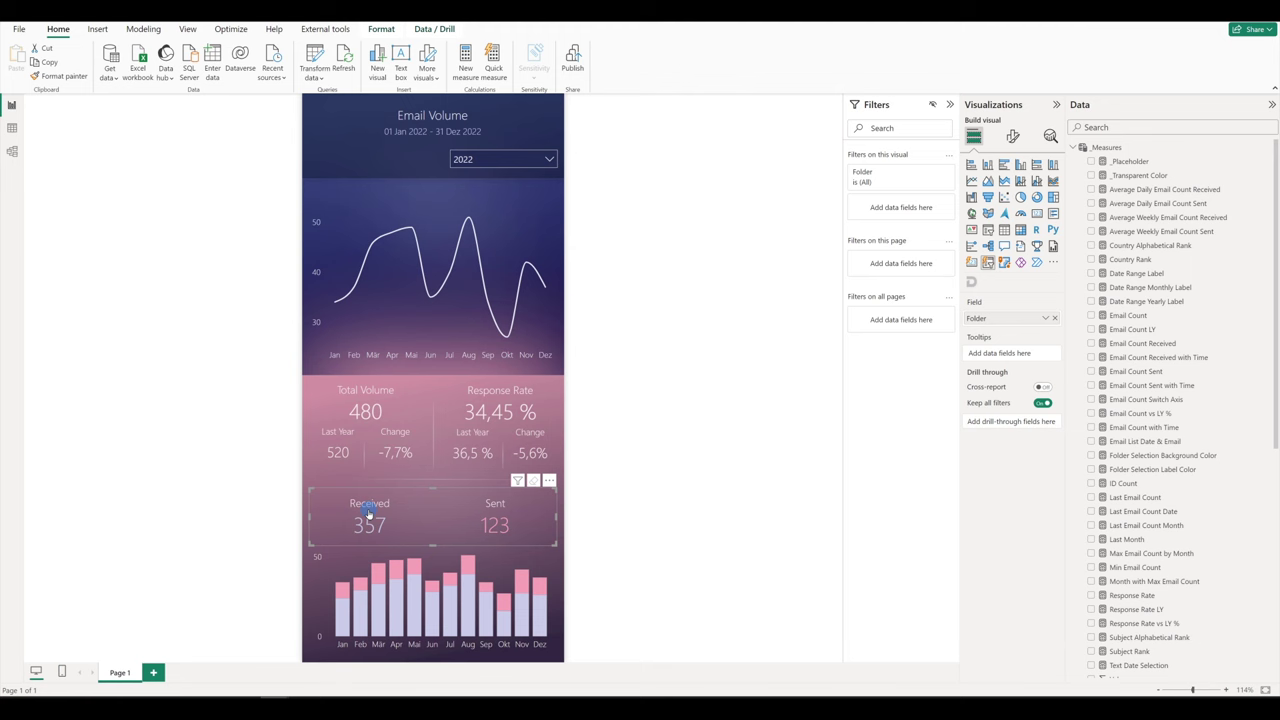
left_click(386, 535)
left_click(312, 576)
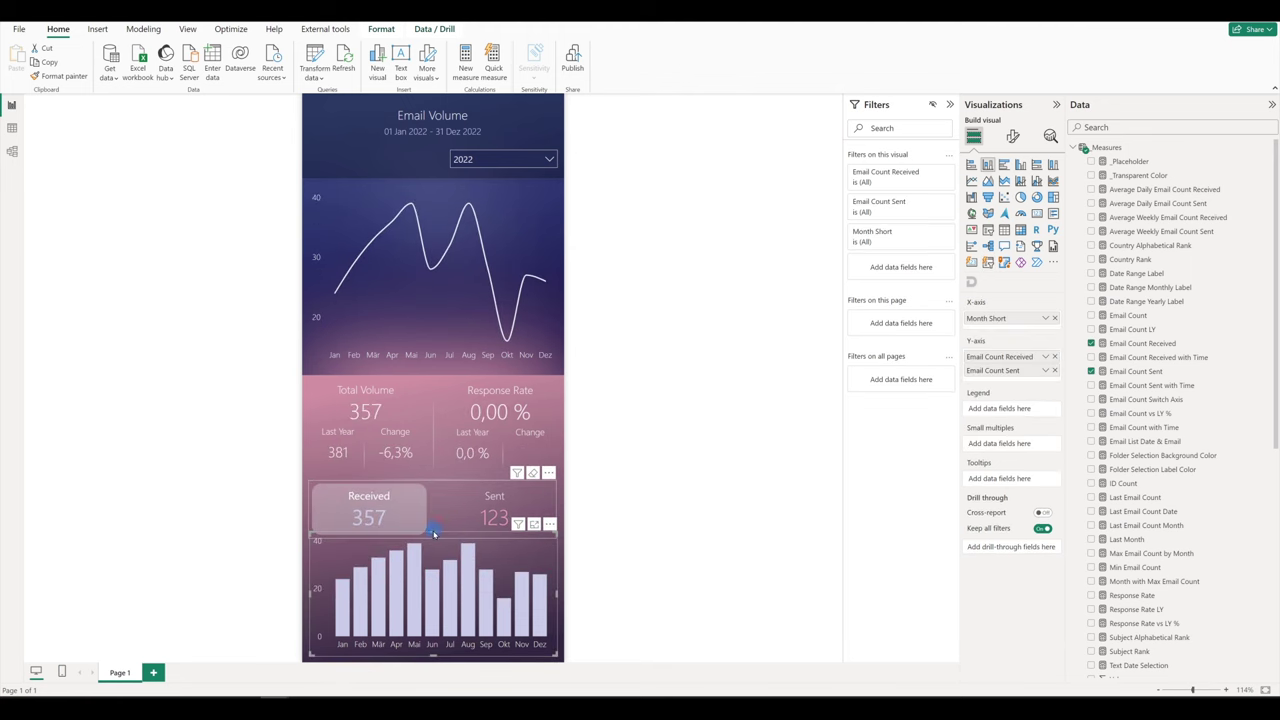
left_click(254, 517)
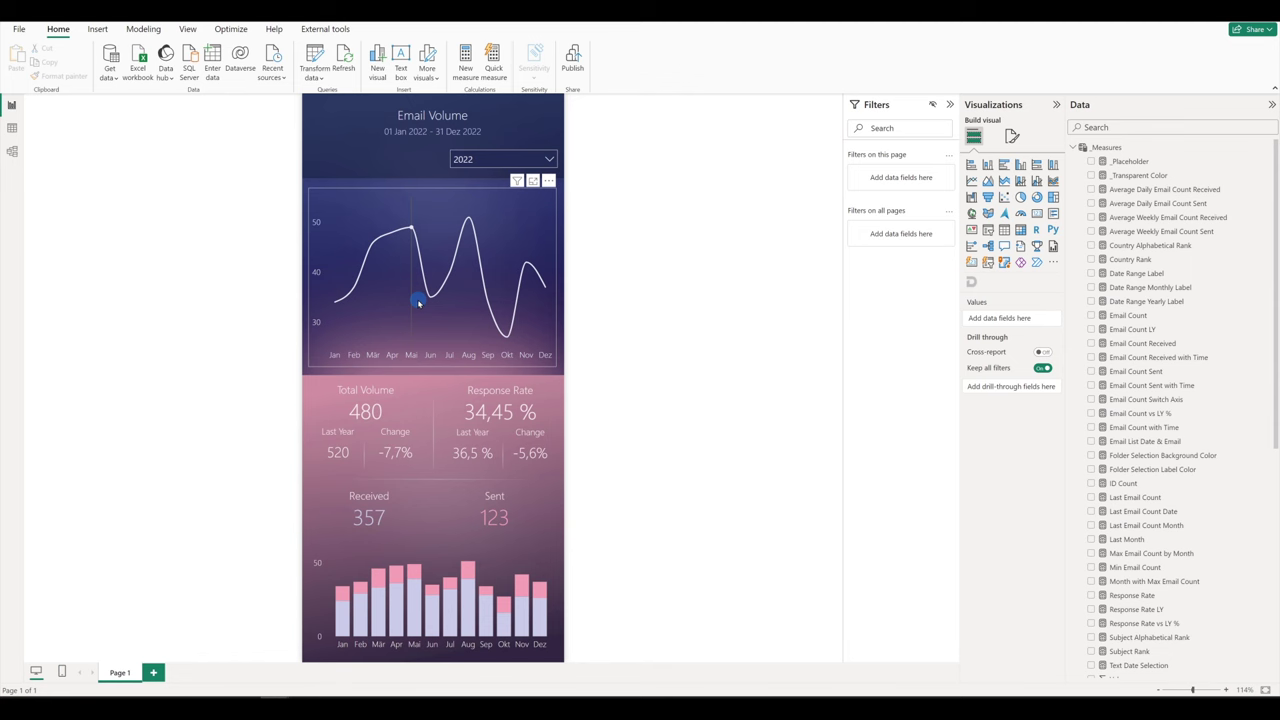
Convert the monthly Email Count line chart to a stacked area chart and open its shade area transparency setting
left_click(413, 193)
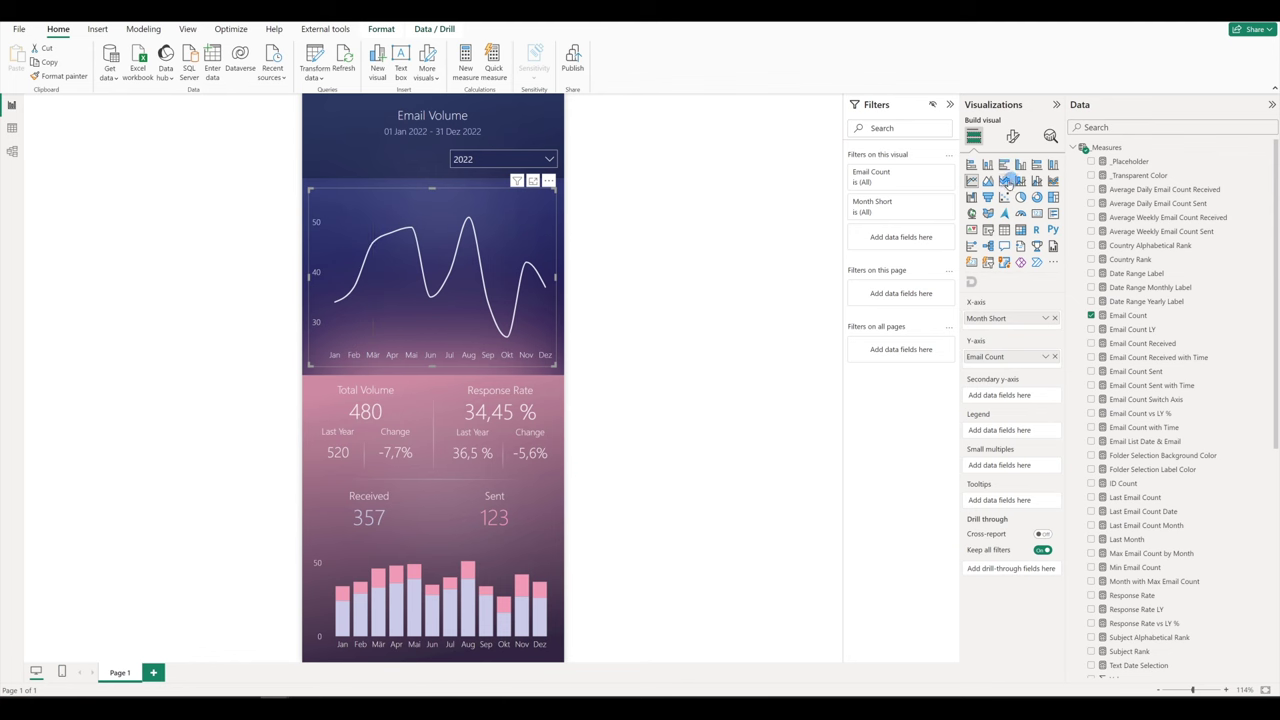
left_click(1004, 180)
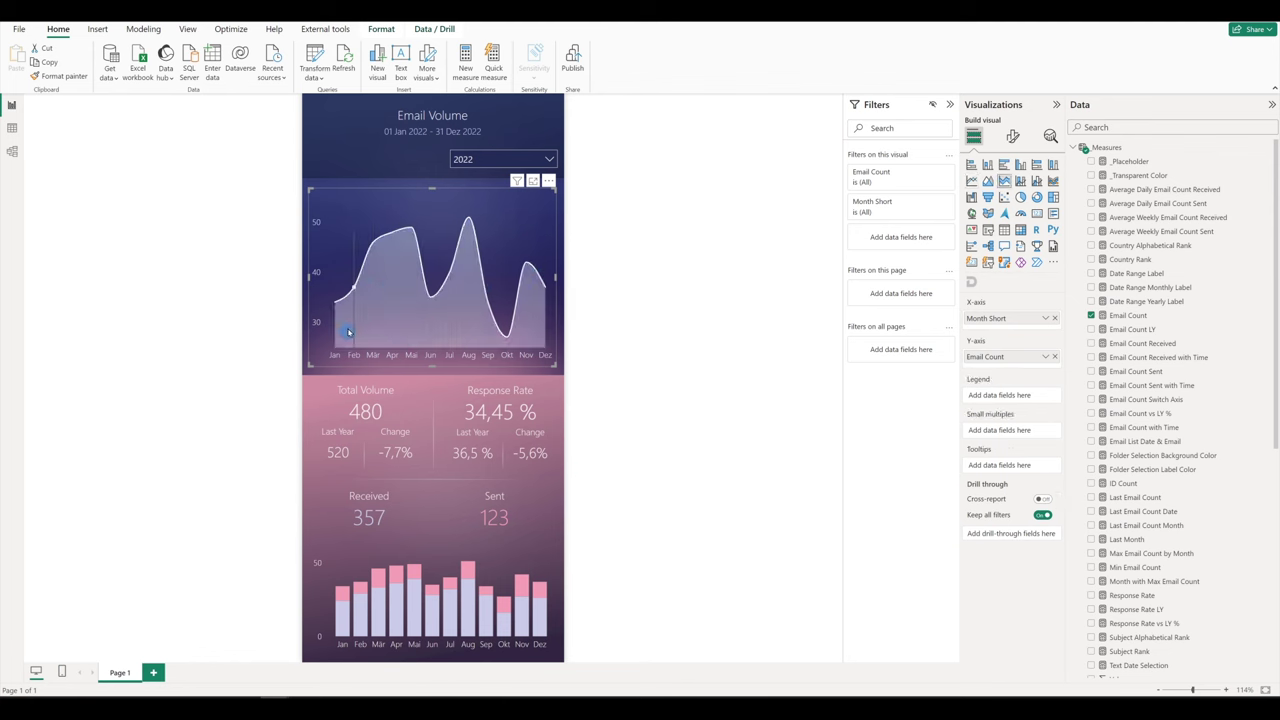
left_click(1013, 136)
left_click(1020, 358)
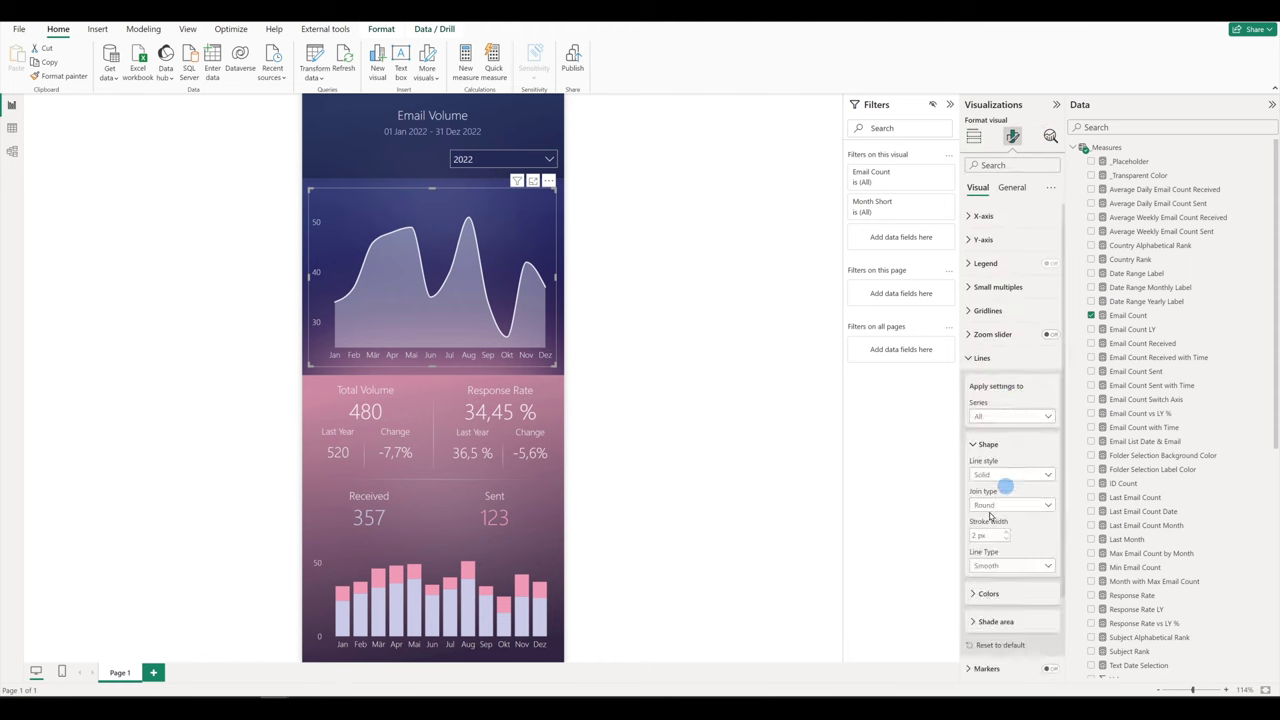
left_click(978, 621)
left_click(976, 521)
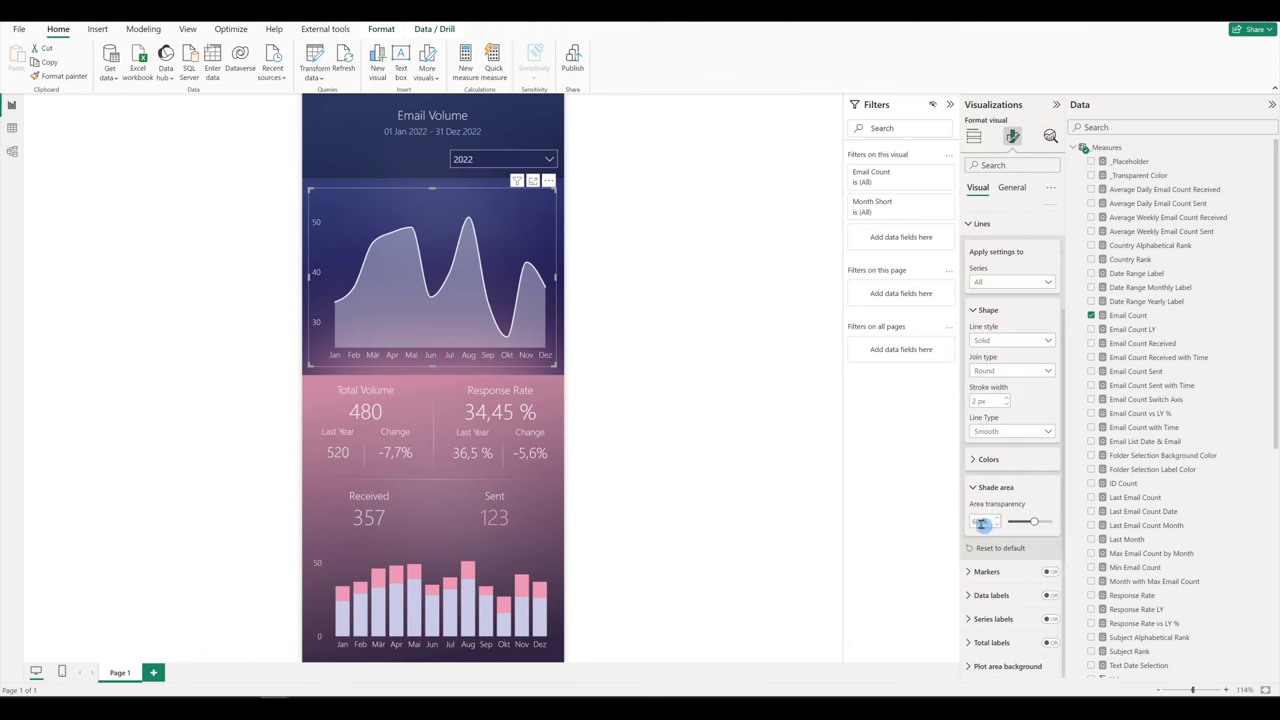
left_click(1020, 552)
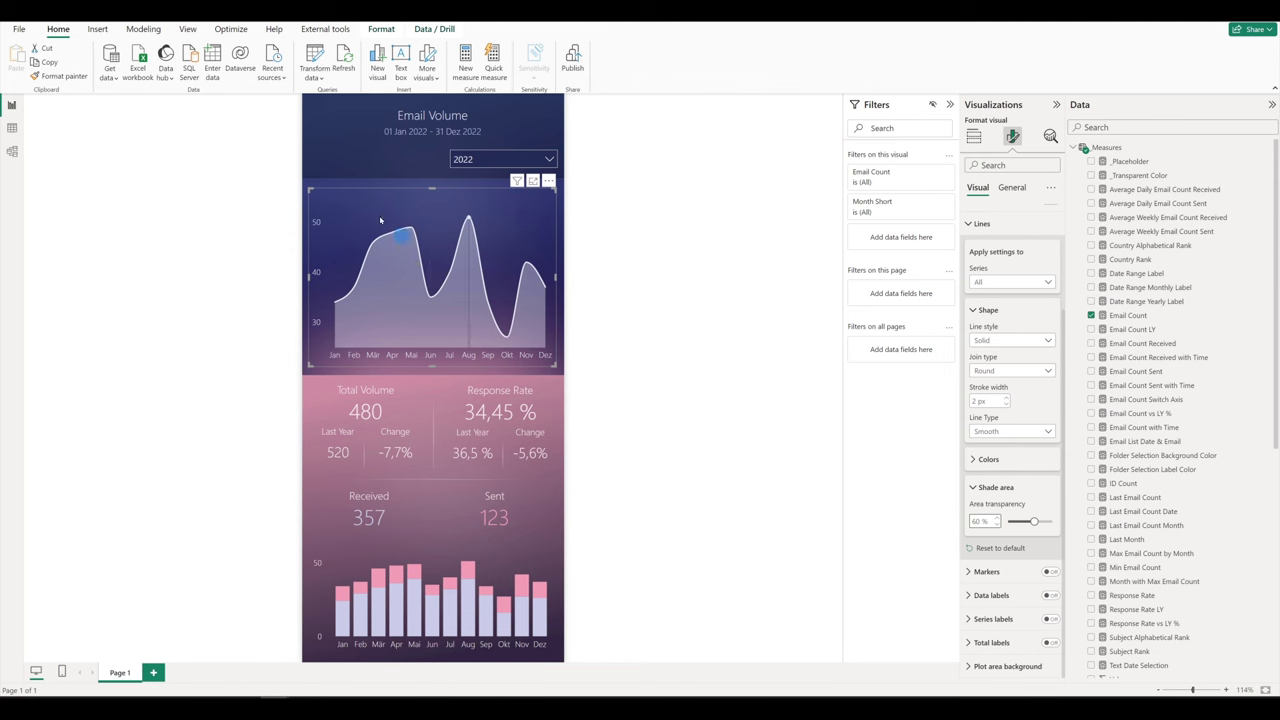
left_click(690, 220)
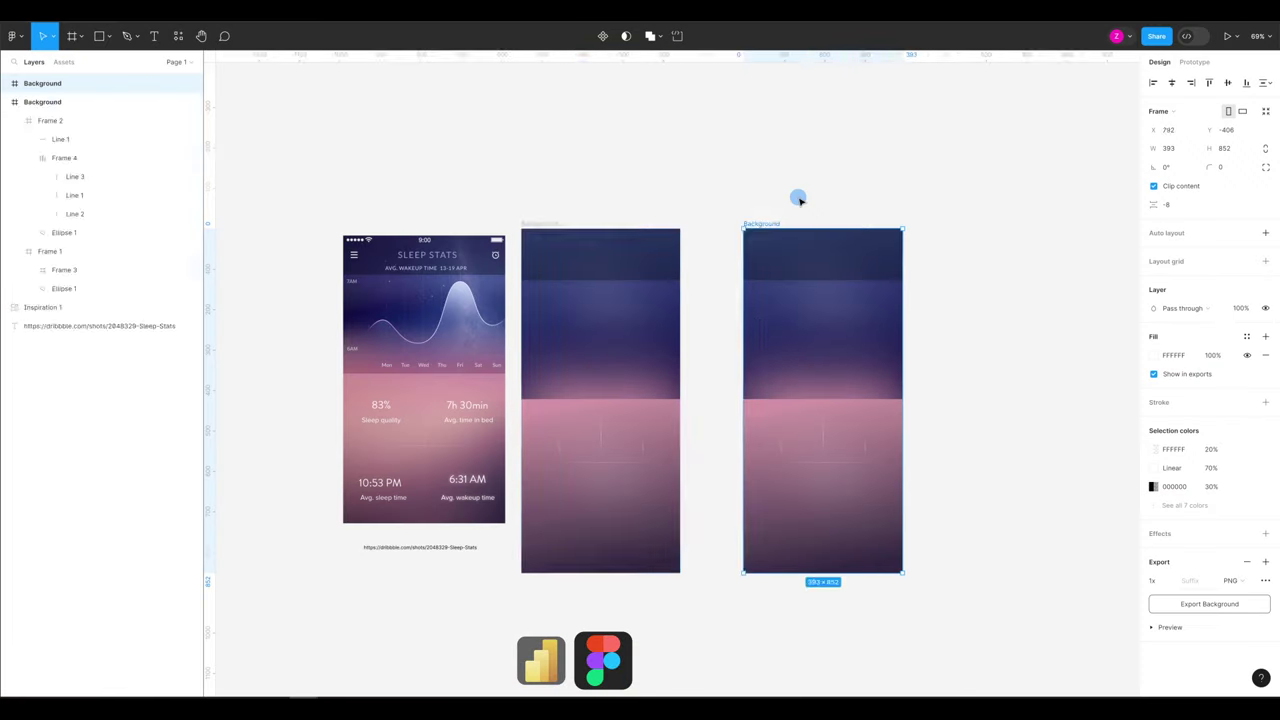
In Figma, undo the last duplication and place a new copy of the Background frame beside the original at X 780
key("super+z")
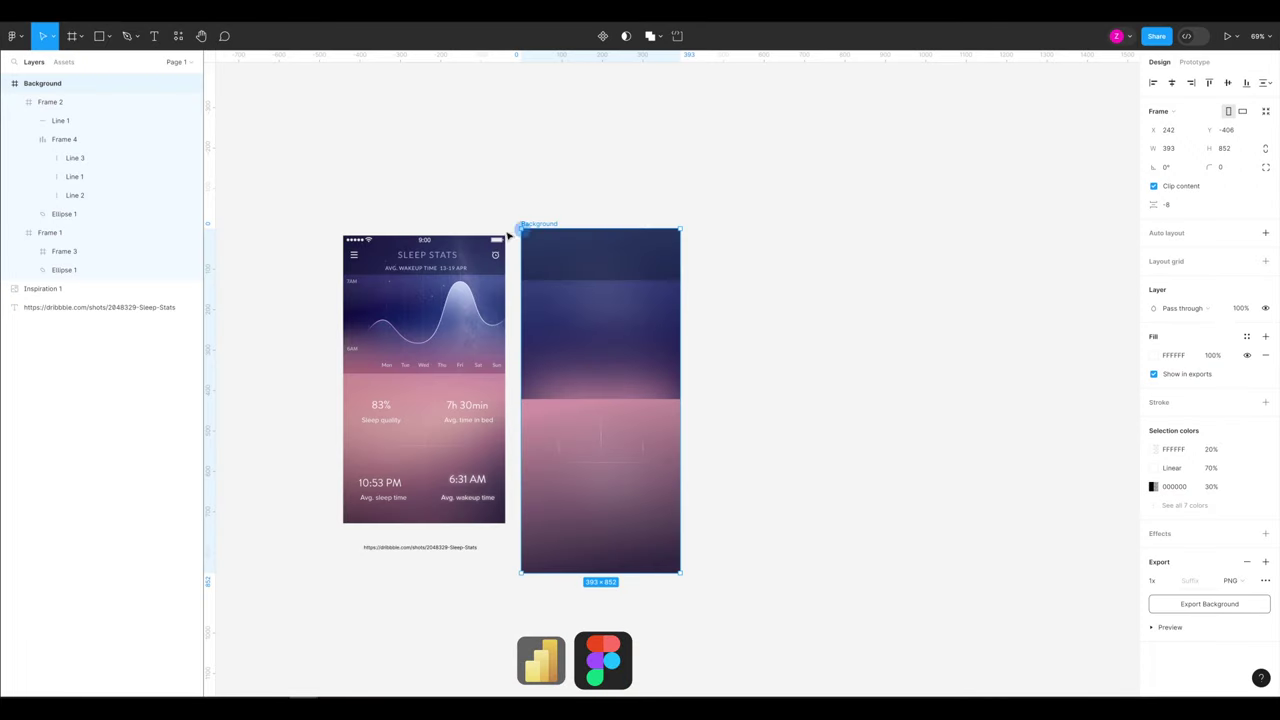
left_click_drag(548, 226, 766, 221, "alt")
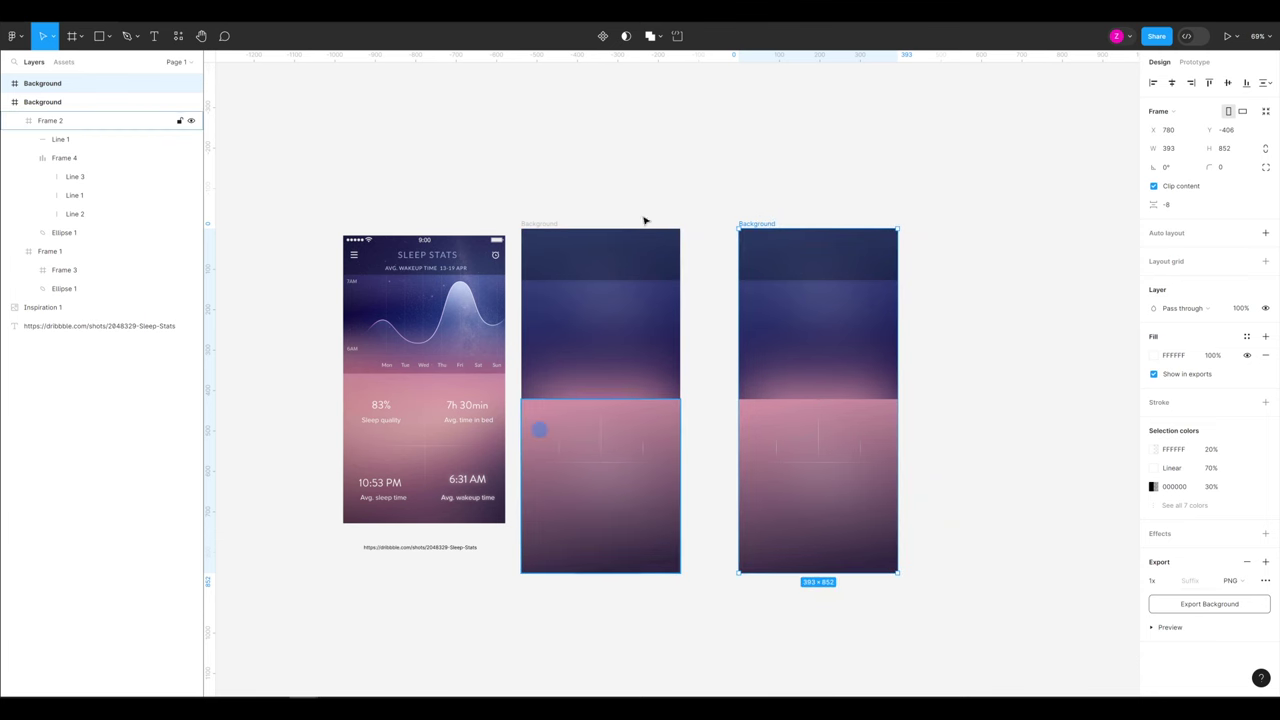
left_click(958, 318)
Draw a frame of 393 × 294 over the blue chart area of the copied Background and remove its fill
key("f")
left_click_drag(949, 274, 759, 397)
scroll(926, 346, "up", 2)
scroll(926, 346, "up", 2)
left_click_drag(733, 320, 714, 313)
mouse_move(768, 447)
left_mouse_down()
mouse_move(763, 420)
mouse_move(766, 445)
left_mouse_up()
left_click_drag(926, 370, 882, 372)
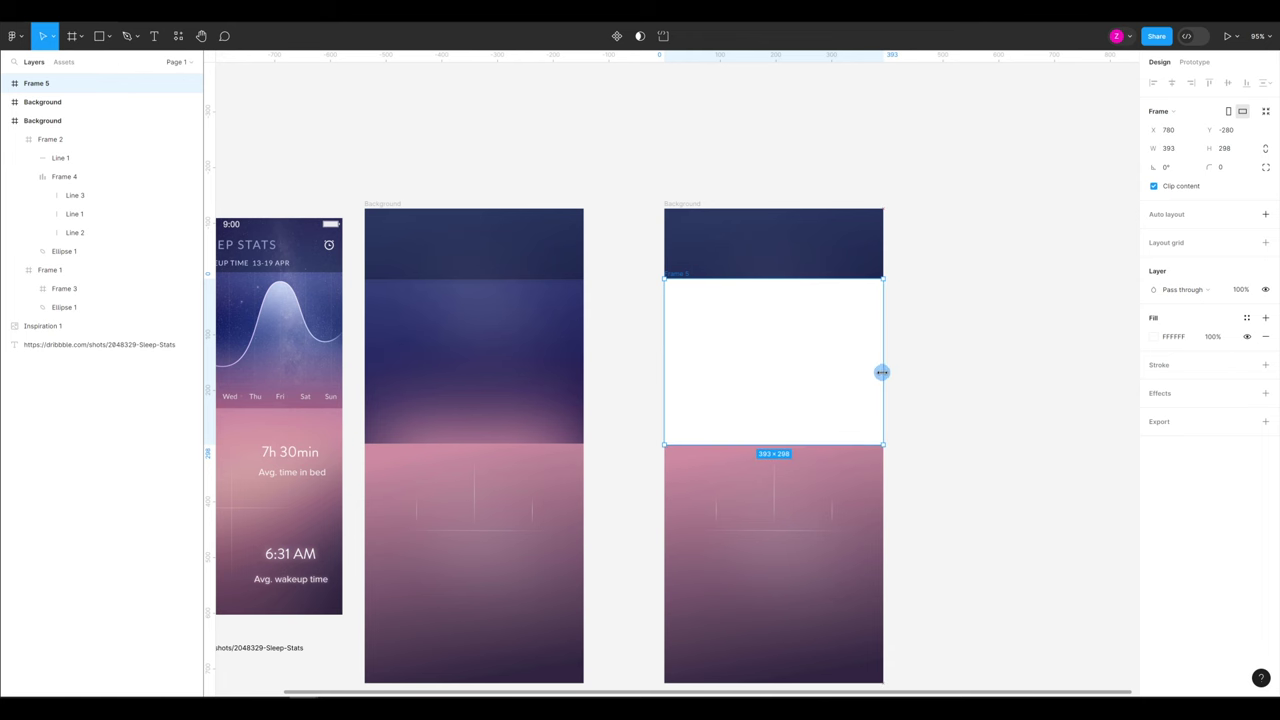
left_click(1265, 336)
left_click_drag(756, 451, 756, 453)
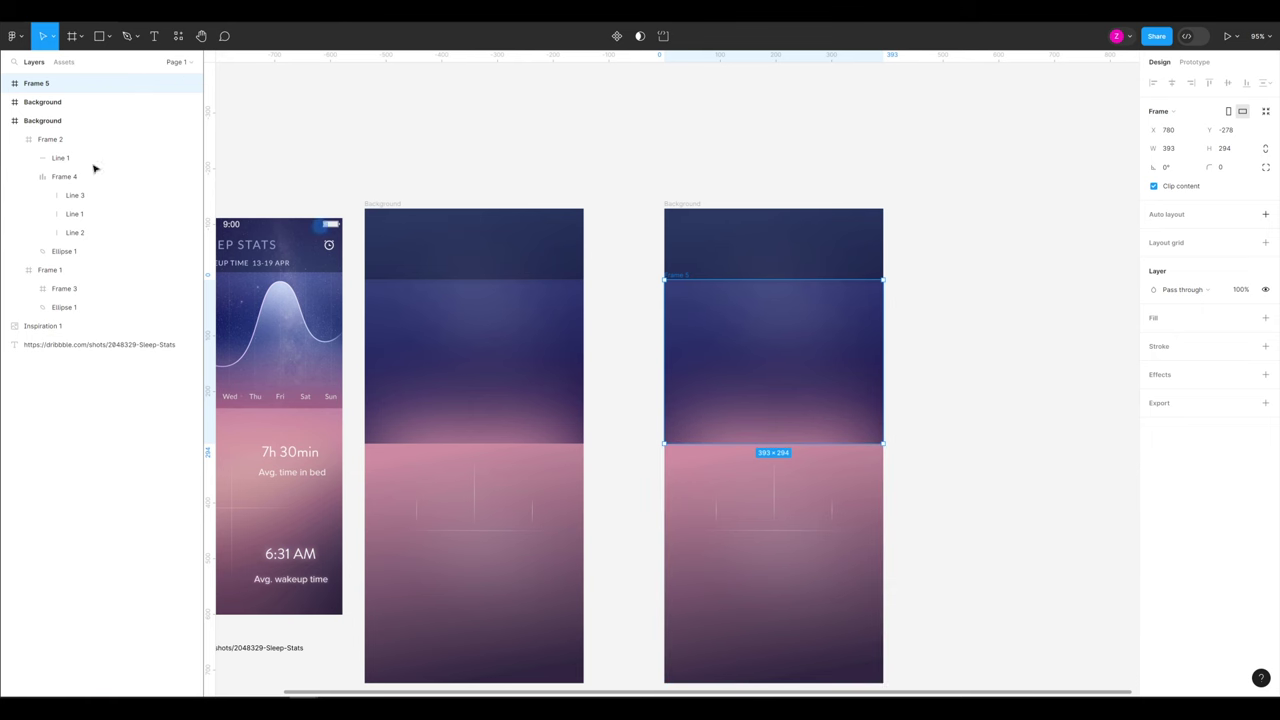
Nest the copied Background inside the new Frame 5 so that it is clipped to the chart area
left_click(681, 203)
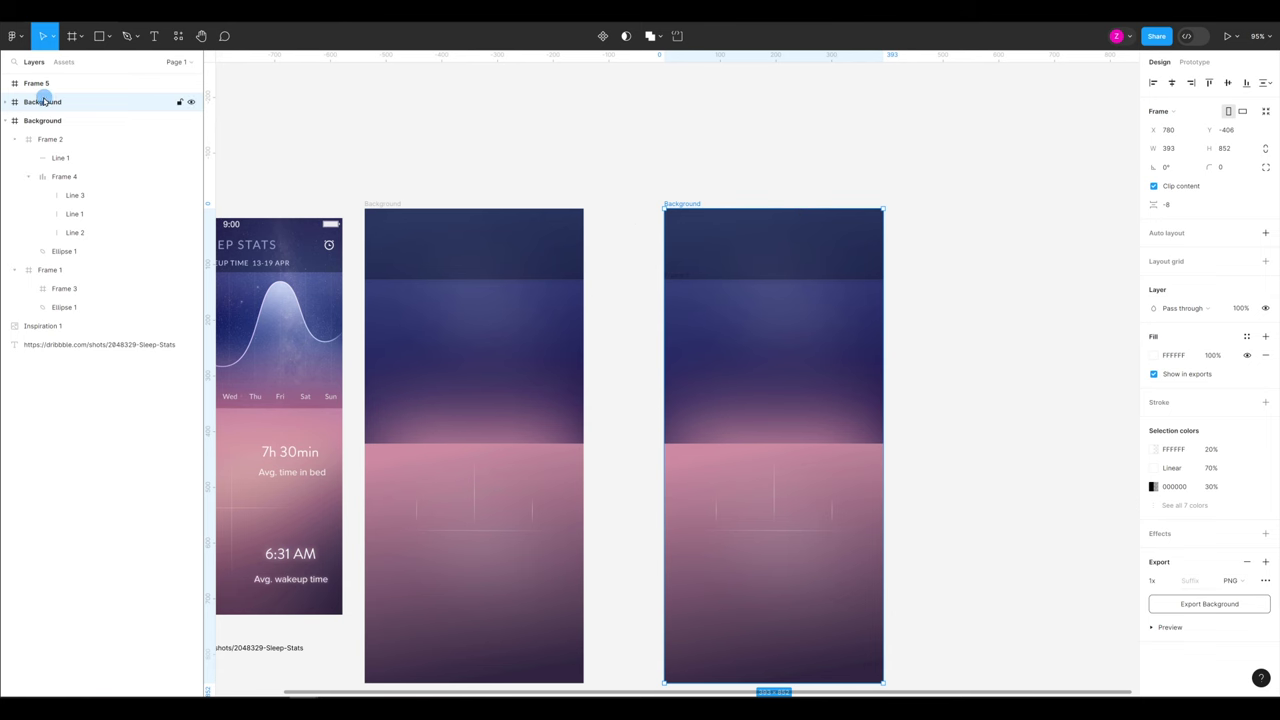
mouse_move(43, 102)
left_mouse_down()
mouse_move(49, 83)
mouse_move(80, 86)
mouse_move(51, 83)
left_mouse_up()
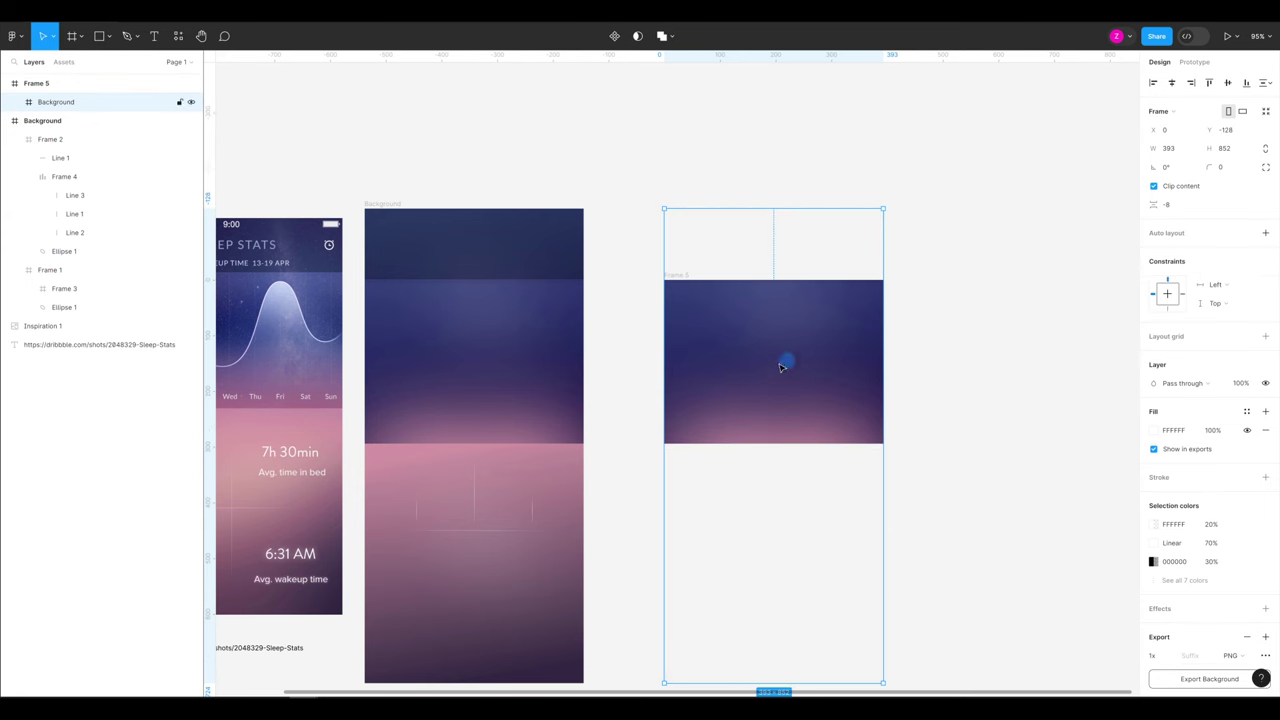
key("ctrl+alt+shift+r")
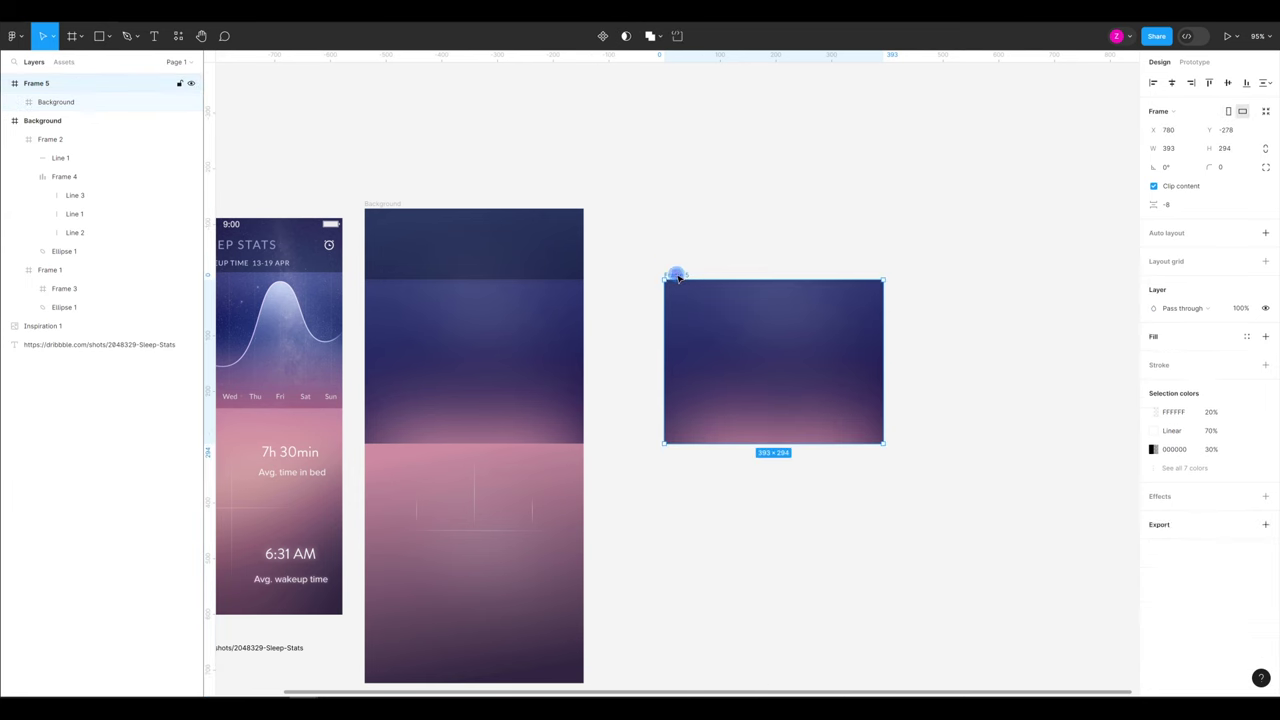
Remove the FFFFFF fill from the Background nested in Frame 5
left_click(49, 103)
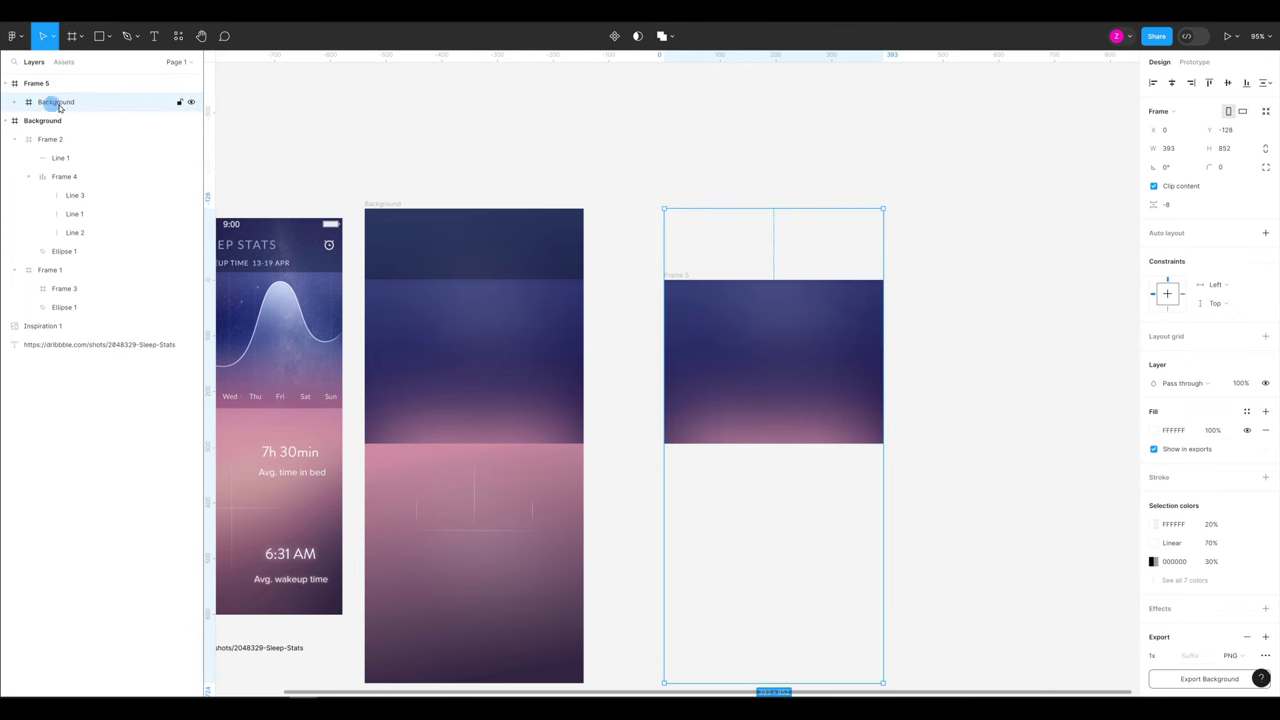
left_click(1152, 411)
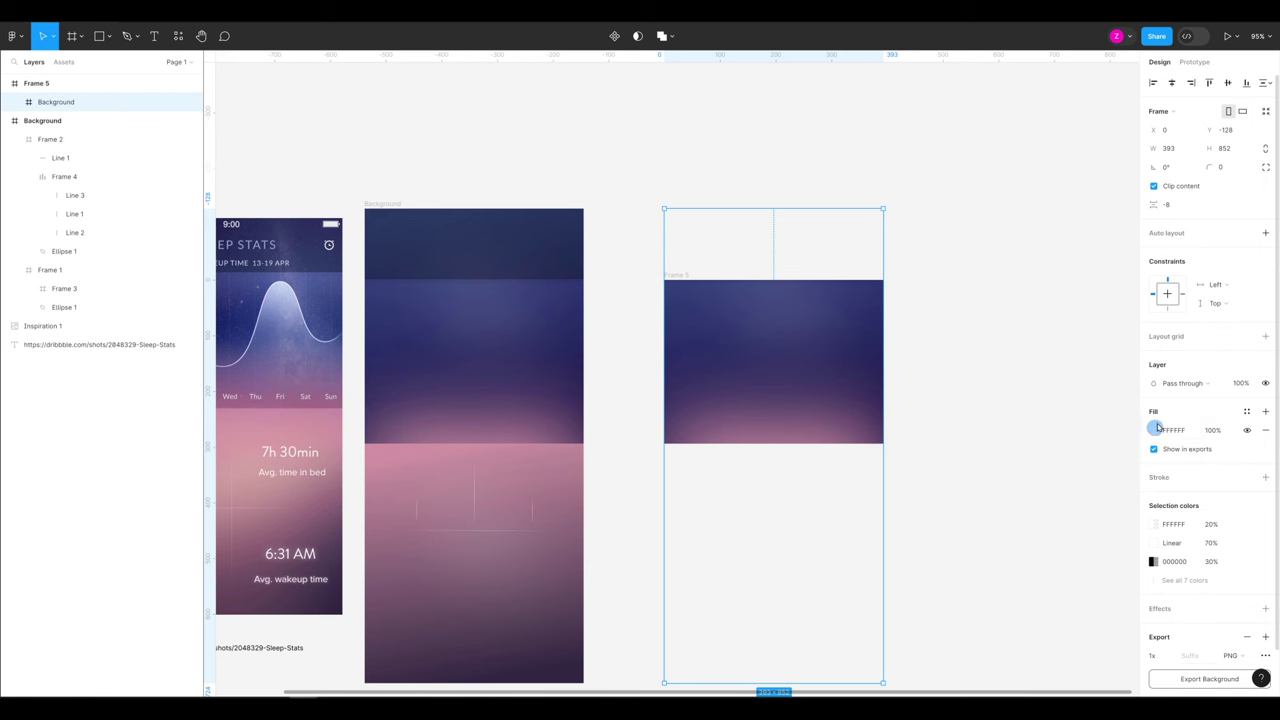
left_click(1265, 430)
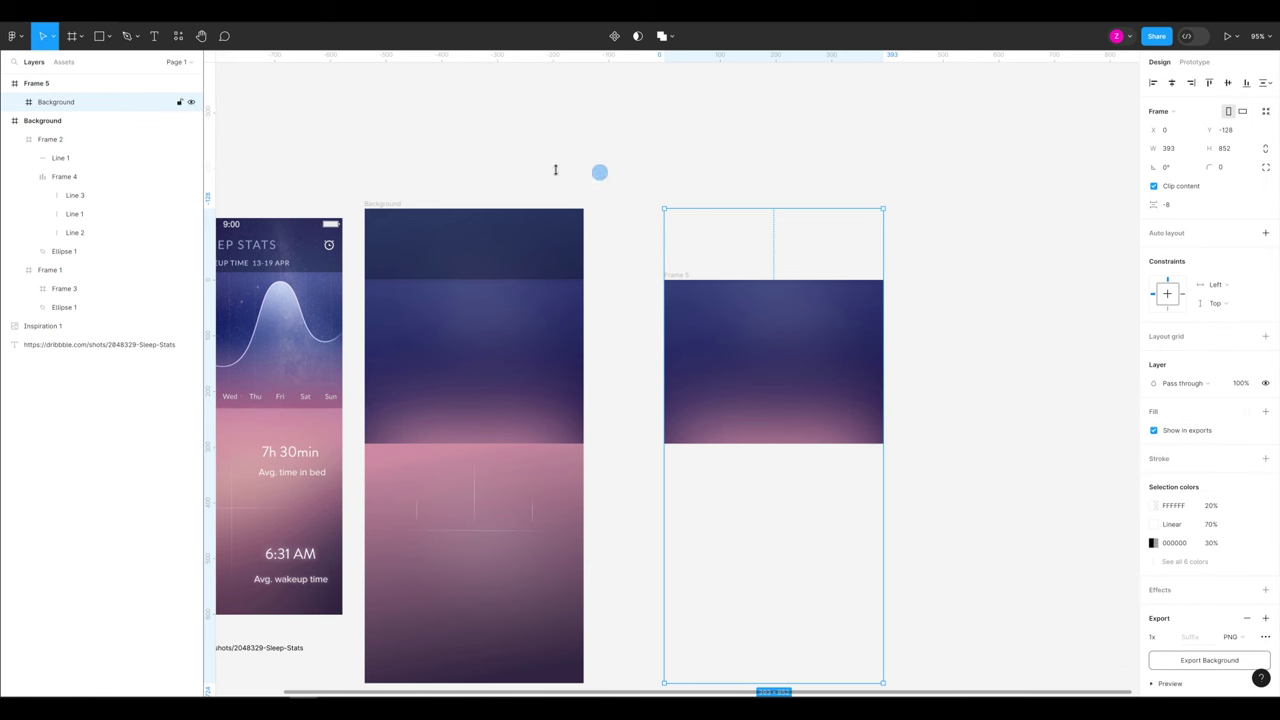
Expand the nested Background's layers and set the opacity of the first stop in Frame 1's linear gradient to 0%
left_click(17, 103)
left_click(63, 120)
left_click(64, 251)
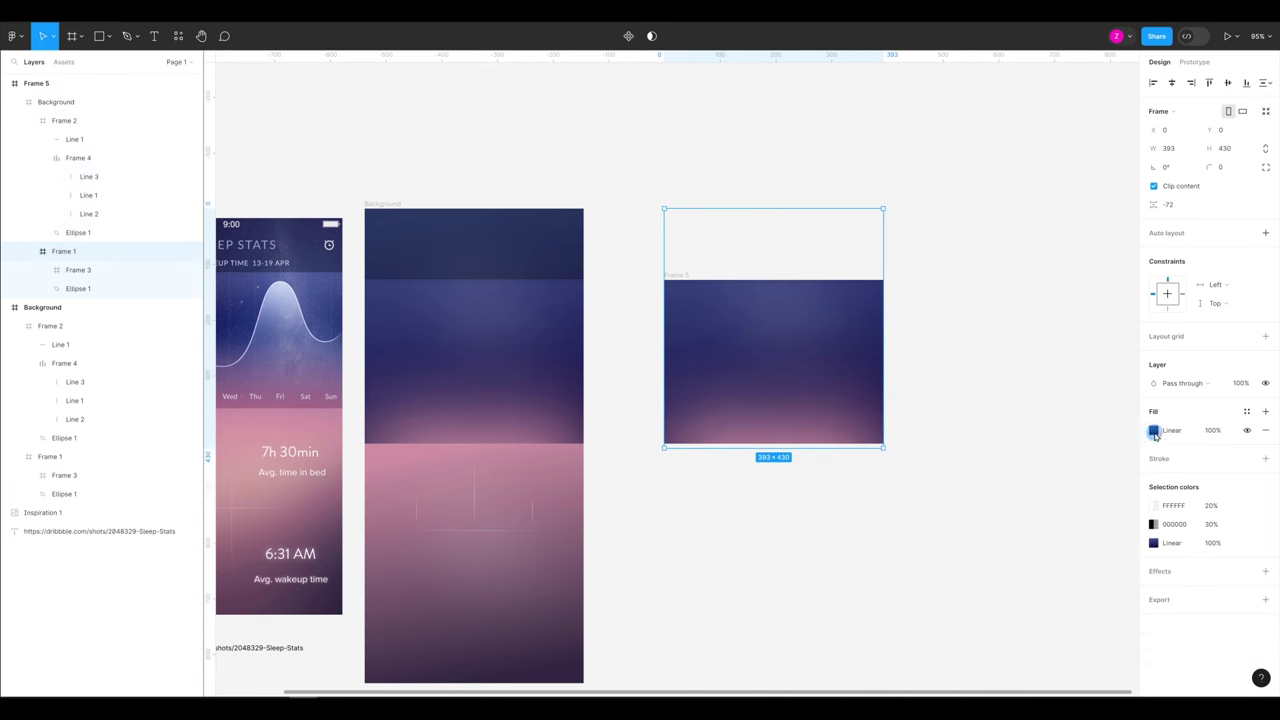
left_click(1155, 431)
left_click(1013, 369)
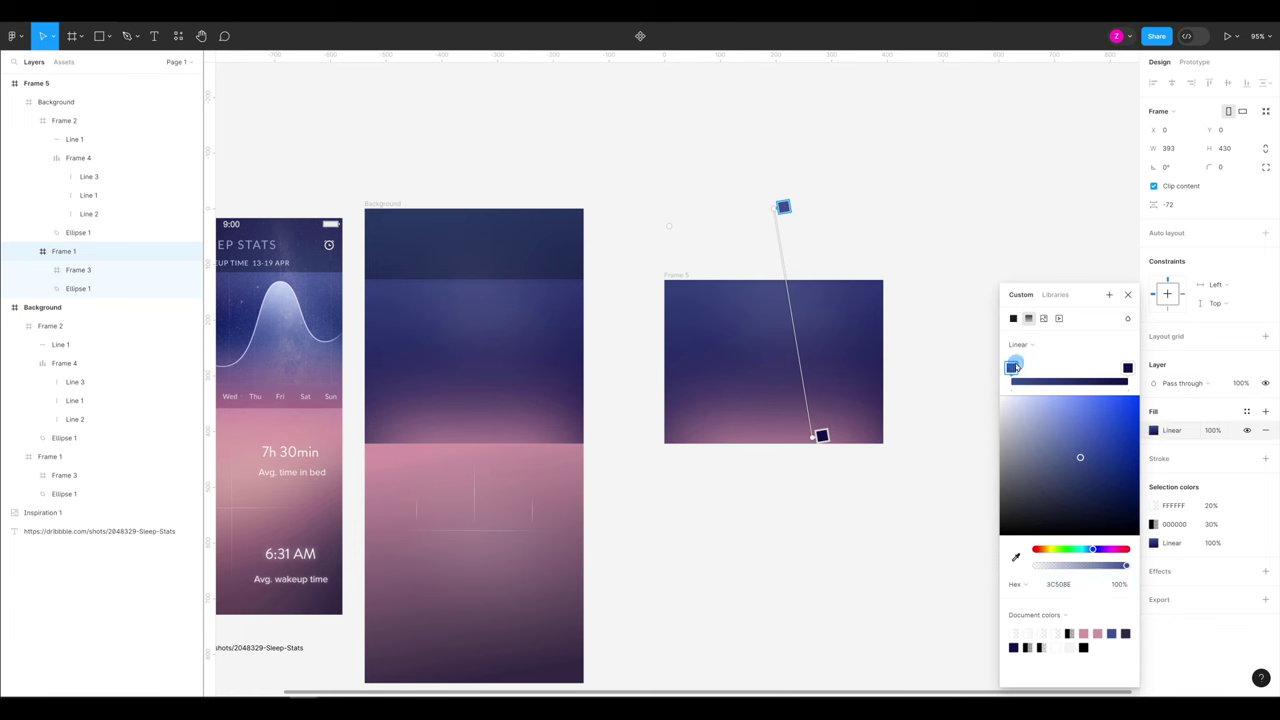
left_click(1119, 584)
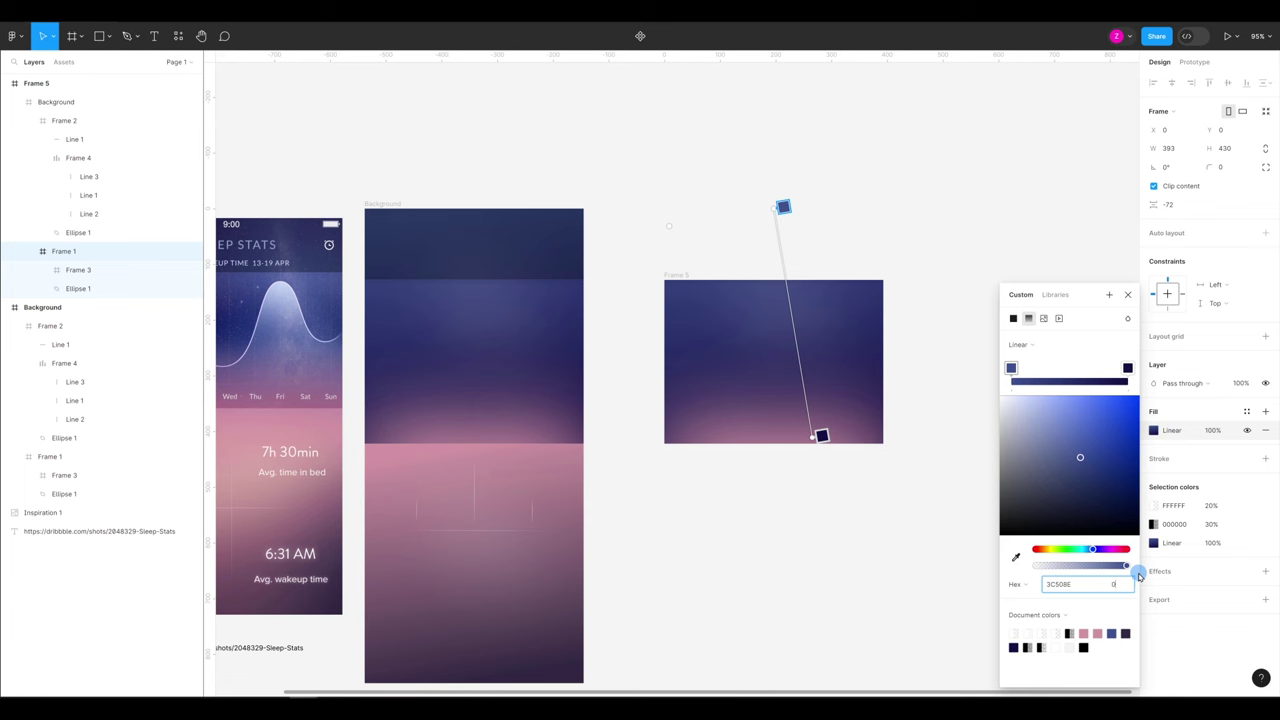
type("0")
key("Return")
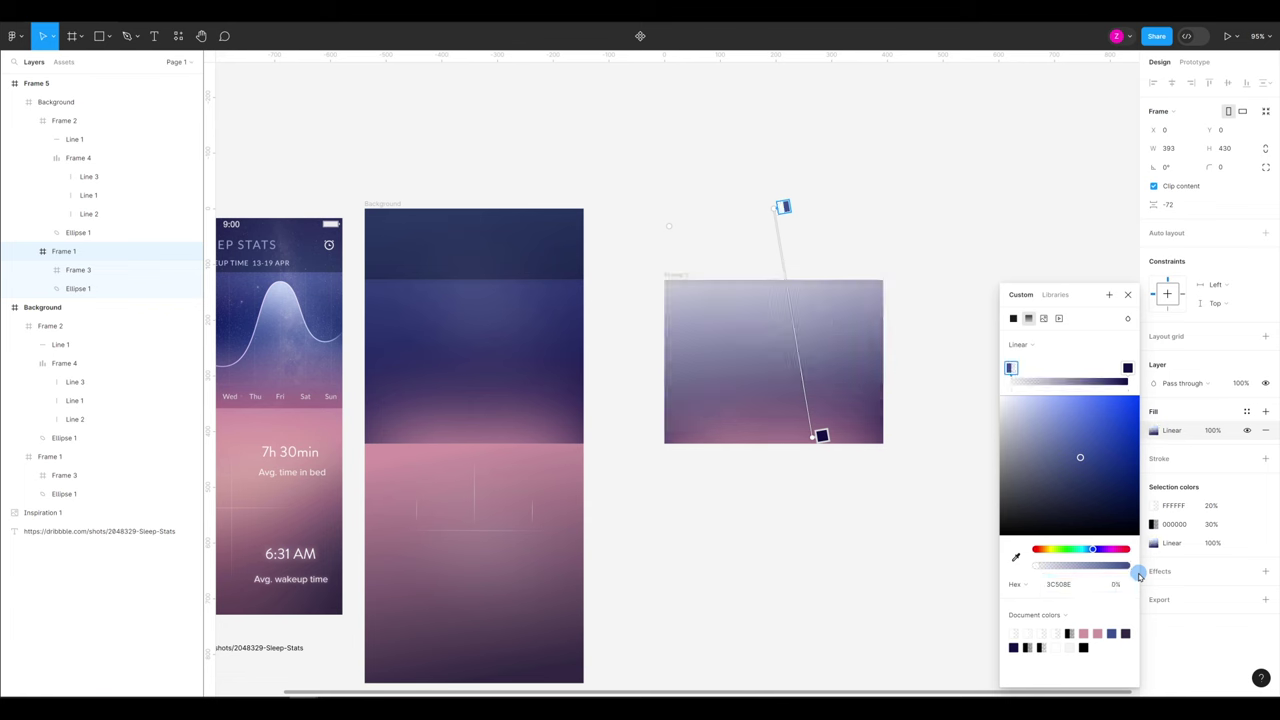
Delete the header Frame 3 from Frame 1 in the nested Background
left_click(88, 271)
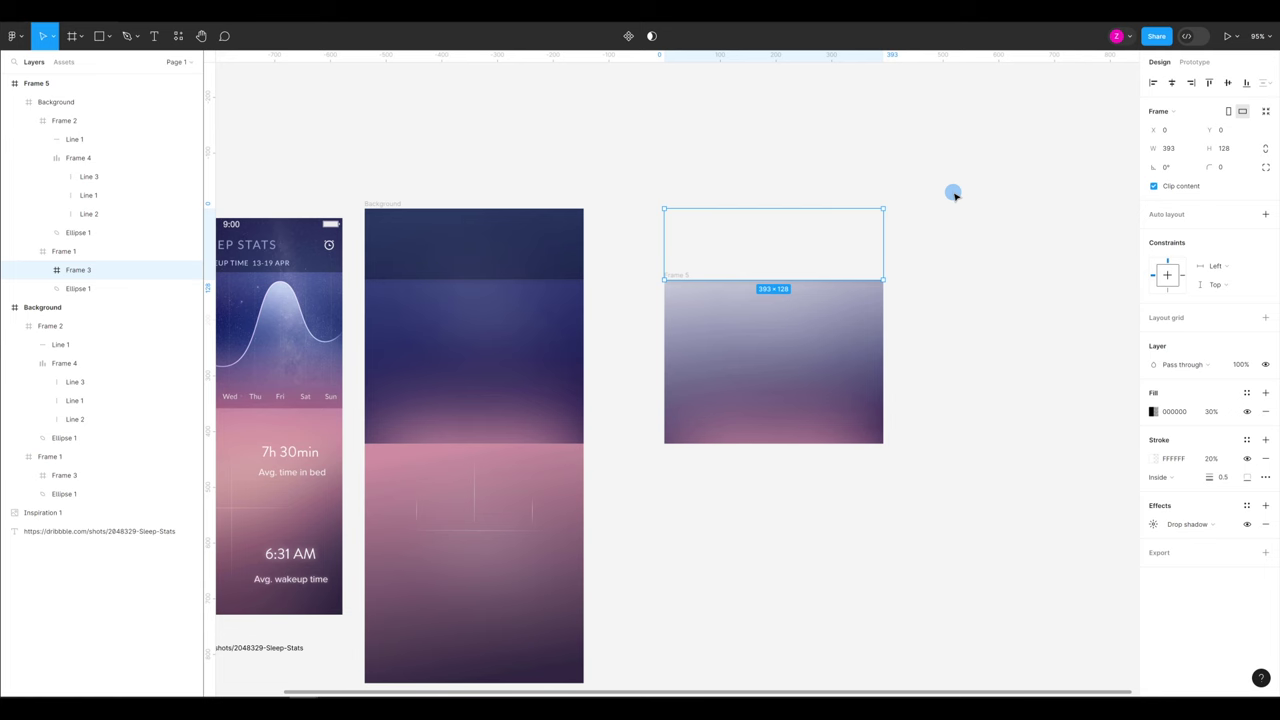
key("Delete")
Add a stop to Frame 1's linear gradient near the visible area's upper edge and set its opacity to 0%
left_click(876, 212)
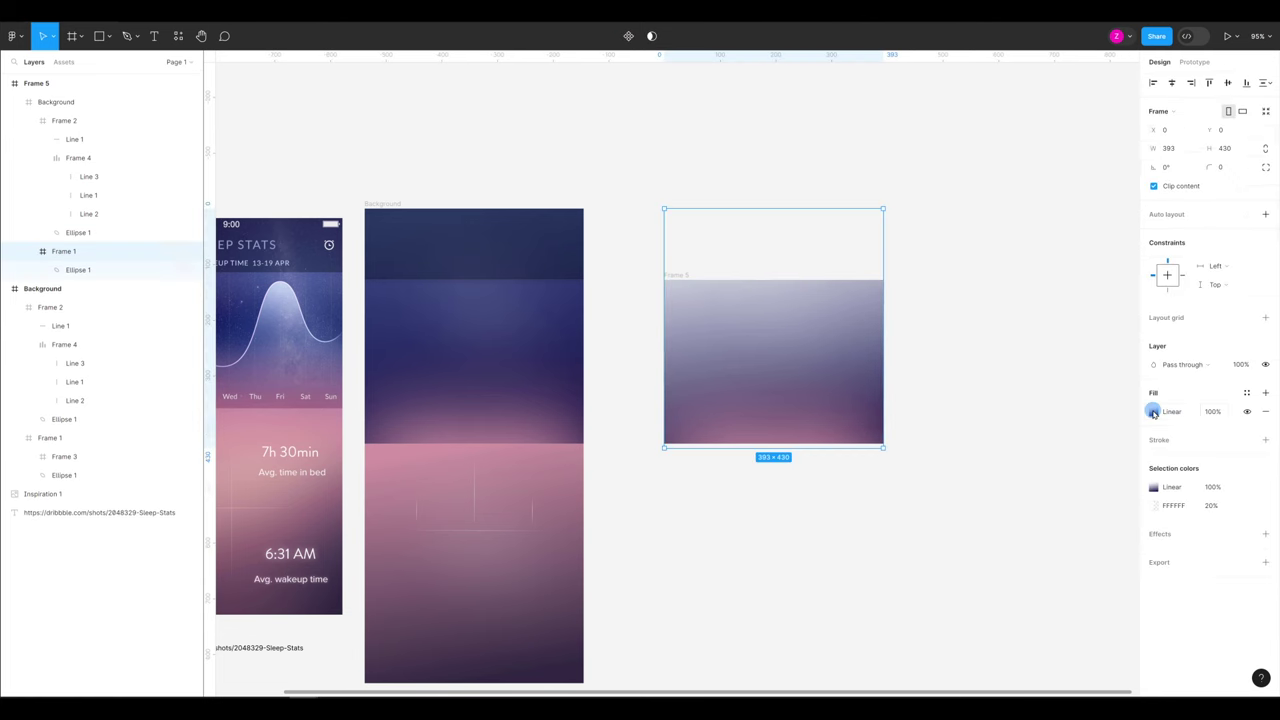
left_click(1153, 411)
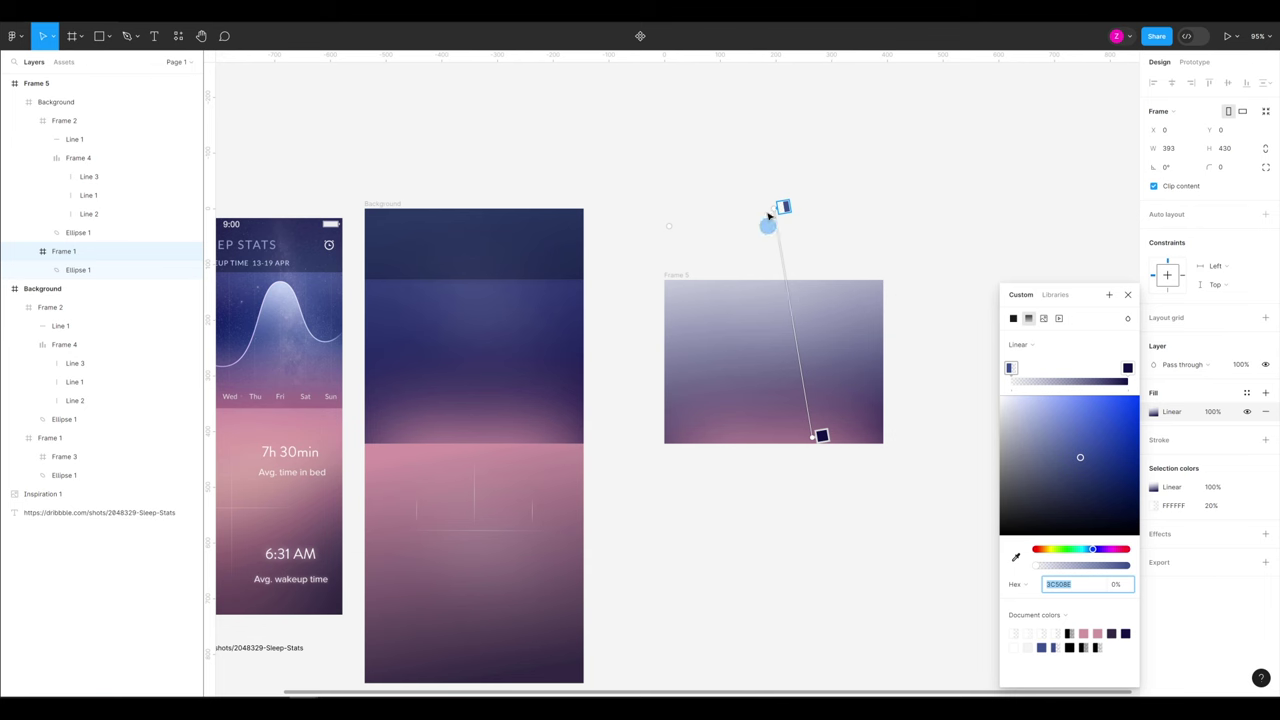
mouse_move(781, 207)
left_mouse_down()
mouse_move(790, 277)
mouse_move(783, 207)
left_mouse_up()
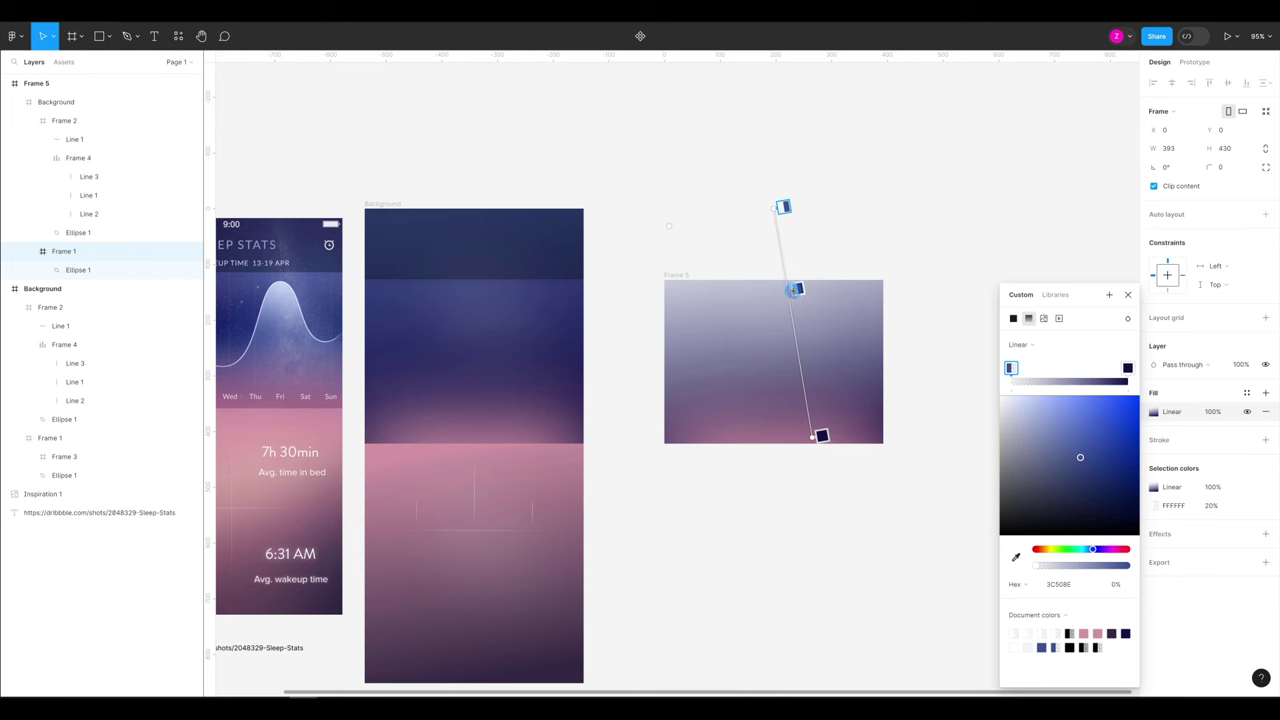
left_click(794, 290)
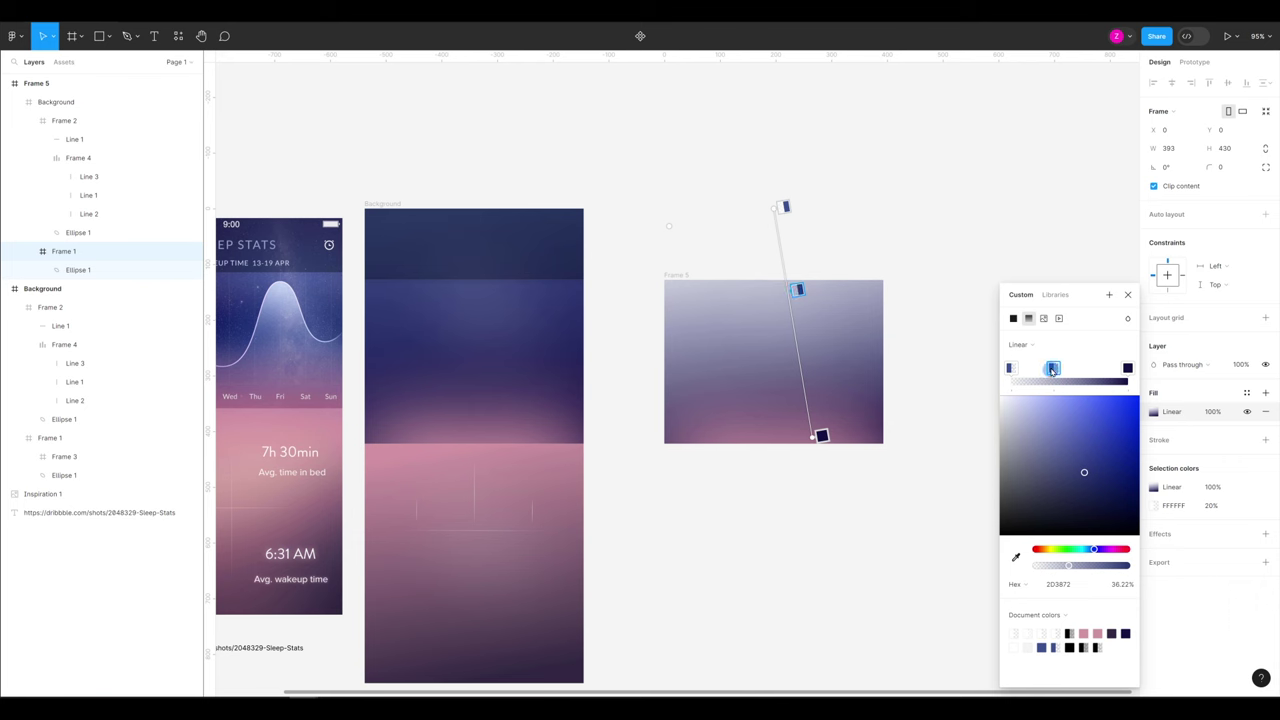
left_click(1120, 586)
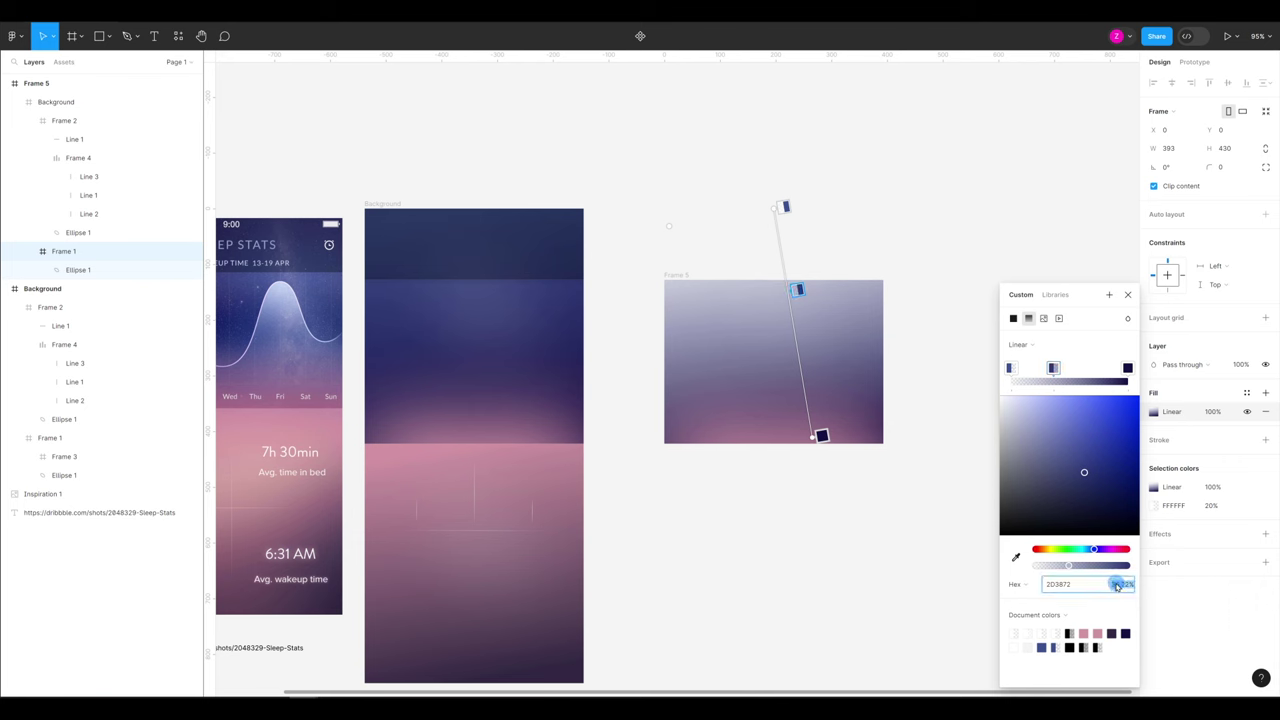
type("0")
key("Return")
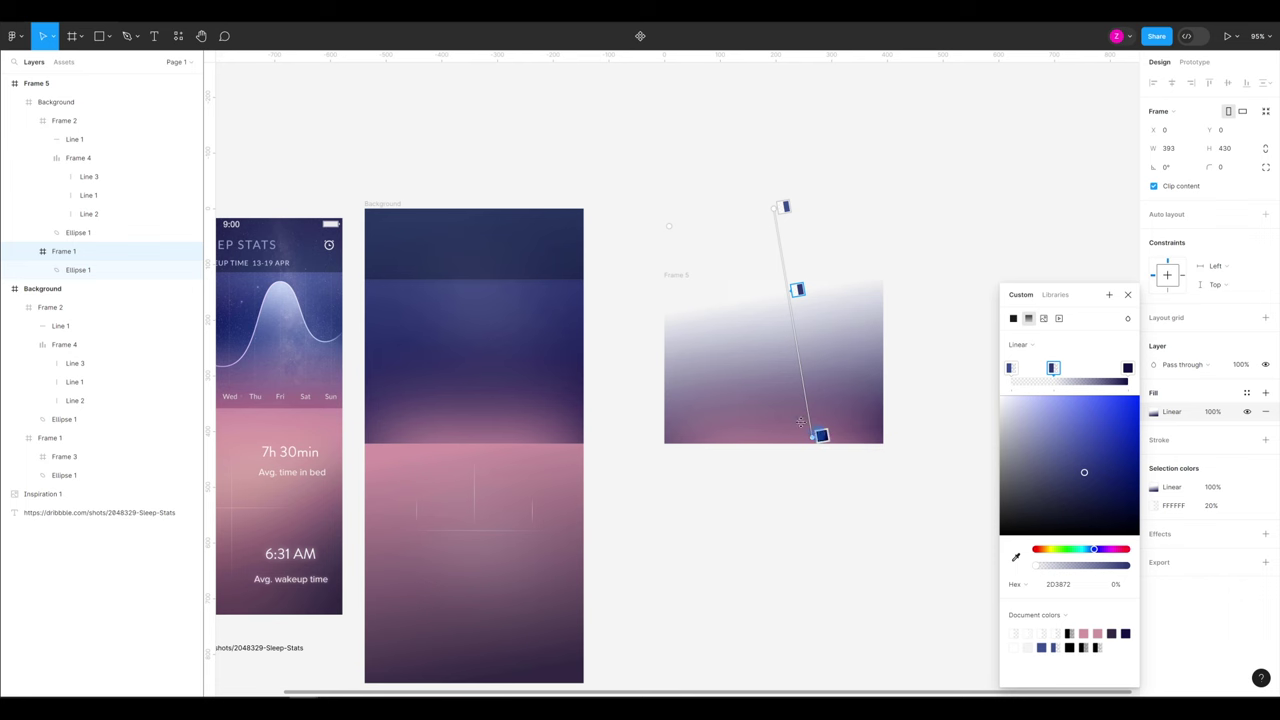
key("Escape")
key("Escape")
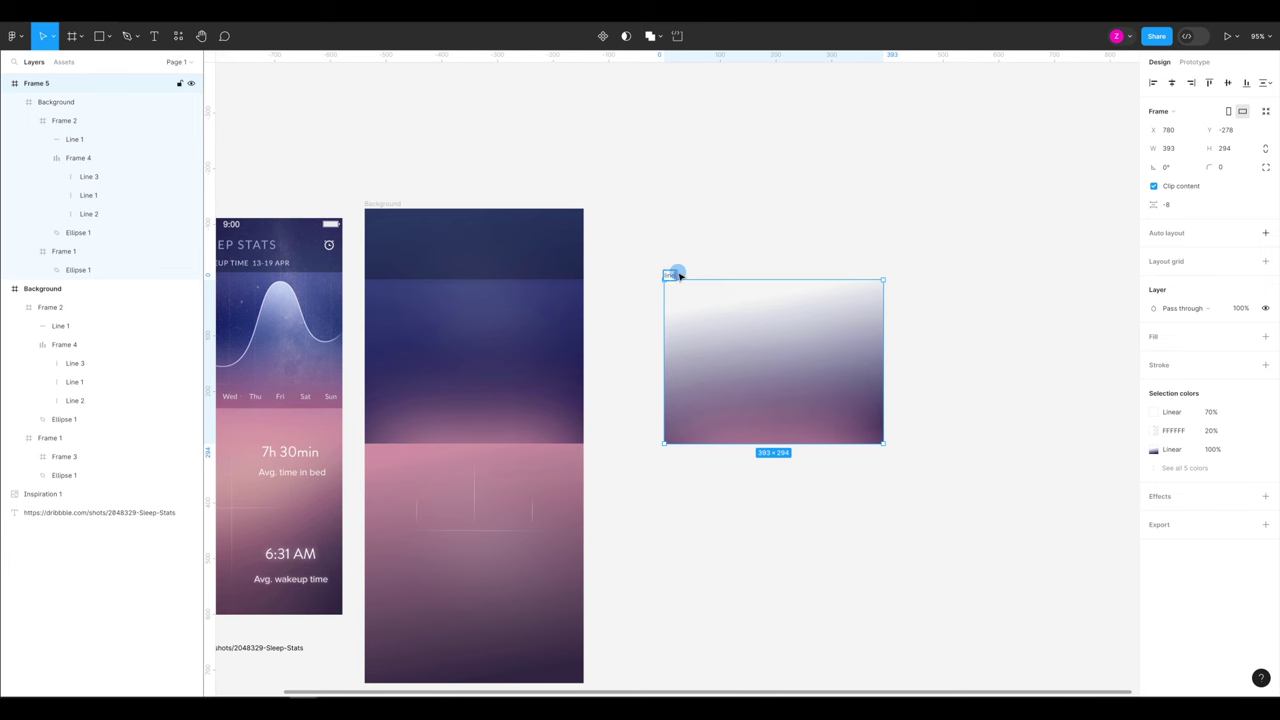
Rename Frame 5 as "line chart gradient" and delete Ellipse 1 from its nested Frame 1
type("nt")
key("Return")
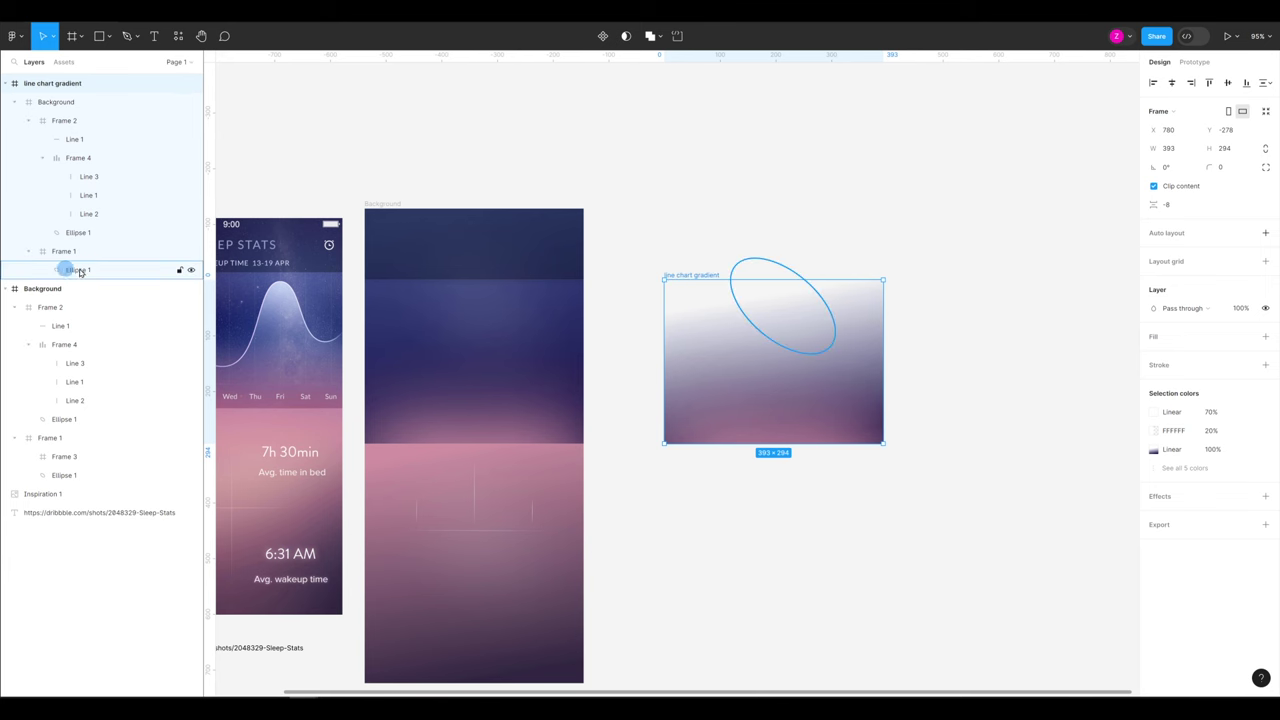
left_click(92, 270)
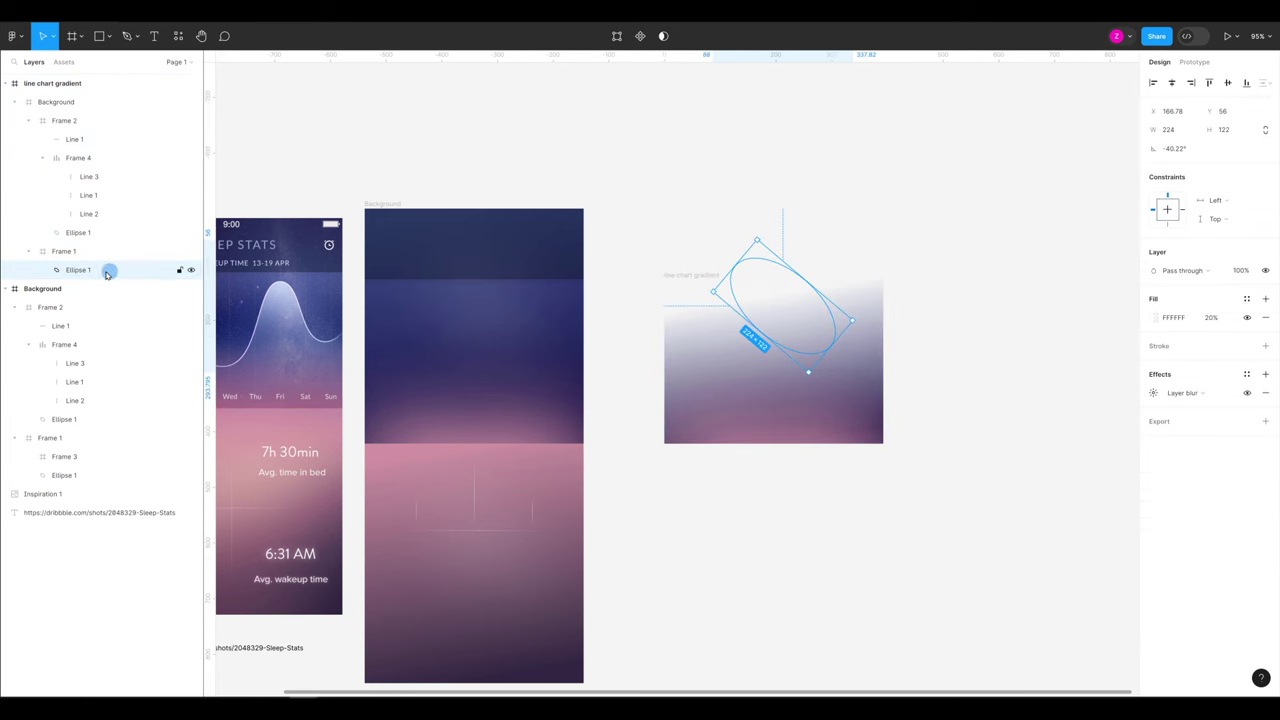
key("Delete")
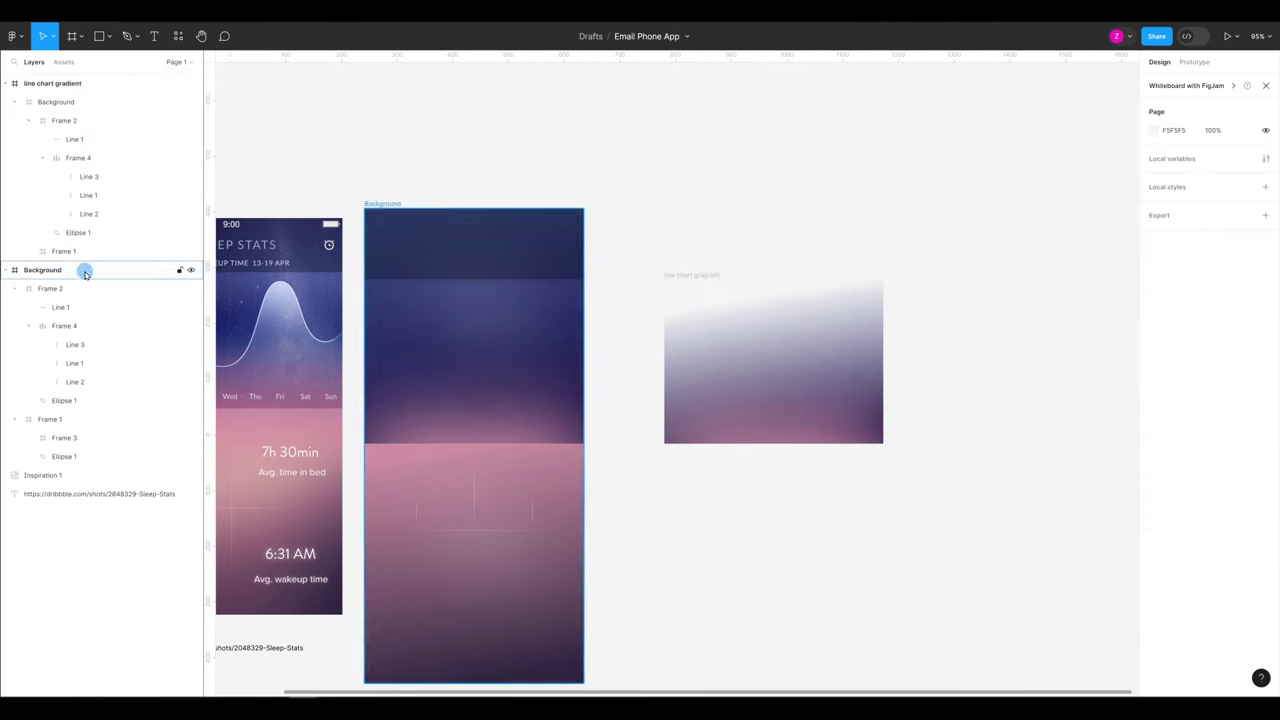
Export the line chart gradient frame as a PNG at 1x
left_click(686, 274)
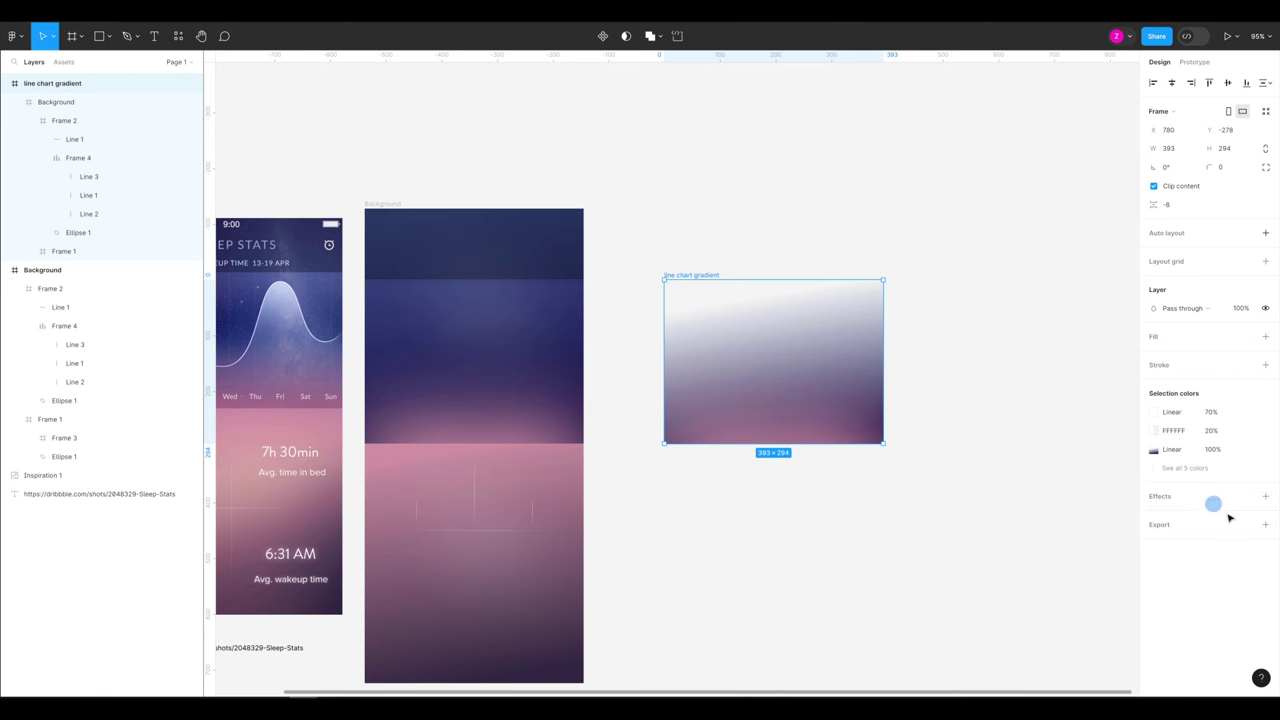
left_click(1265, 524)
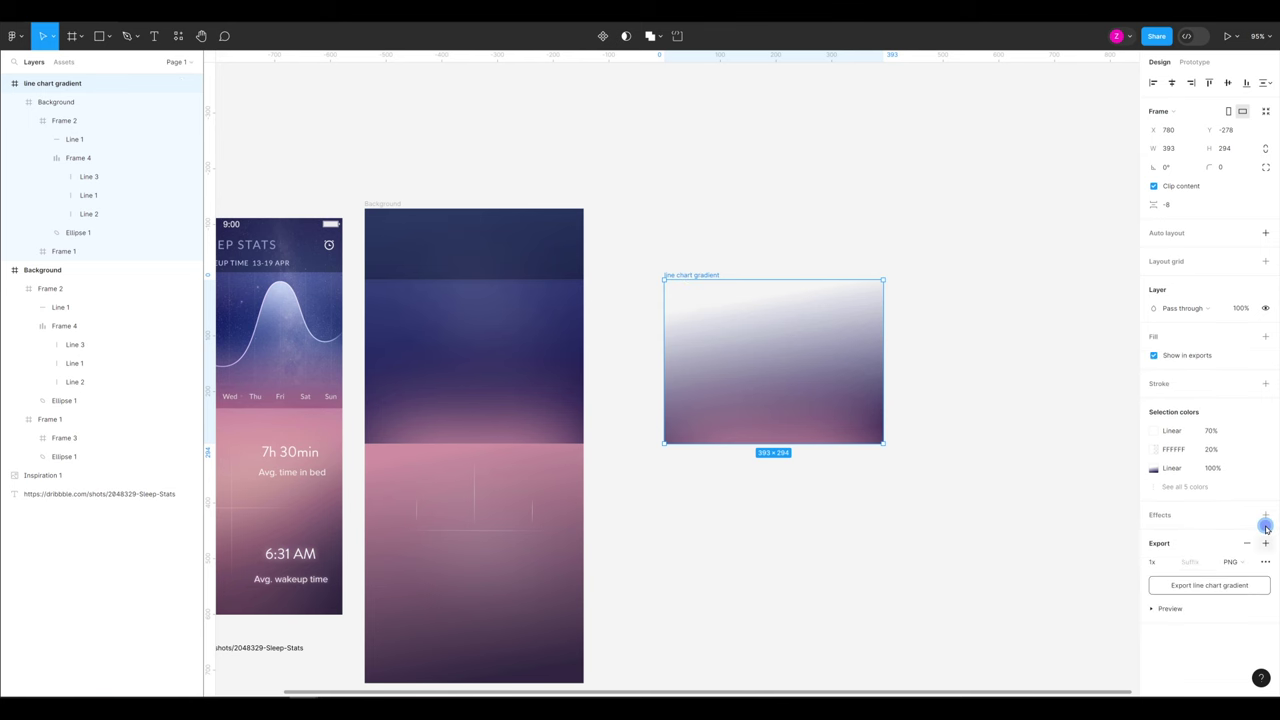
left_click(1211, 587)
left_click(1206, 590)
Switch to Power BI and insert the image line chart gradient.png from the Mobile App Emails Graphics folder
left_click(97, 28)
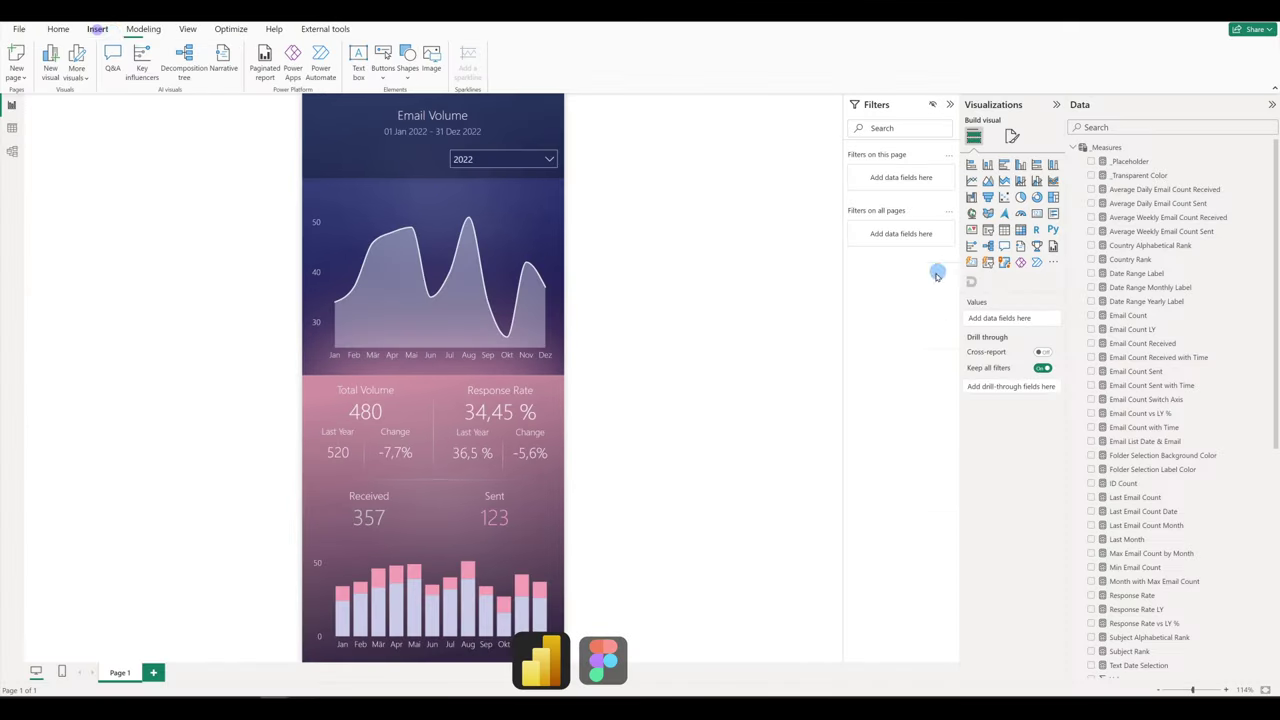
left_click(455, 90)
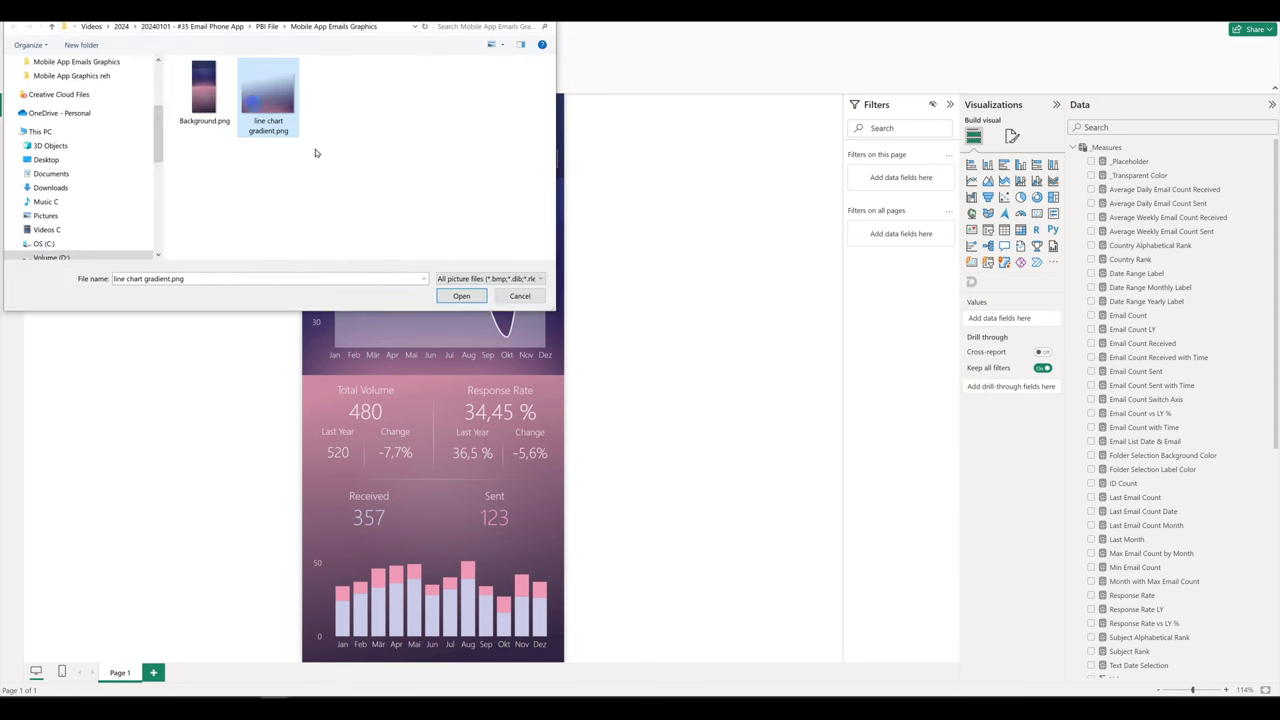
left_click(460, 289)
Set the gradient image's scaling to Fit, then move and widen it to cover the line chart section across the page width
left_click(976, 186)
left_click(992, 228)
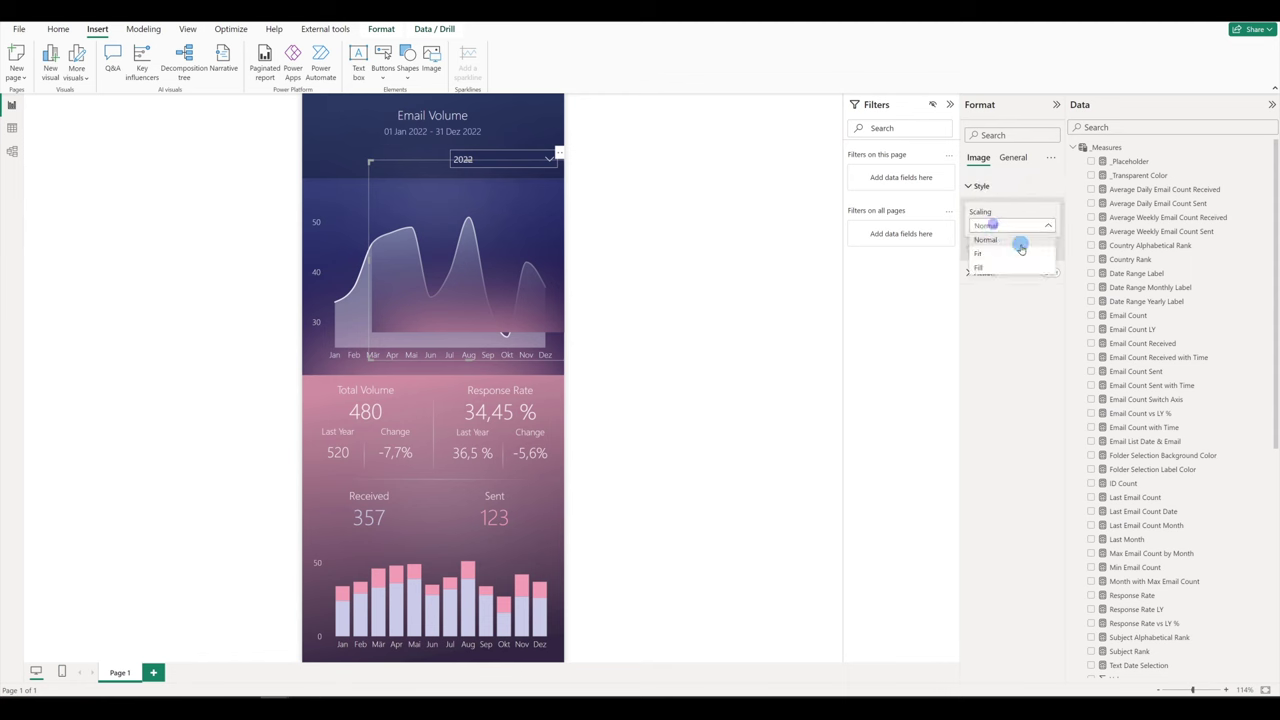
left_click(997, 254)
left_click_drag(462, 290, 392, 307)
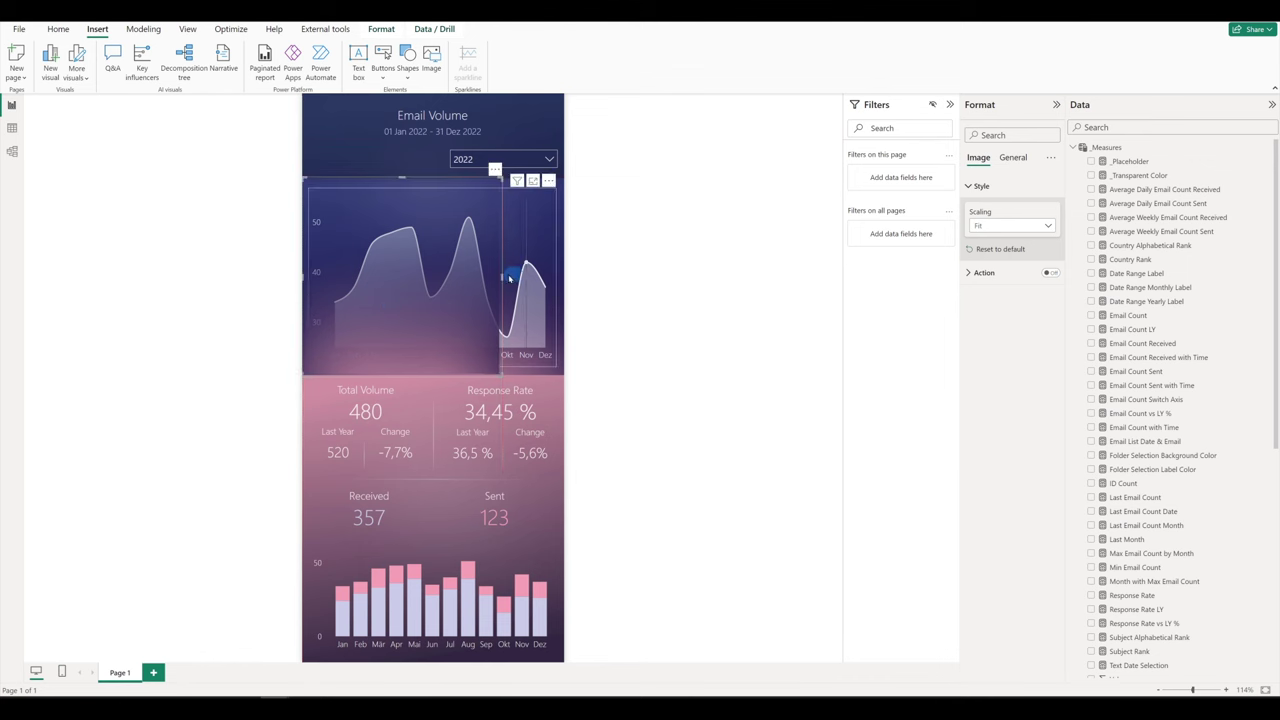
left_click_drag(502, 277, 605, 280)
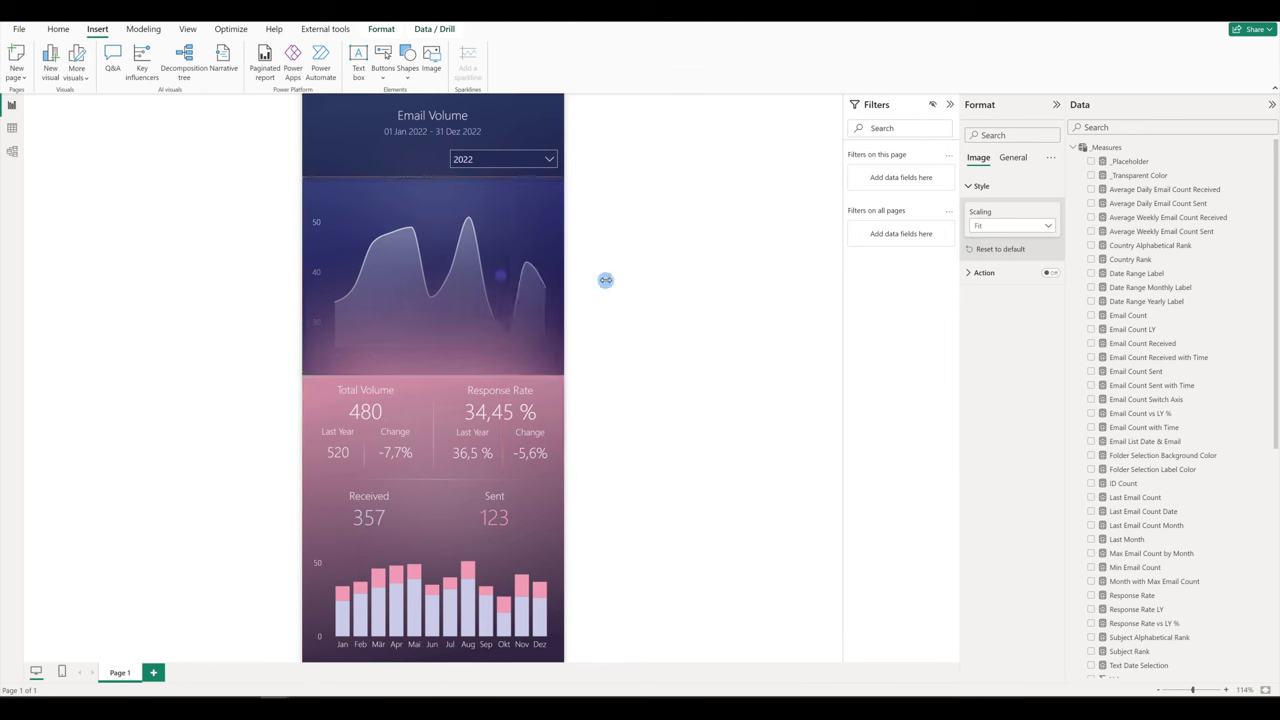
Show the page's layer order and move the Email Count by Month chart directly beneath the gradient image
left_click(187, 29)
left_click(508, 62)
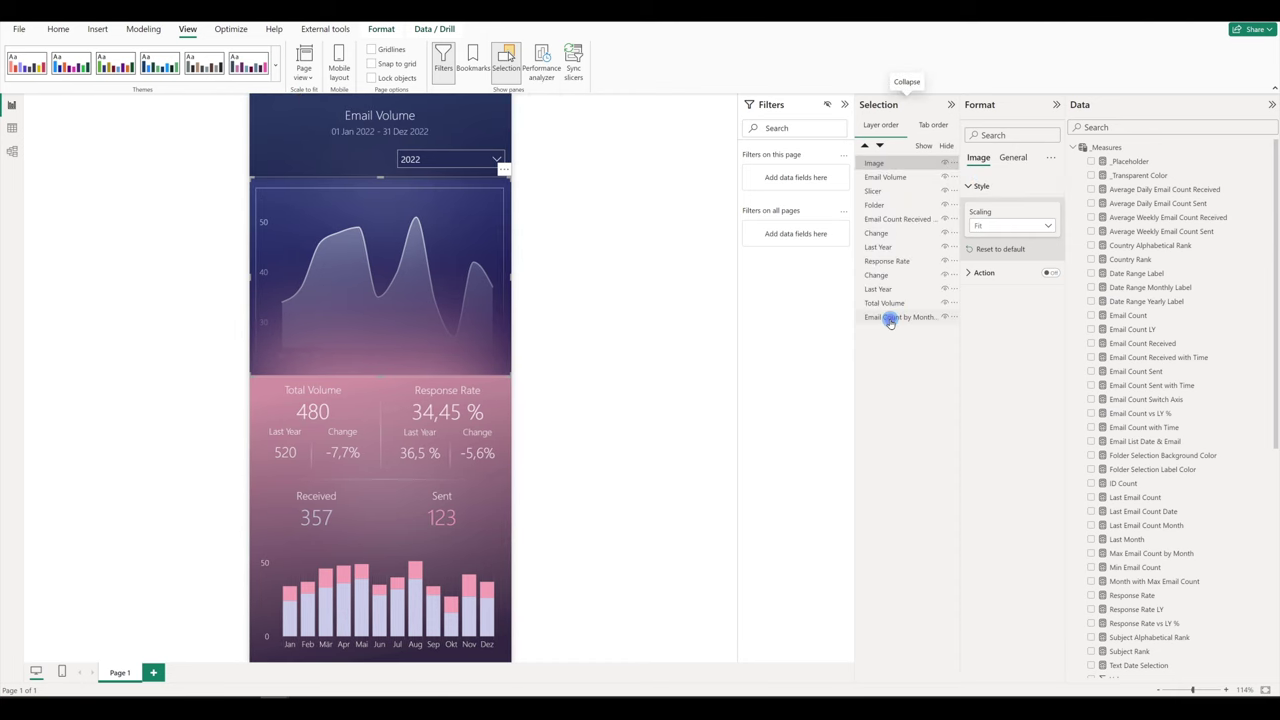
left_click(886, 320)
left_click_drag(884, 289, 878, 164)
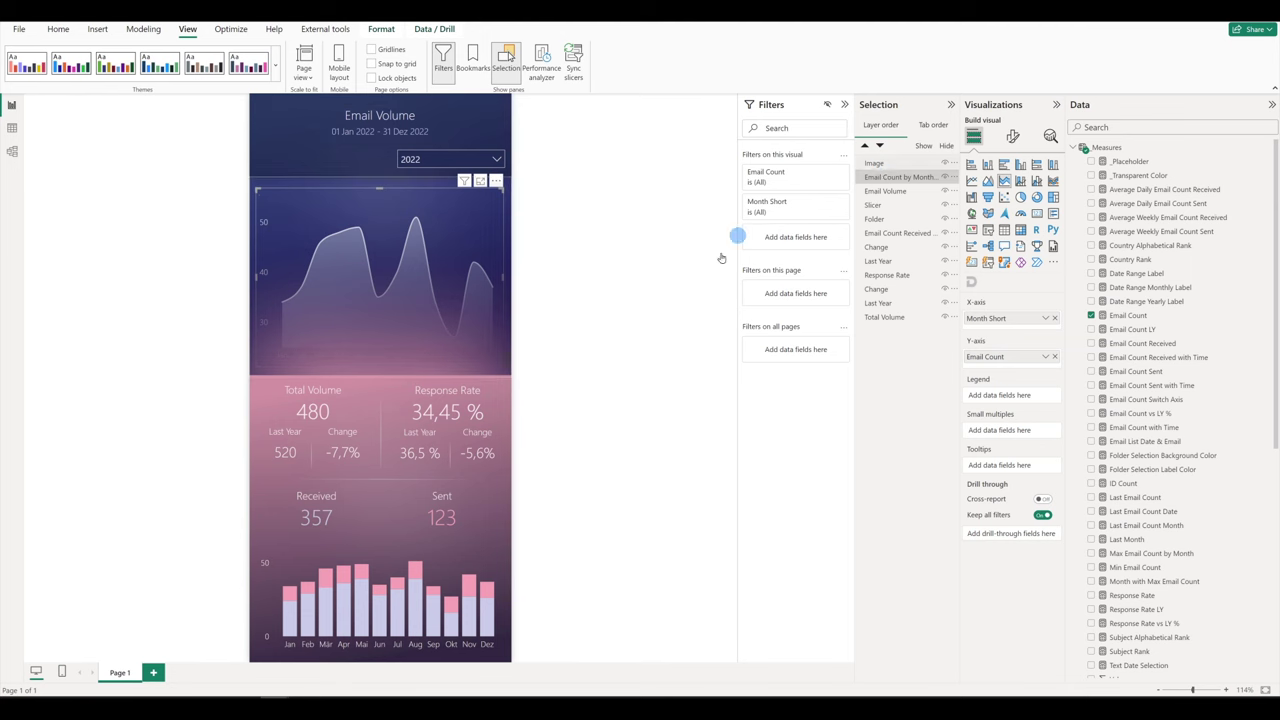
left_click(628, 300)
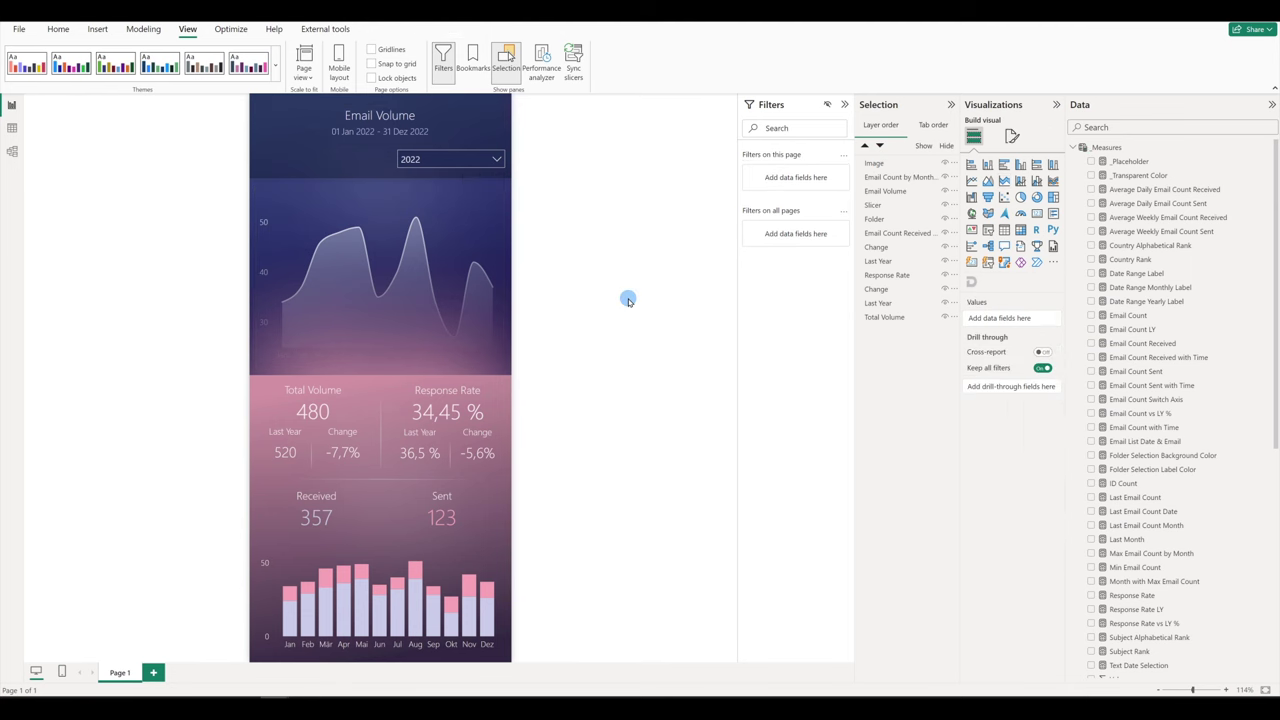
Duplicate the gradient image and align the copy exactly over the original
left_click(879, 163)
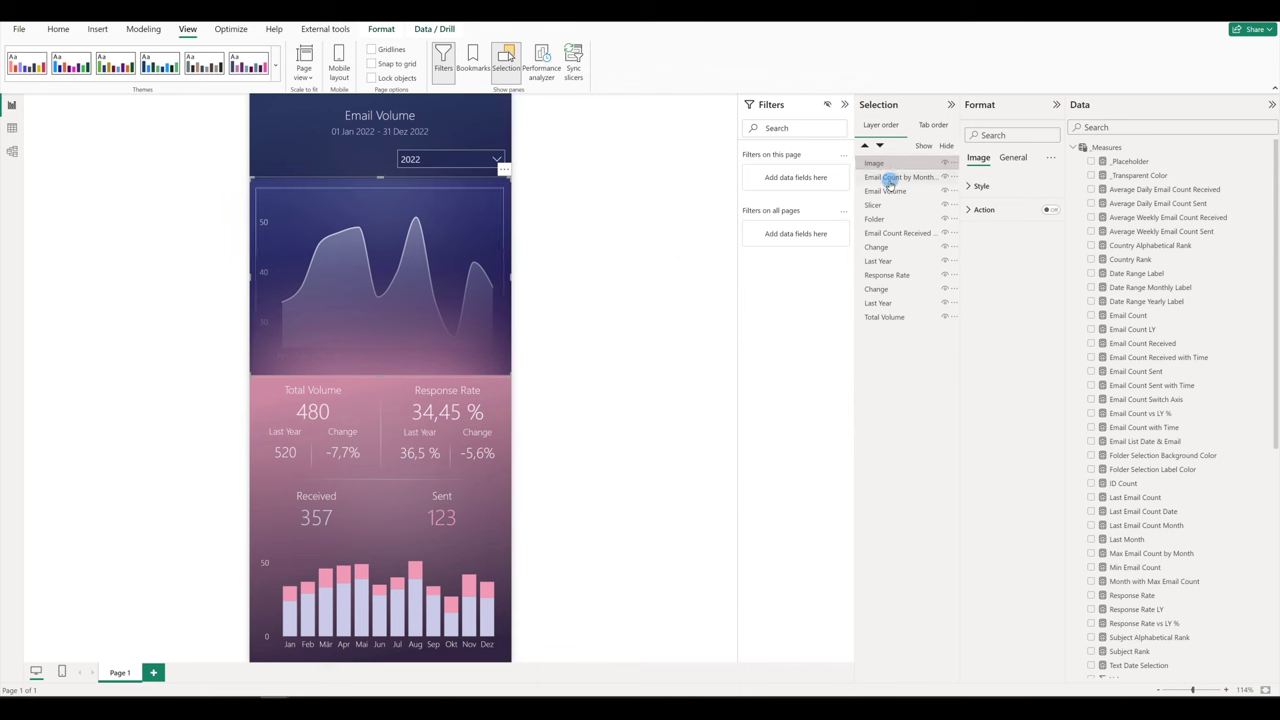
key("ctrl+v")
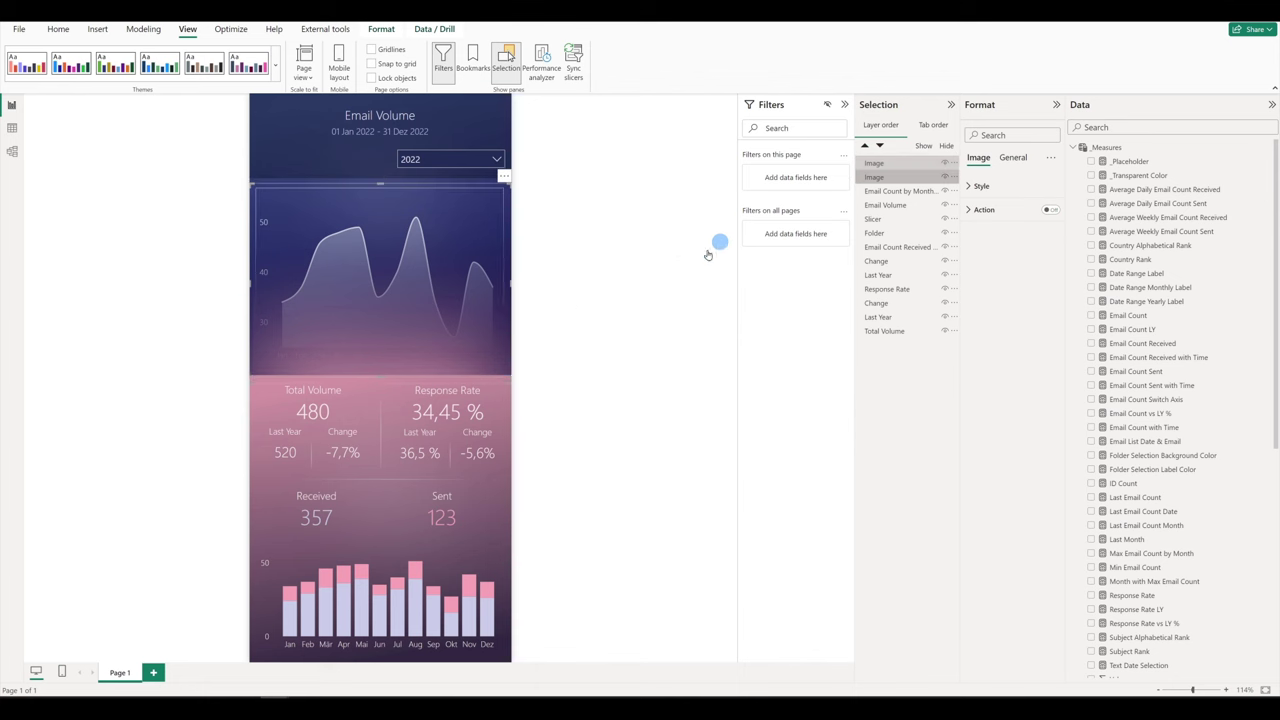
left_click(404, 362)
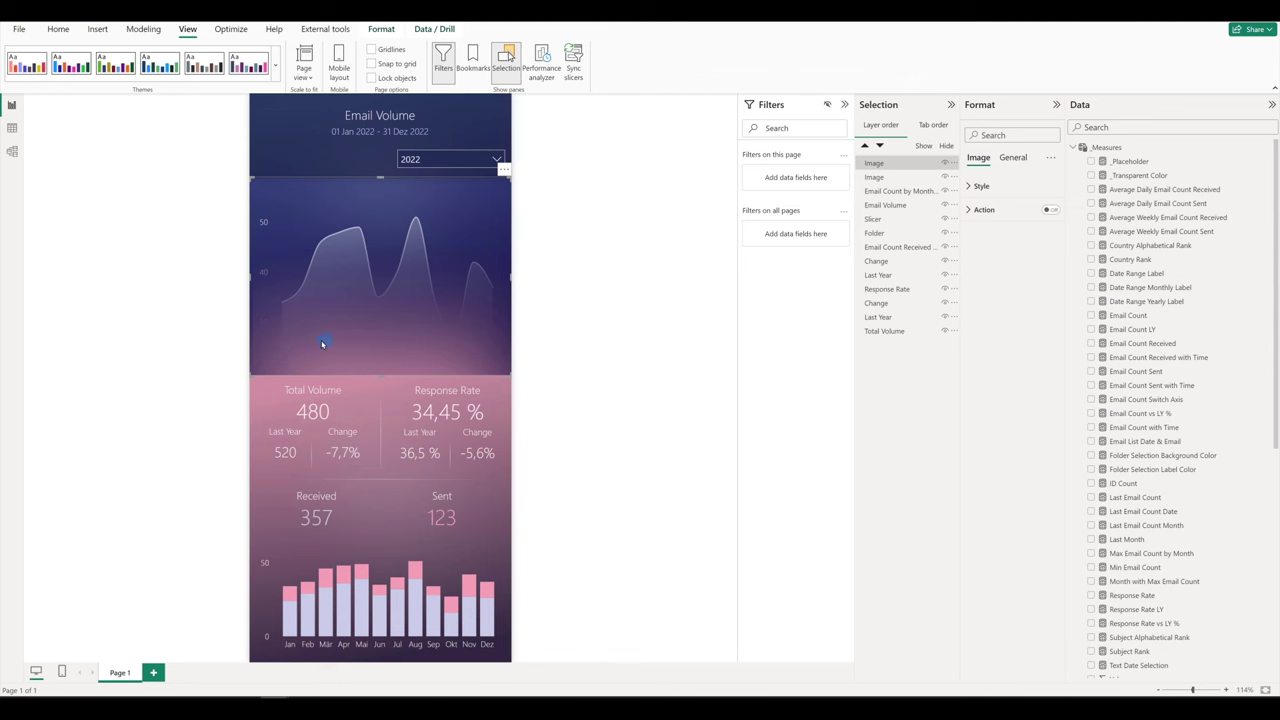
key("Escape")
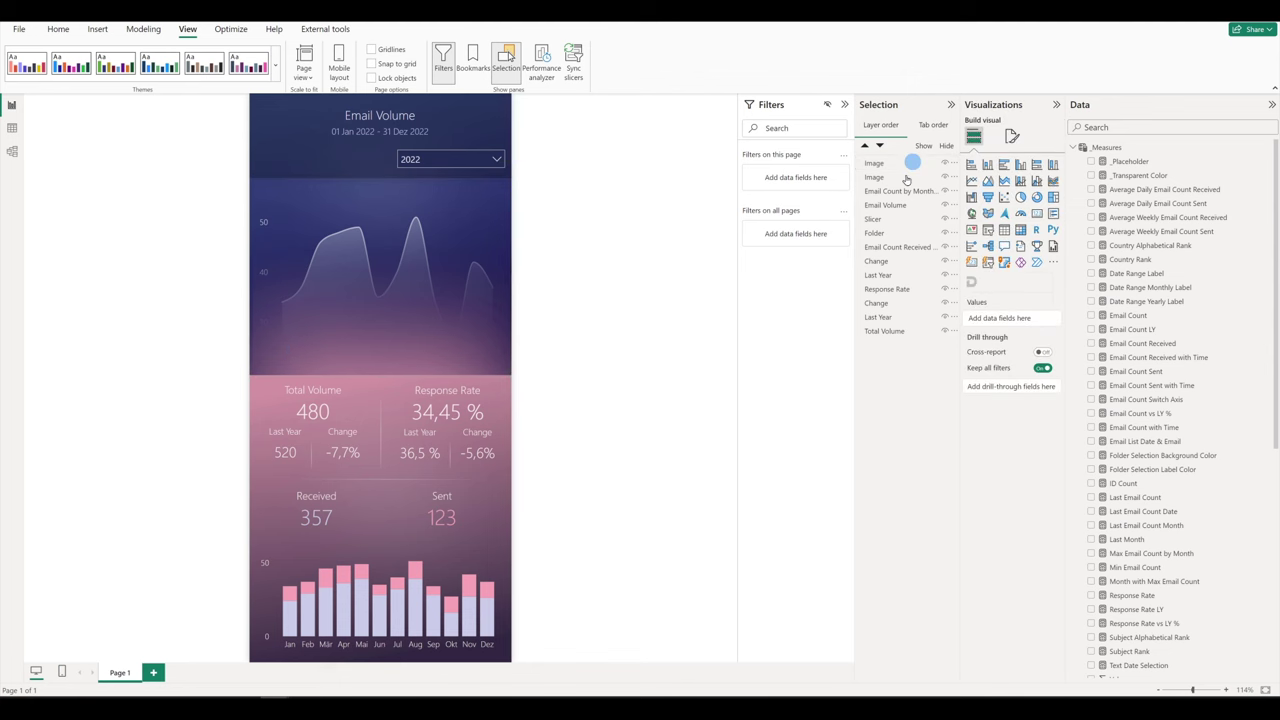
Duplicate the Email Count by Month chart so the copy sits above both gradient images
left_click(905, 191)
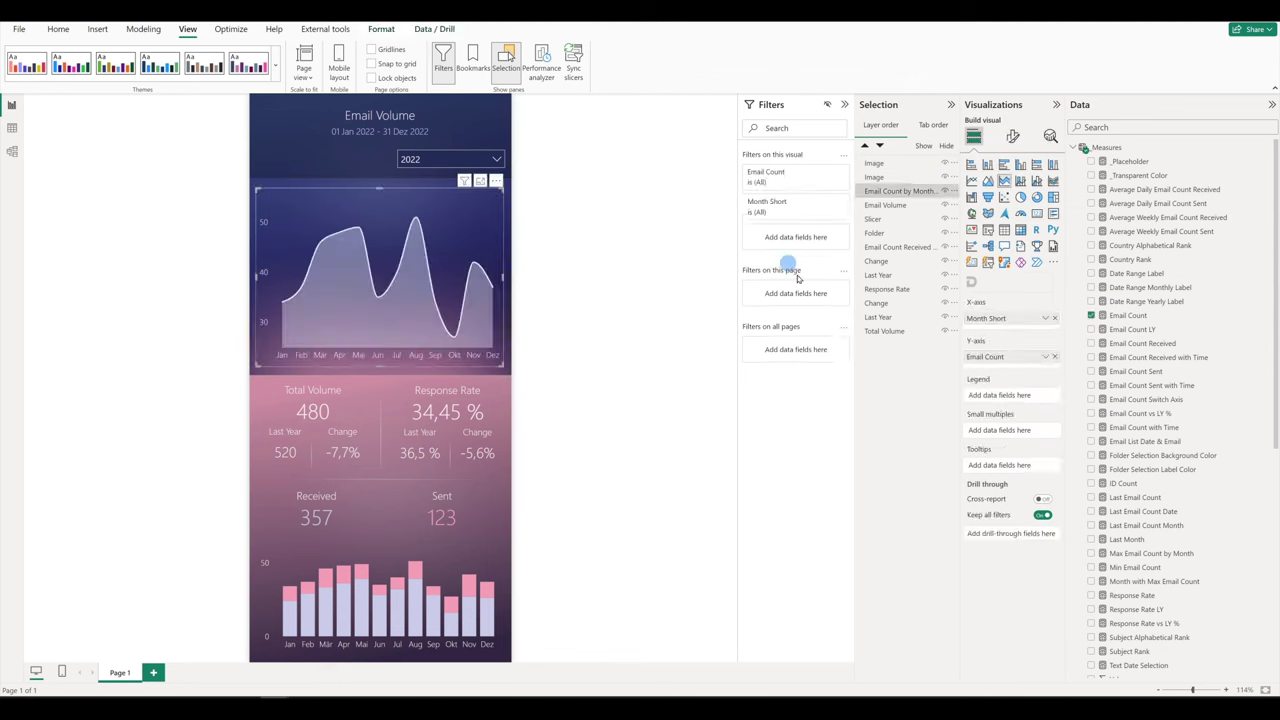
left_click_drag(905, 191, 907, 163)
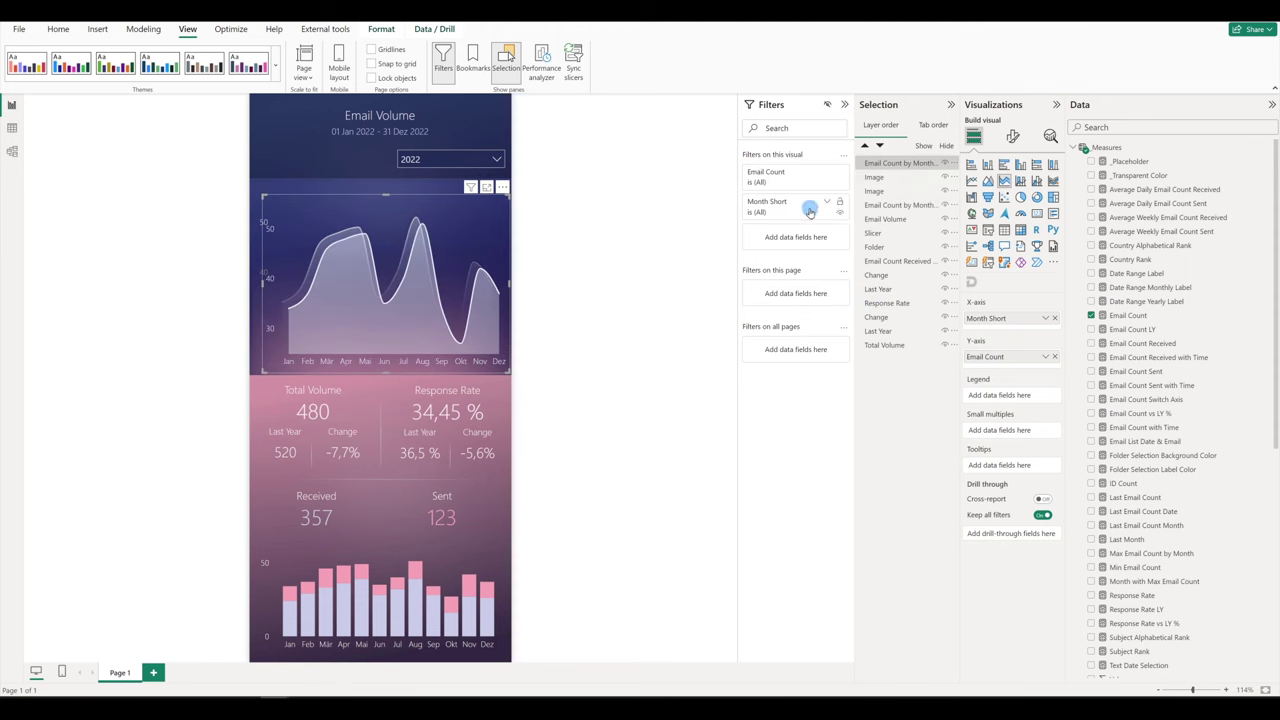
Align both Email Count by Month charts at horizontal position 9 and vertical position 141
left_click(899, 206)
left_click(899, 206)
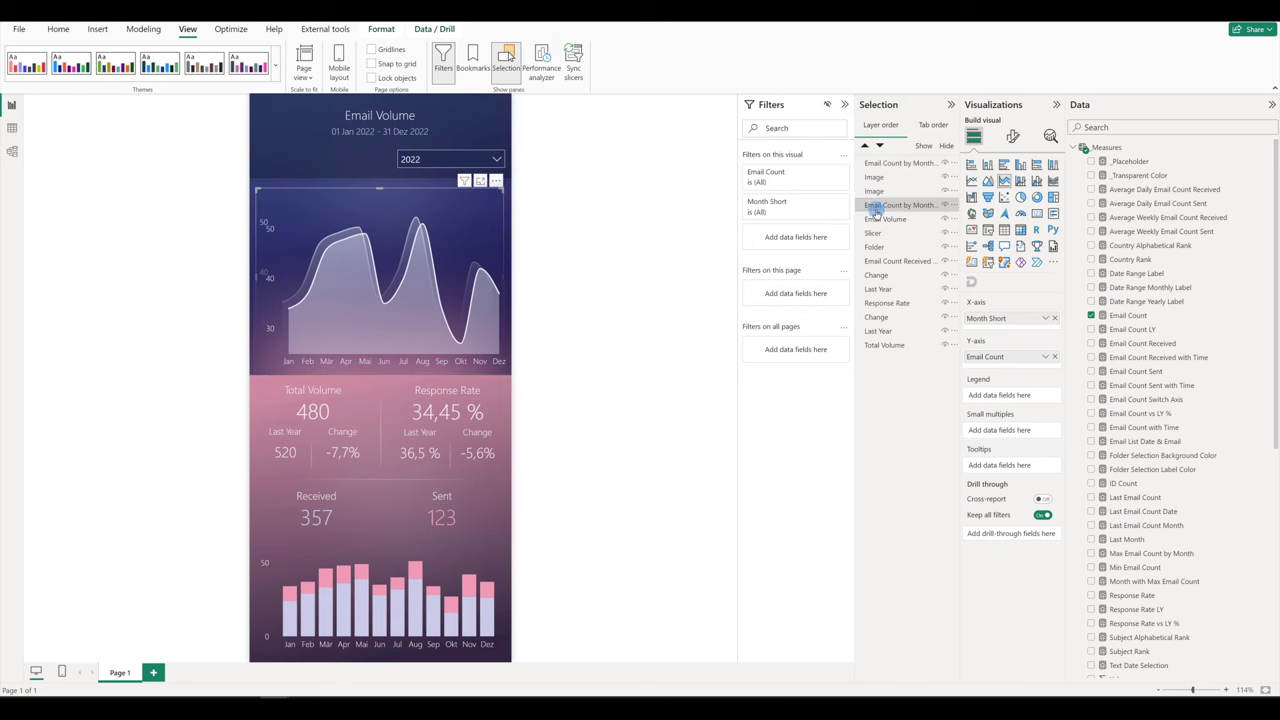
left_click(906, 165)
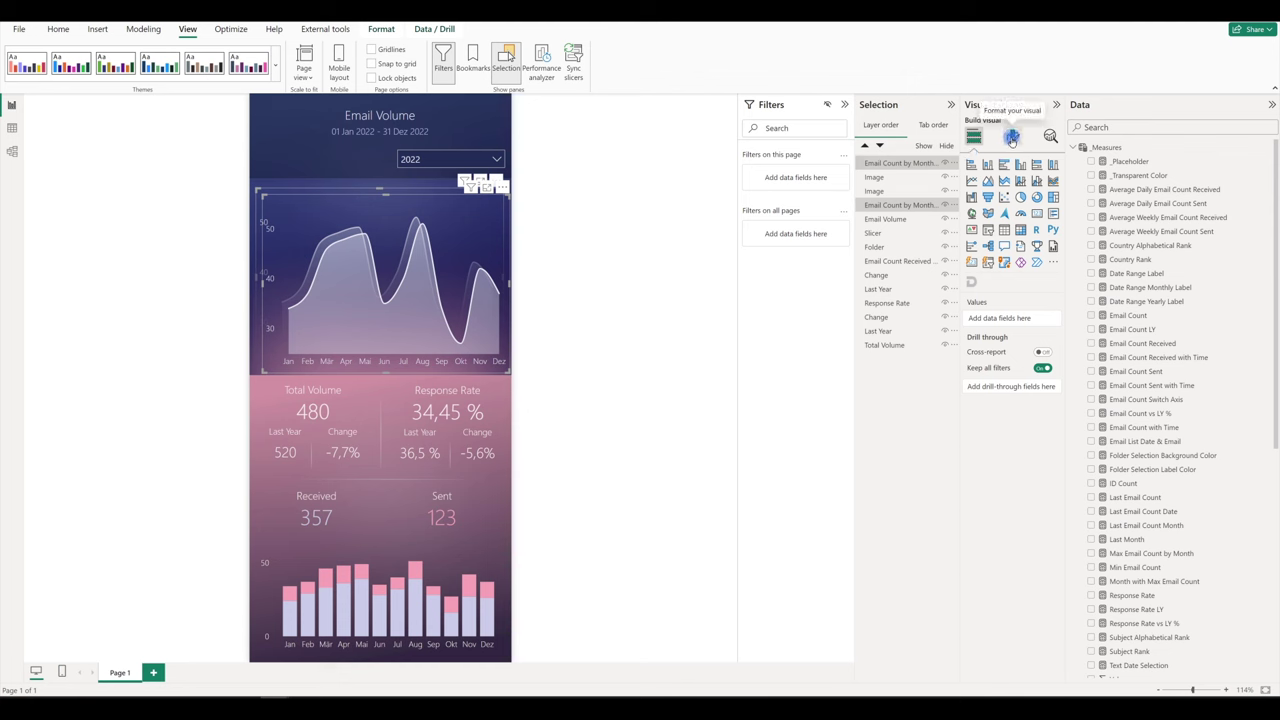
left_click(1012, 138)
left_click(1011, 188)
left_click(972, 216)
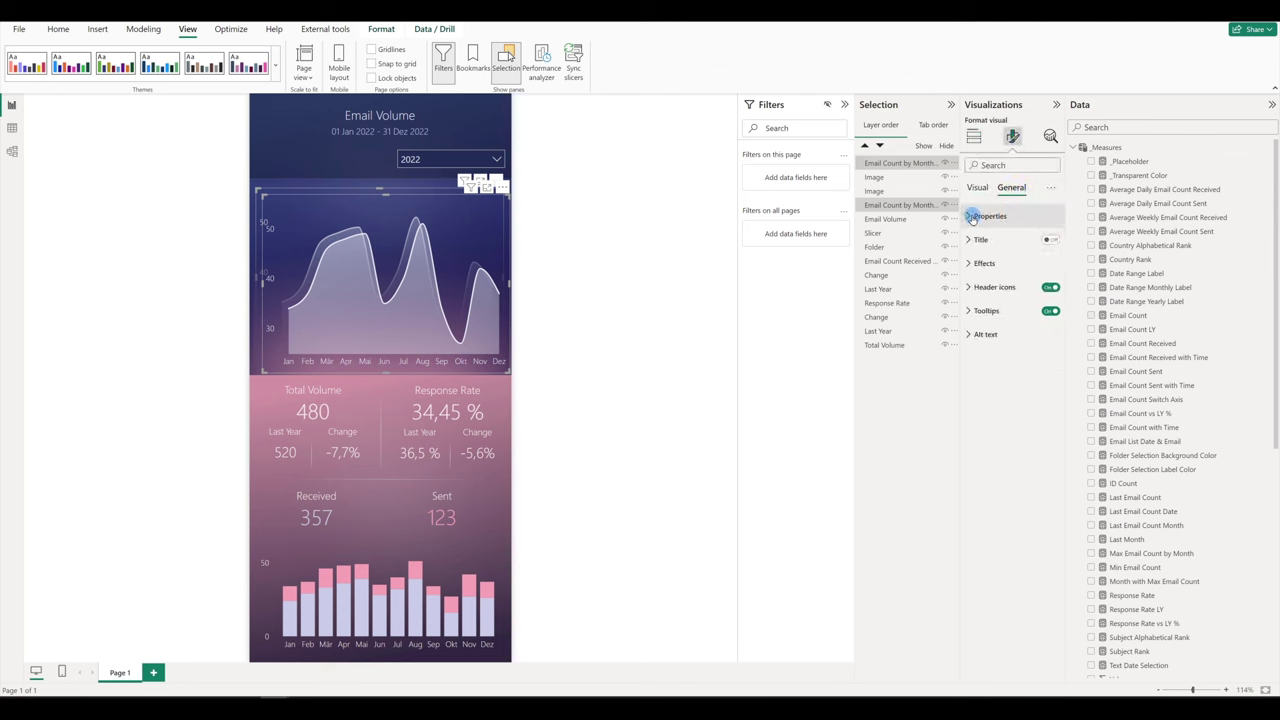
left_click(985, 349)
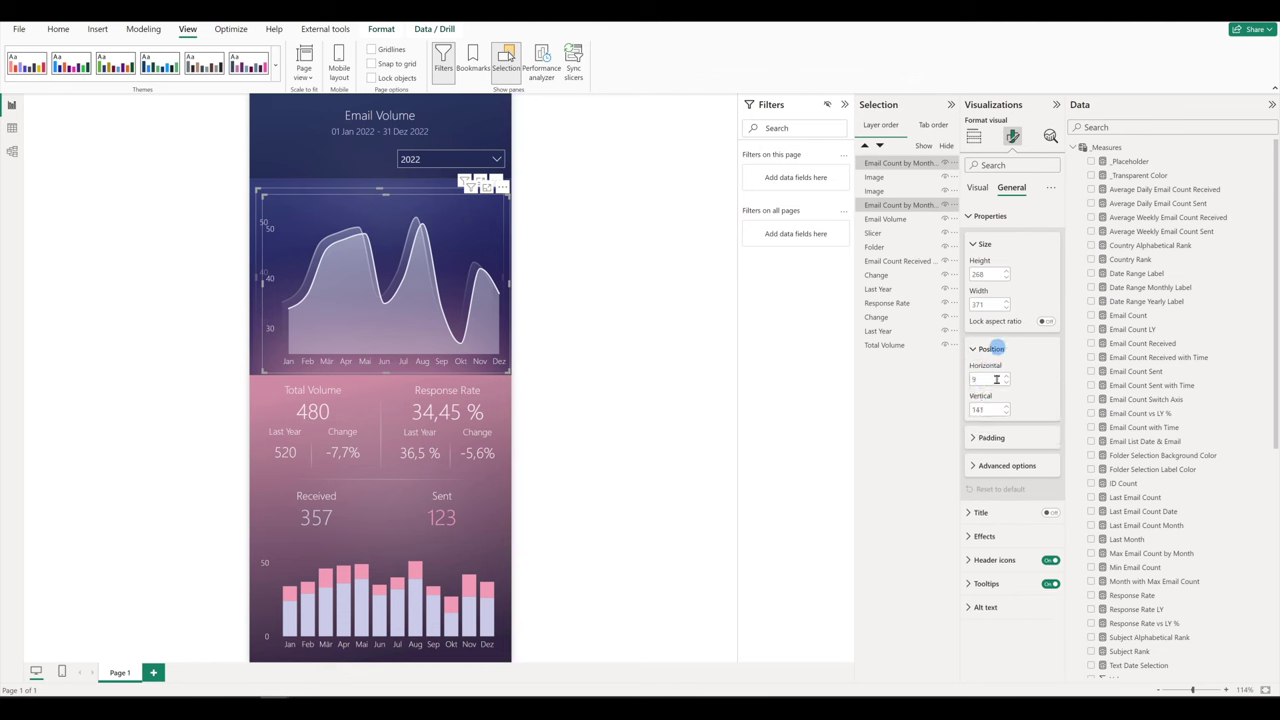
left_click(916, 214)
left_click(1025, 405)
double_click(983, 410)
left_click(916, 207)
left_click(918, 204)
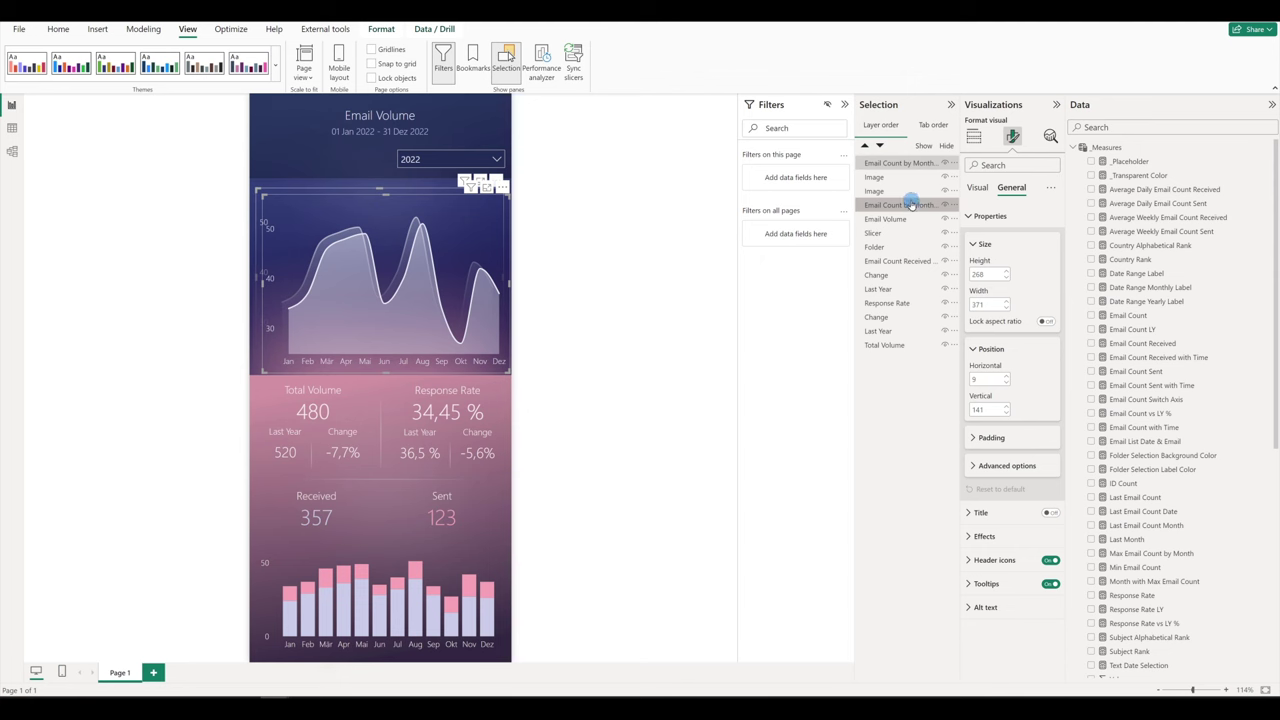
left_click(893, 206)
left_click(993, 380)
left_click(1008, 399)
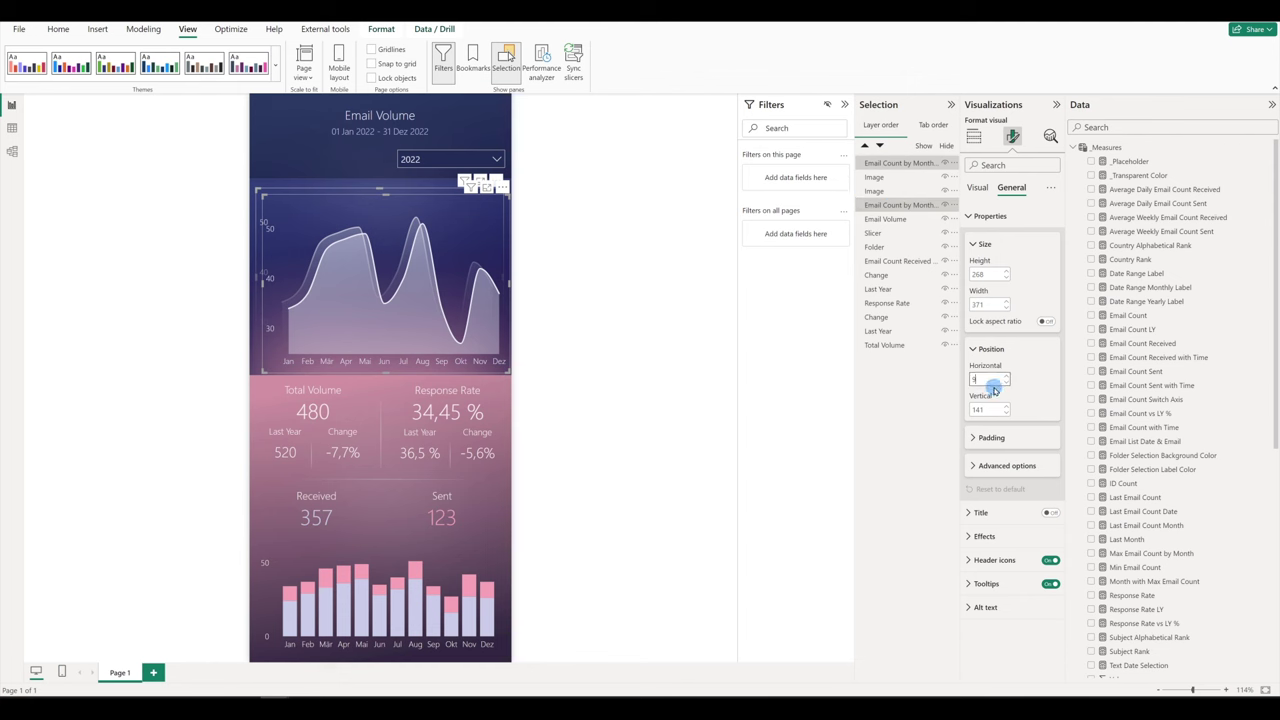
key("Tab")
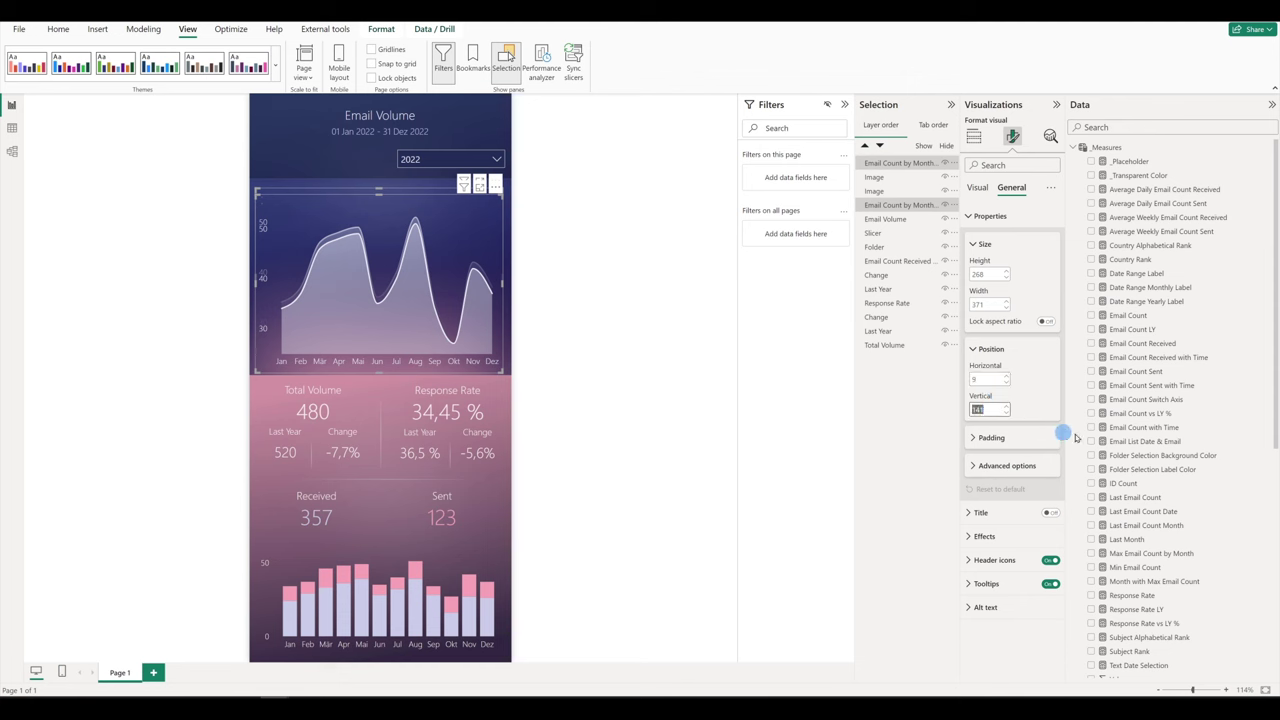
left_click(985, 409)
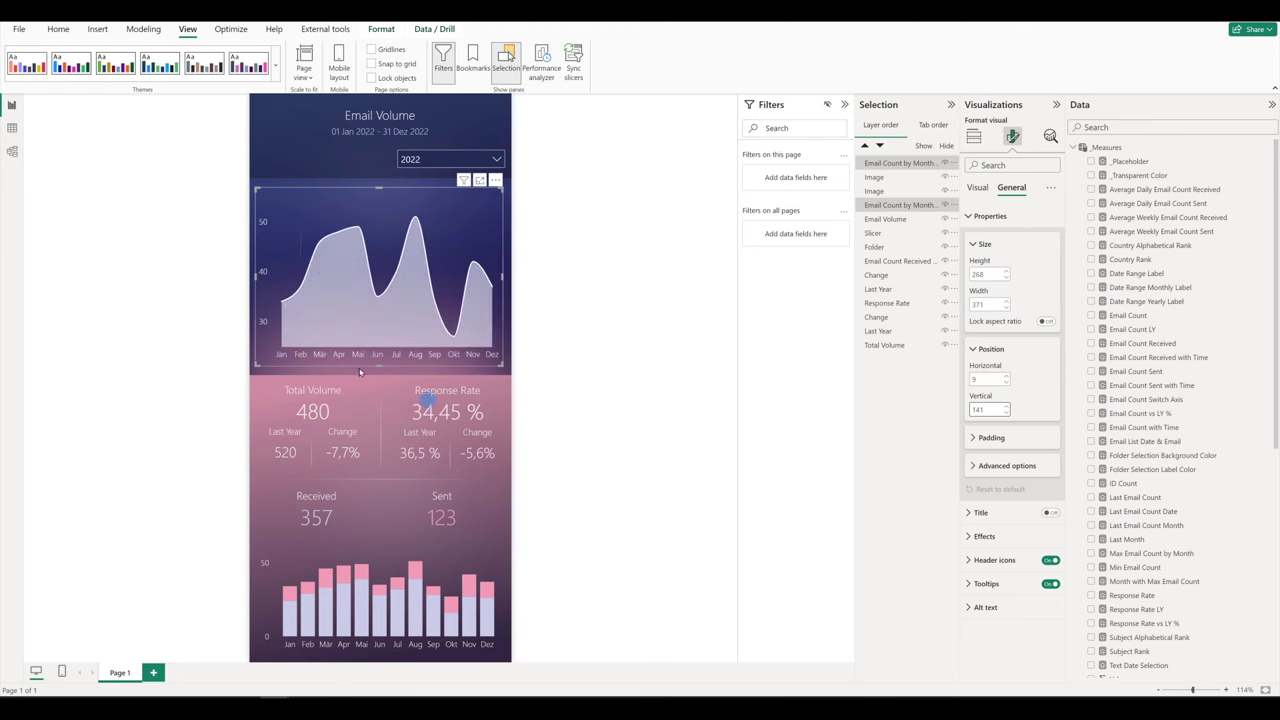
Convert the topmost Email Count by Month chart to a line chart
left_click(921, 164)
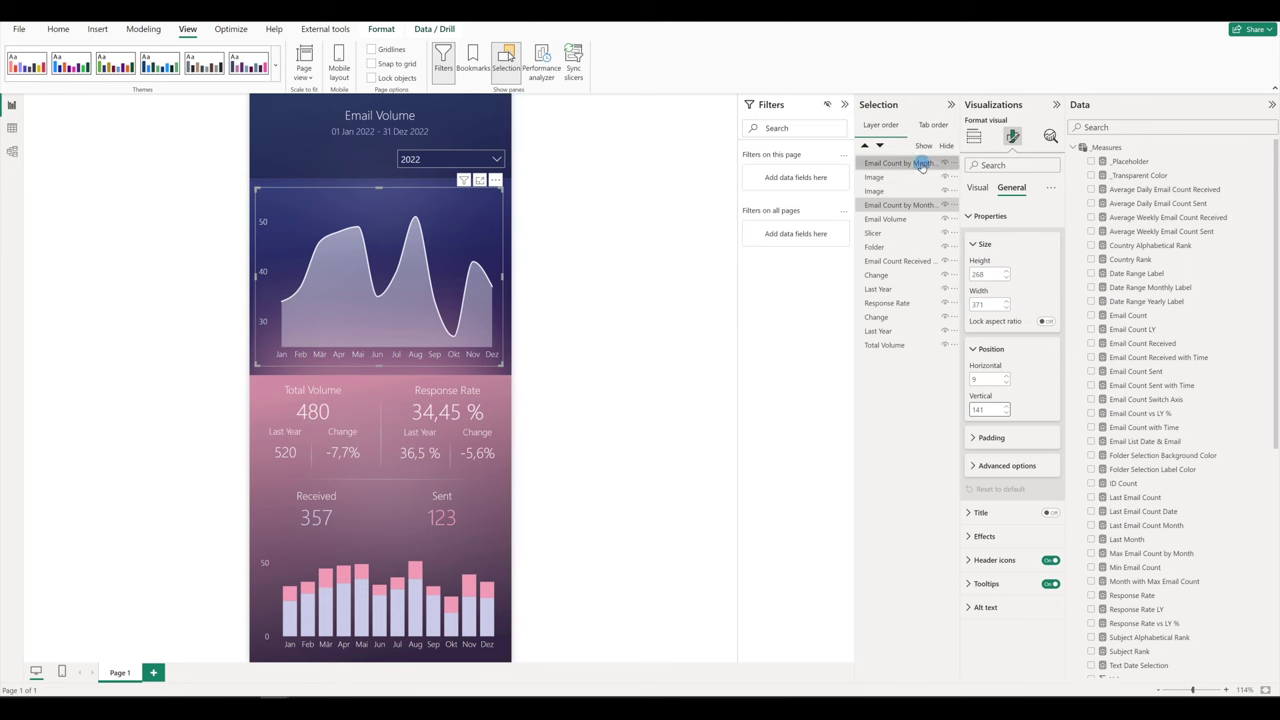
left_click(894, 163)
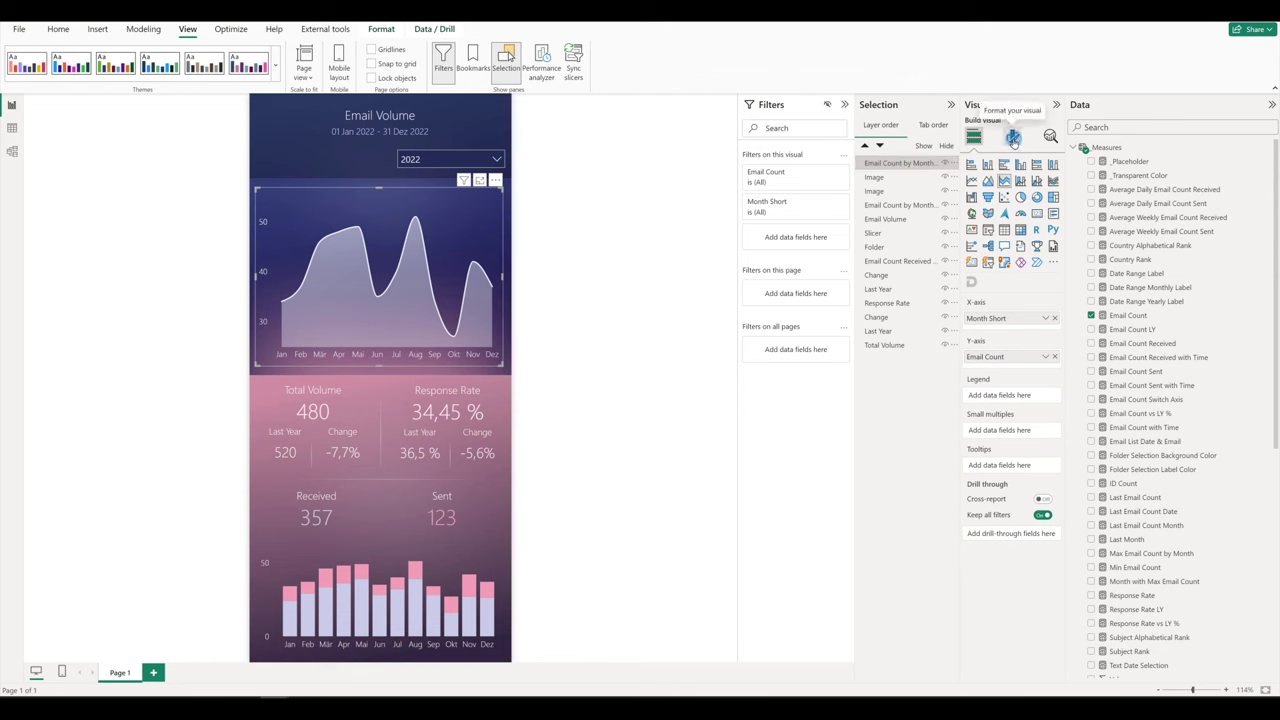
left_click(971, 181)
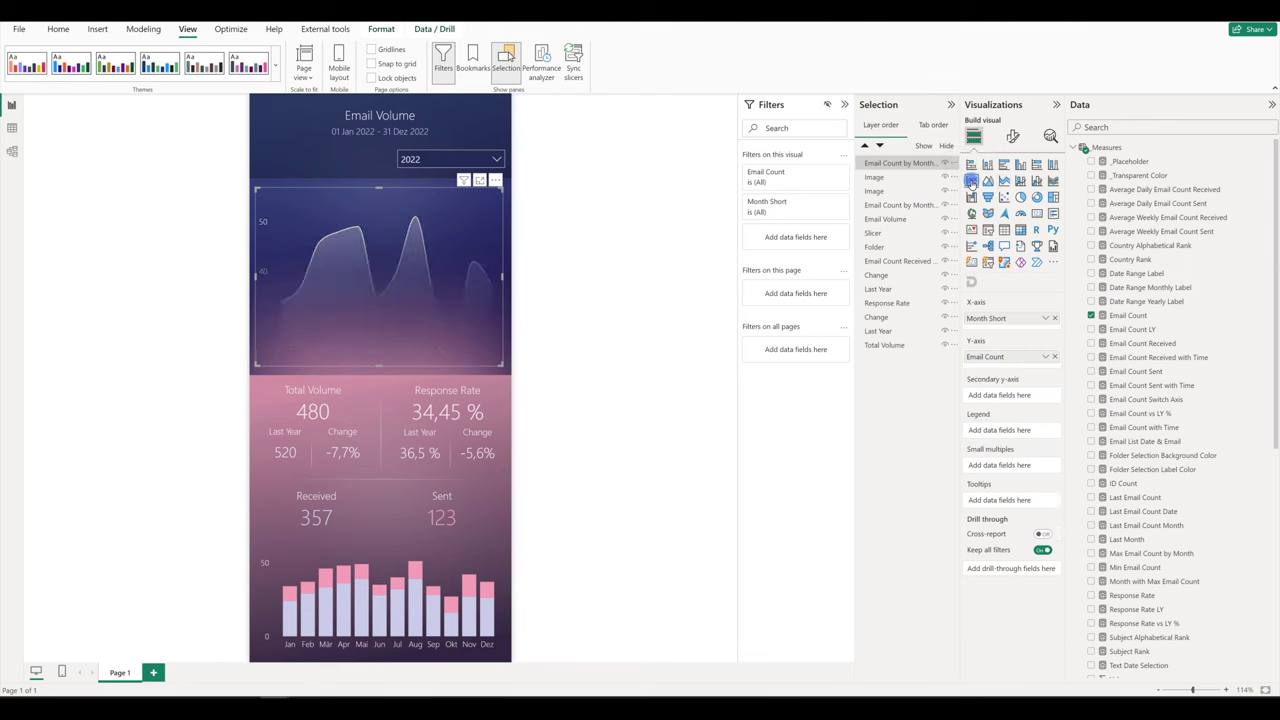
left_click(637, 264)
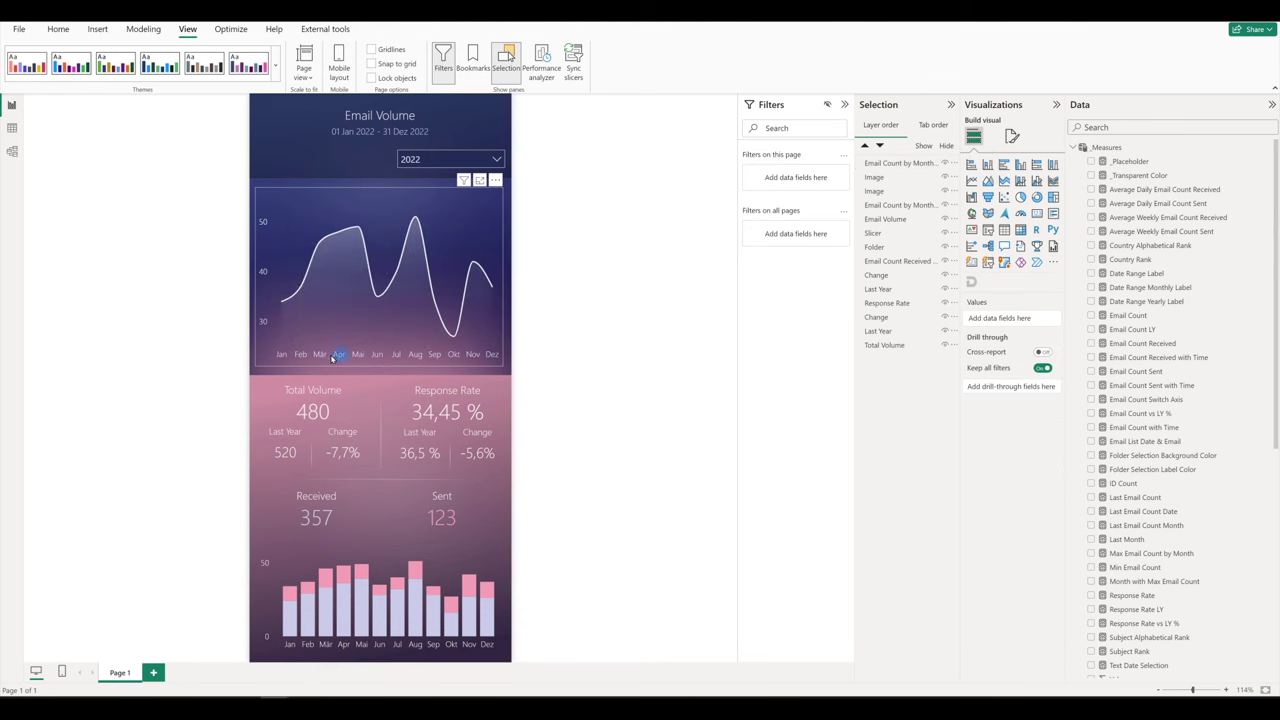
Test the layered line chart's interaction by selecting February and clearing the selection
left_click(297, 357)
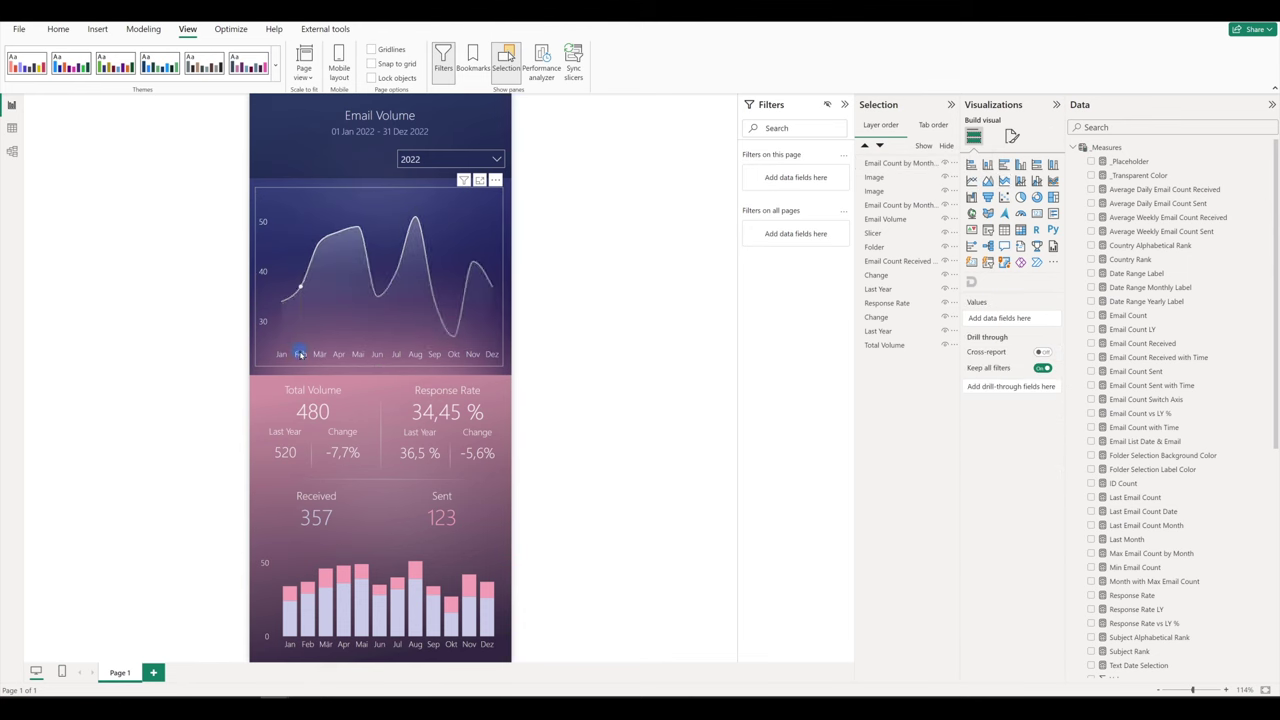
left_click(335, 290)
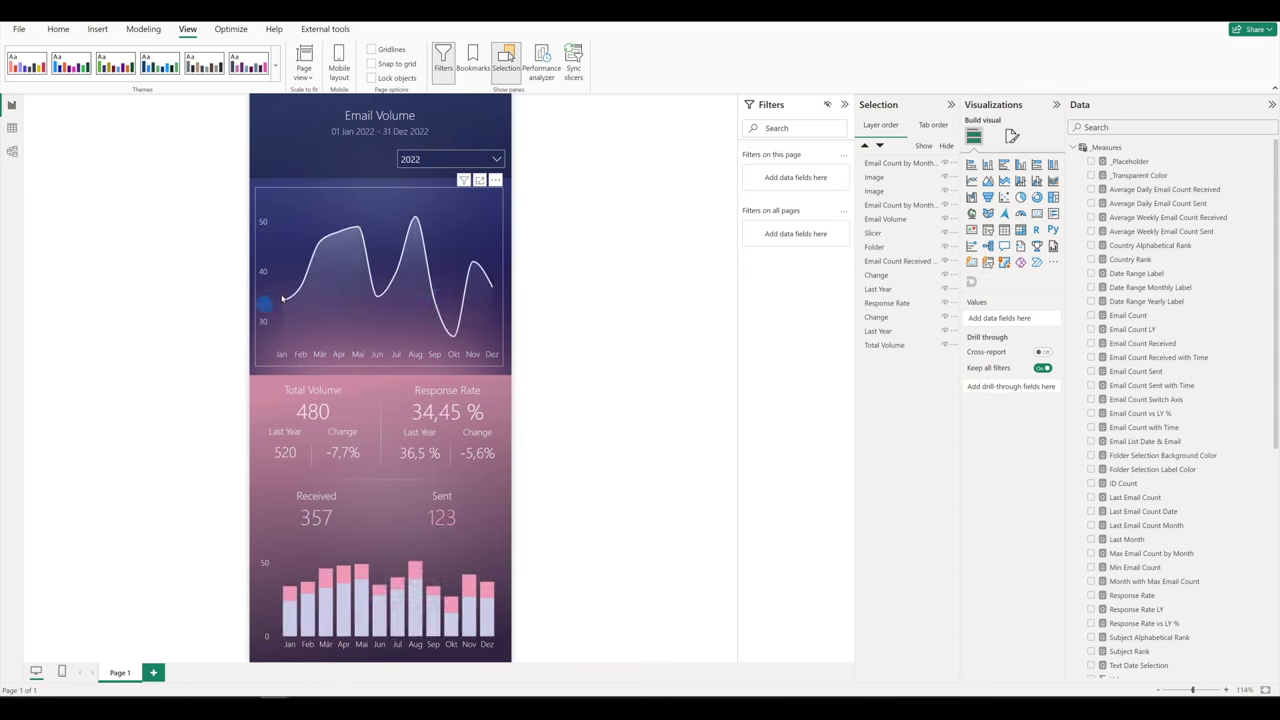
left_click(613, 340)
left_click(263, 321)
left_click(621, 286)
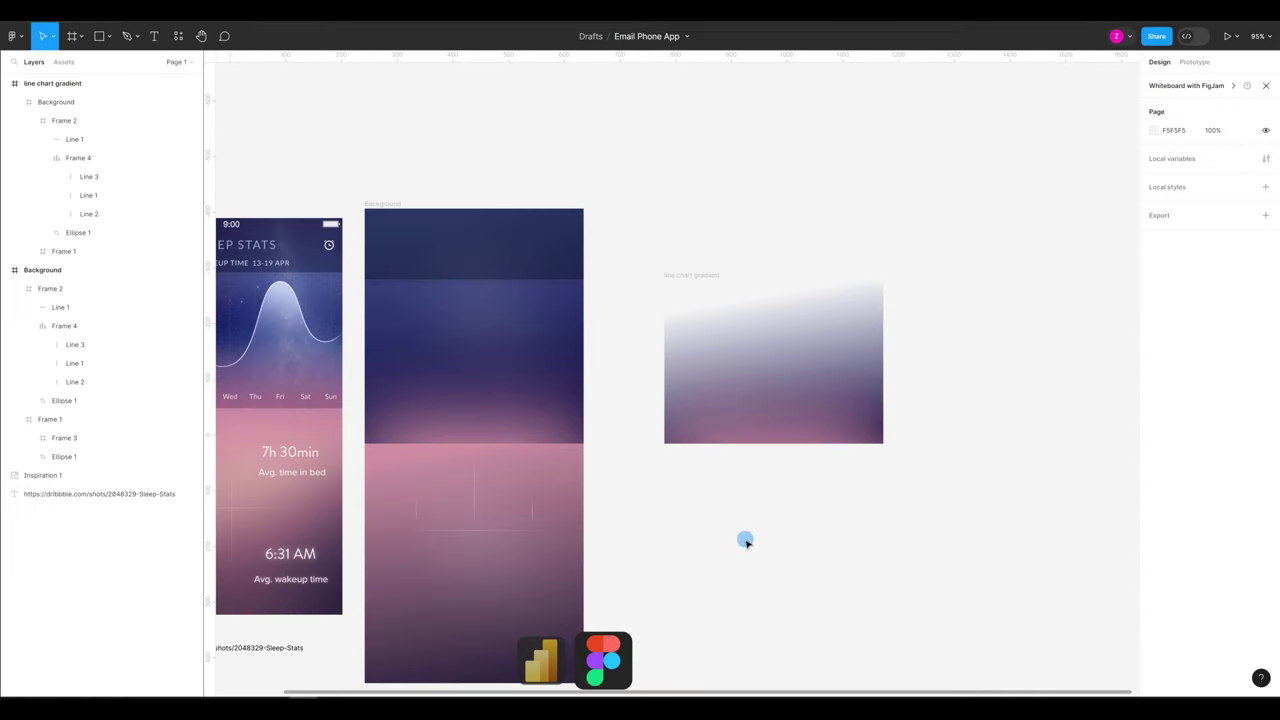
In Figma, draw a 393 × 243 frame across the lowest part of the Background's Frame 2
scroll(745, 540, "down", 4)
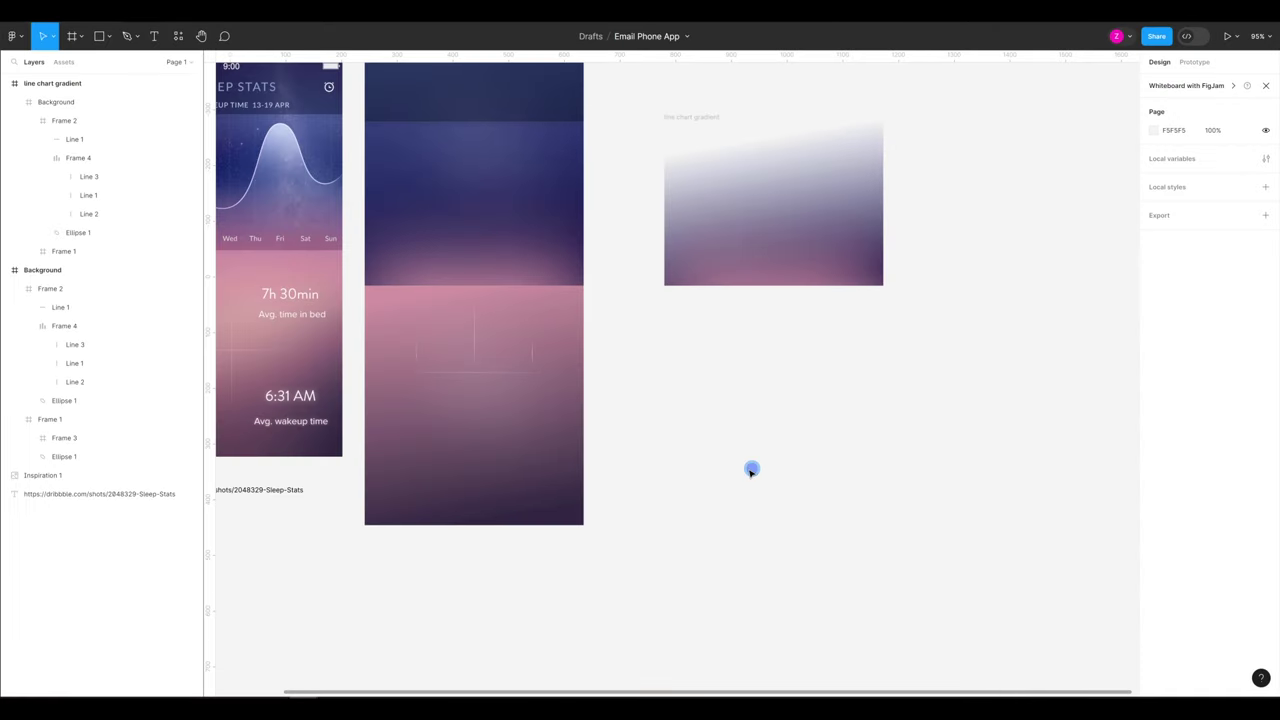
key("f")
left_click_drag(381, 390, 575, 524)
left_click_drag(388, 430, 368, 430)
left_click_drag(577, 444, 583, 447)
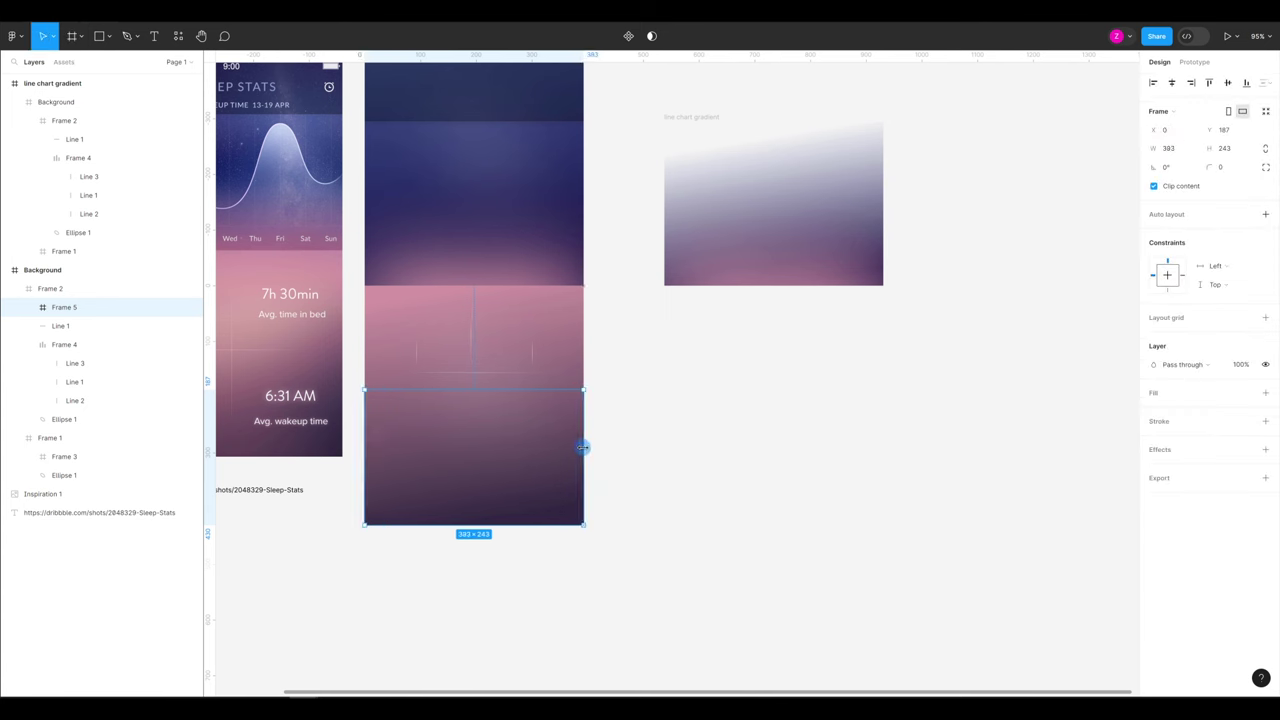
Add a fill to the new frame in Frame 2 and make it a linear gradient
left_click(1265, 392)
left_click(1156, 419)
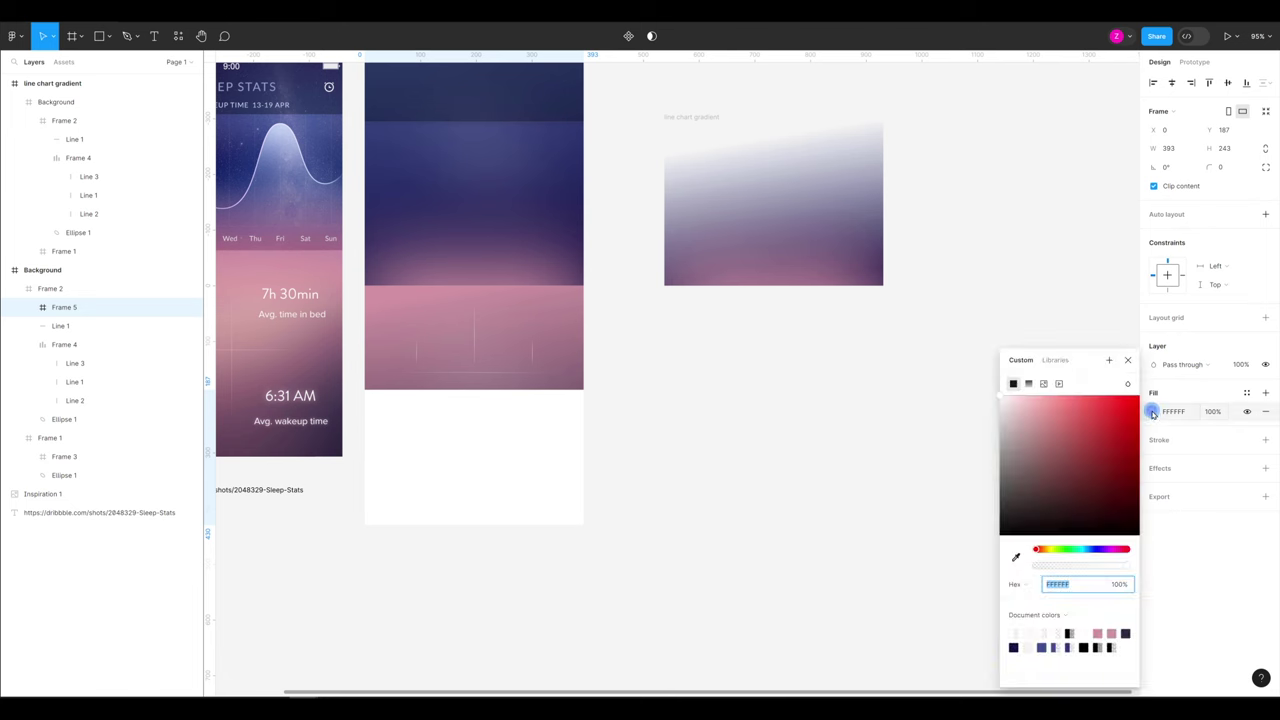
left_click(1028, 384)
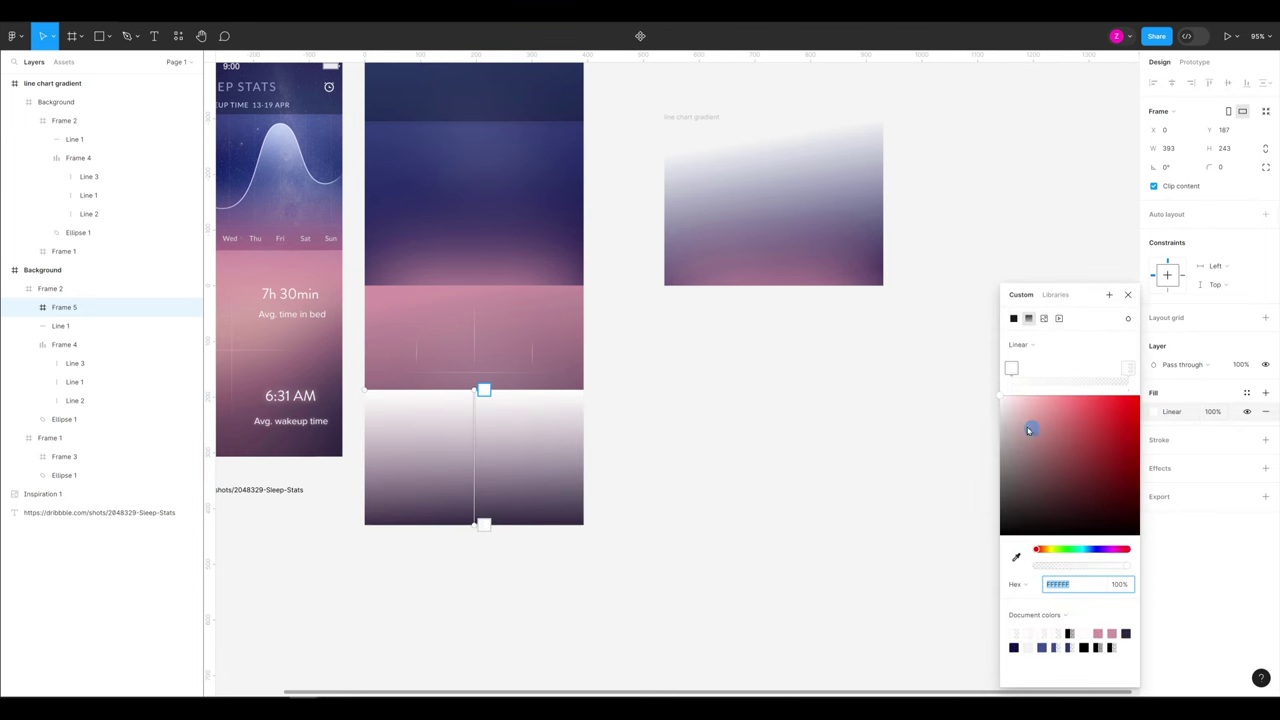
Sample the mauve just above the frame (987587) for the gradient's start stop and the background's dark lower-edge colour for its end stop
left_click(1016, 561)
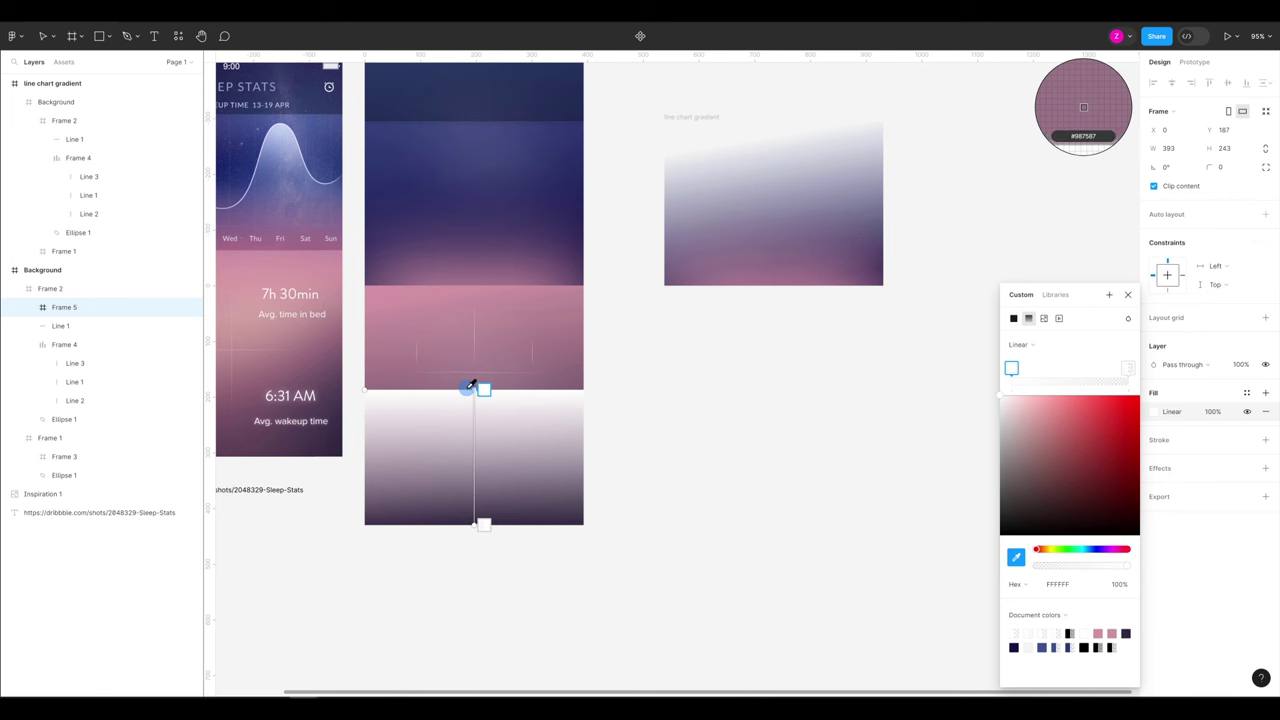
left_click(471, 386)
left_click(1128, 368)
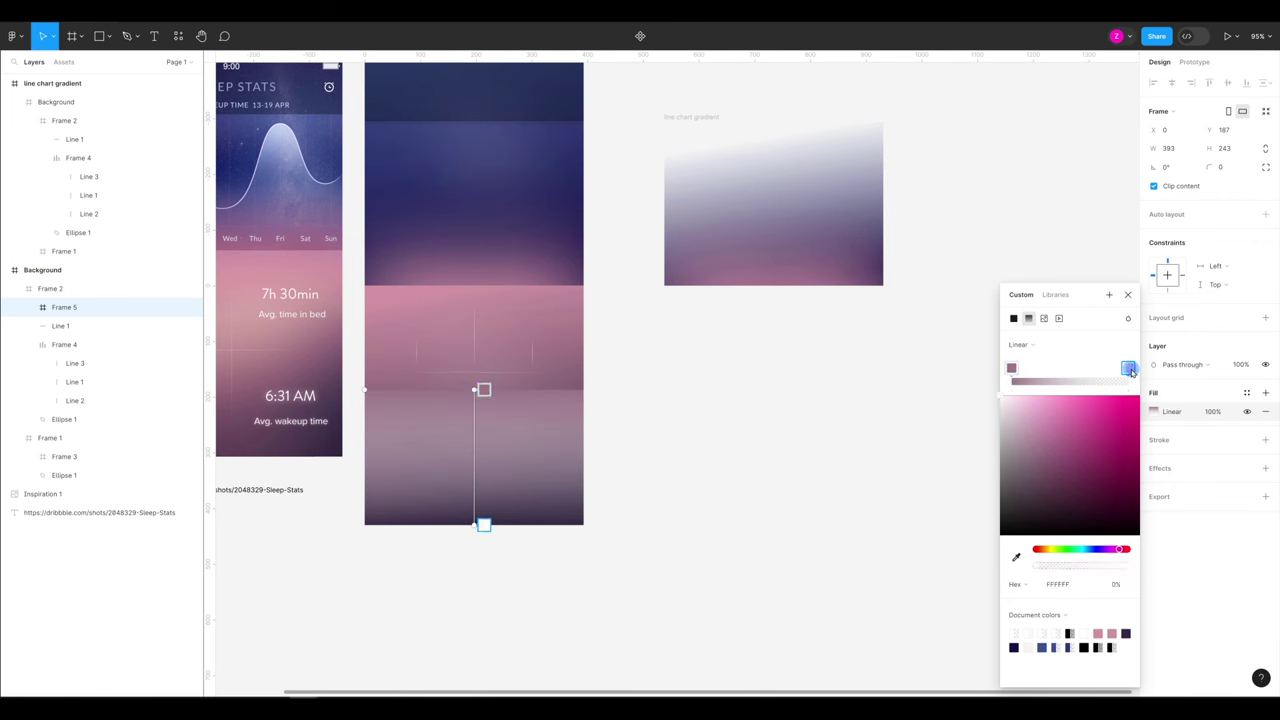
left_click(1015, 561)
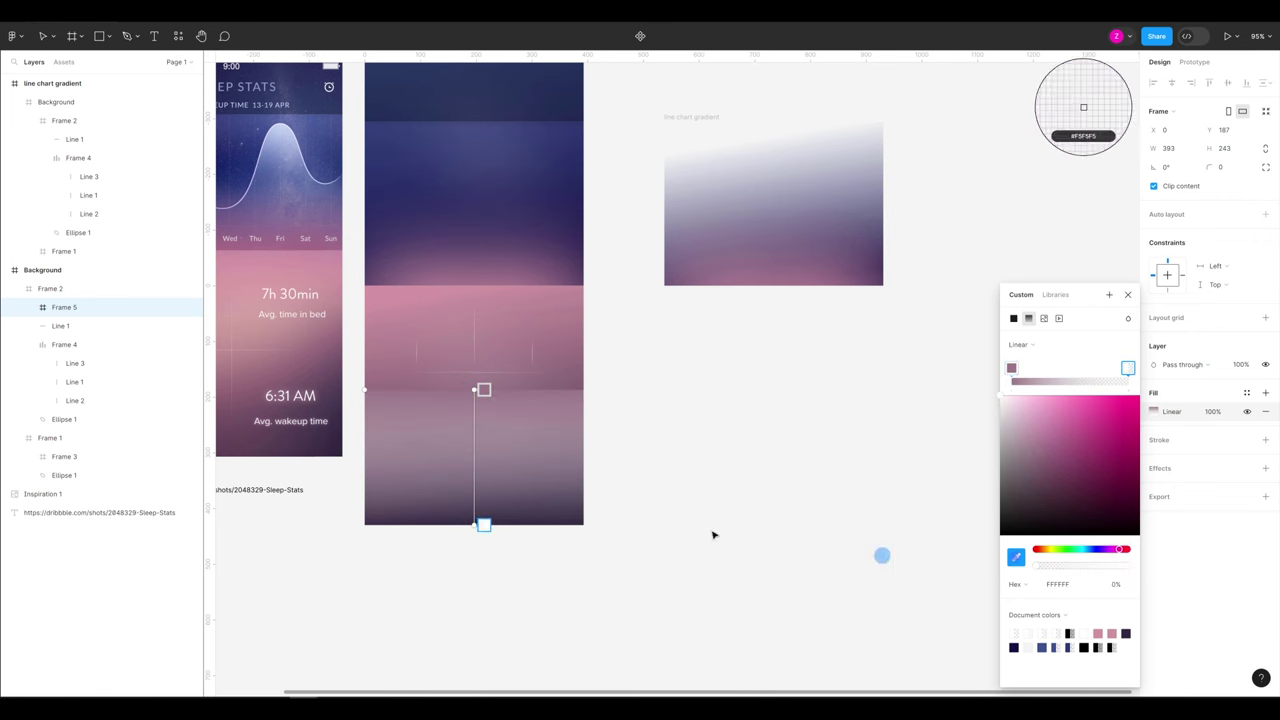
left_click(503, 521)
Set the gradient's start stop to 0% opacity and add a second stop about a quarter of the way down, also at 0% opacity
left_click(1011, 368)
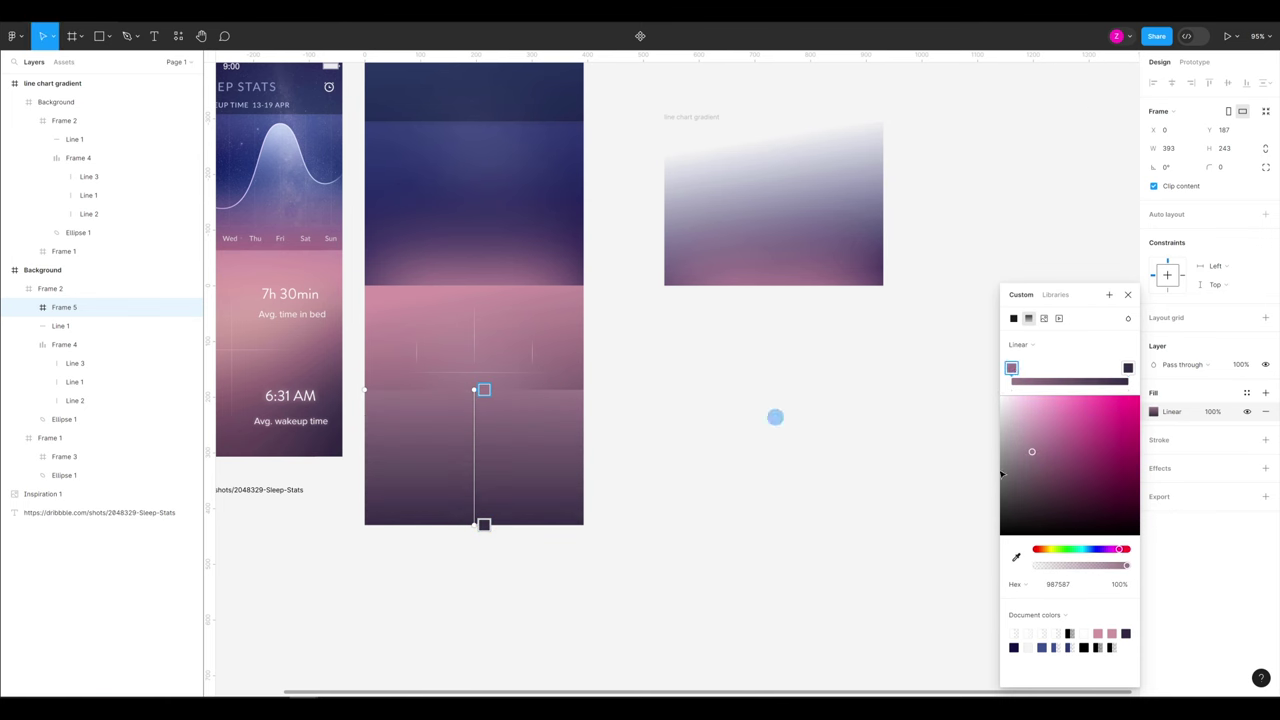
left_click(1120, 586)
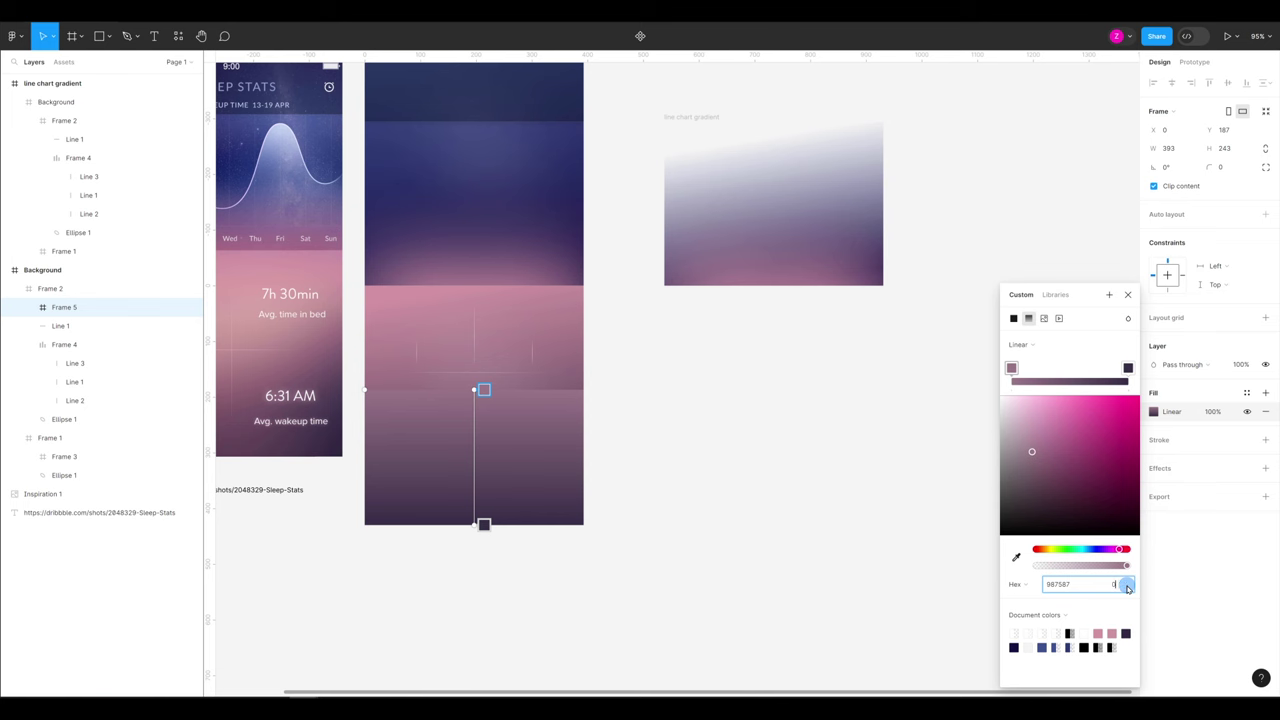
key("Return")
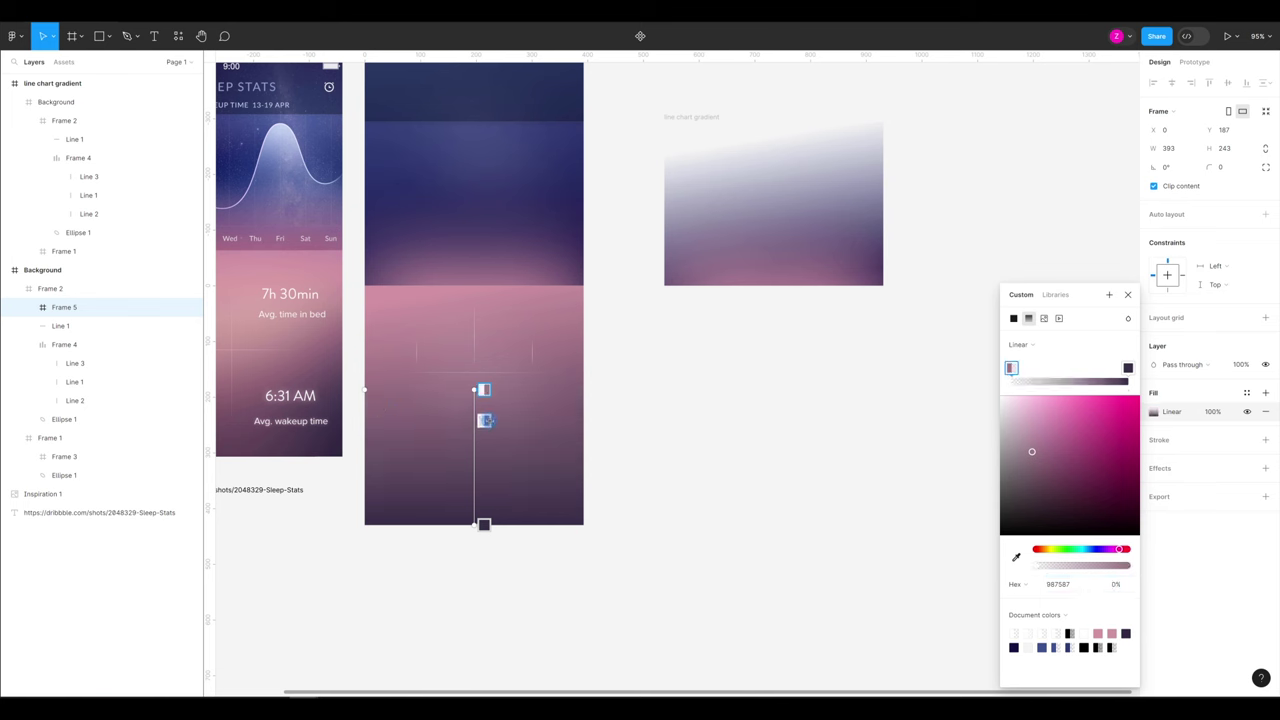
left_click(485, 425)
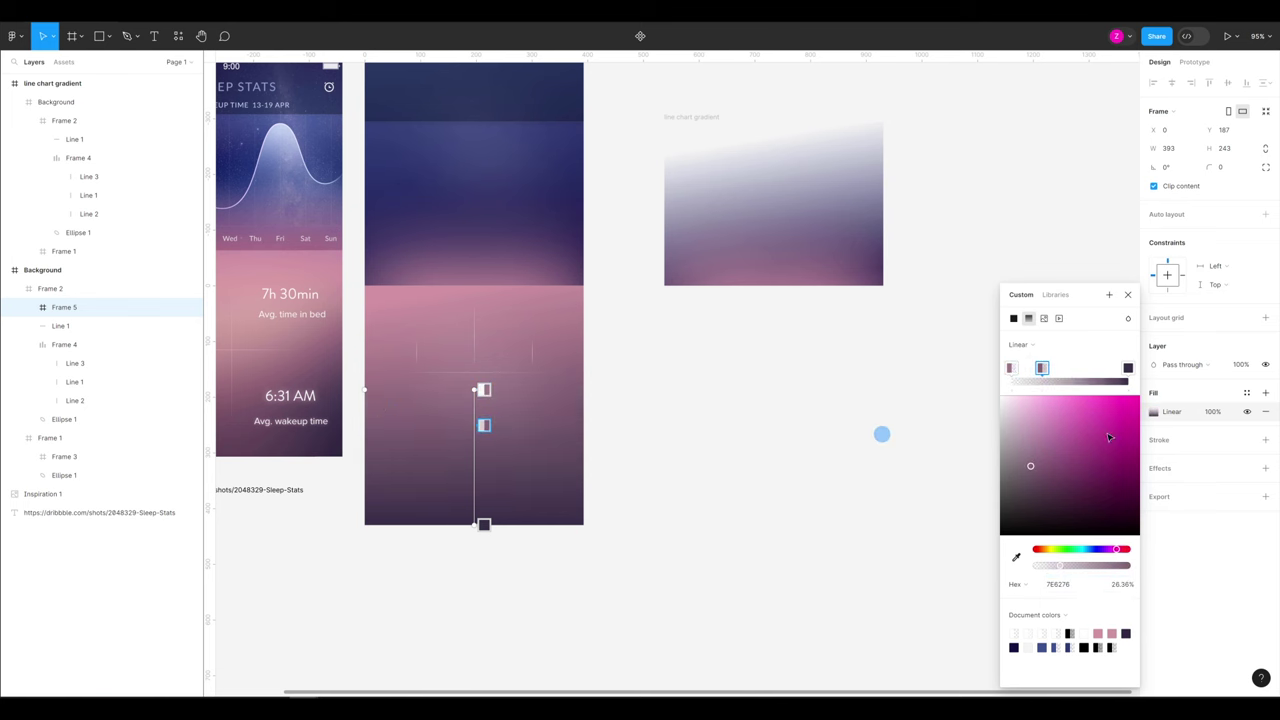
left_click(1121, 586)
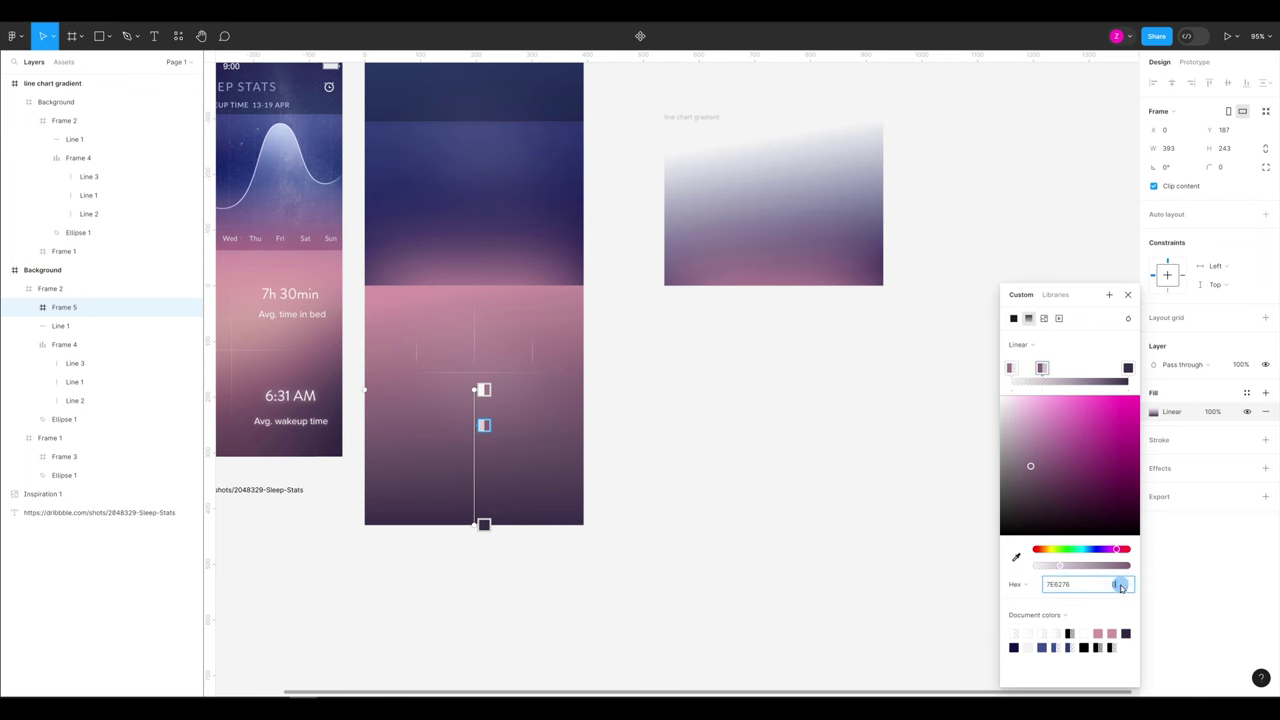
type("0")
key("Return")
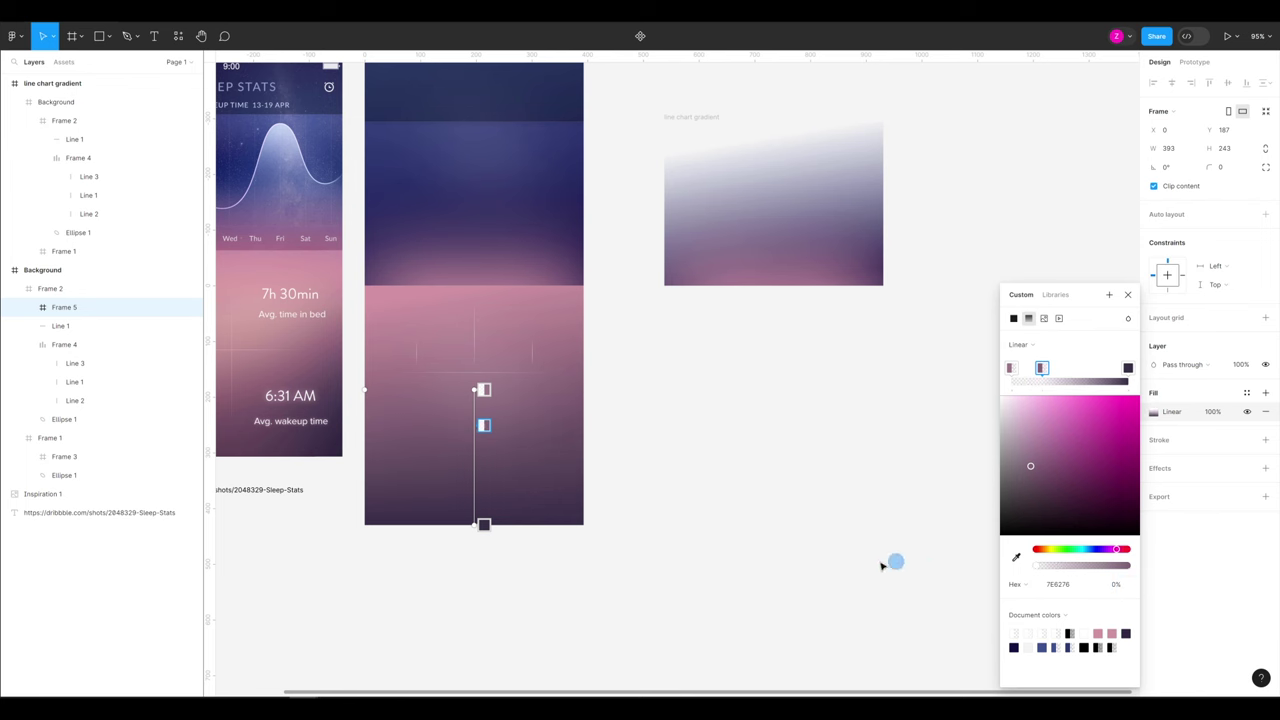
Move the gradient frame out of the Background onto the empty canvas beside it and rename it "column chart gradient"
key("Escape")
left_click_drag(675, 441, 694, 443)
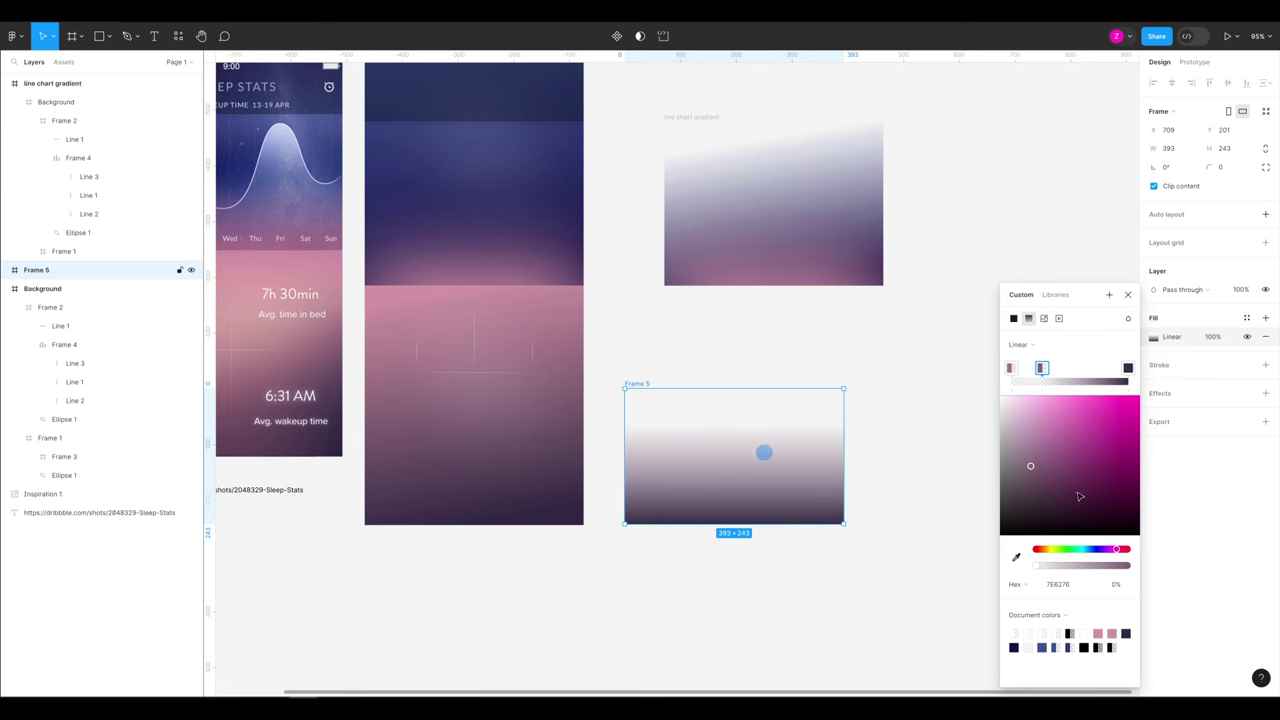
left_click(1164, 410)
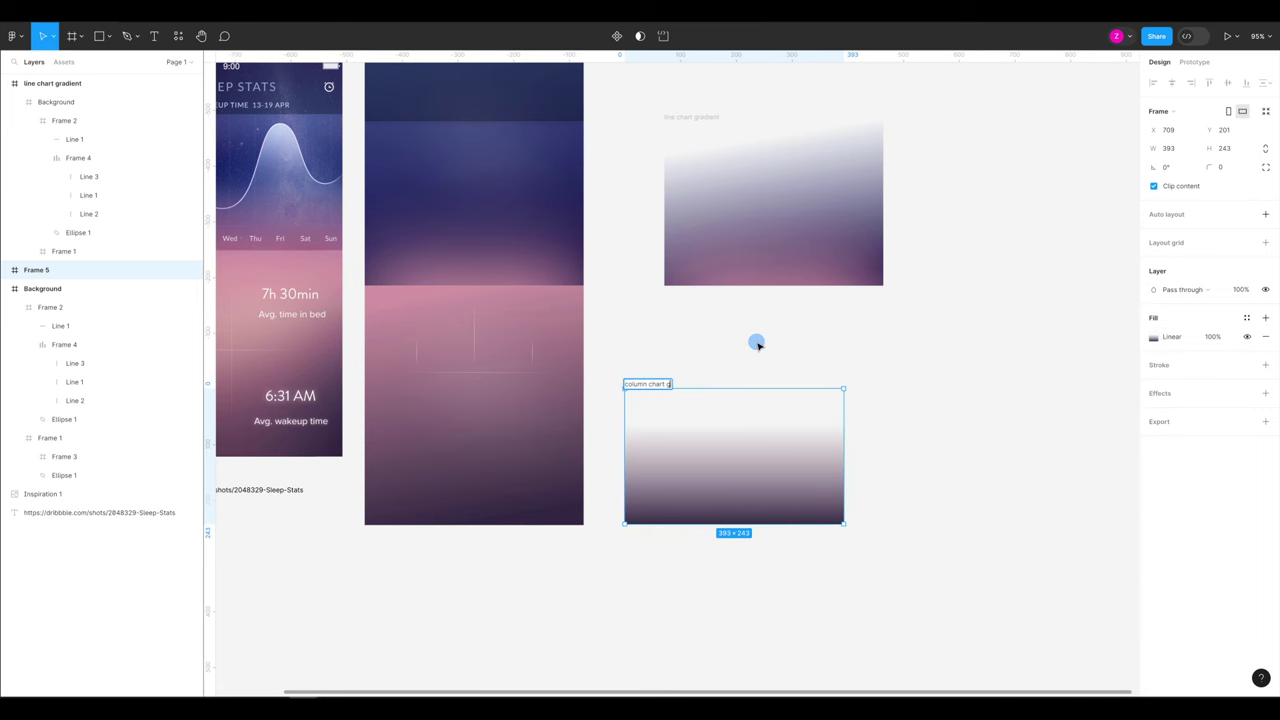
Export the column chart gradient frame as a PNG
left_click(1265, 421)
left_click(1215, 484)
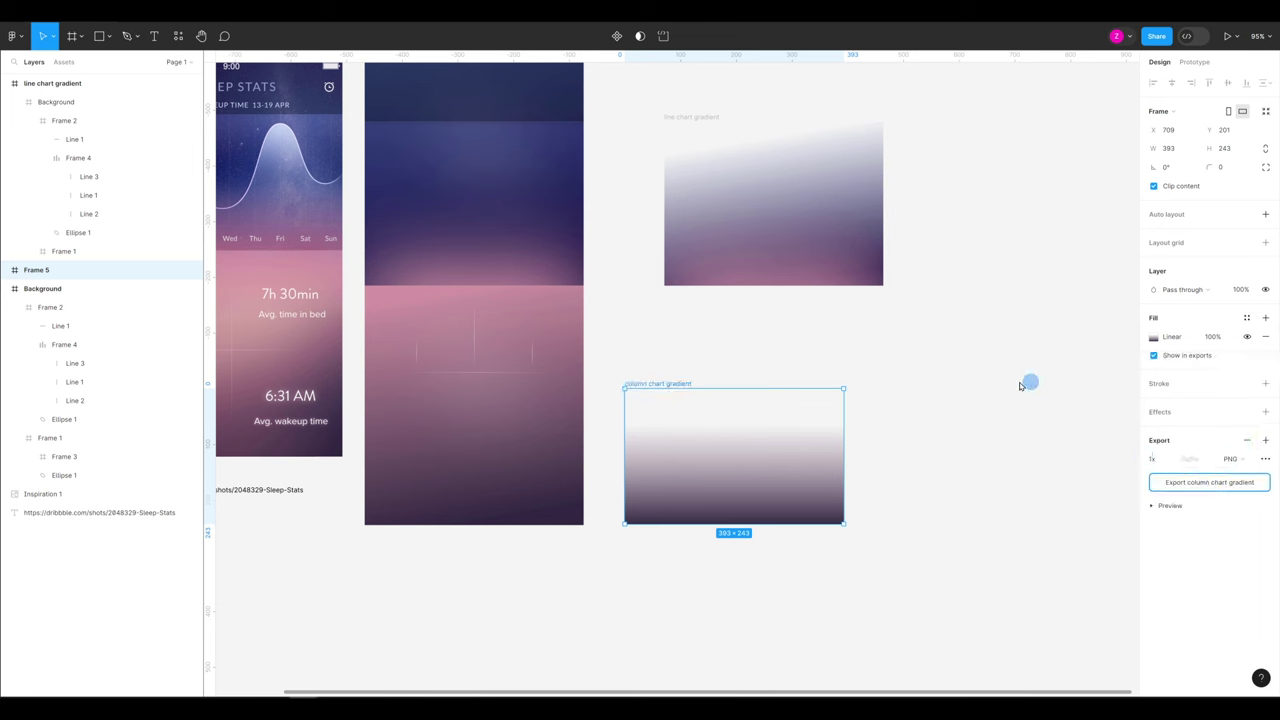
Switch to Power BI, insert the exported column chart gradient image on the report page and set its scaling to Fit
key("super+Tab")
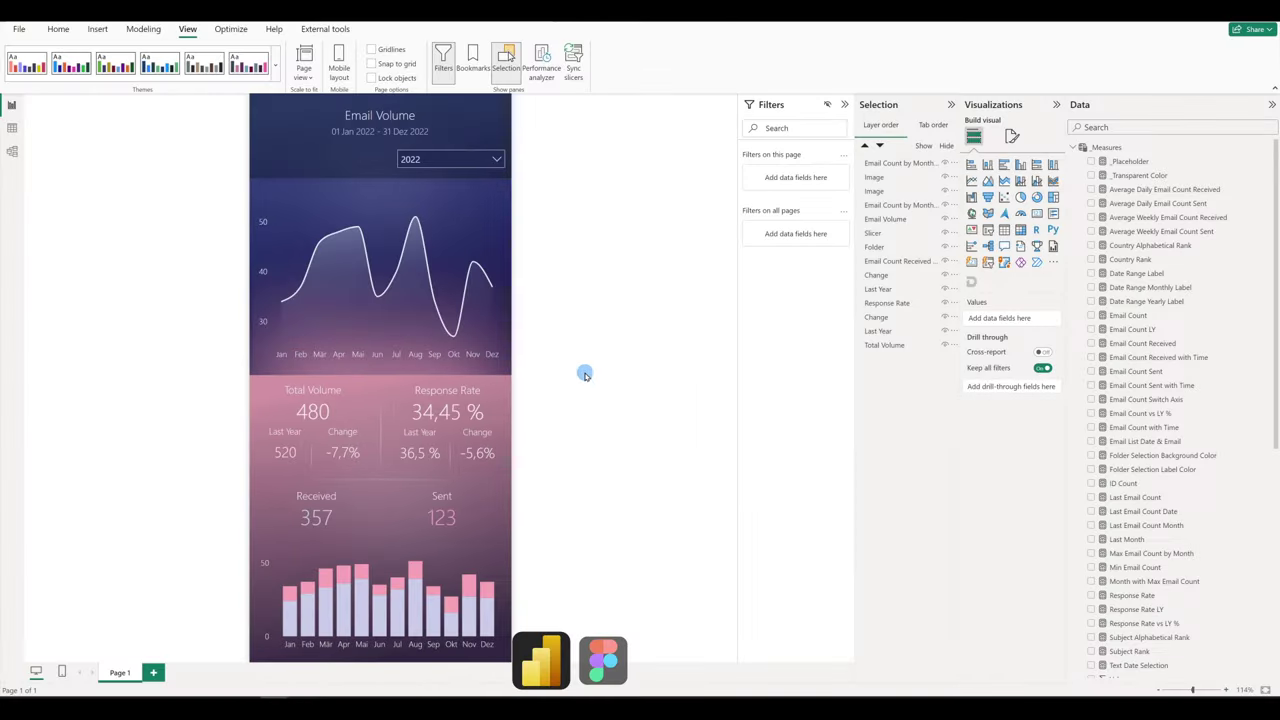
left_click(97, 31)
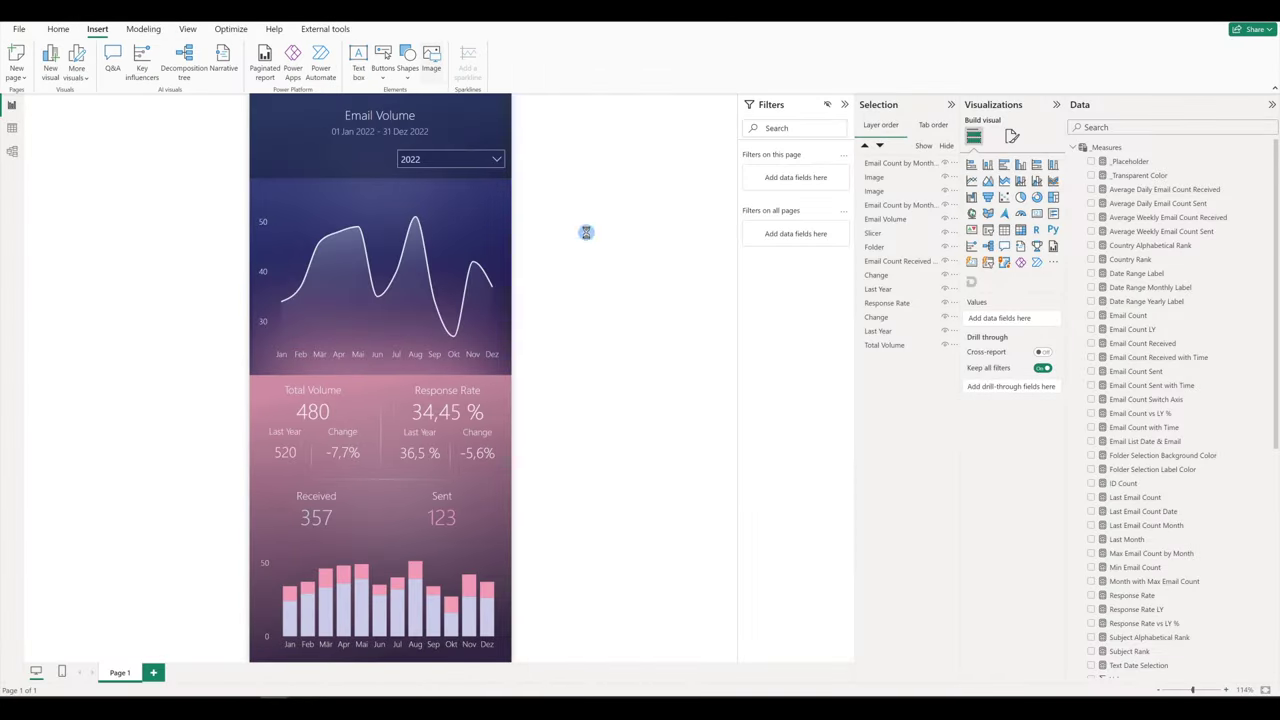
key("ctrl+v")
left_click(969, 186)
left_click(1000, 226)
left_click(1000, 253)
Place the gradient image over the column chart, stretch it to the full page width and lower its upper edge
left_click_drag(380, 270, 269, 607)
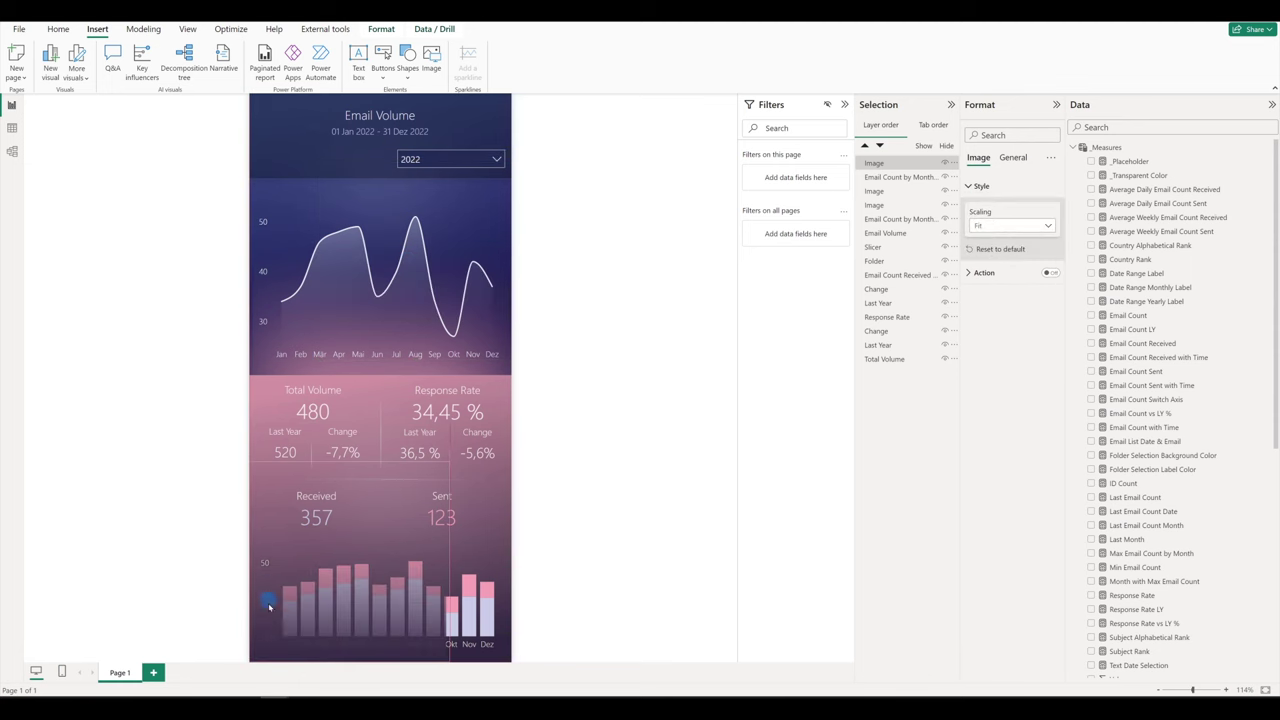
left_click_drag(449, 565, 539, 575)
left_click_drag(380, 465, 382, 533)
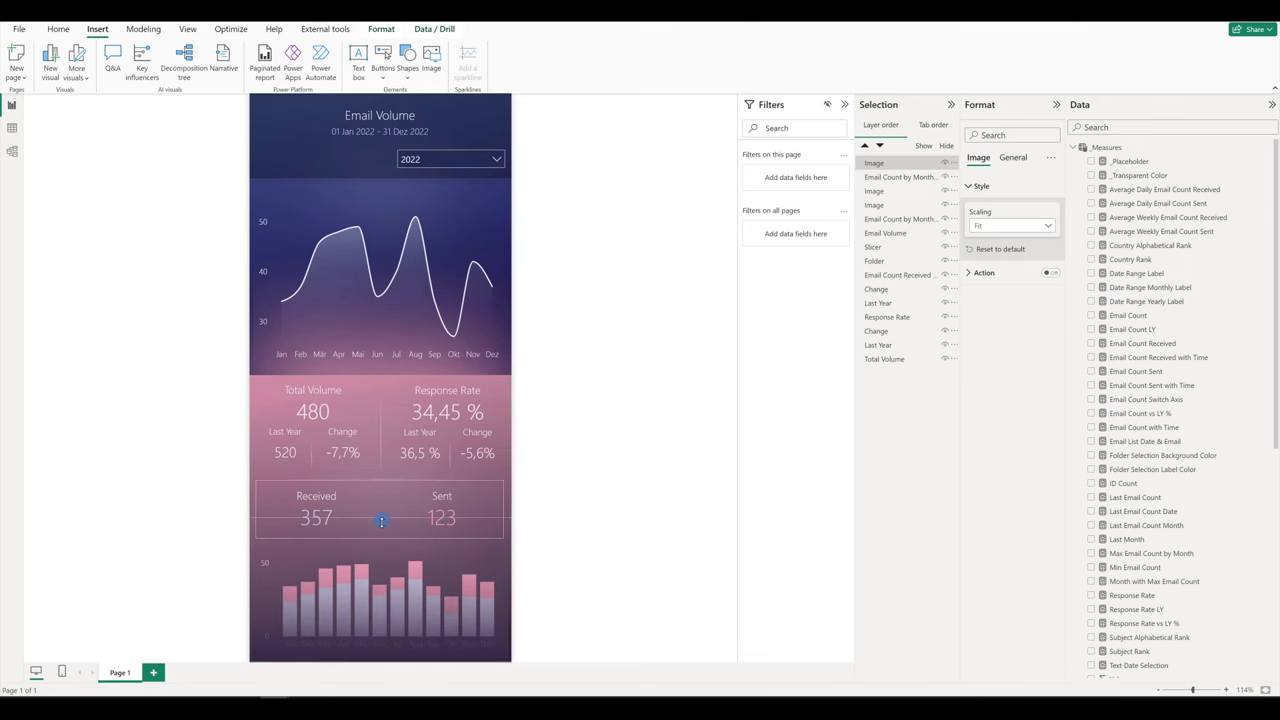
Trim the gradient image's upper edge to just above the column bars and nudge the image slightly upward to match the background
scroll(206, 517, "up", 4)
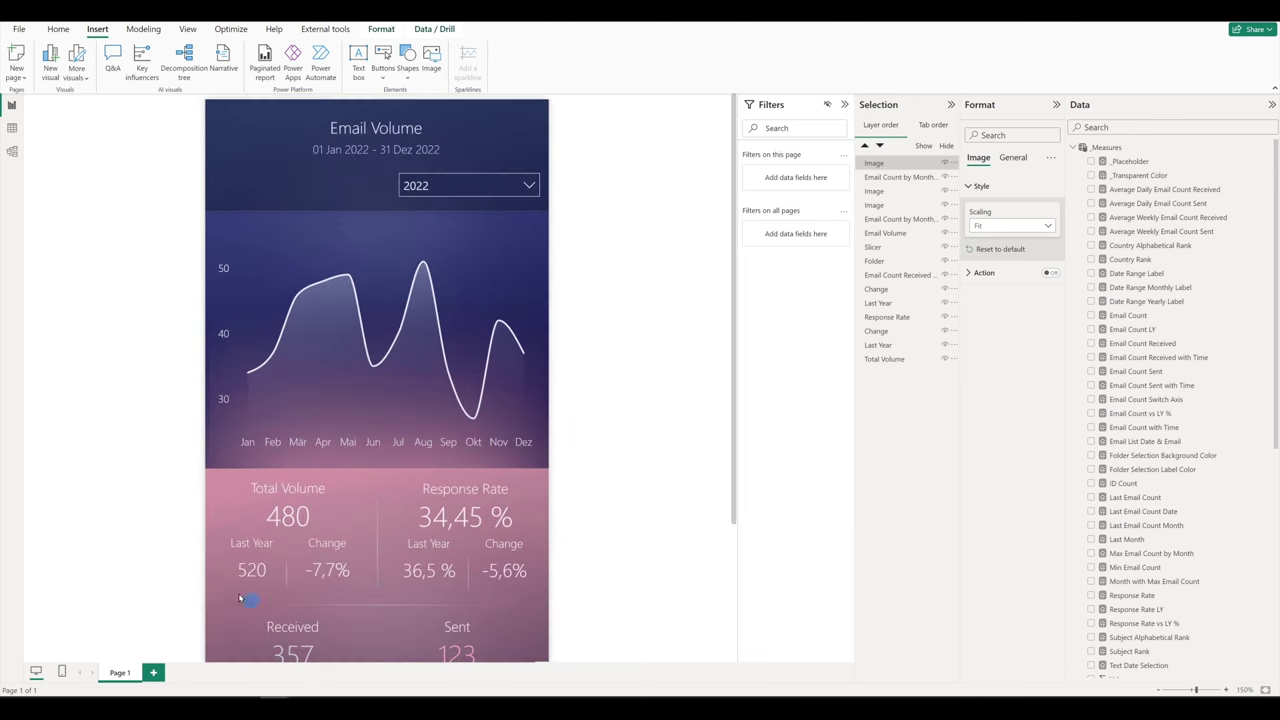
scroll(214, 563, "down", 4)
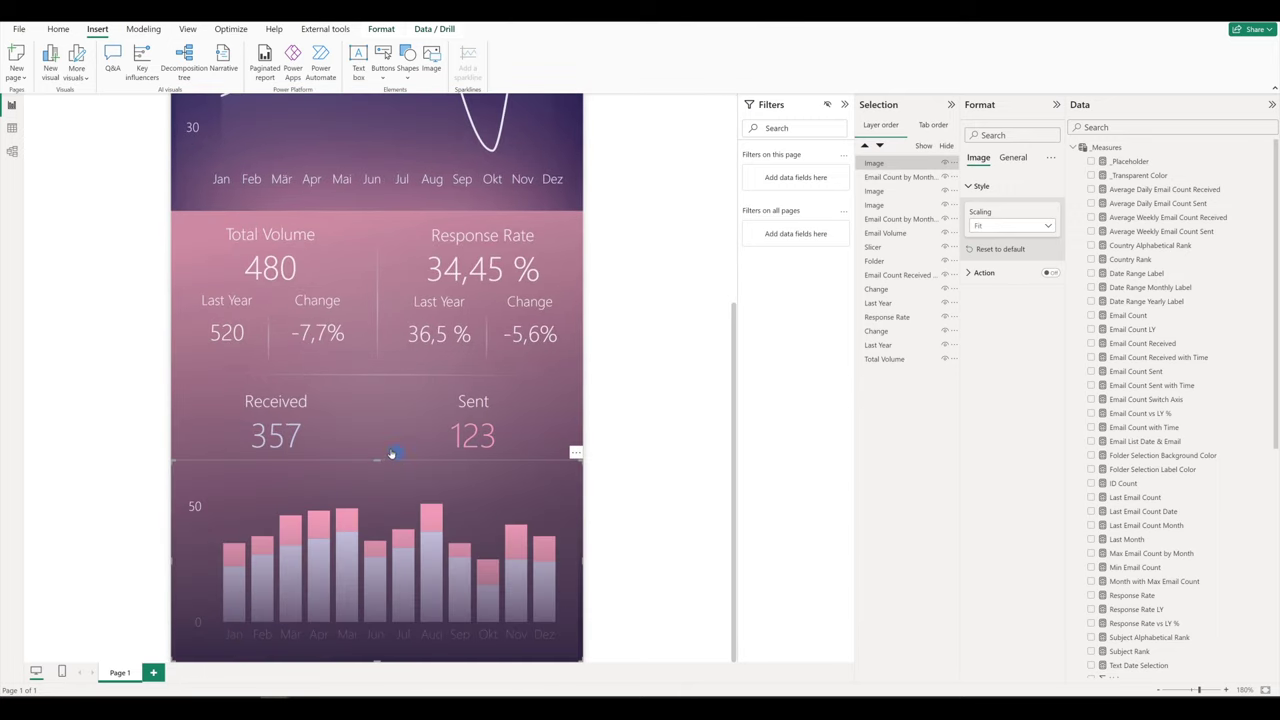
left_click_drag(377, 461, 399, 486)
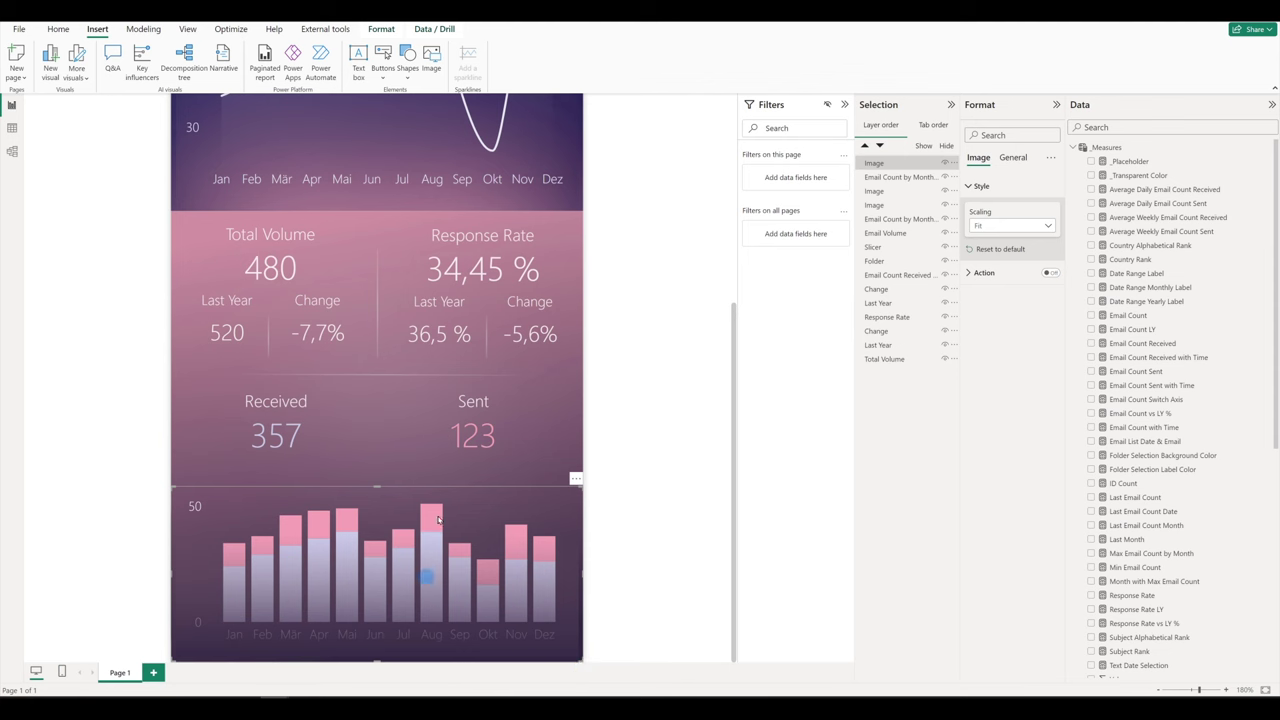
left_click(374, 472)
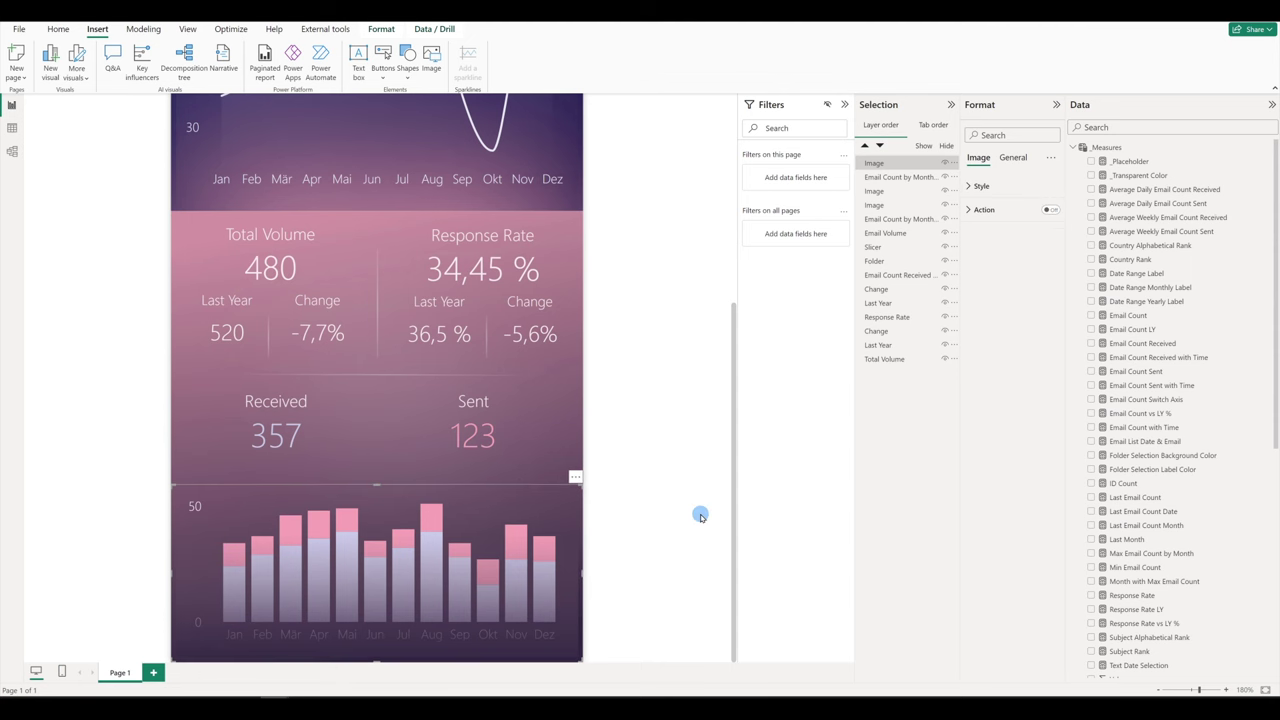
key("Up")
key("Up")
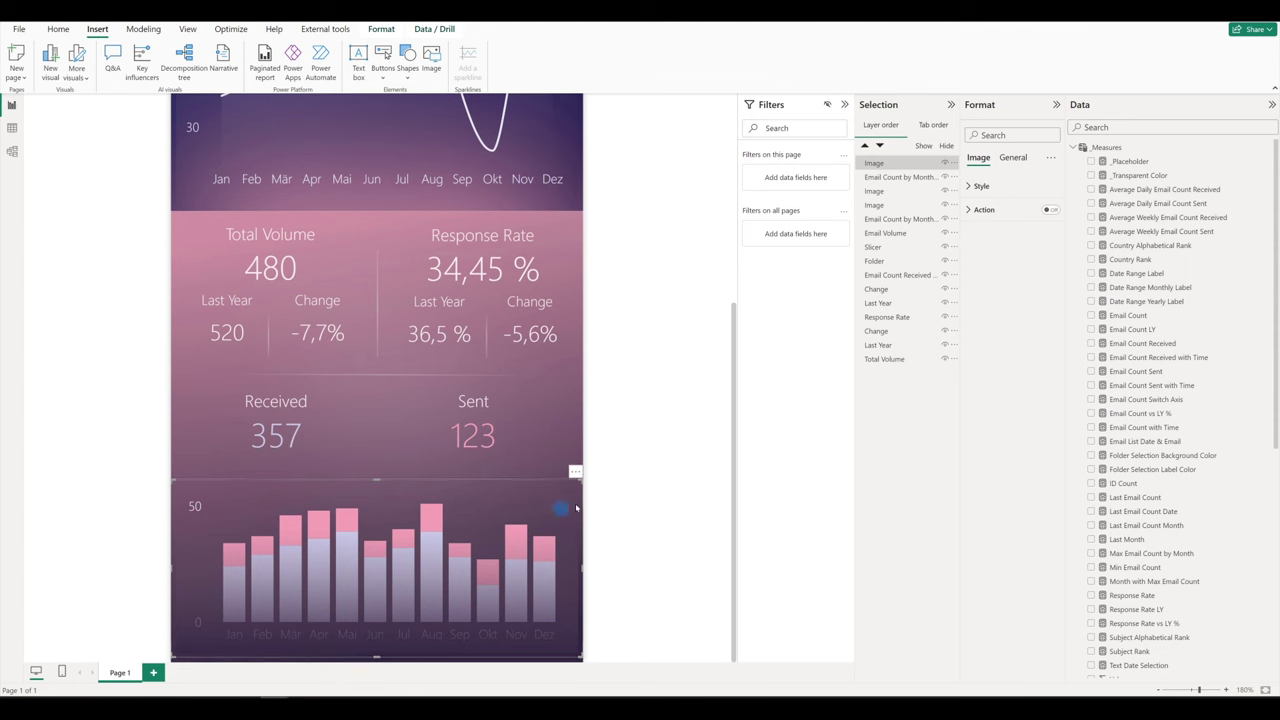
left_click(592, 432)
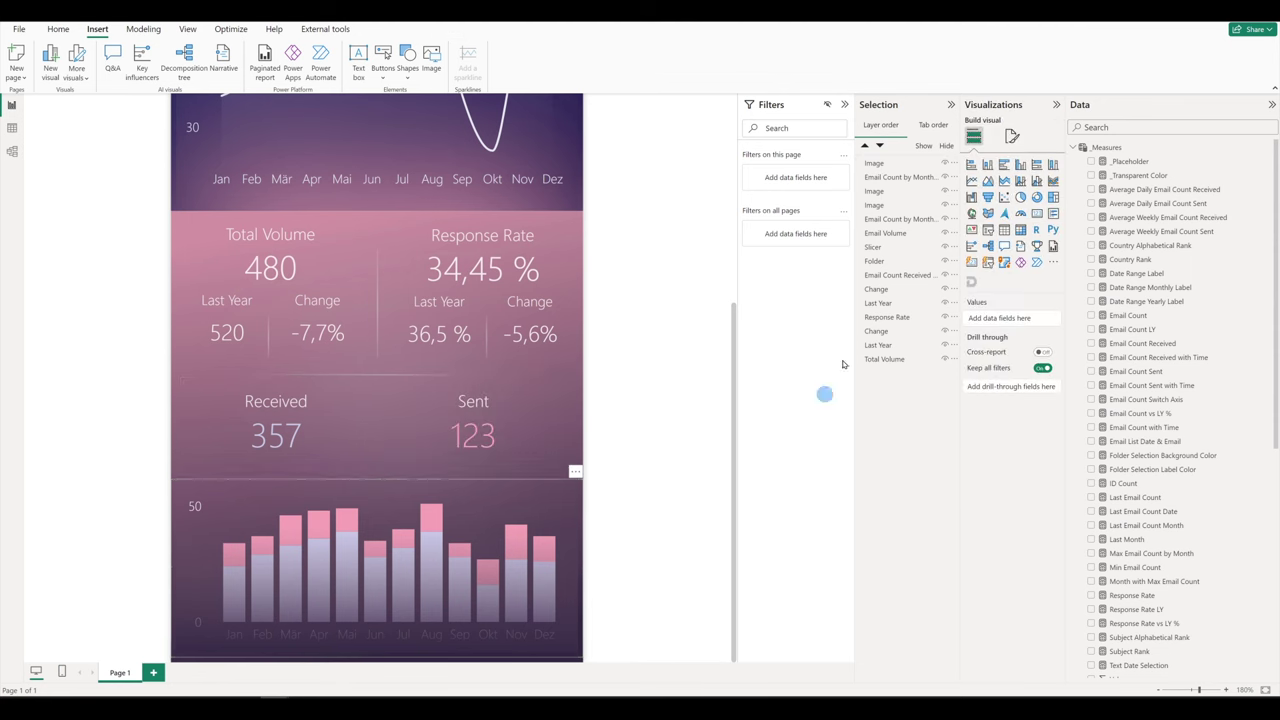
Move the Email Count Received and Sent column chart directly beneath the topmost gradient image in the layer order and duplicate the chart
left_click(887, 275)
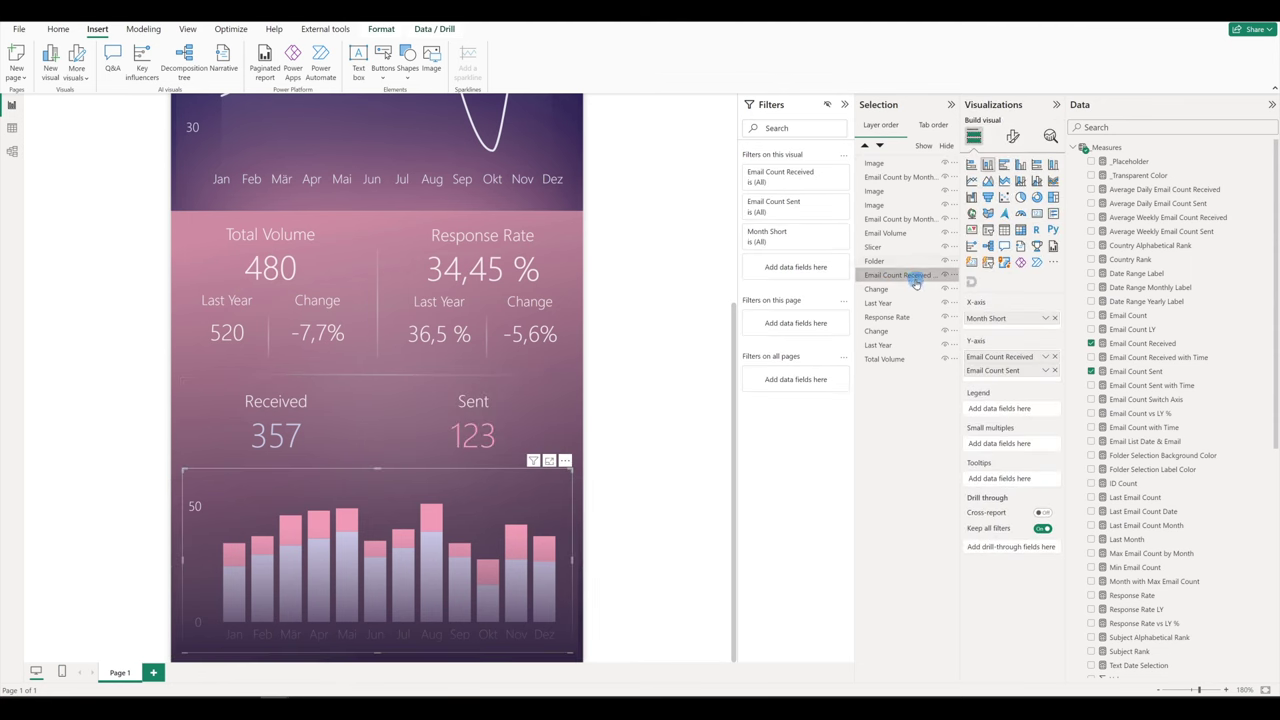
left_click_drag(913, 279, 918, 181)
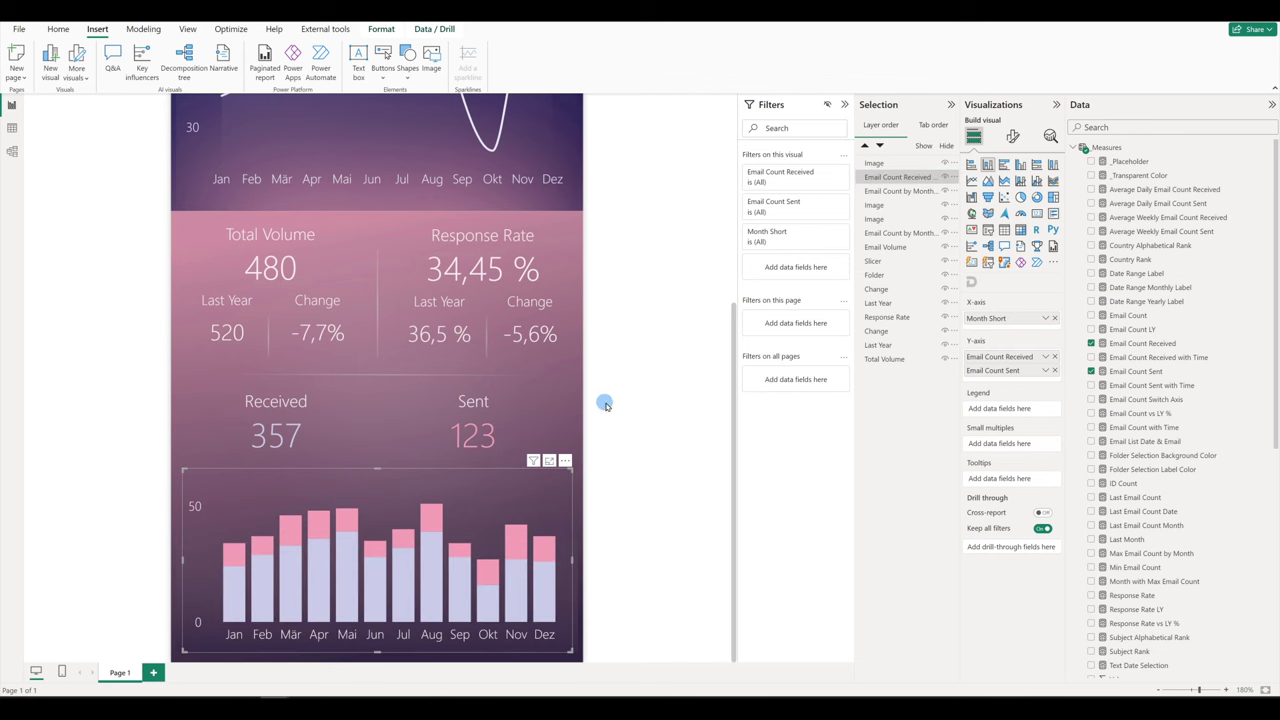
key("ctrl+v")
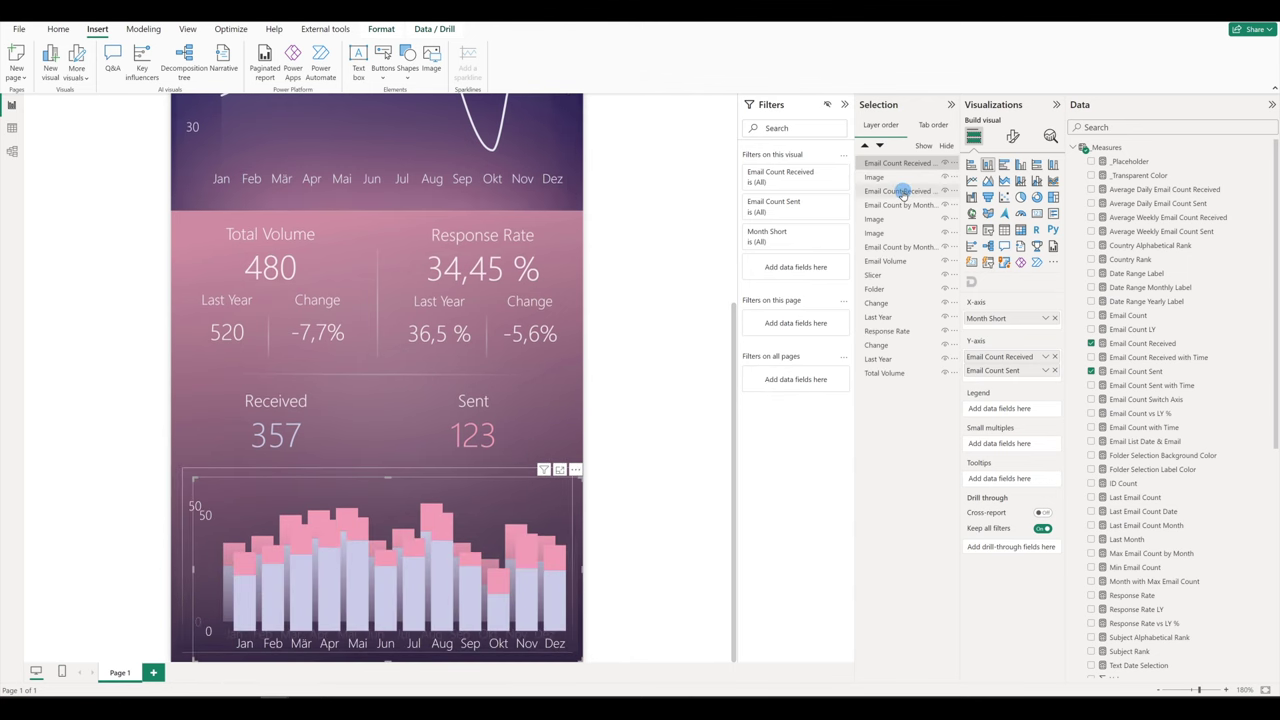
Align the original and duplicate column charts at horizontal position 11 and vertical position 666
left_click(900, 191)
left_click(900, 163, "ctrl")
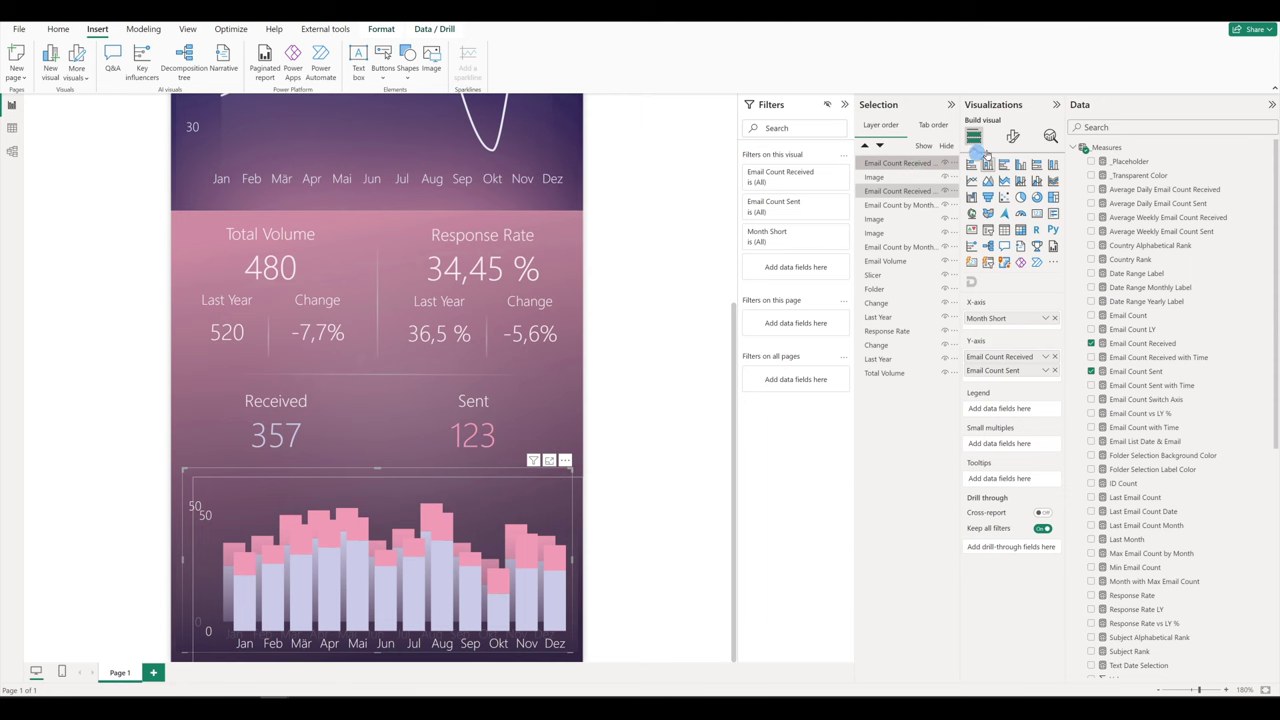
left_click(1014, 138)
left_click(1011, 187)
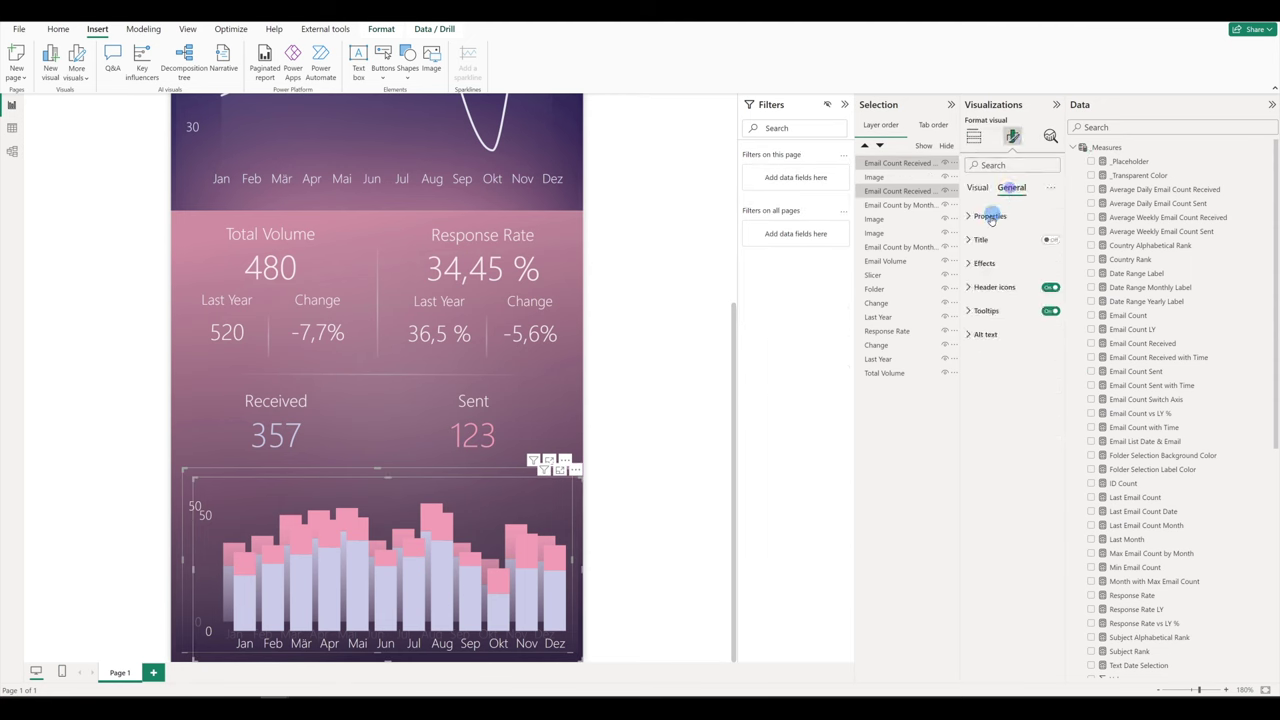
left_click(989, 217)
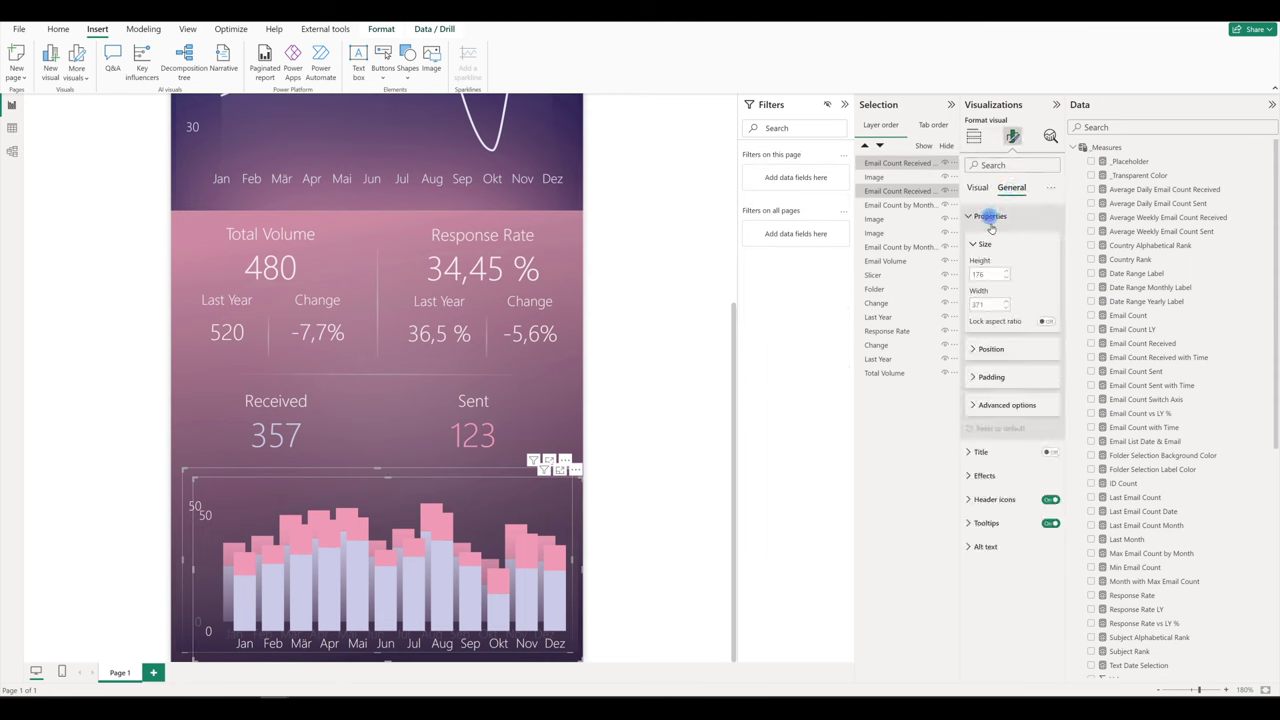
left_click(988, 350)
left_click(983, 380)
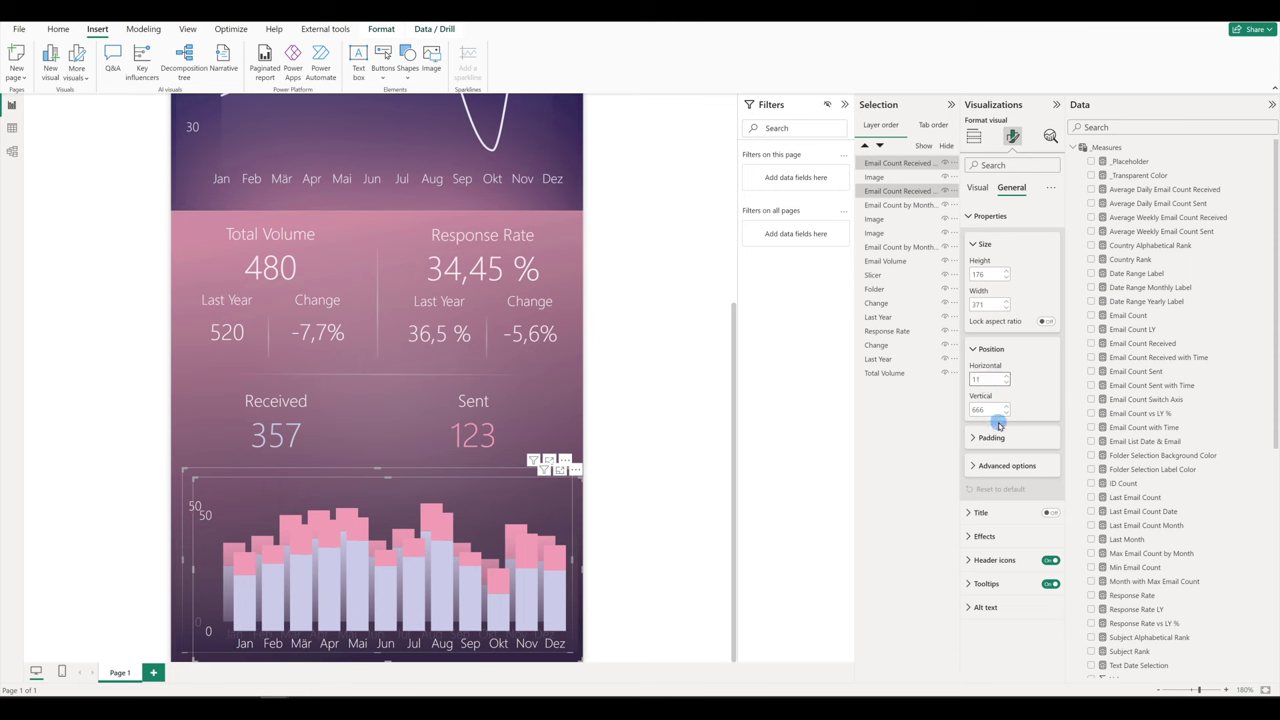
left_click(986, 409)
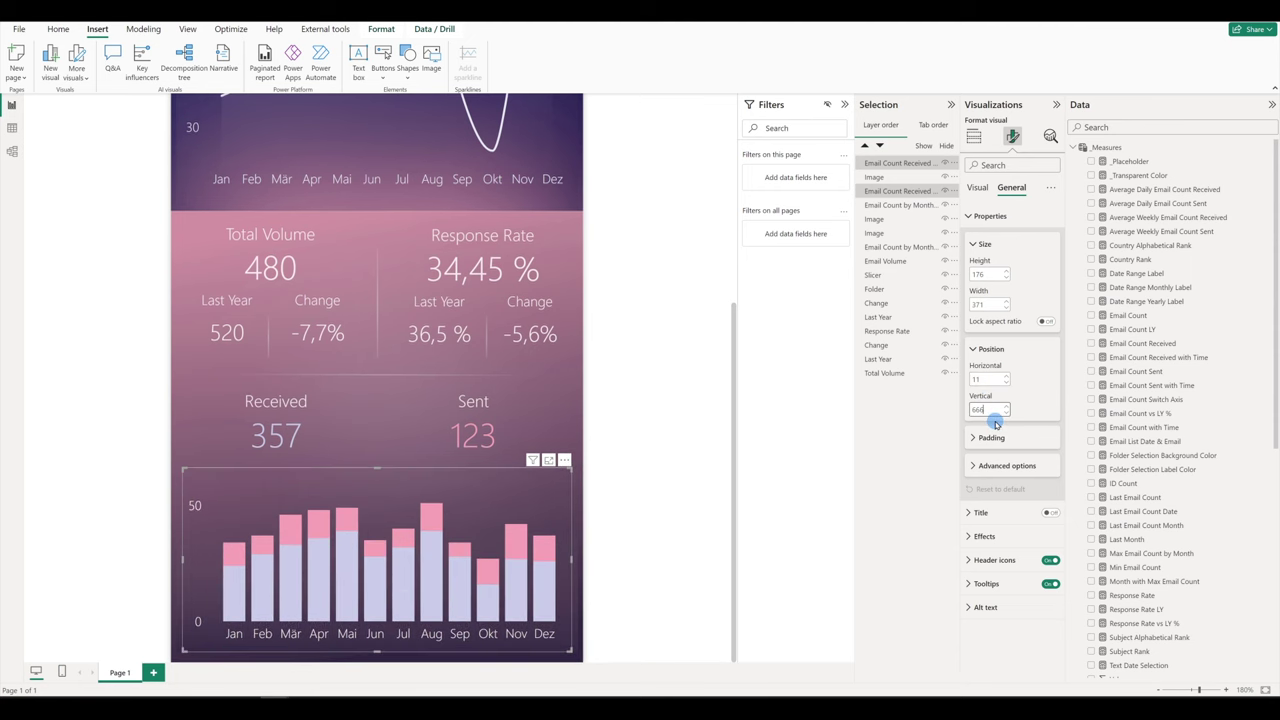
Set the column transparency to 100% for both Email Count Received and Email Count Sent in the topmost column chart
left_click(900, 164)
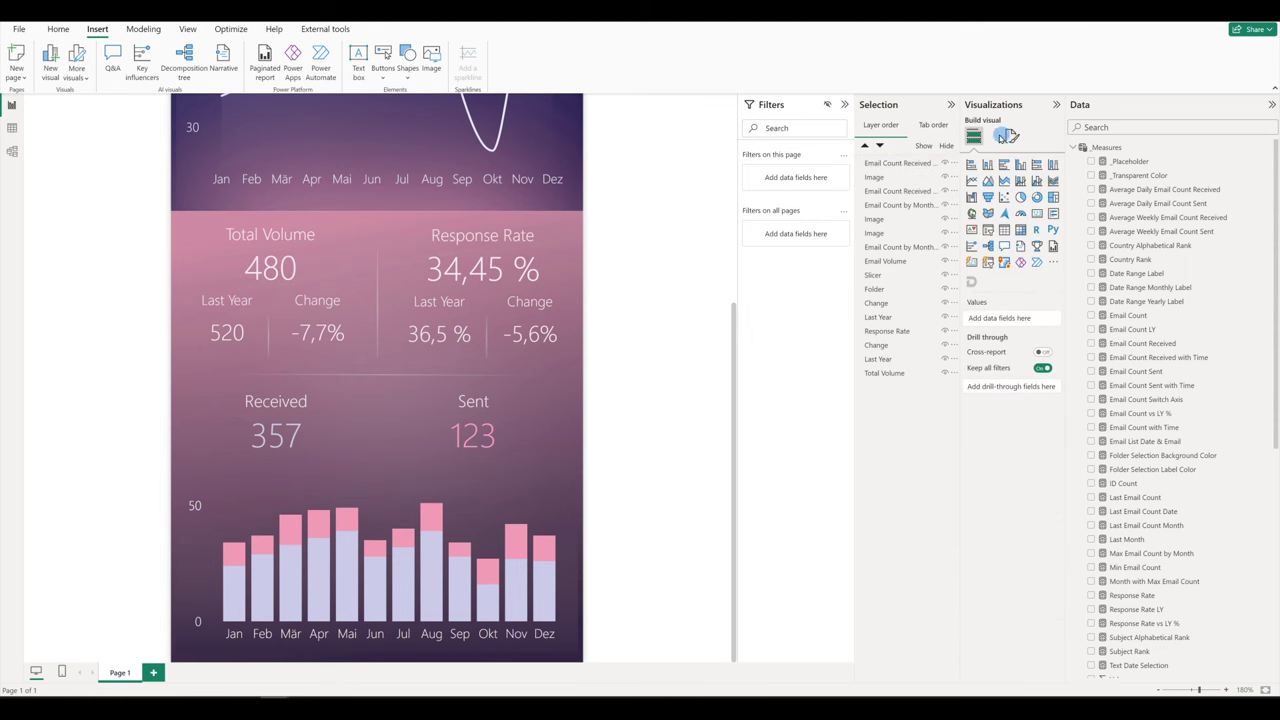
left_click(273, 575)
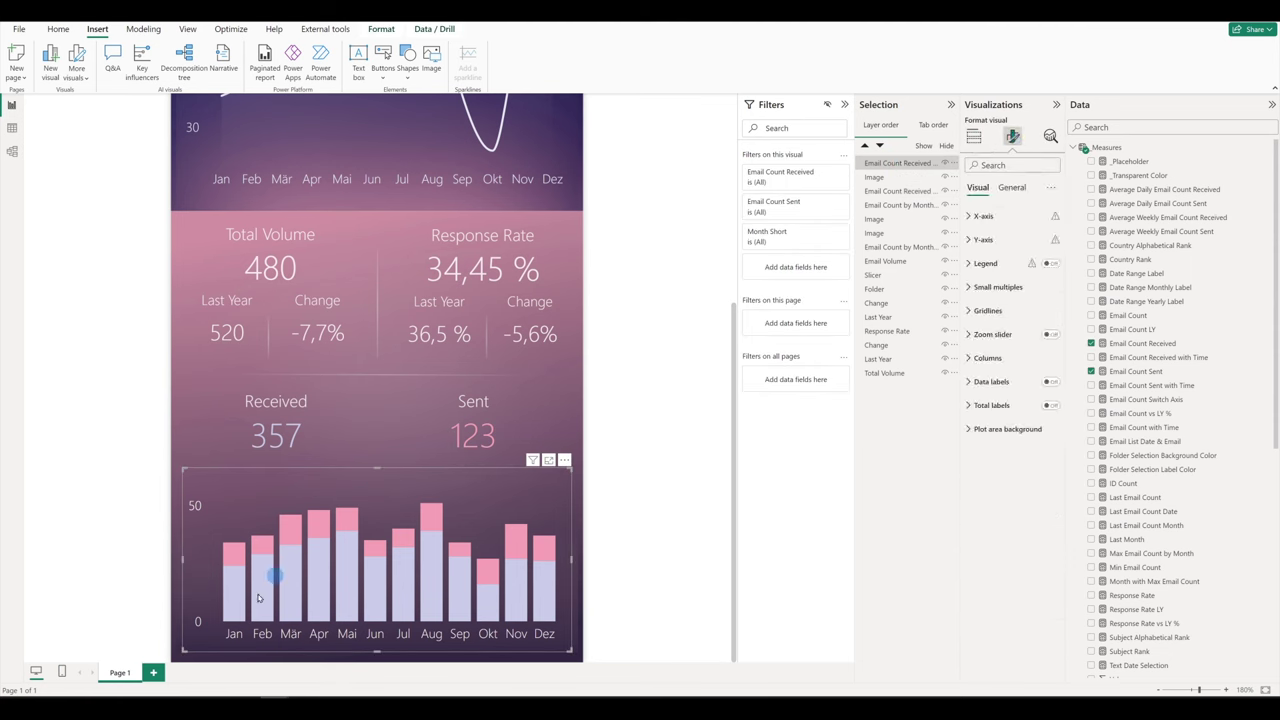
left_click(990, 358)
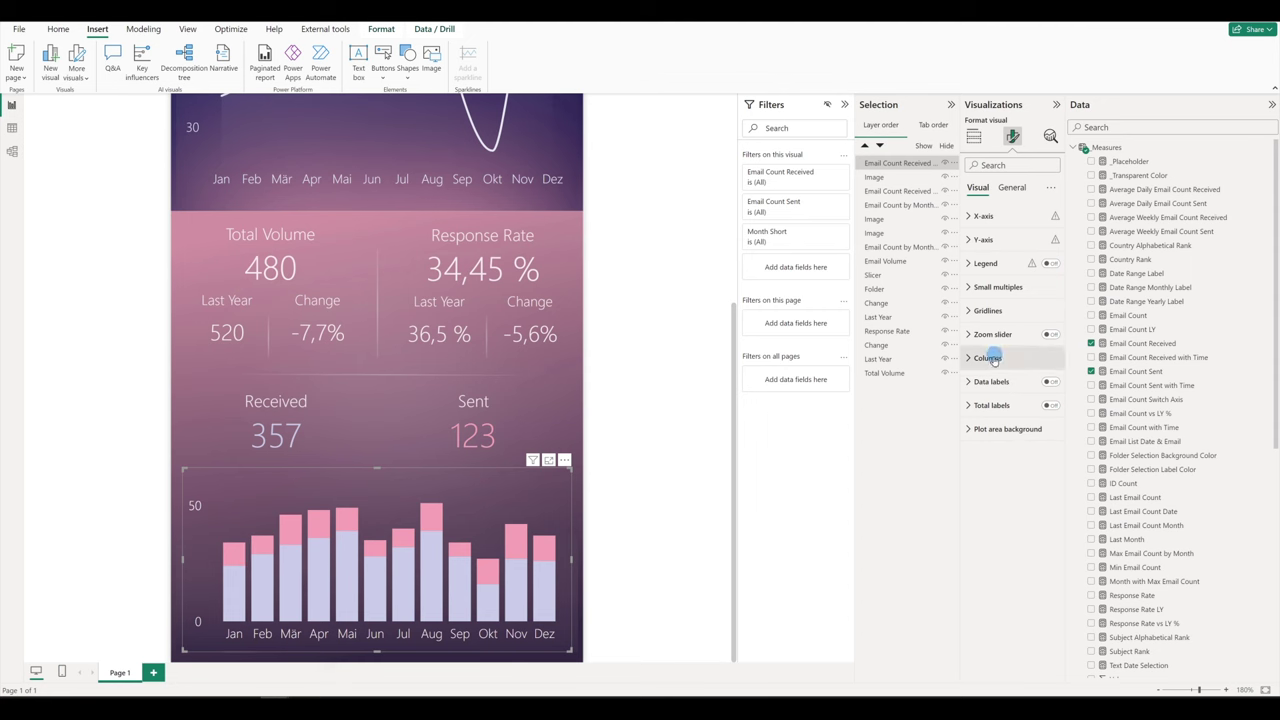
left_click(986, 358)
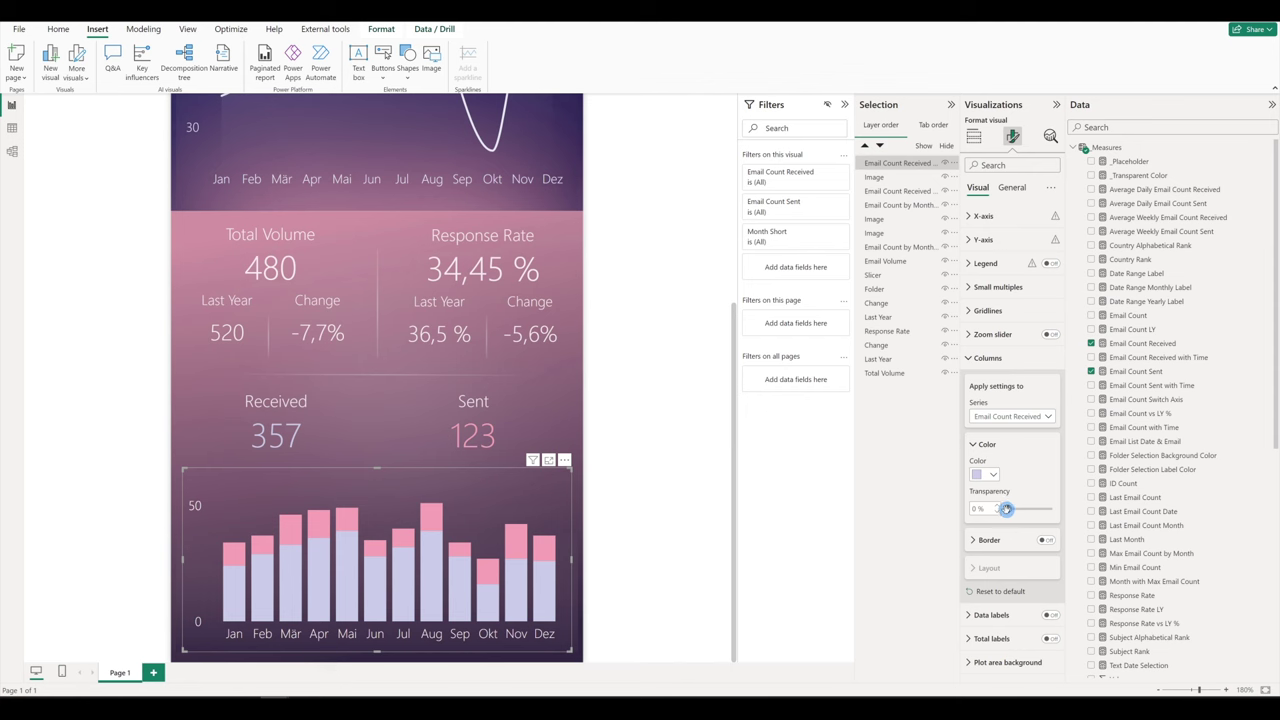
left_click_drag(1008, 509, 1051, 509)
left_click(1010, 415)
left_click(1010, 459)
left_click_drag(1006, 509, 1110, 523)
left_click(591, 486)
scroll(543, 509, "up", 2)
scroll(543, 506, "down", 2)
left_click(432, 521)
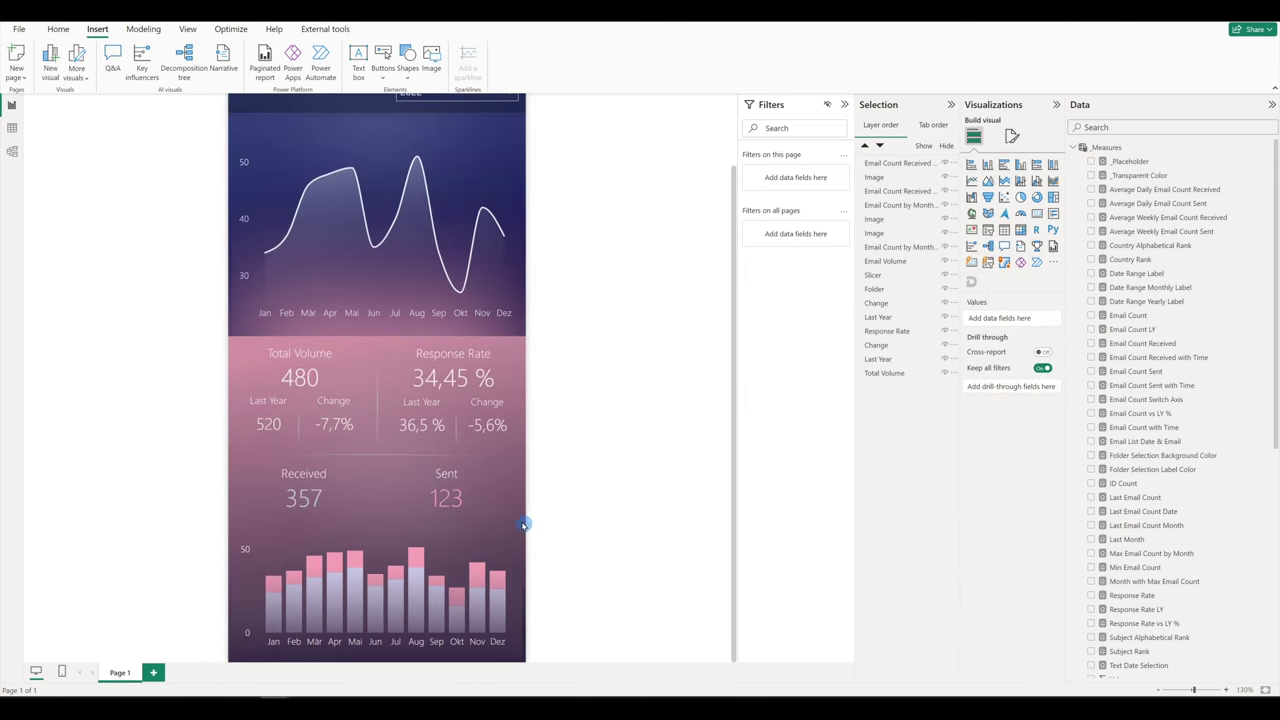
Clear the 2022 selection in the year slicer so the report covers all years
left_click(345, 638)
left_click(387, 501)
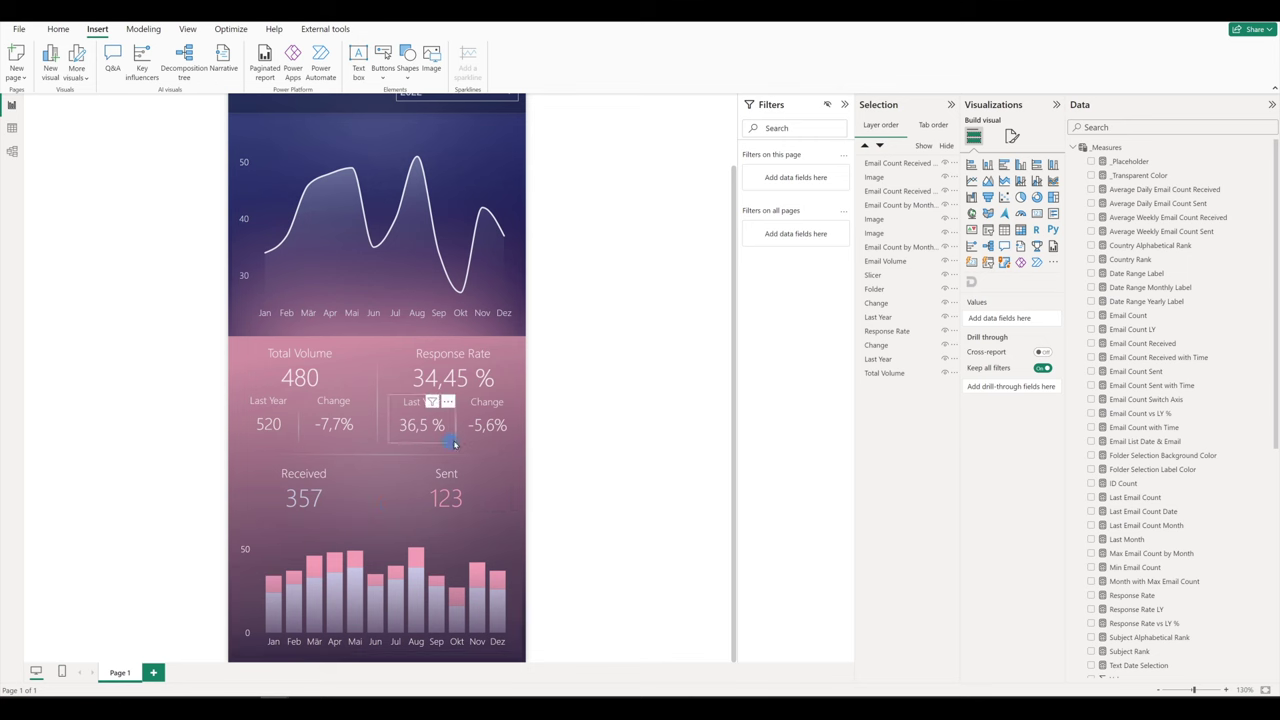
scroll(372, 430, "up", 4)
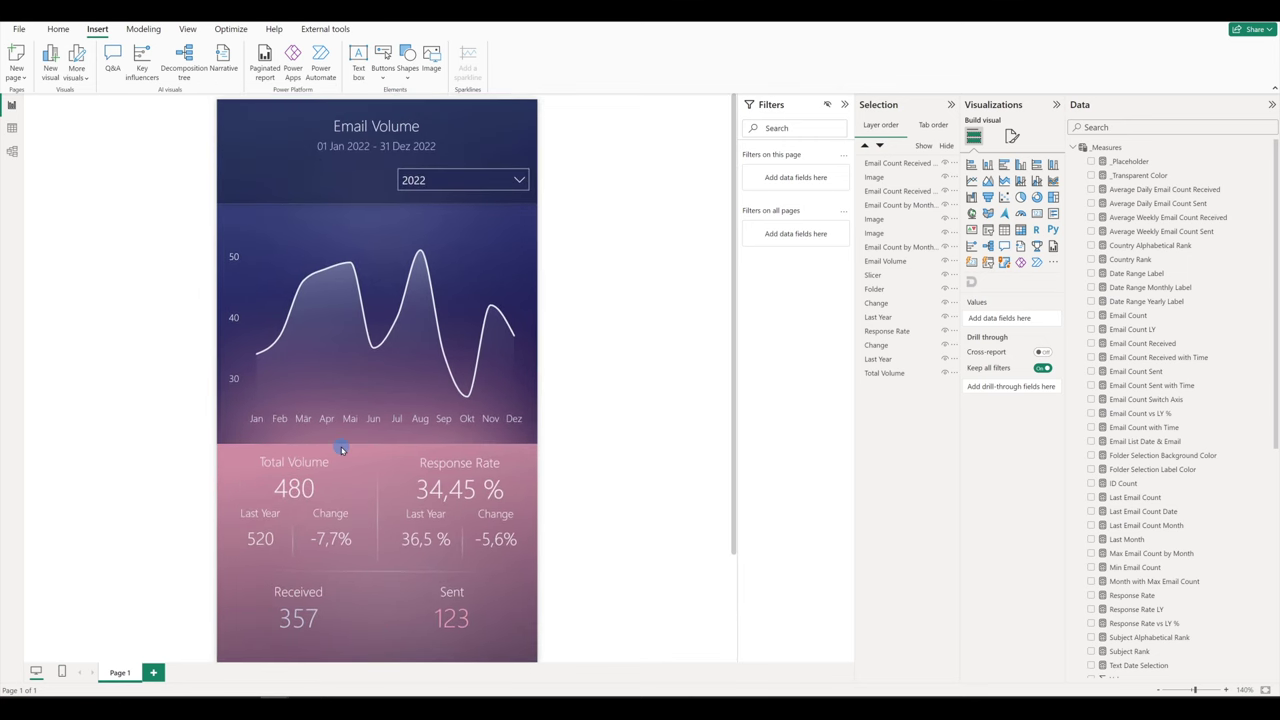
left_click(461, 180)
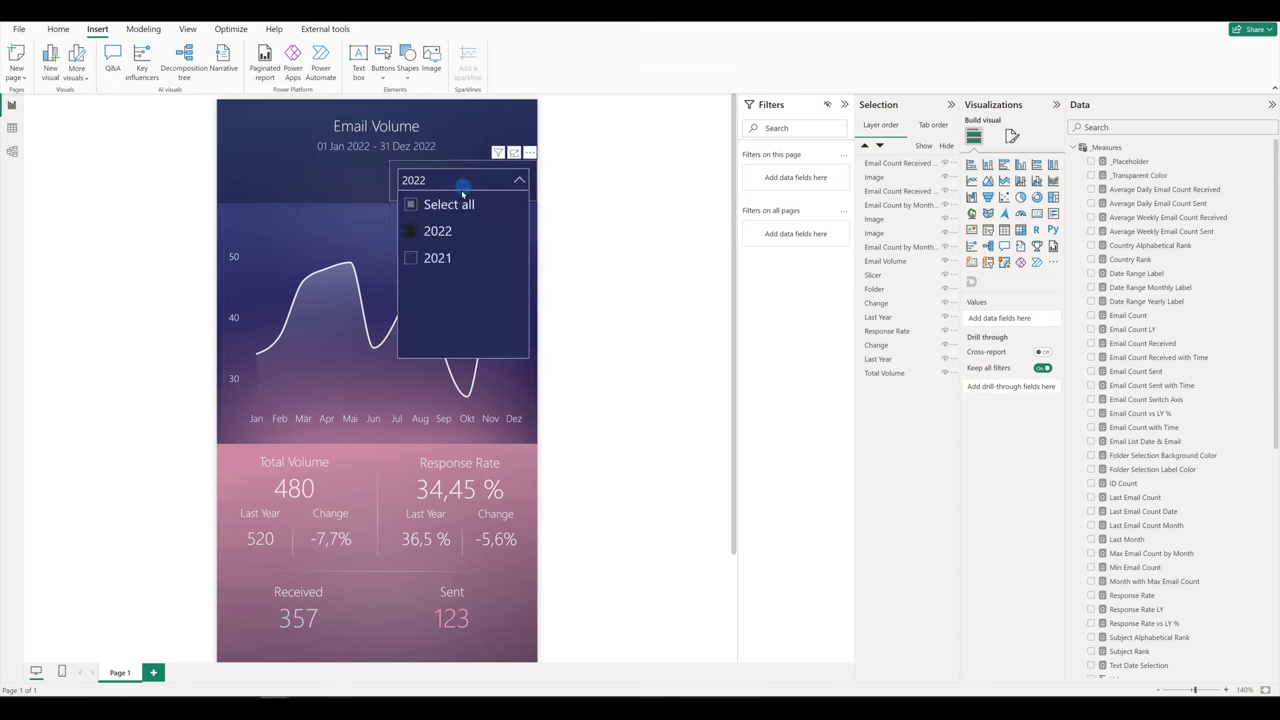
left_click(355, 179)
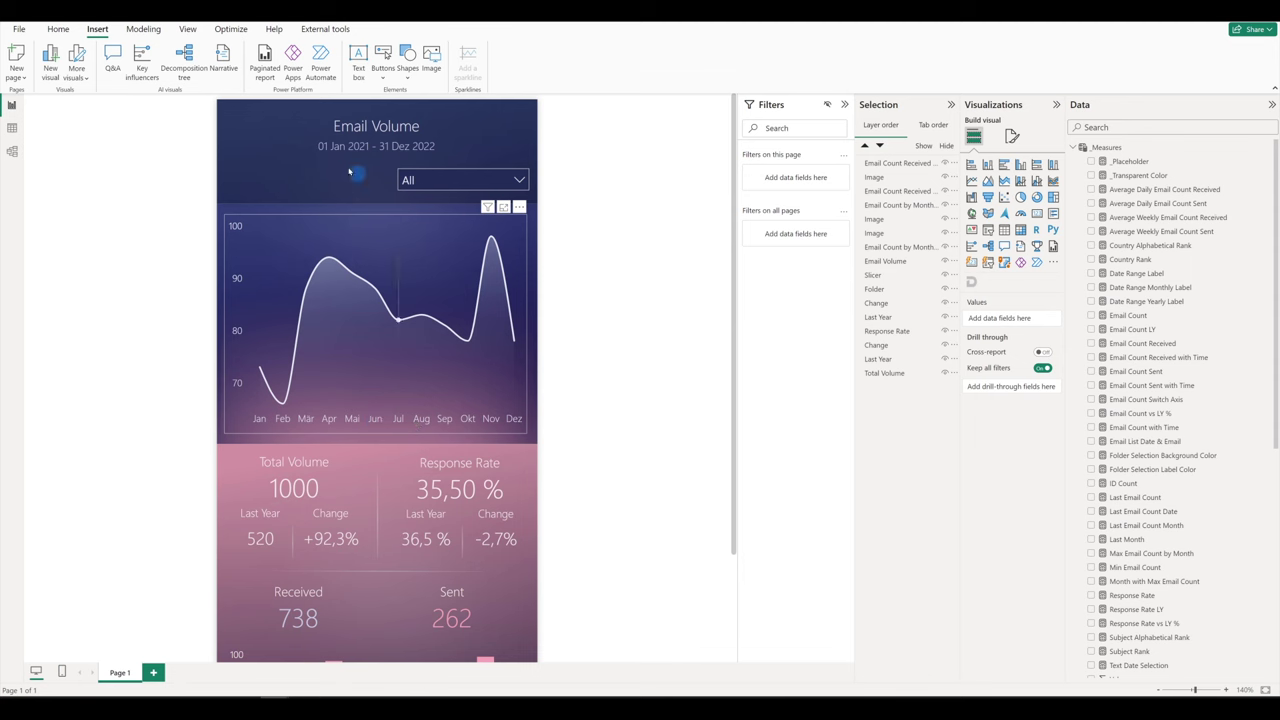
left_click(306, 178)
Group the two Email Count by Month charts with the two images between them and name the group "line chart"
left_click(888, 205)
left_click(903, 246, "shift")
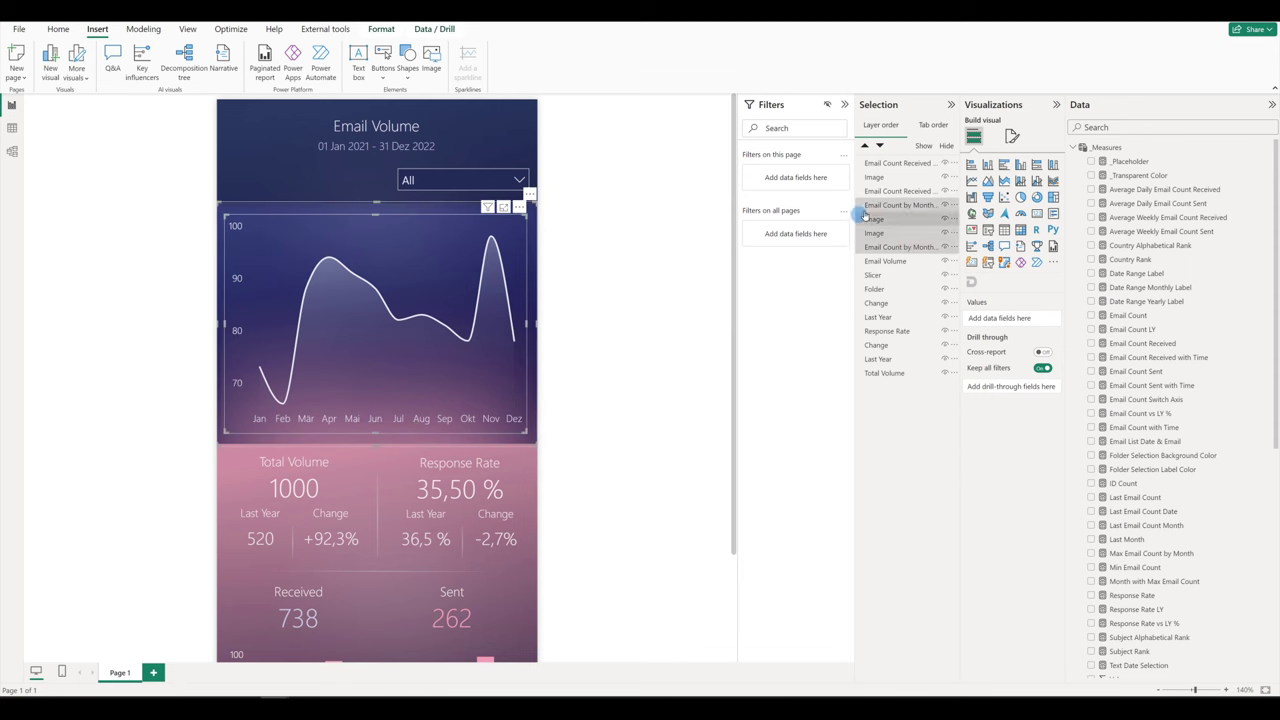
left_click(918, 234)
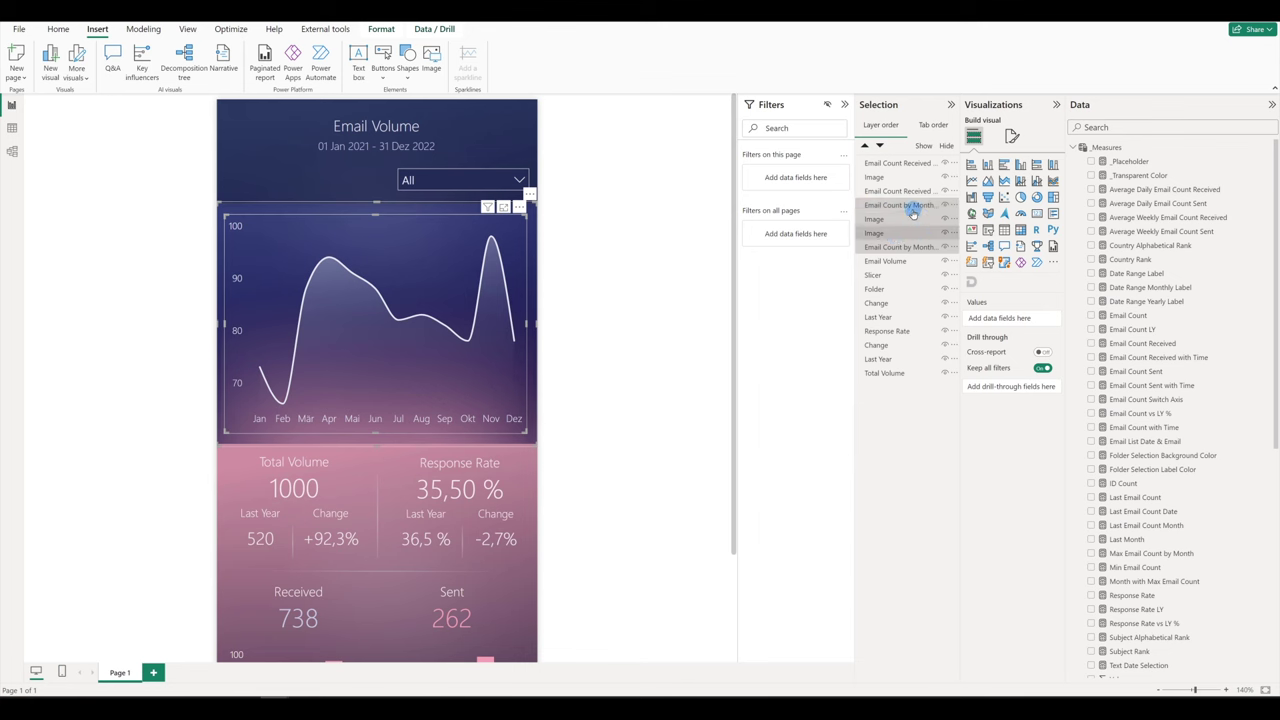
key("ctrl+g")
left_click(896, 163)
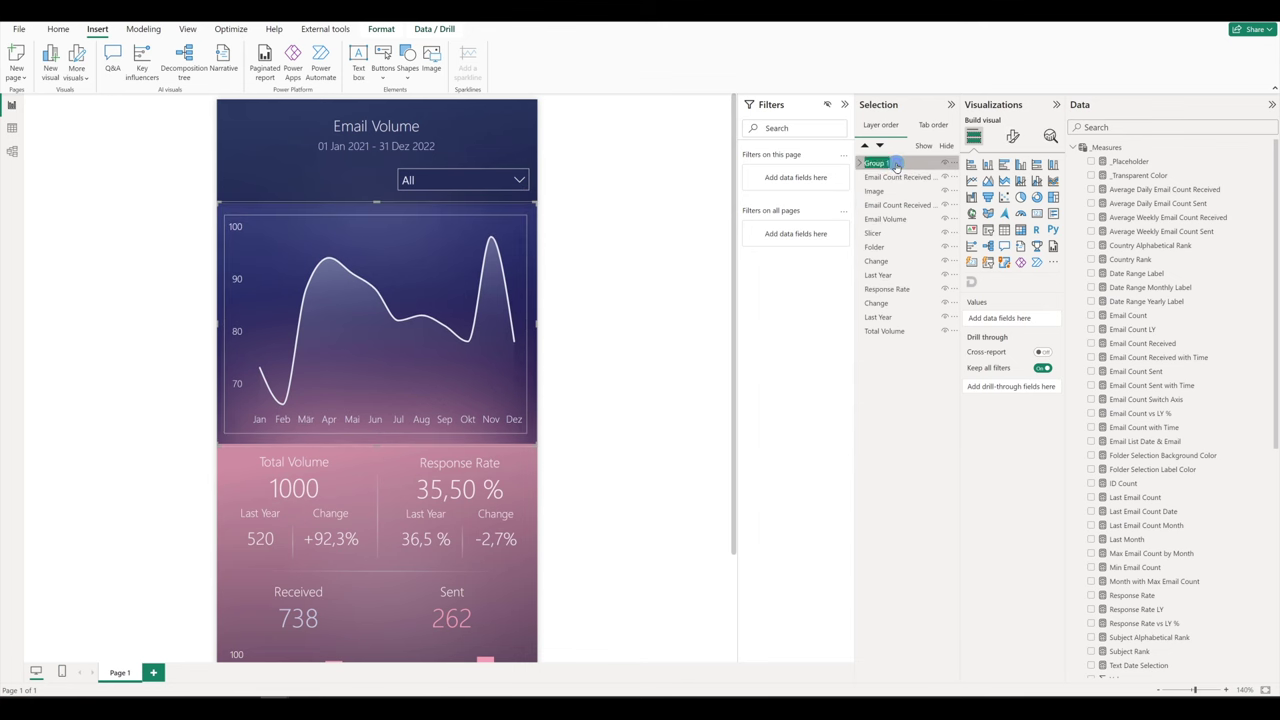
Group the two Email Count Received and Sent charts with the image between them and name the group "column chart"
left_click(910, 179)
left_click(893, 205, "shift")
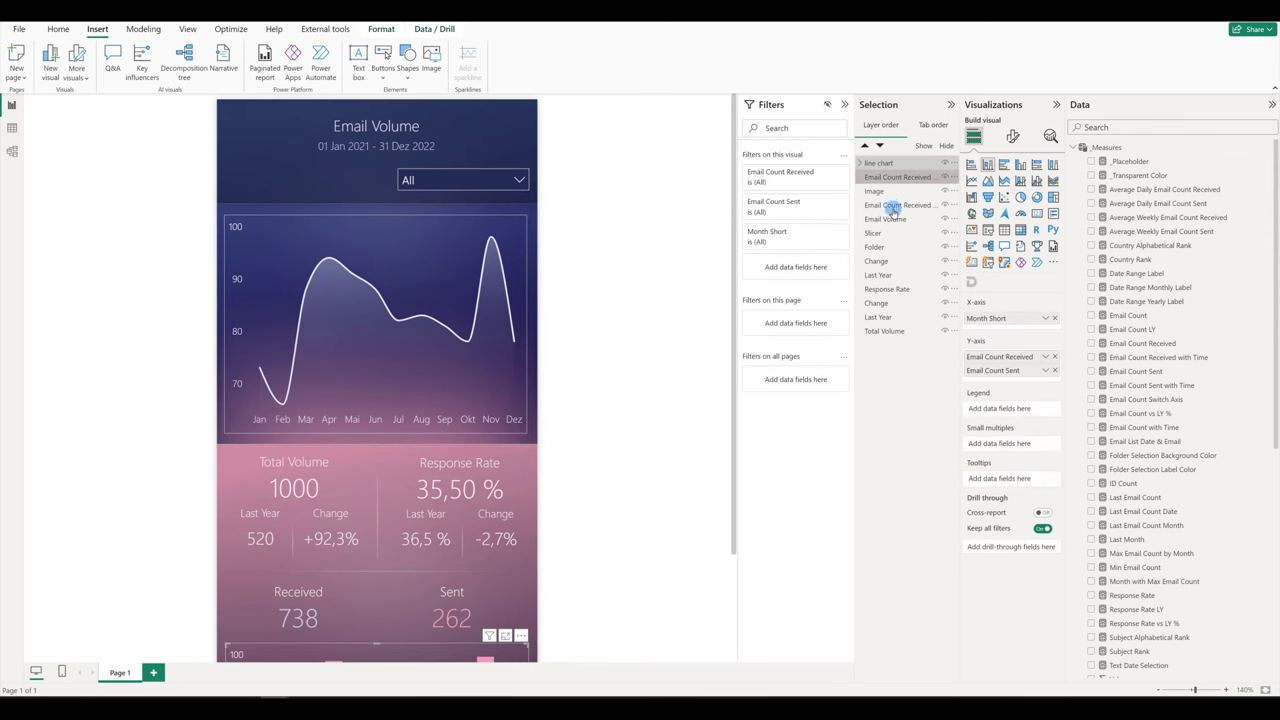
left_click(873, 291, "ctrl")
key("ctrl+g")
left_click(883, 163)
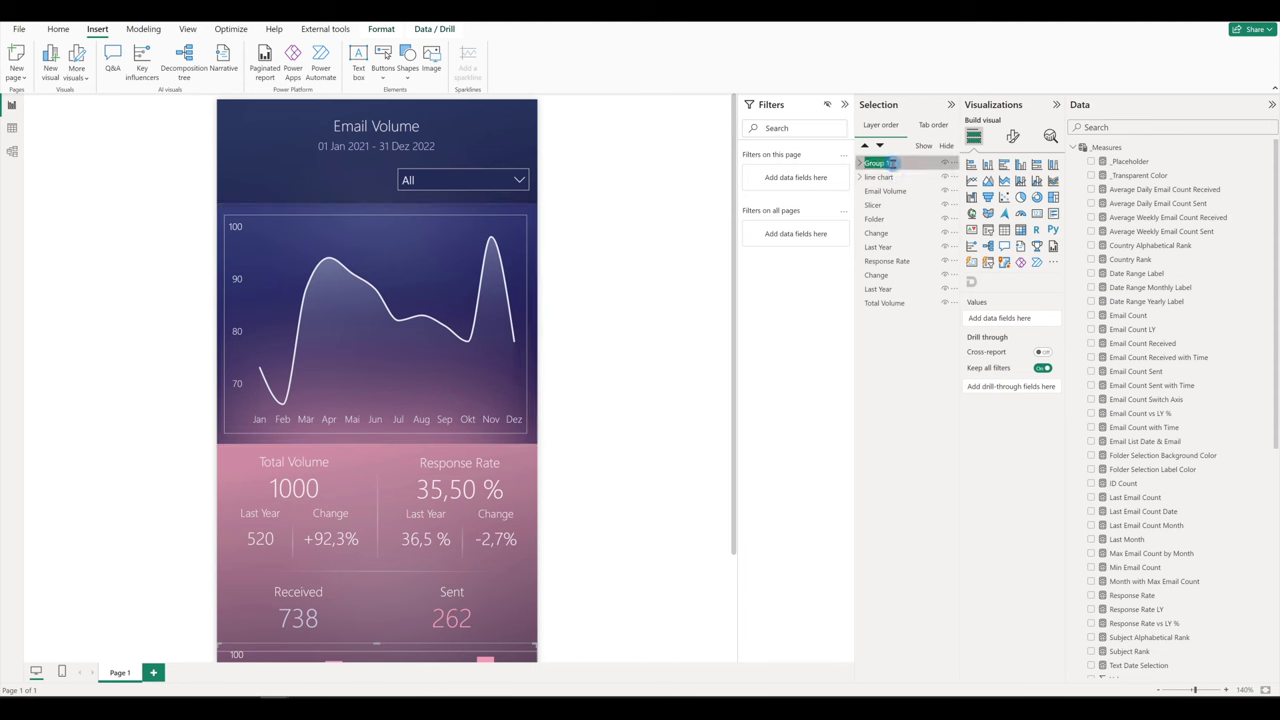
Move the slicer directly beneath the line chart group in the layer order and group it with both chart groups as "year"
left_click(872, 204)
left_click_drag(877, 206, 889, 190)
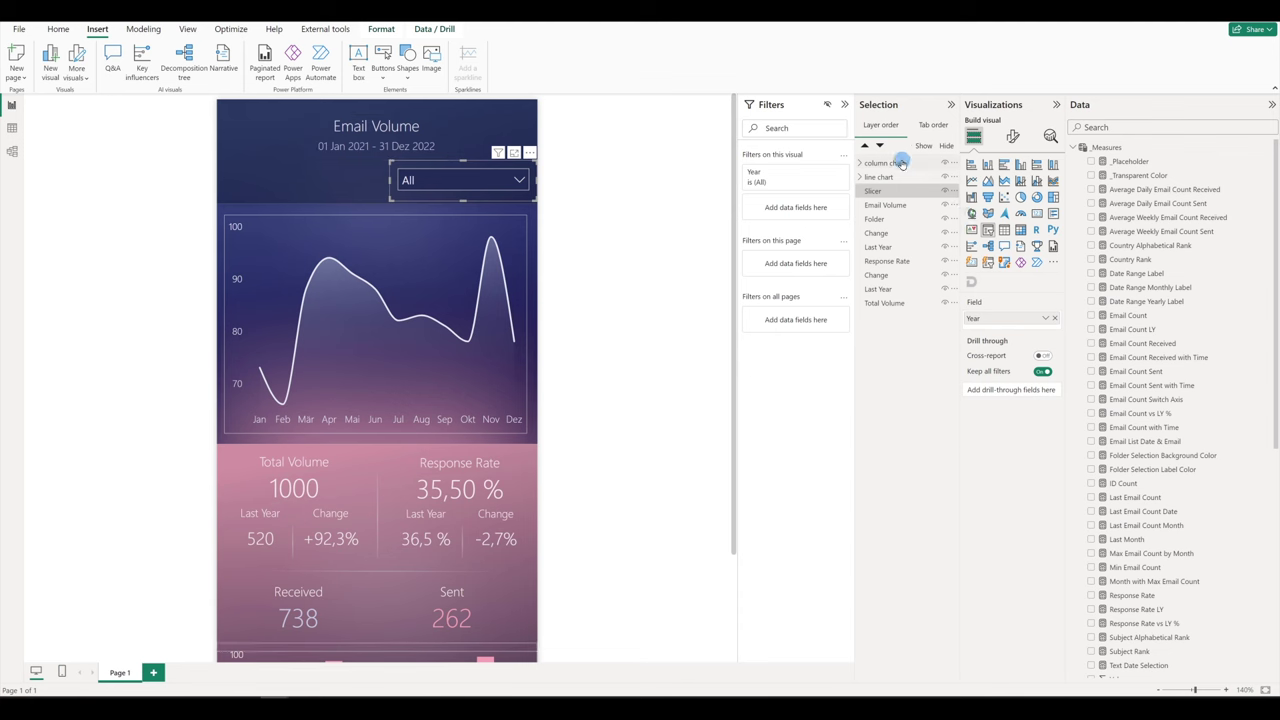
left_click(917, 246, "ctrl")
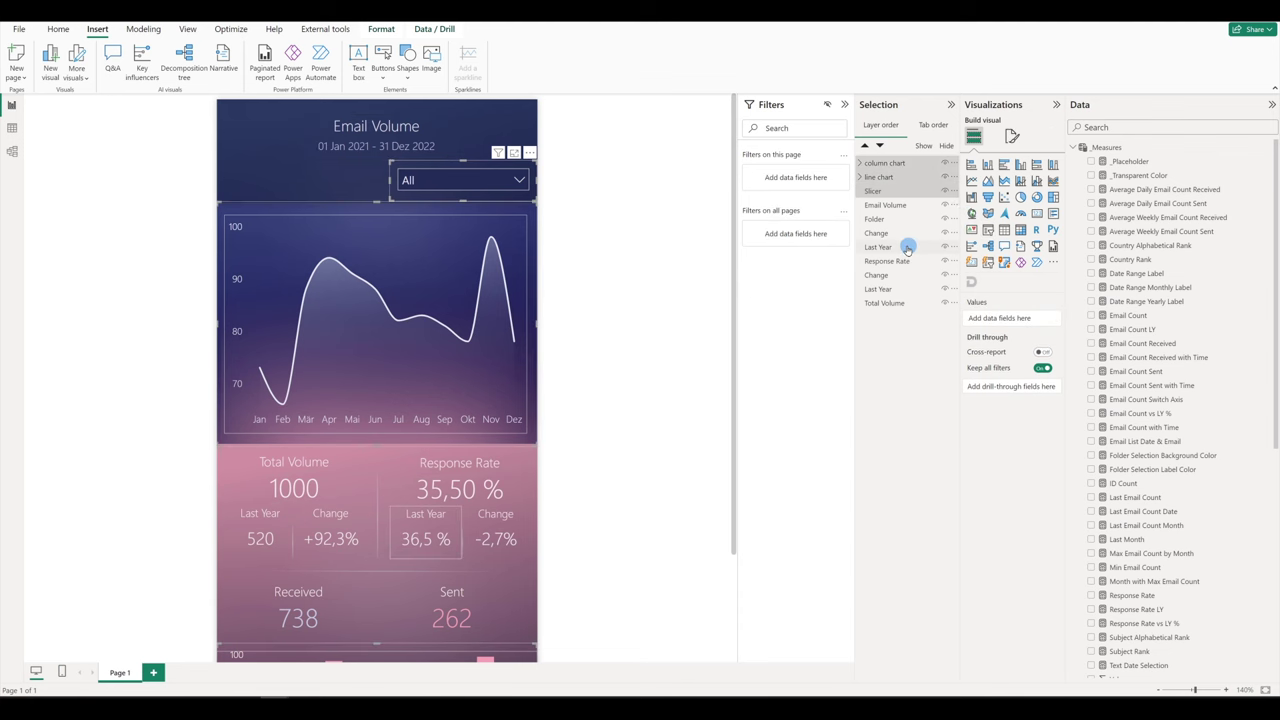
key("ctrl+g")
left_click(891, 164)
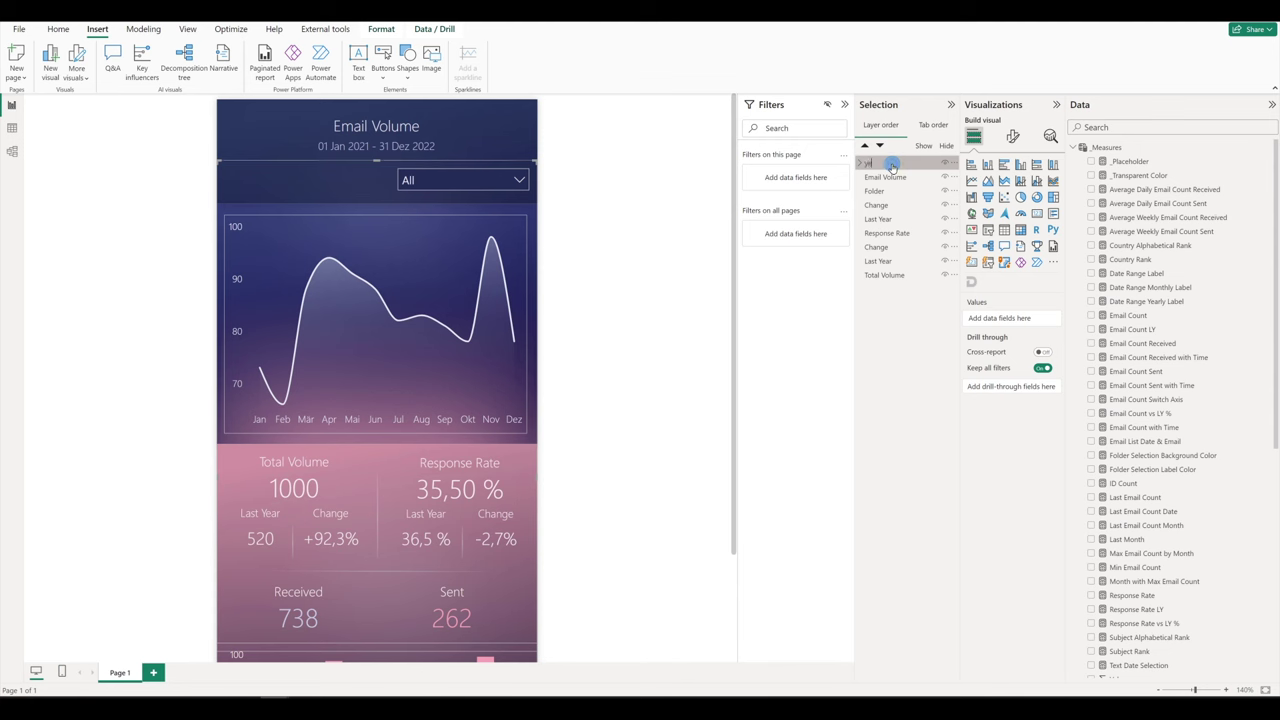
left_click(821, 269)
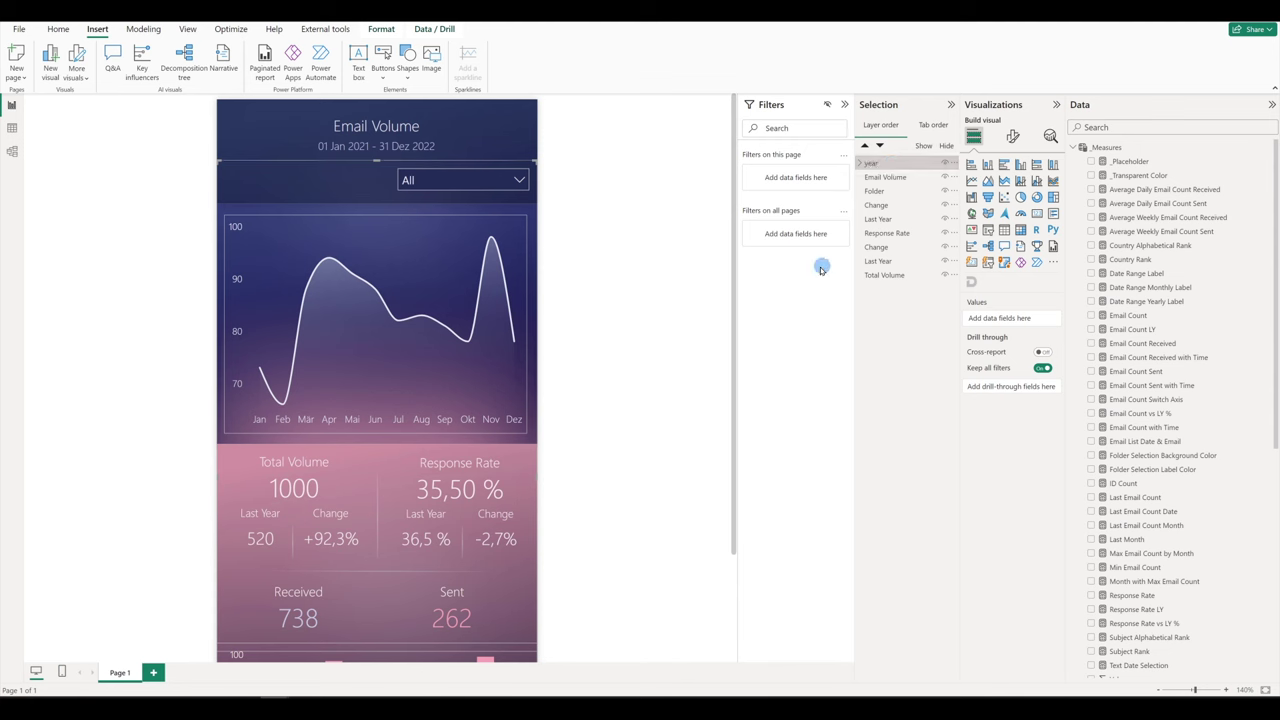
Test cross-filtering by selecting April in the topmost line chart and toggling 2022 in the year slicer, clearing both selections
left_click(863, 160)
left_click(860, 163)
left_click(904, 205)
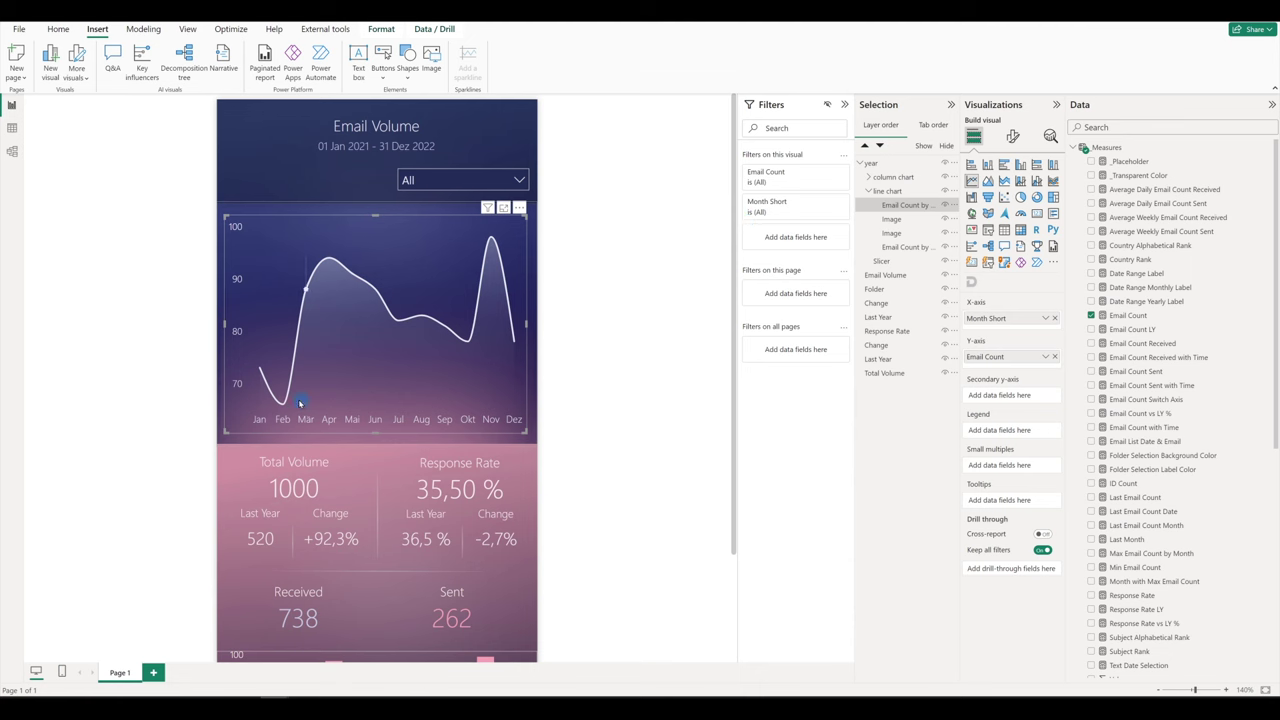
left_click(331, 261)
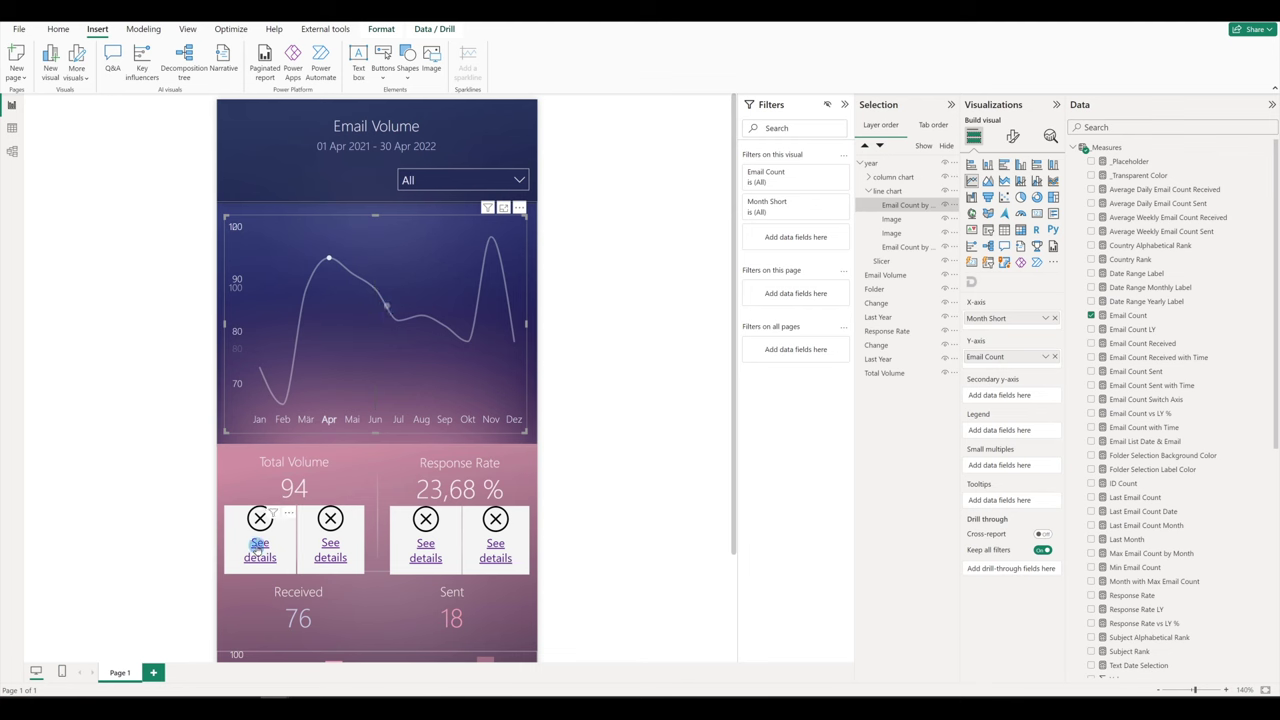
left_click(455, 180)
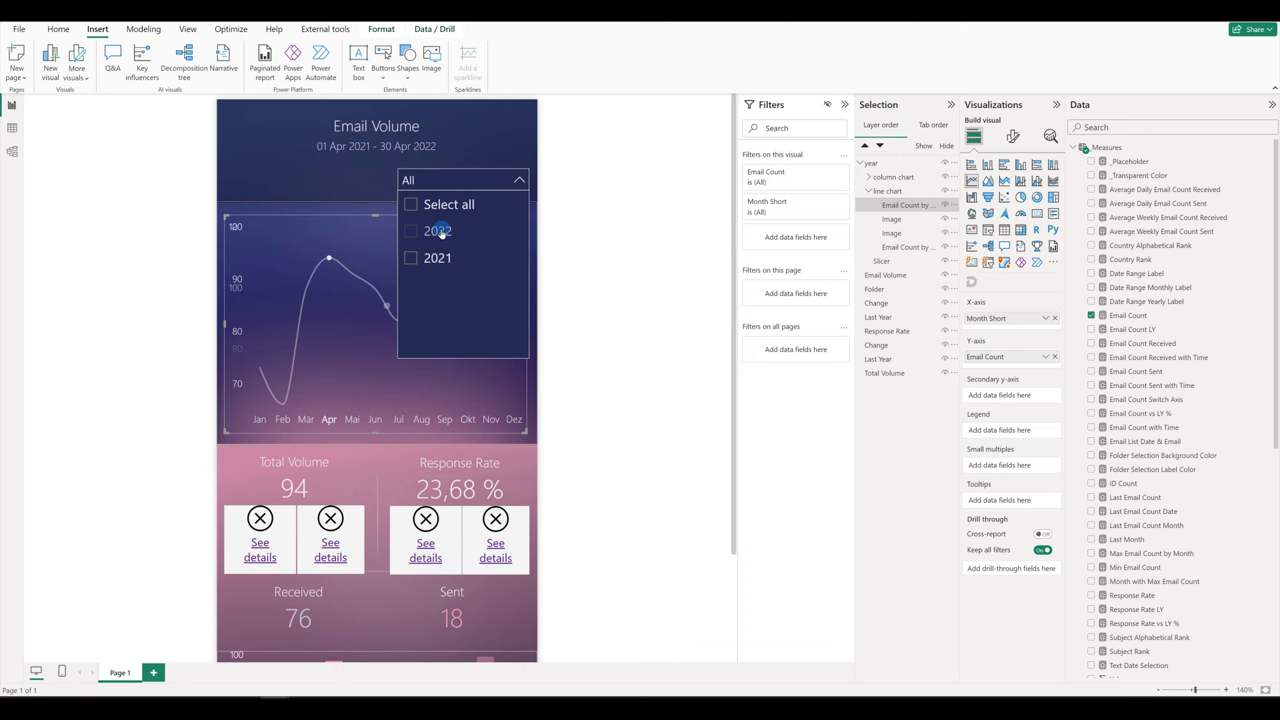
left_click(437, 231)
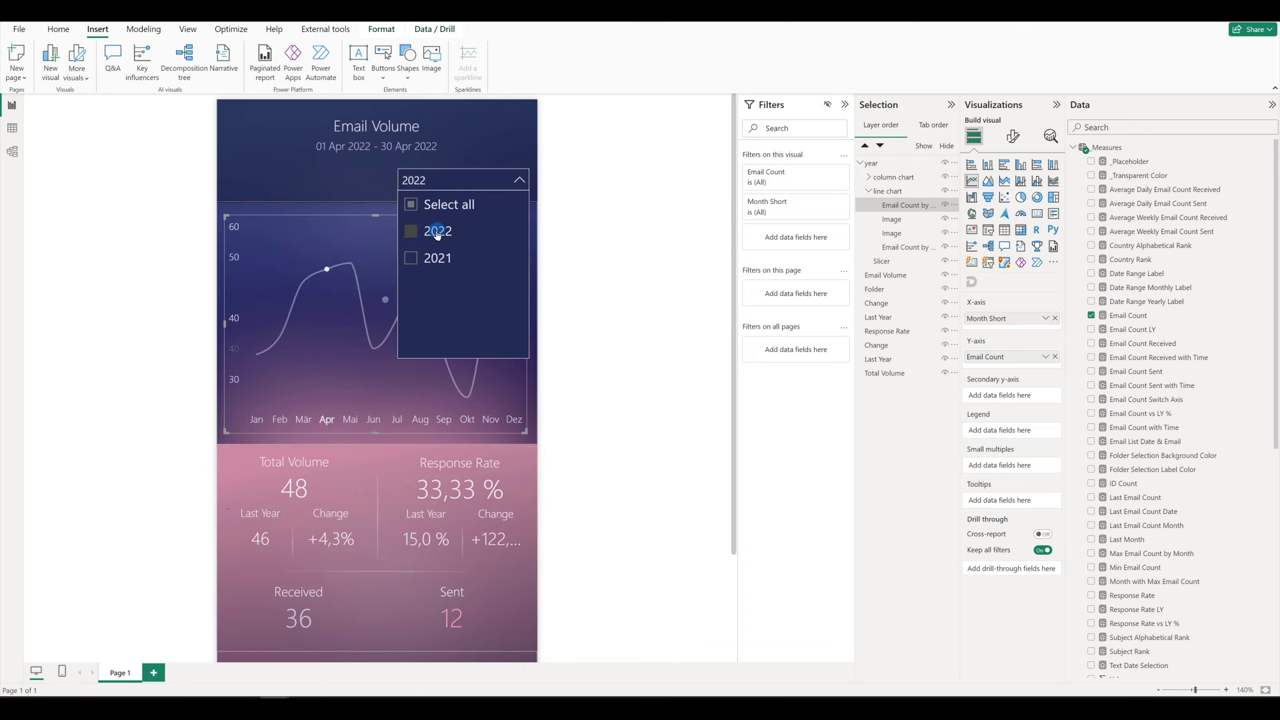
left_click(437, 232)
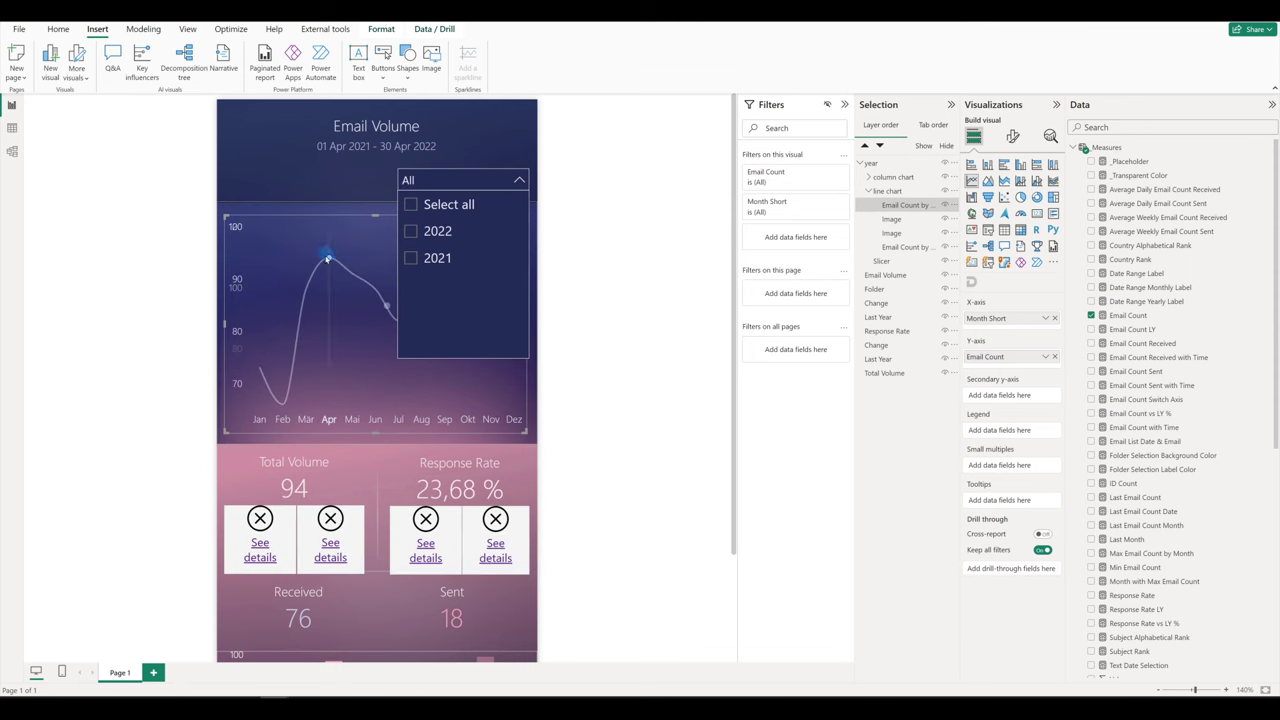
left_click(329, 260)
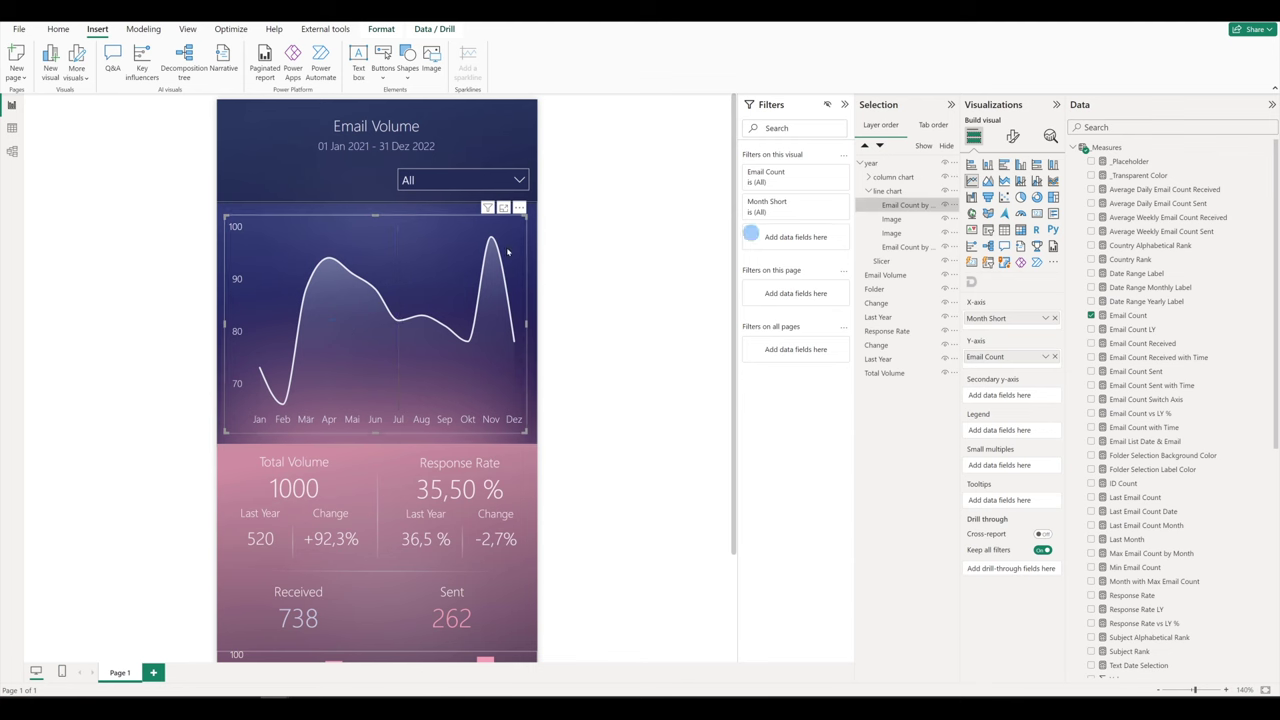
Set the topmost line chart's interaction with the underlying line chart to None, hiding the upper layers temporarily to reach it
left_click(946, 205)
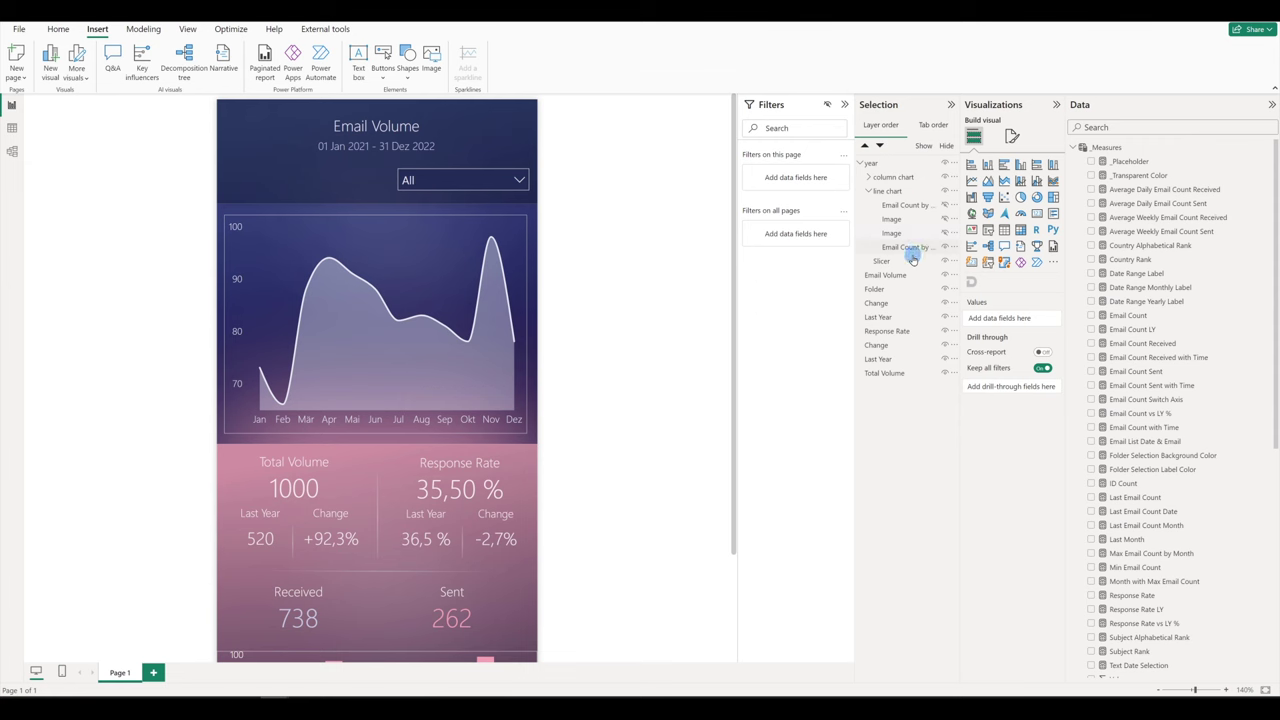
left_click(908, 206)
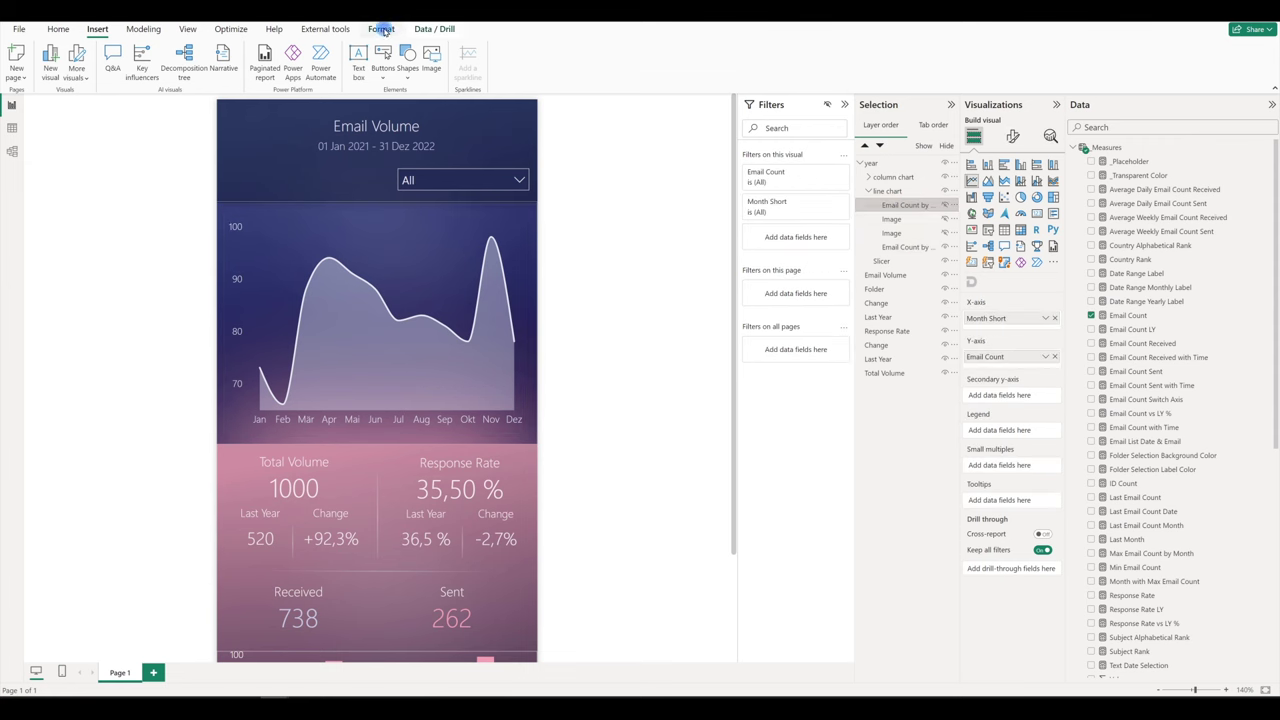
left_click(381, 29)
left_click(22, 66)
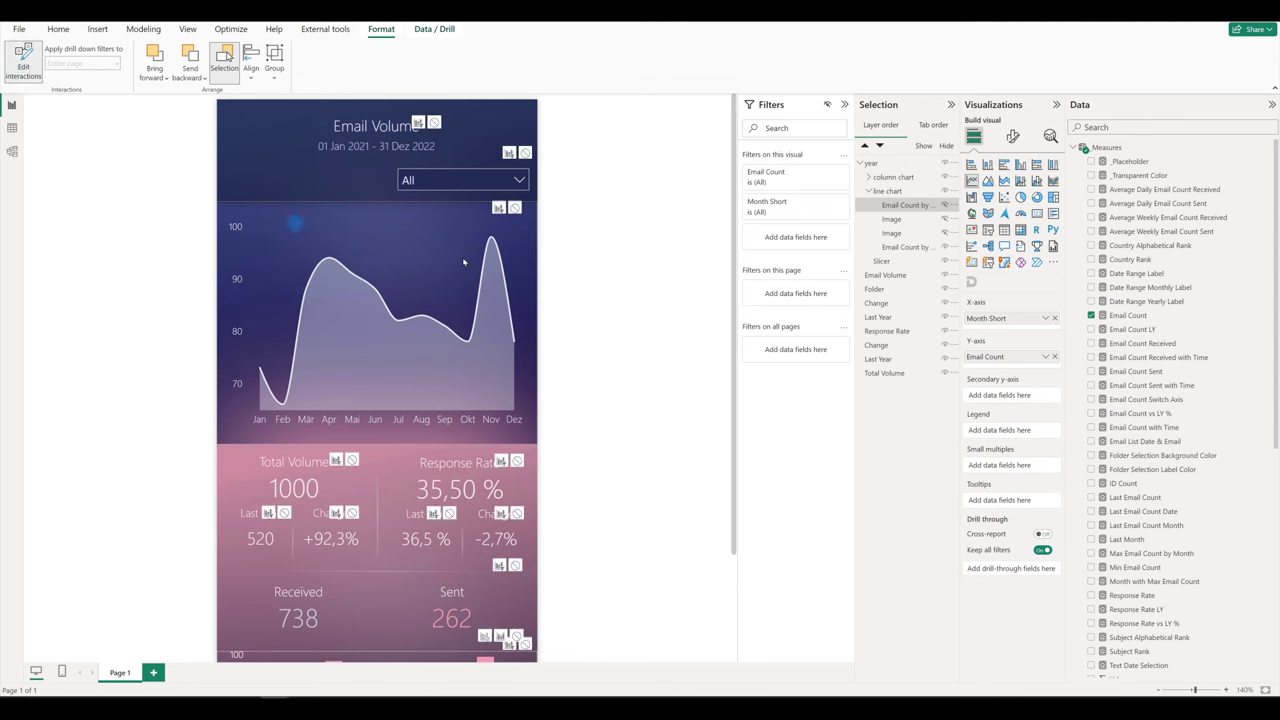
left_click(516, 208)
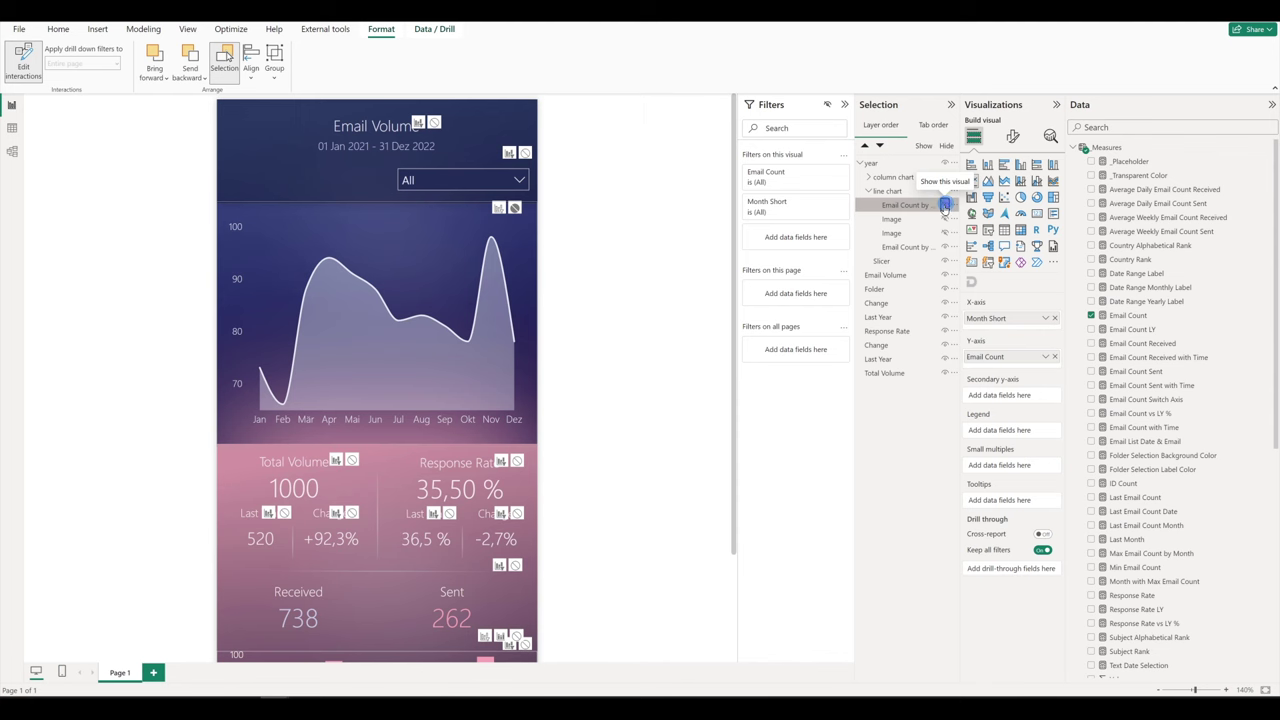
left_click(945, 206)
Check the edited interaction by selecting April in the line chart and clearing the selection again
left_click(375, 340)
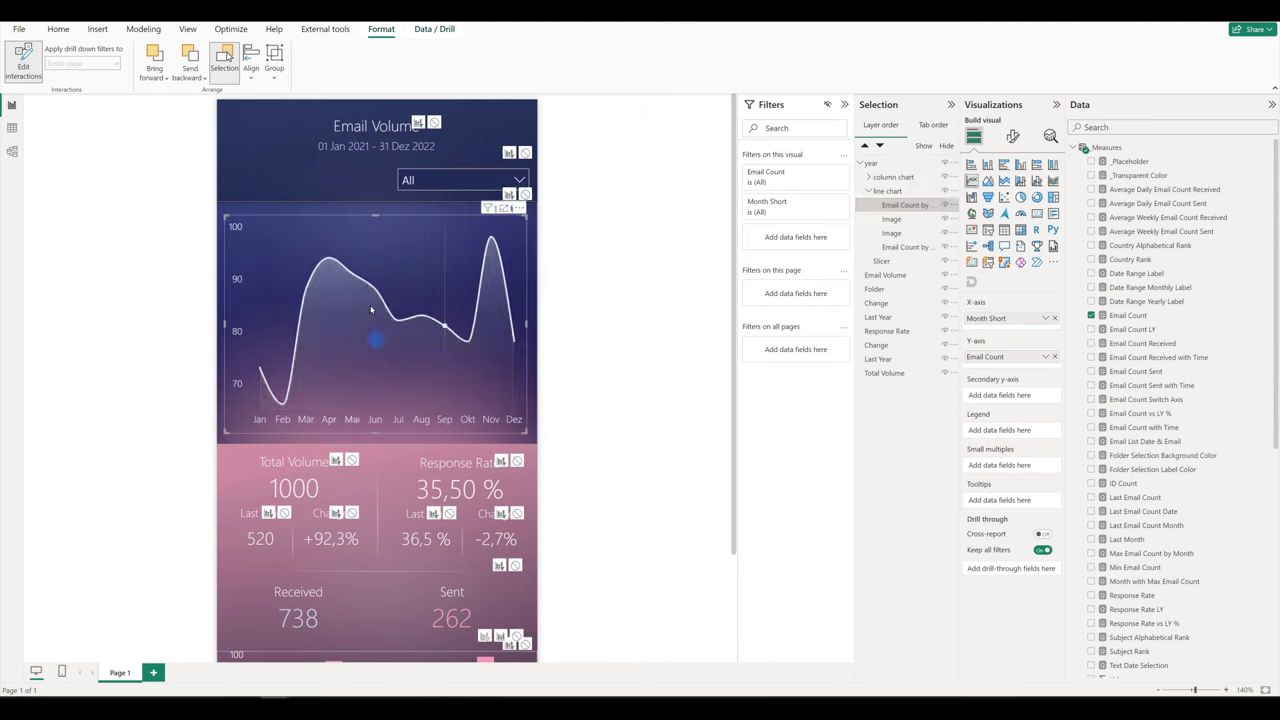
left_click(334, 262)
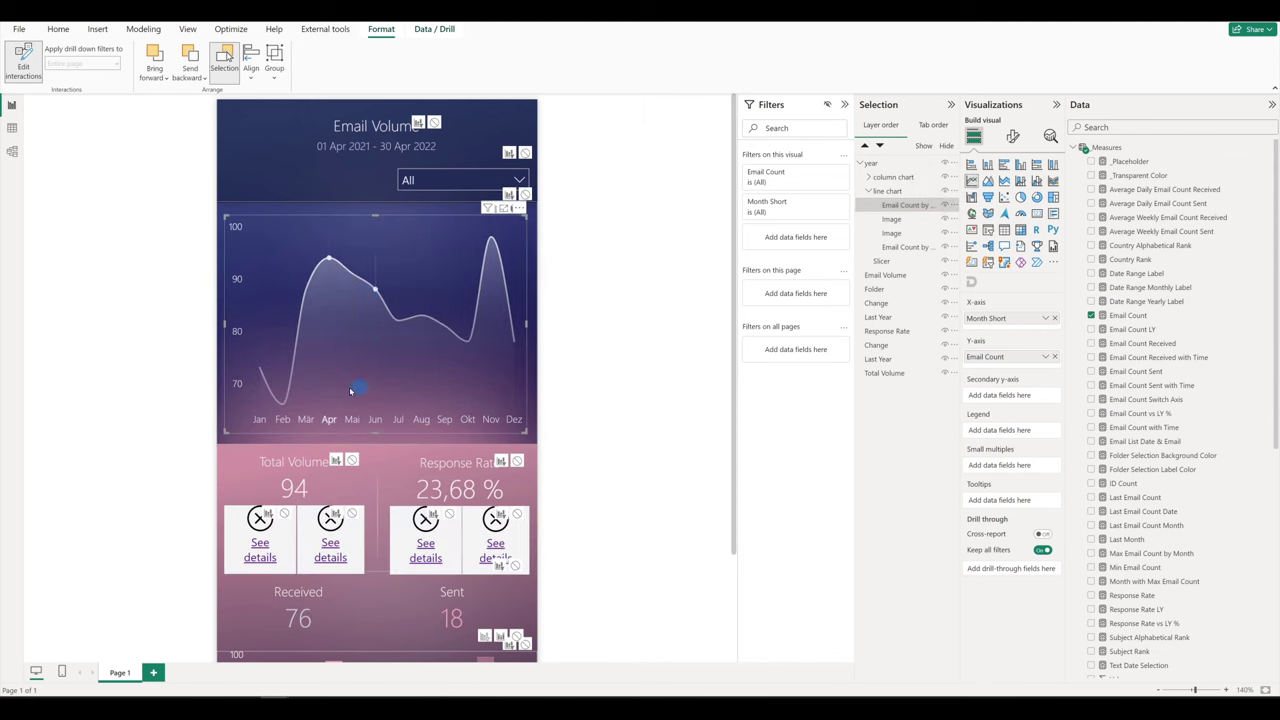
left_click(336, 263)
left_click(651, 286)
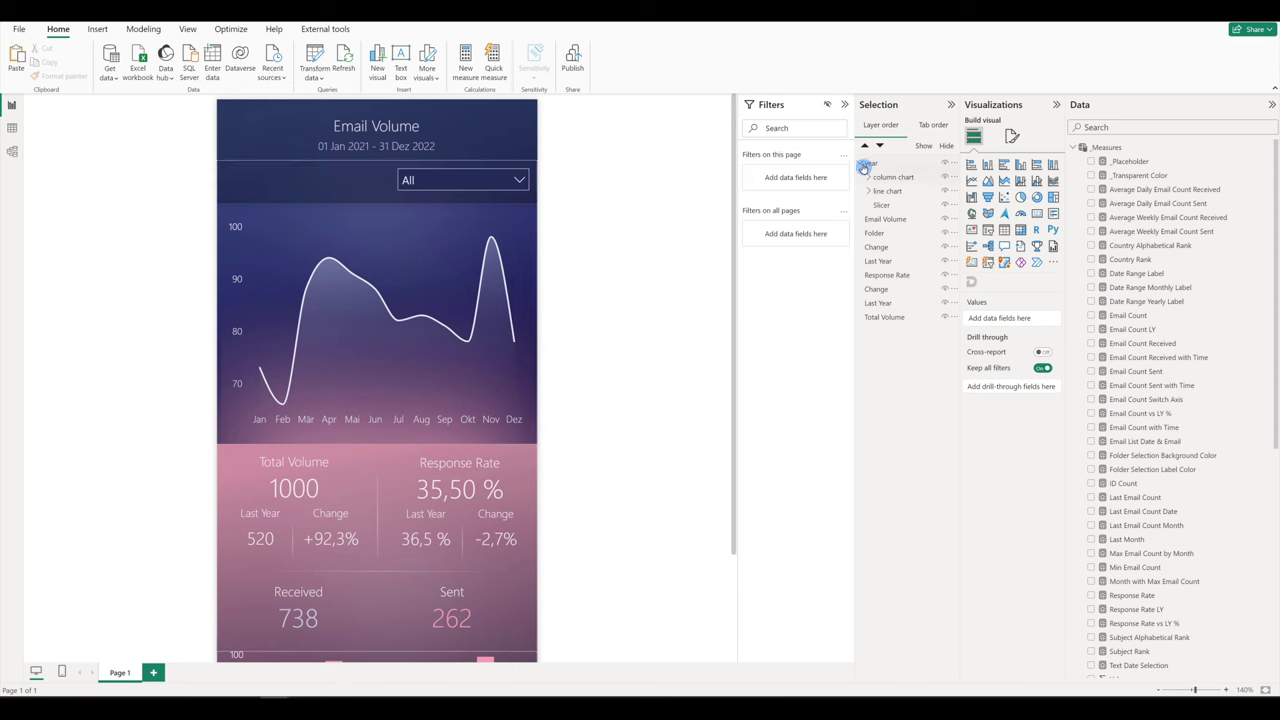
Duplicate the year group, name the copy "month", and hide the original year group
left_click(858, 163)
left_click(868, 163)
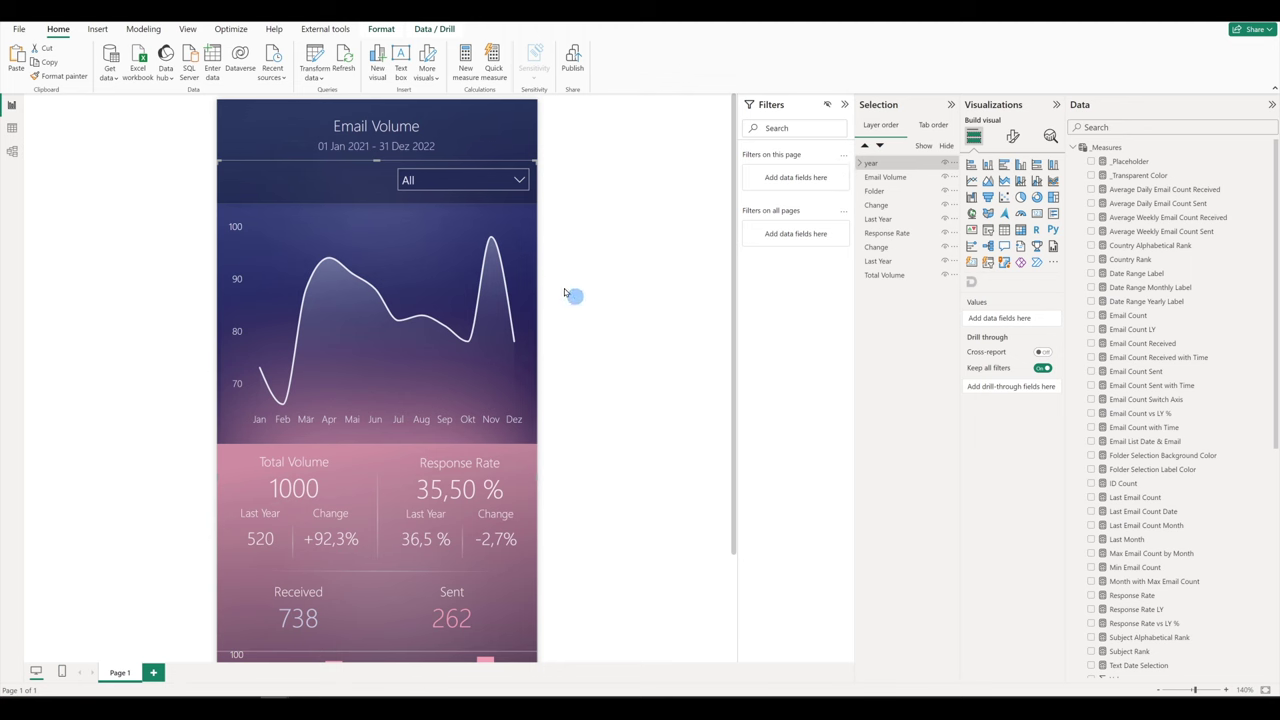
key("ctrl+v")
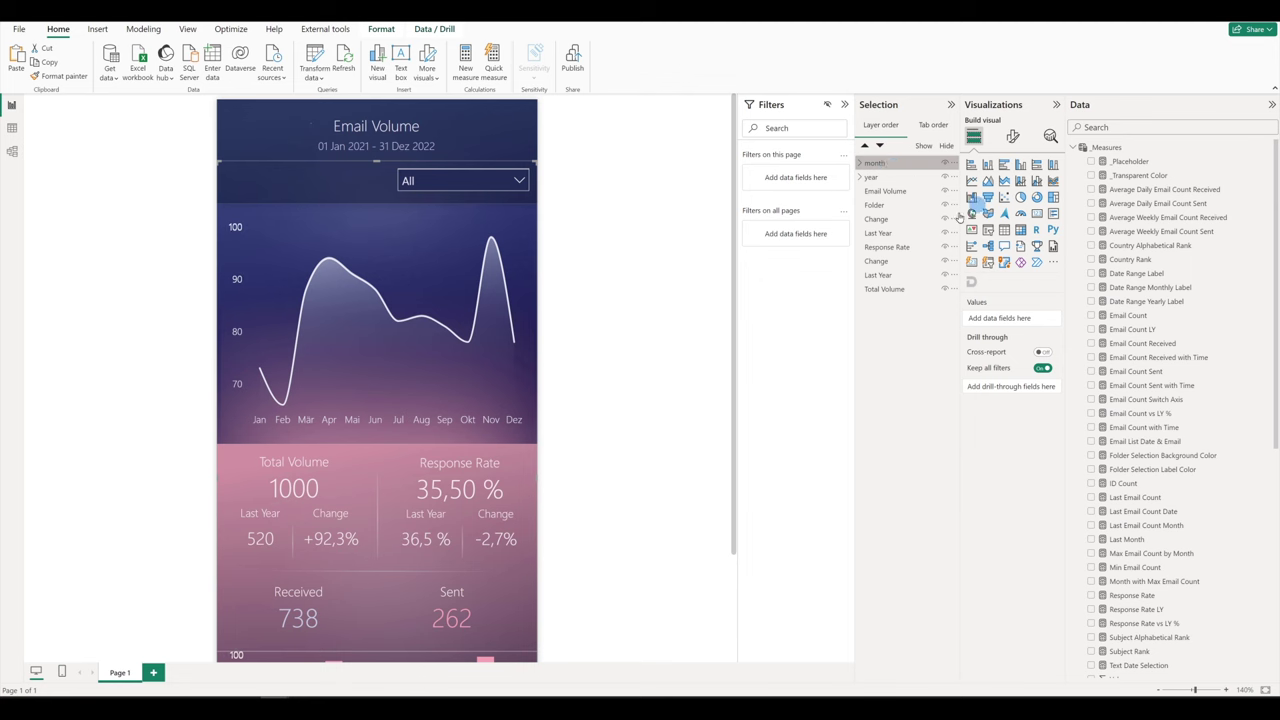
left_click(858, 162)
Replace the Year field in the month group's slicer with Month Year Short from Dim Date and check its list
left_click(886, 206)
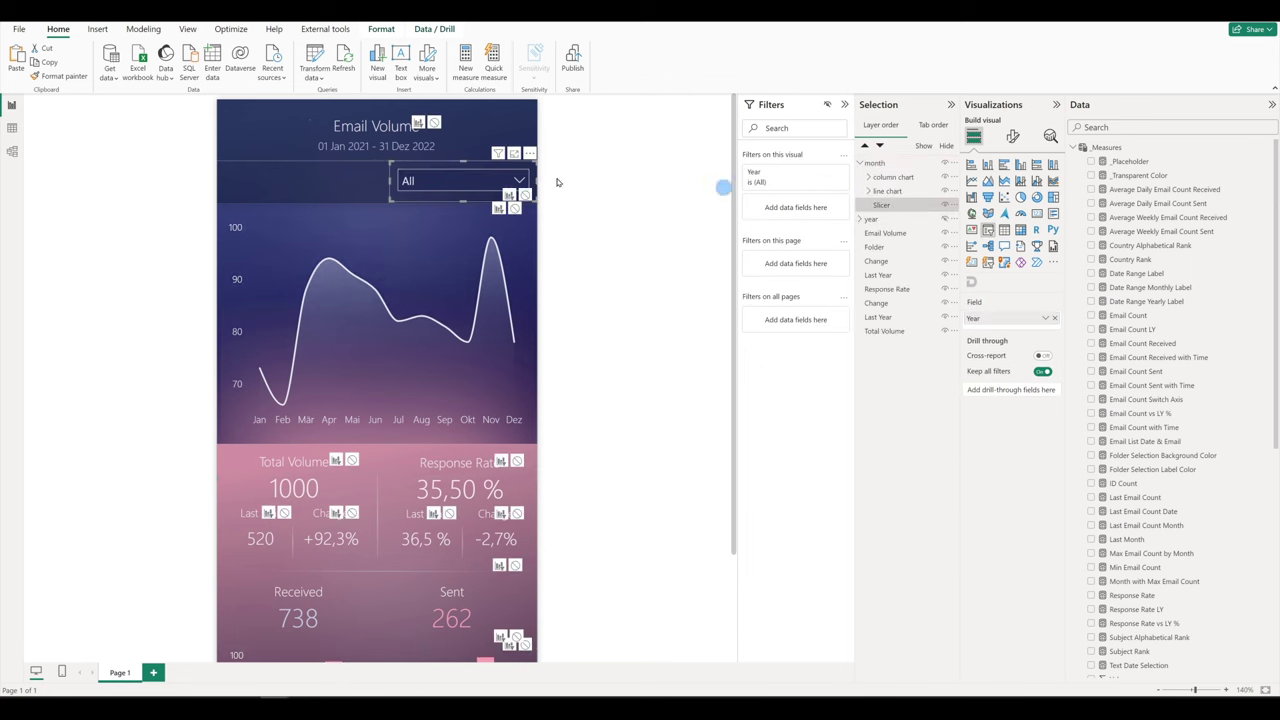
scroll(1138, 350, "down", 5)
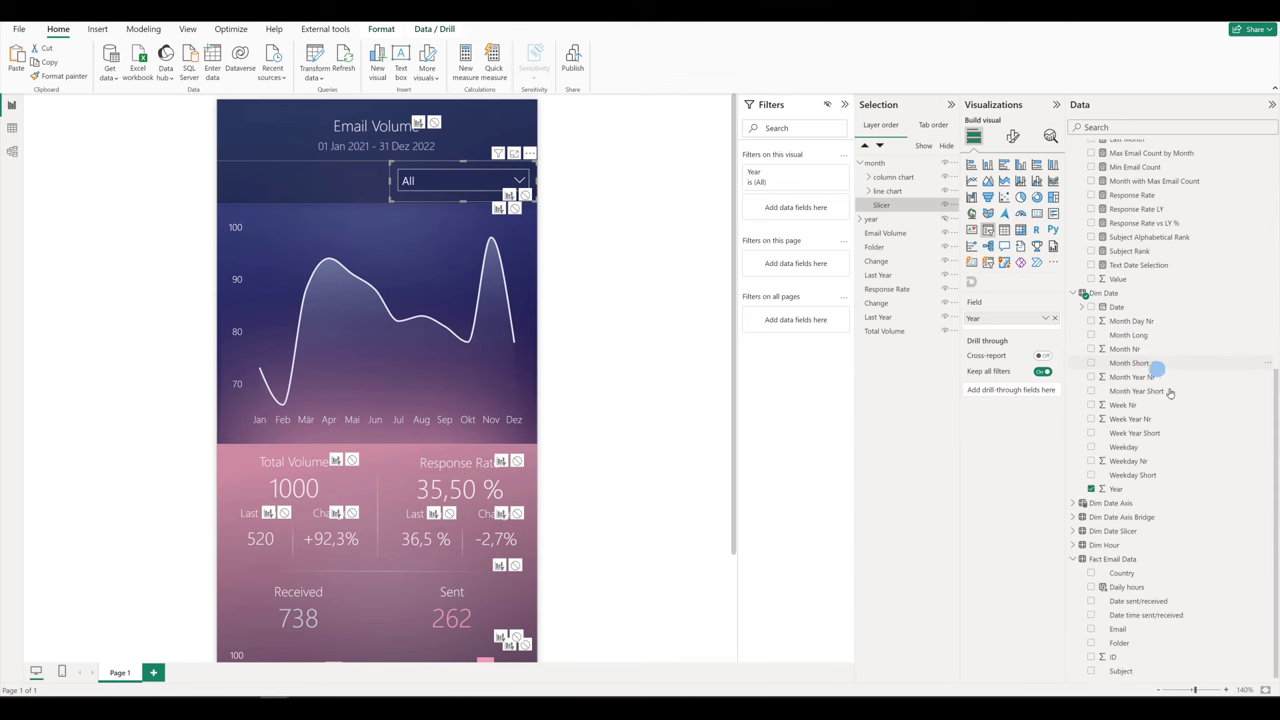
scroll(1160, 505, "up", 3)
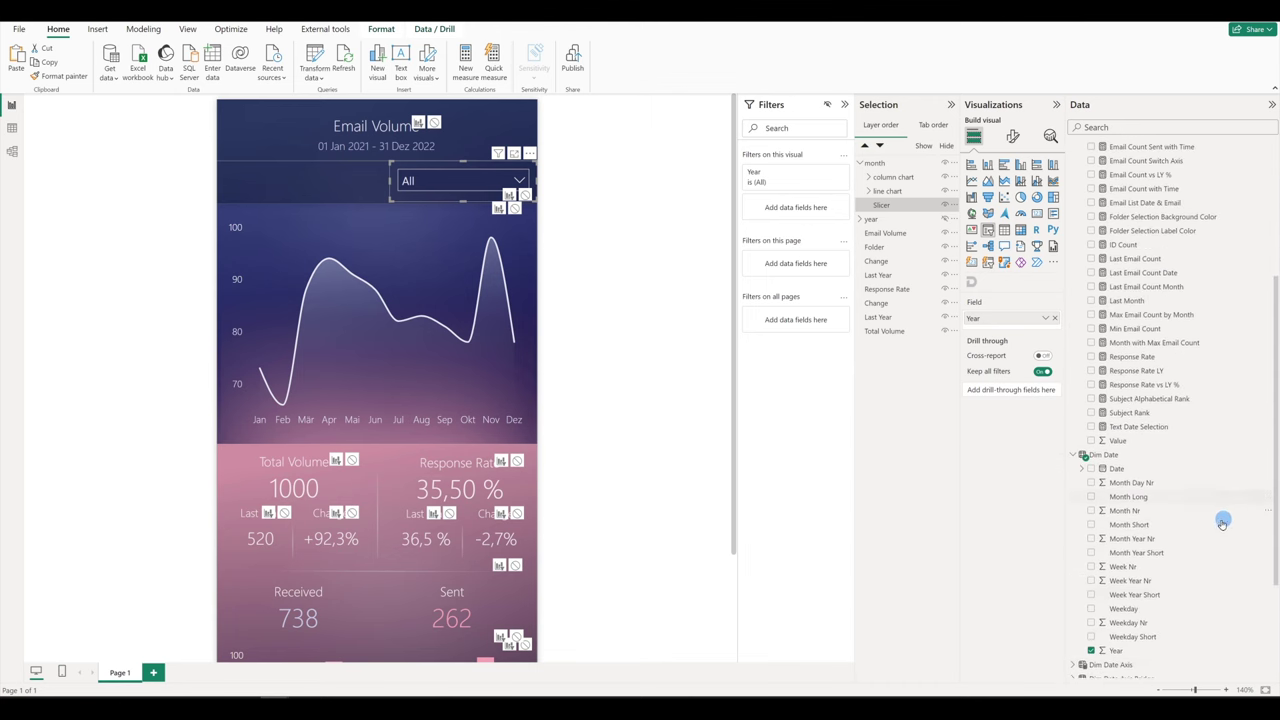
left_click_drag(1137, 555, 1030, 325)
left_click(519, 181)
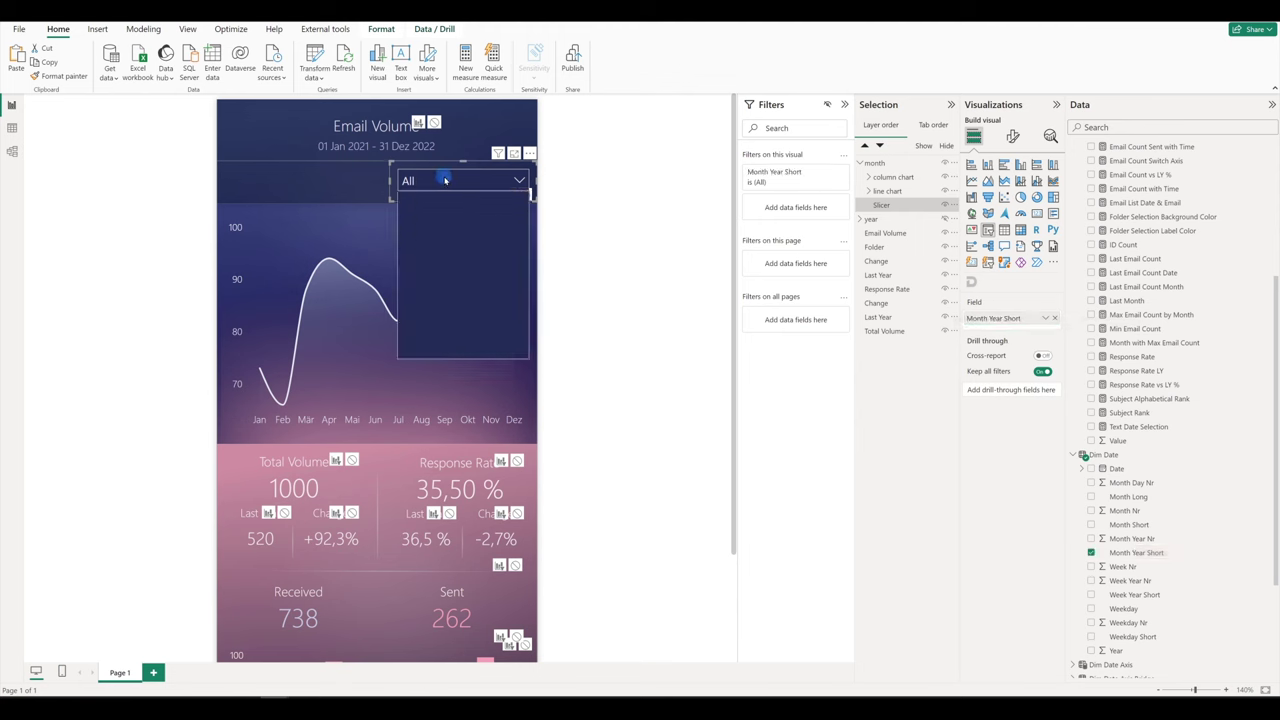
Change the sort direction of the Month Year Short slicer's values
left_click(530, 154)
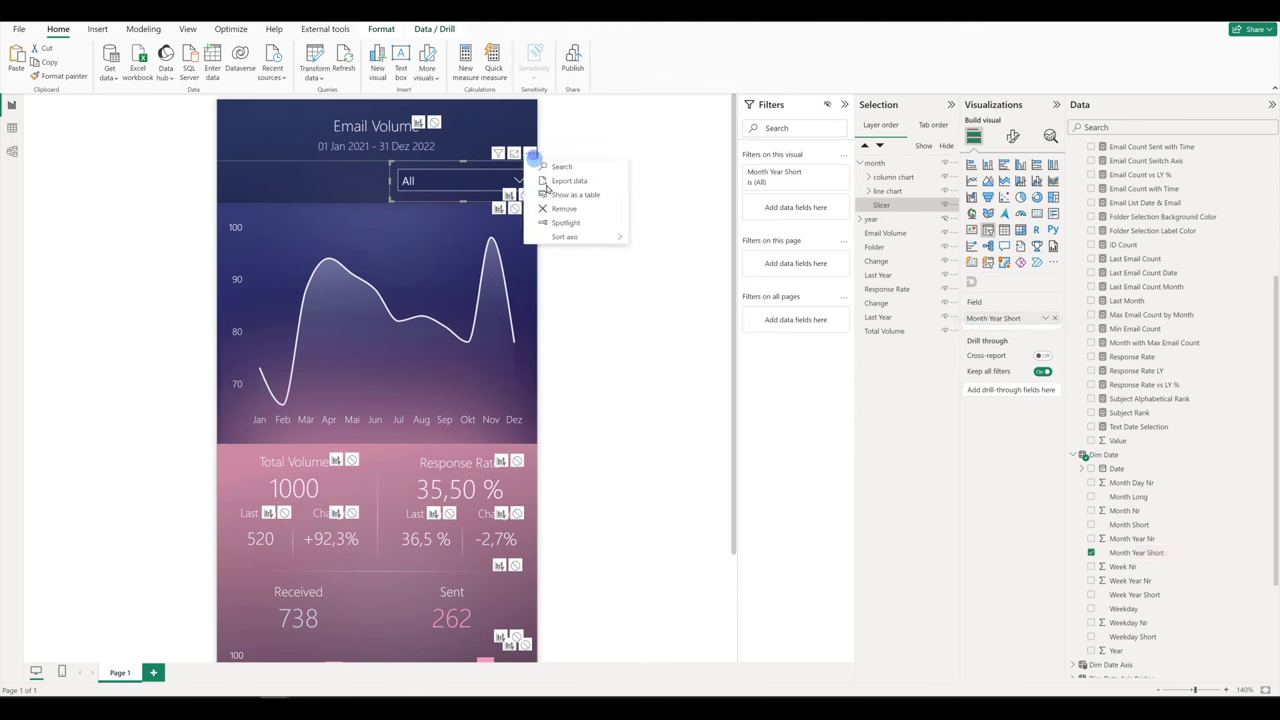
mouse_move(571, 237)
left_click(671, 252)
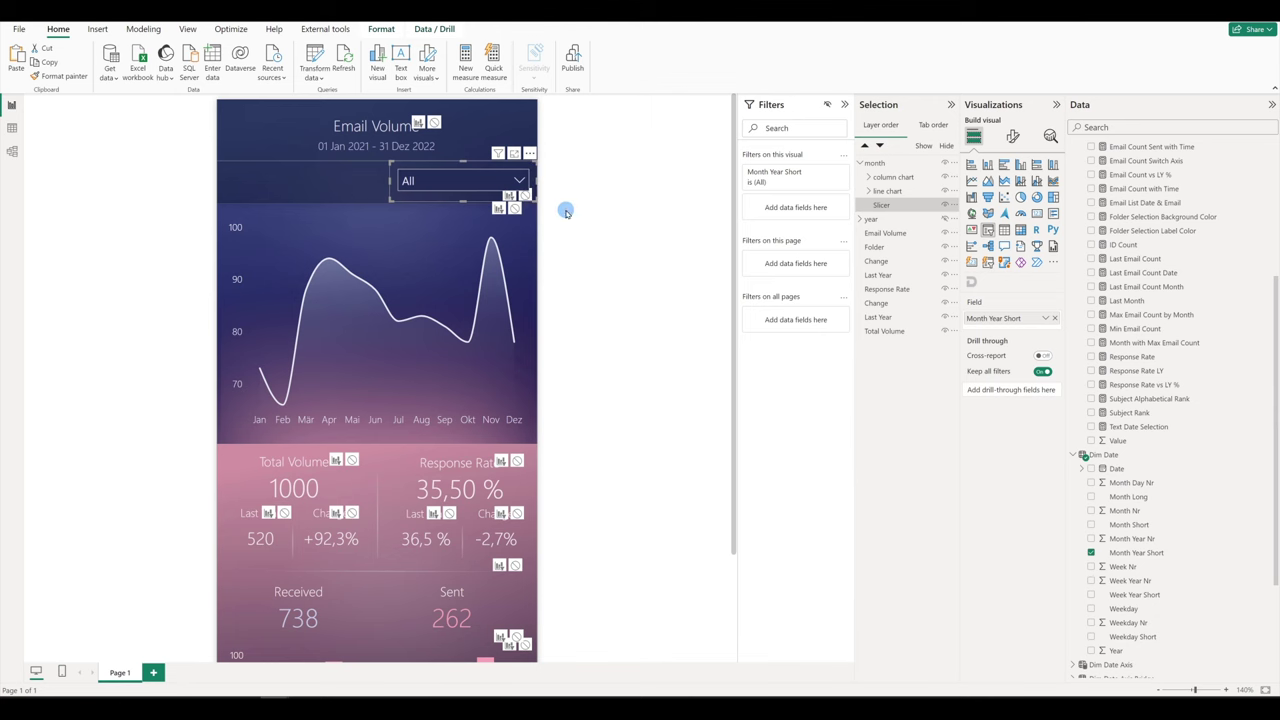
Replace Month Short with Month Day Nr on the X-axis of the month group's line chart and turn off its vertical gridlines
left_click(880, 205)
left_click(868, 190)
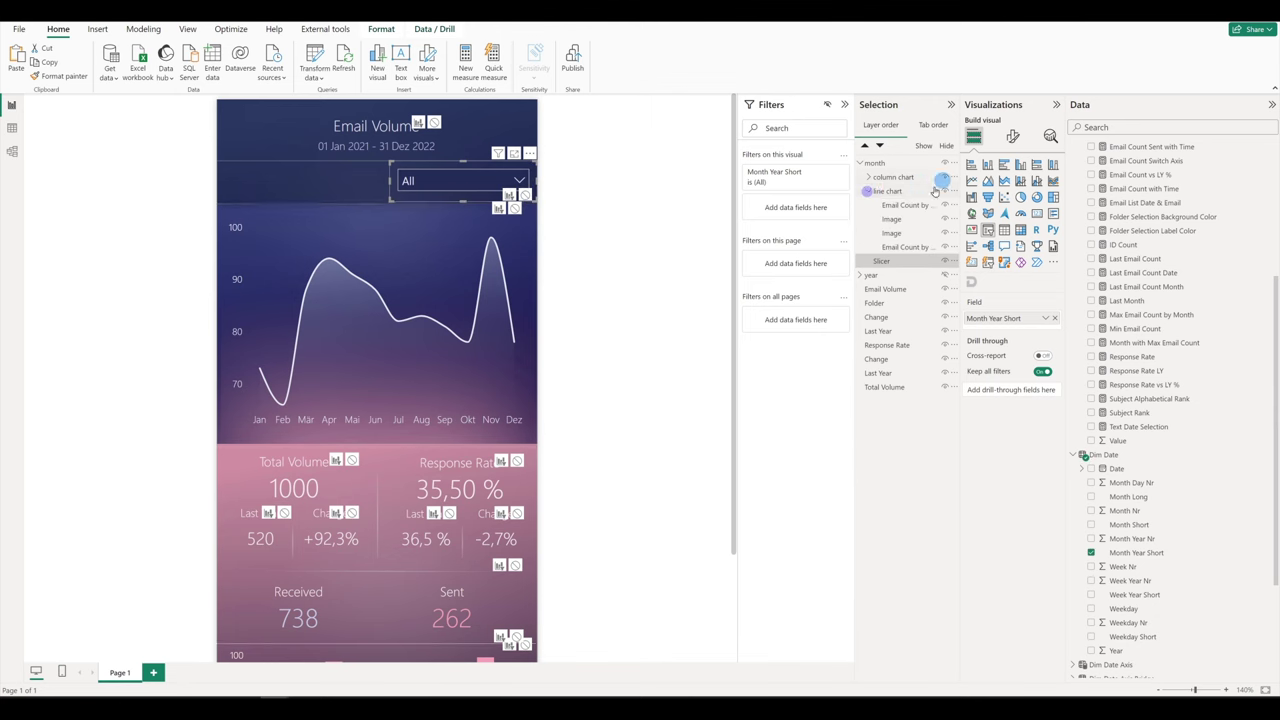
left_click(921, 205)
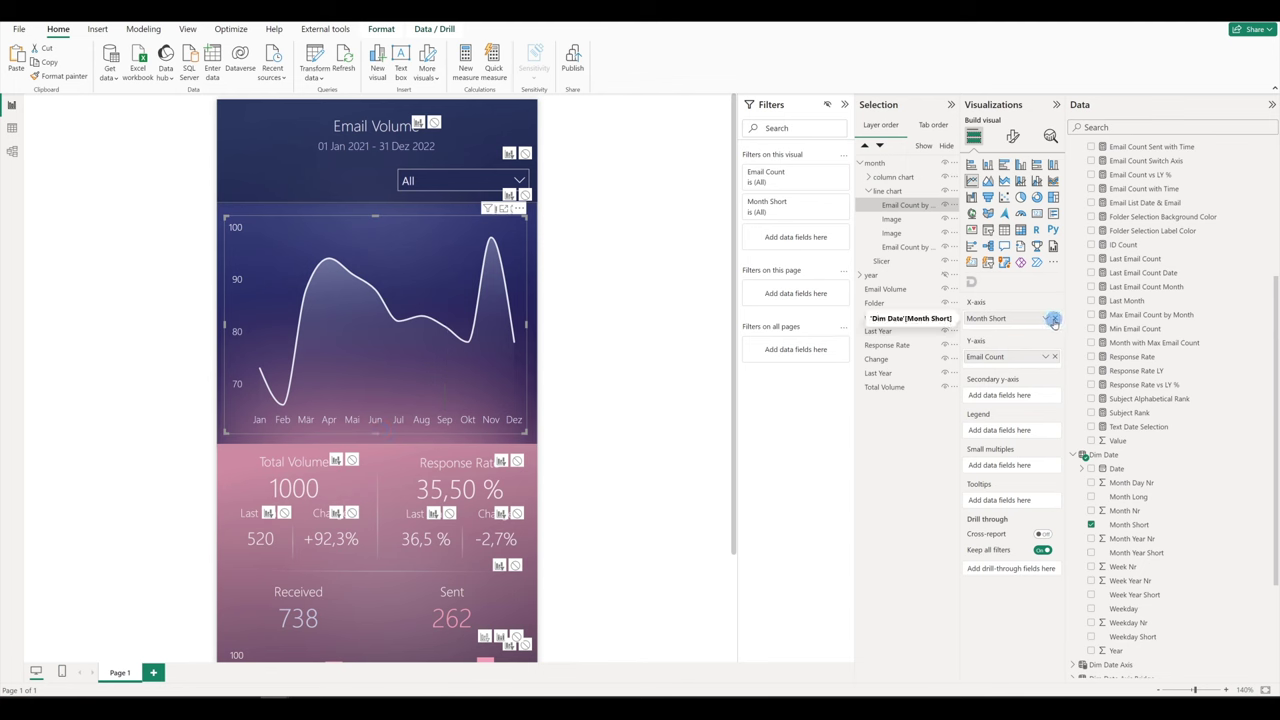
left_click(1088, 483)
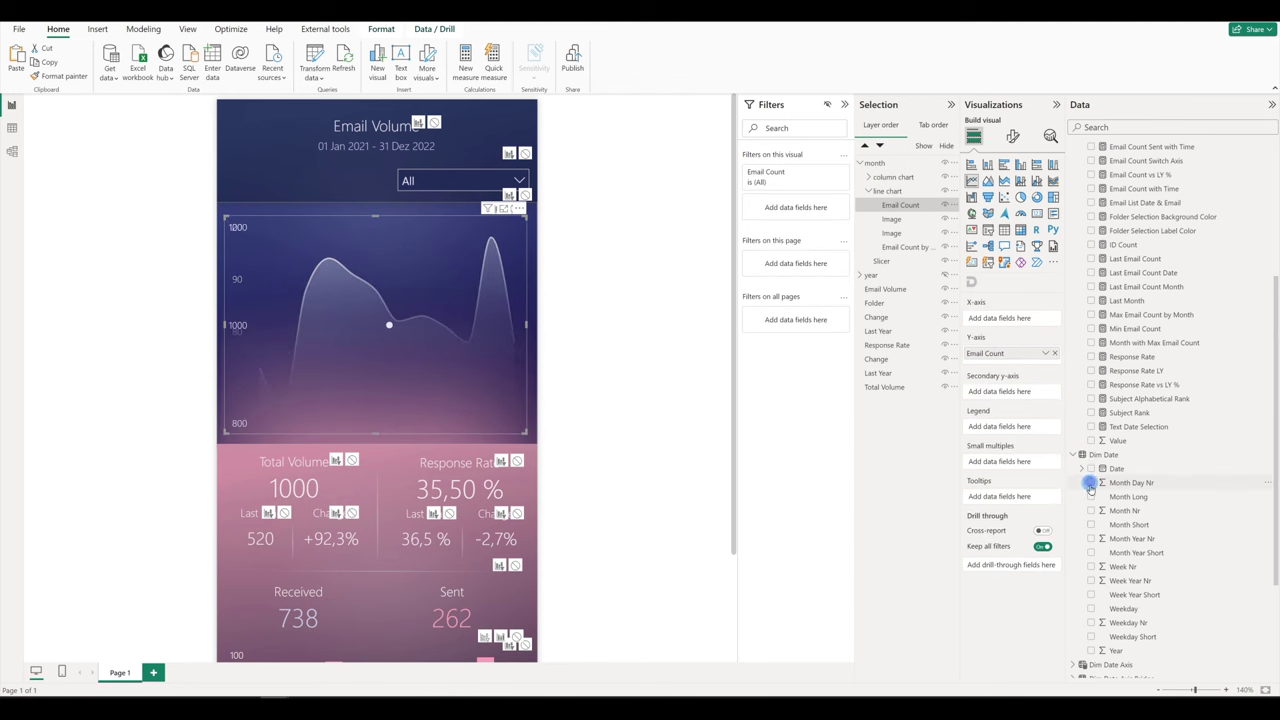
left_click_drag(1000, 366, 1018, 320)
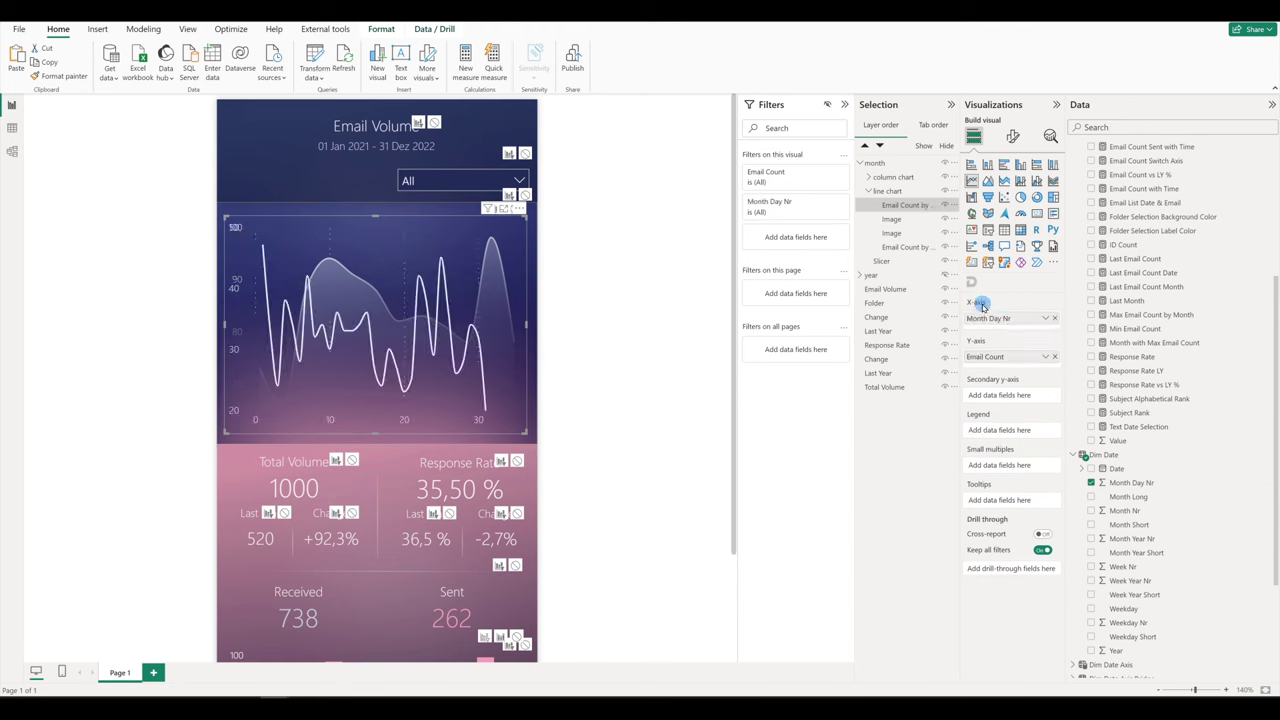
left_click(1013, 136)
left_click(1020, 334)
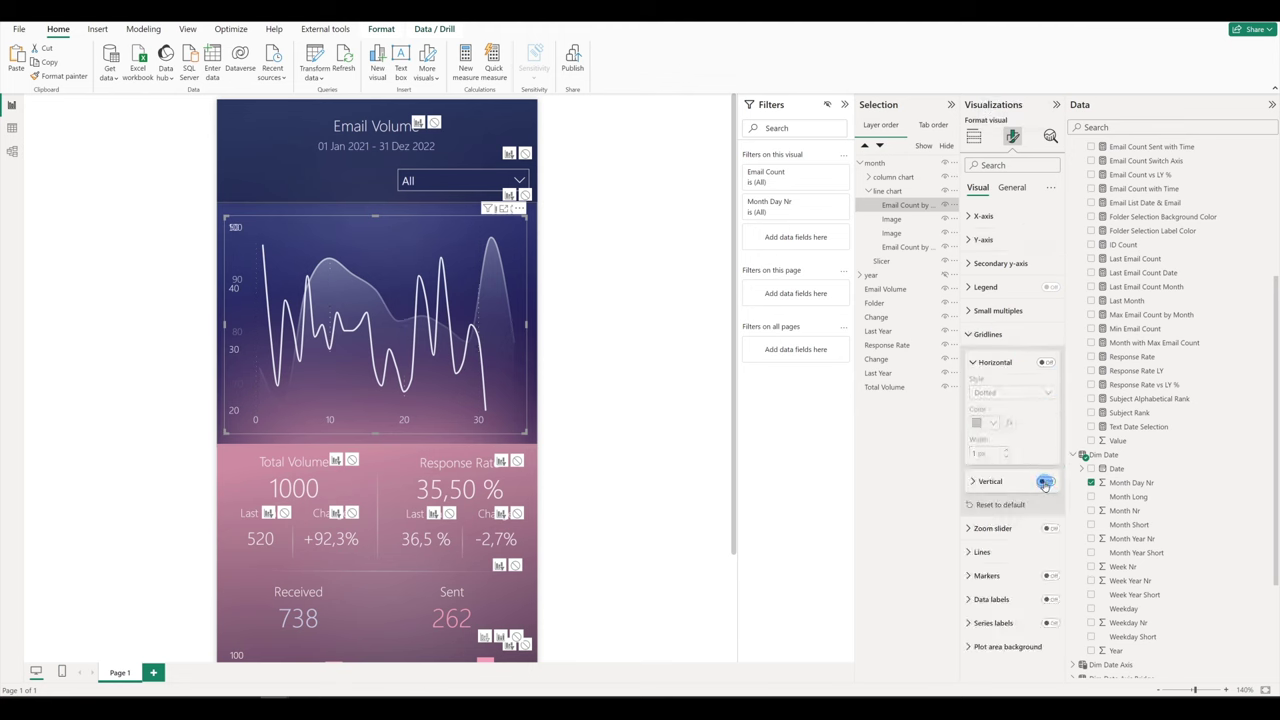
Put Month Day Nr on the X-axis of the month group's area chart and turn off its vertical gridlines
left_click(935, 247)
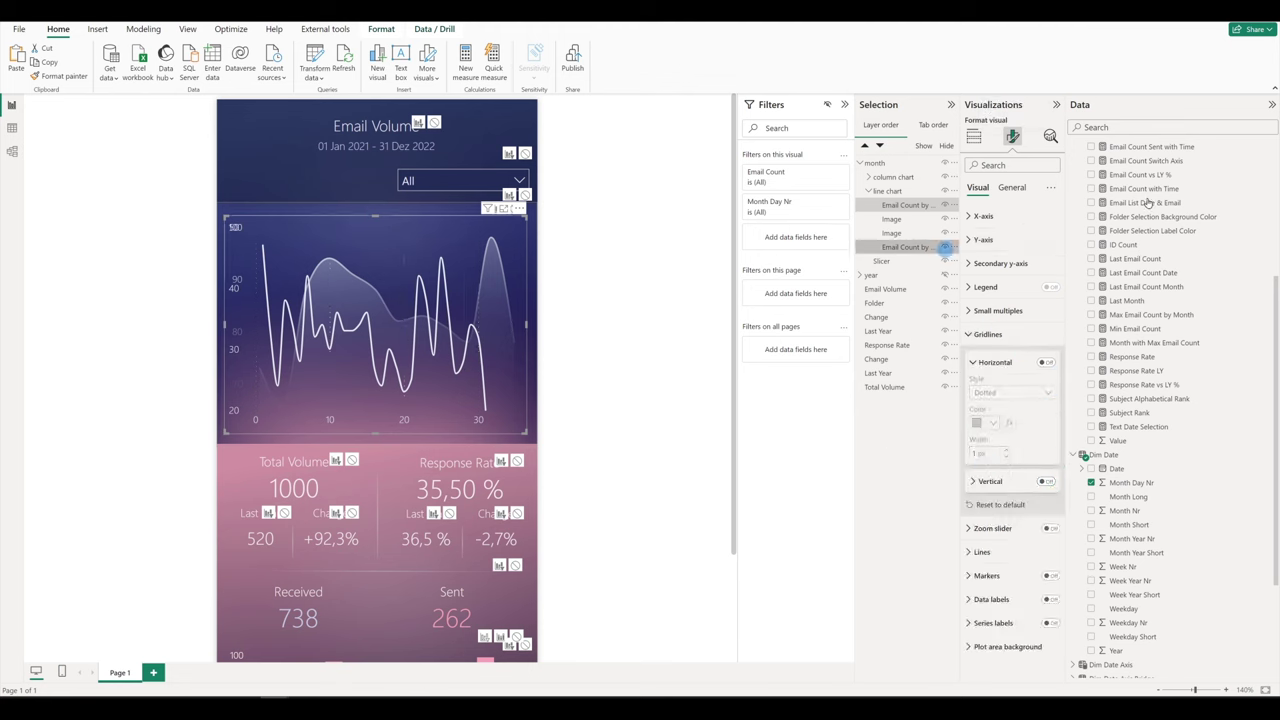
left_click(910, 250)
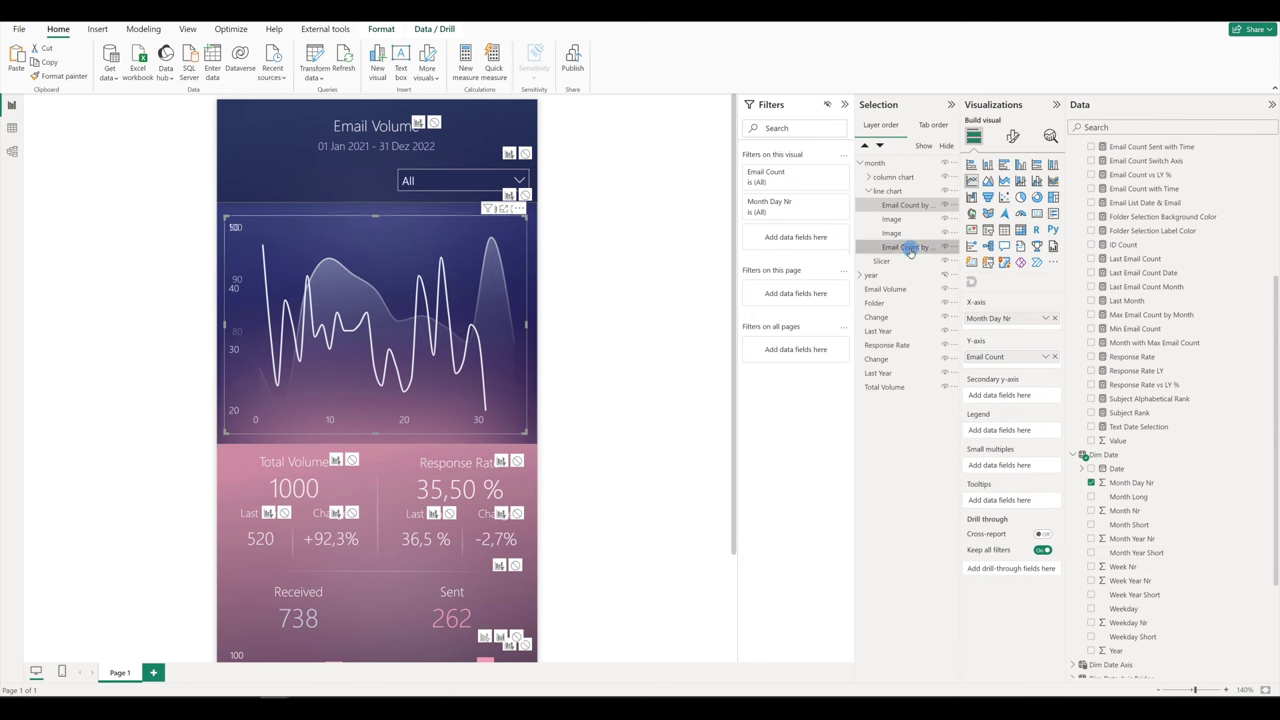
left_click(1150, 486)
left_click_drag(1143, 484, 1050, 322)
left_click(1054, 318)
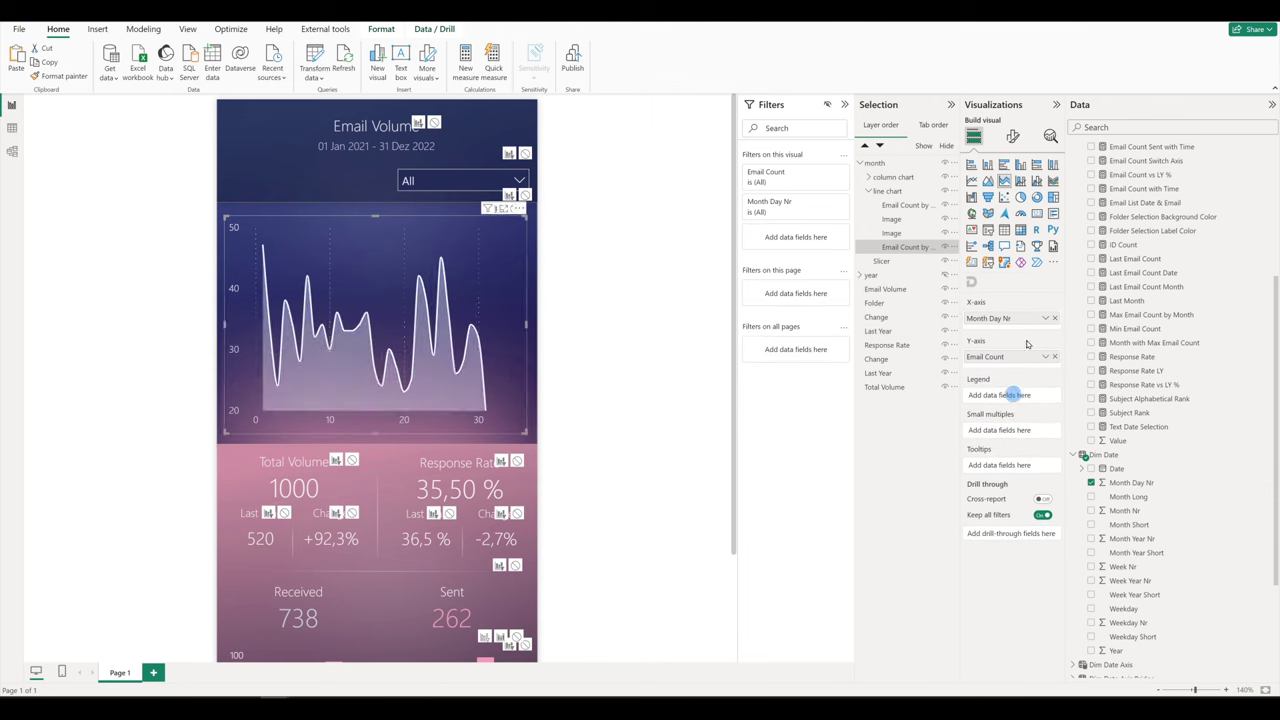
left_click(1013, 136)
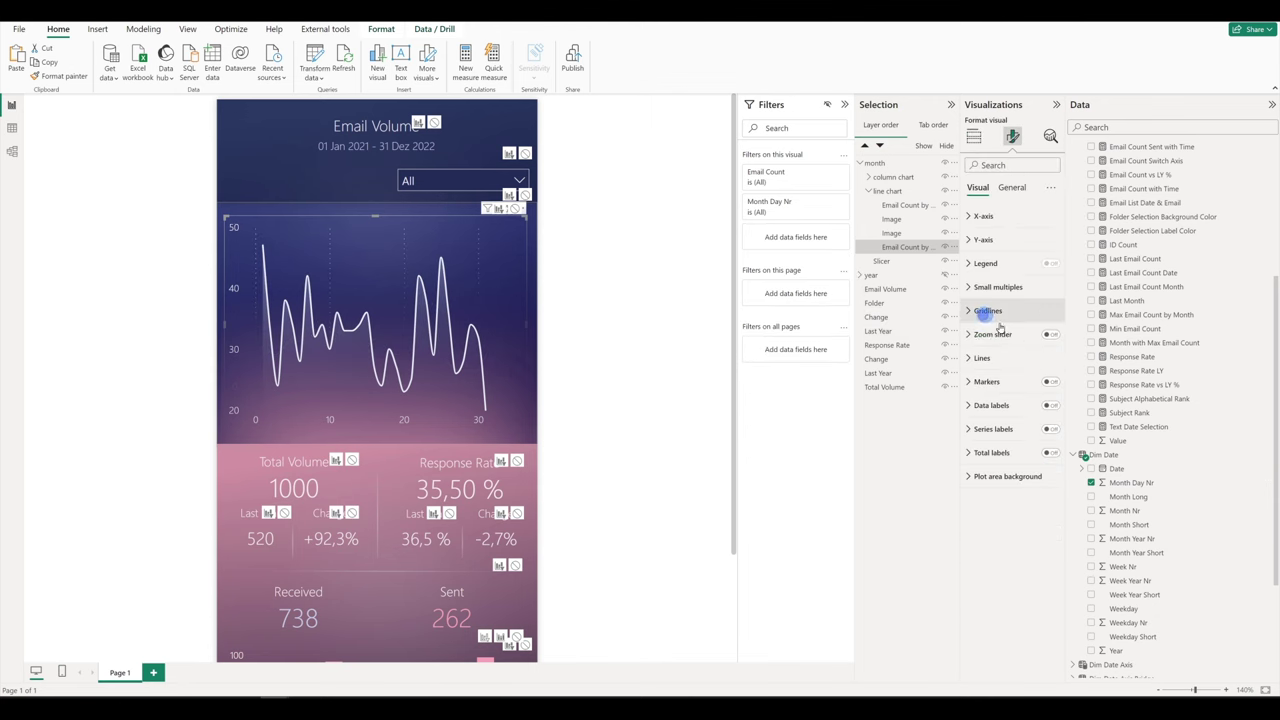
left_click(990, 312)
left_click(1046, 460)
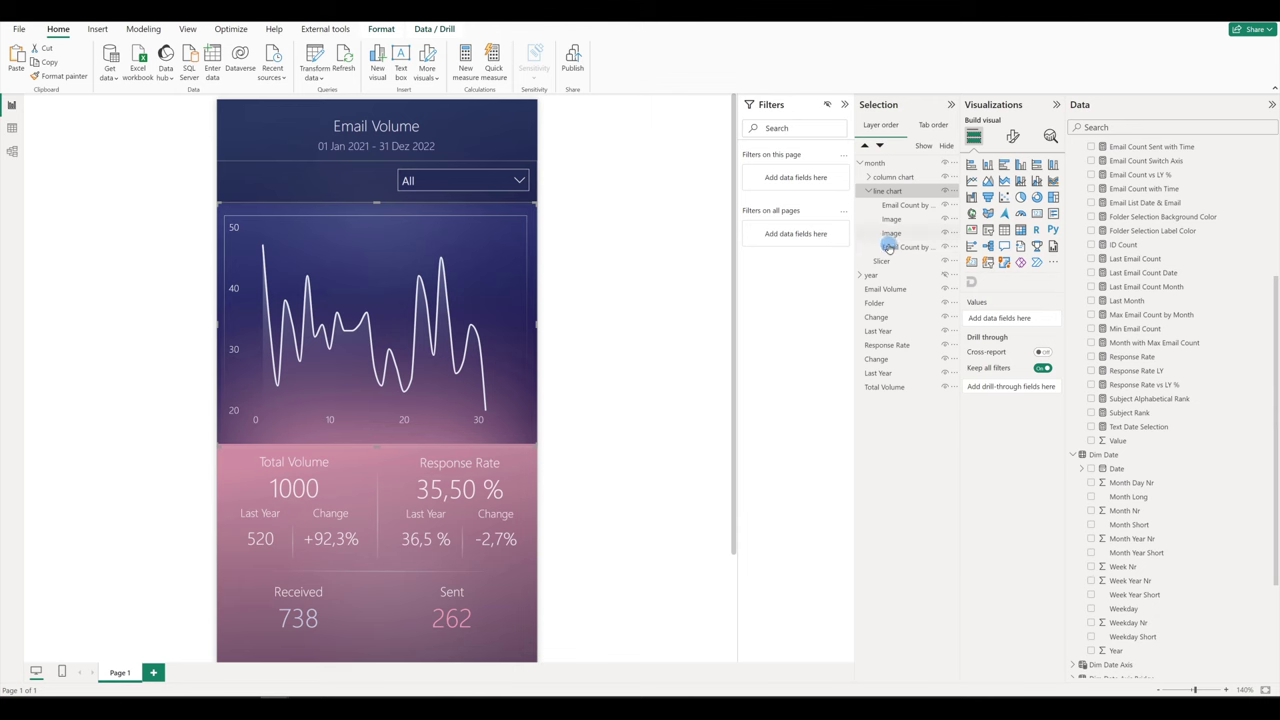
Set the line chart's interaction with the area chart beneath it to none, hiding the covering layers briefly and showing them again
left_click(911, 206)
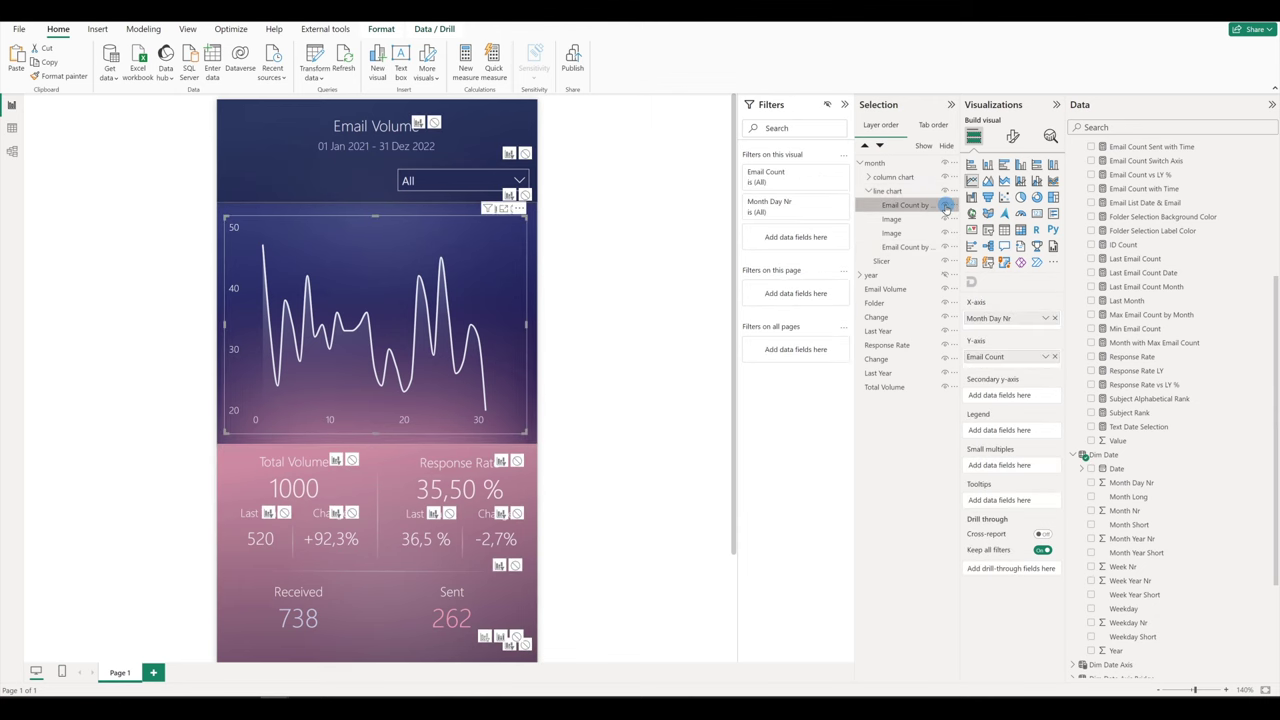
left_click(945, 231)
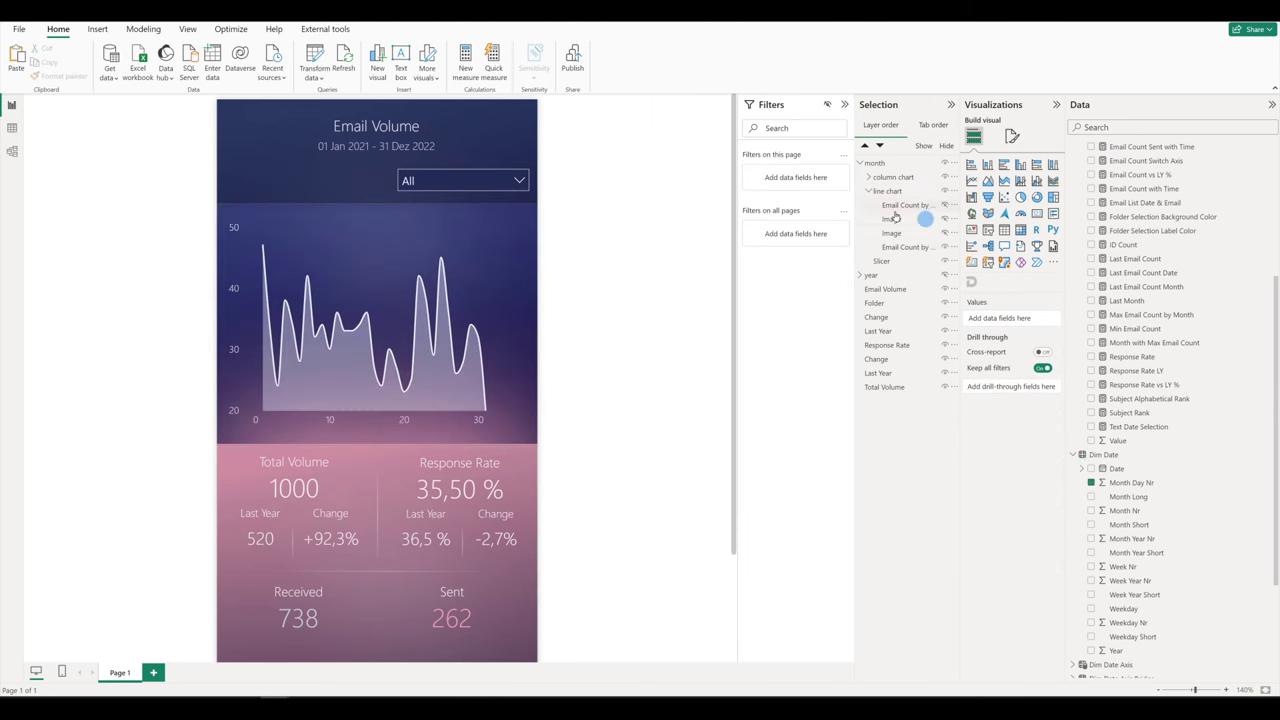
left_click(898, 231)
left_click(910, 205)
left_click(515, 209)
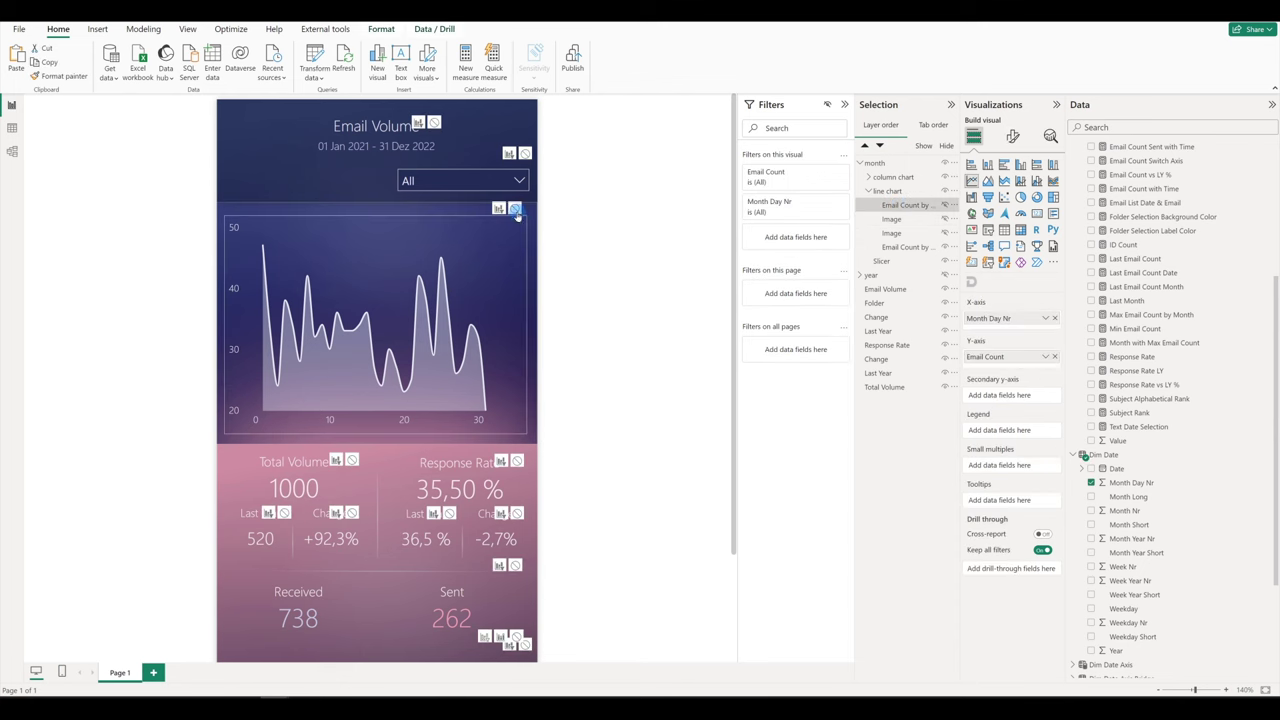
left_click(944, 218)
left_click(945, 204)
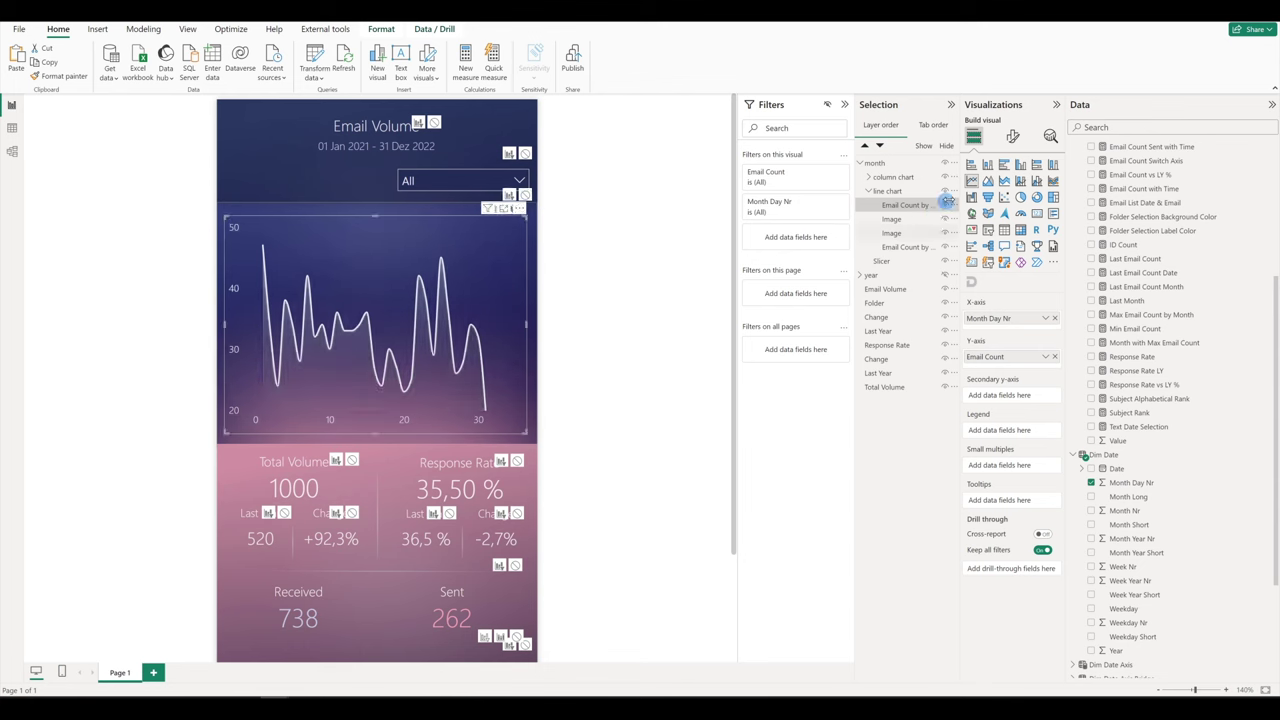
Select day 15 in the month group's column chart and examine how the line chart and cards respond
scroll(546, 340, "down", 1)
scroll(545, 325, "up", 1)
scroll(479, 316, "down", 2)
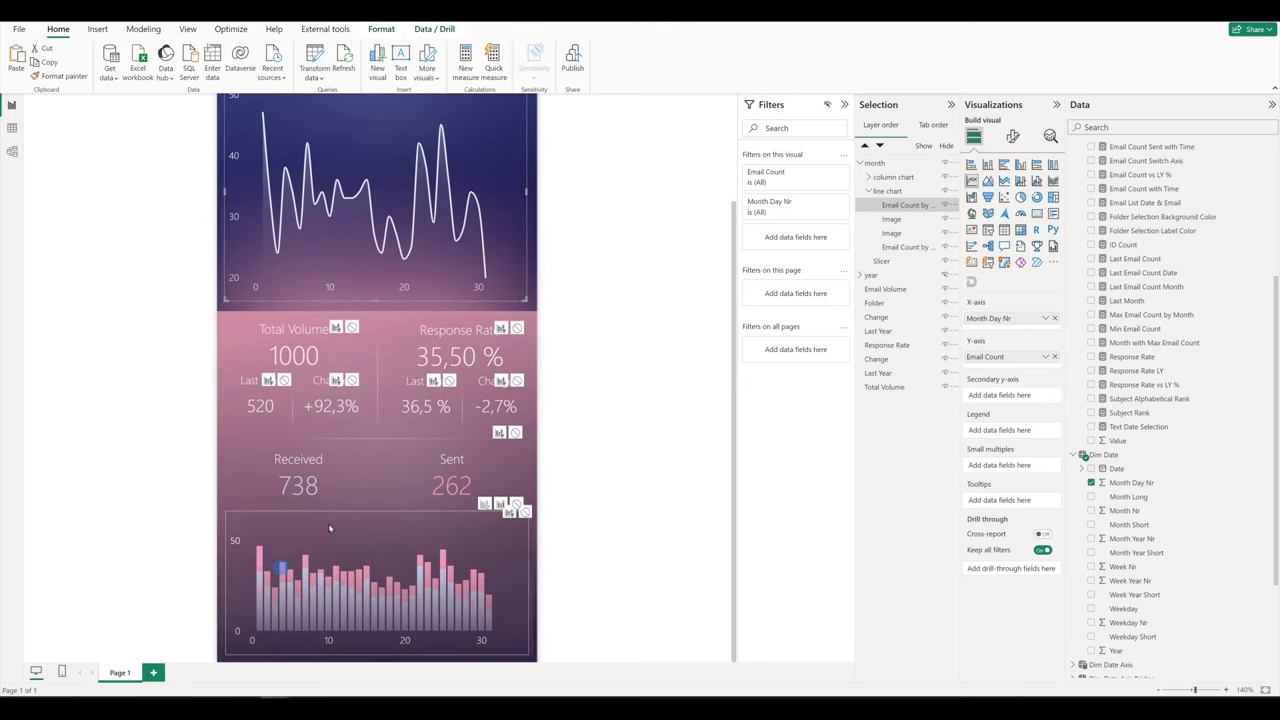
left_click(625, 567)
left_click(480, 543)
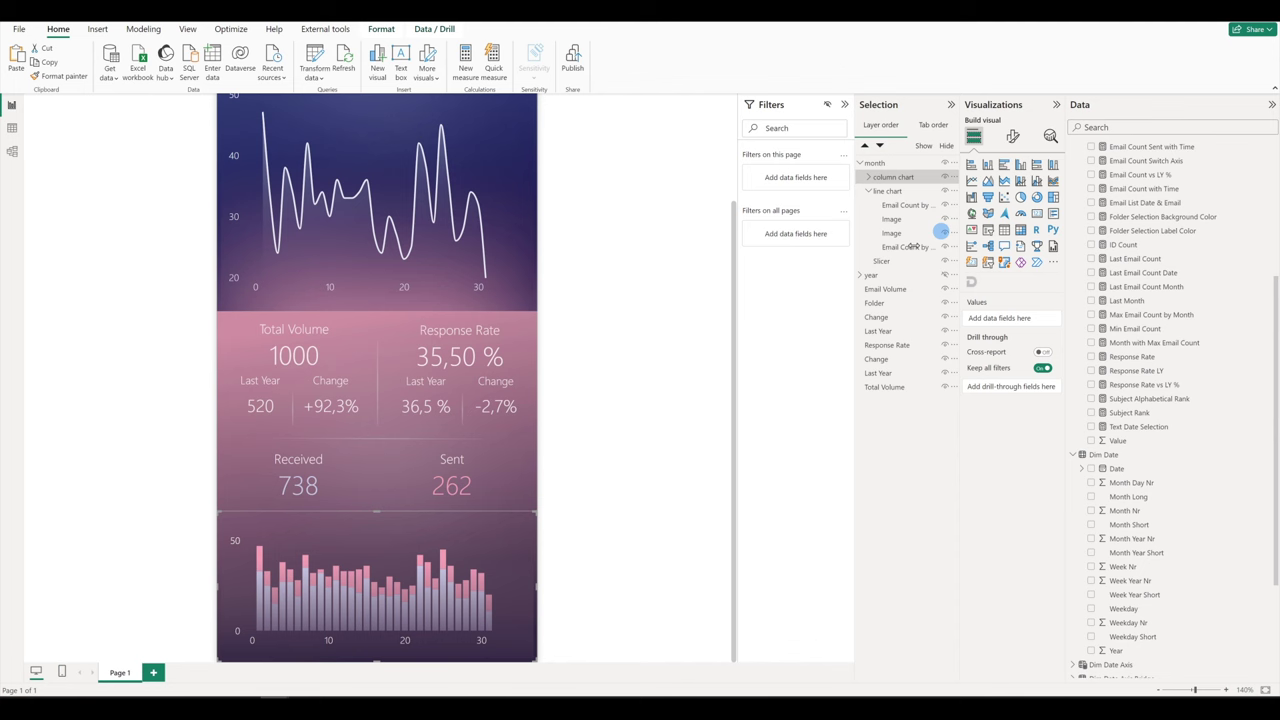
left_click(368, 612)
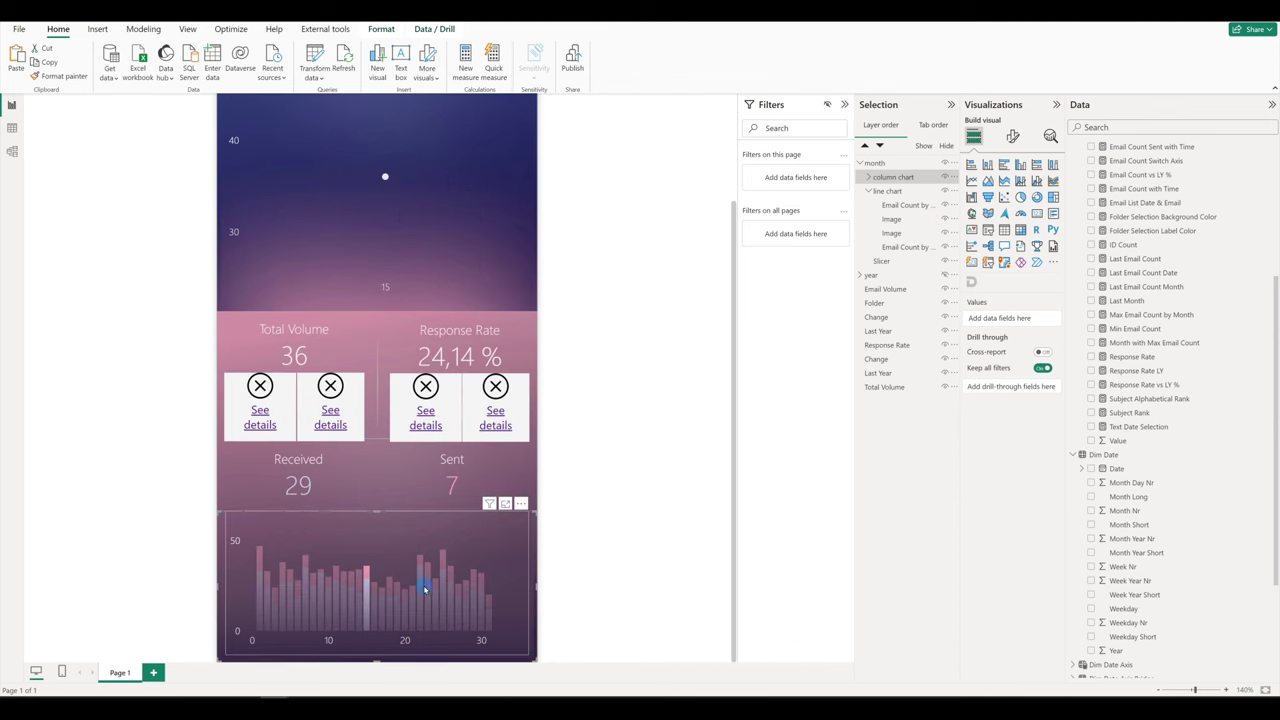
left_click(370, 612)
left_click(367, 608)
scroll(395, 560, "up", 3)
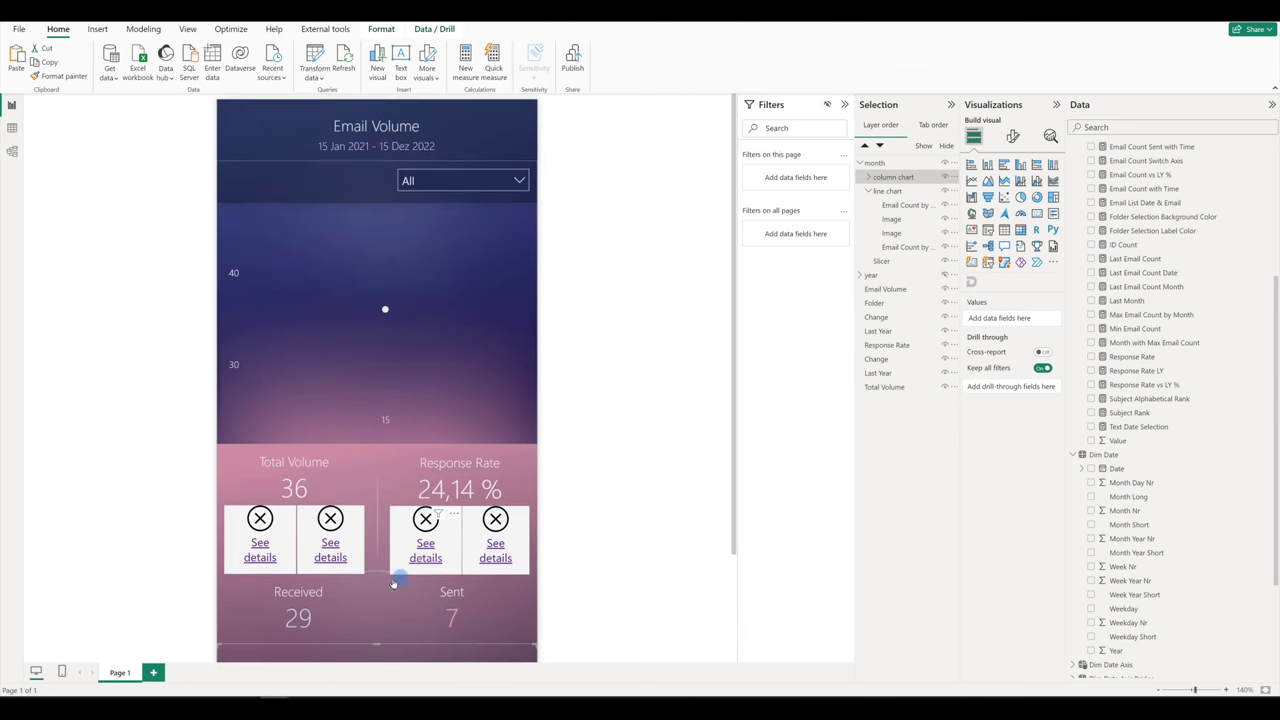
left_click(497, 546)
scroll(360, 540, "down", 3)
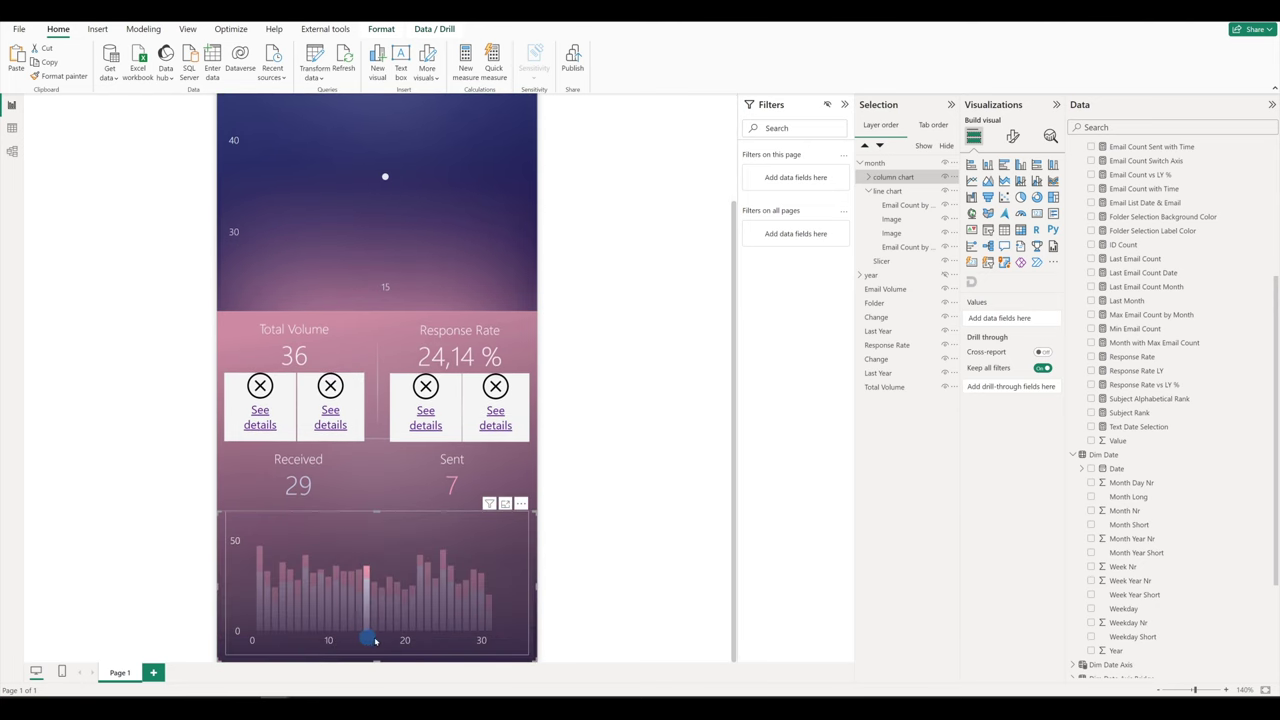
scroll(366, 639, "up", 3)
Filter the month slicer to Dez 2022 and examine the cards and charts
left_click(460, 180)
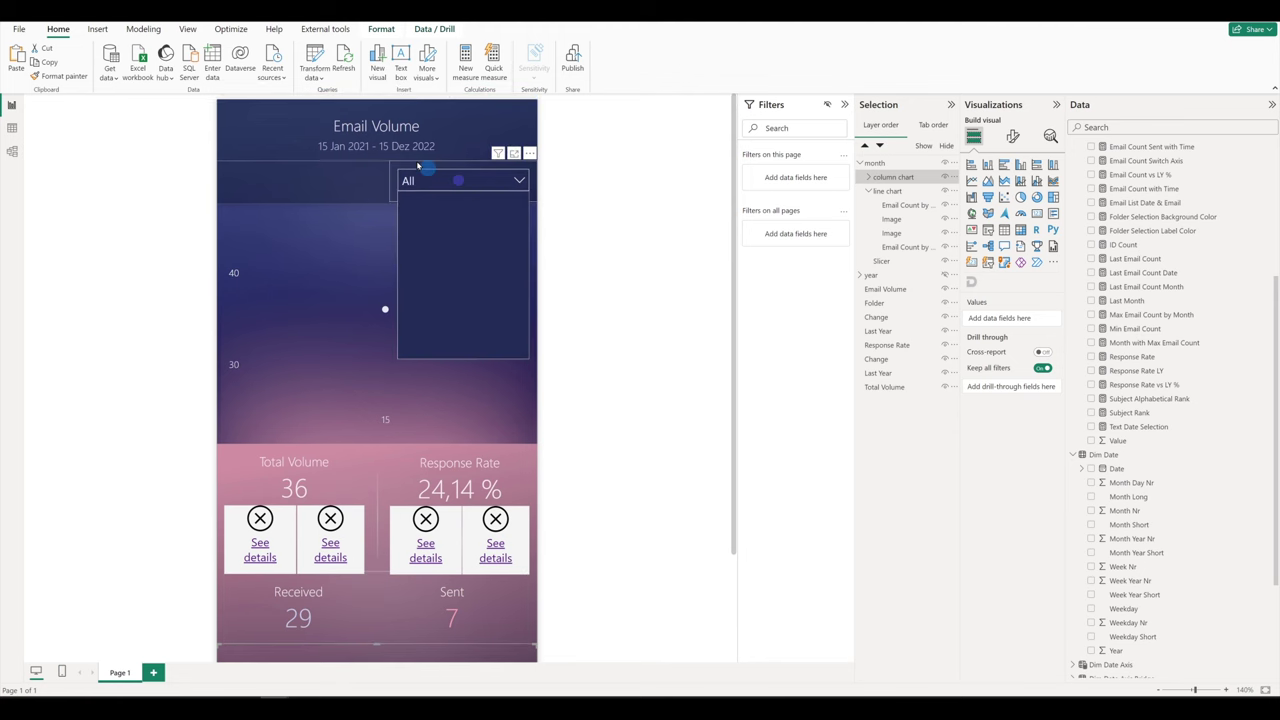
scroll(334, 534, "down", 1)
scroll(331, 517, "up", 1)
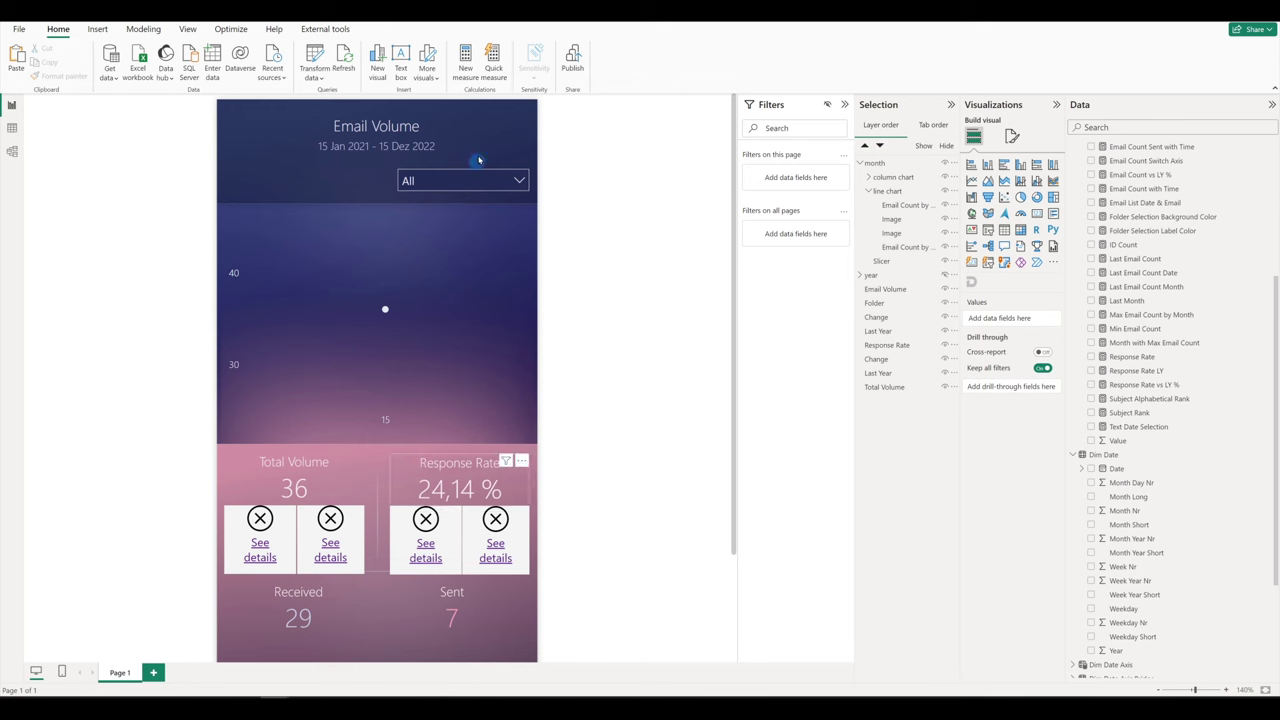
left_click(451, 178)
left_click(412, 232)
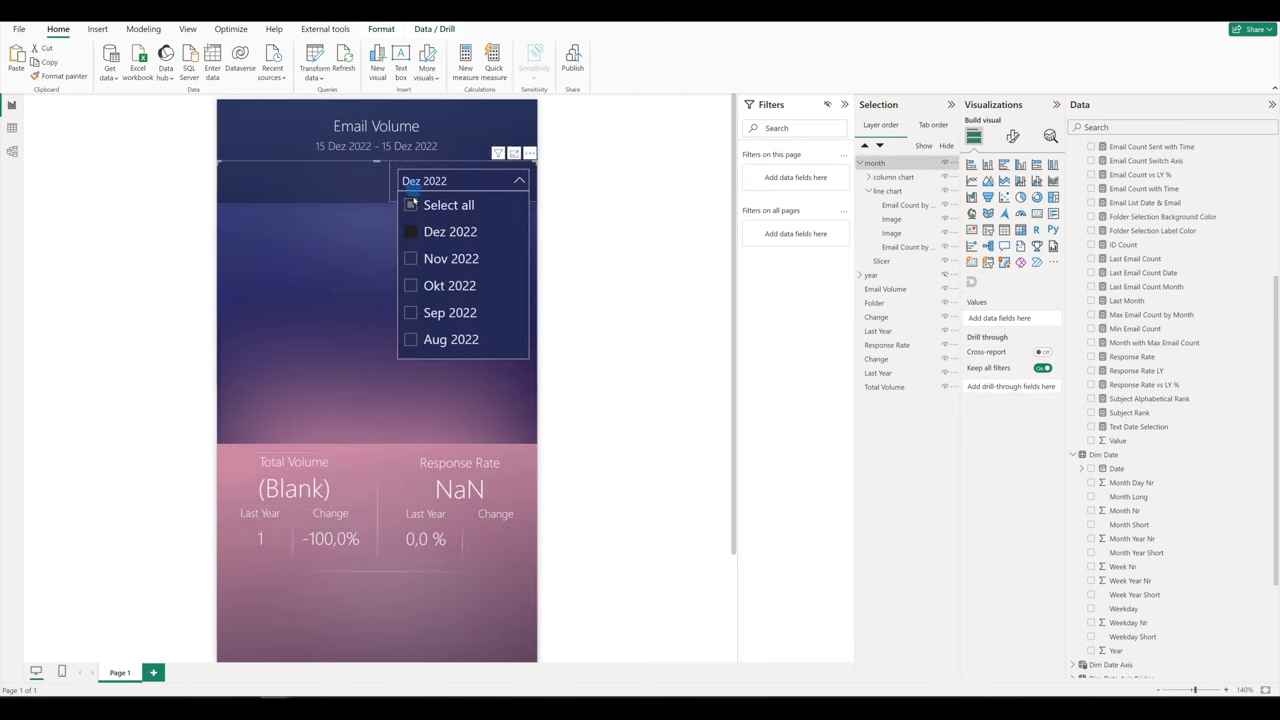
scroll(400, 331, "down", 3)
scroll(380, 371, "down", 2)
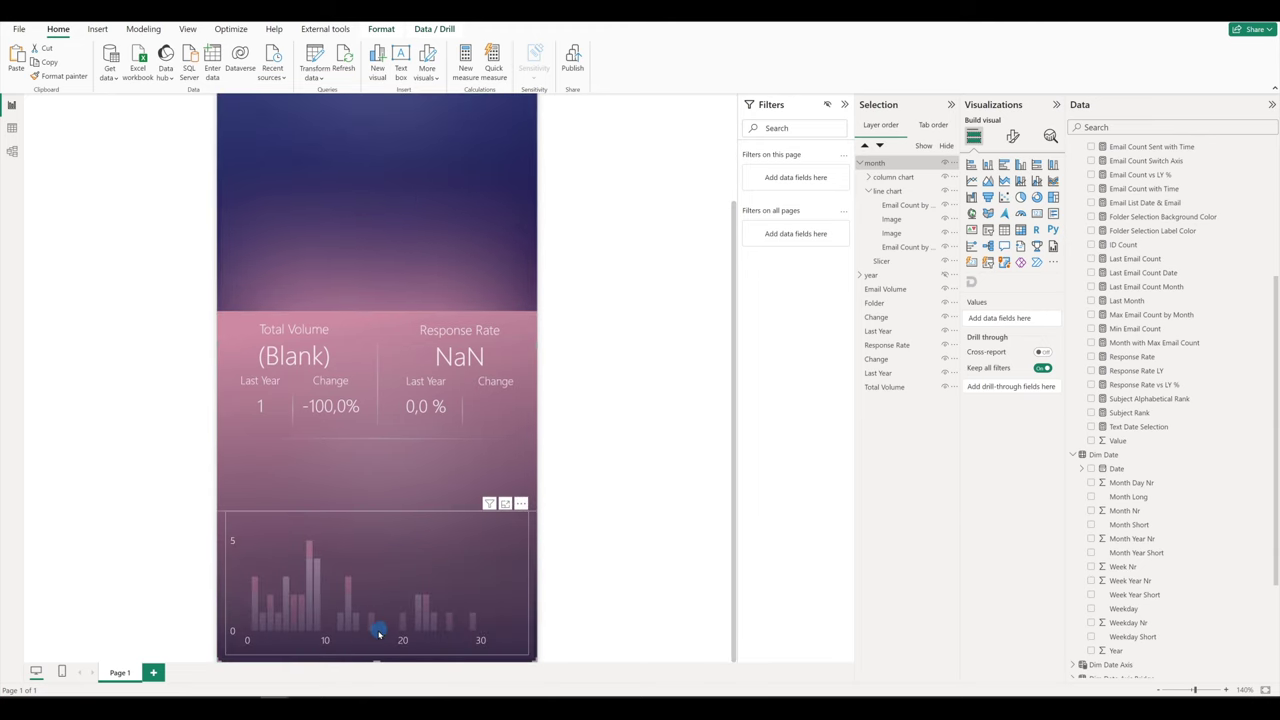
scroll(385, 330, "up", 3)
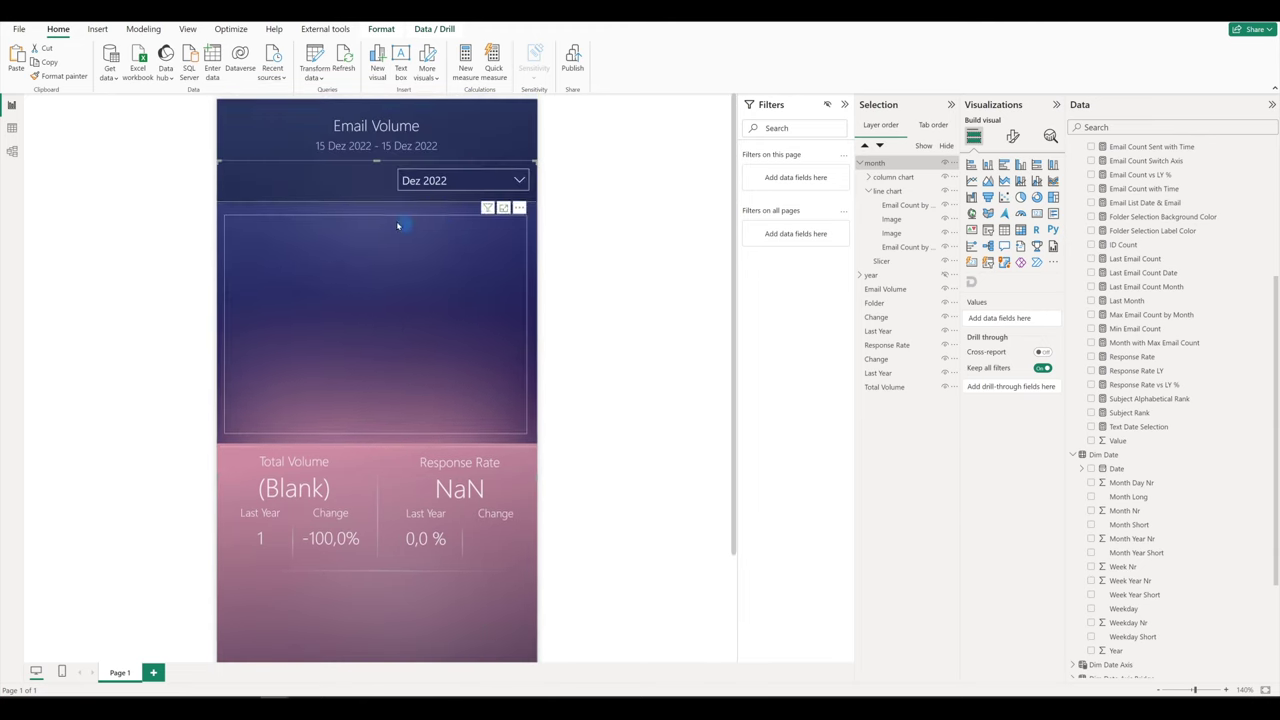
Clear Dez 2022 from the month slicer and review the unfiltered report
left_click(454, 182)
scroll(423, 235, "up", 2)
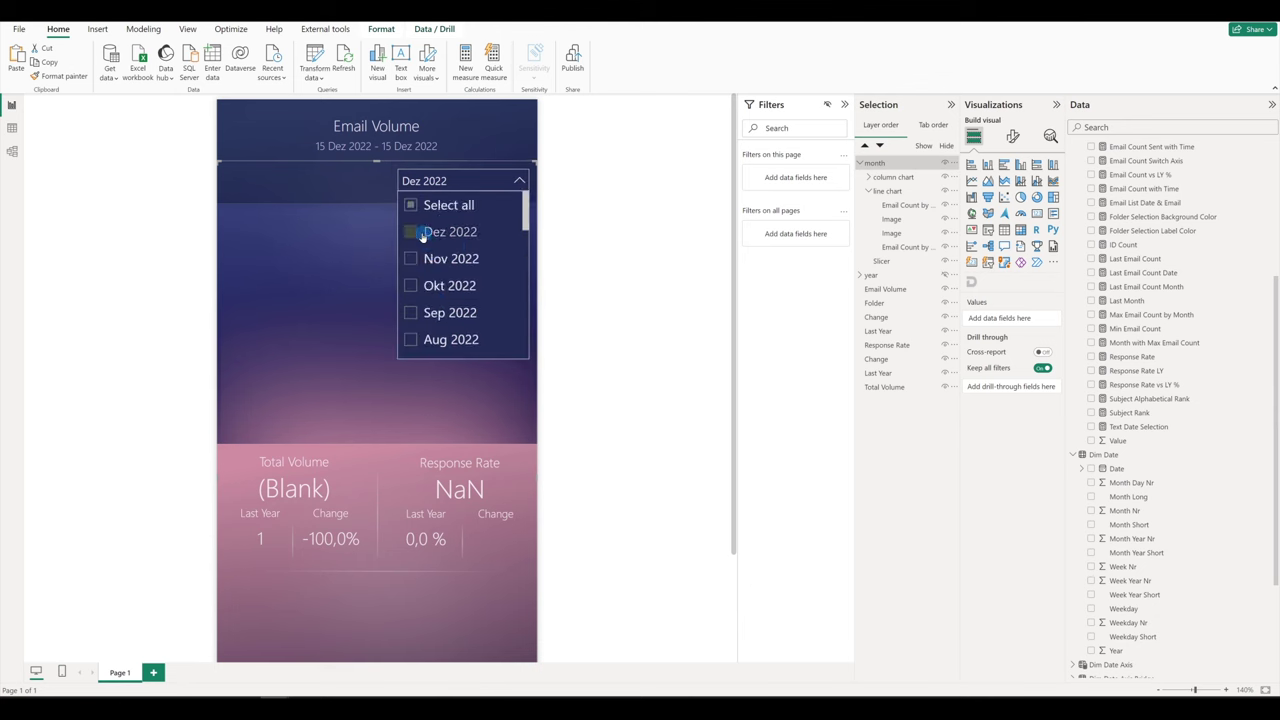
left_click(427, 238)
scroll(426, 340, "down", 2)
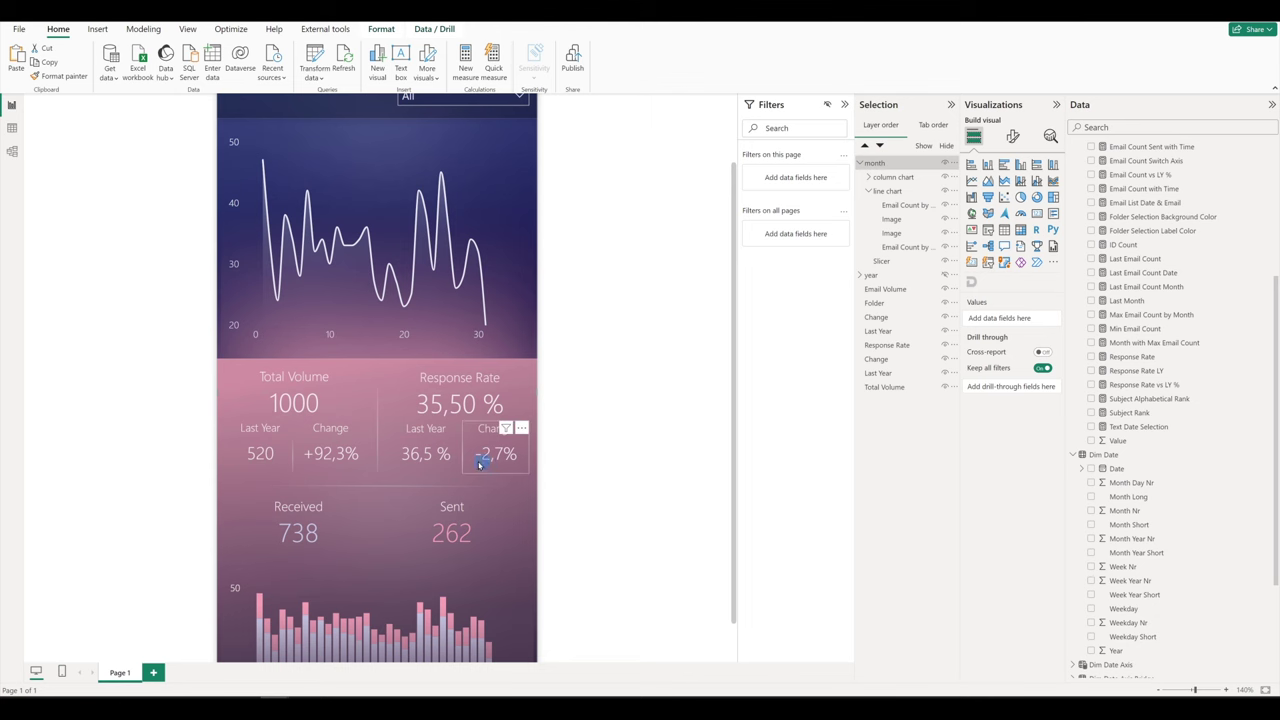
scroll(466, 517, "up", 1)
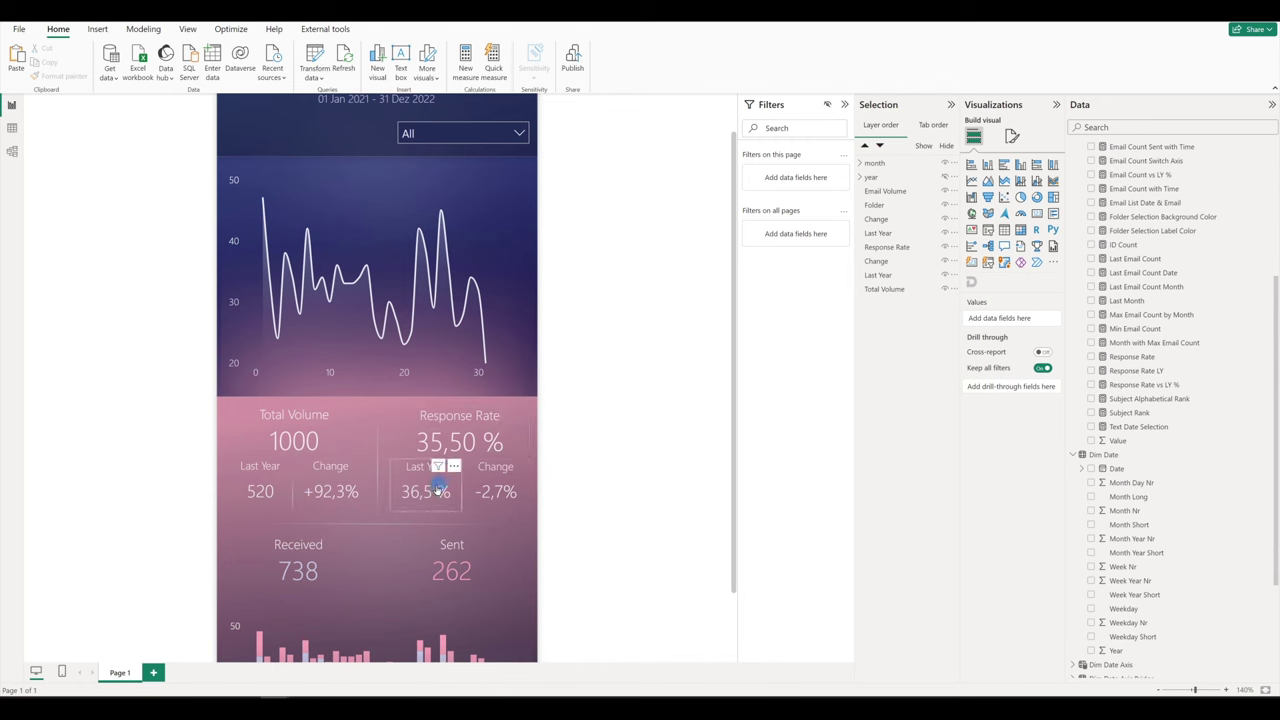
scroll(470, 455, "up", 1)
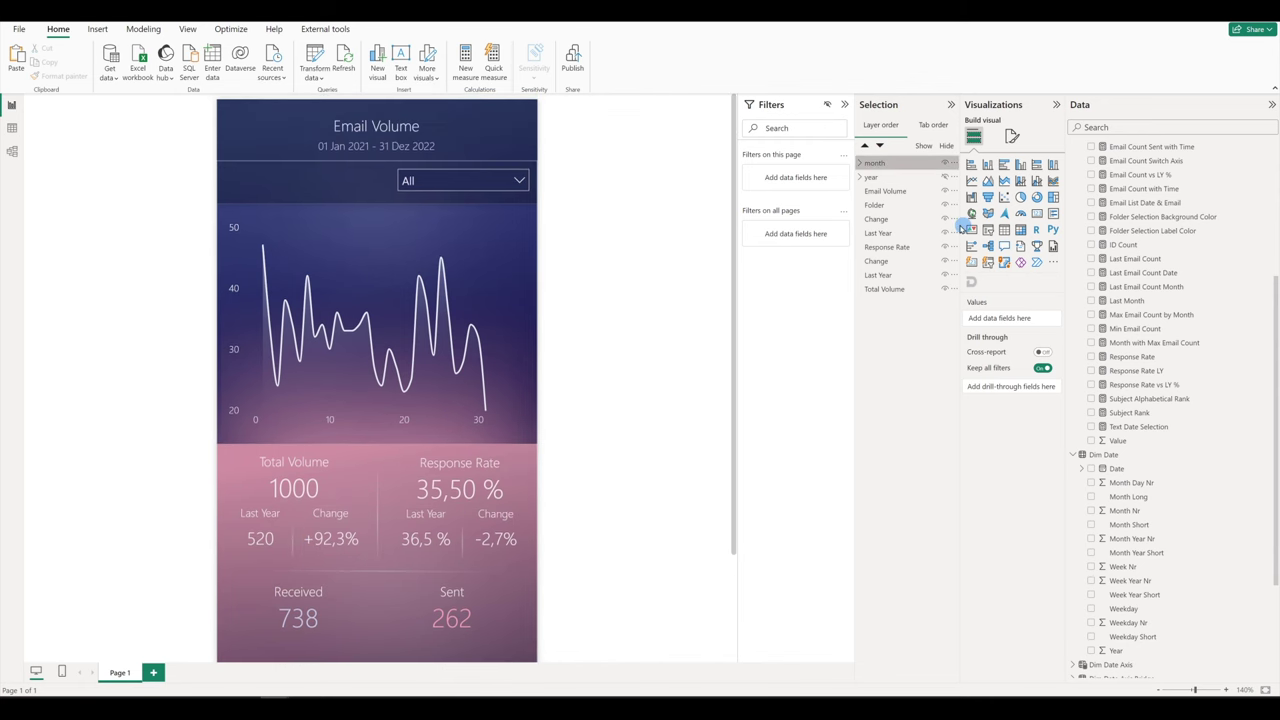
Duplicate the month group, name the copy "week", and hide the original month group
left_click(883, 177)
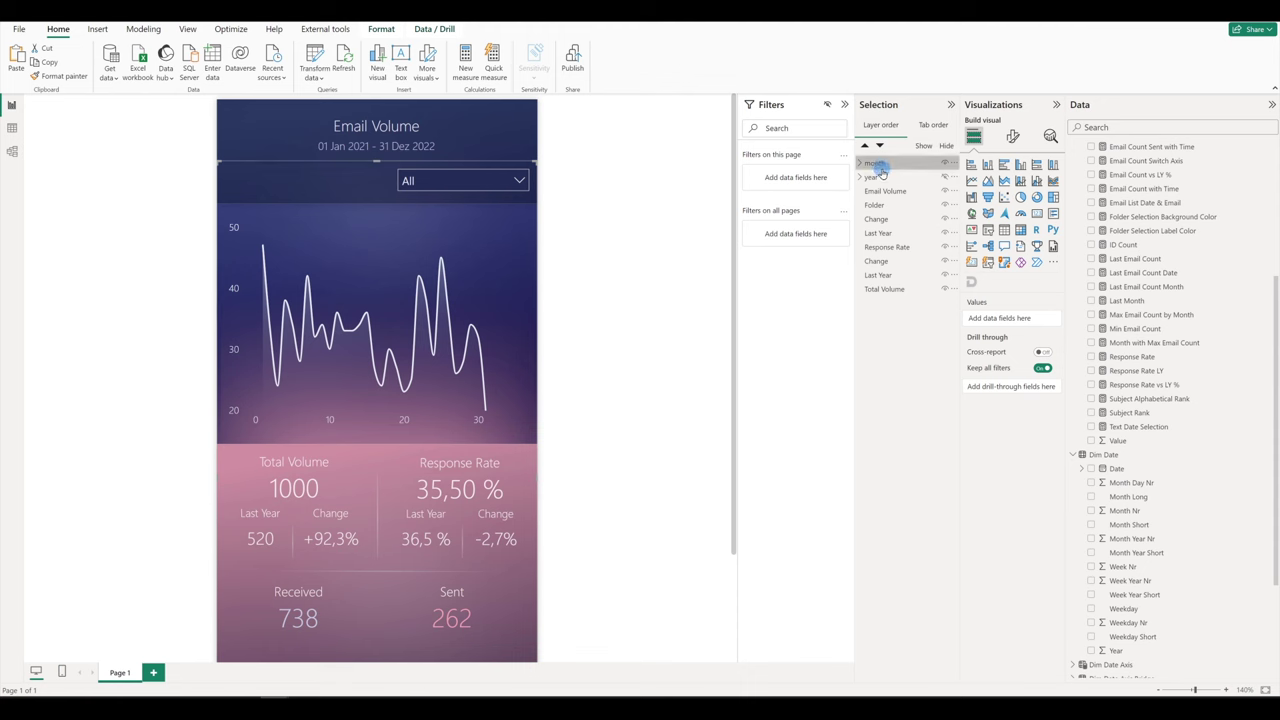
key("ctrl+v")
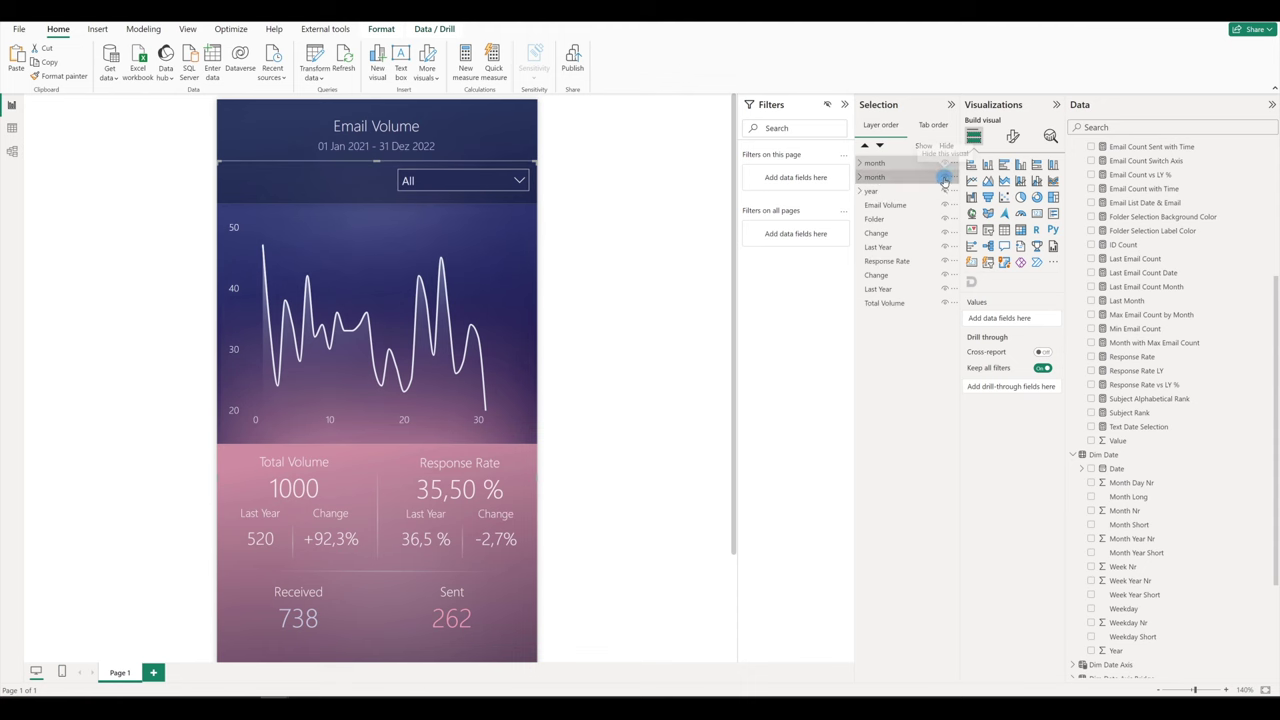
double_click(874, 163)
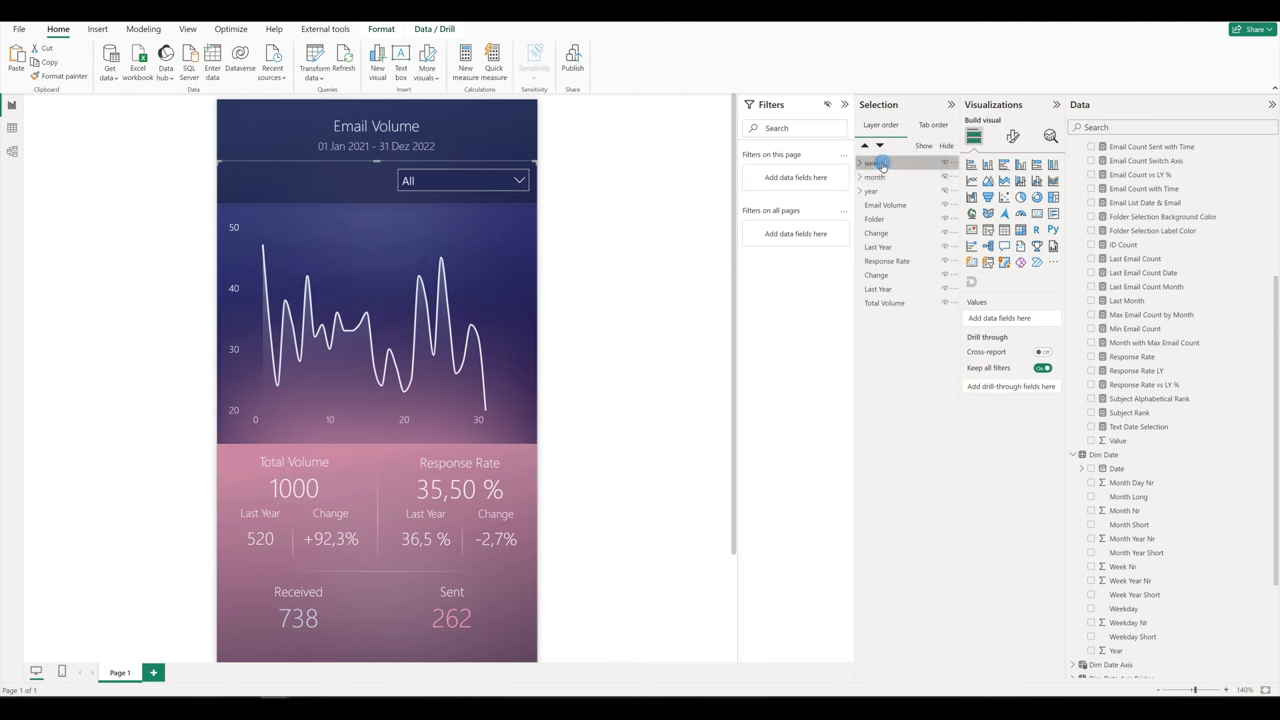
Replace Month Day Nr with Weekday Short on the x-axis of the first line chart in the week group
left_click(860, 163)
left_click(867, 190)
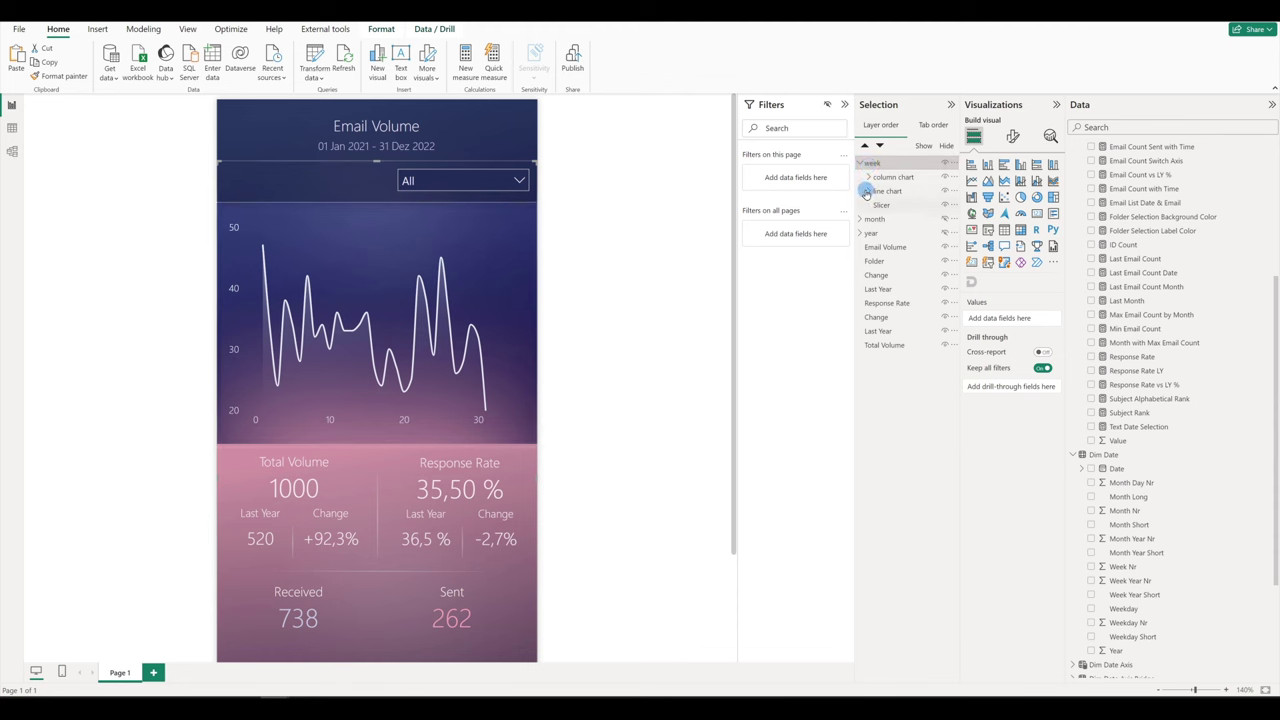
left_click(914, 206)
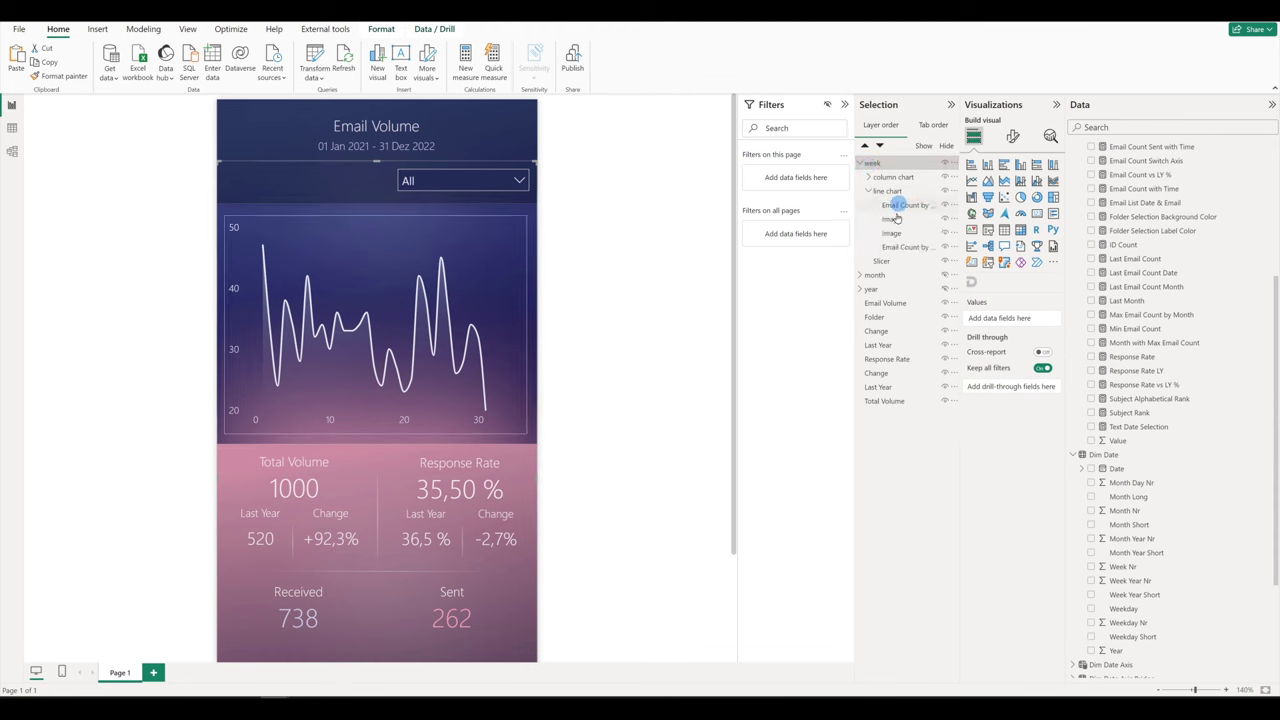
left_click(895, 233)
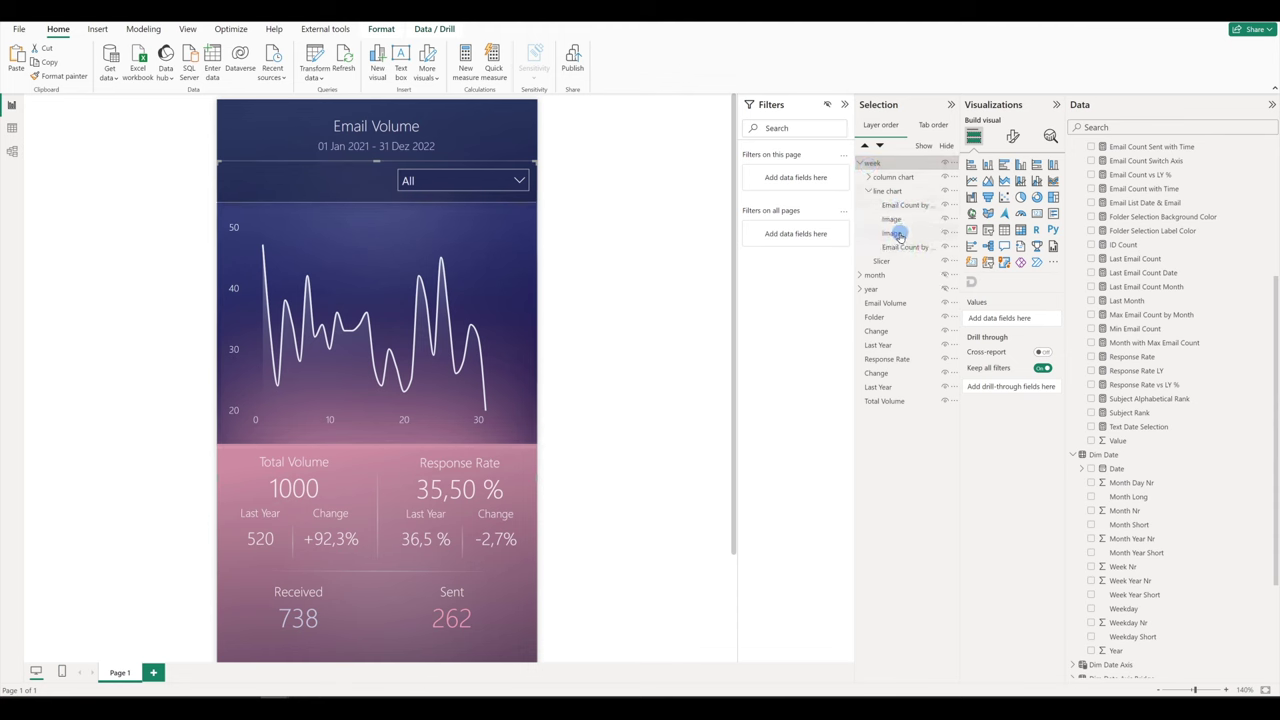
left_click(903, 206)
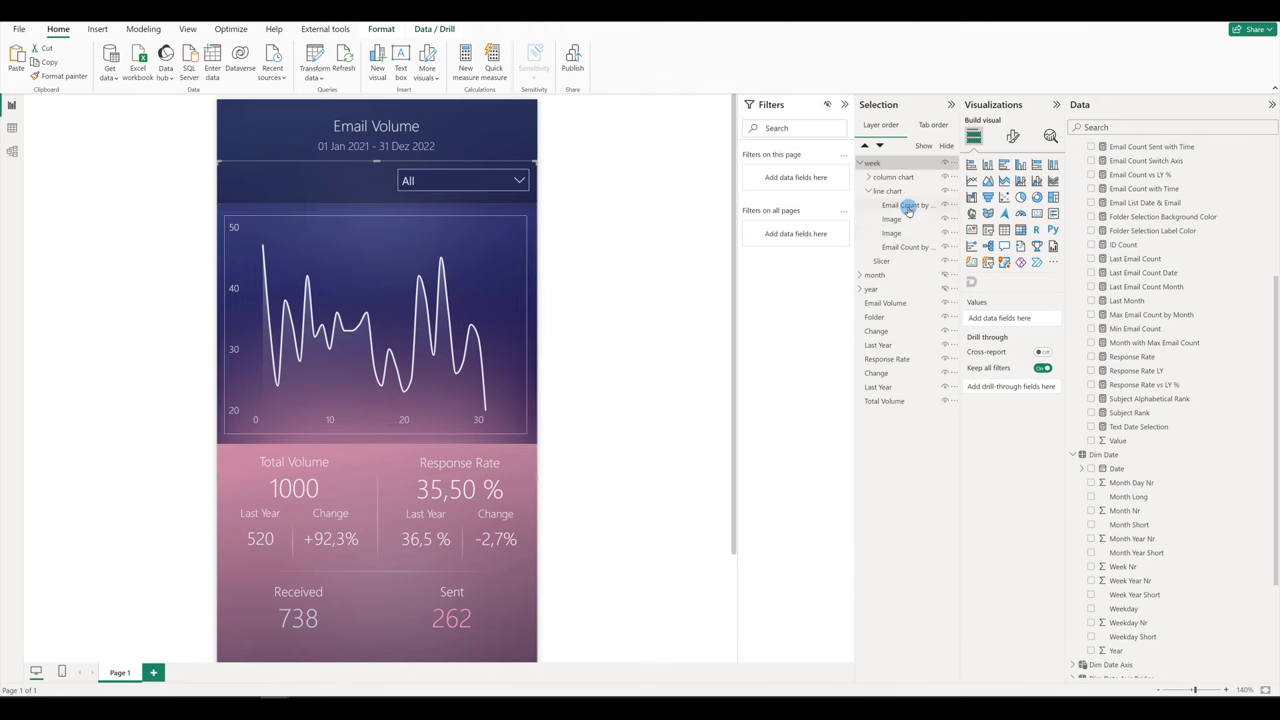
left_click(457, 245)
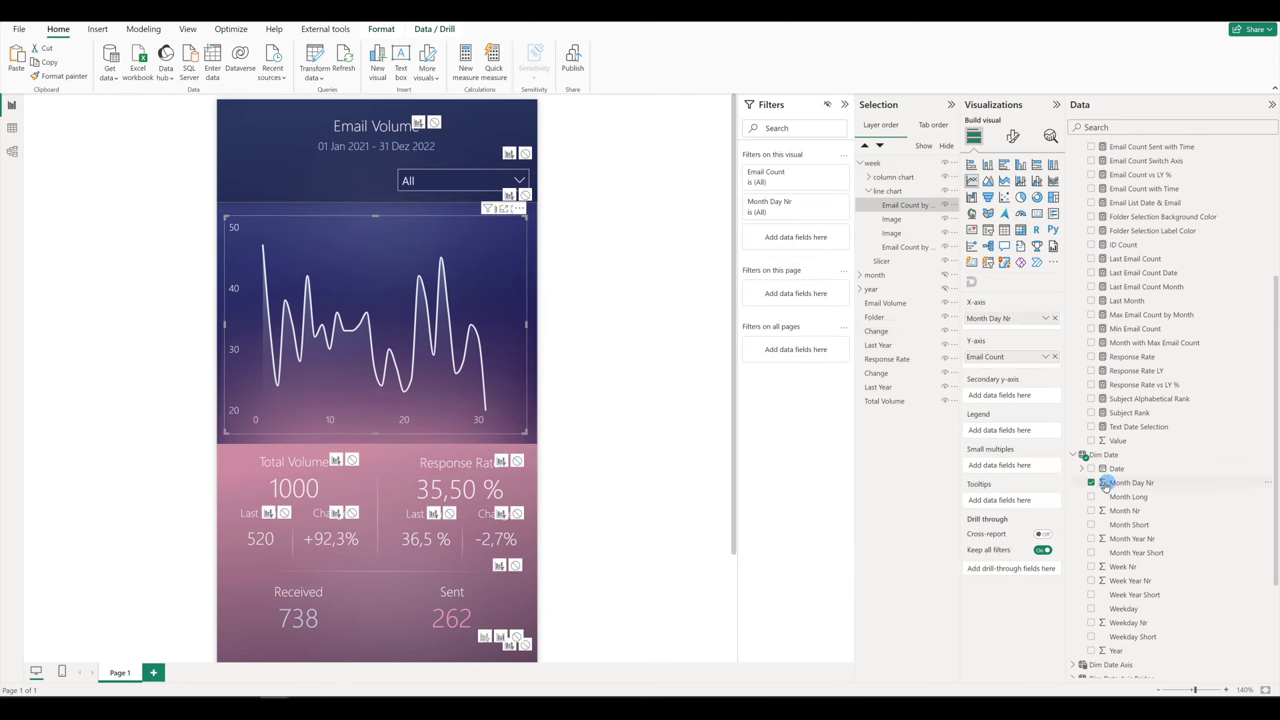
left_click(1090, 483)
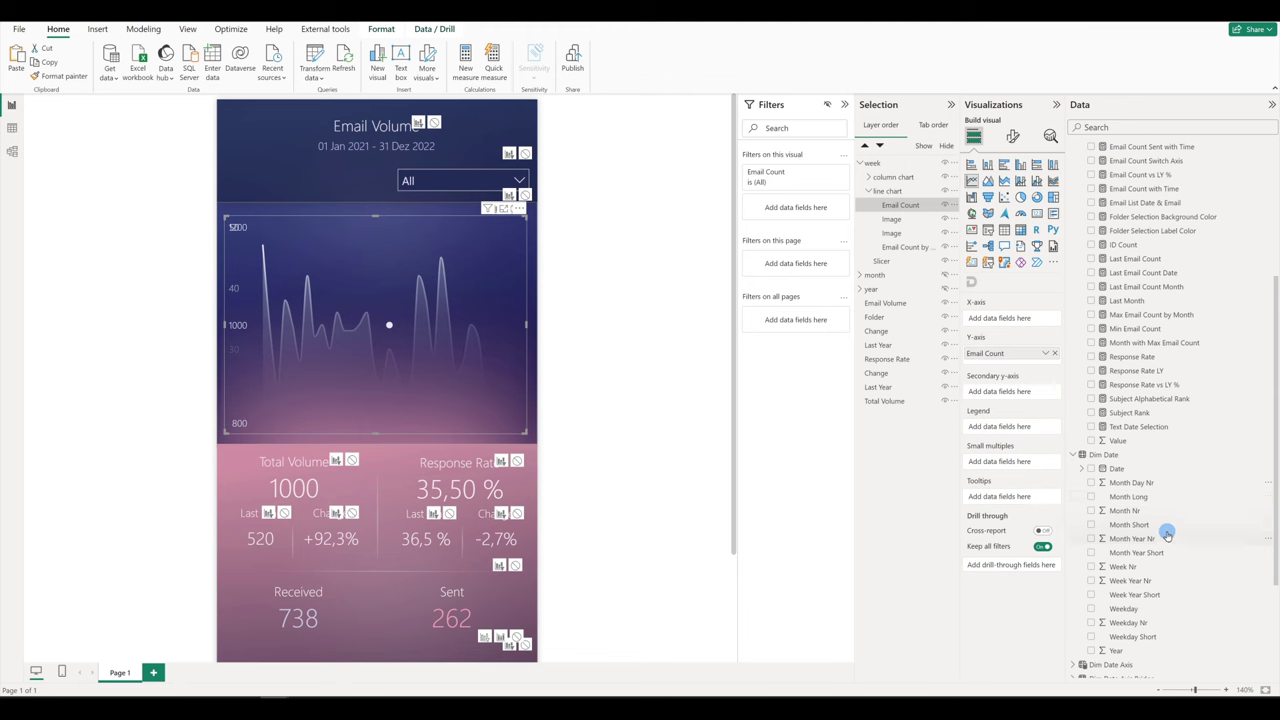
scroll(1162, 541, "down", 2)
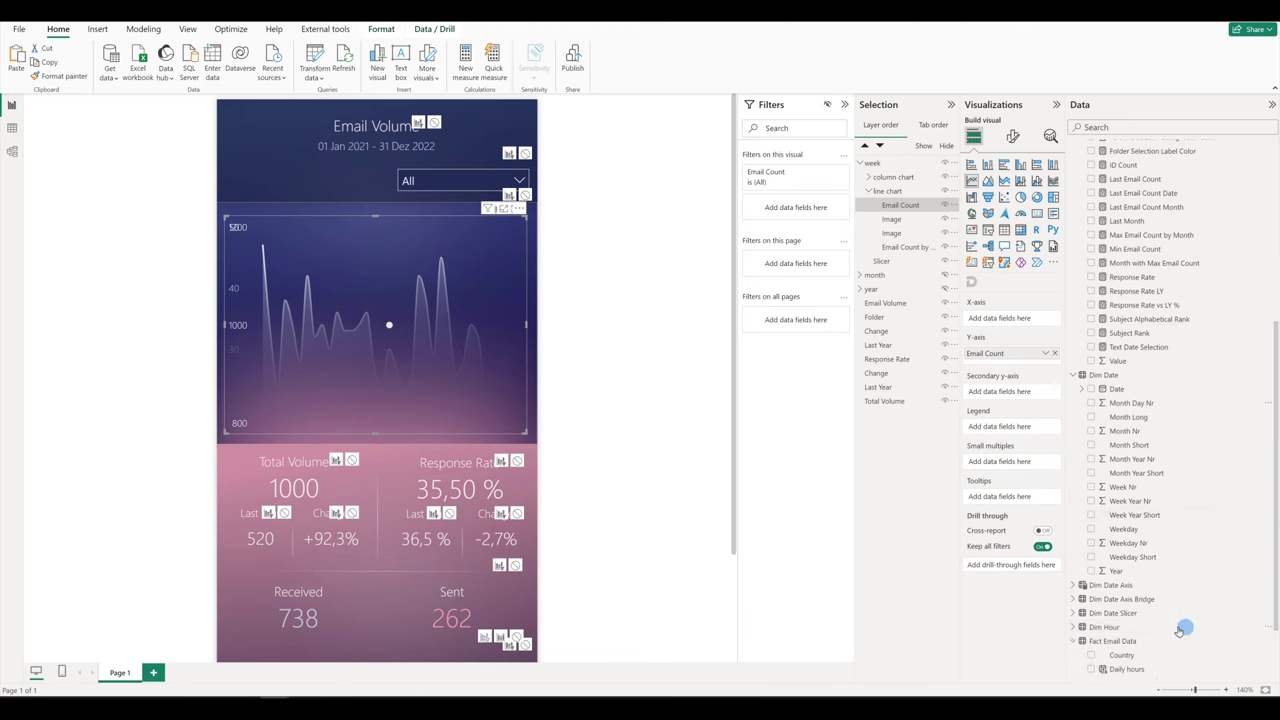
left_click(1091, 556)
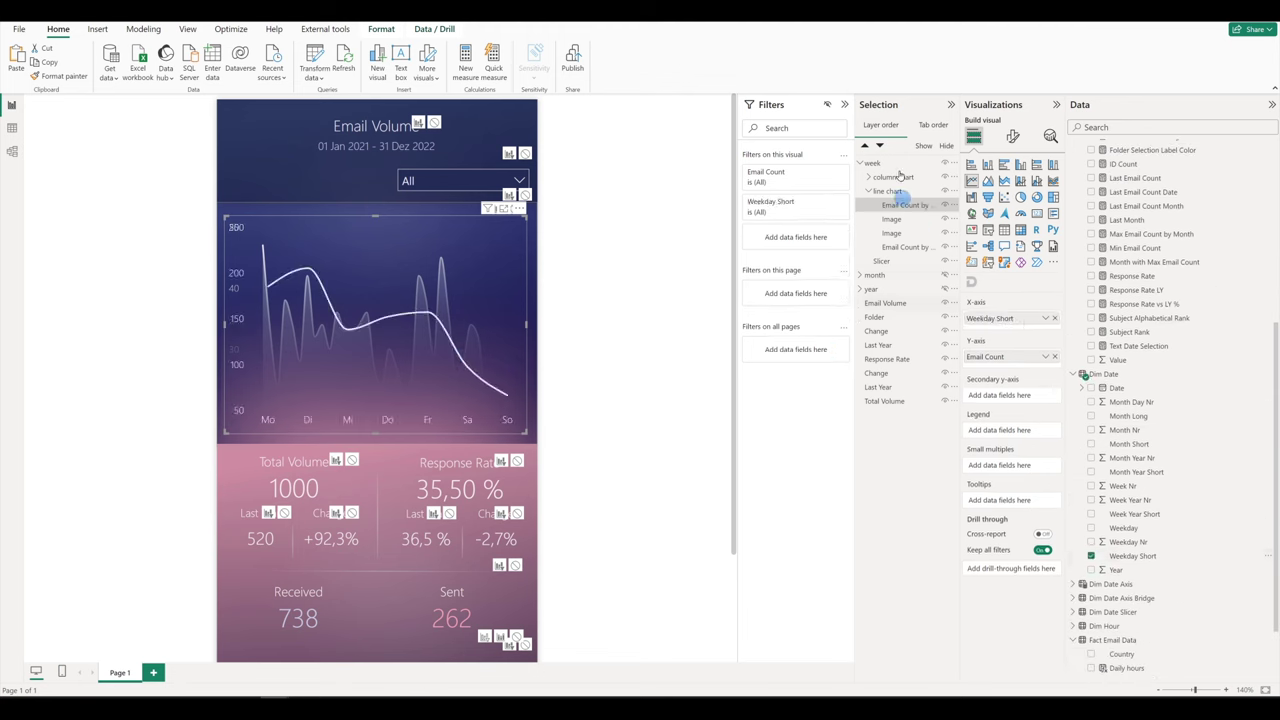
Set the x-axis of the week group's remaining line chart and column chart to Weekday Short and review the page
left_click(328, 622)
scroll(337, 611, "down", 3)
scroll(337, 611, "up", 3)
left_click(90, 659)
left_click(490, 613)
scroll(490, 480, "down", 2)
left_click(493, 538)
scroll(603, 306, "up", 2)
scroll(450, 340, "down", 2)
left_click(410, 357)
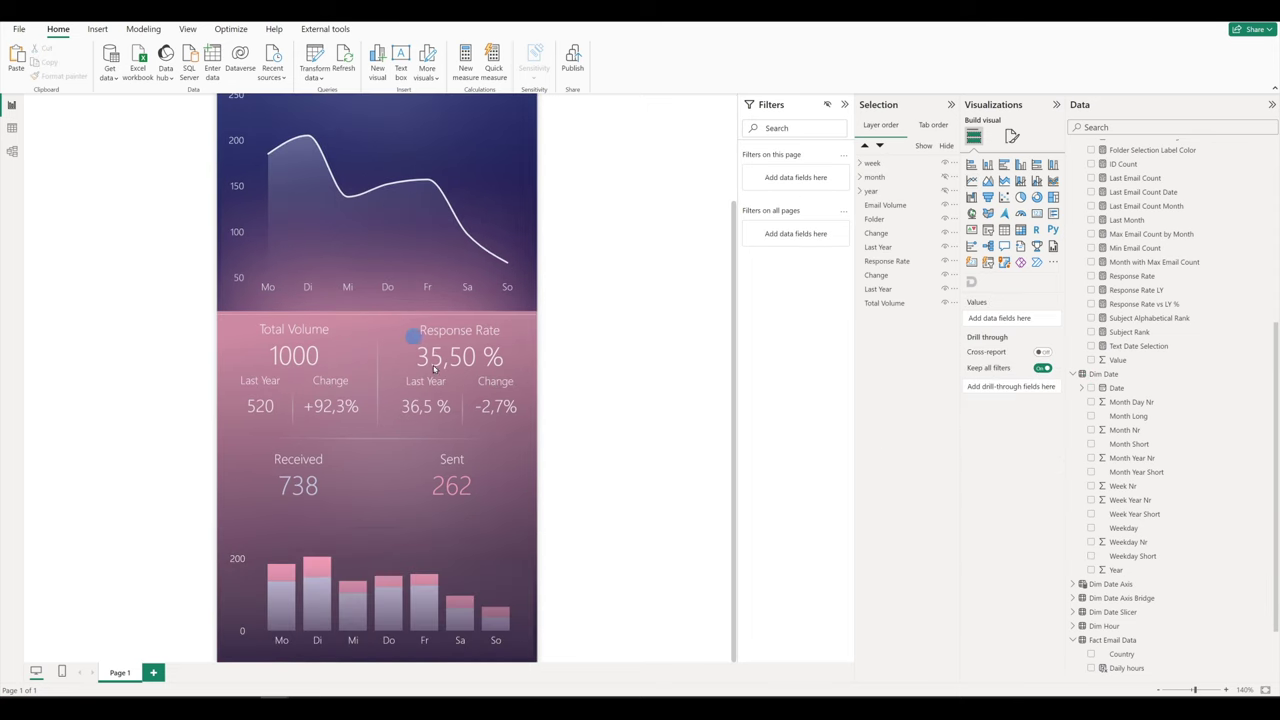
scroll(490, 456, "up", 2)
scroll(490, 456, "down", 2)
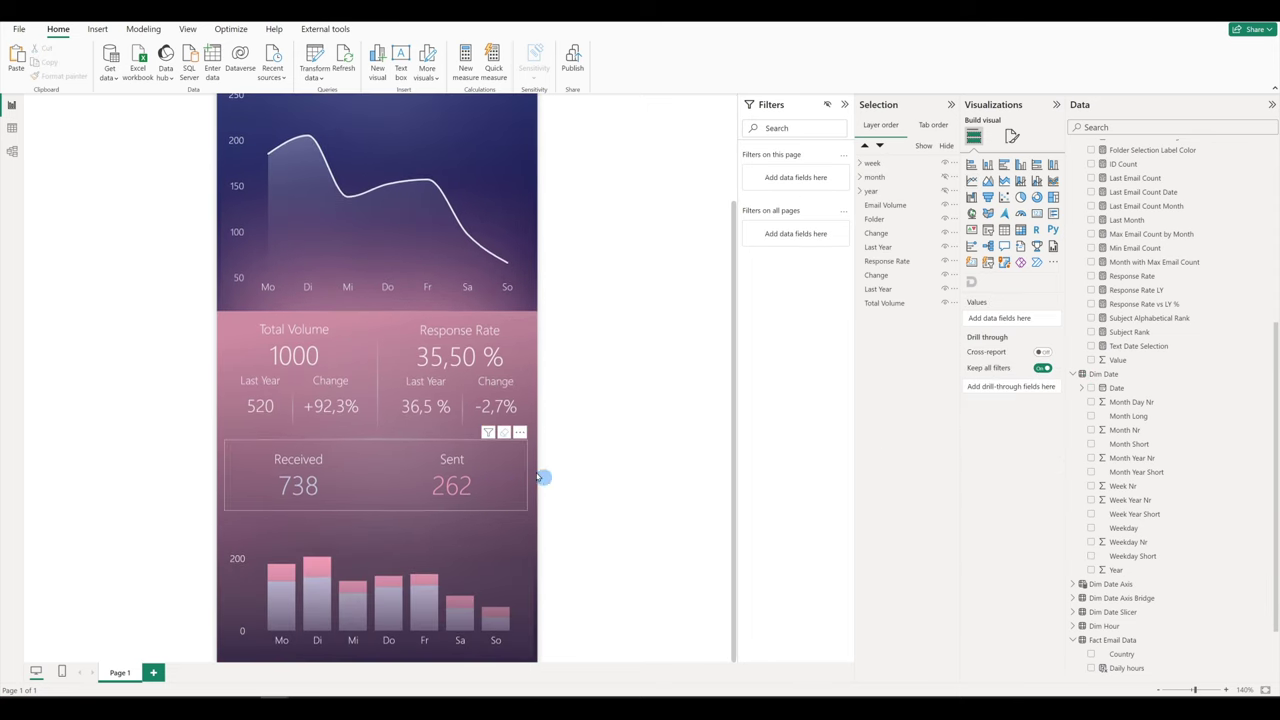
left_click(477, 286)
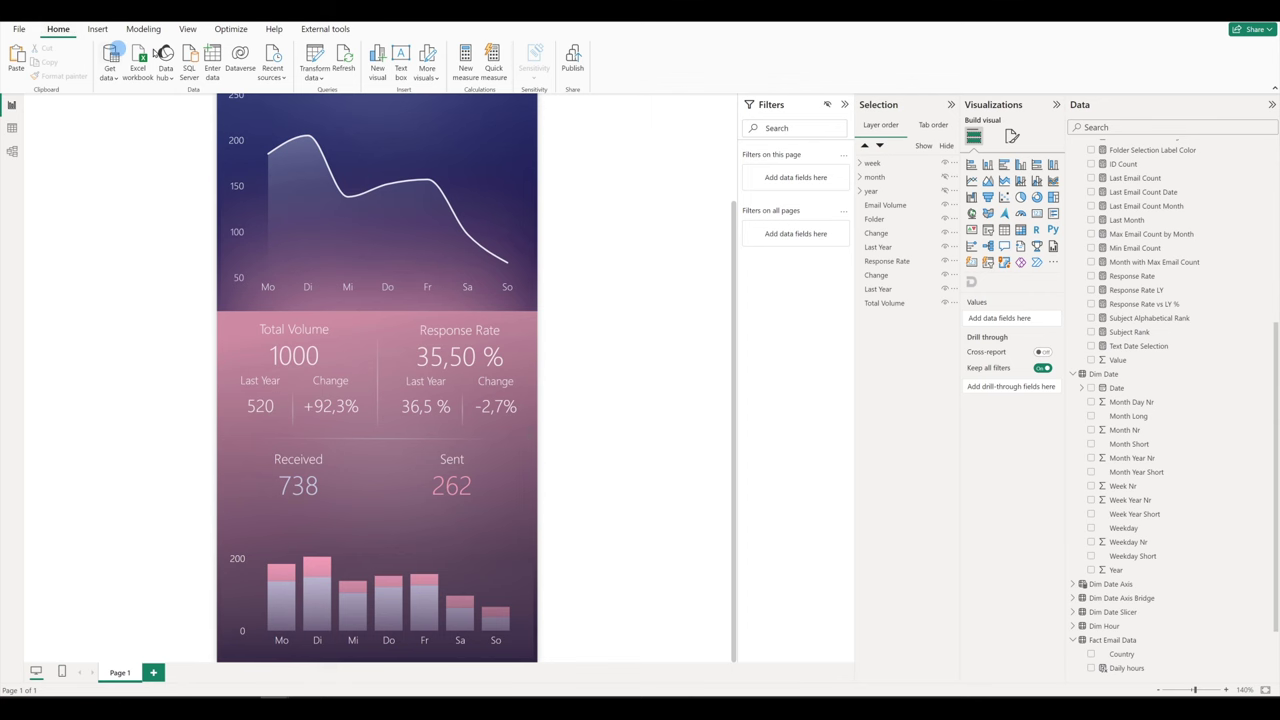
Show the bookmarks list and add three new bookmarks
left_click(189, 29)
left_click(485, 64)
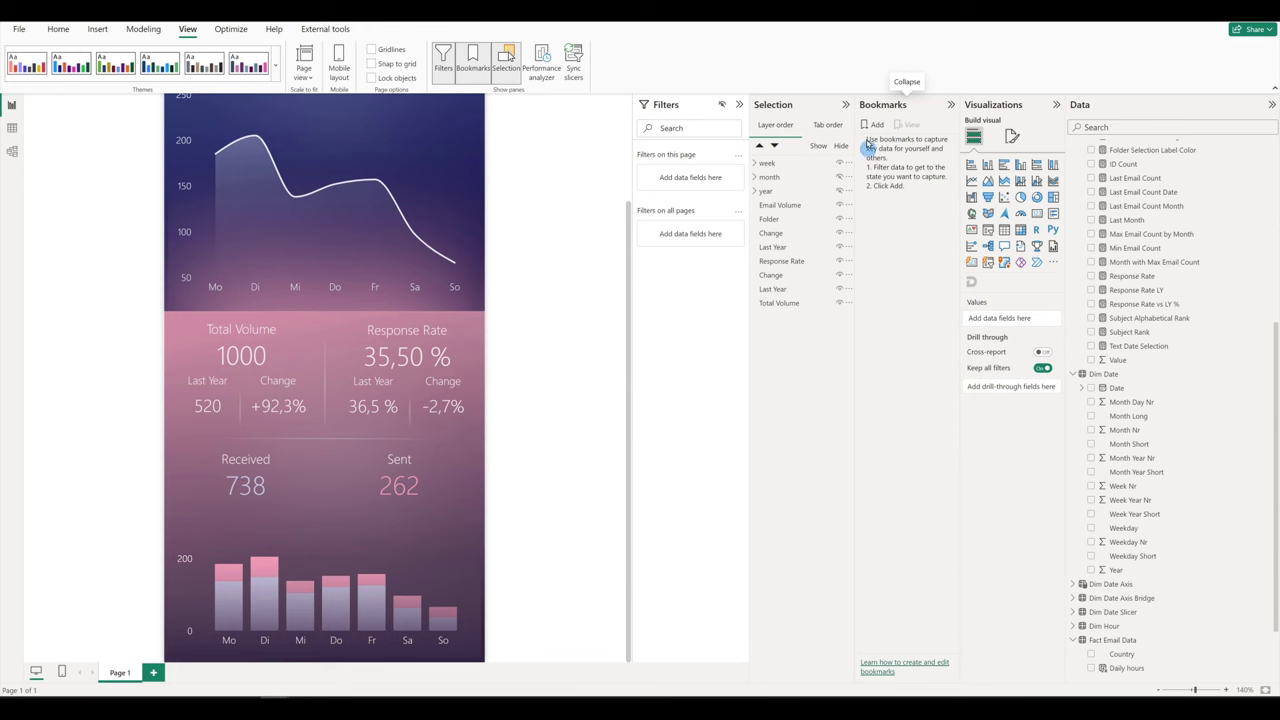
left_click(874, 124)
left_click(874, 124)
left_click(874, 124)
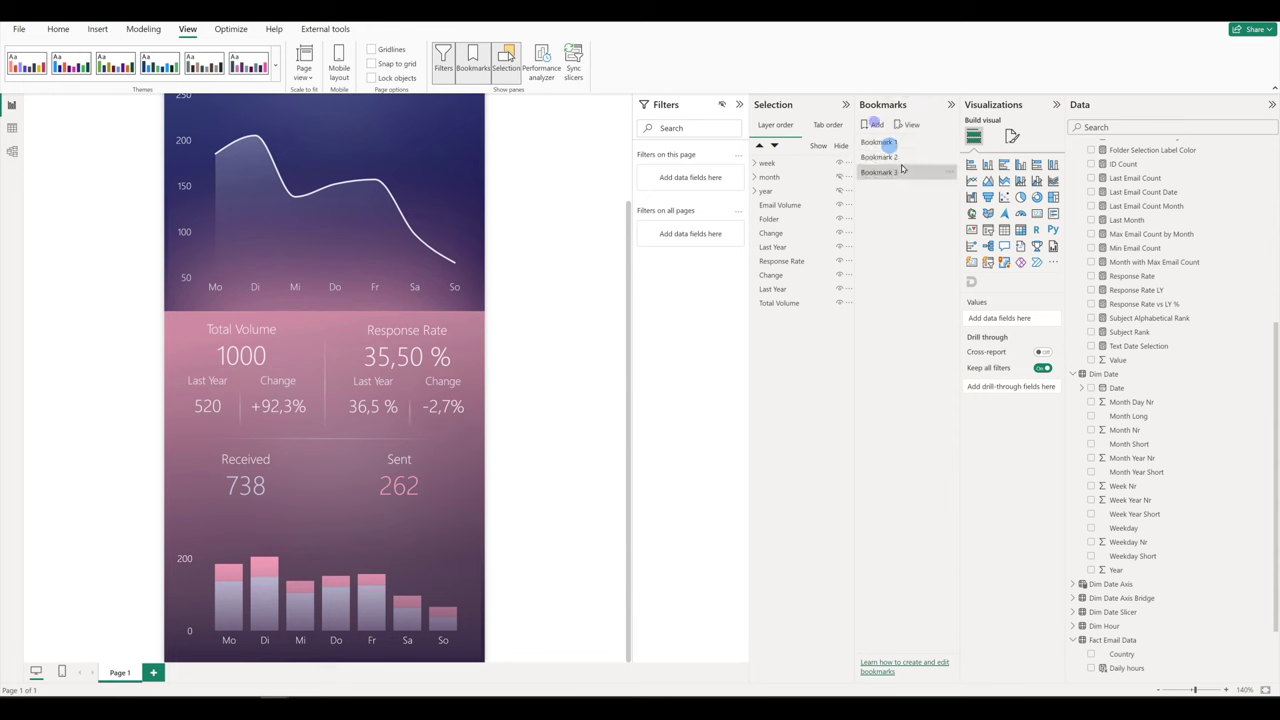
Rename the three bookmarks Year, Month and Week, in that order from first to third
double_click(891, 172)
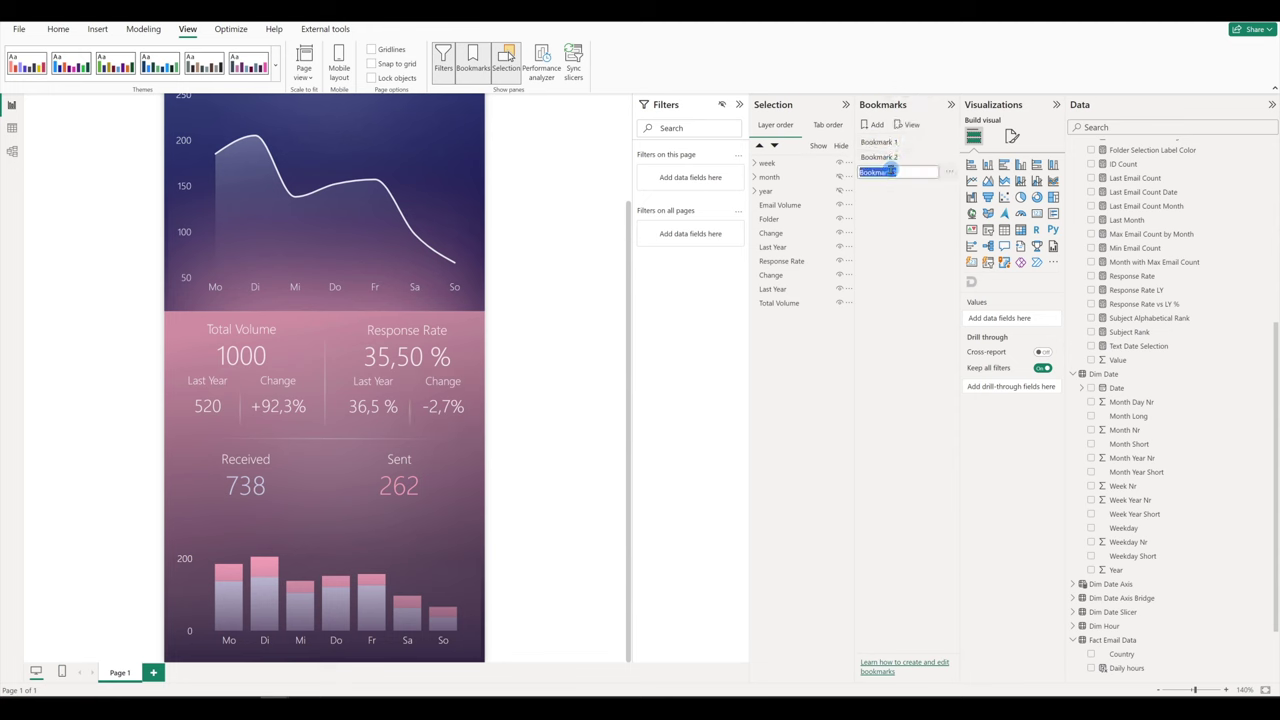
type("Week")
key("Return")
double_click(873, 157)
type("Month")
key("Return")
double_click(880, 142)
type("Year")
key("Return")
Make the Year, Month and Week bookmarks apply to selected visuals only
right_click(885, 143)
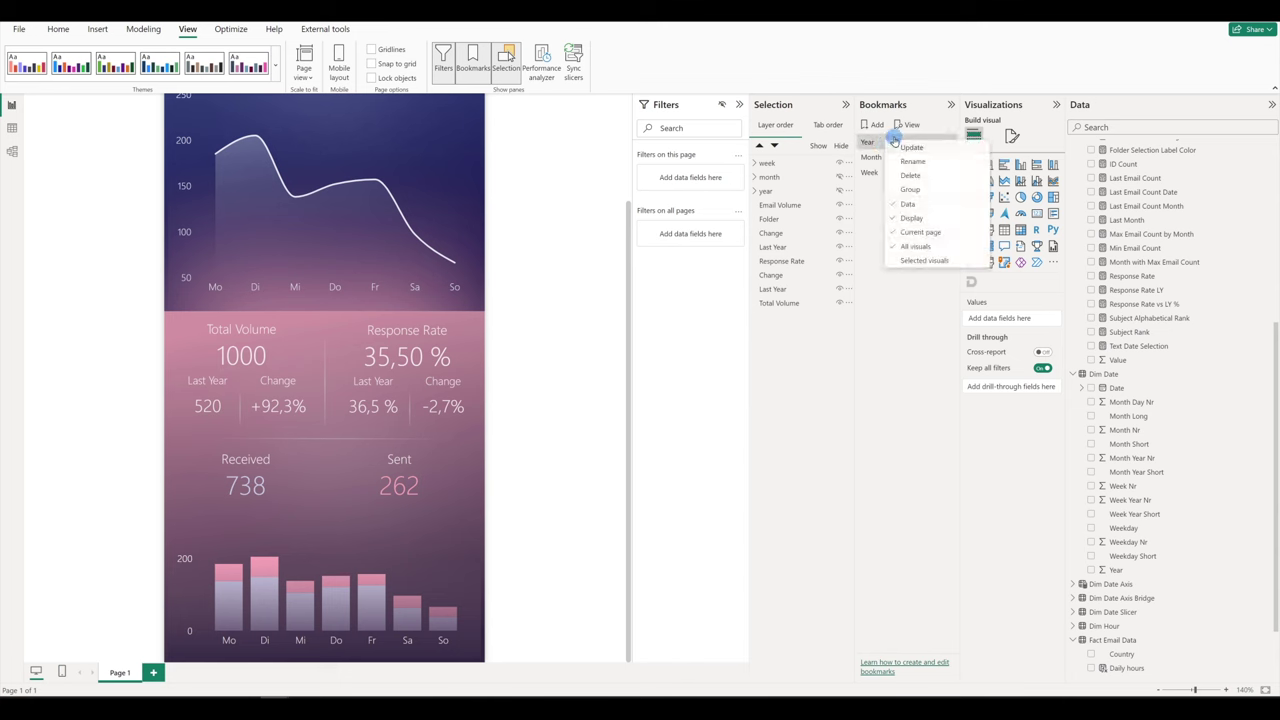
left_click(923, 234)
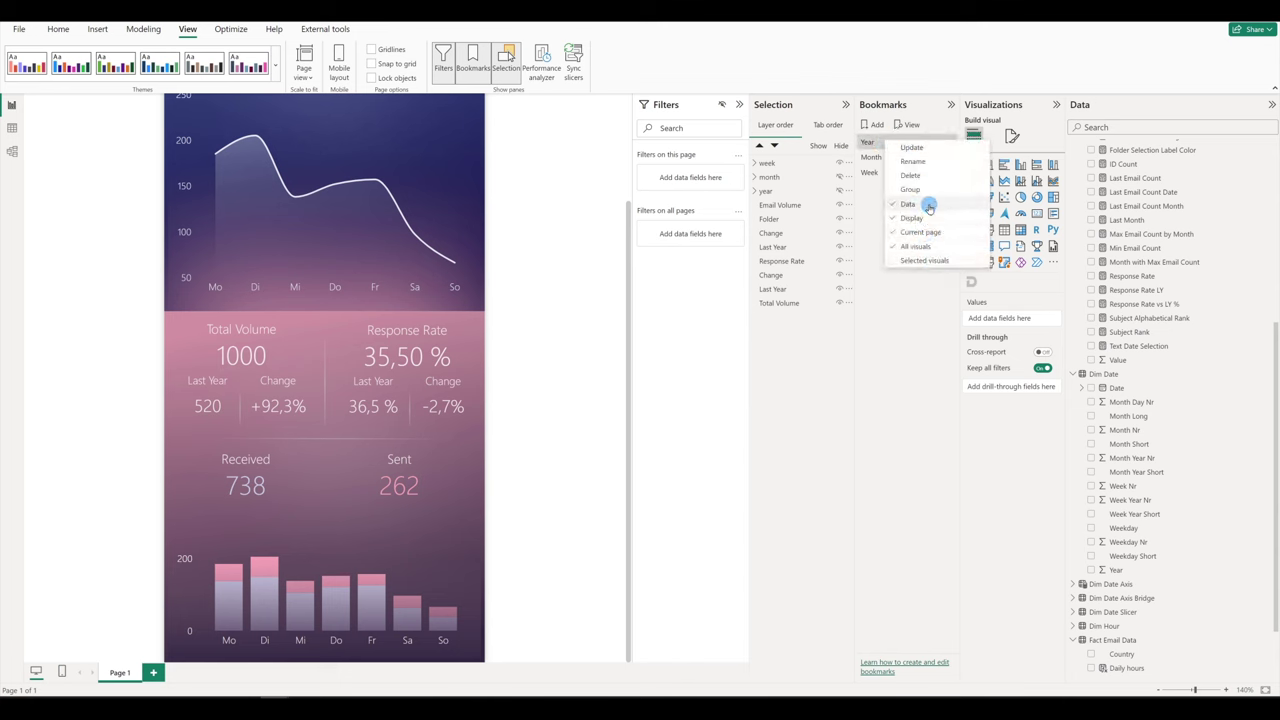
left_click(922, 247)
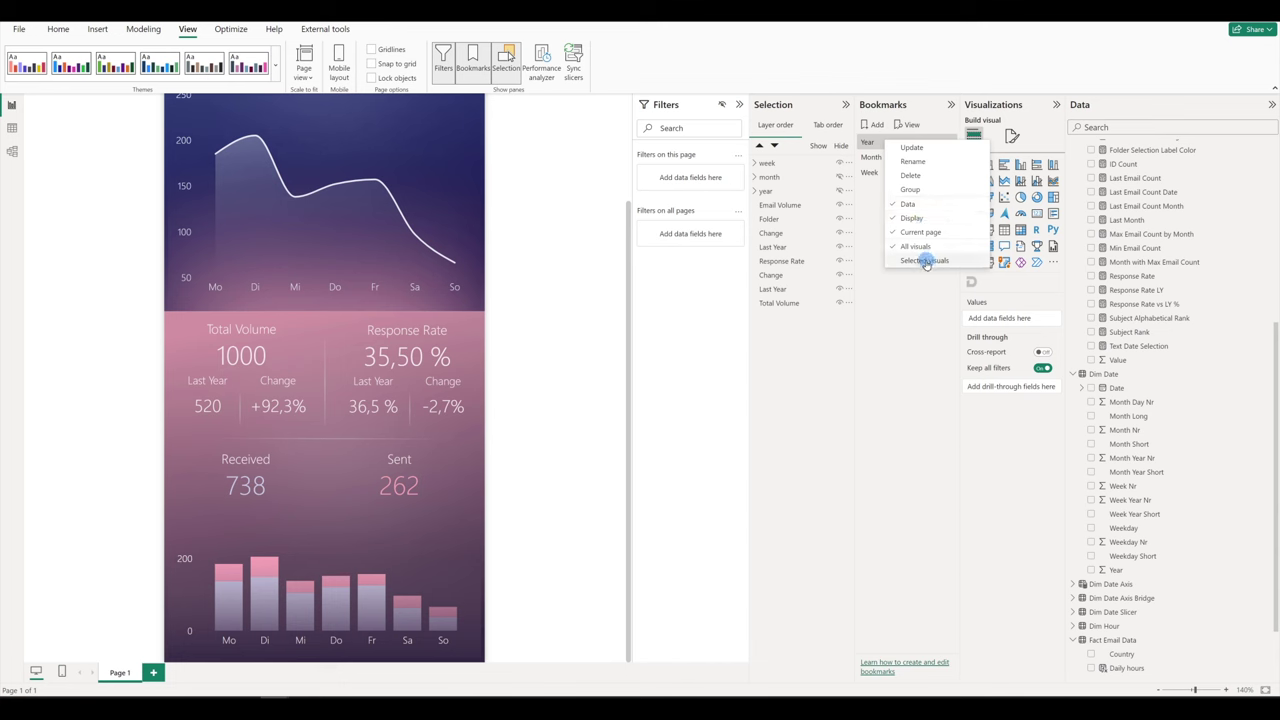
left_click(914, 261)
right_click(884, 158)
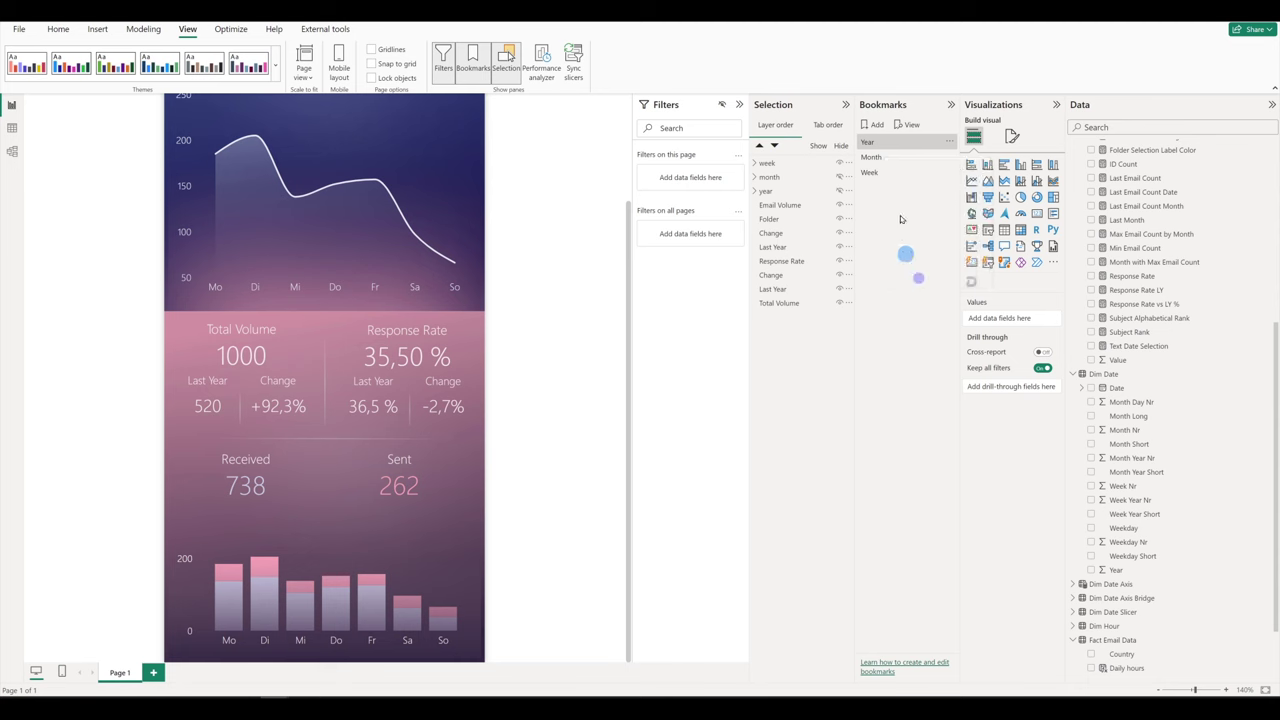
right_click(884, 172)
left_click(915, 290)
Select the week, month and year groups with only week visible and update the Week bookmark
left_click(782, 166)
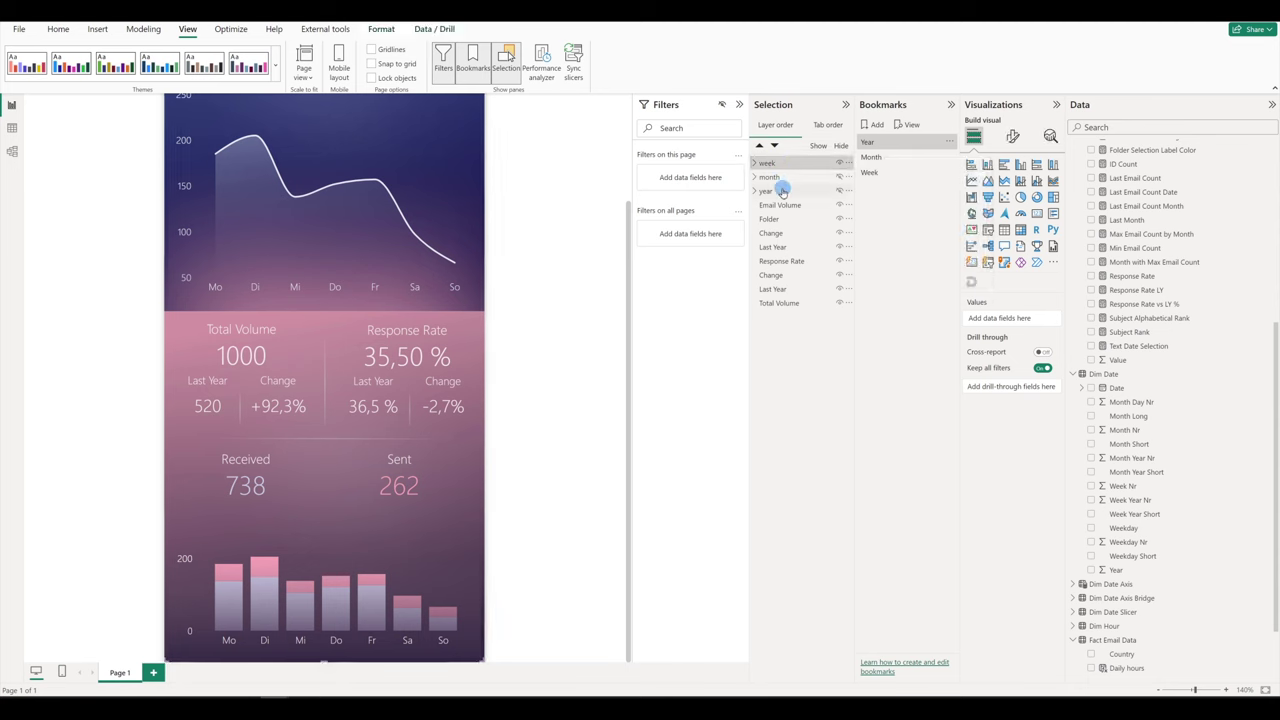
left_click(790, 190, "ctrl")
left_click(812, 179, "ctrl")
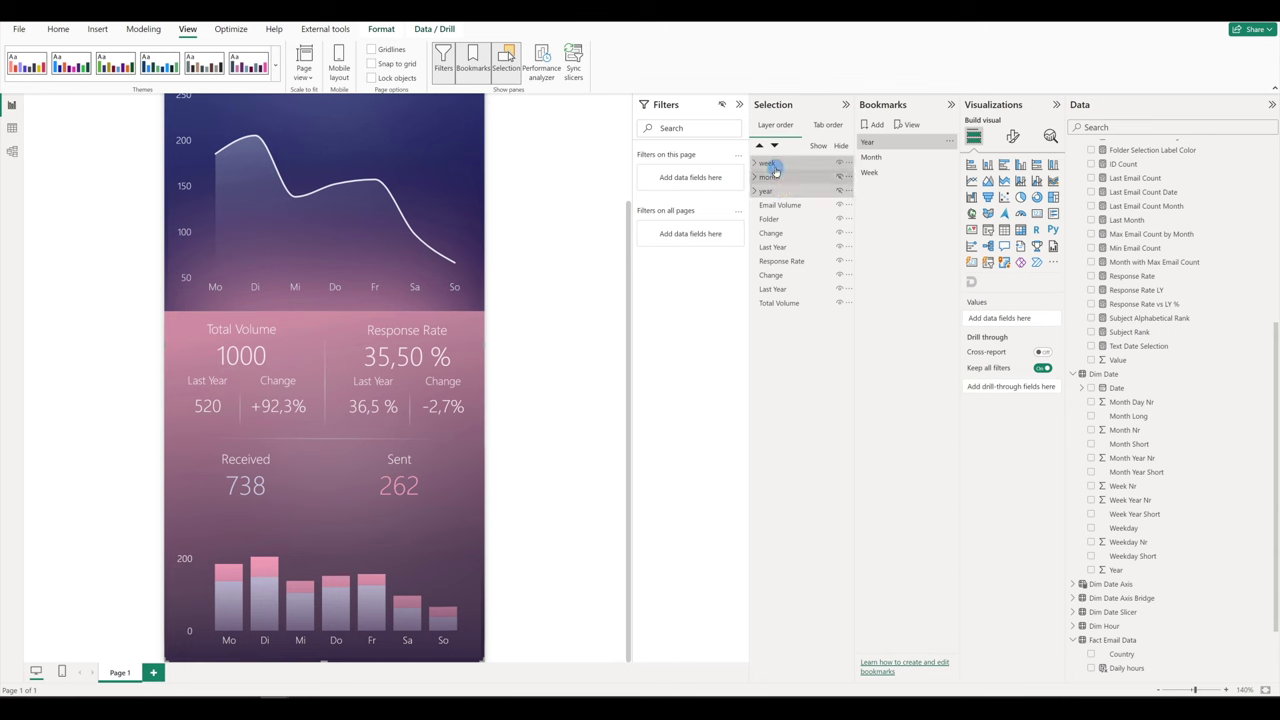
left_click(845, 168)
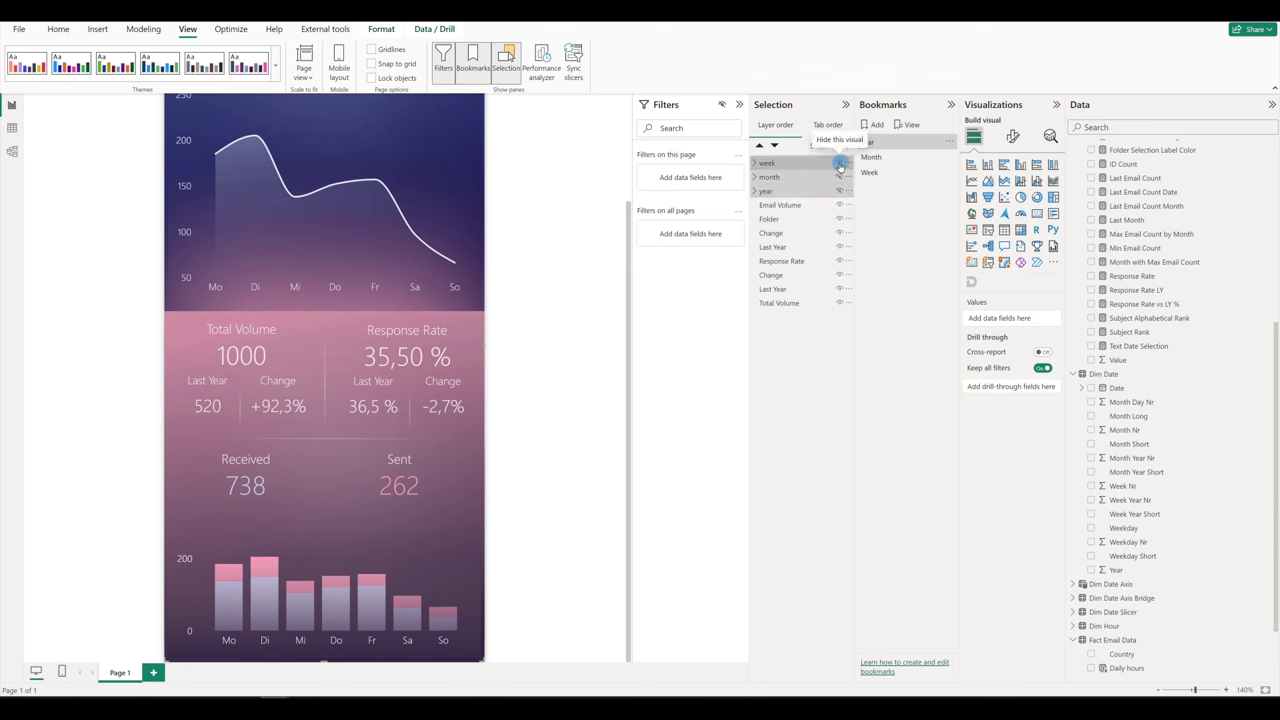
left_click(812, 193)
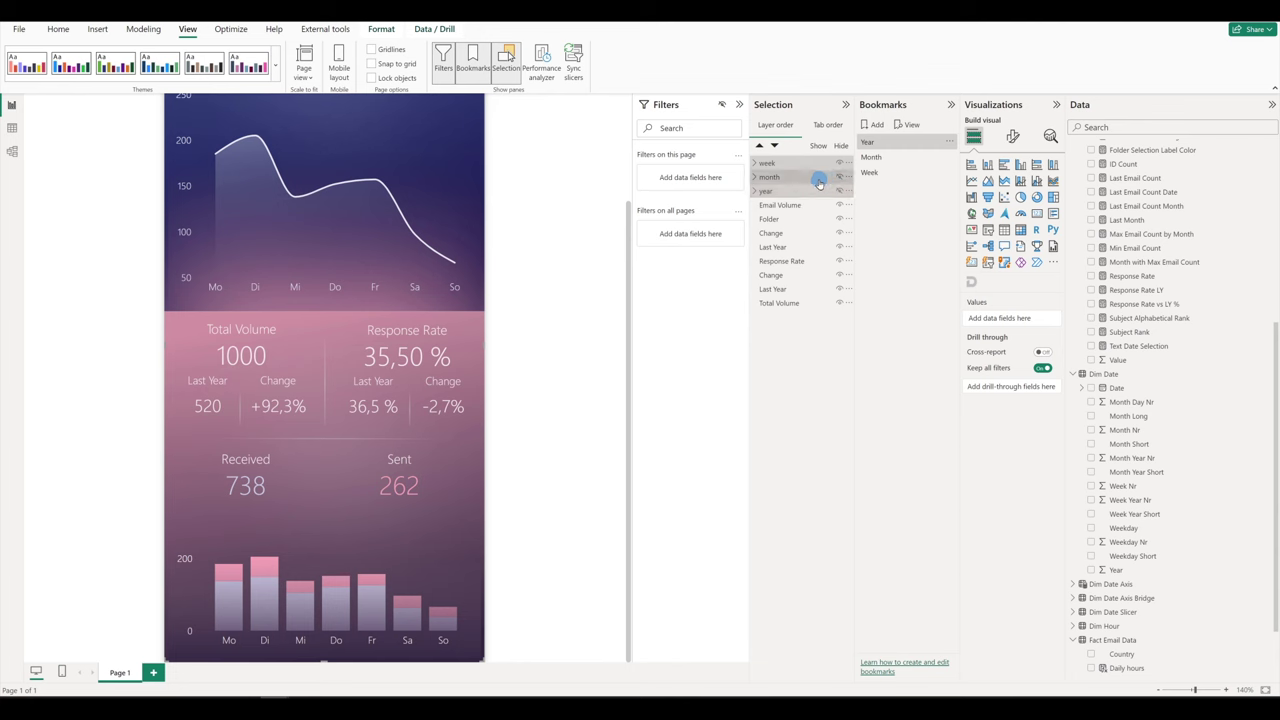
left_click(797, 197)
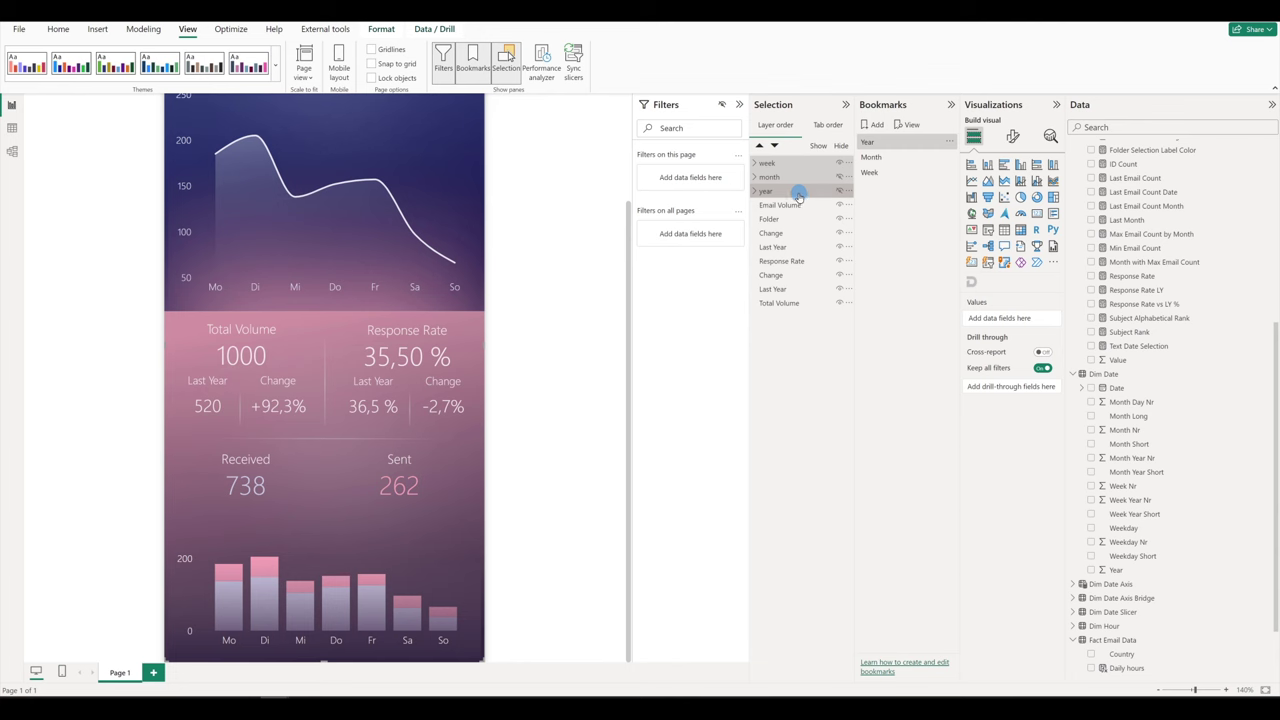
left_click(902, 176)
right_click(902, 176)
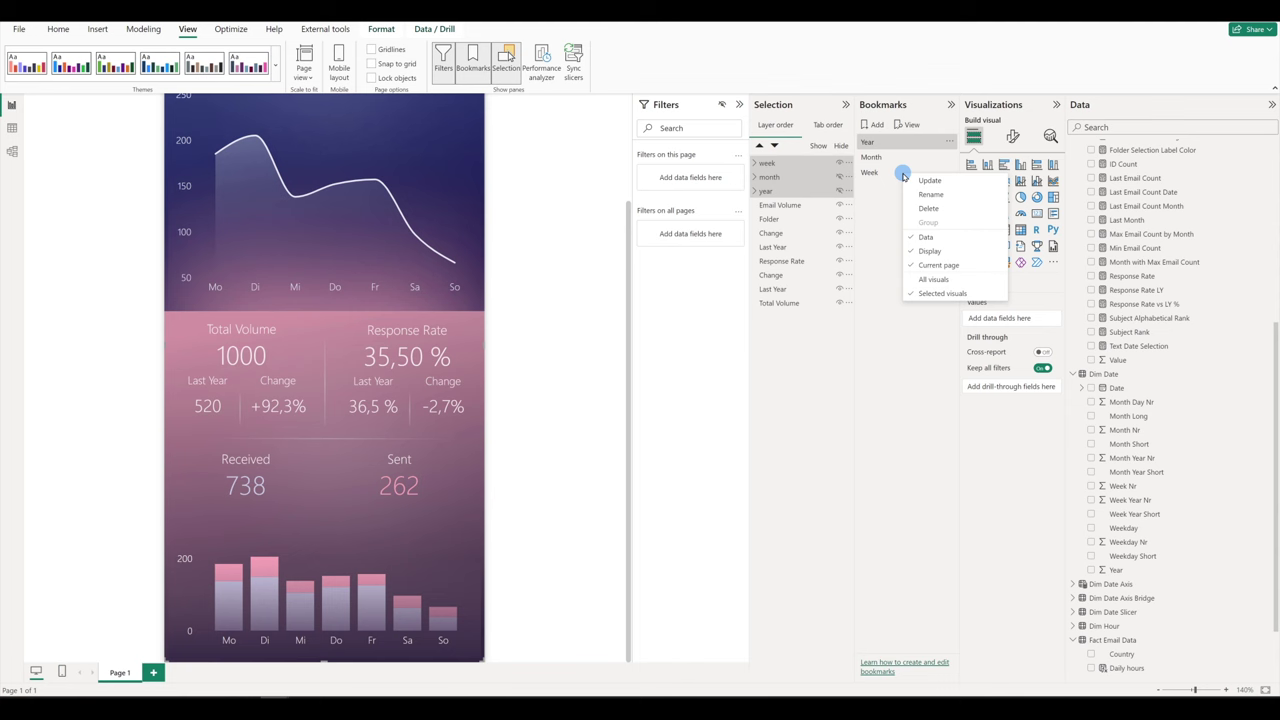
left_click(950, 181)
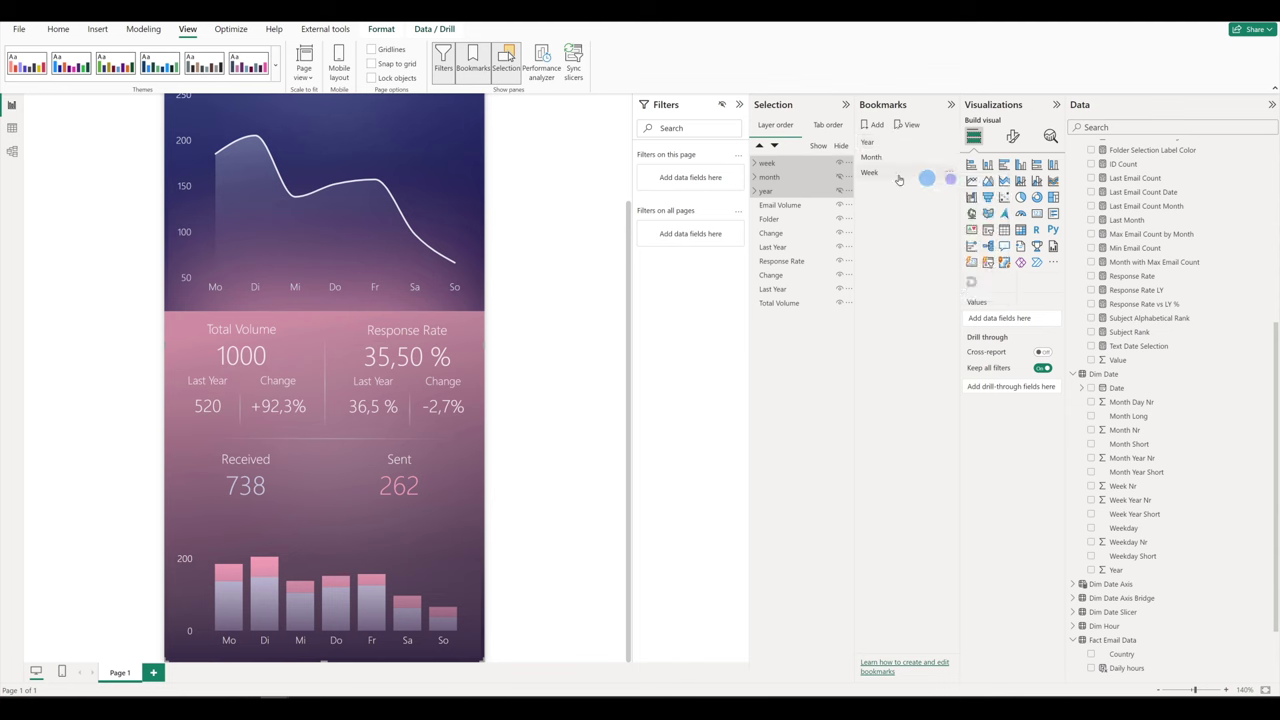
Hide the week group, show the month group, and update the Month bookmark with all three groups selected
left_click(841, 178)
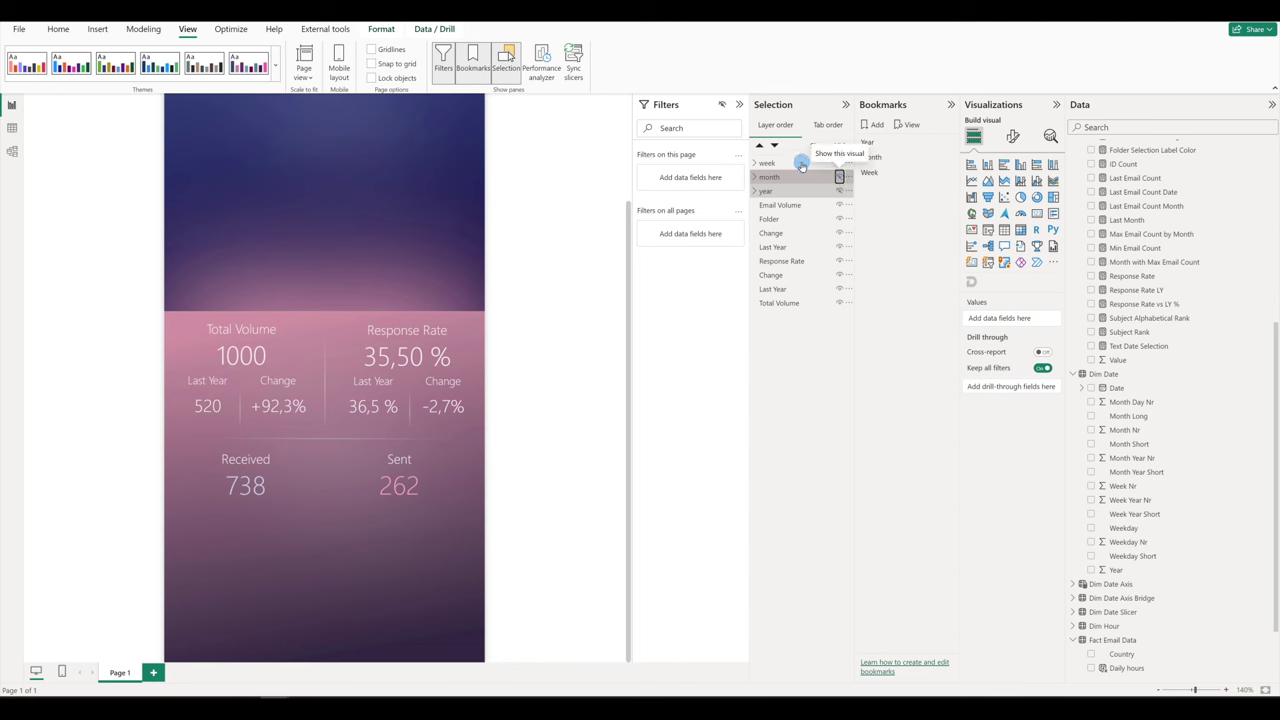
left_click(770, 178)
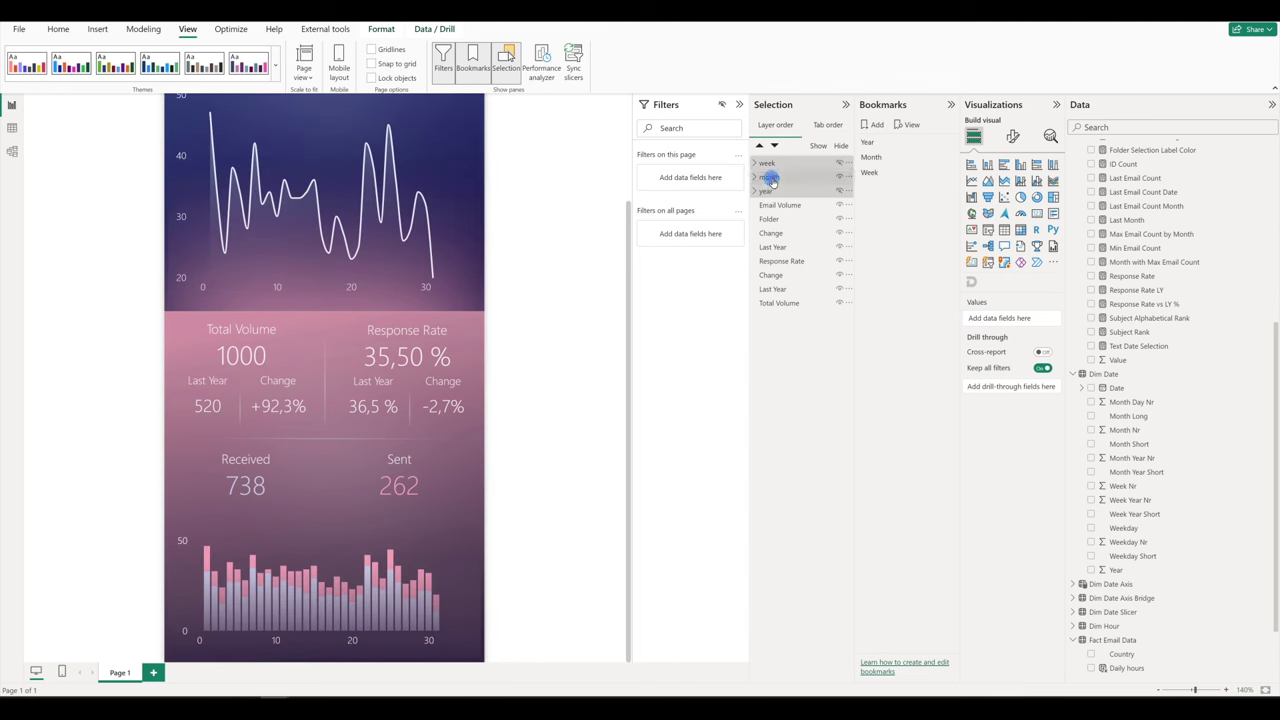
left_click(879, 158)
right_click(895, 160)
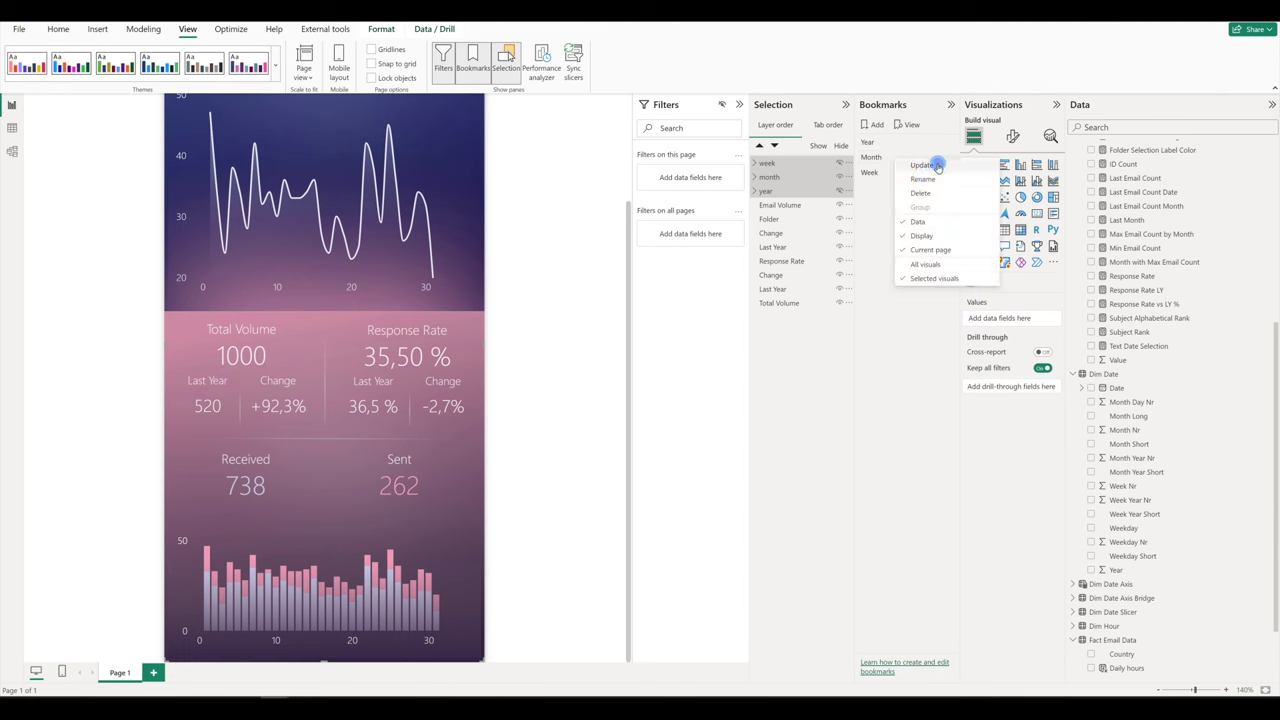
left_click(938, 167)
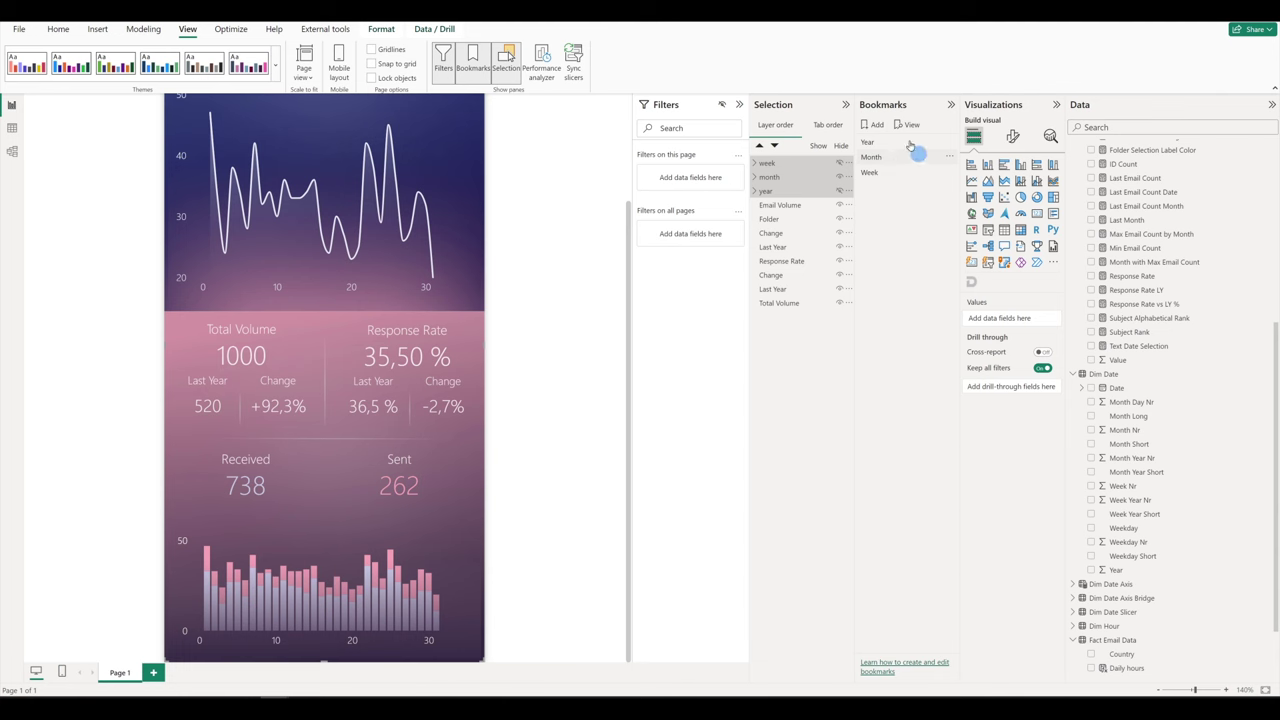
Hide the month group, show the year group, and update the Year bookmark with all three groups selected
left_click(840, 177)
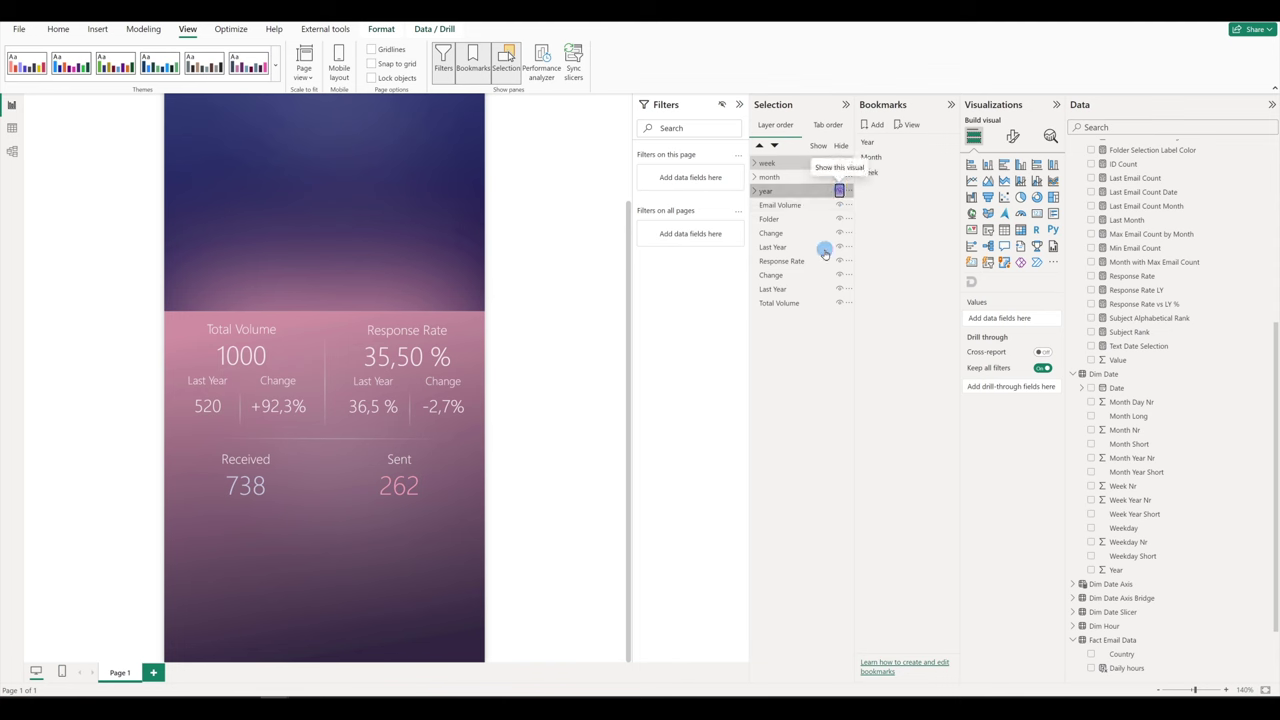
left_click(840, 190)
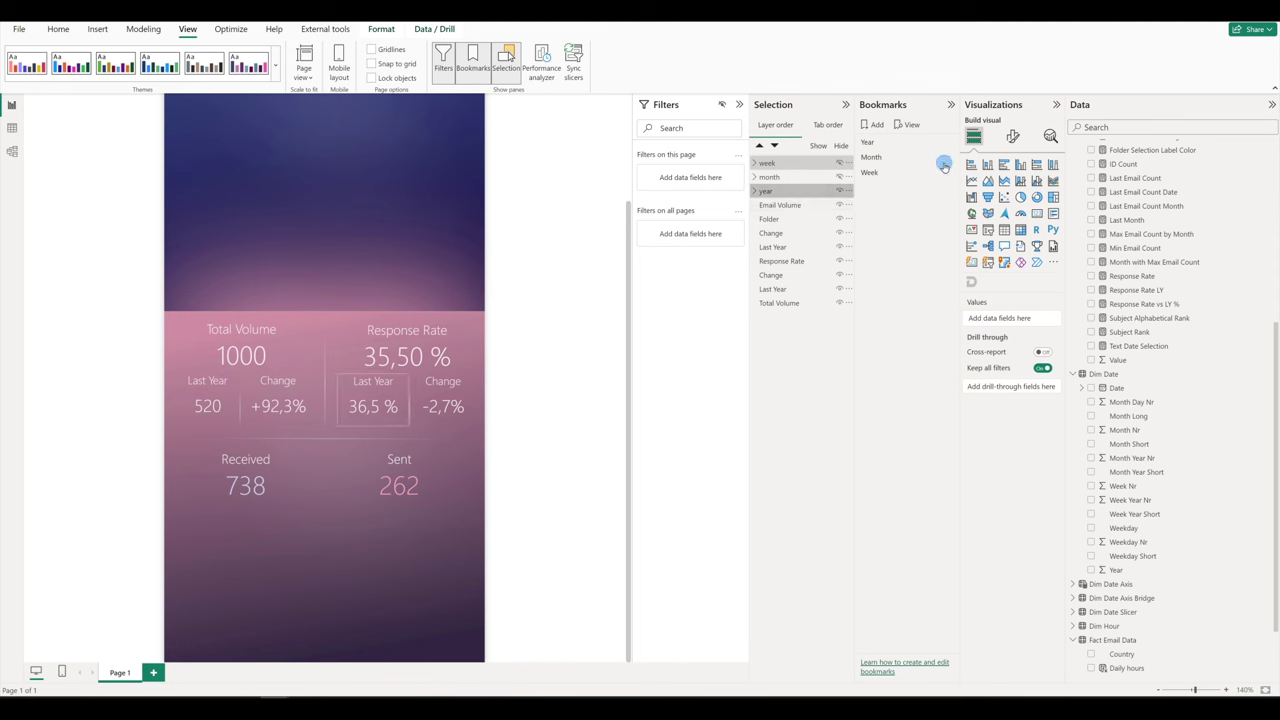
left_click(781, 189, "ctrl")
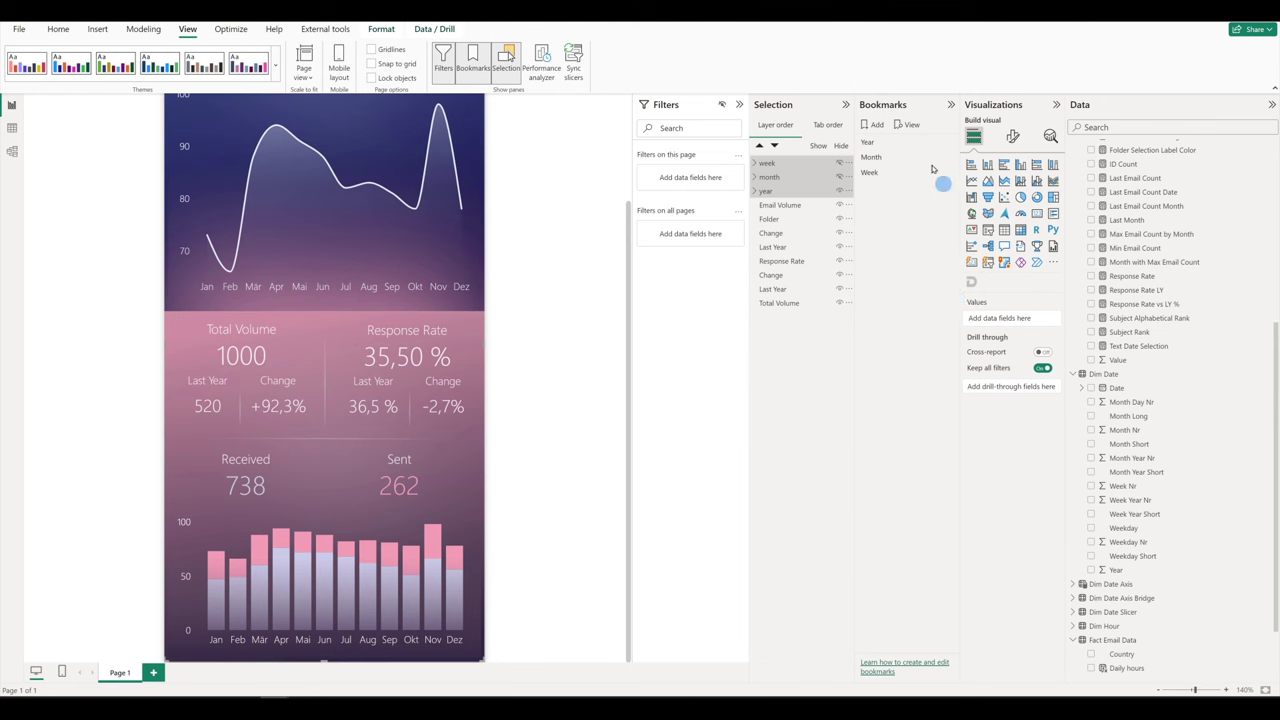
right_click(899, 143)
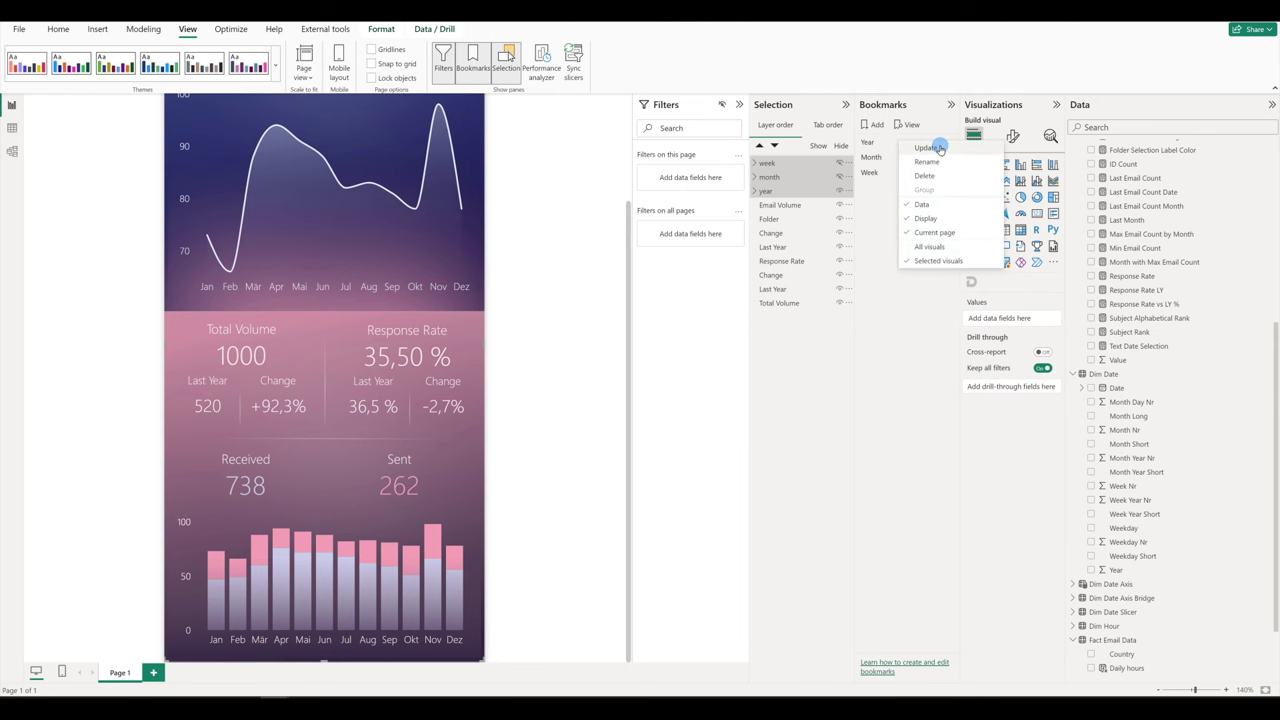
left_click(940, 148)
Apply the Year, Month and Week bookmarks in turn to check which chart group each one displays
scroll(537, 329, "up", 2)
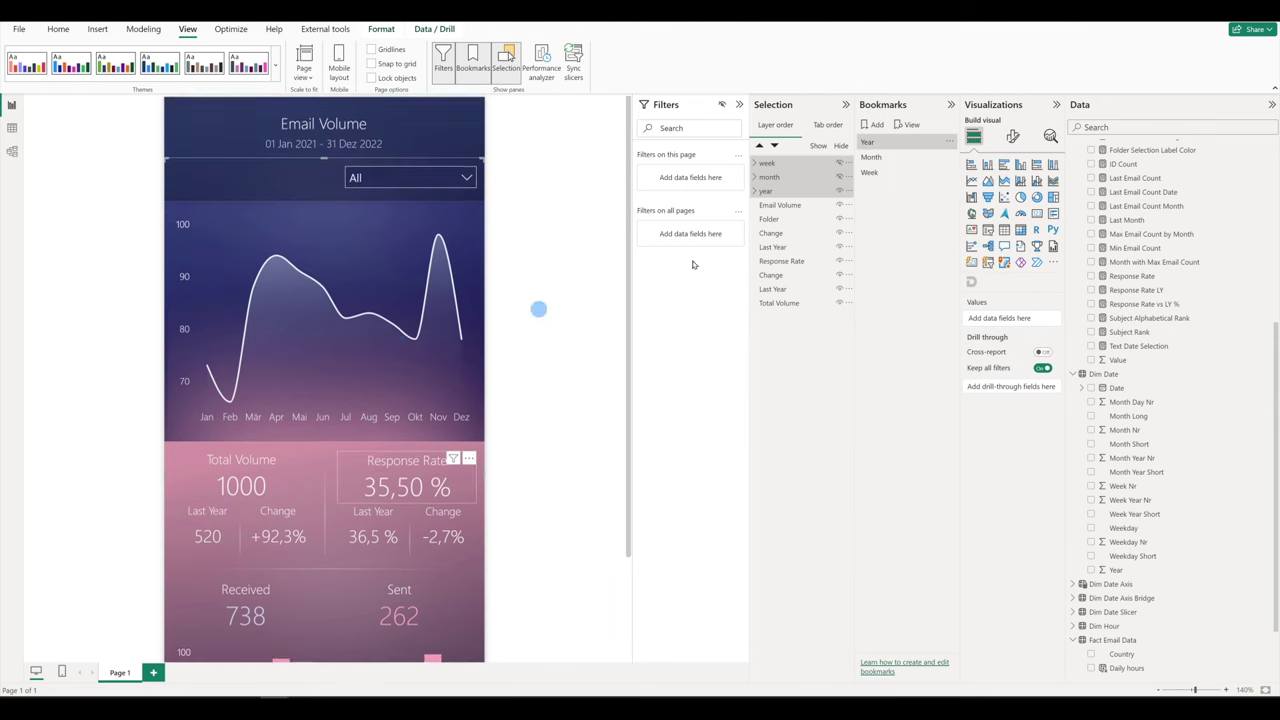
left_click(894, 172)
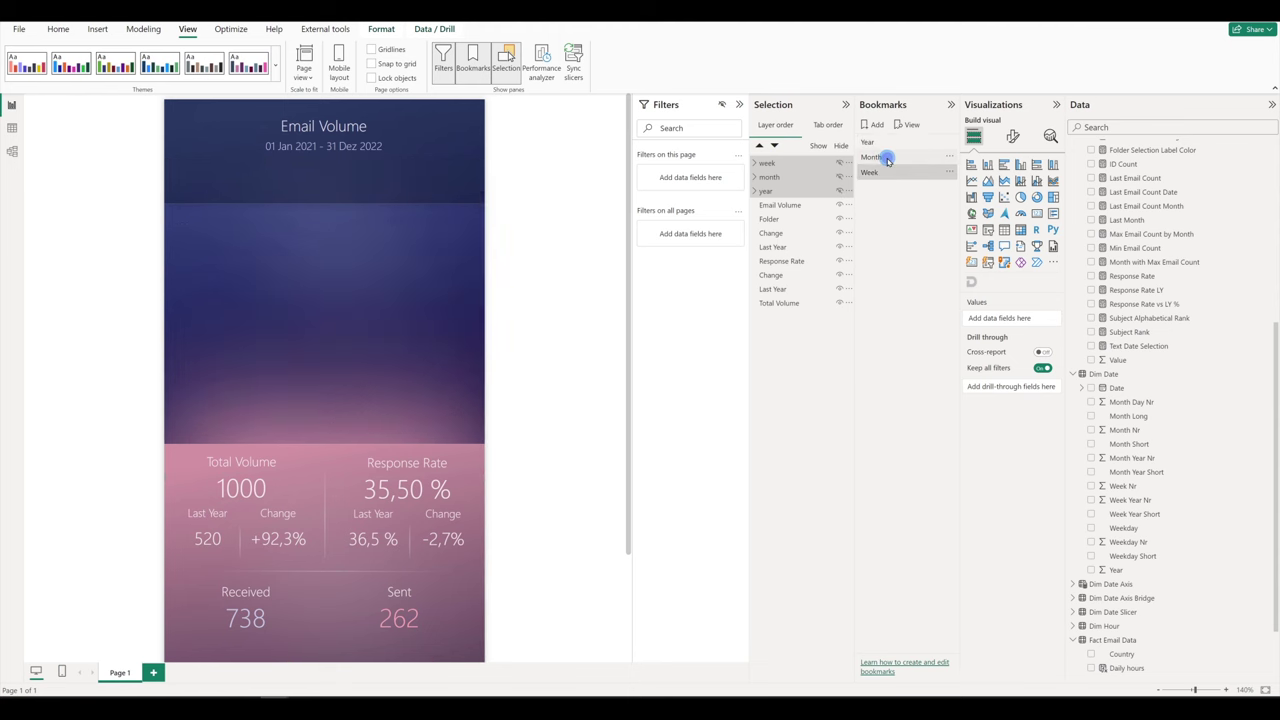
left_click(883, 143)
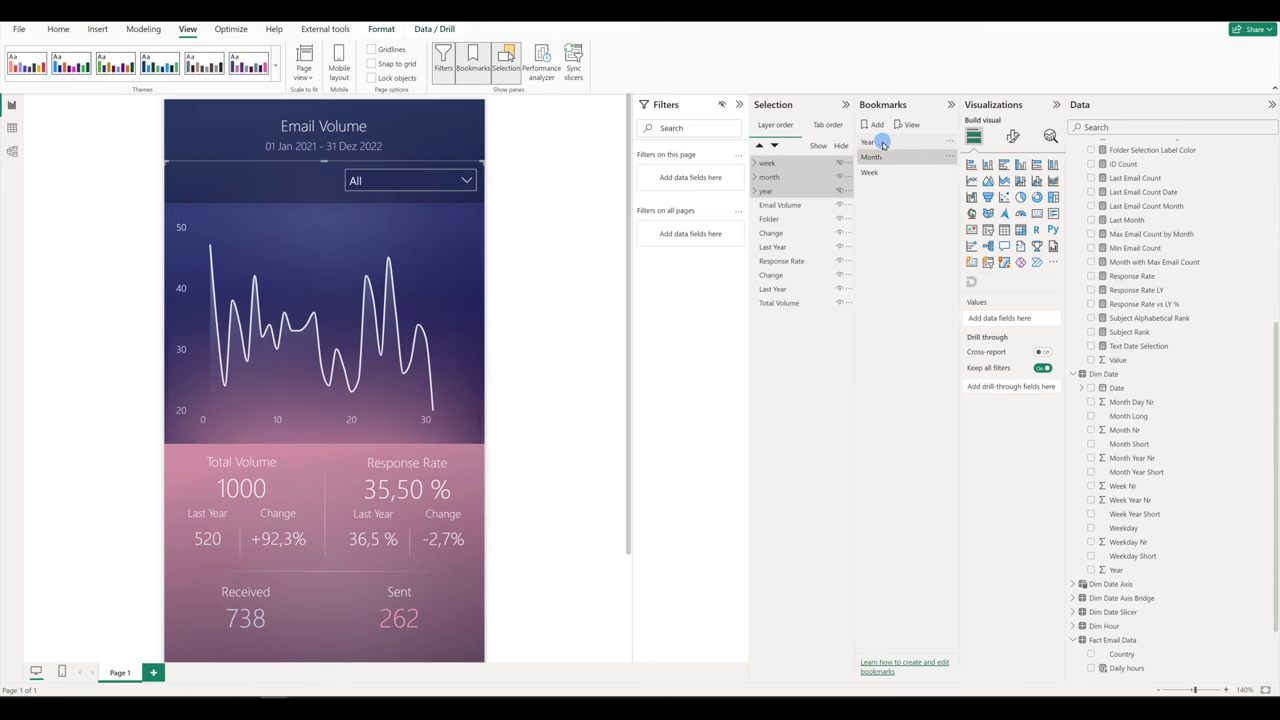
left_click(882, 156)
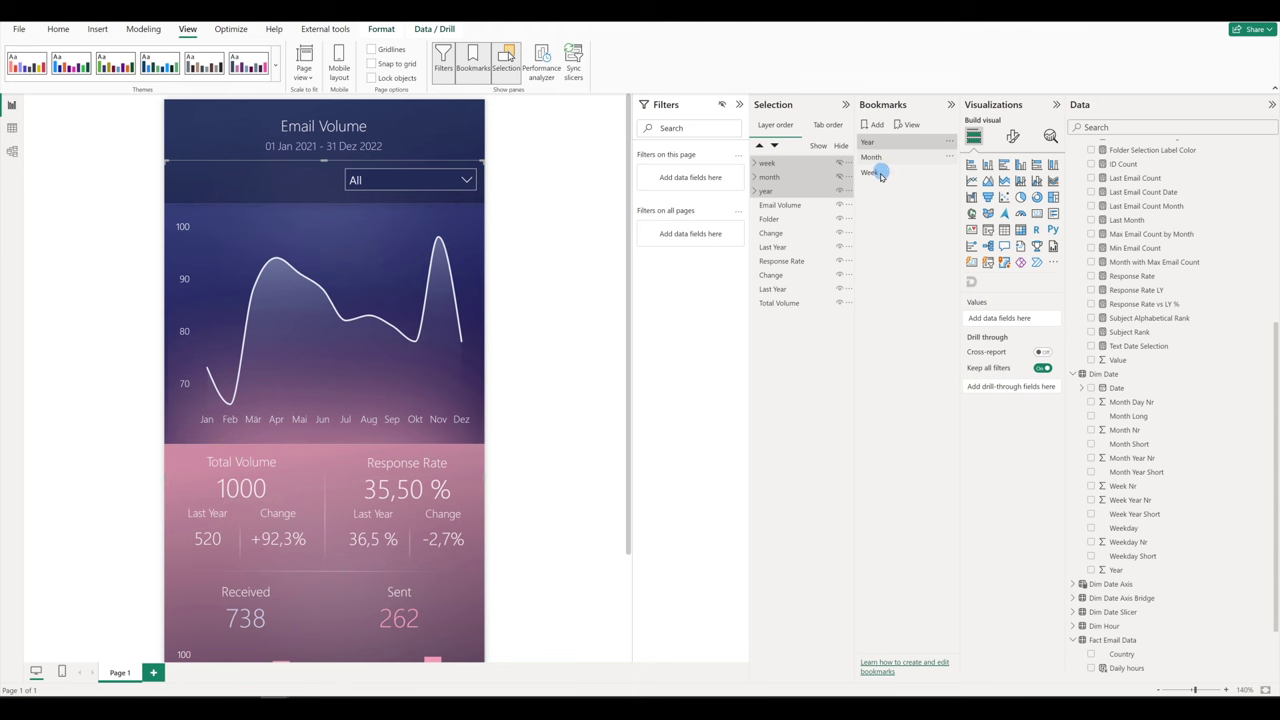
left_click(880, 173)
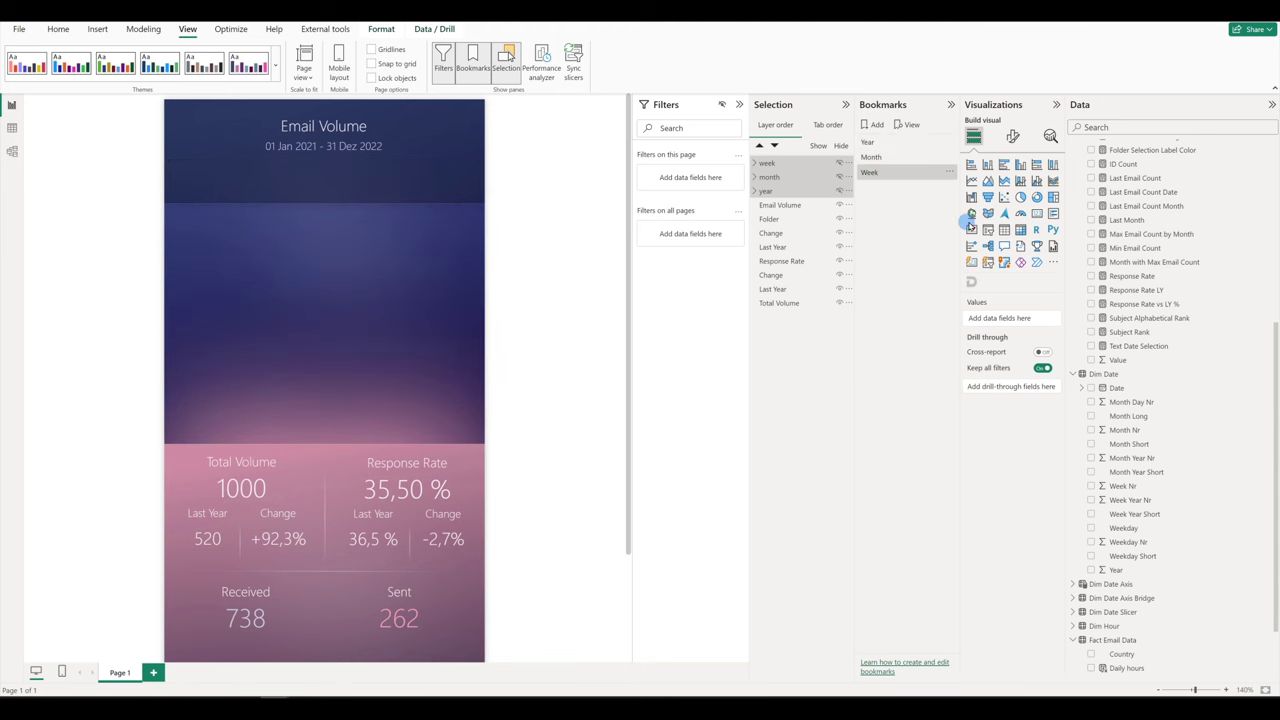
Show the week group with all three groups selected and update the Week bookmark
left_click(841, 164)
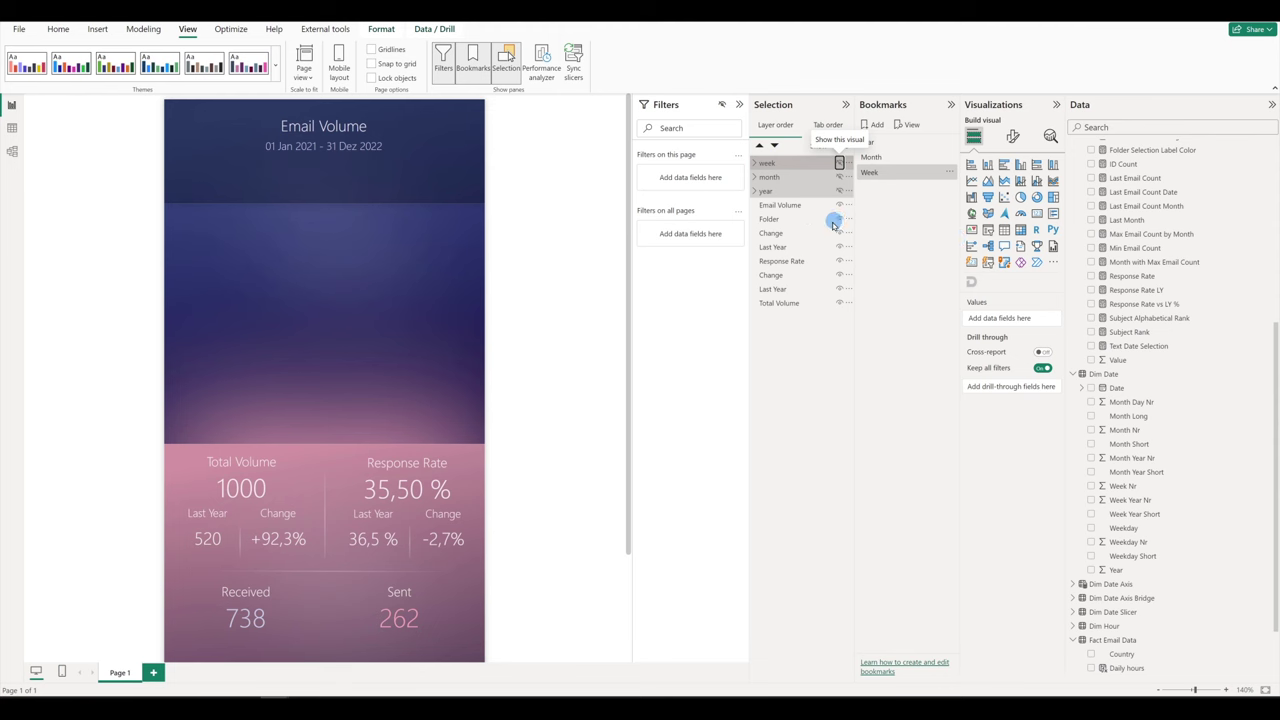
left_click(840, 163)
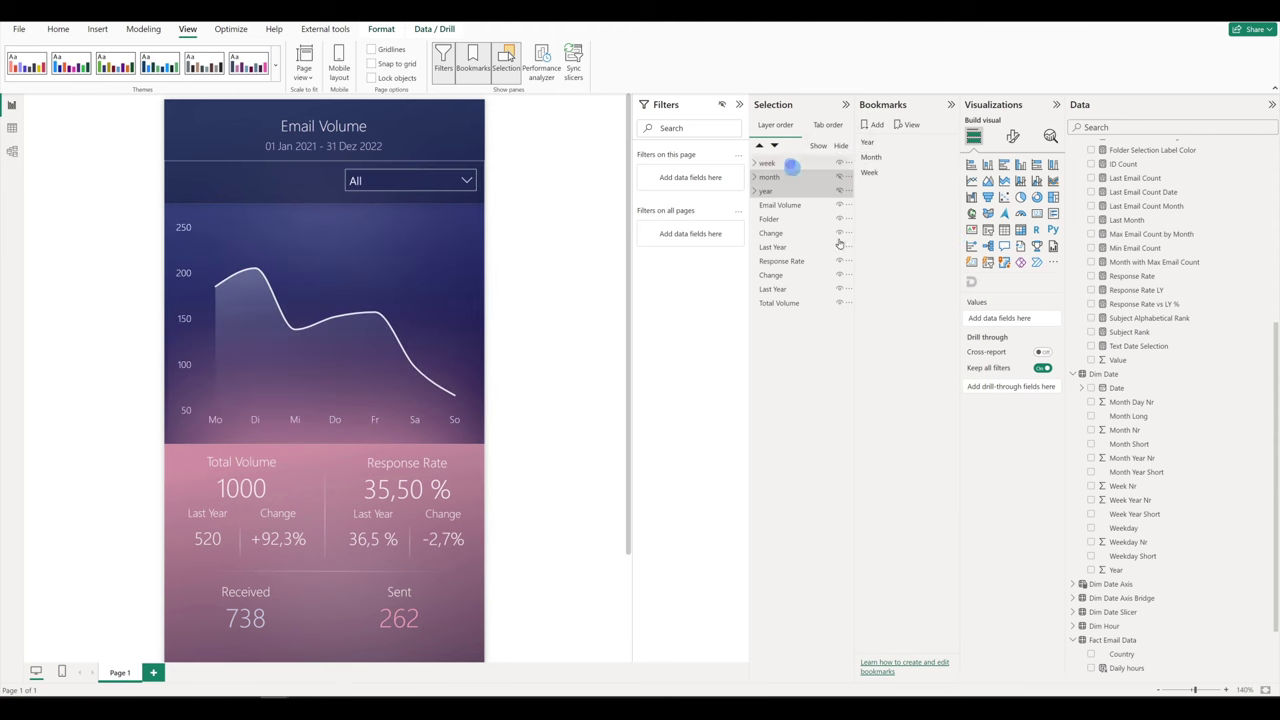
right_click(874, 172)
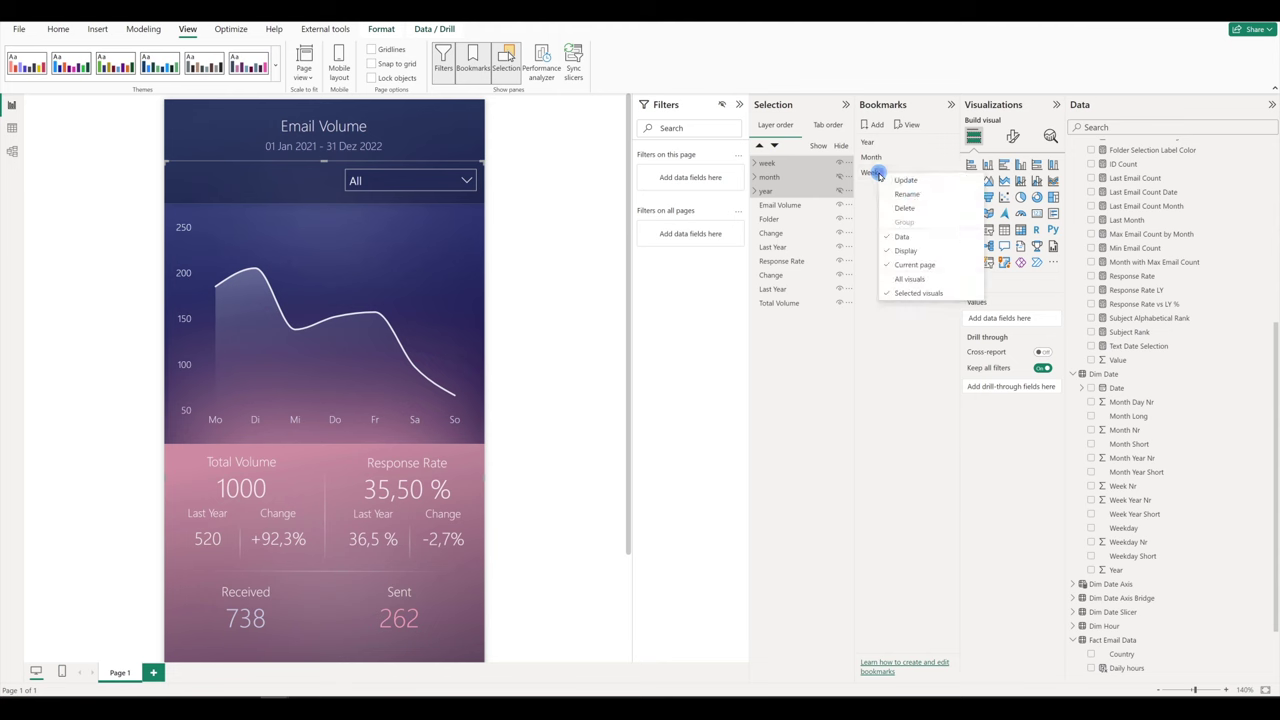
left_click(906, 180)
Check the Month, Year and Week bookmarks again after the Week update
left_click(884, 160)
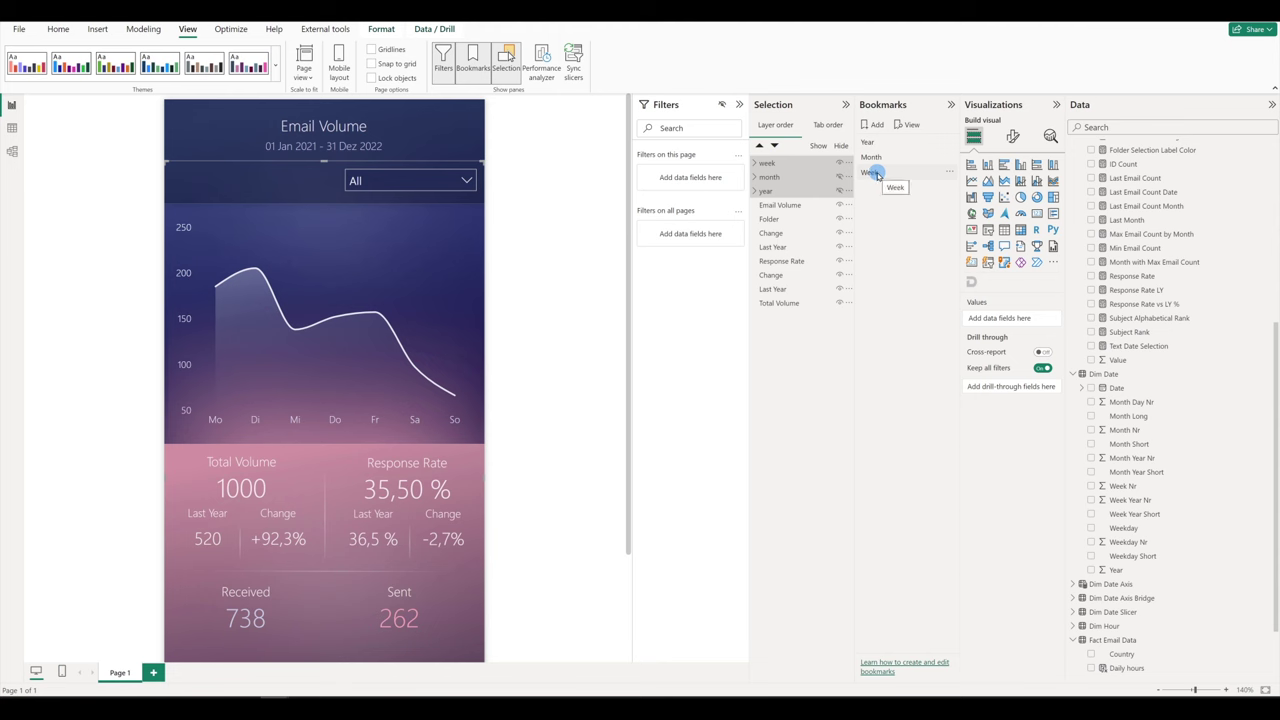
left_click(847, 141)
right_click(894, 158)
left_click(883, 233)
left_click(818, 267)
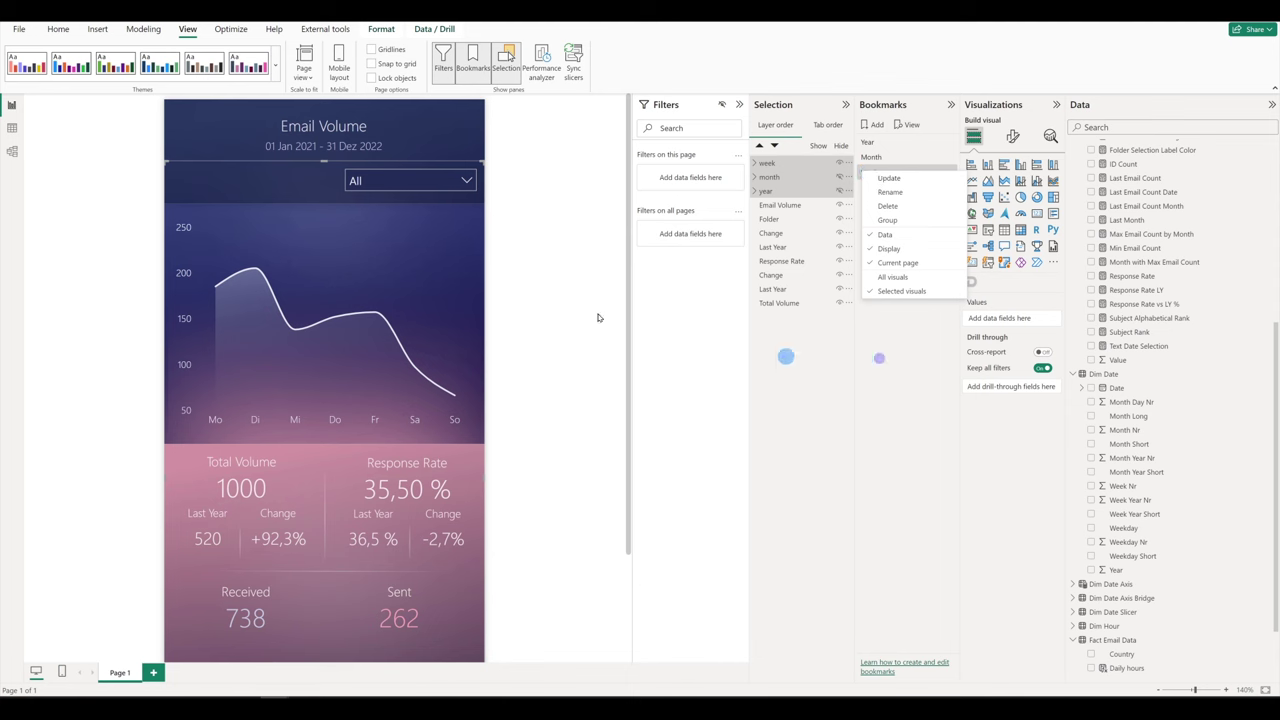
Open the header's month-year slicer to view its choices and close it without selecting a month
left_click(367, 181)
left_click(384, 183)
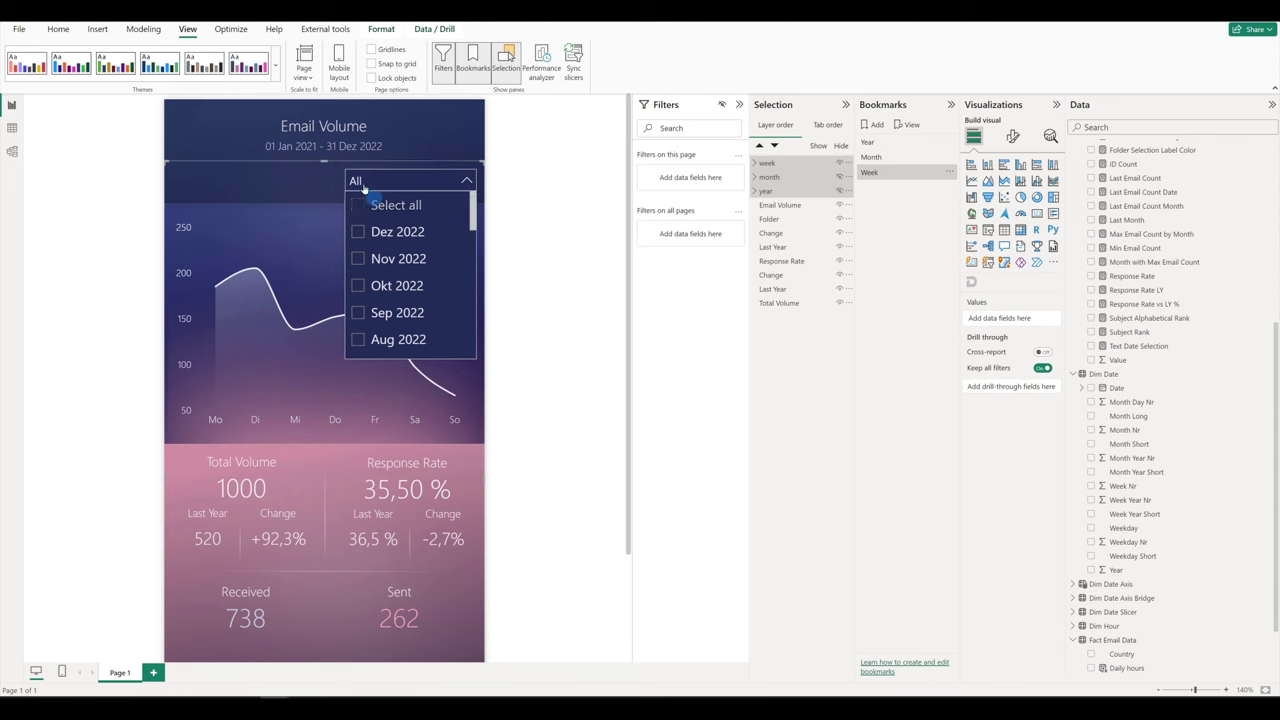
left_click(779, 233)
key("Escape")
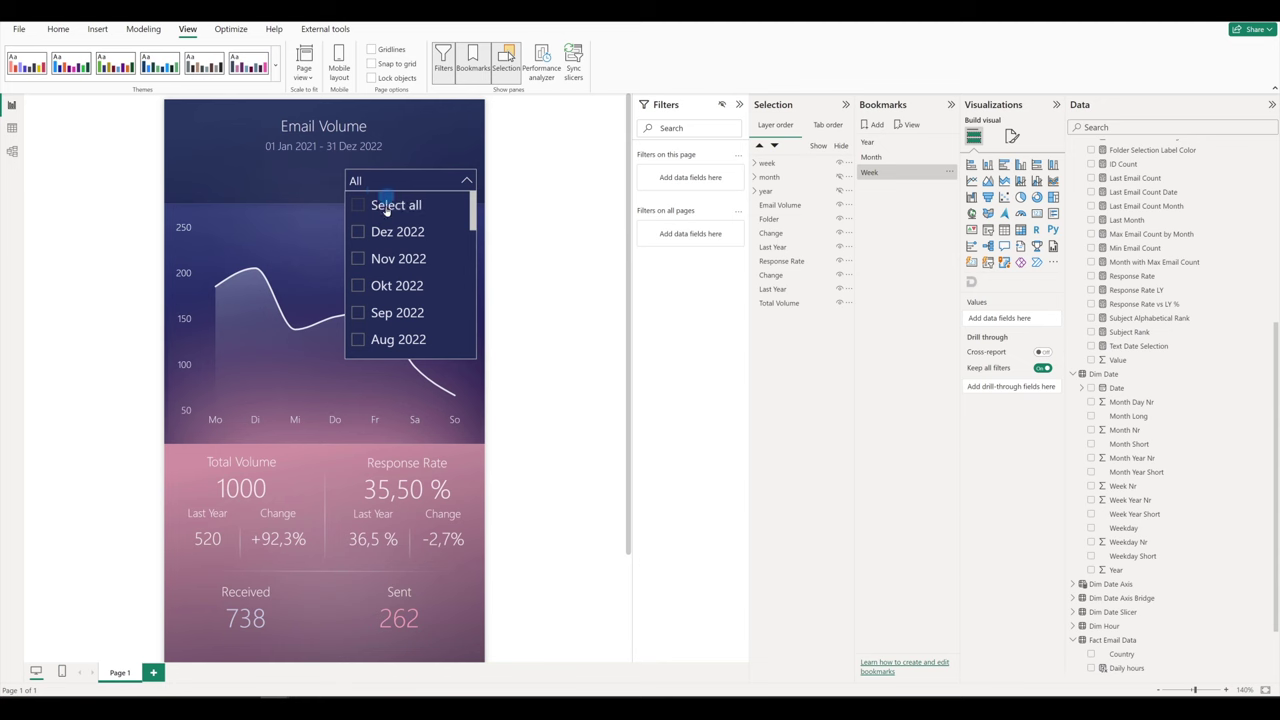
left_click(504, 202)
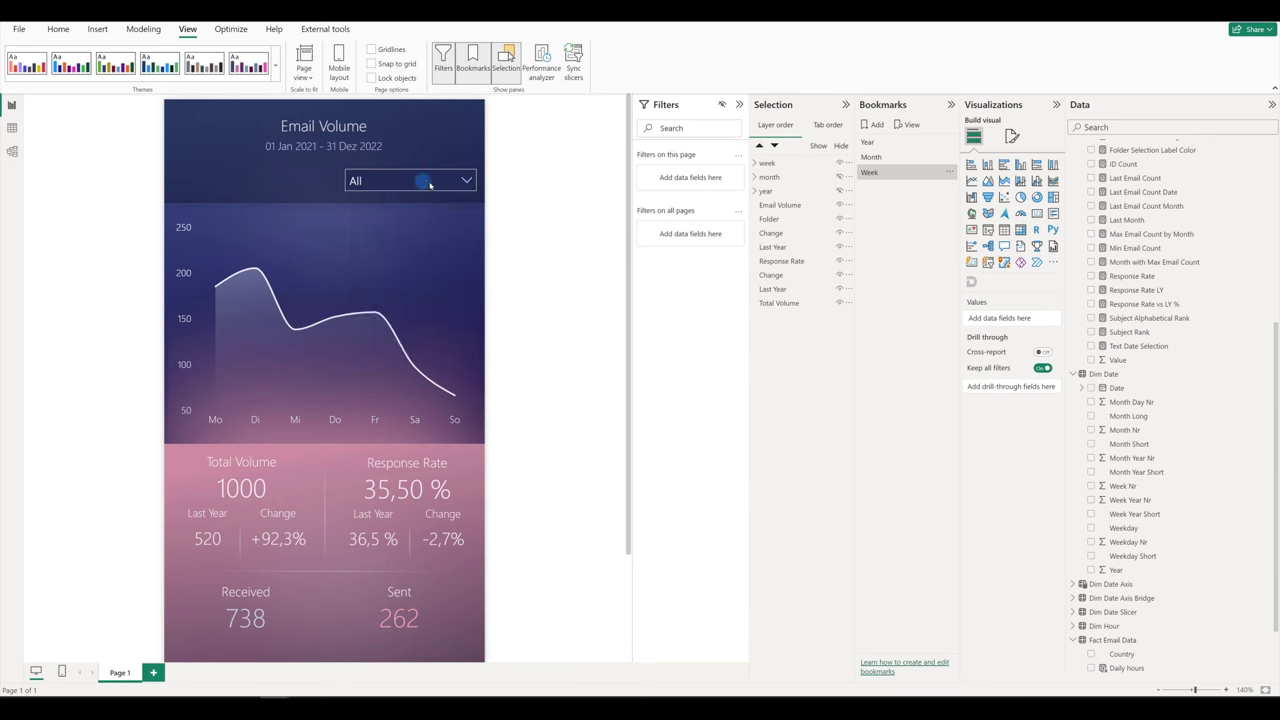
Insert a bookmark navigator and fit it into the header strip beside the month-year slicer
left_click(96, 30)
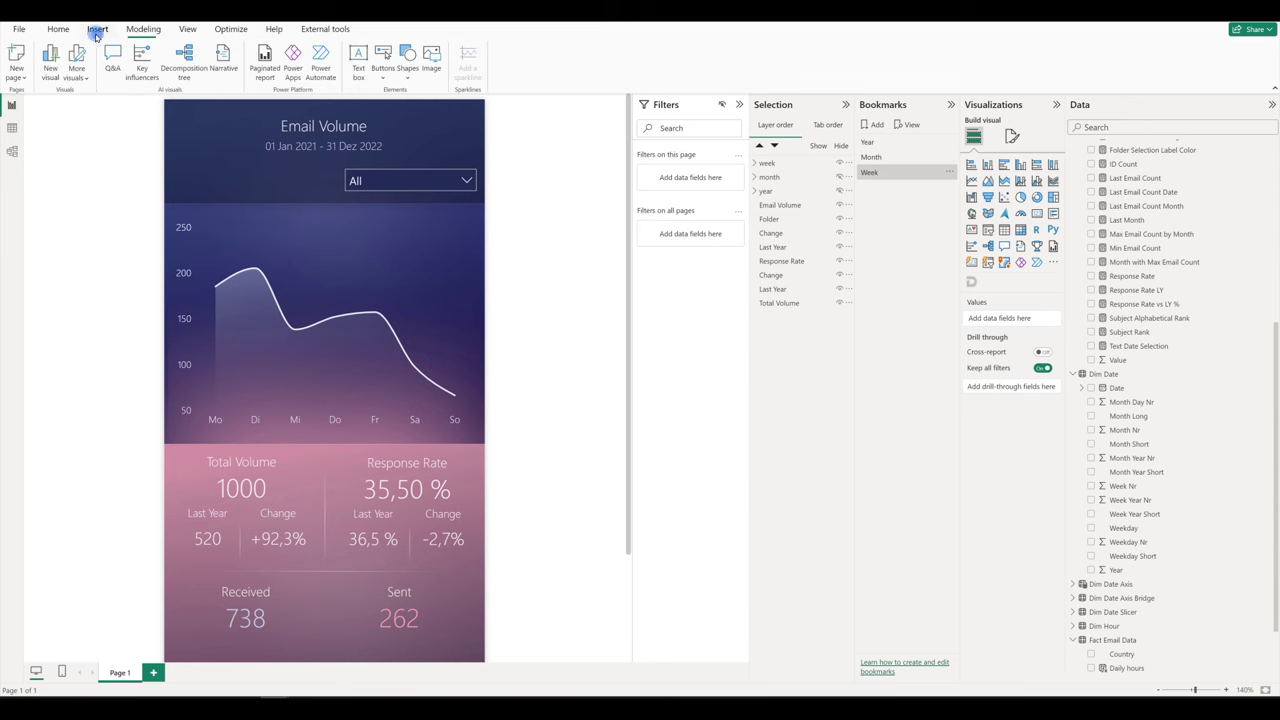
left_click(381, 79)
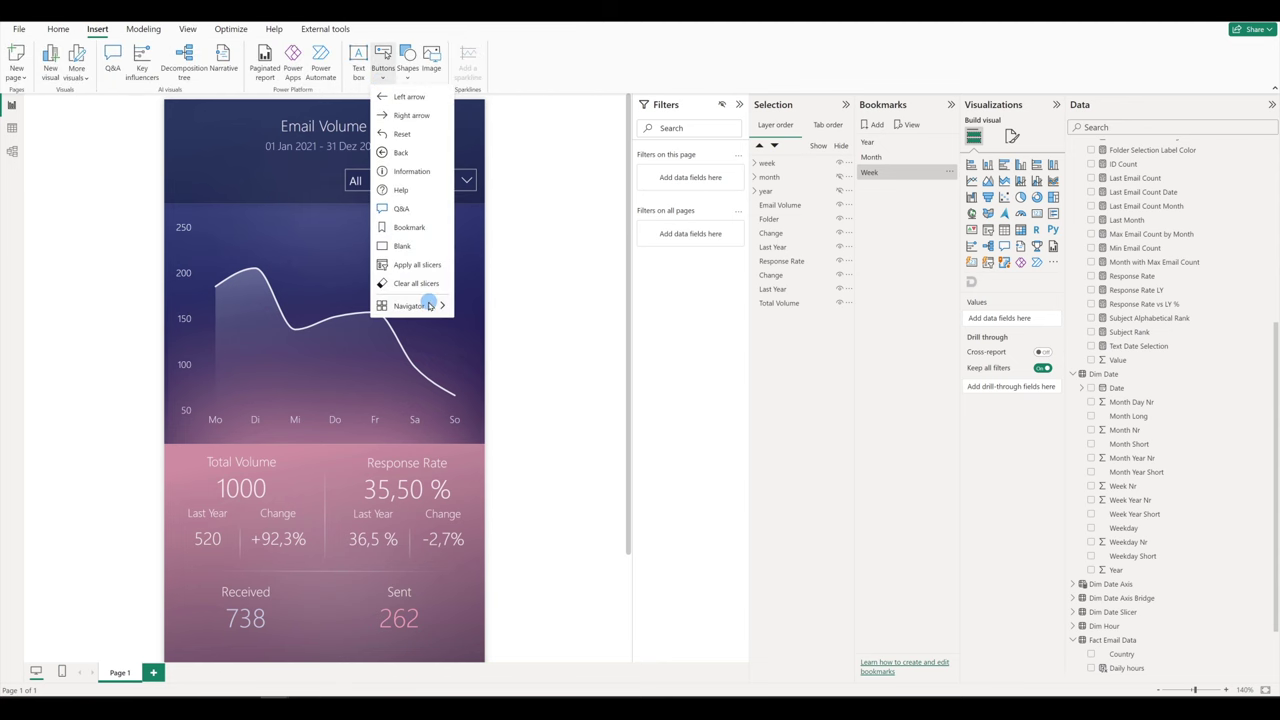
mouse_move(430, 305)
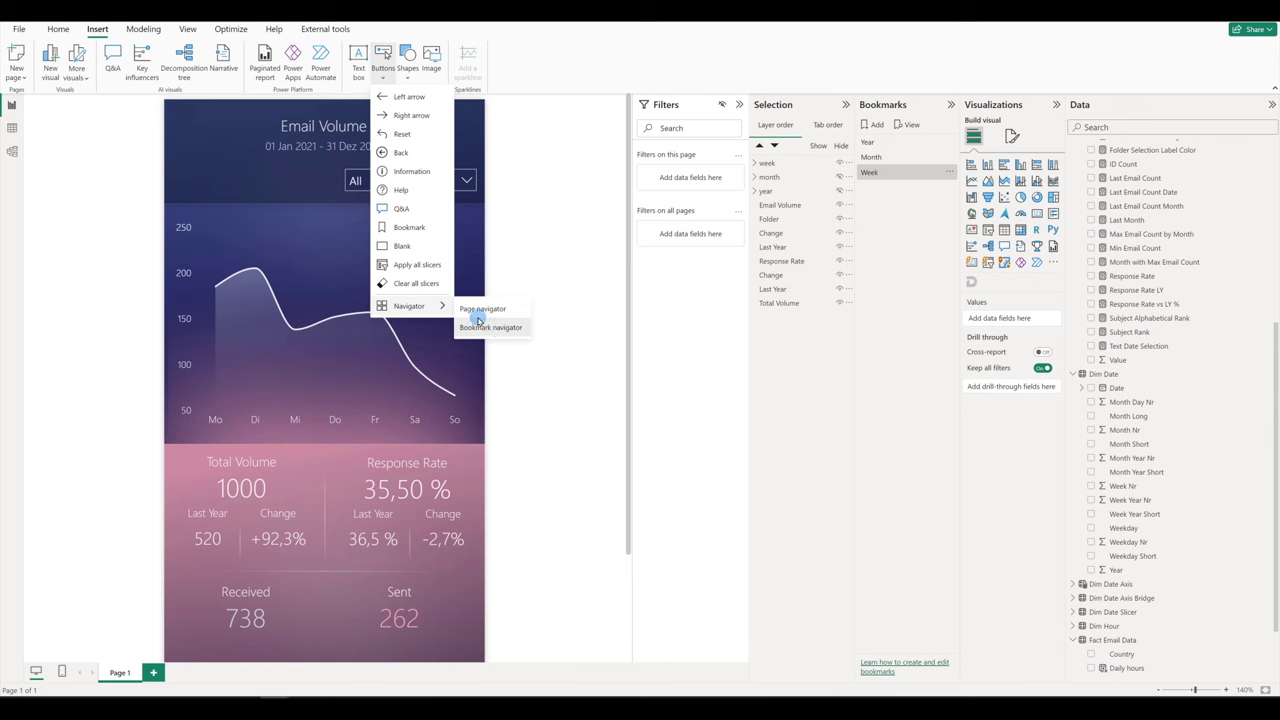
left_click(478, 322)
left_click_drag(466, 121, 330, 181)
left_click(1012, 162)
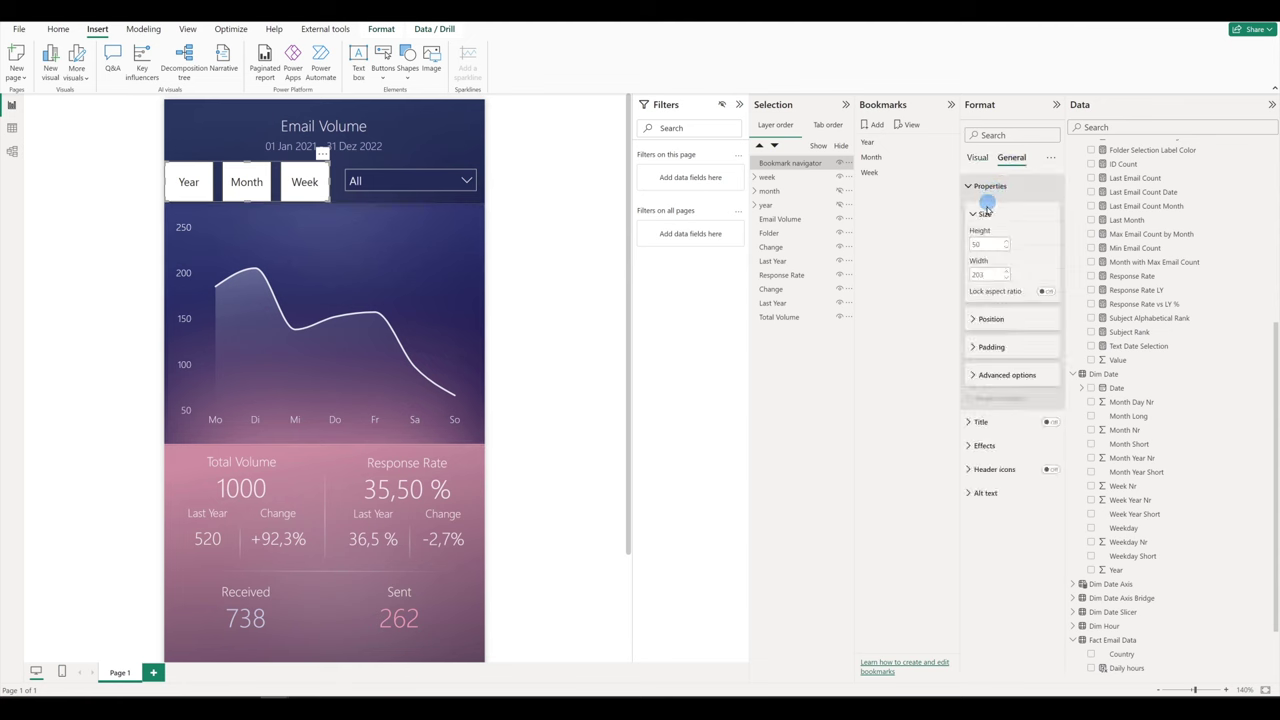
left_click(296, 242)
left_click(305, 181)
Set the rounded corners of the bookmark navigator's rectangle buttons to 10 px
left_click(1022, 163)
left_click(988, 185)
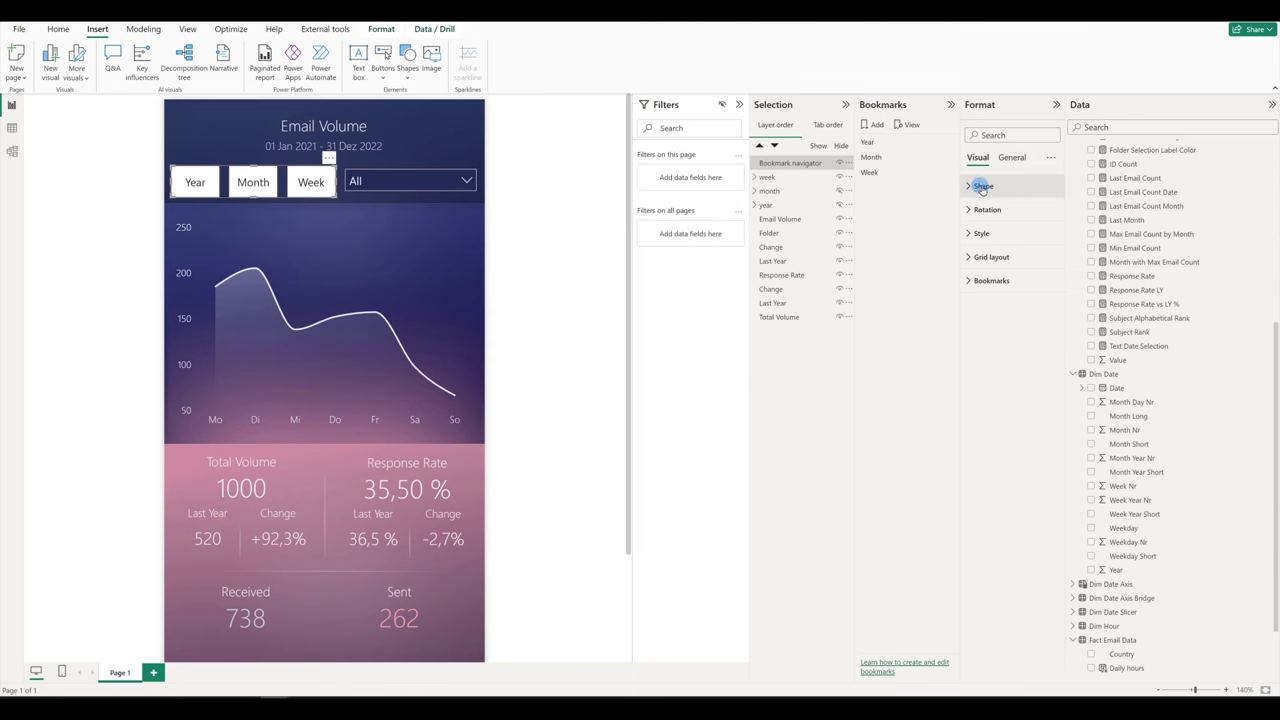
left_click(991, 214)
left_click(976, 258)
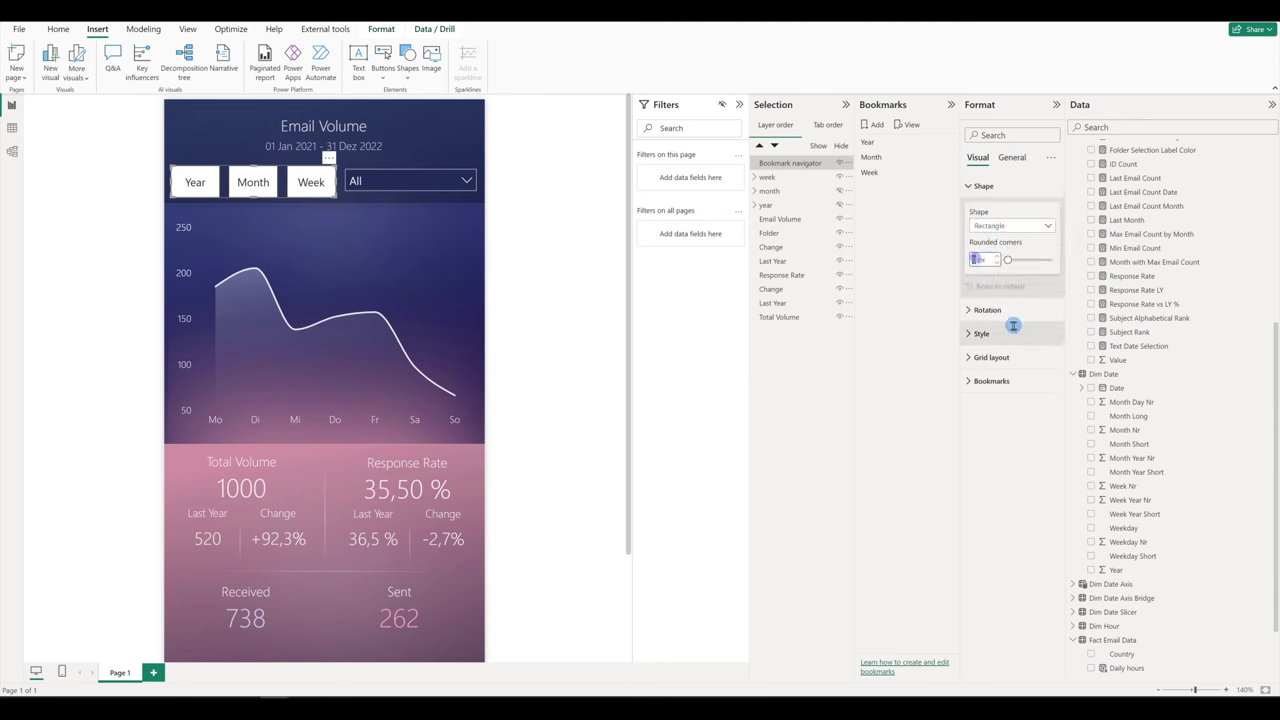
type("10")
key("Return")
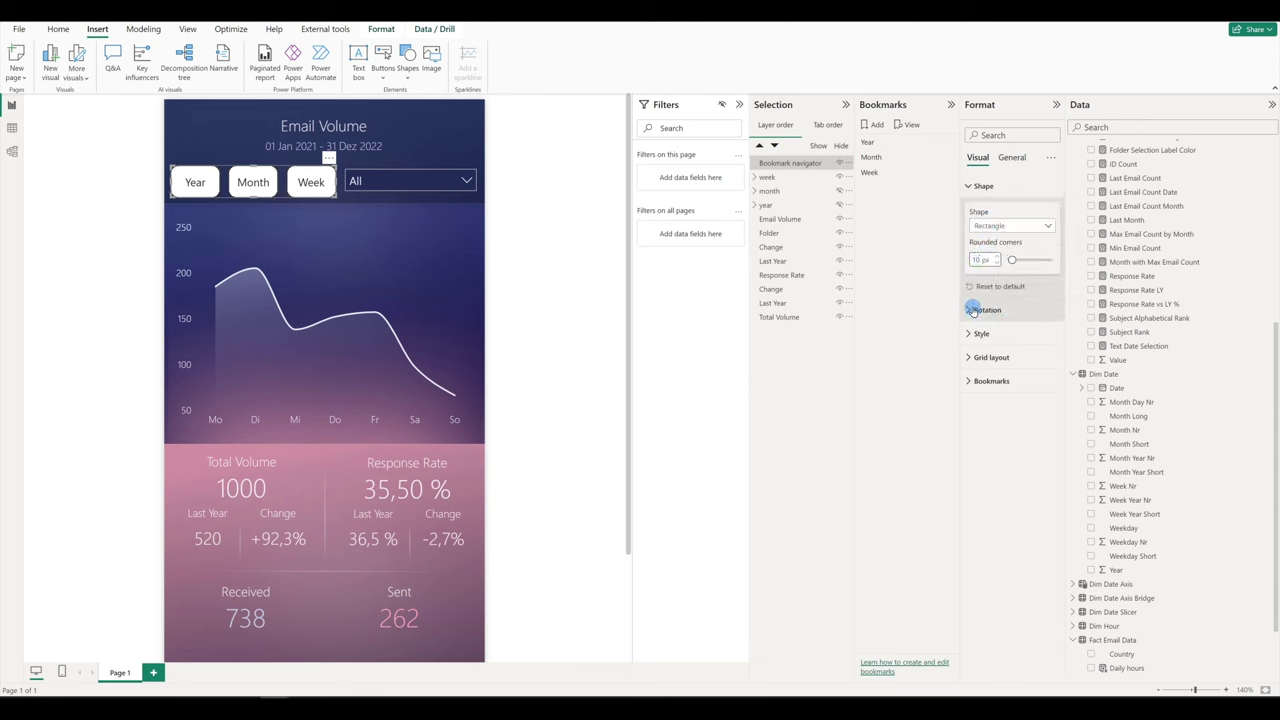
Set the font color of the navigator's default state to the pale lavender recent color
left_click(982, 333)
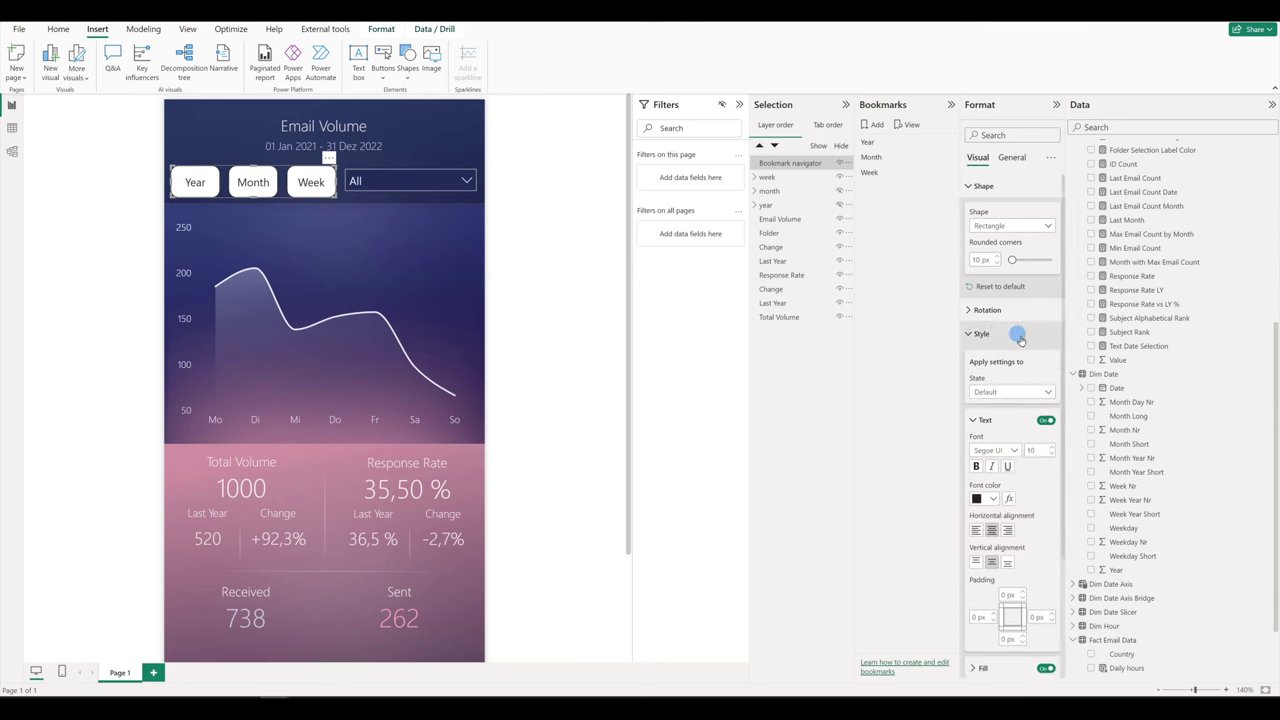
scroll(1005, 345, "down", 2)
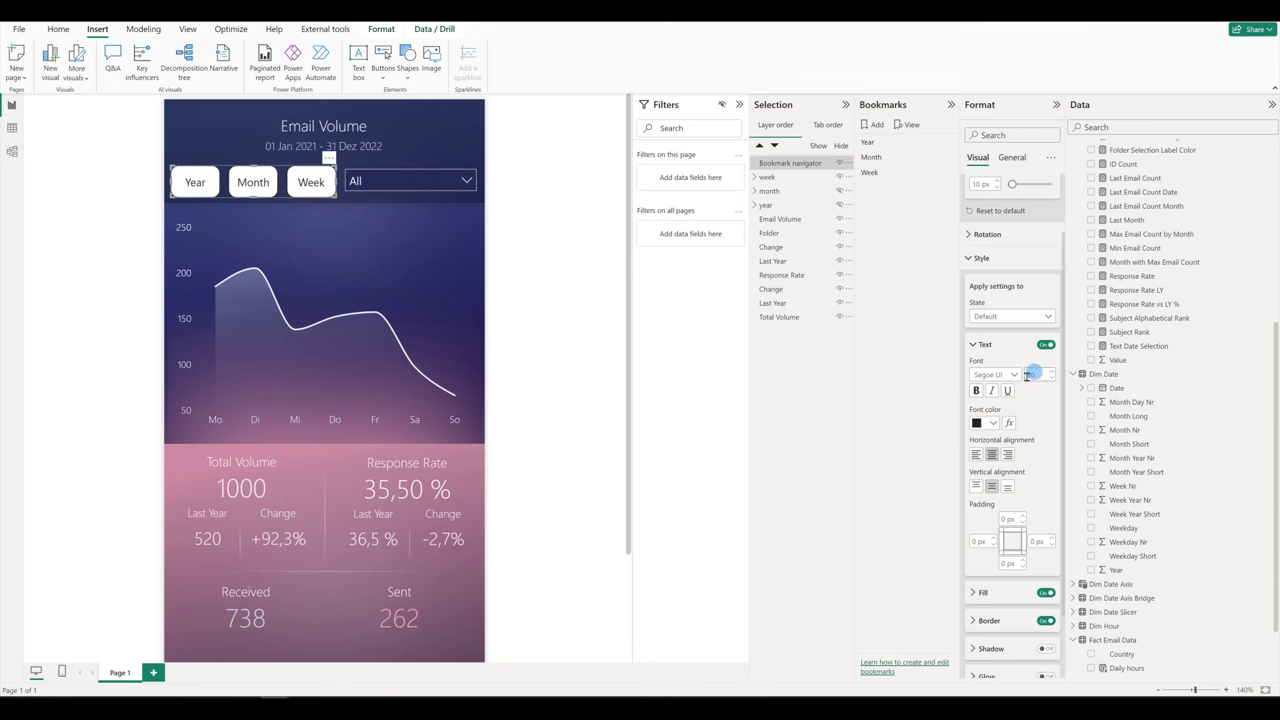
left_click(992, 422)
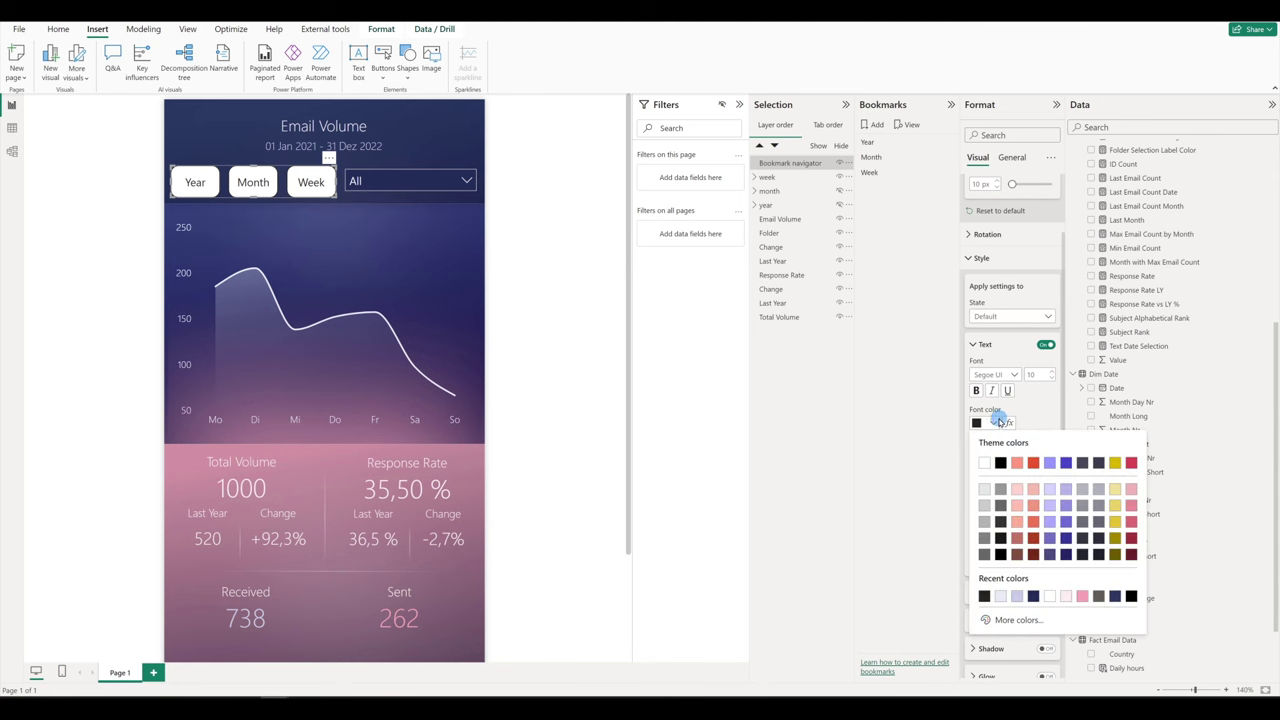
left_click(1002, 597)
Turn off the border for the navigator's default state and set its fill transparency to 100%
scroll(1008, 535, "down", 2)
left_click(1045, 540)
left_click(979, 513)
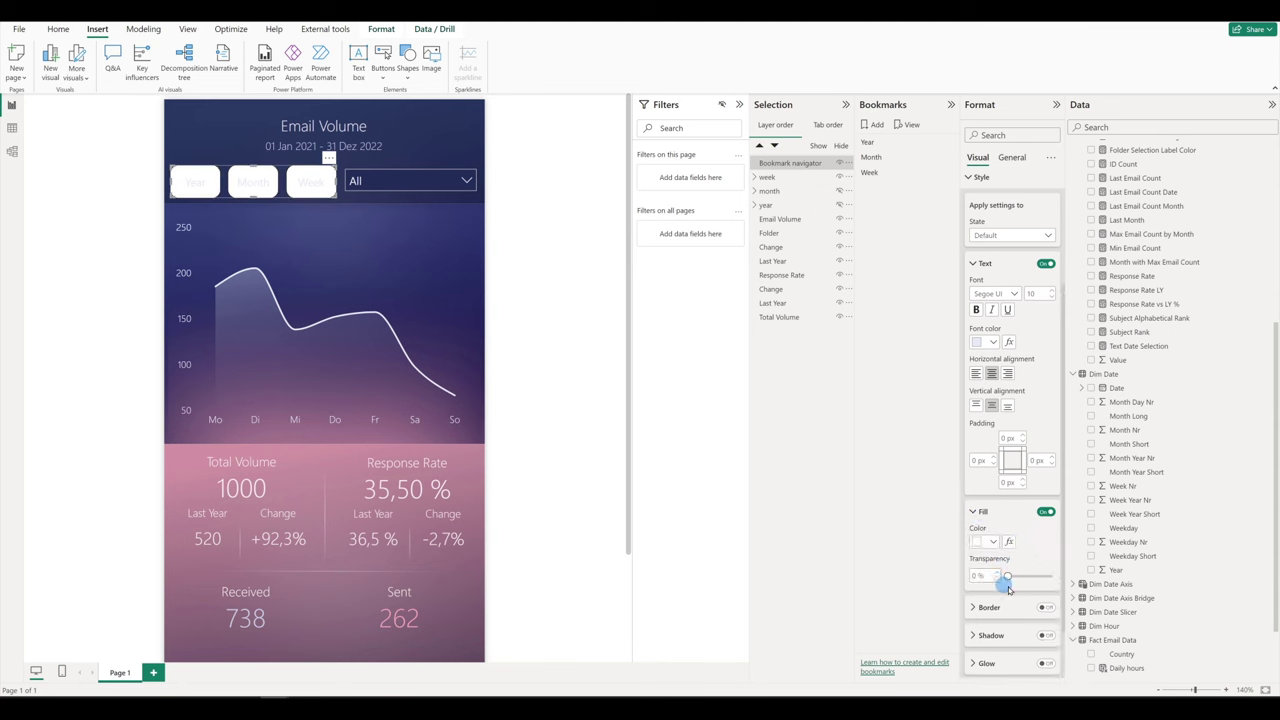
type("100")
For the navigator's Press state, set the font size to 11 and the font color to white
scroll(1000, 380, "up", 1)
left_click(1012, 308)
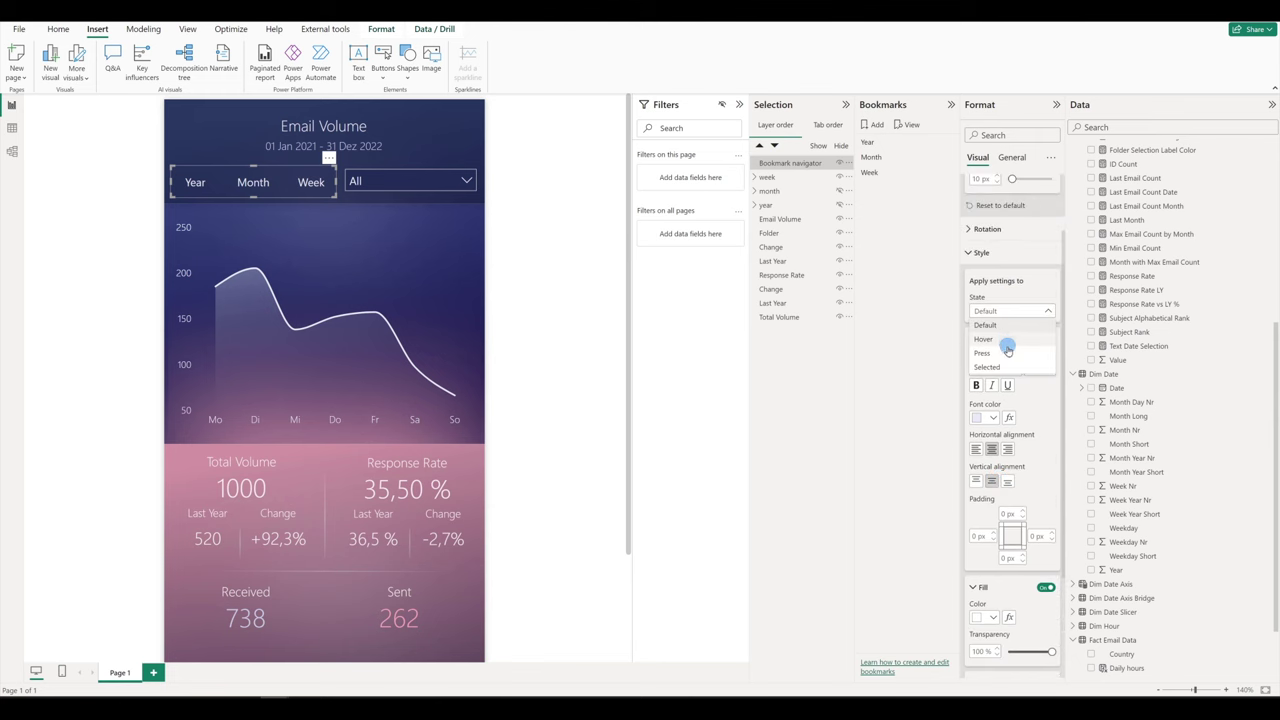
left_click(1008, 352)
scroll(1050, 330, "down", 1)
left_click(1051, 290)
left_click(991, 345)
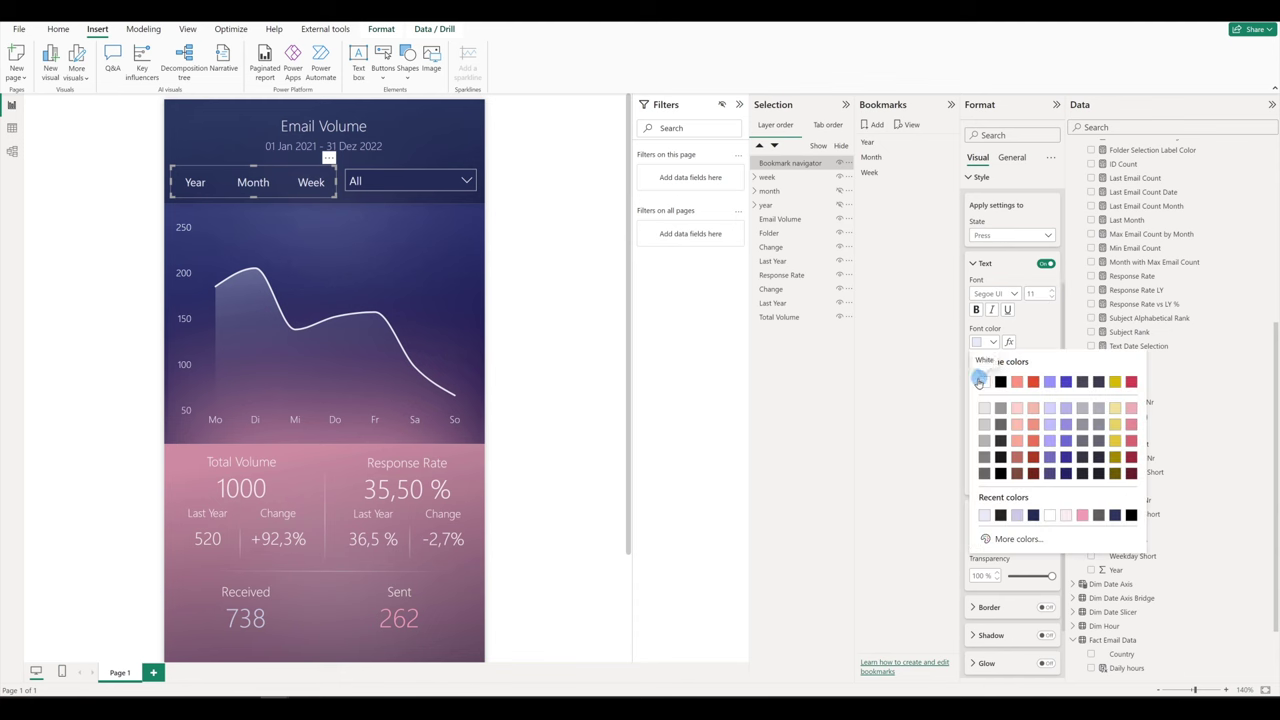
left_click(1013, 275)
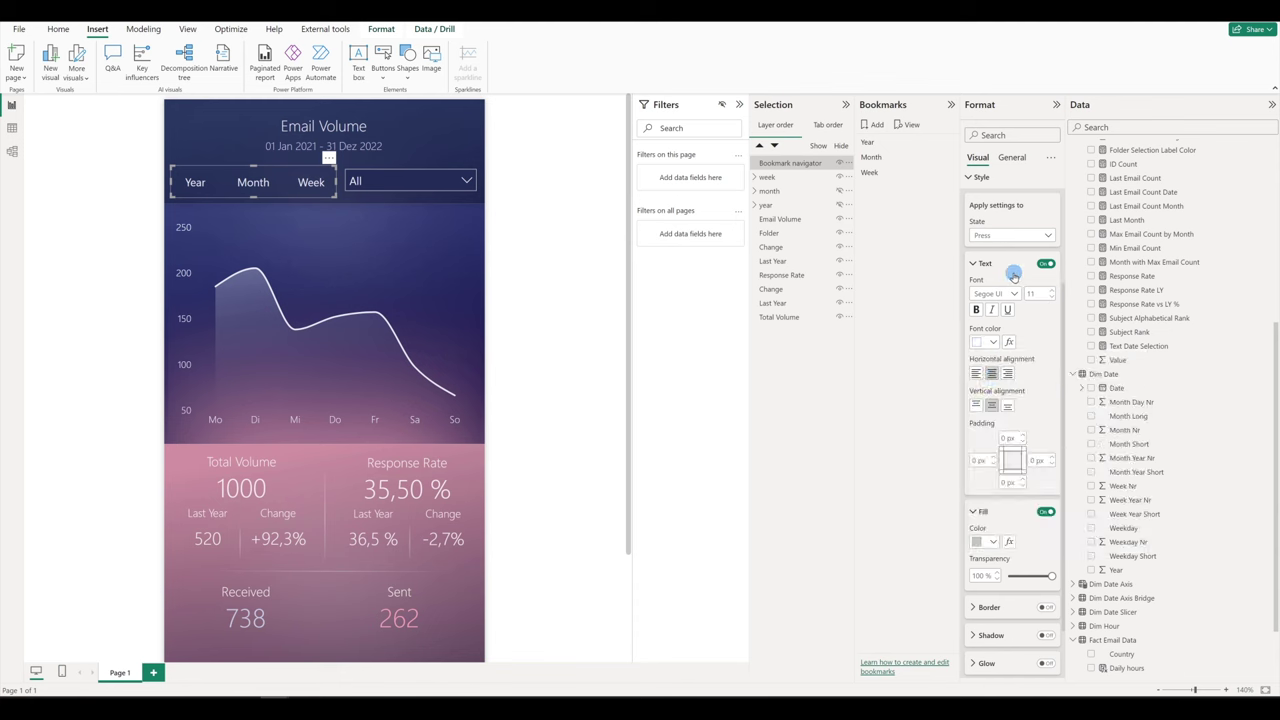
Set the Press state's fill color to white with 85% transparency
left_click(991, 541)
left_click(984, 487)
left_click(979, 568)
left_click(1013, 609)
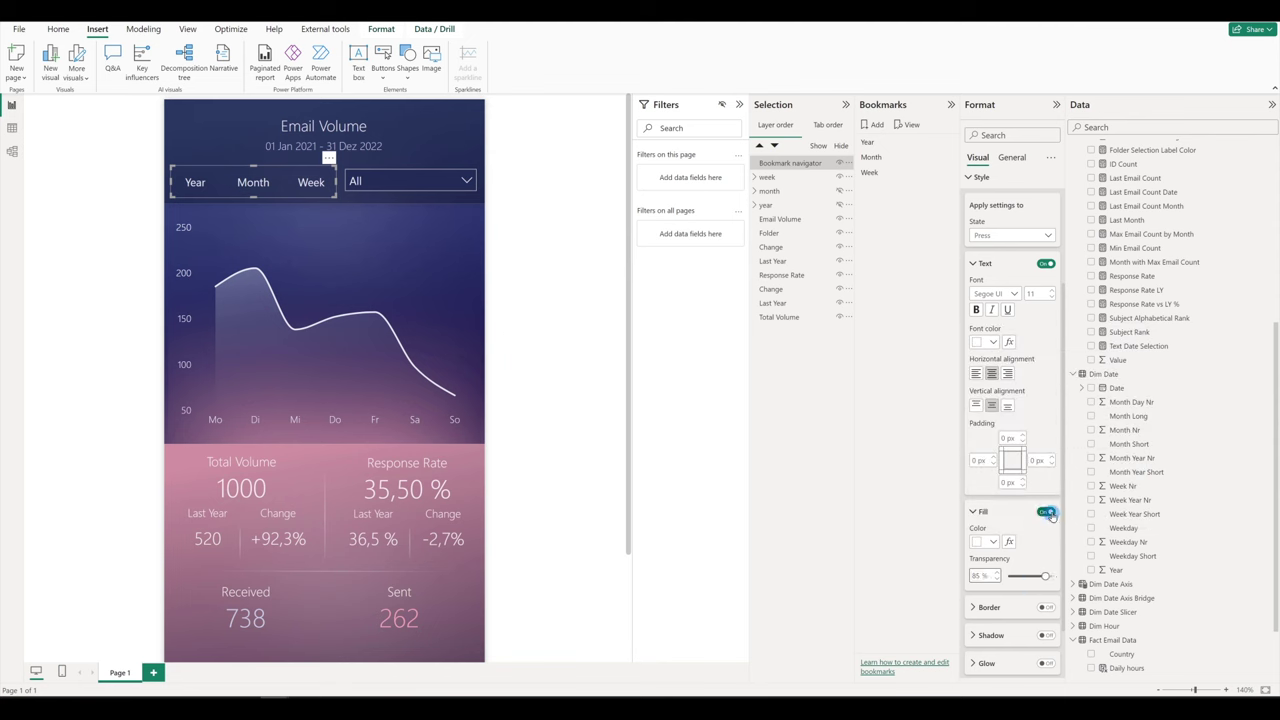
For the navigator's Selected state, set the font size to 11 and the font color to white
left_click(1002, 240)
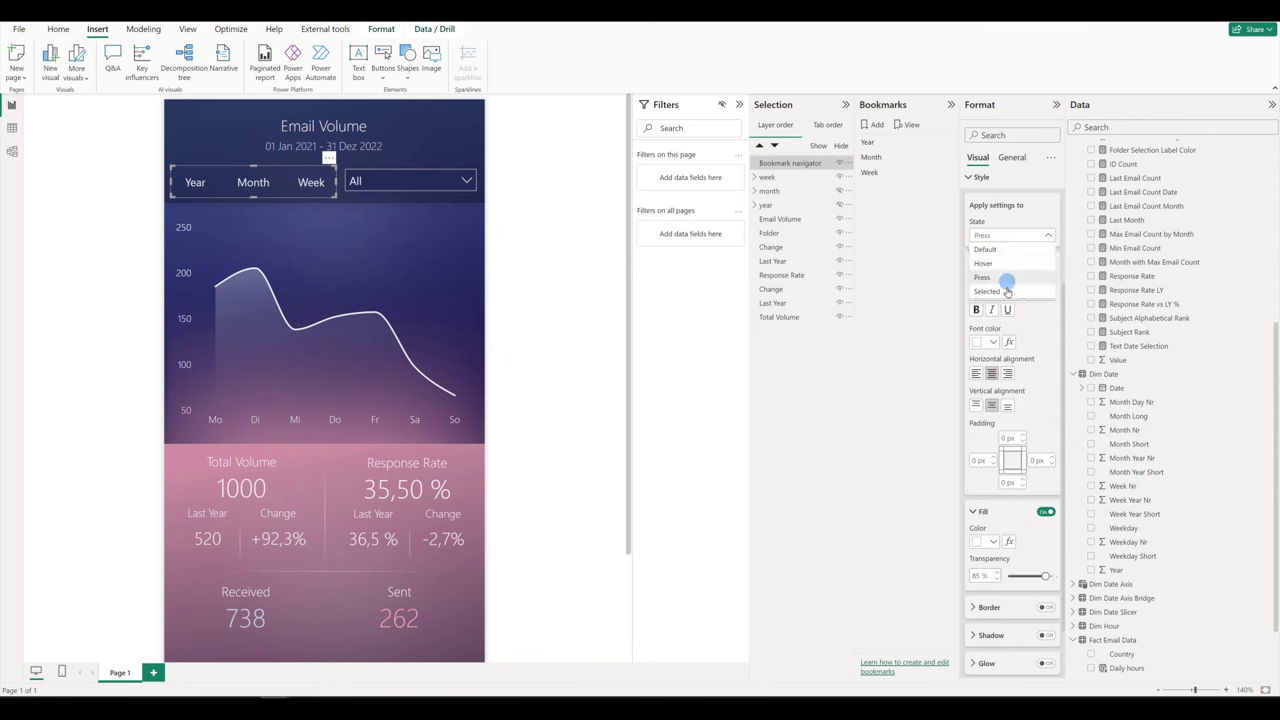
left_click(1005, 290)
left_click(1050, 296)
left_click(1050, 289)
left_click(974, 309)
Set the Selected state's fill color to white with 70% transparency
left_click(986, 540)
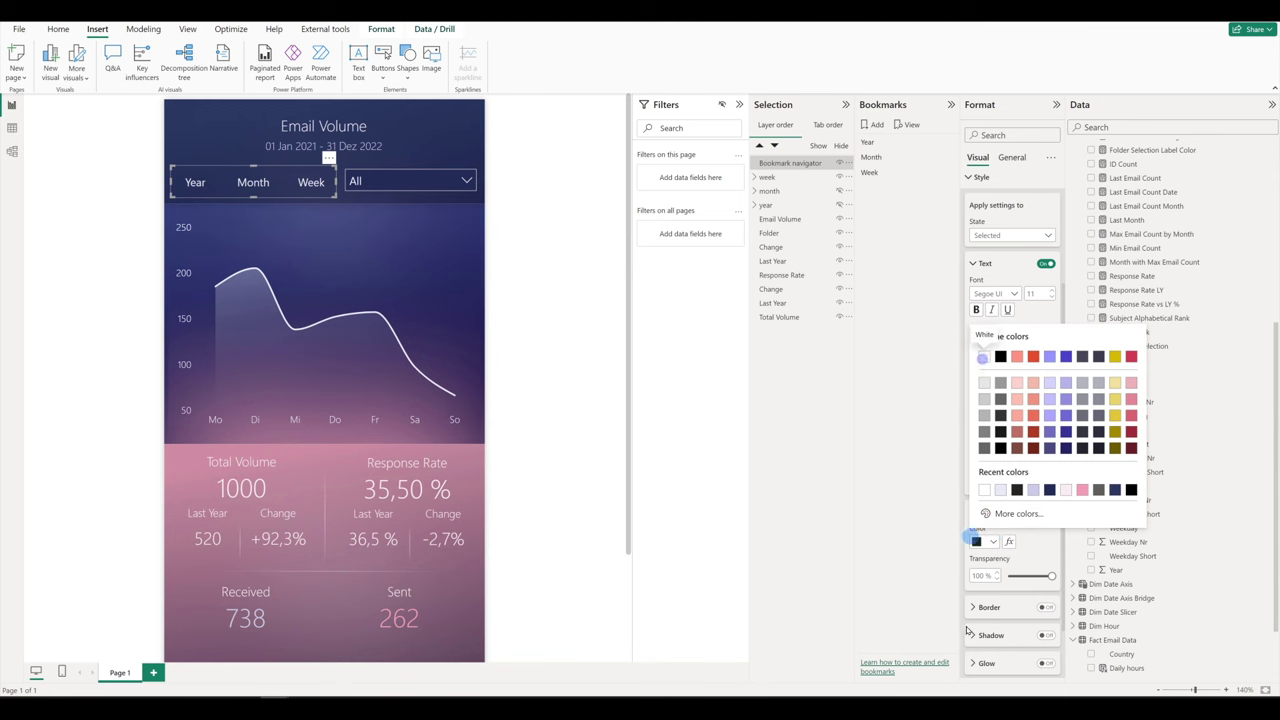
left_click(983, 357)
left_click(980, 576)
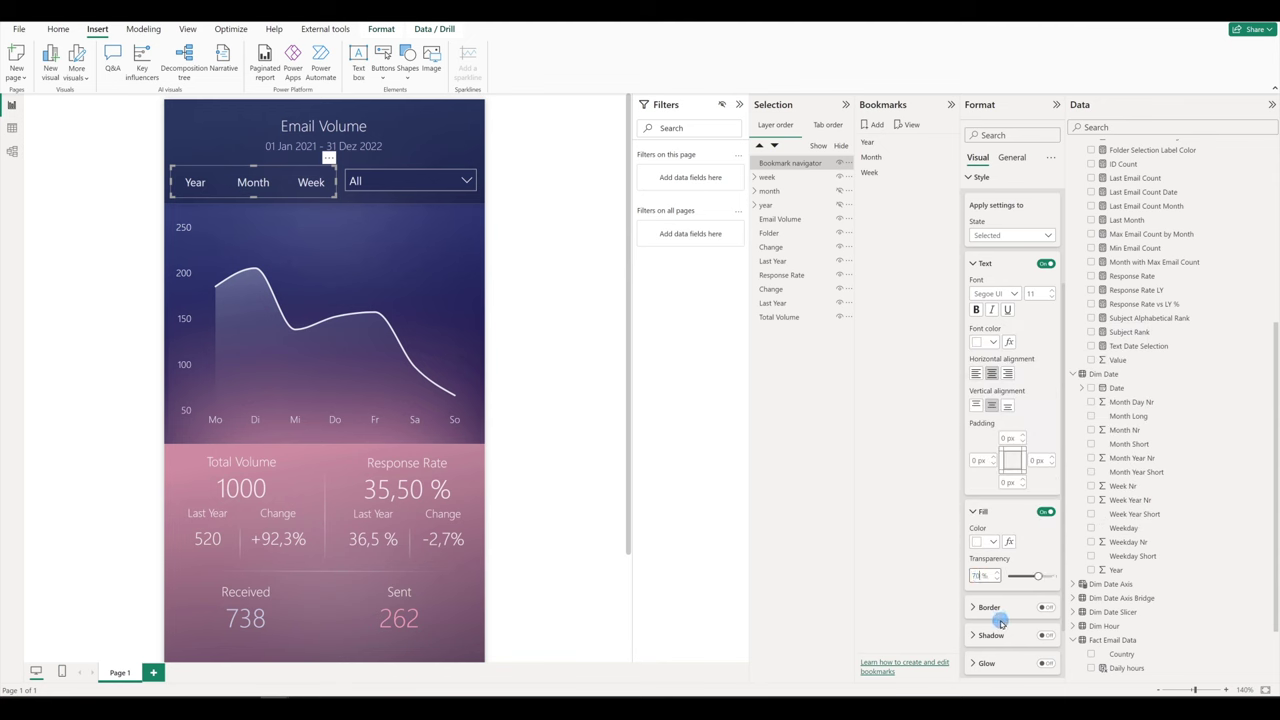
Test the bookmark navigator by switching the chart between its Week, Month and Year buttons
left_click(310, 186, "ctrl")
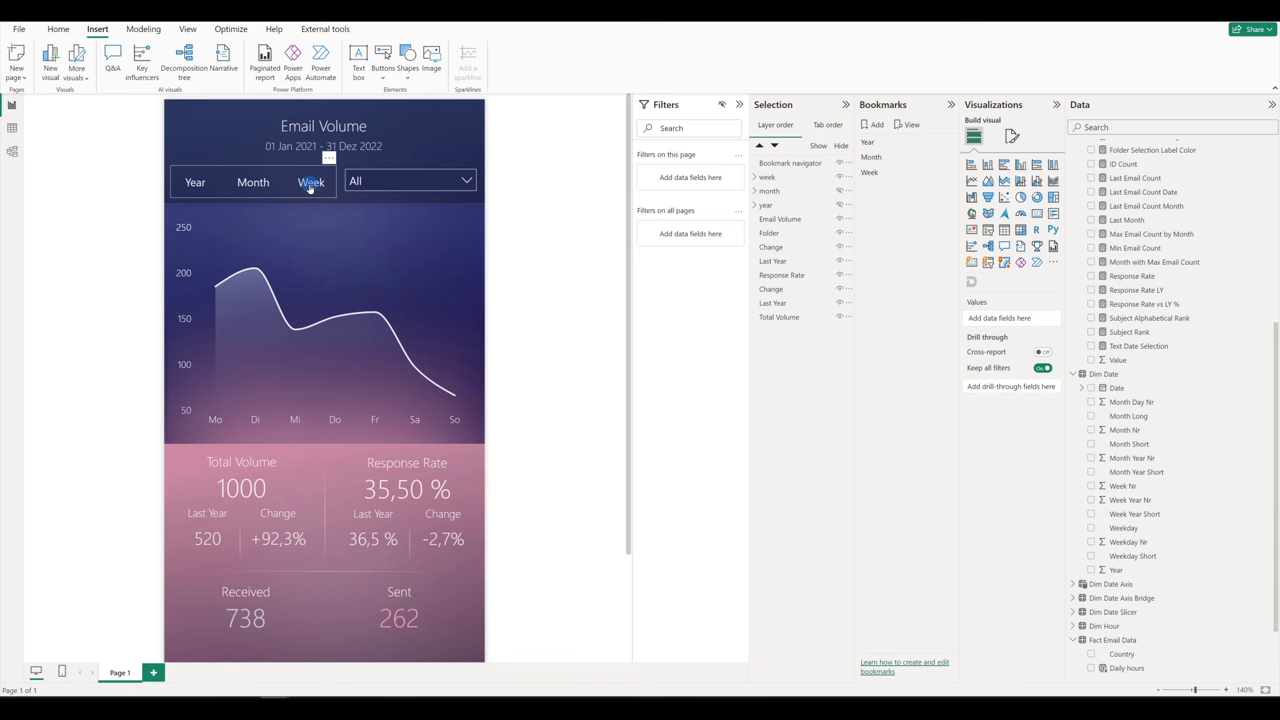
left_click(252, 190, "ctrl")
left_click(204, 182, "ctrl")
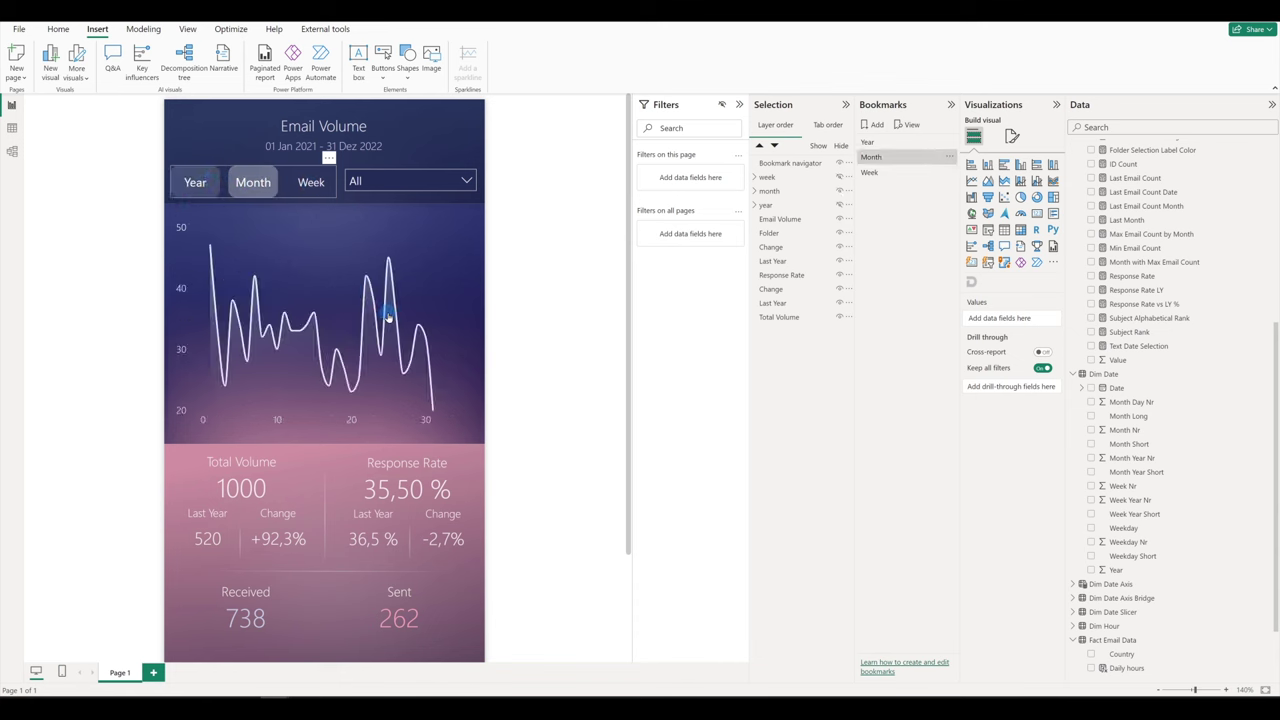
left_click(310, 186, "ctrl")
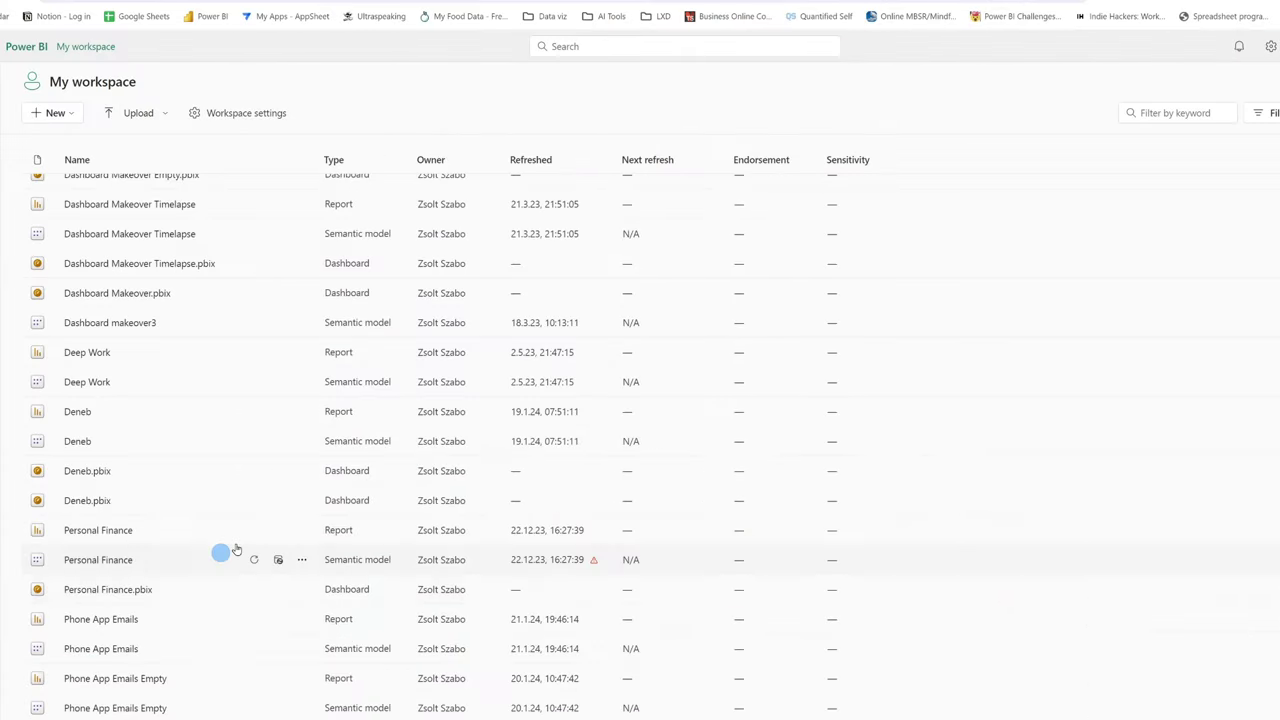
Open the Phone App Emails report from My workspace and try its Year, Month and Week buttons
scroll(220, 551, "down", 2)
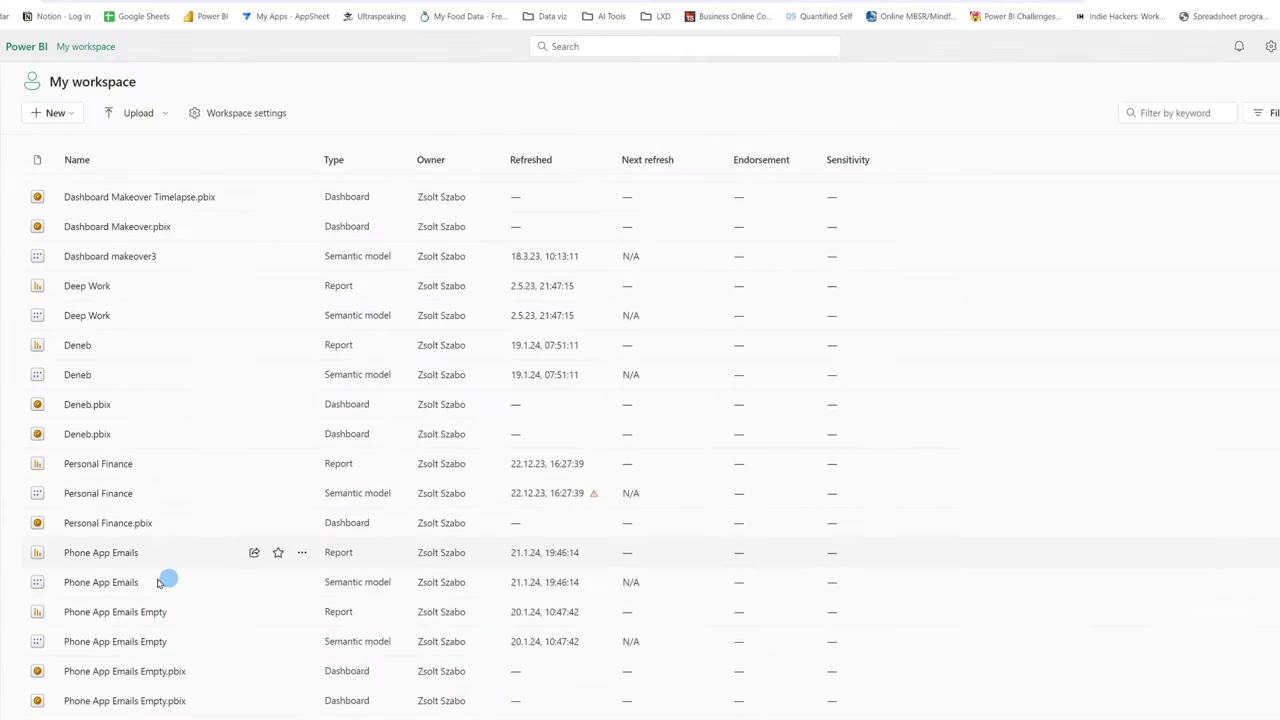
left_click(87, 553)
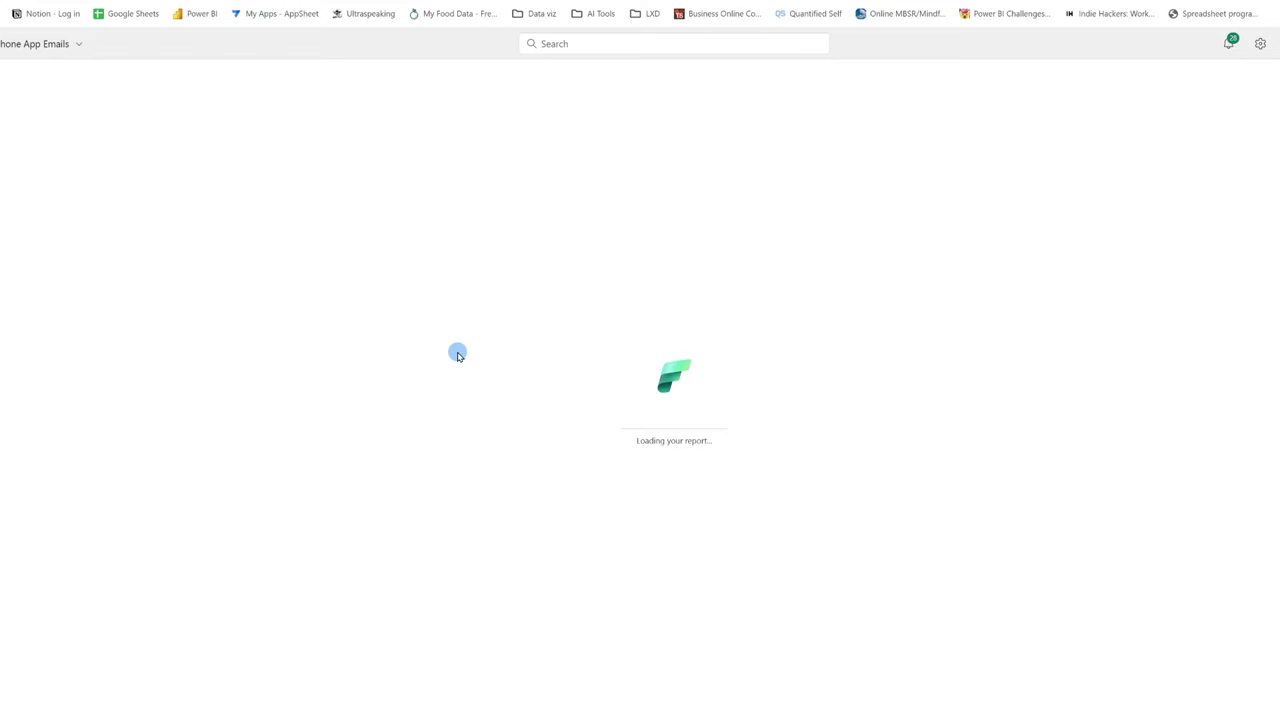
left_click(578, 162)
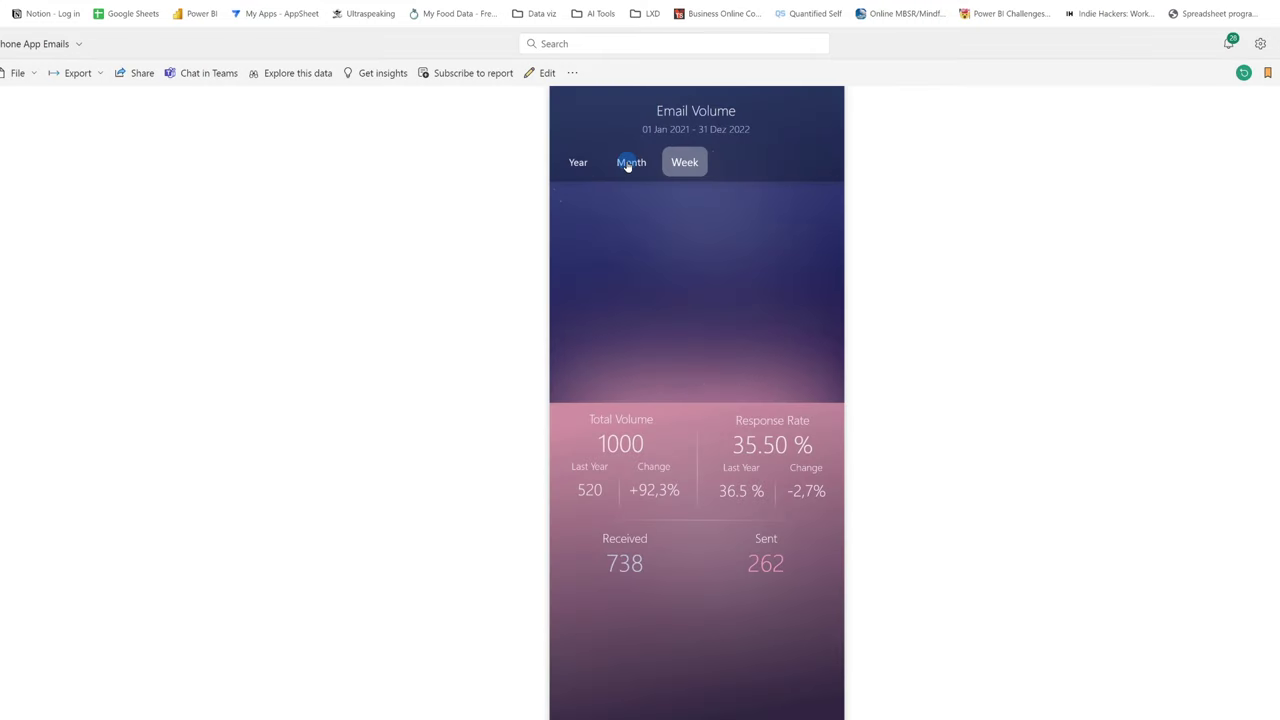
left_click(631, 162)
left_click(684, 162)
left_click(578, 162)
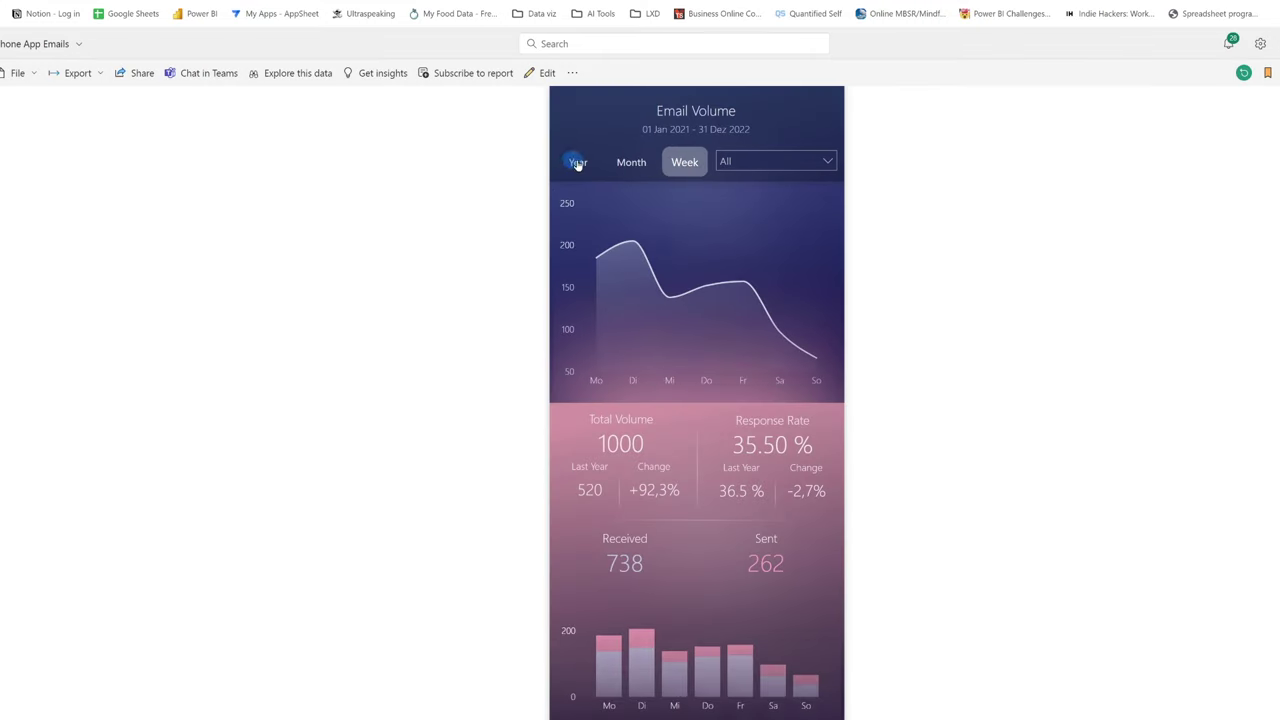
left_click(615, 168)
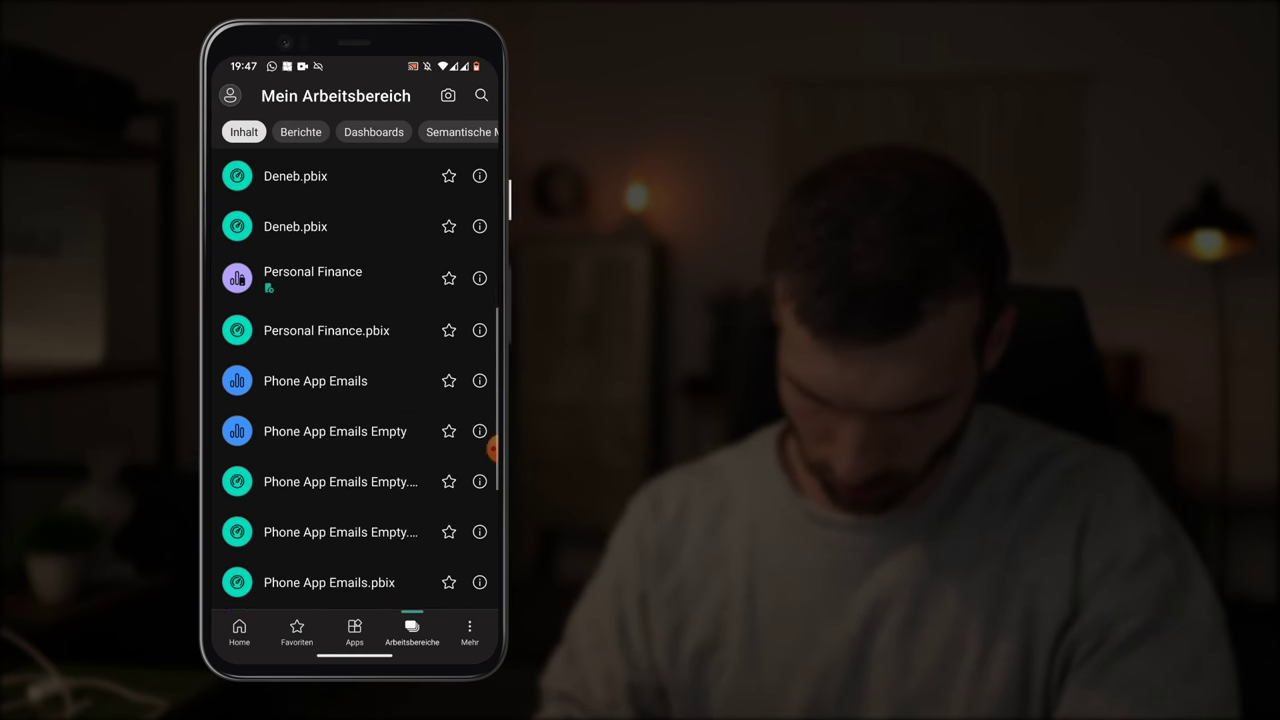
Switch to the Power BI mobile app, open the Phone App Emails report and check how its page fits the phone screen
left_click(315, 408)
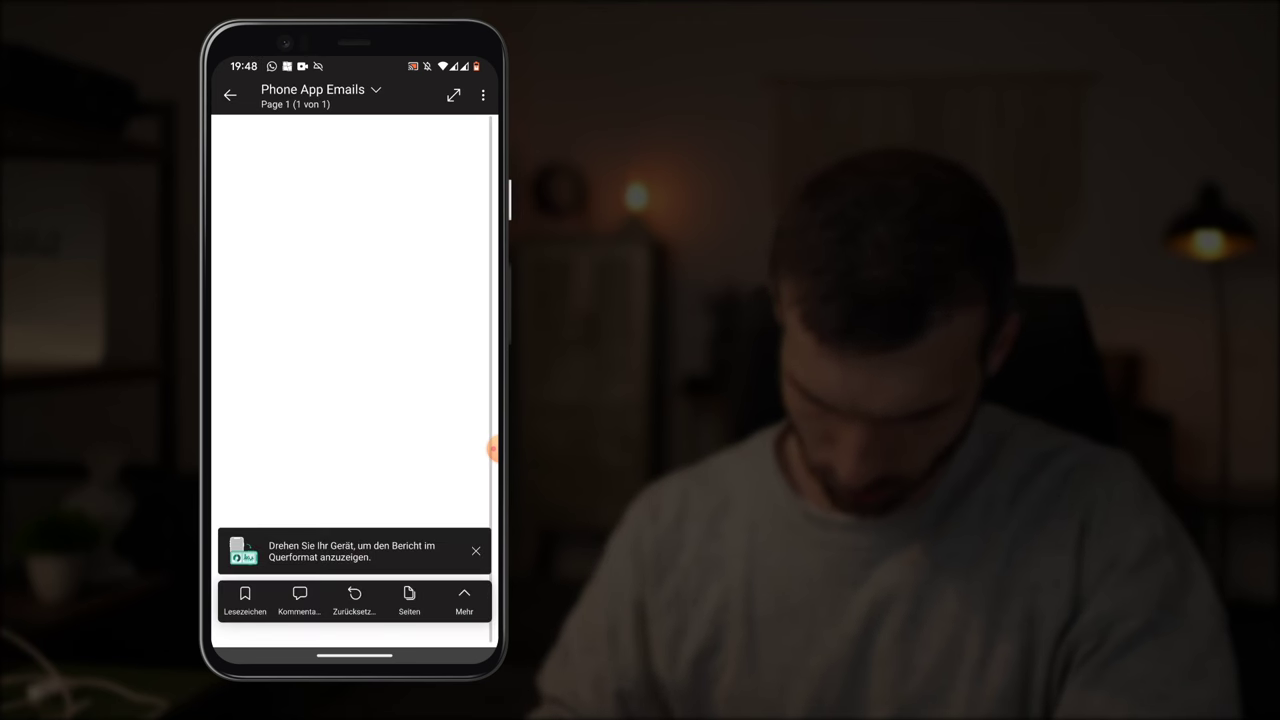
scroll(350, 360, "down", 2)
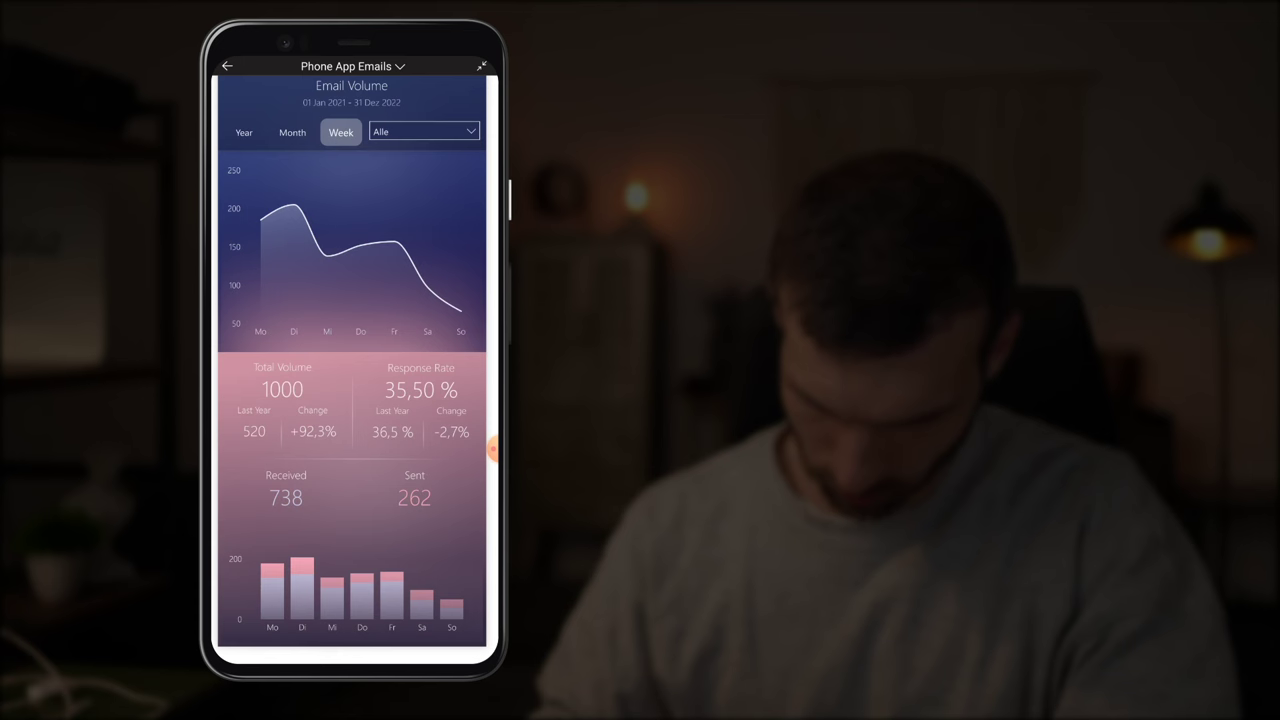
scroll(350, 360, "down", 1)
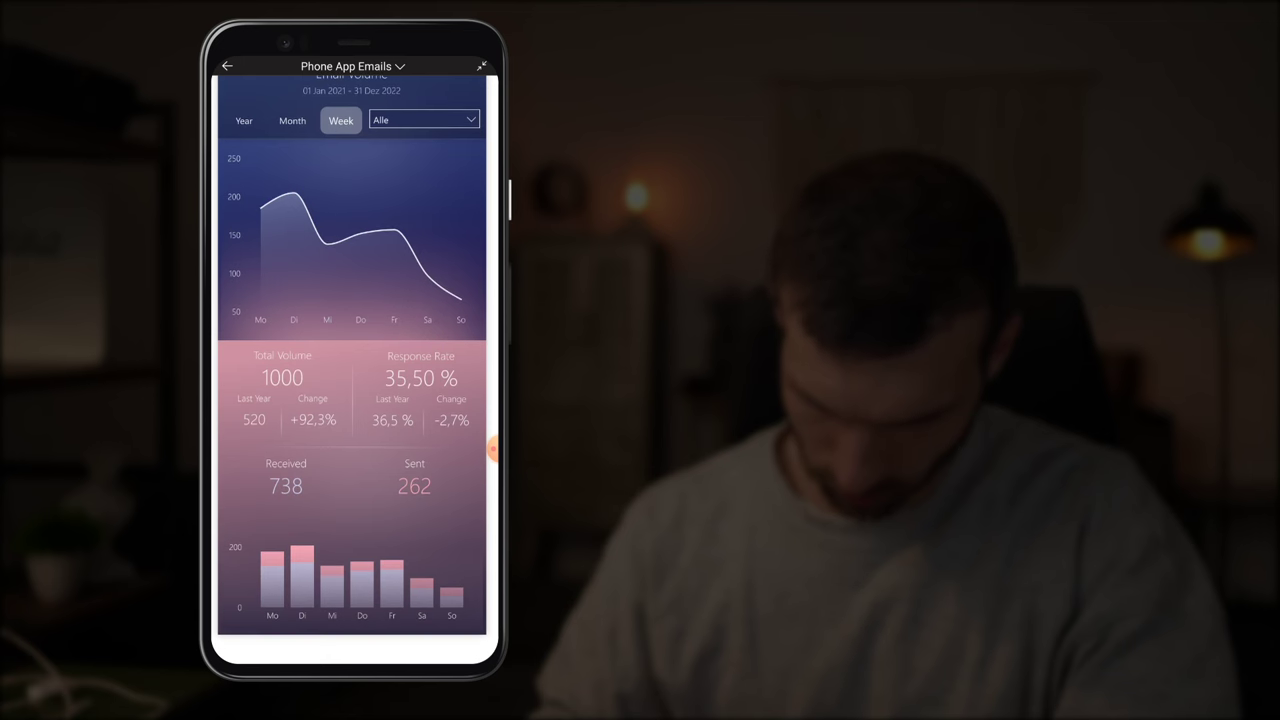
scroll(350, 360, "up", 1)
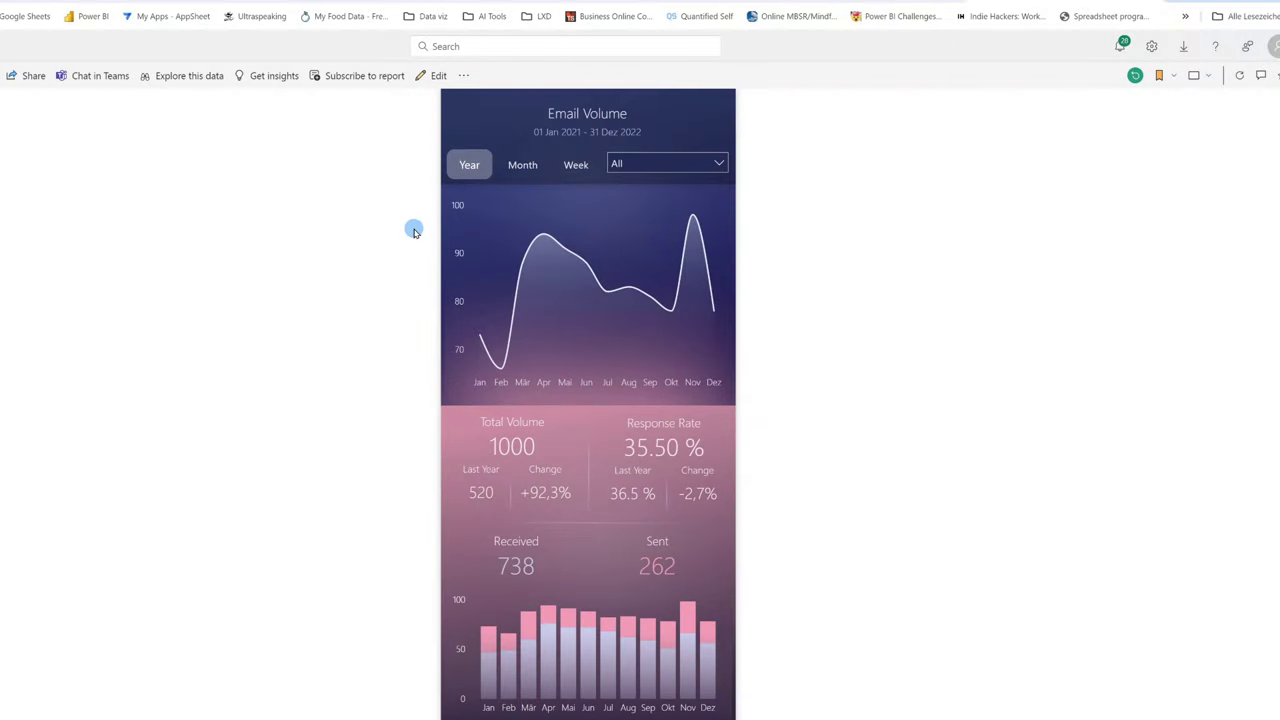
Back in the Power BI service, open the report for editing and set the page wallpaper to a dark blue theme color
left_click(434, 76)
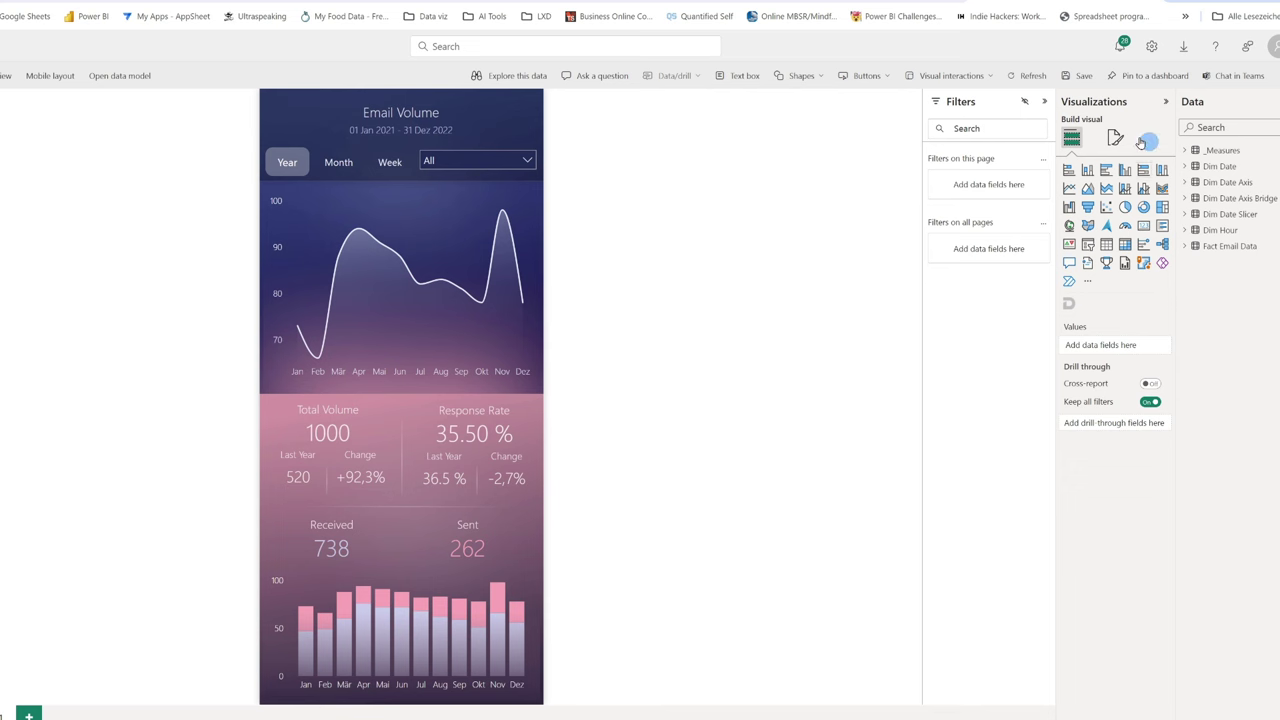
left_click(1116, 139)
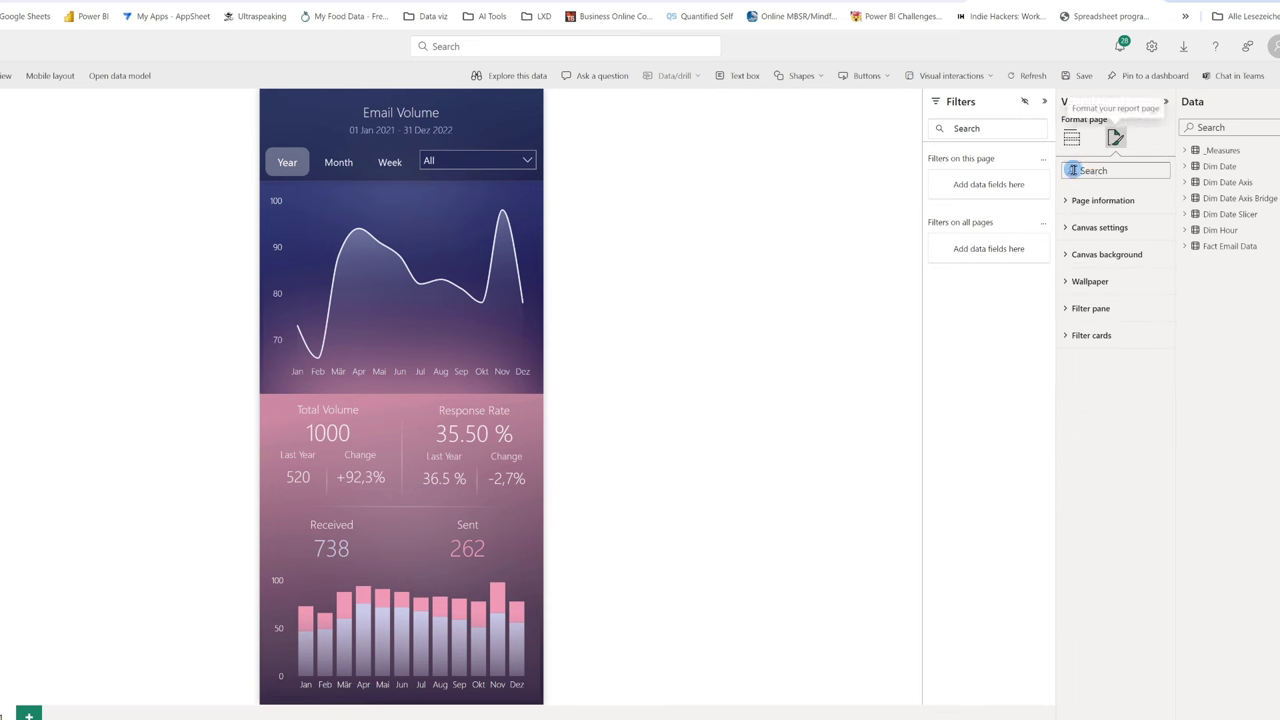
left_click(1089, 281)
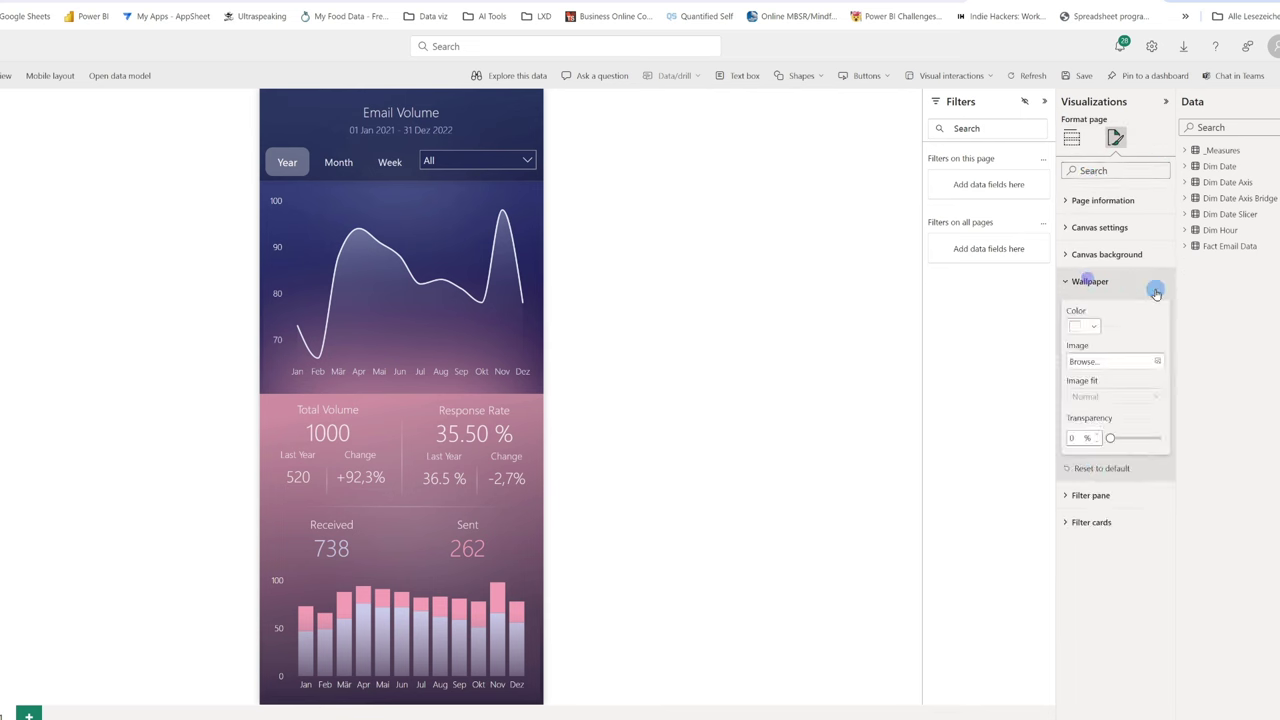
left_click(1085, 325)
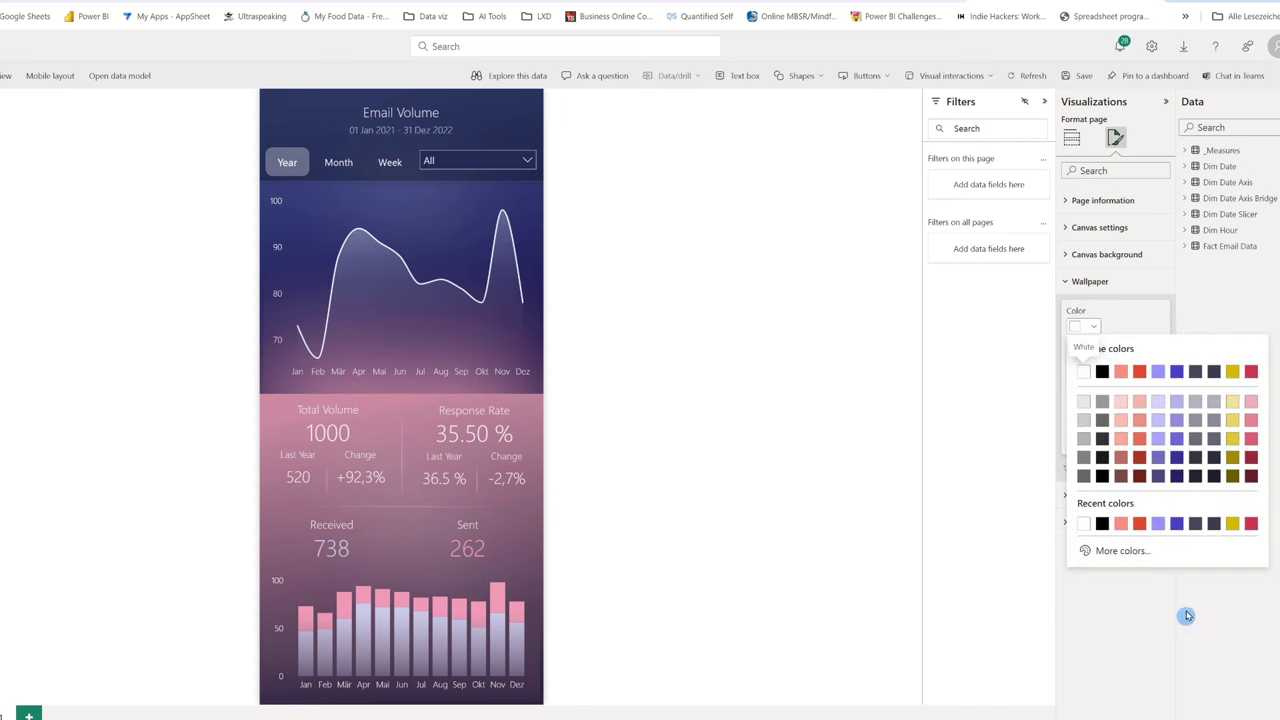
left_click(1176, 476)
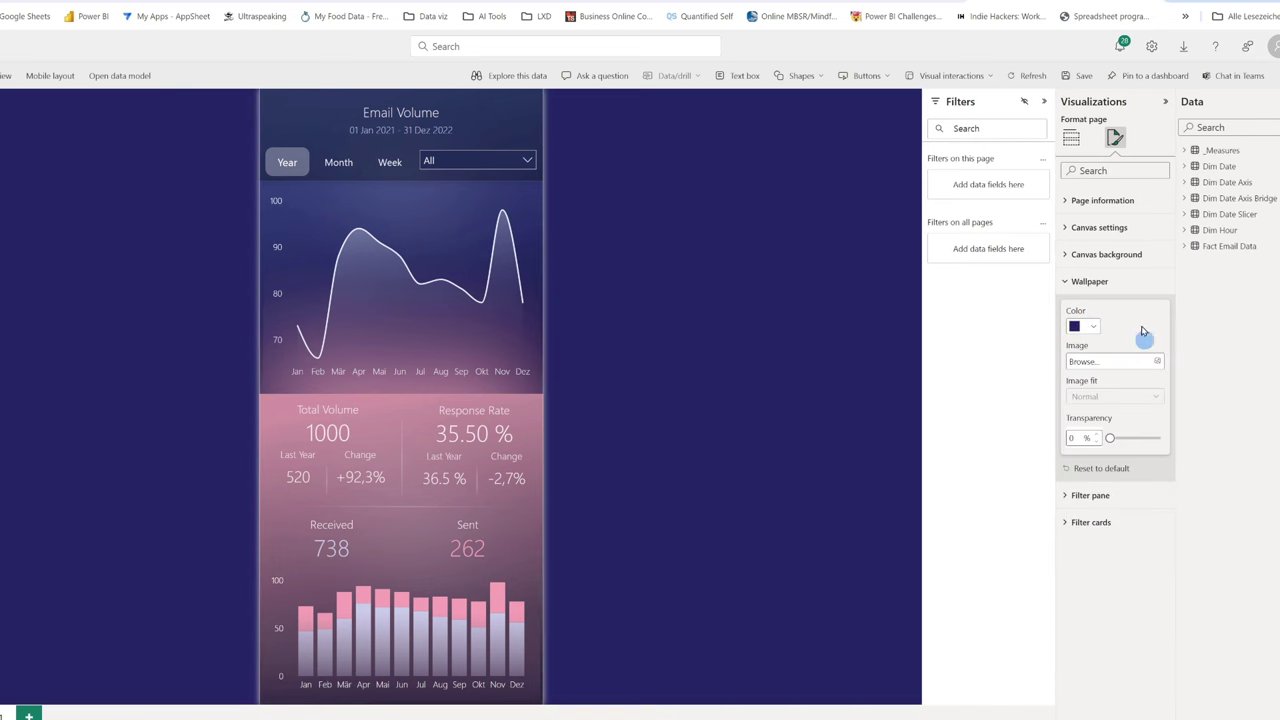
Darken the page wallpaper to the custom color #171738 and save the report
left_click(1088, 327)
left_click(1122, 556)
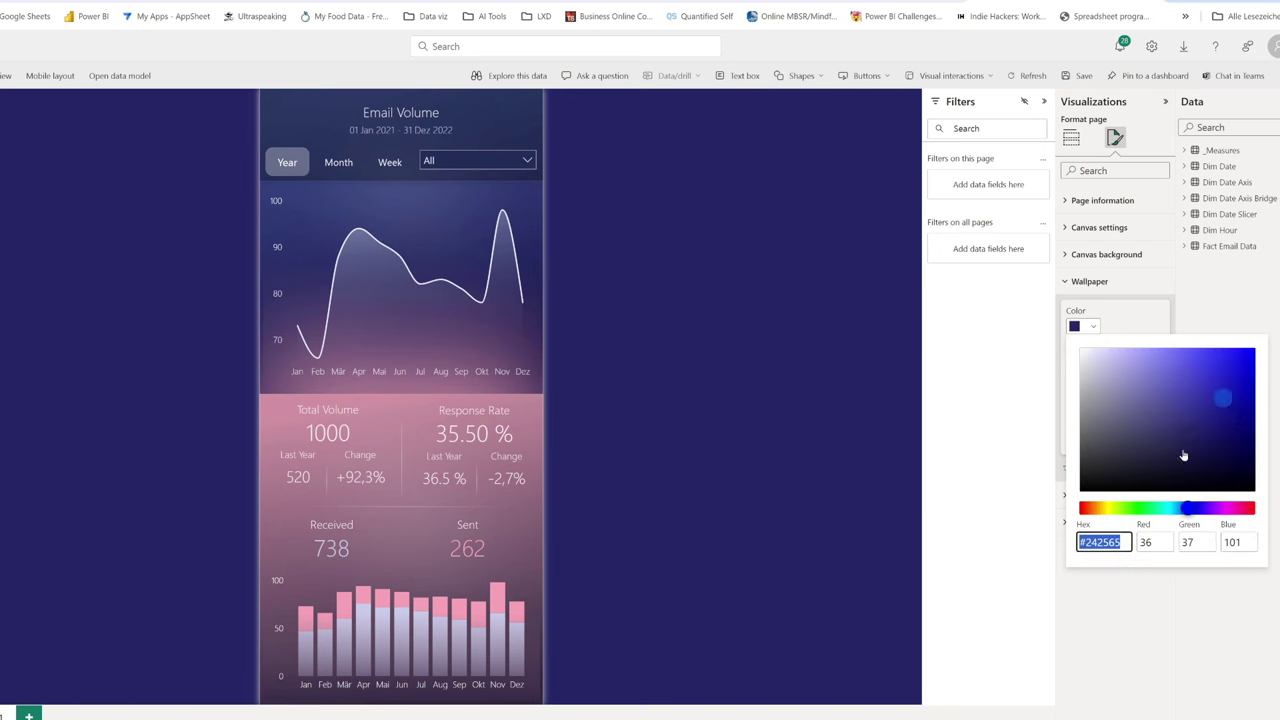
mouse_move(1188, 442)
left_mouse_down()
mouse_move(1189, 471)
mouse_move(1181, 462)
left_mouse_up()
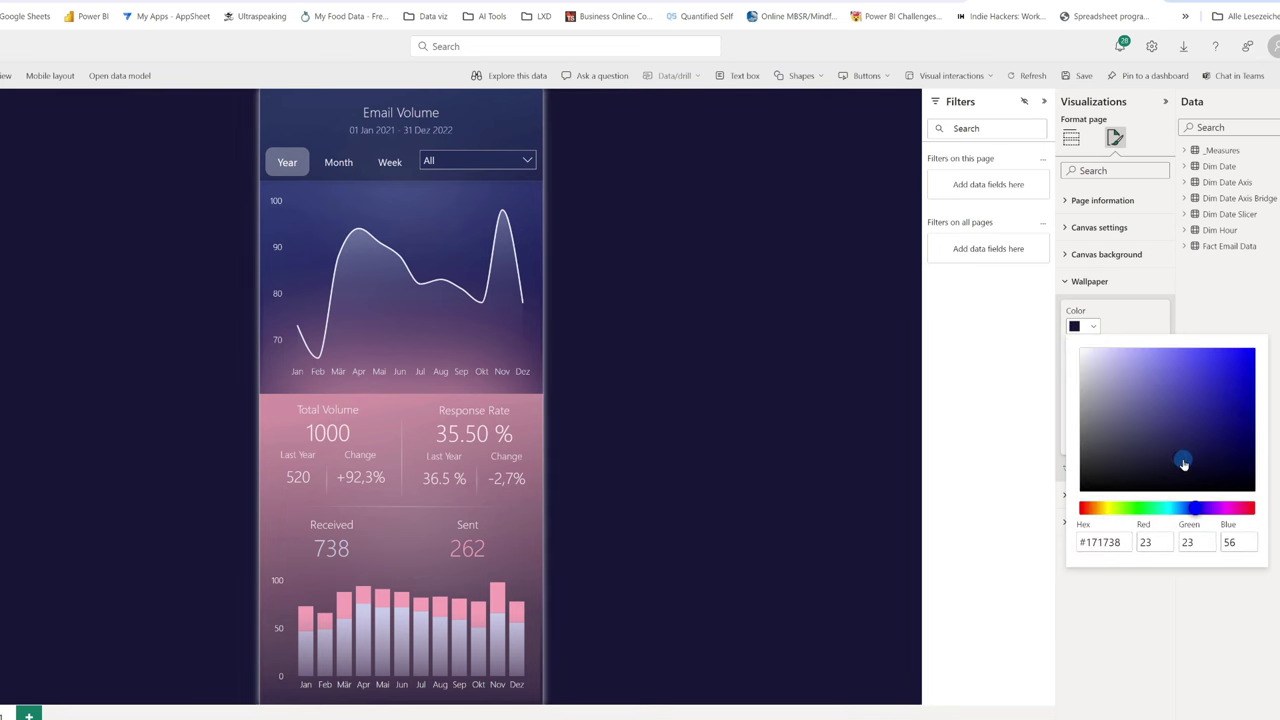
left_click(767, 360)
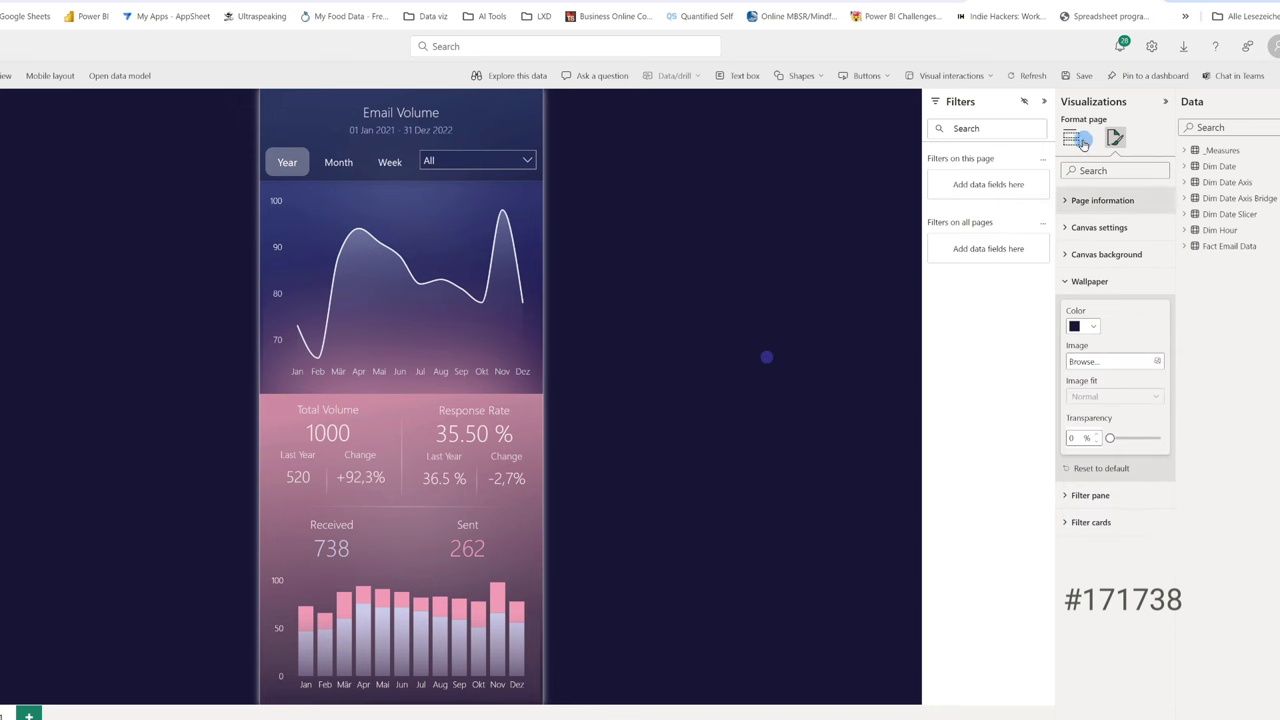
left_click(1078, 77)
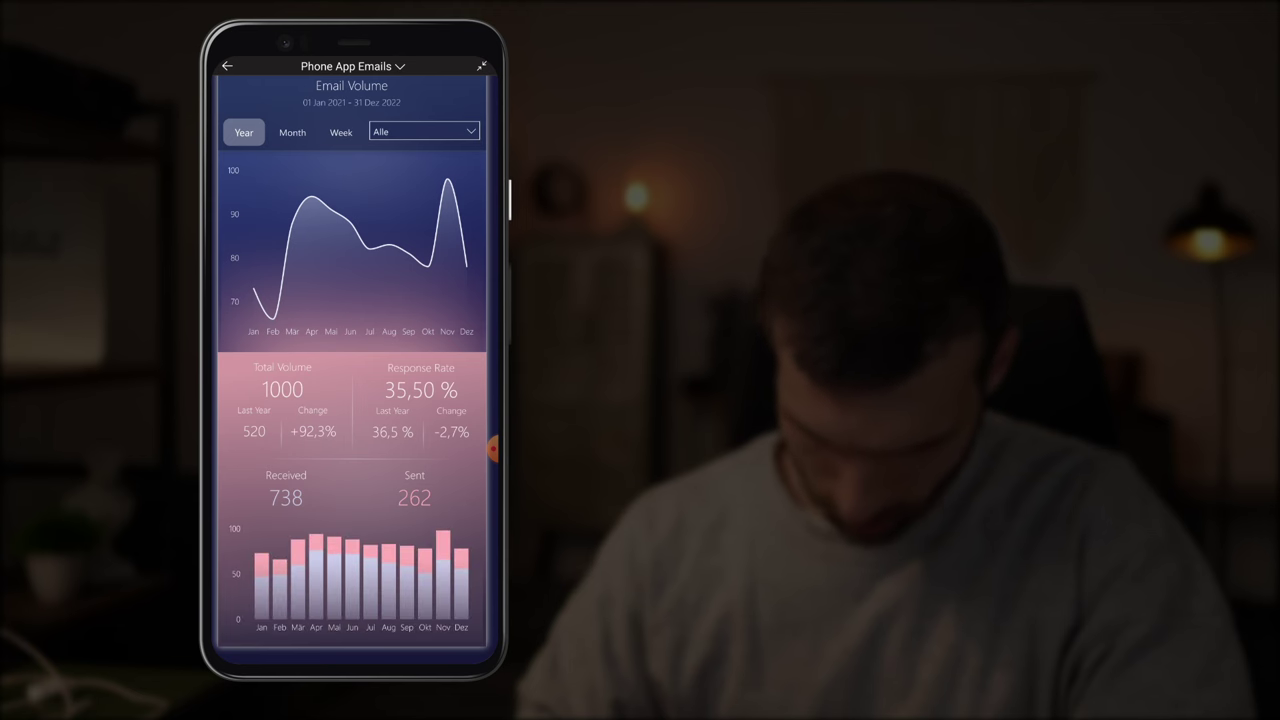
In the mobile app, check the report's new wallpaper and test the Month, Week and Year buttons
scroll(352, 350, "down", 1)
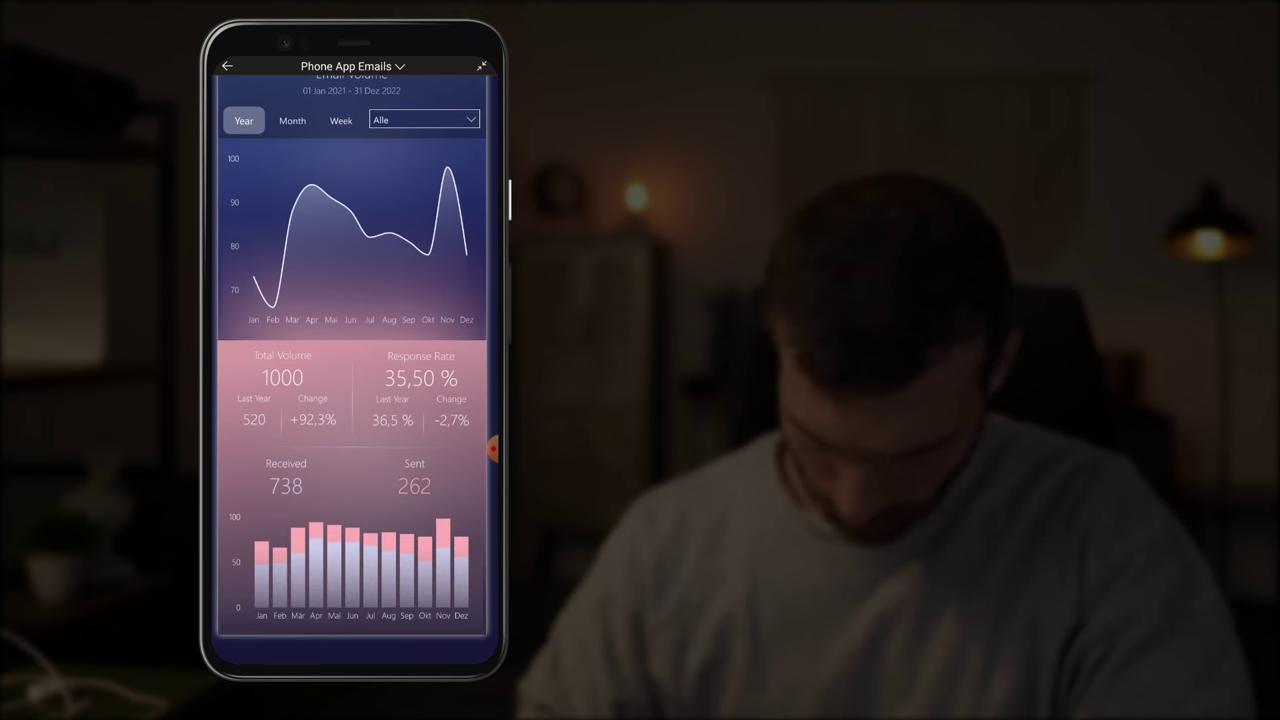
scroll(352, 363, "up", 1)
left_click(292, 132)
left_click(341, 132)
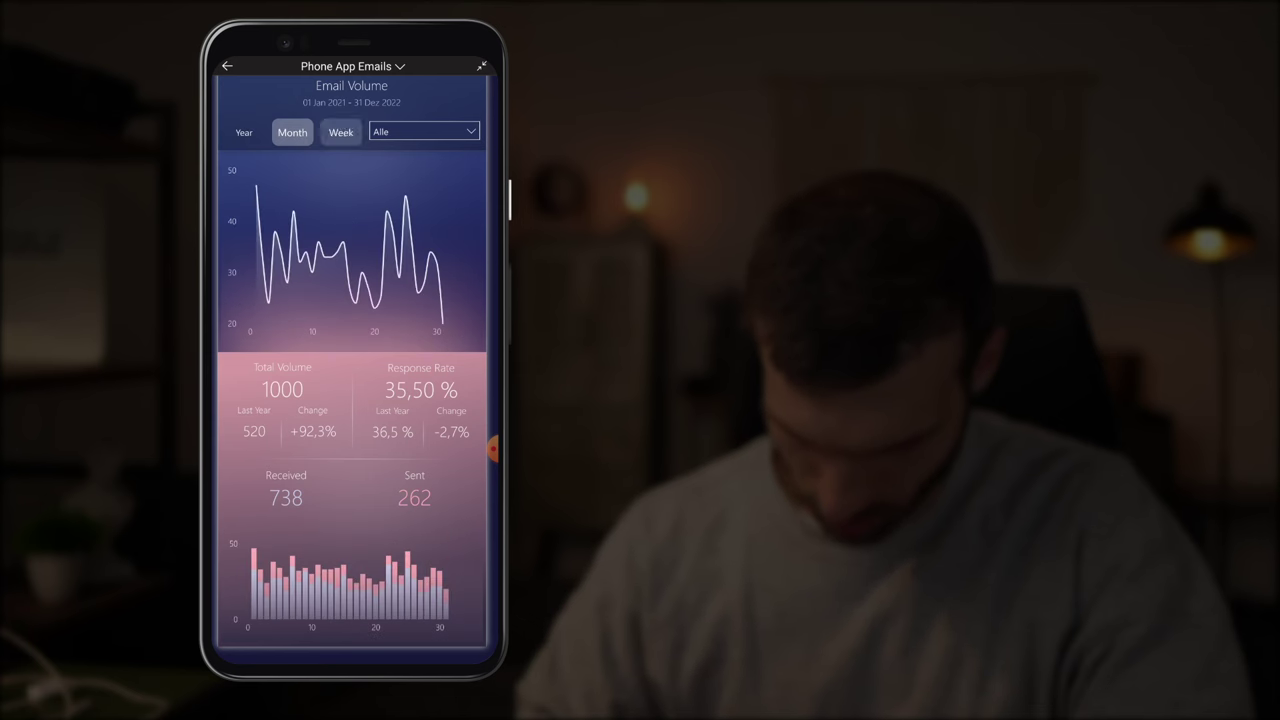
left_click(244, 132)
Test the year slicer on the phone by filtering the report to 2022
left_click(424, 131)
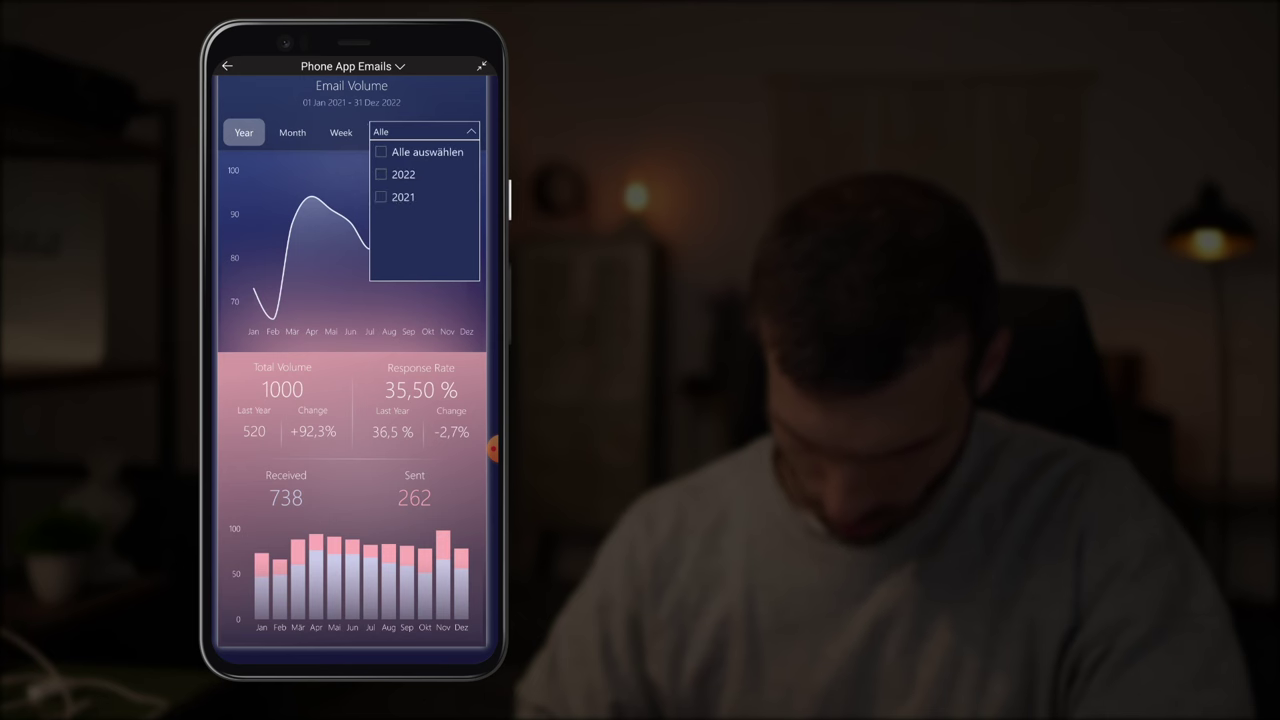
left_click(381, 174)
left_click(424, 131)
left_click(424, 131)
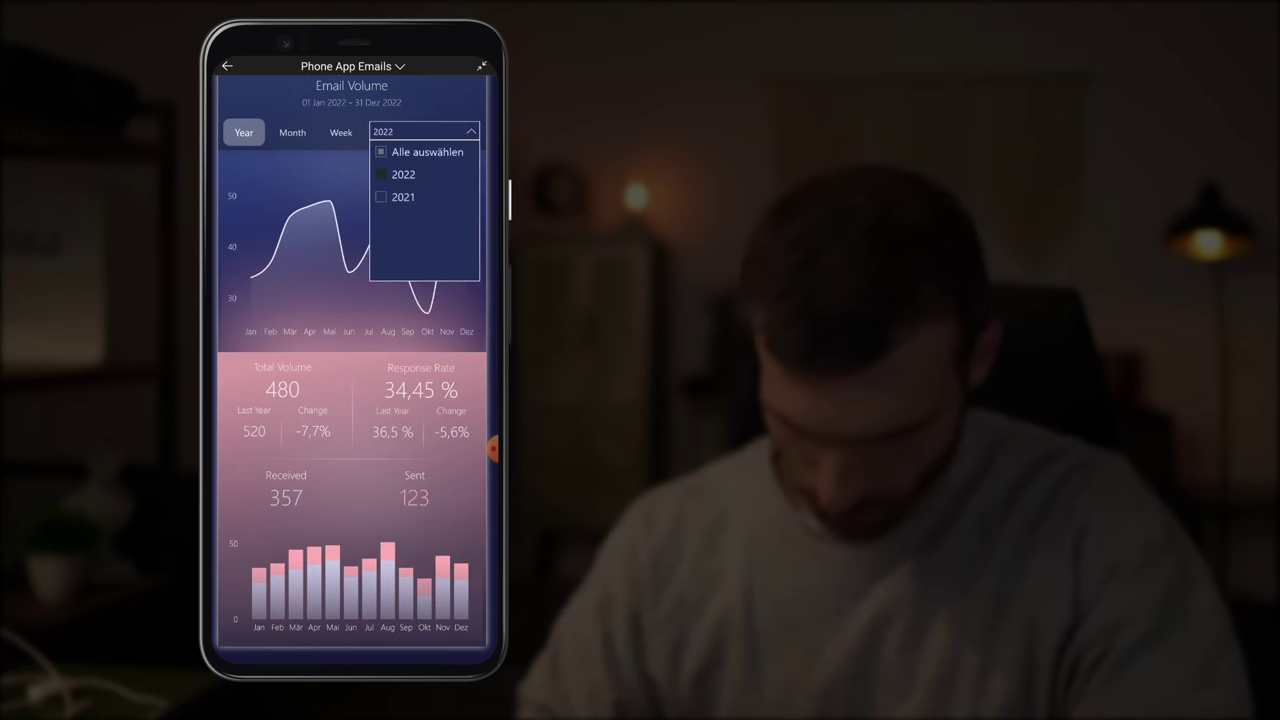
left_click(381, 197)
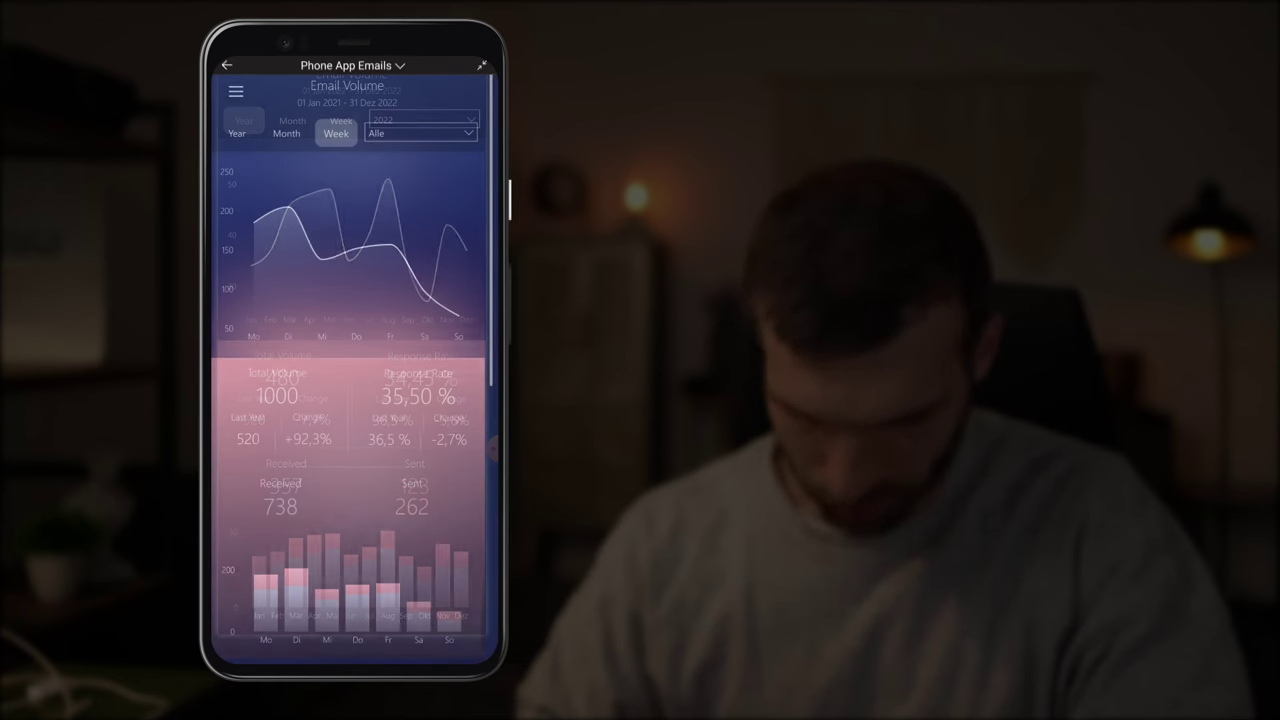
Examine the extended report on the phone down to the top 10 email volume charts by subject and country, and return to its start
scroll(348, 370, "down", 2)
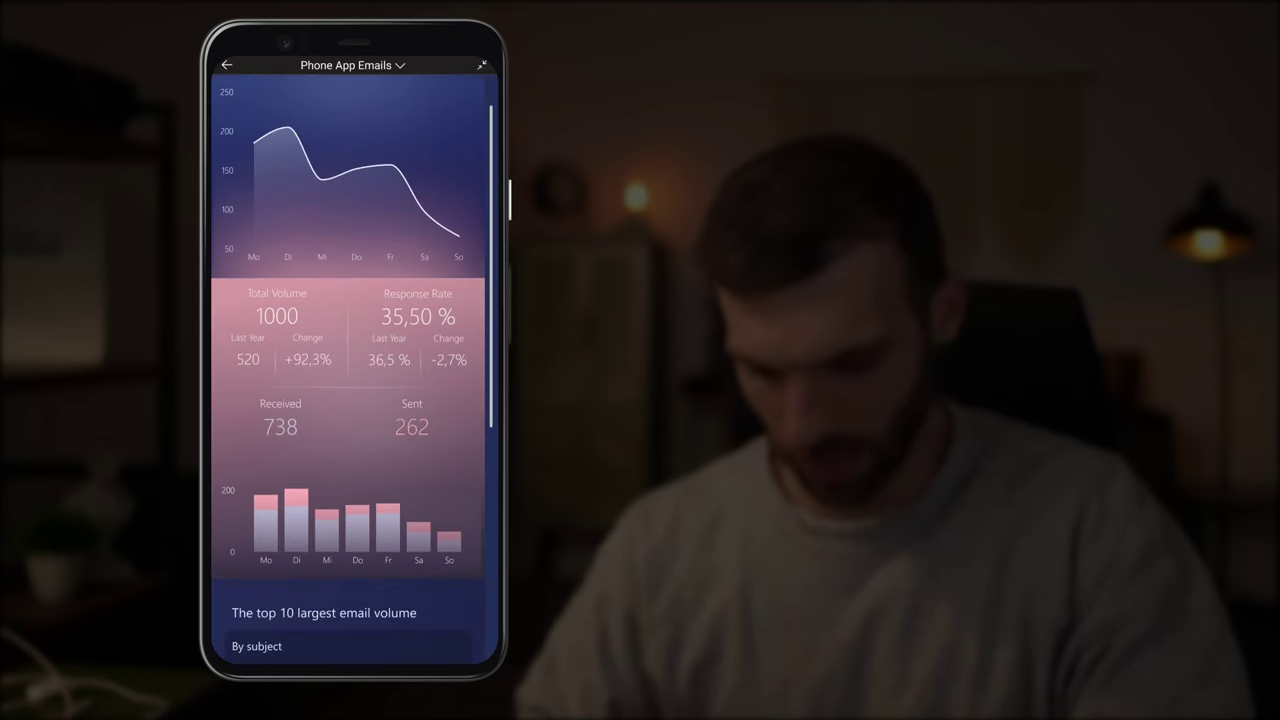
scroll(348, 370, "down", 5)
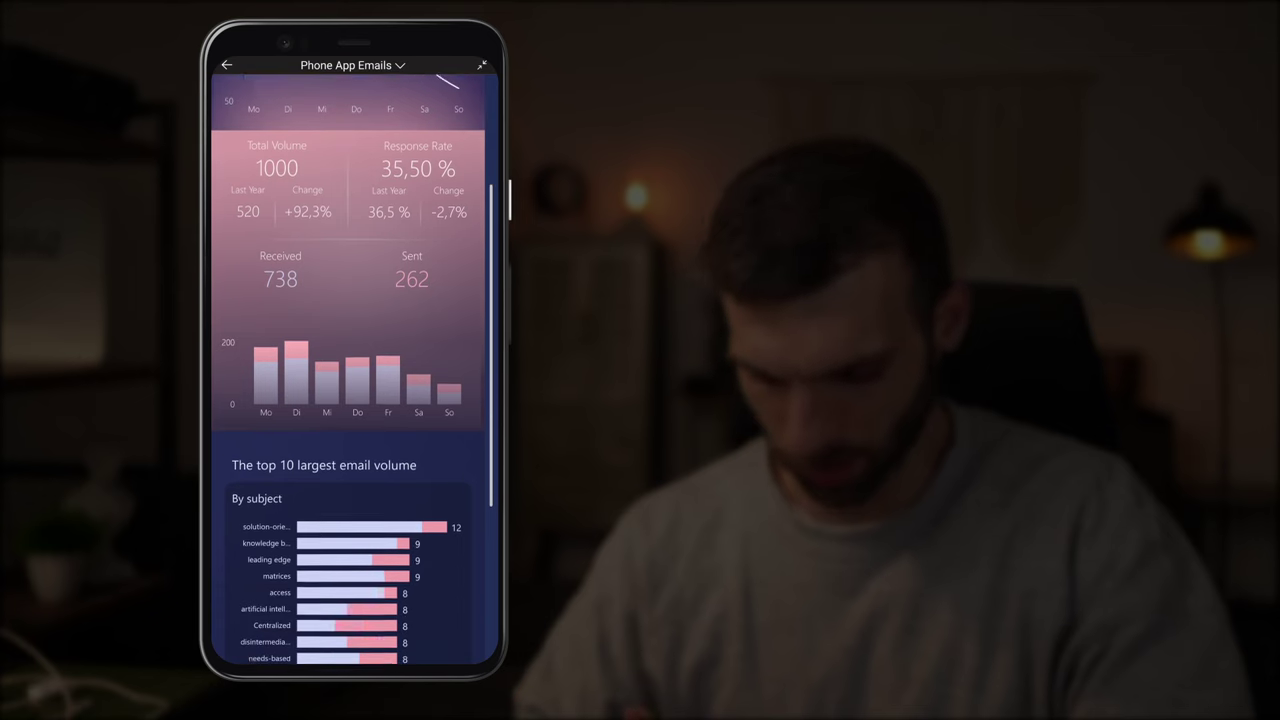
scroll(348, 370, "down", 3)
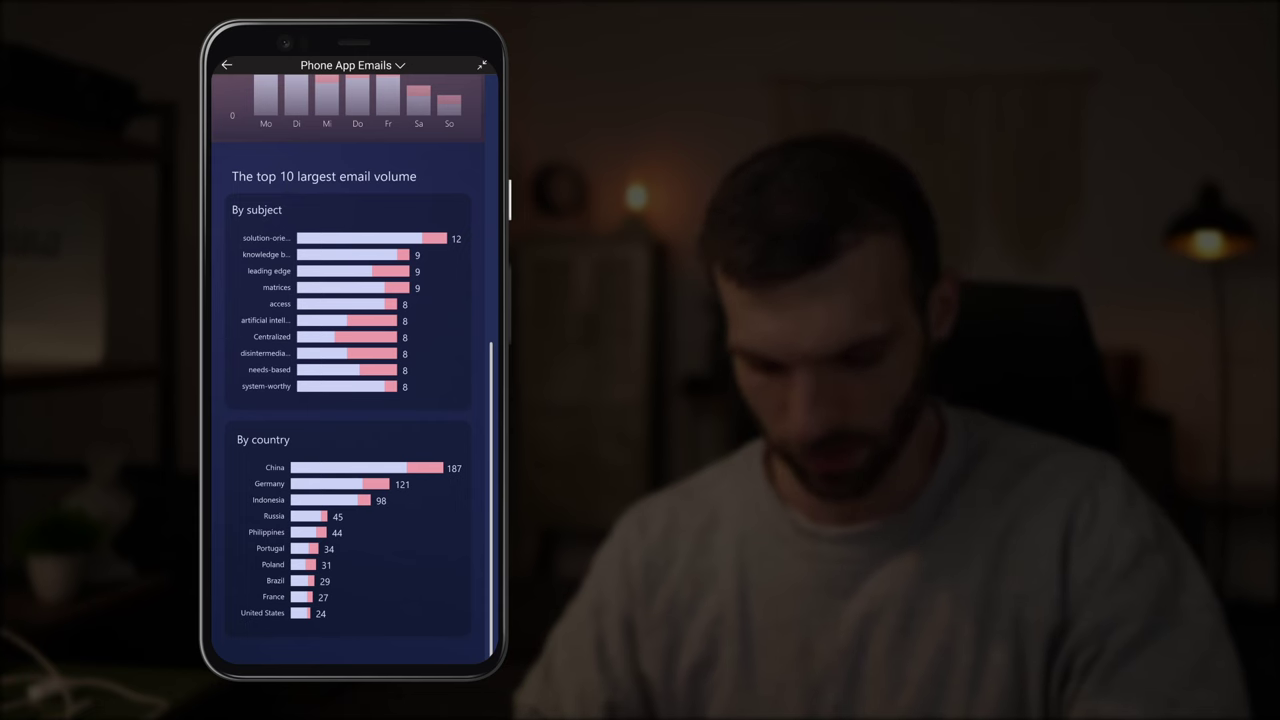
scroll(348, 370, "up", 2)
scroll(348, 370, "up", 5)
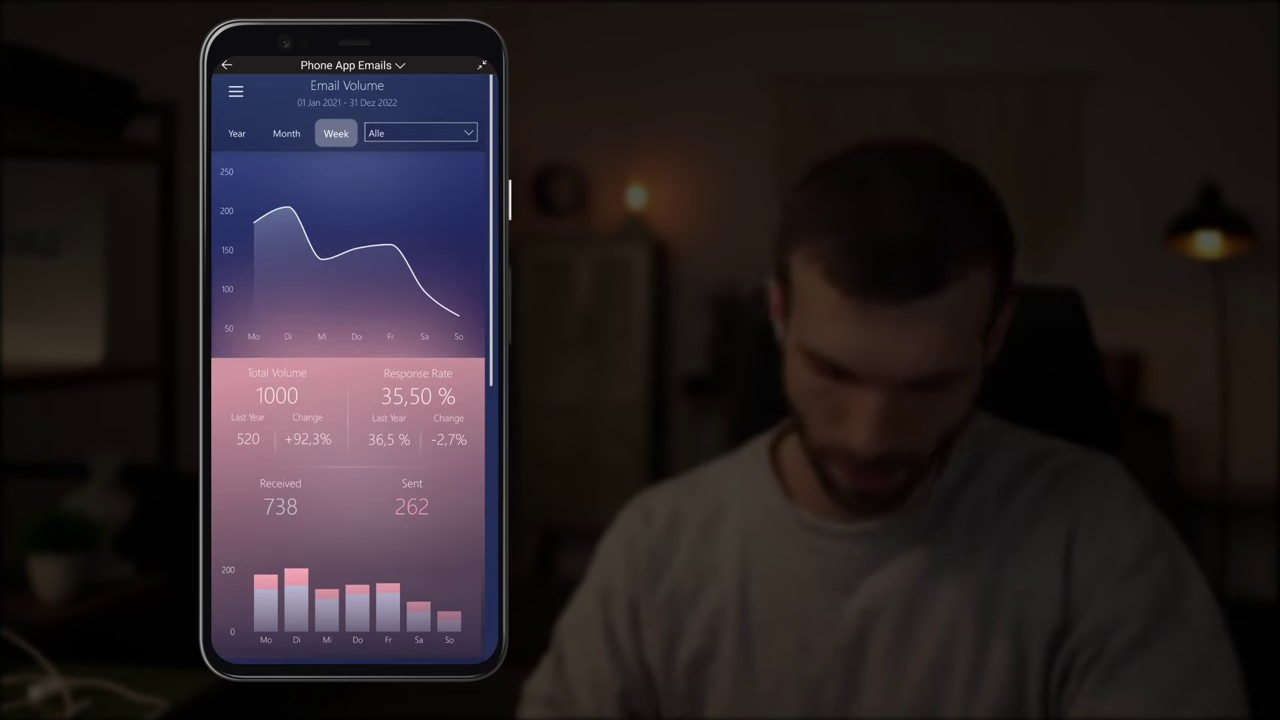